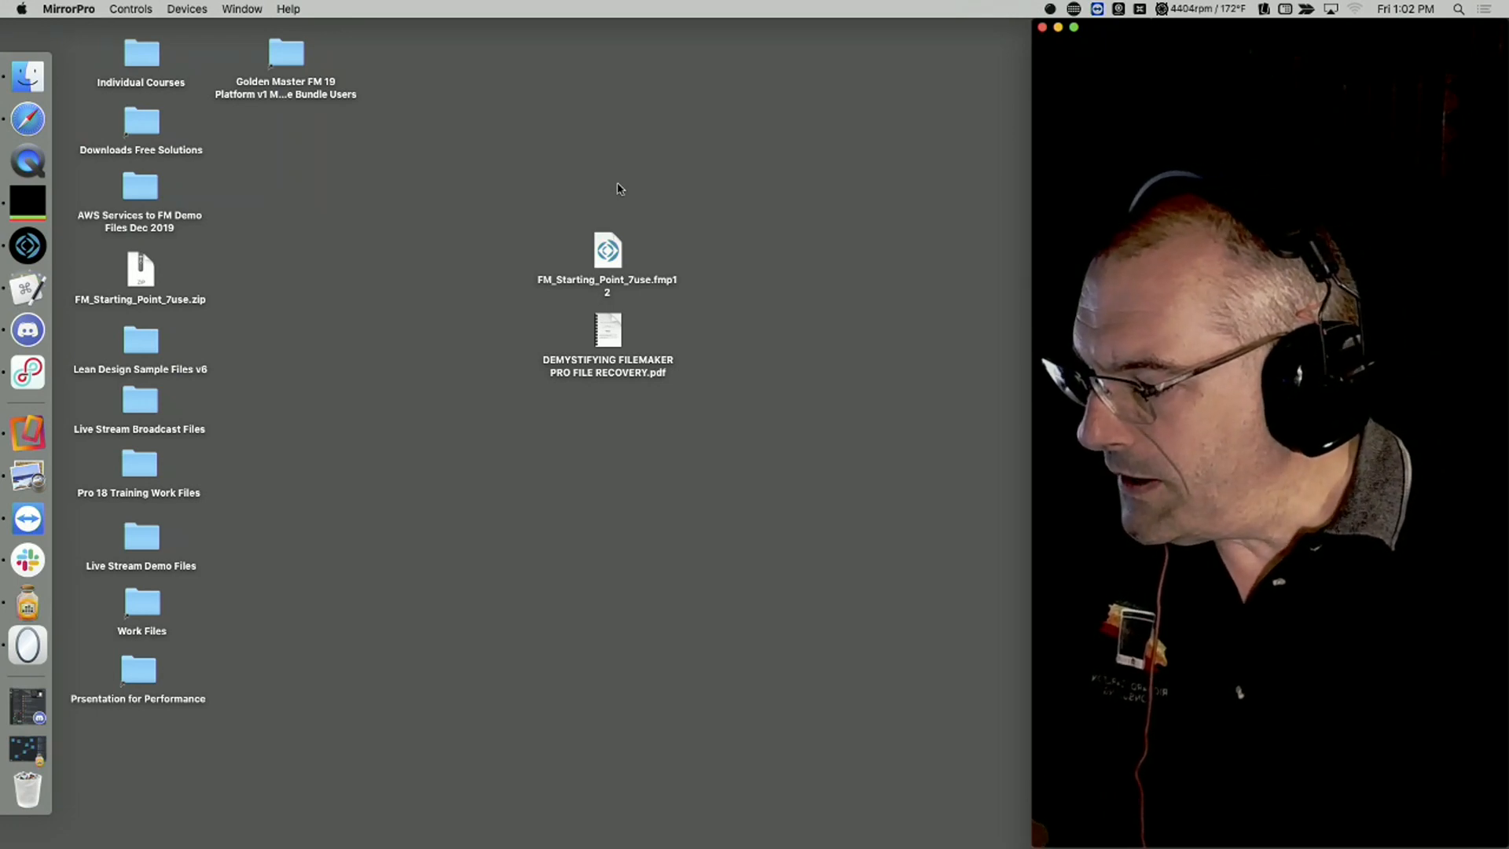
Step: Bring Safari's broadcast schedule forward, zoomed in two steps and clear of the Dock
key("super+Tab")
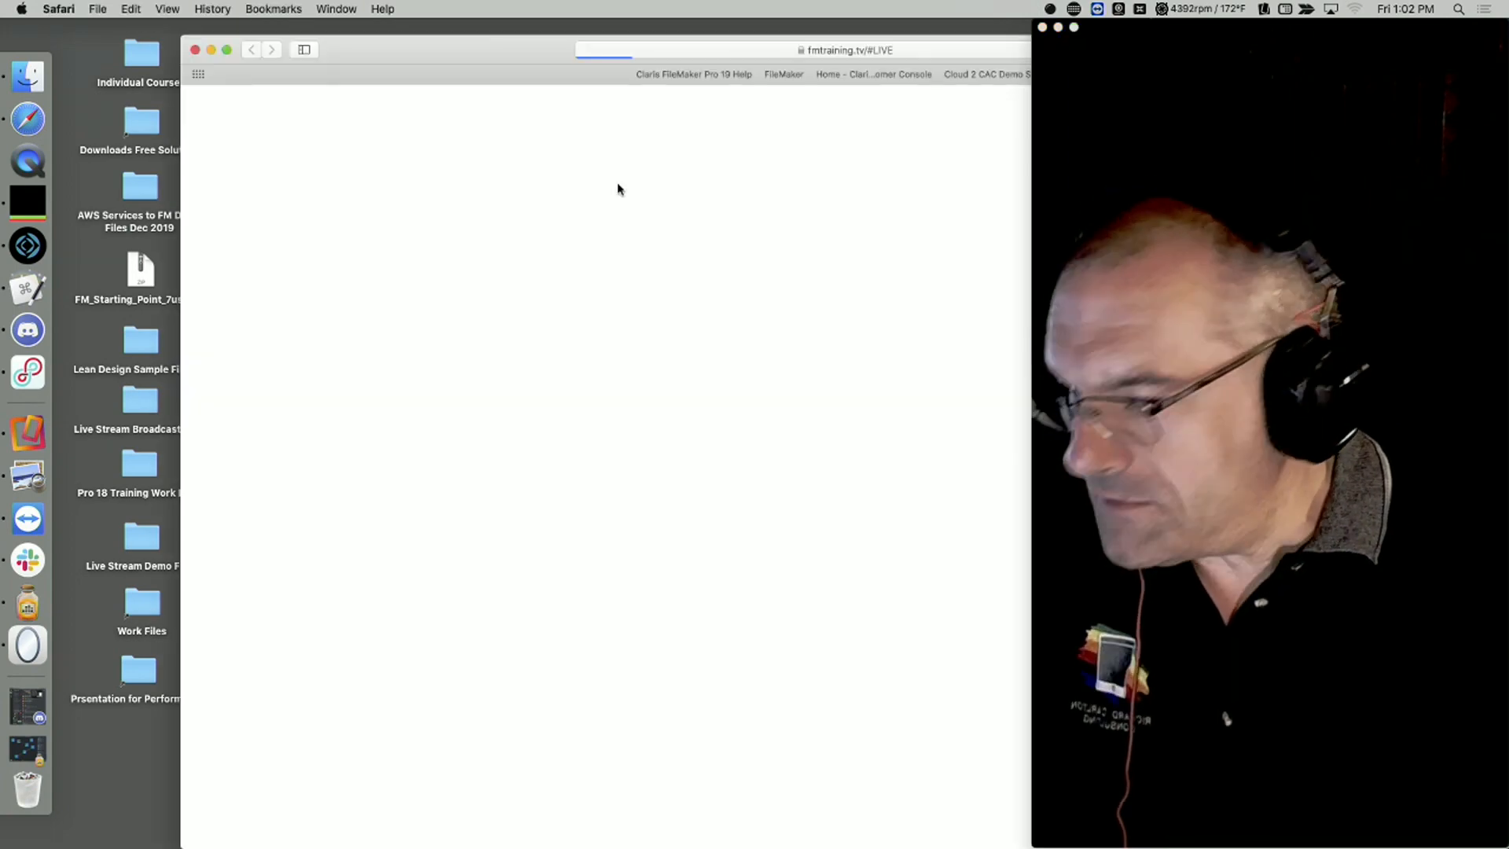
left_click_drag(465, 44, 120, 4)
key("super+plus")
key("super+plus")
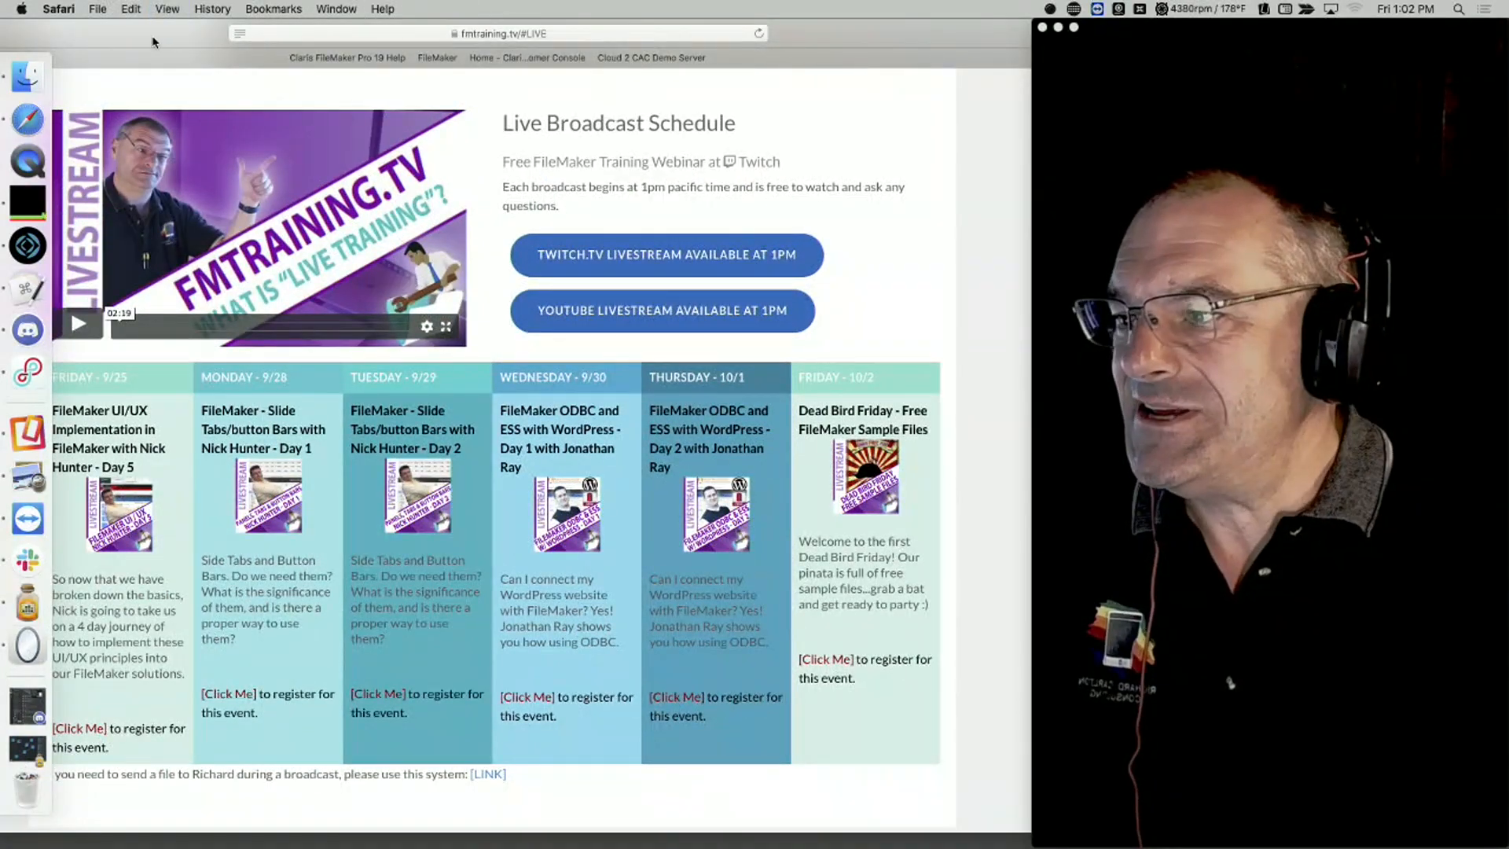
left_click_drag(154, 39, 238, 39)
Step: Play the intro video, scroll to the schedule, and open the bundles page in a new window
left_click(399, 230)
scroll(405, 236, "up", 5)
scroll(212, 550, "down", 4)
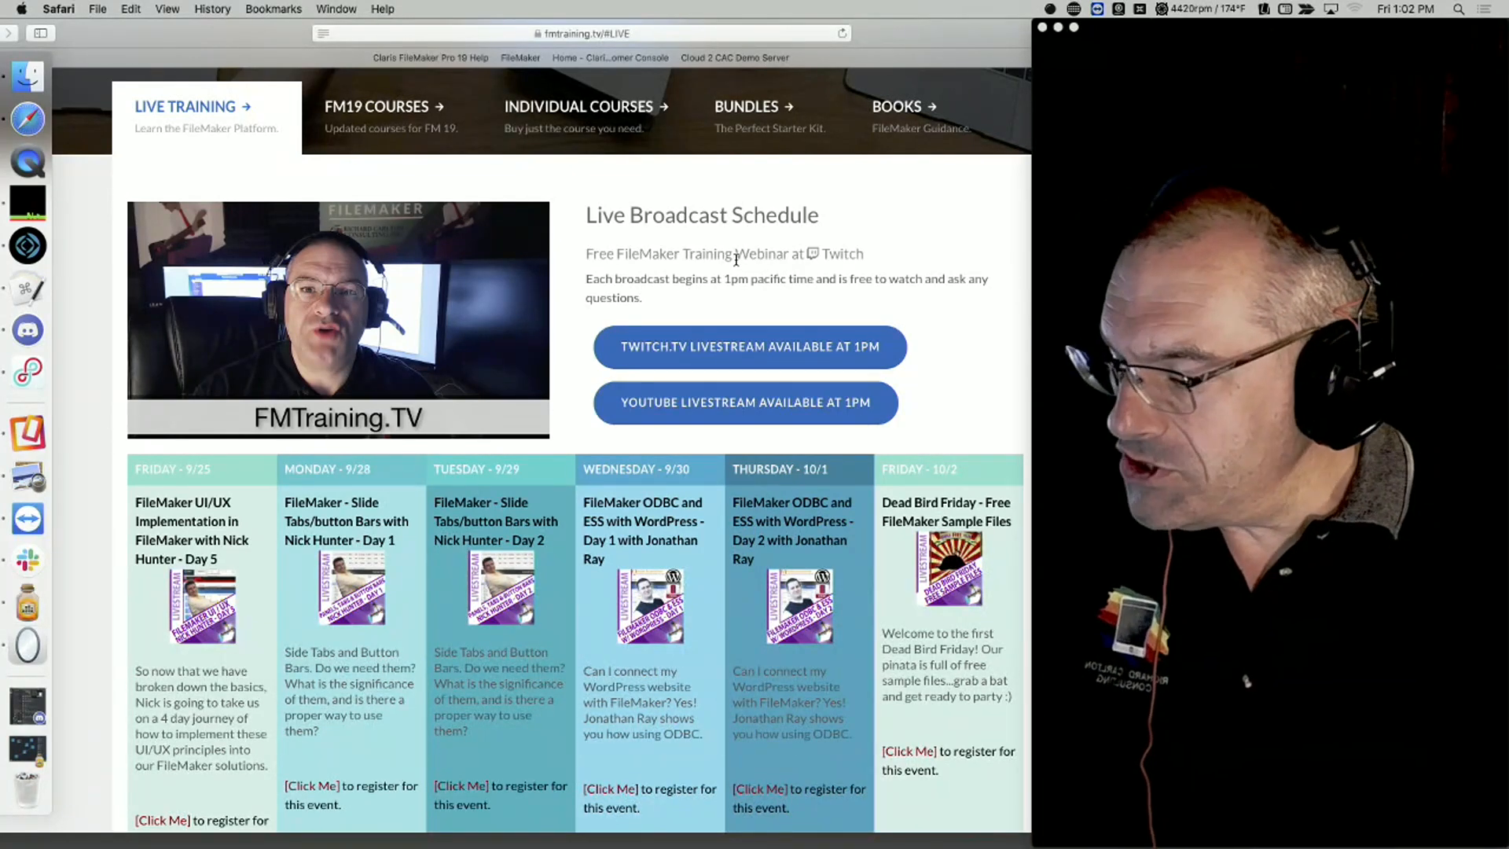
key("super+n")
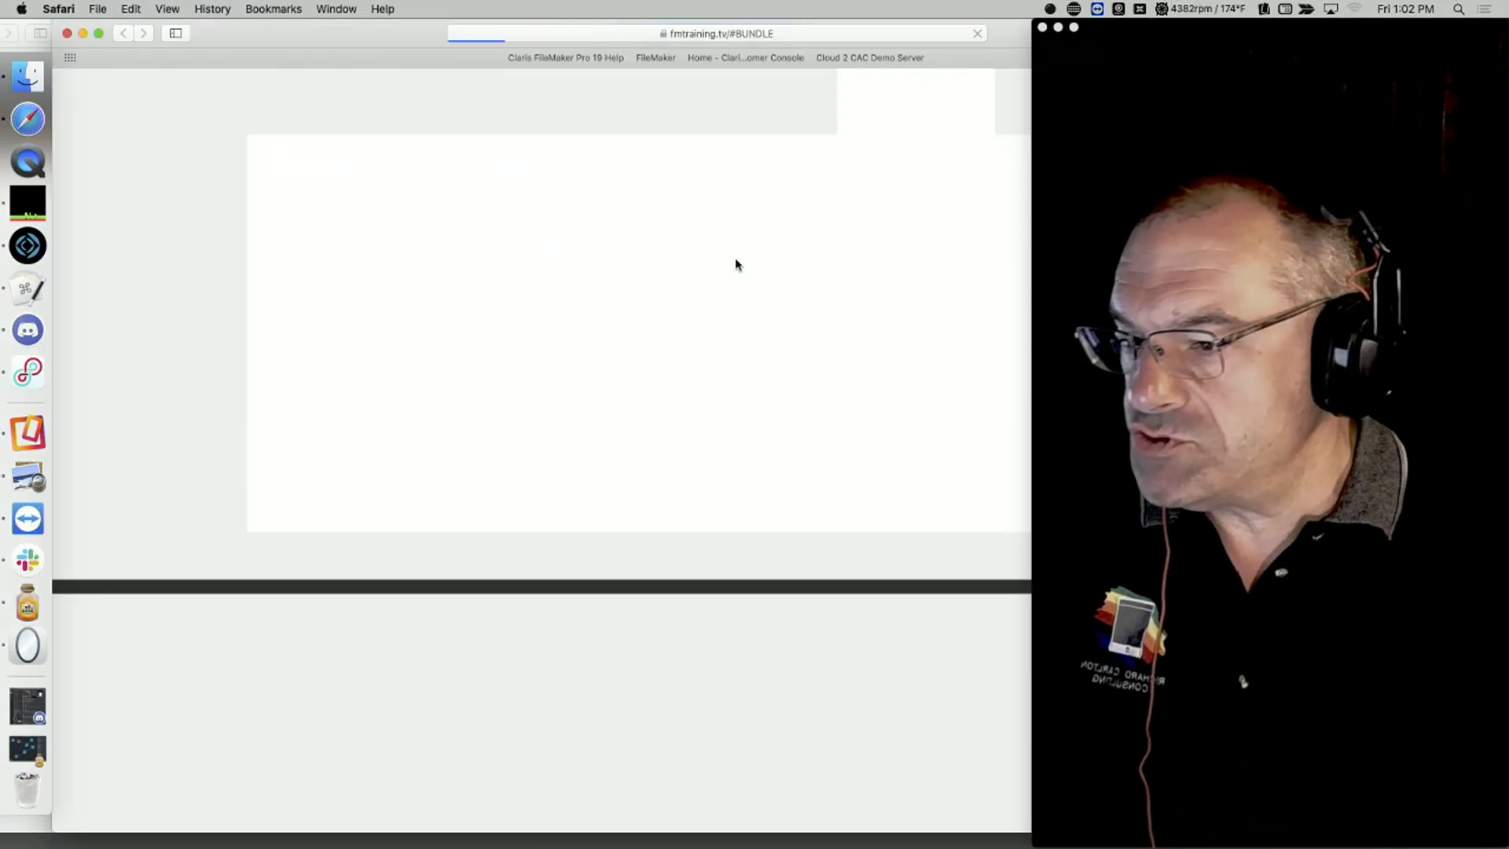
Step: Scroll up the annual subscription bundles page and slide the Safari window further left
scroll(743, 224, "up", 3)
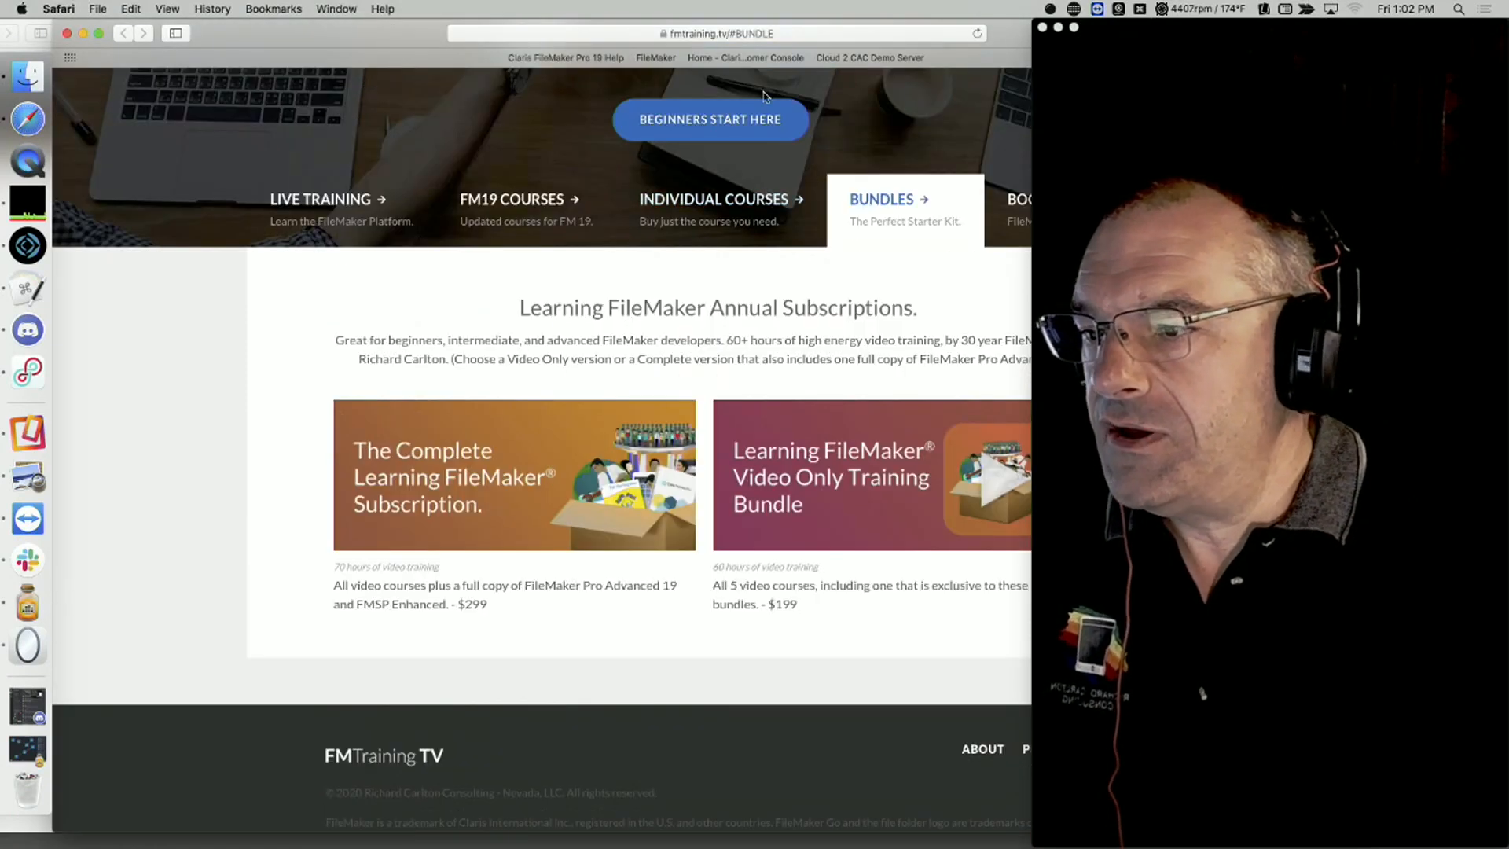
left_click_drag(532, 22, 426, 22)
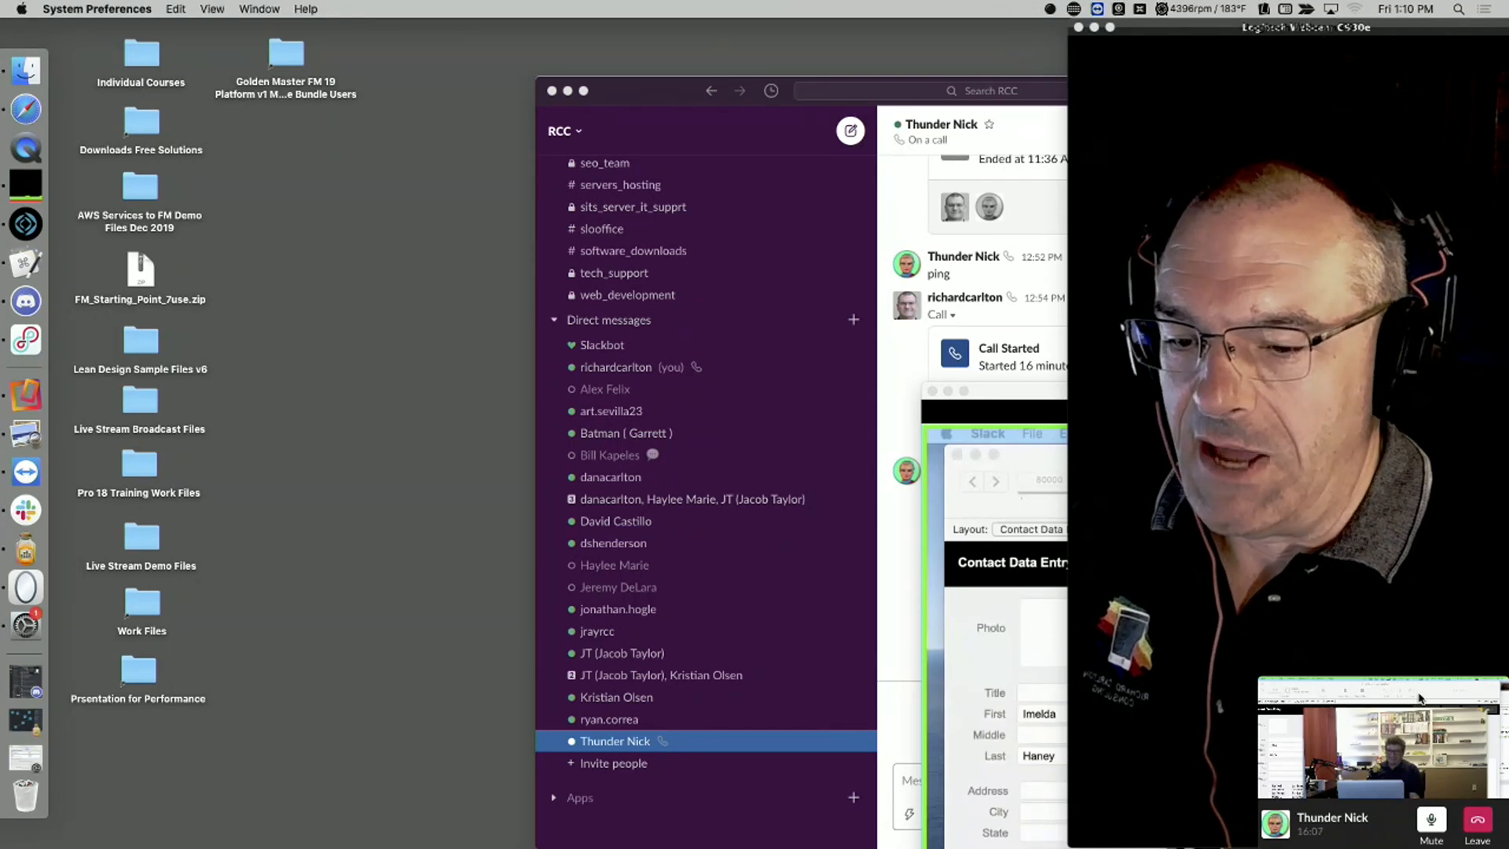
Step: Move the Slack call window to the upper left and expand it to full screen
left_click(1454, 695)
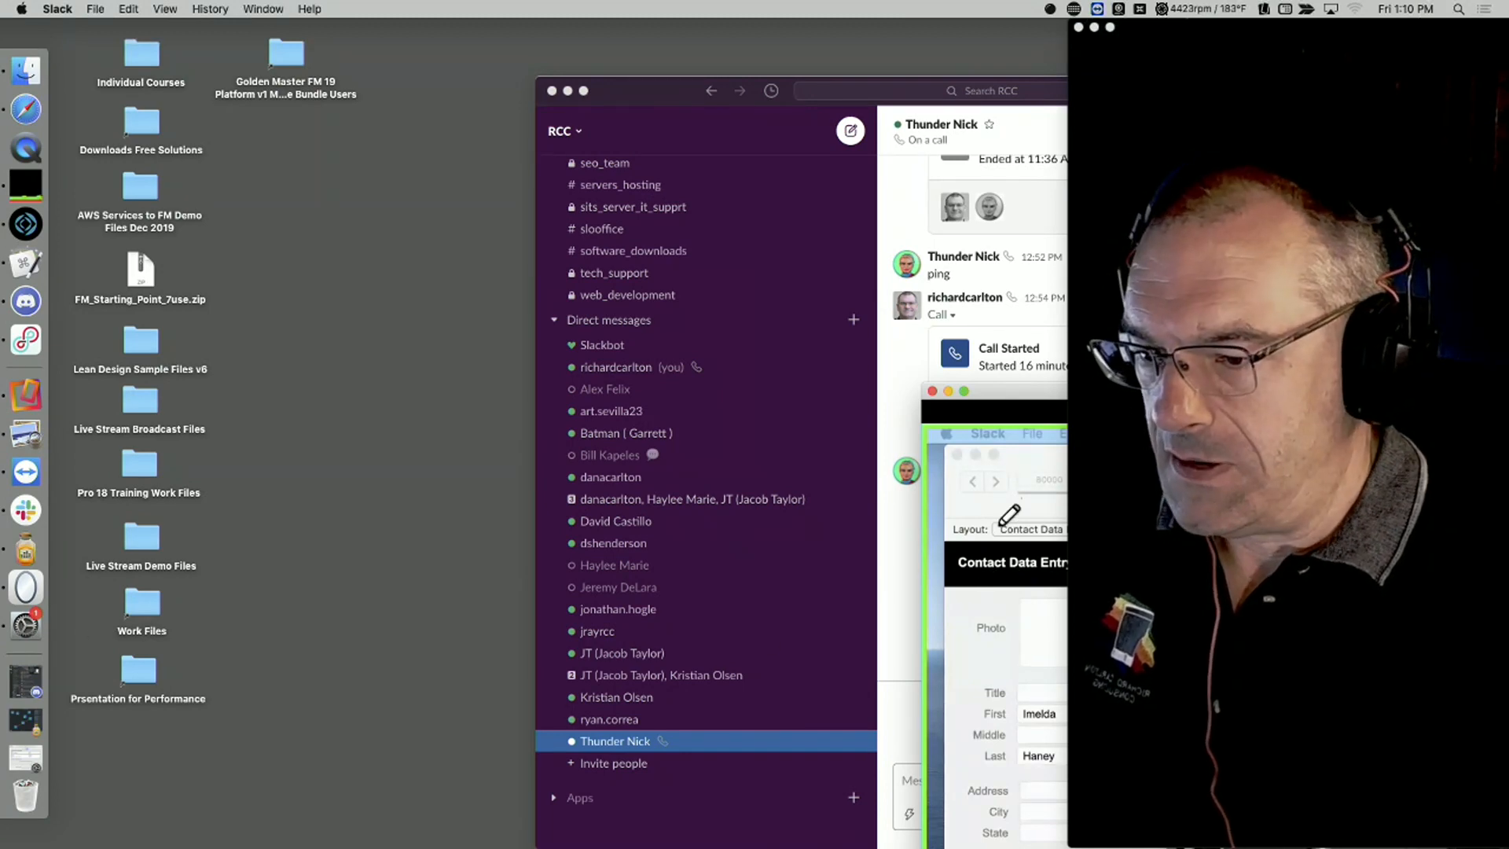
left_click_drag(991, 392, 161, 5)
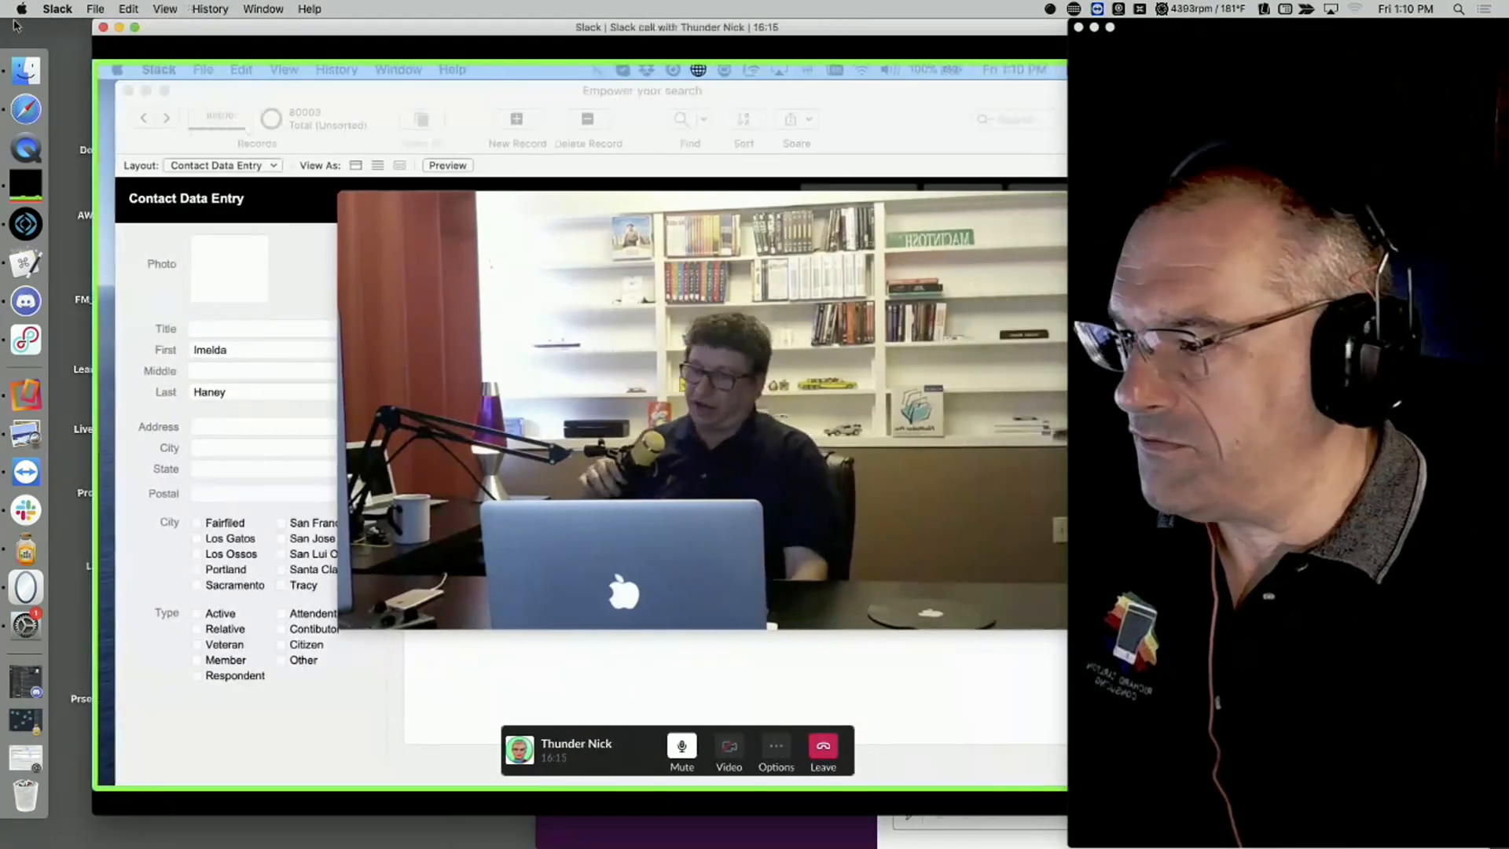
left_click(135, 27)
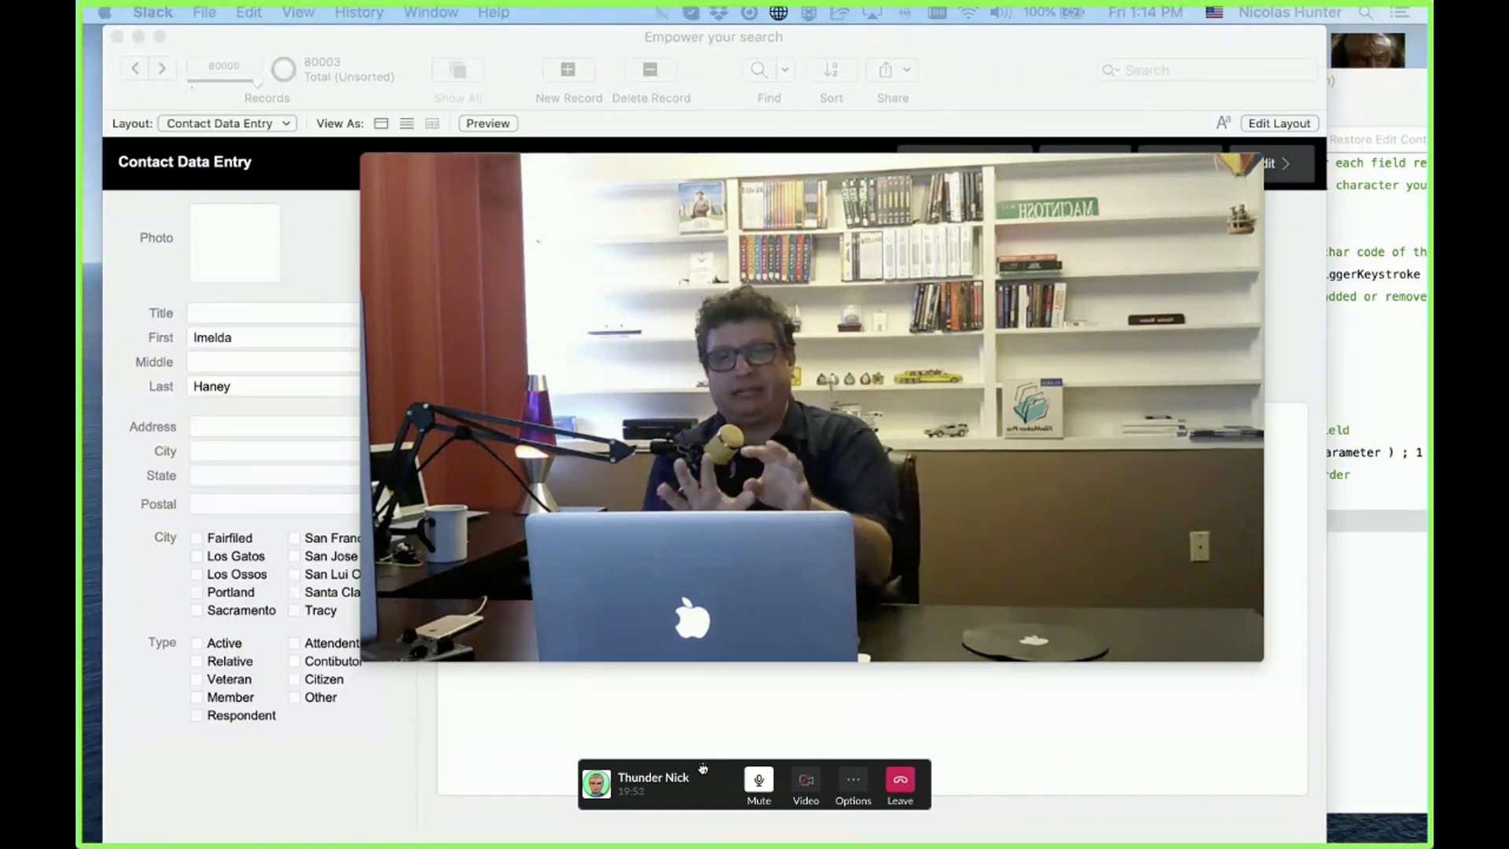
Step: Park the call's mini panel bottom-right and drag the floating video window off the form
left_click_drag(704, 768, 1458, 845)
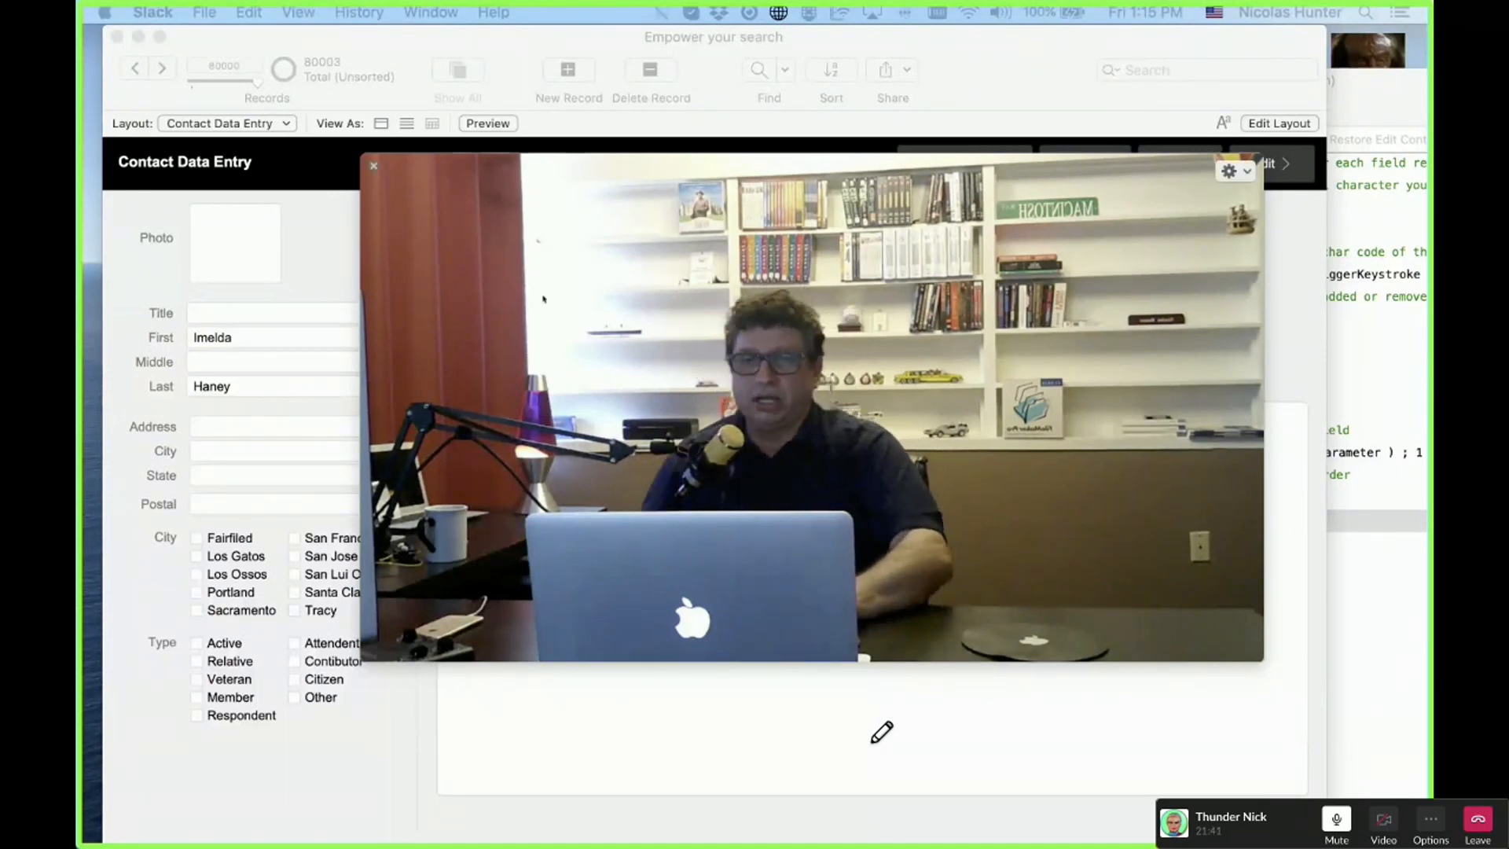
left_click_drag(685, 162, 82, 350)
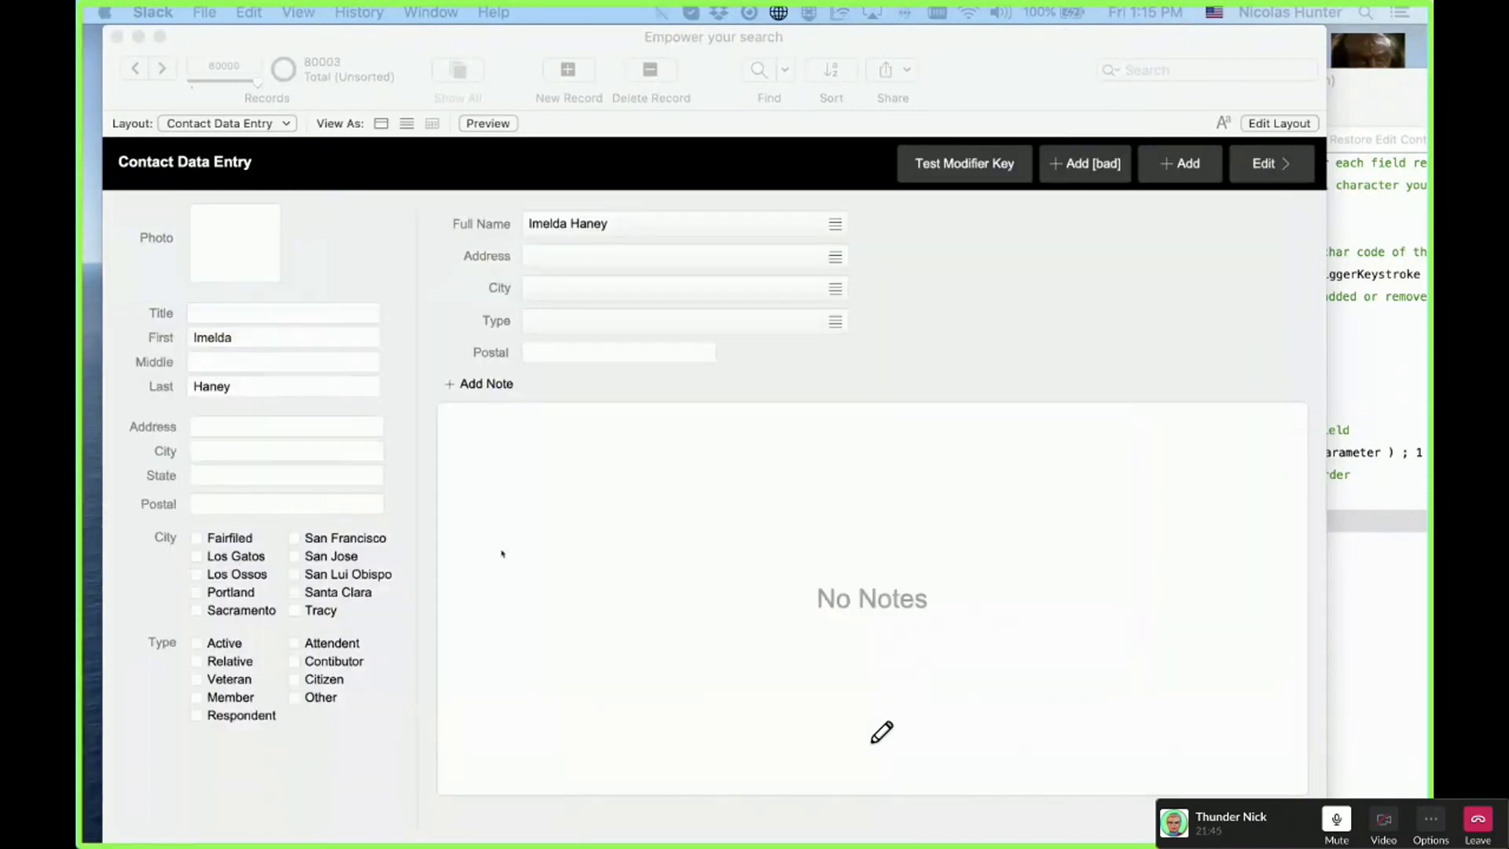
Step: Open the Trigger | OnLayoutKeystroke | Contacts script in the Script Workspace
left_click(968, 337)
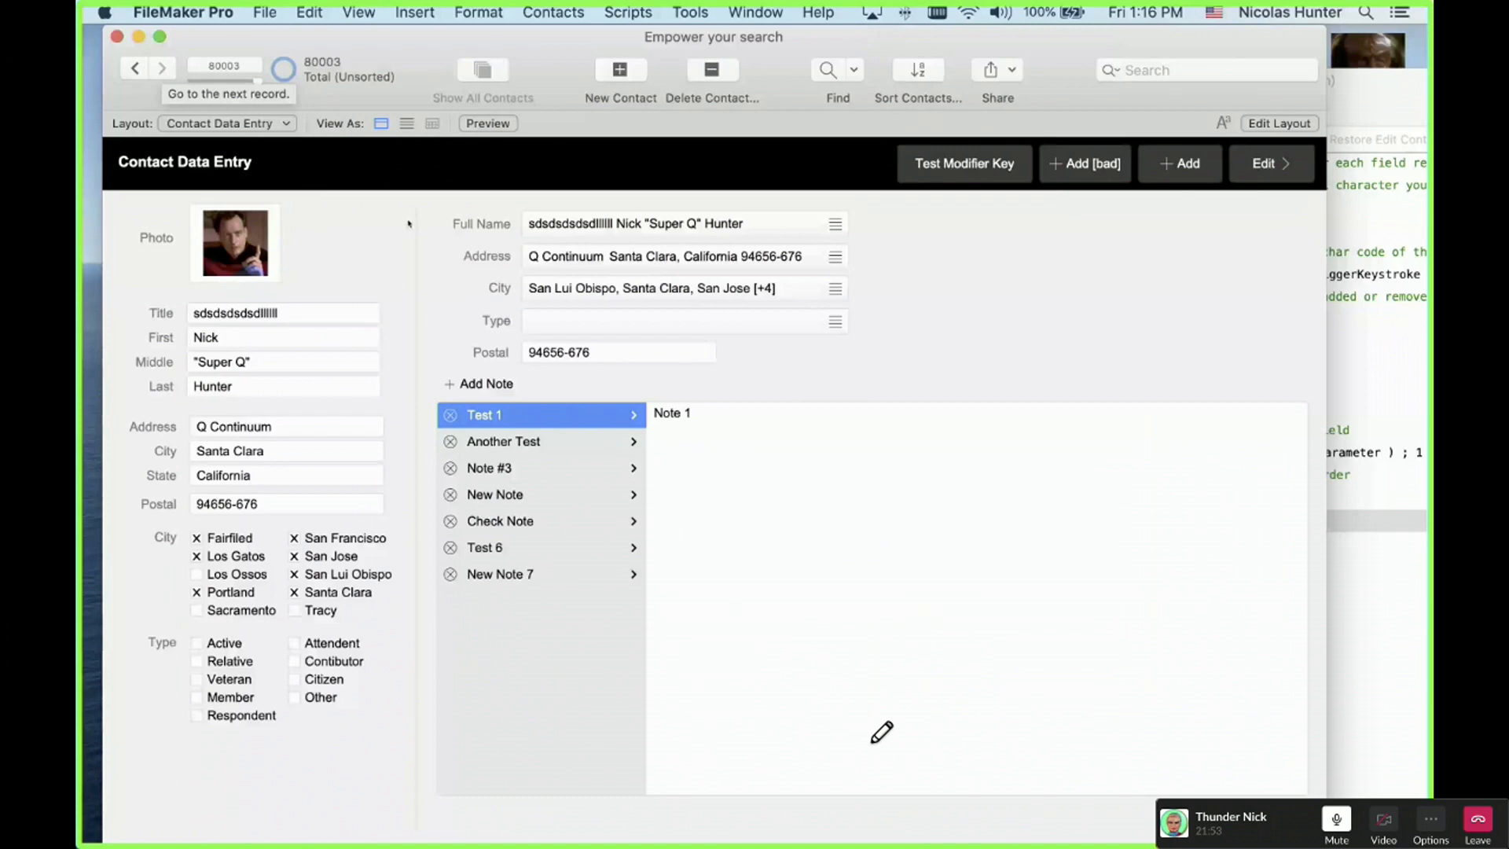
key("super+shift+l")
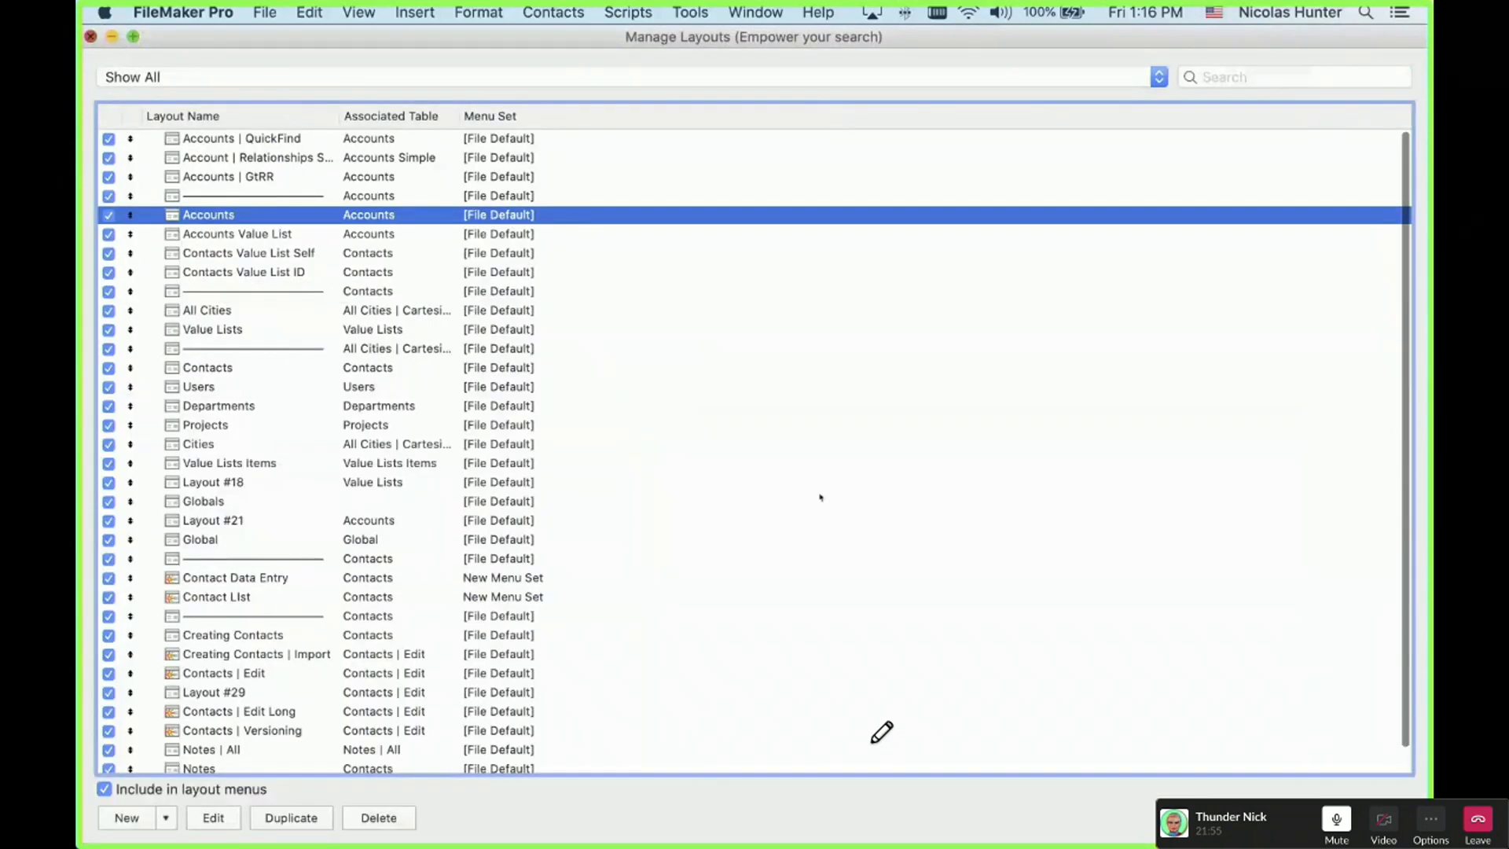
key("Escape")
key("super+shift+s")
left_click(789, 684)
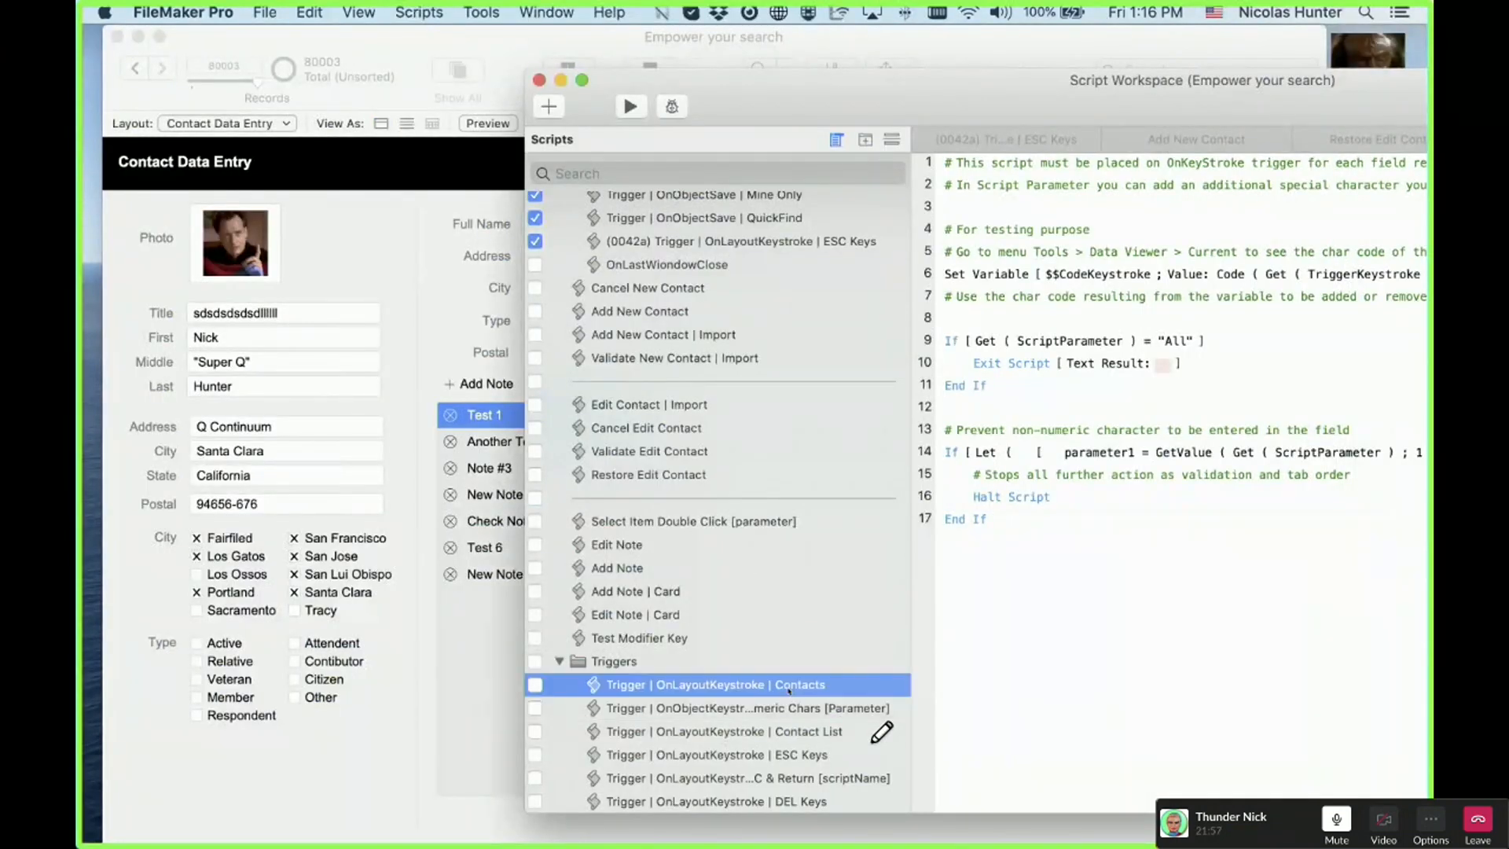
Step: Uncomment script lines 1–2, then press k on the layout, which reports 107
left_click_drag(968, 203, 966, 165)
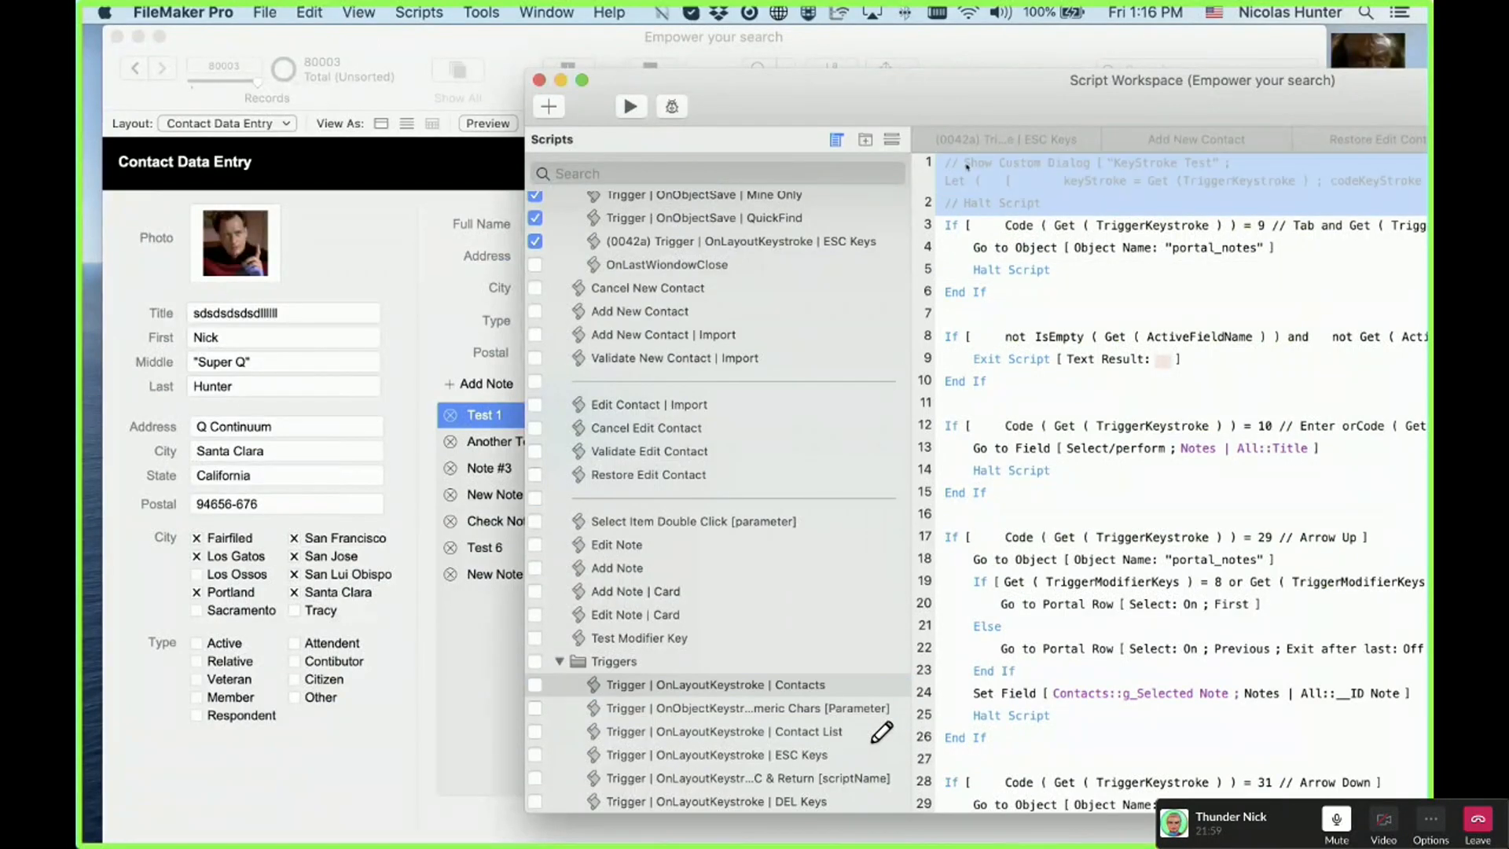
key("super+slash")
key("Return")
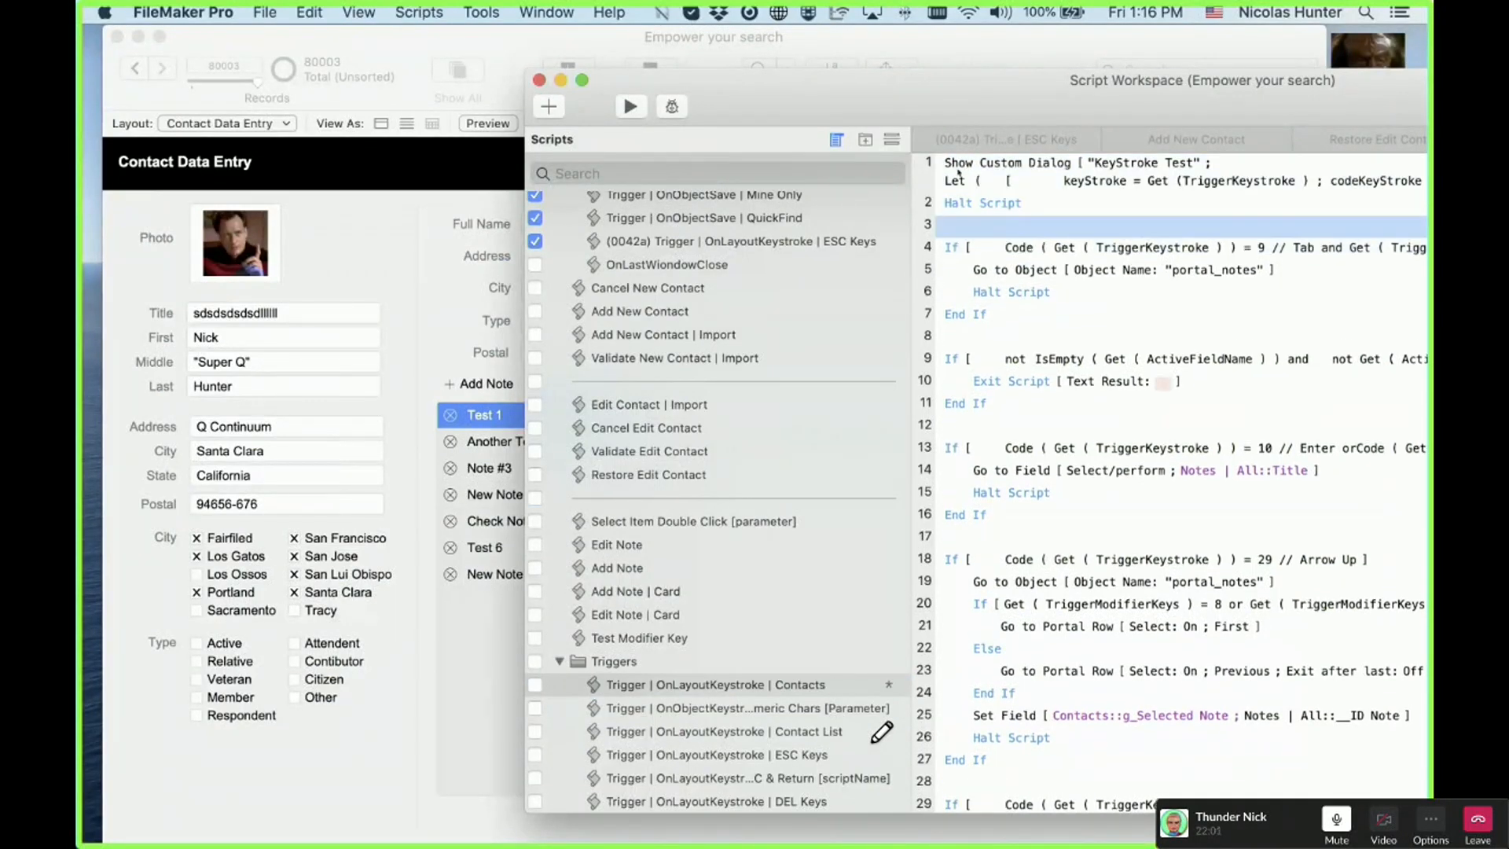
left_click(408, 308)
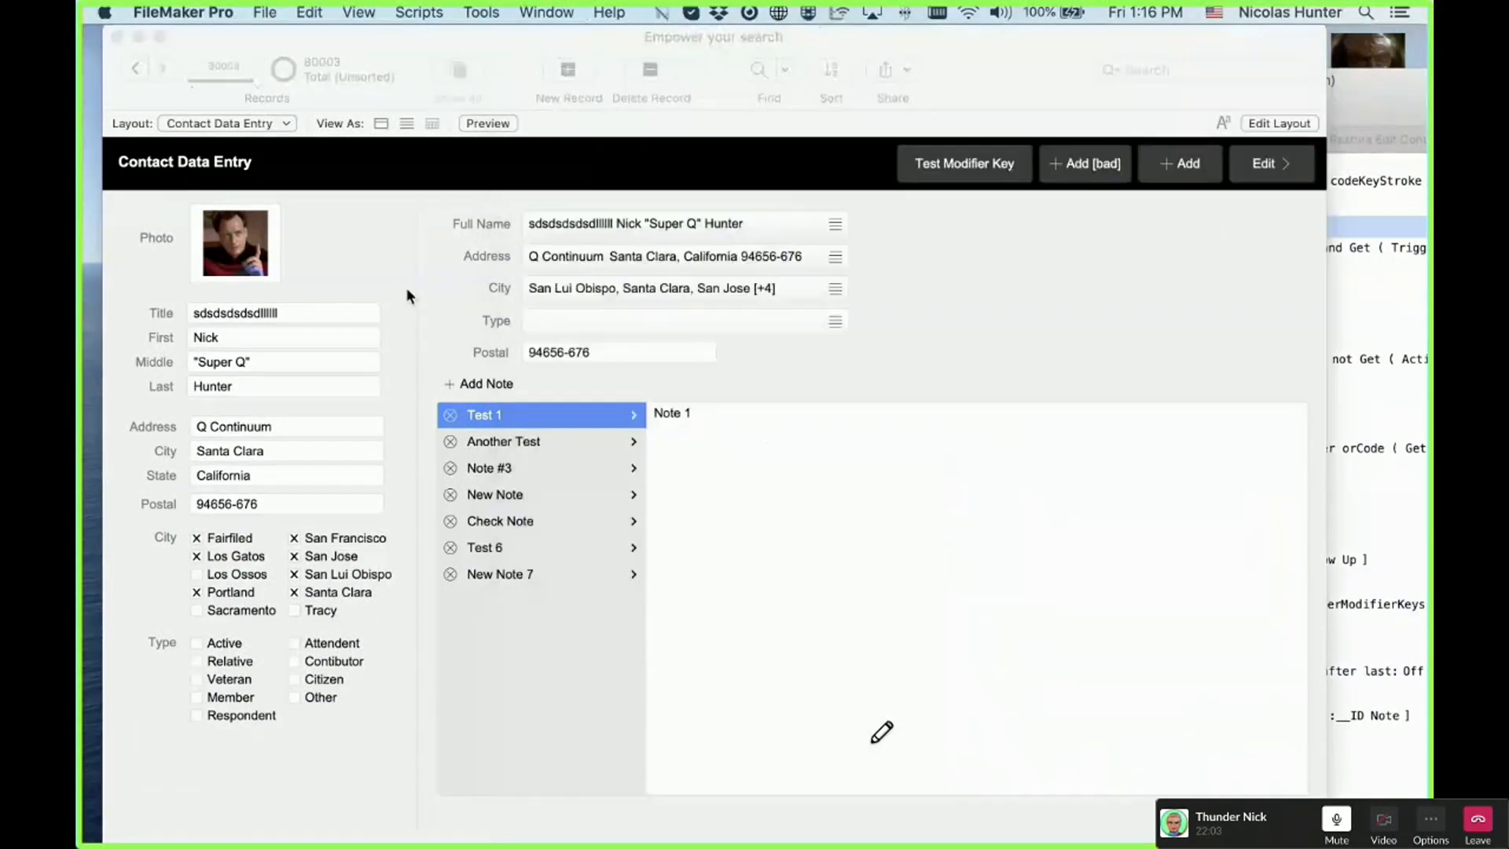
key("k")
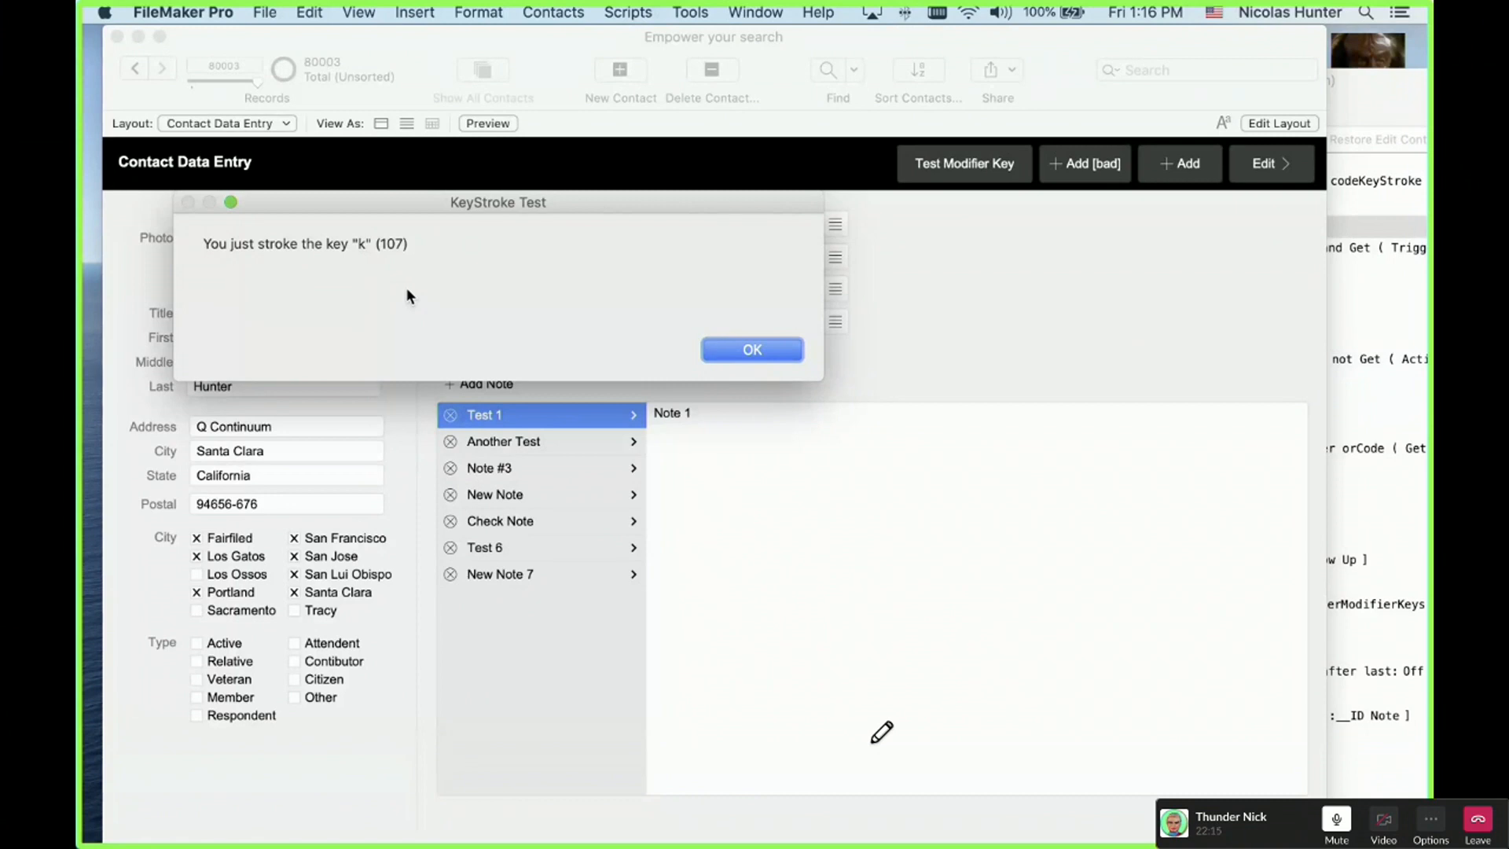
Step: Verify the trigger reports tab 9, return 13 and space 32, then edit the current contact
key("Return")
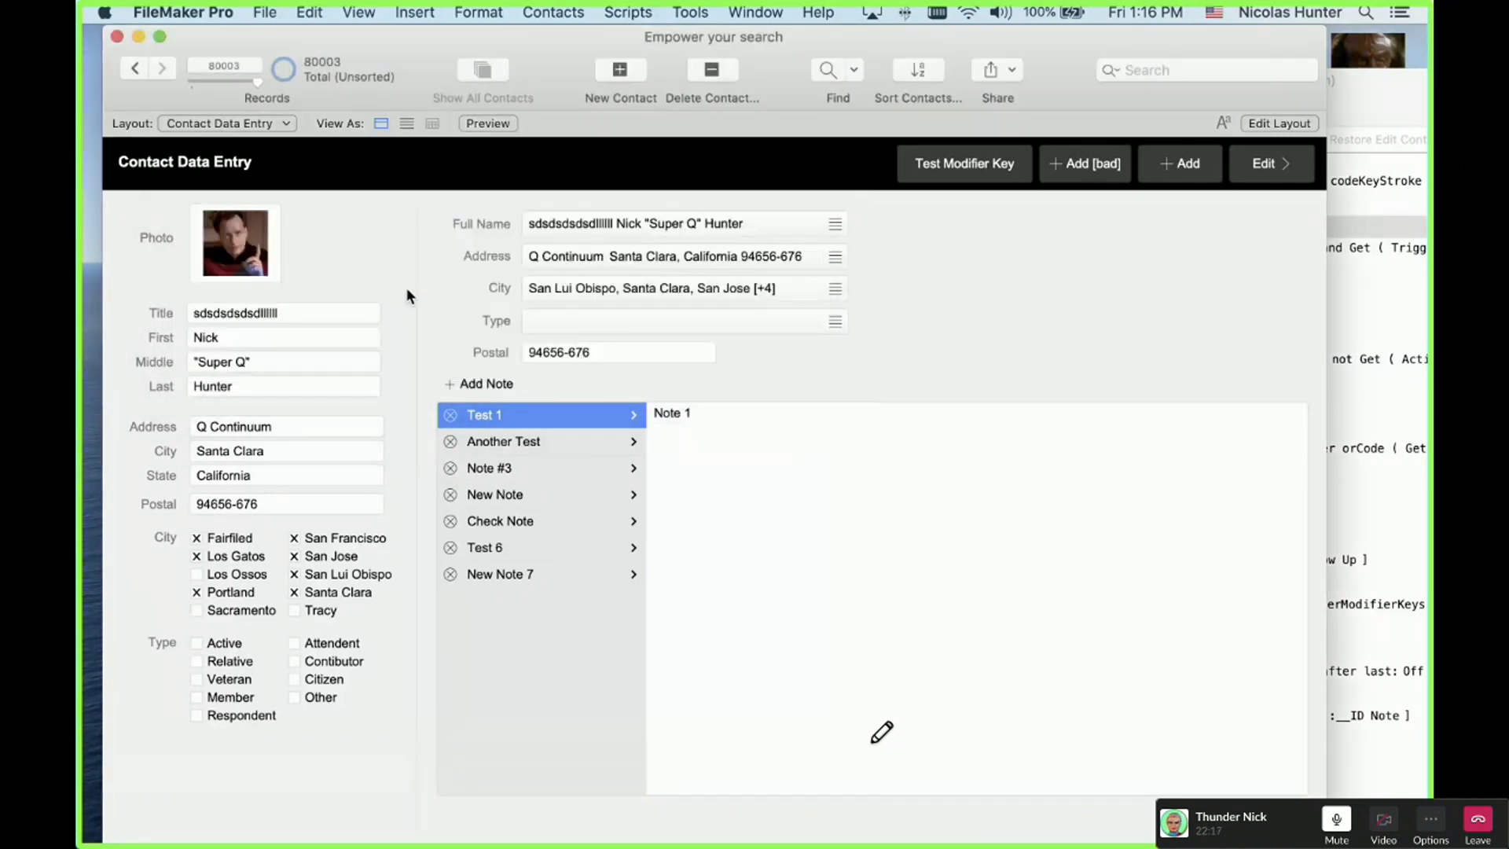
key("Tab")
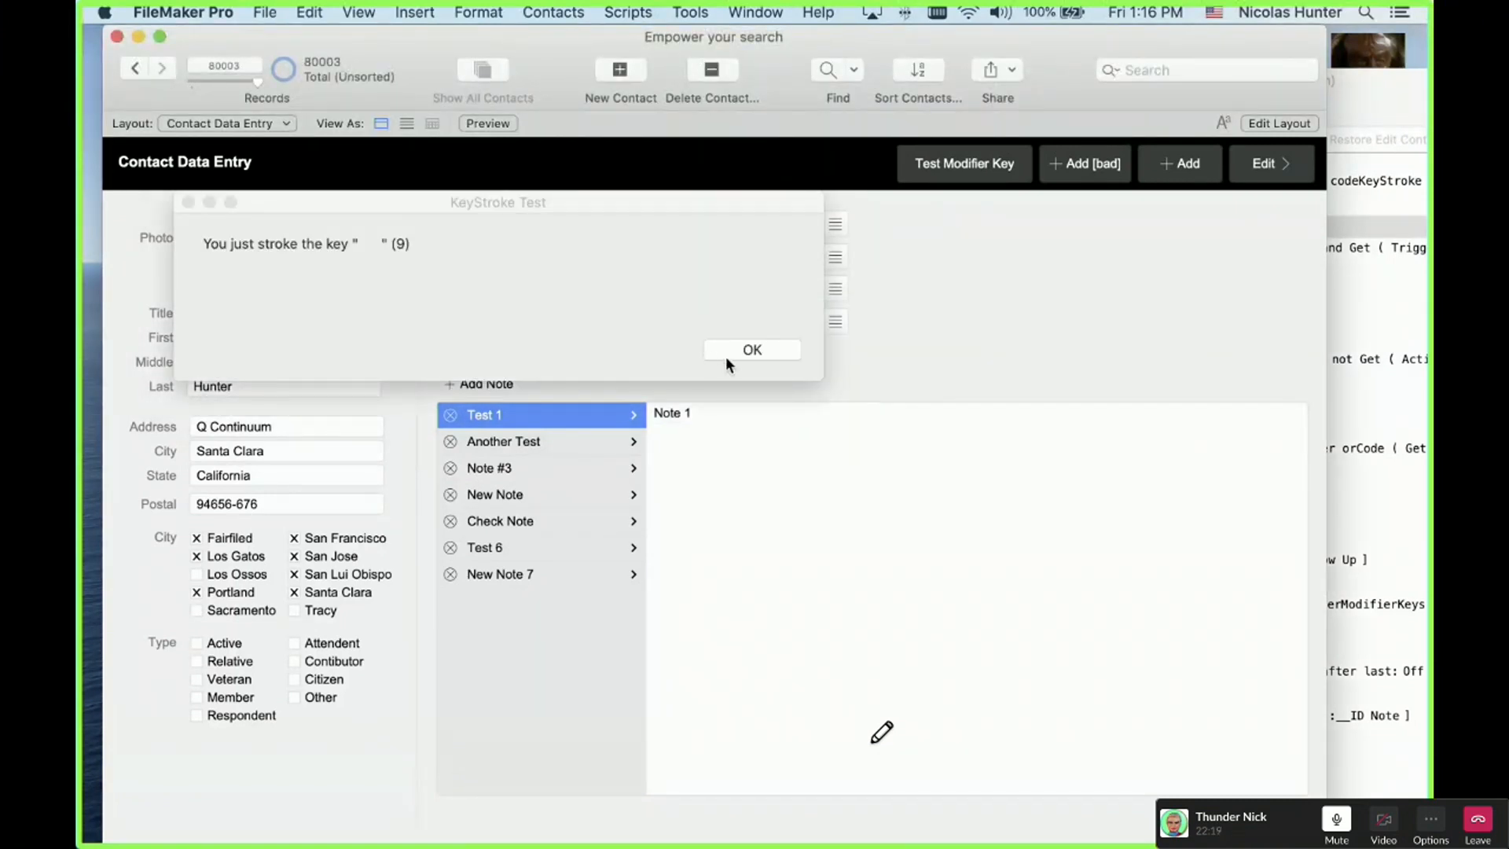
left_click(754, 351)
key("Return")
left_click(754, 351)
key("space")
left_click(755, 351)
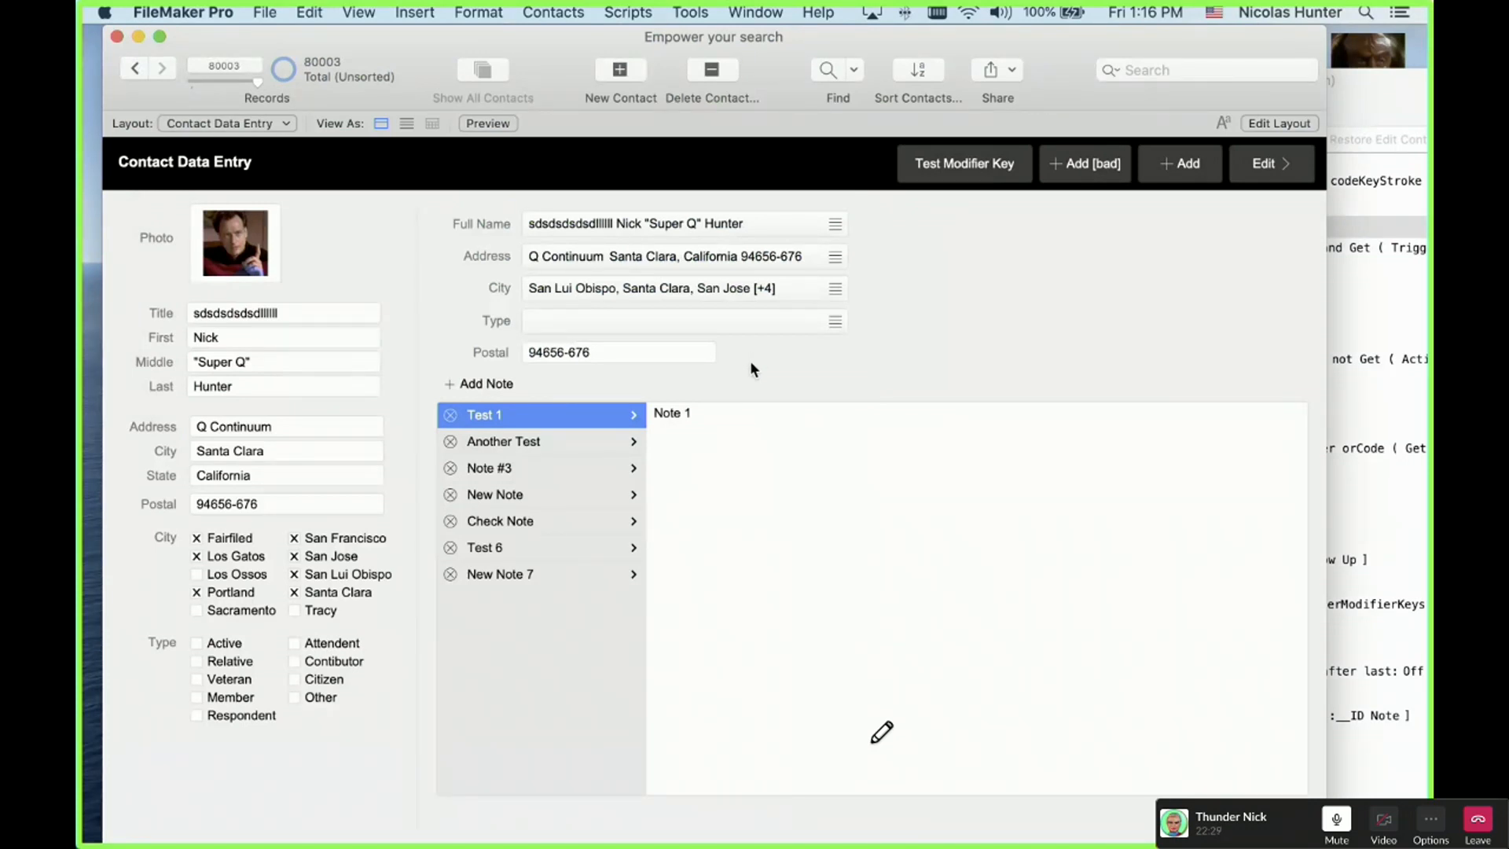
left_click(1270, 168)
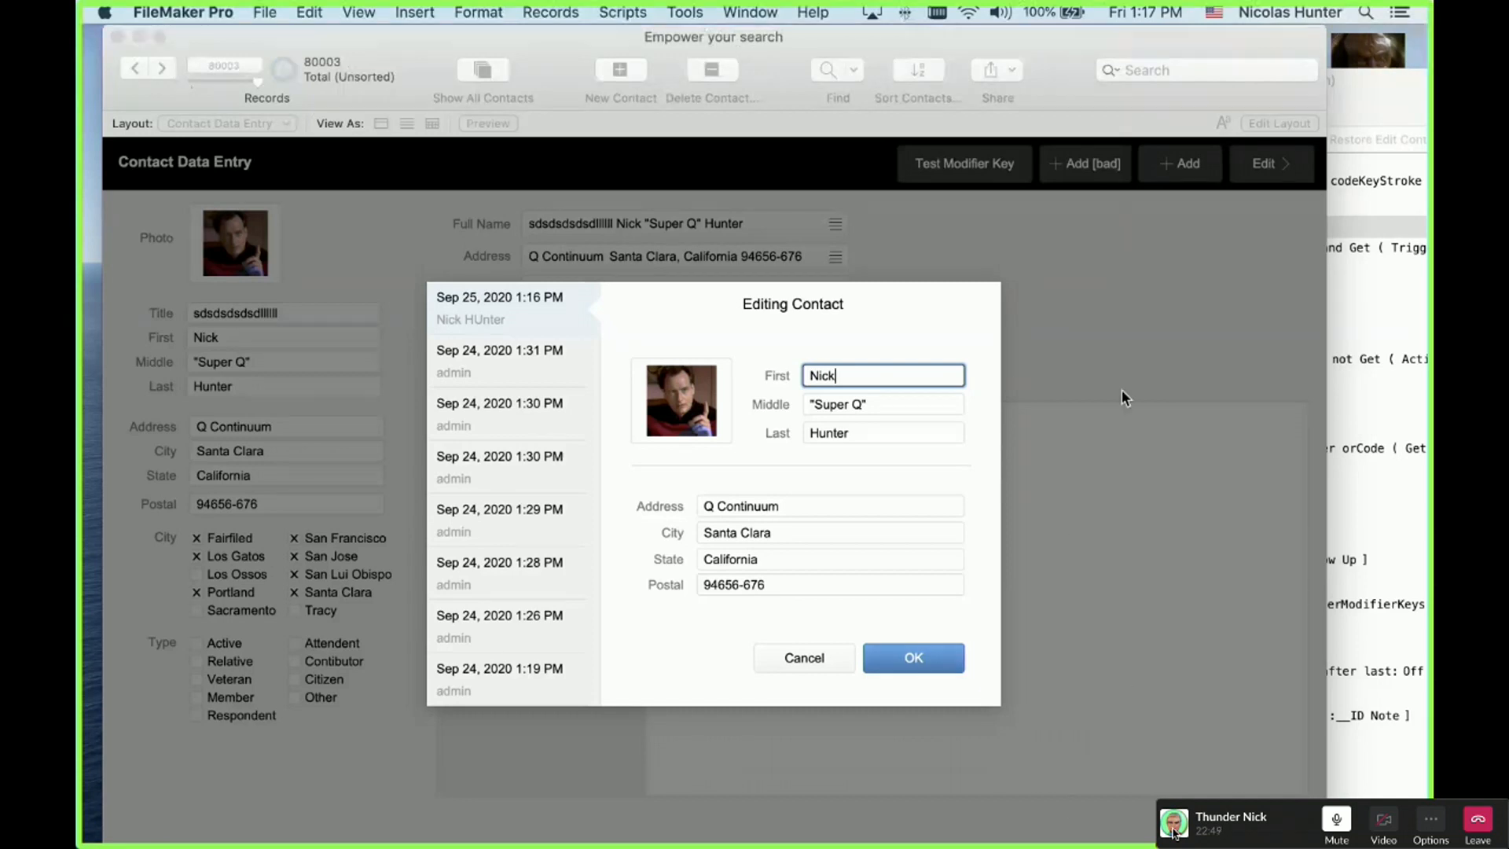
Step: Close the Editing Contact window and cancel the stray Print dialog
left_click(935, 491)
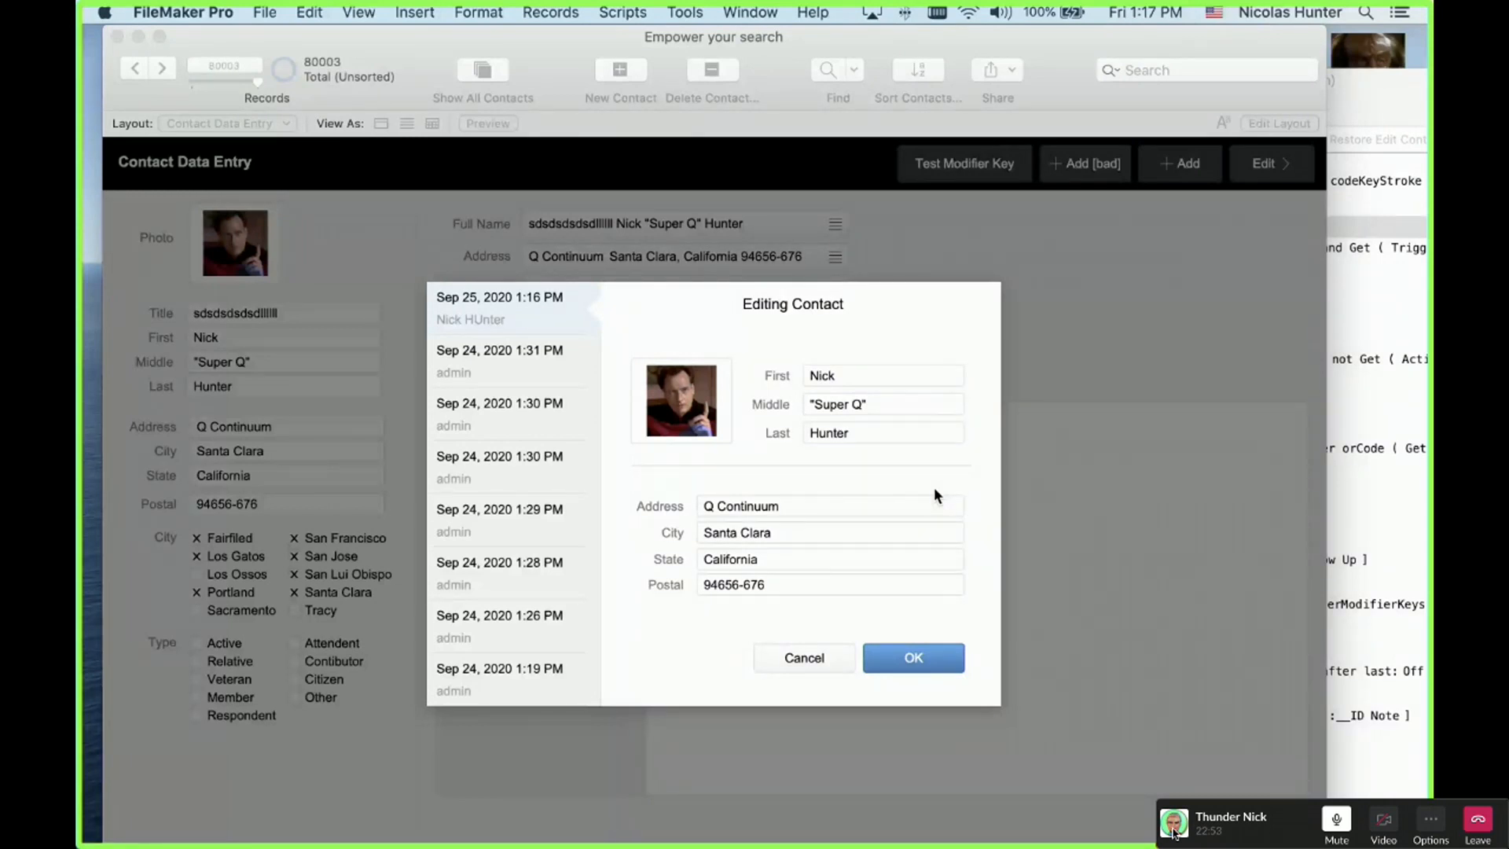
key("Return")
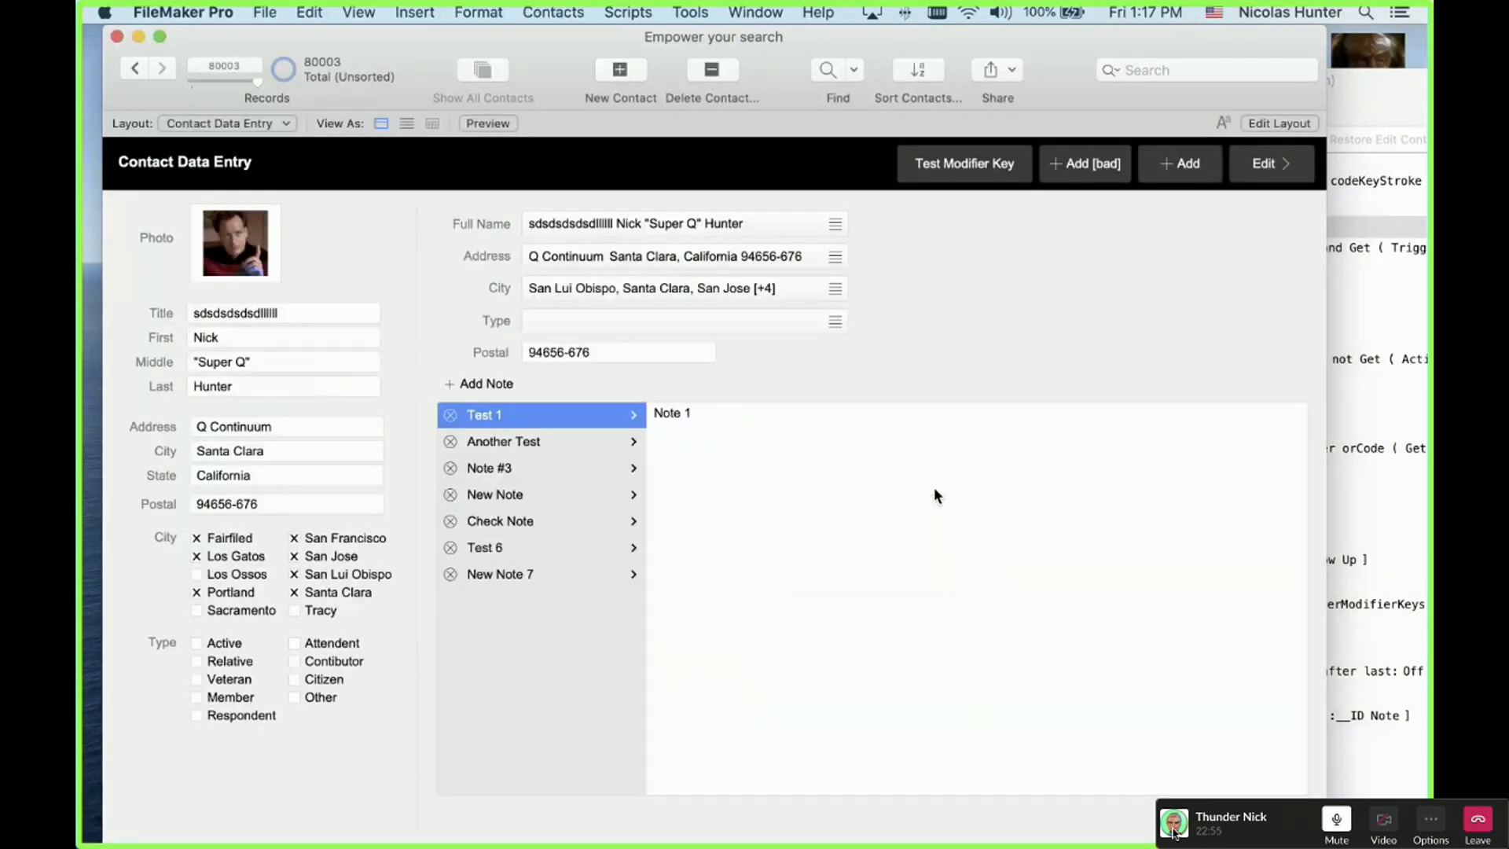
key("super+p")
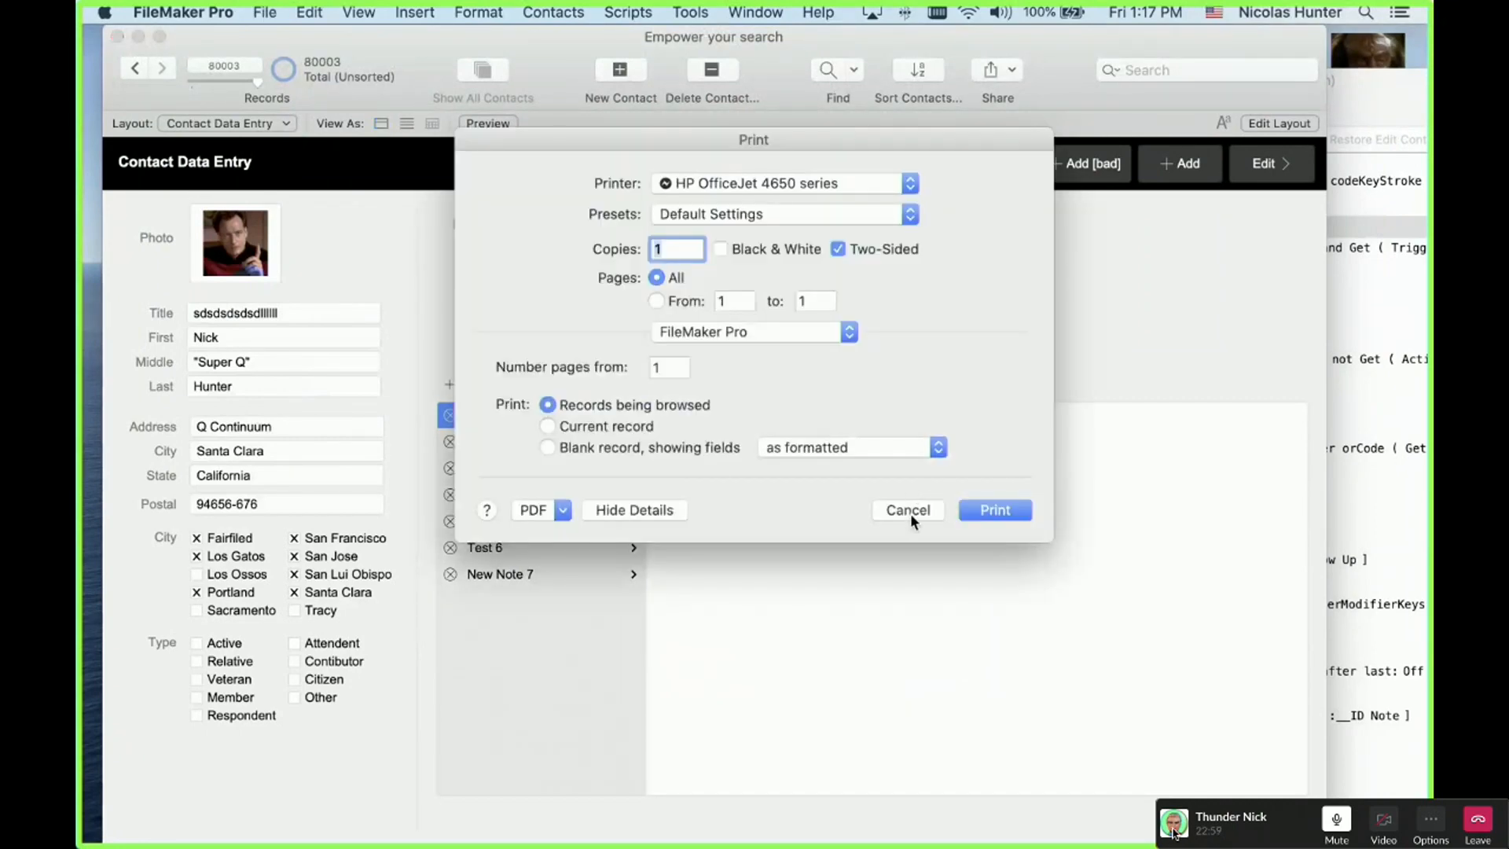
left_click_drag(869, 128, 898, 173)
key("Escape")
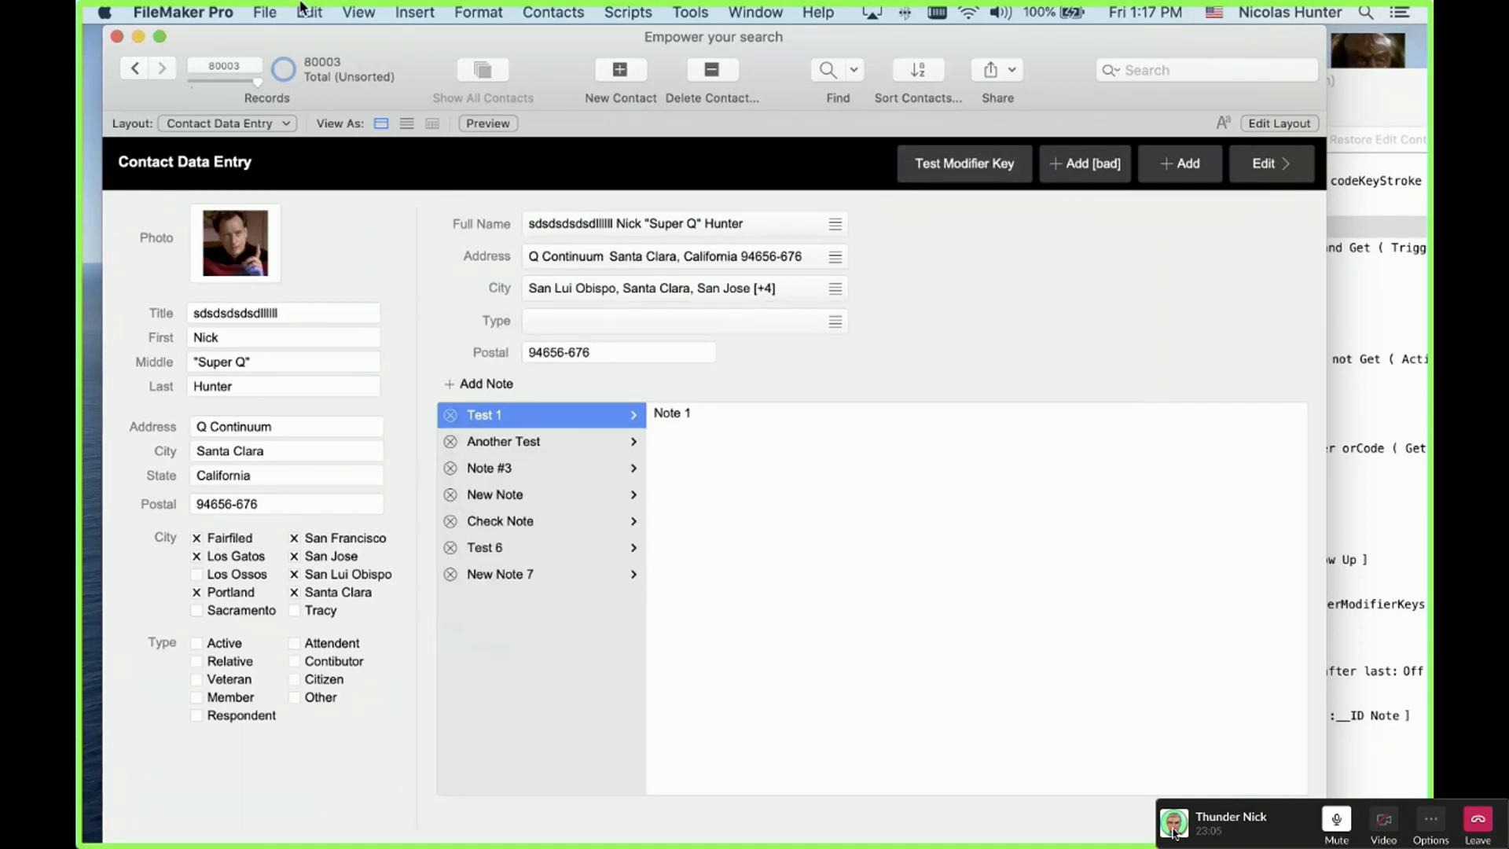
left_click(270, 12)
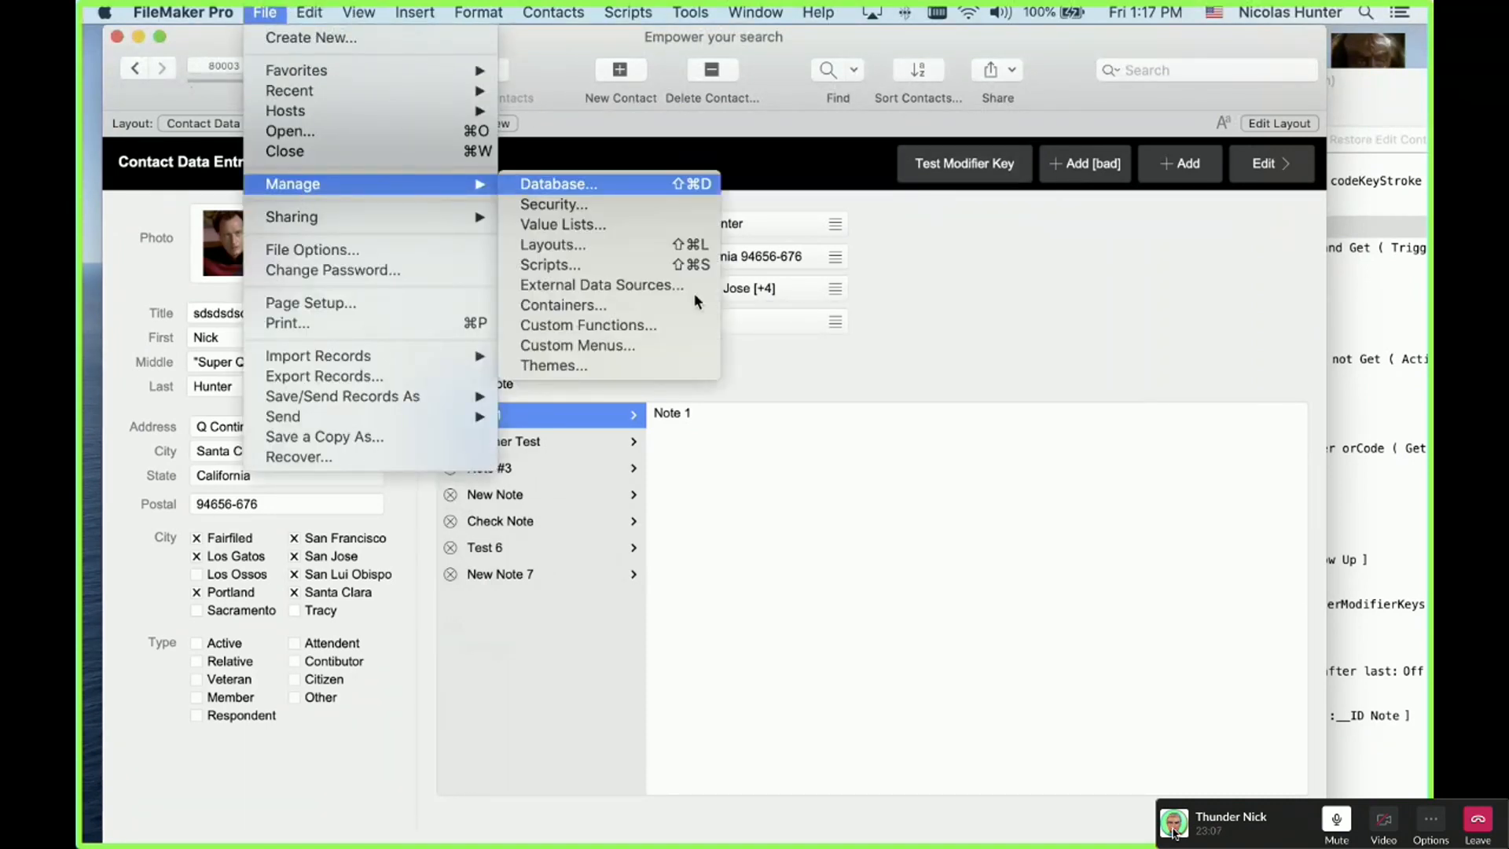
Step: In Manage Database, nudge the Notes | All occurrence on the relationships graph, then close
left_click(722, 316)
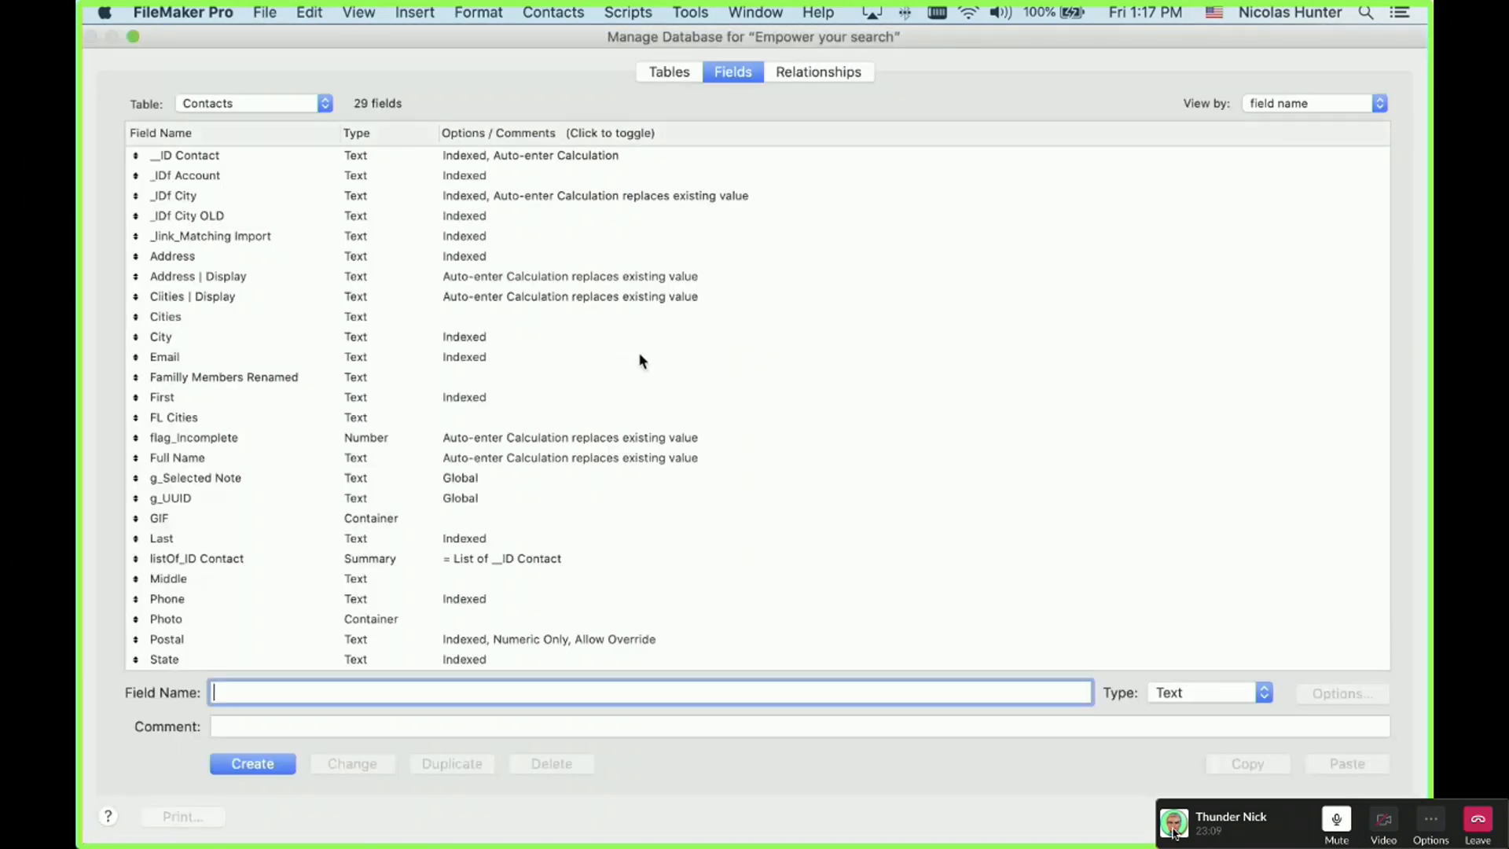
left_click(640, 358)
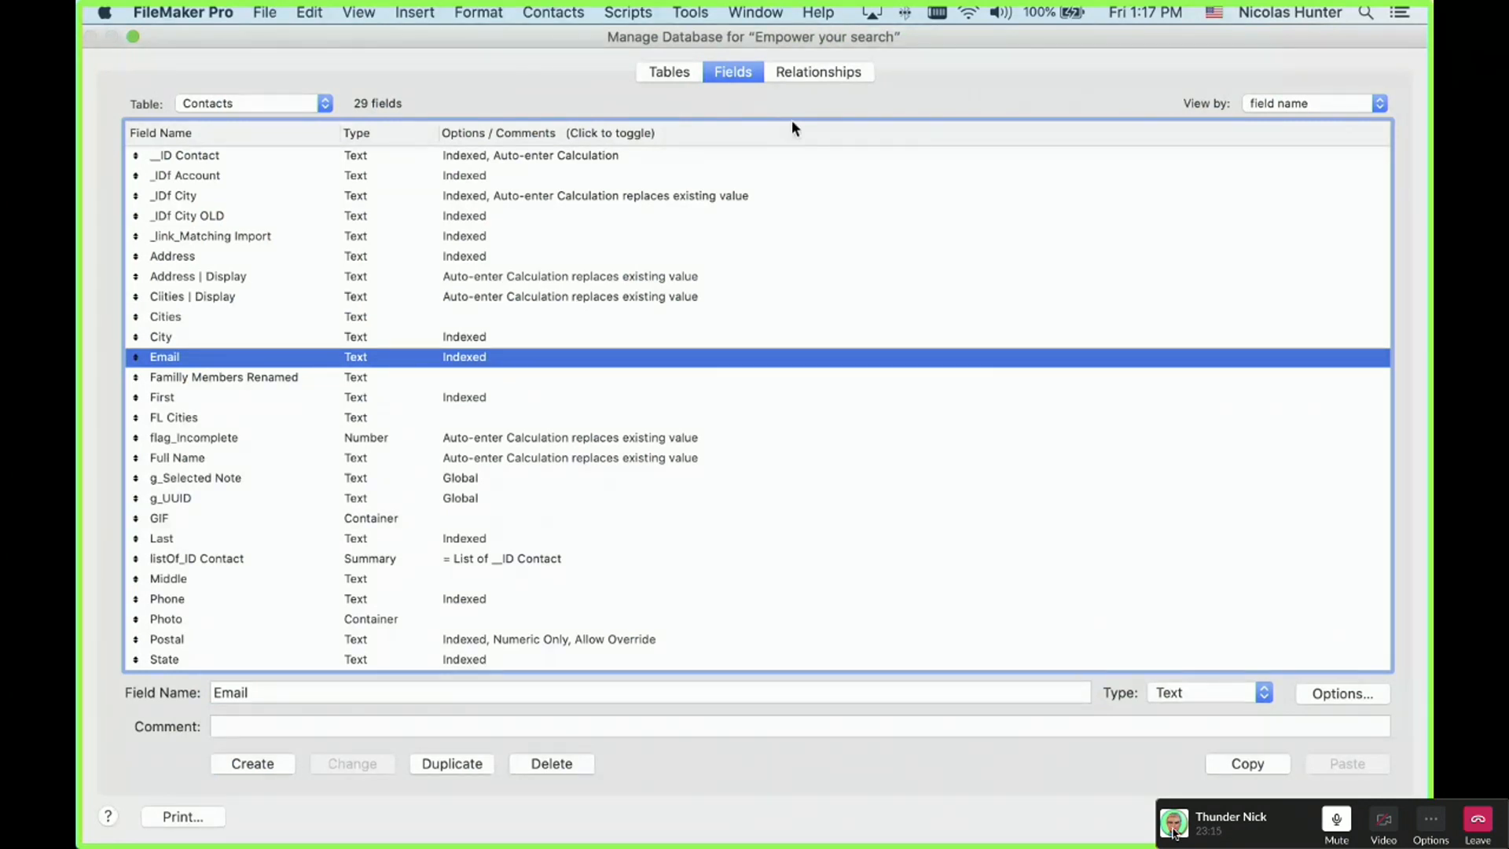
left_click(818, 71)
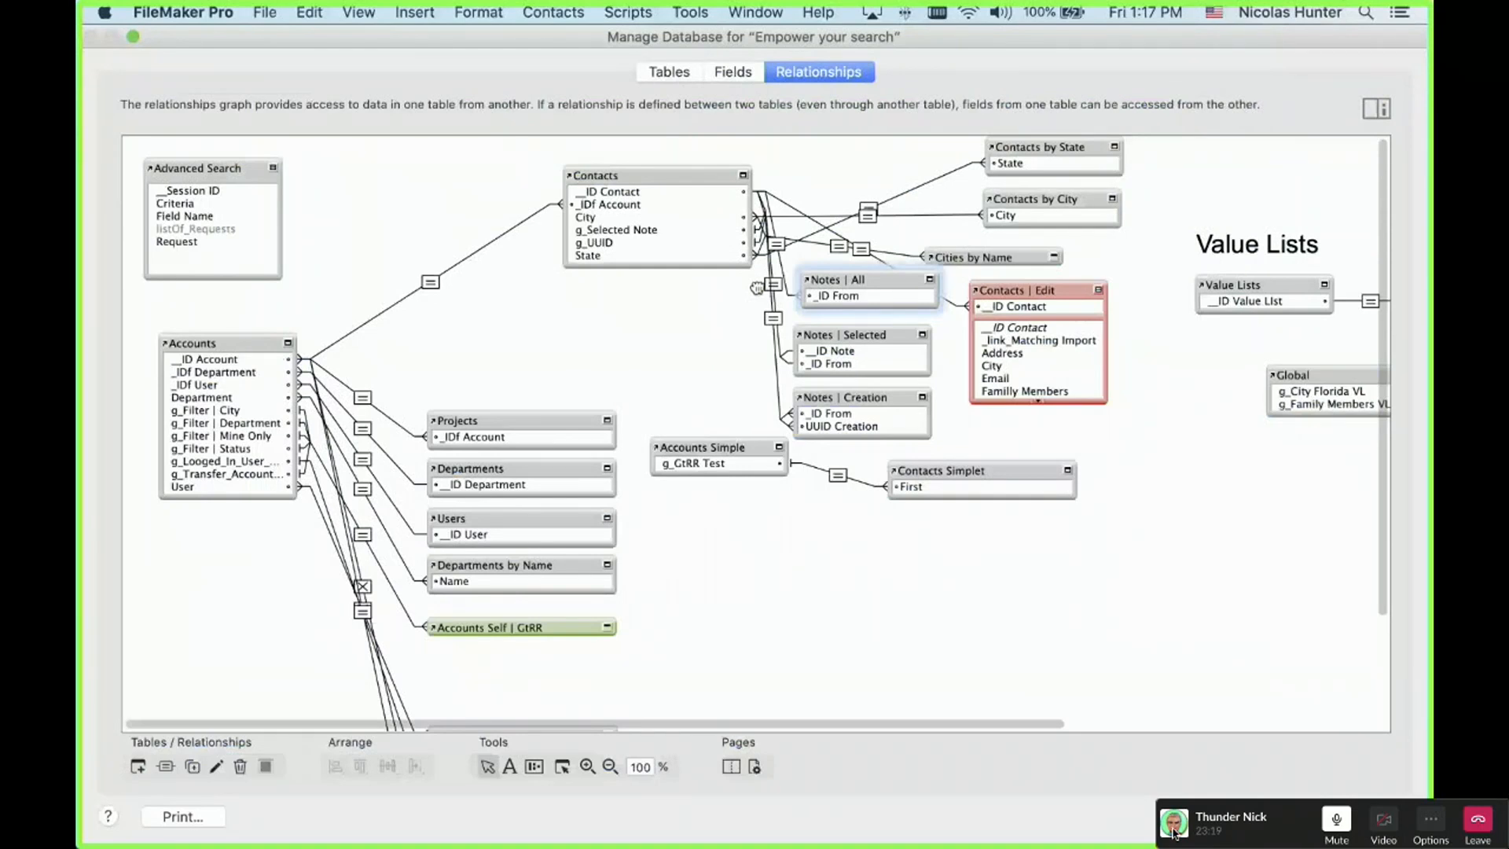
left_click_drag(756, 288, 756, 289)
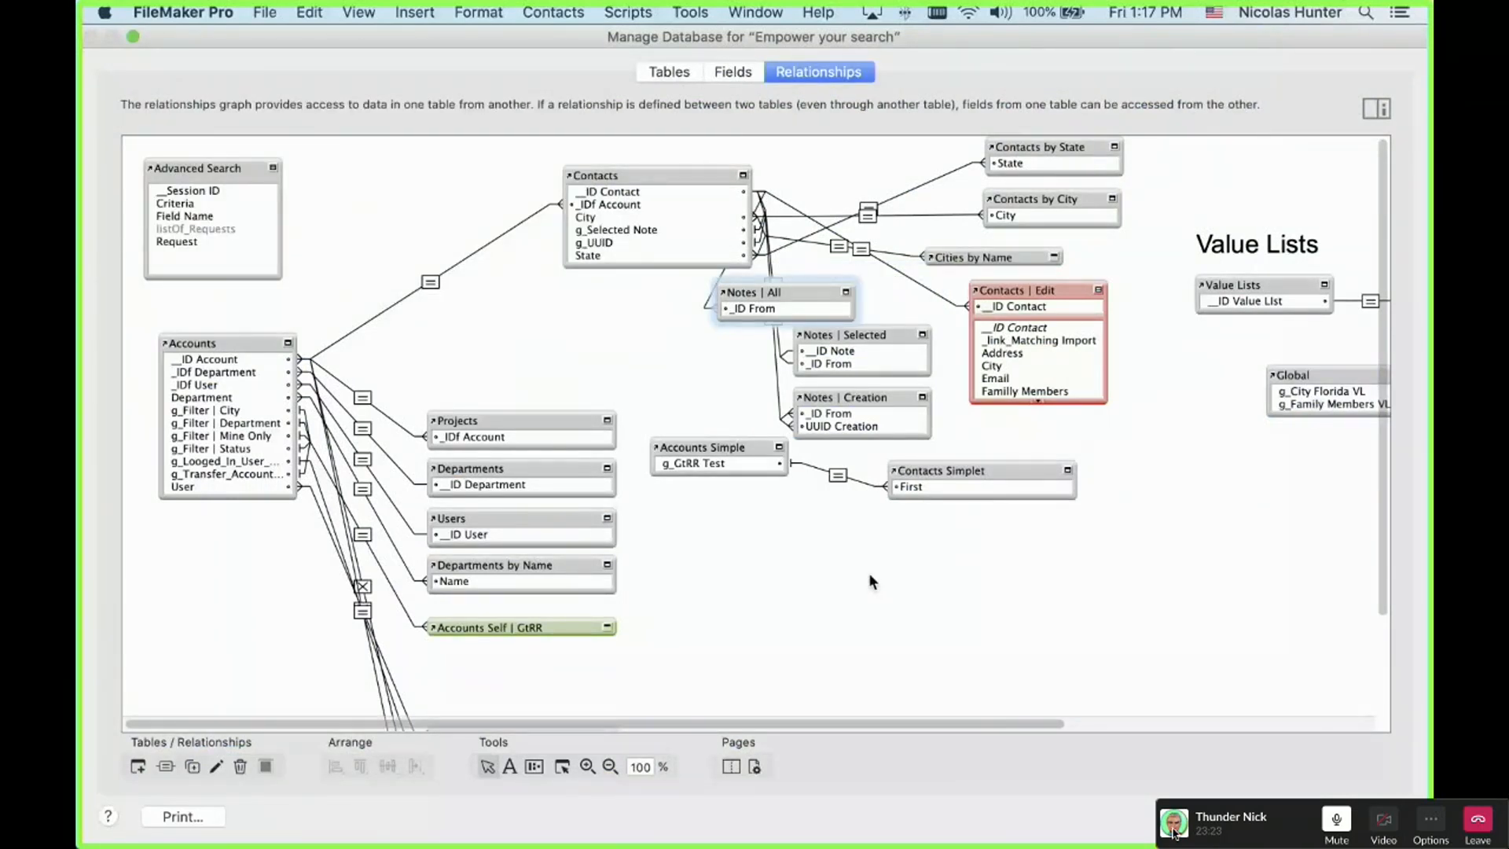
key("Return")
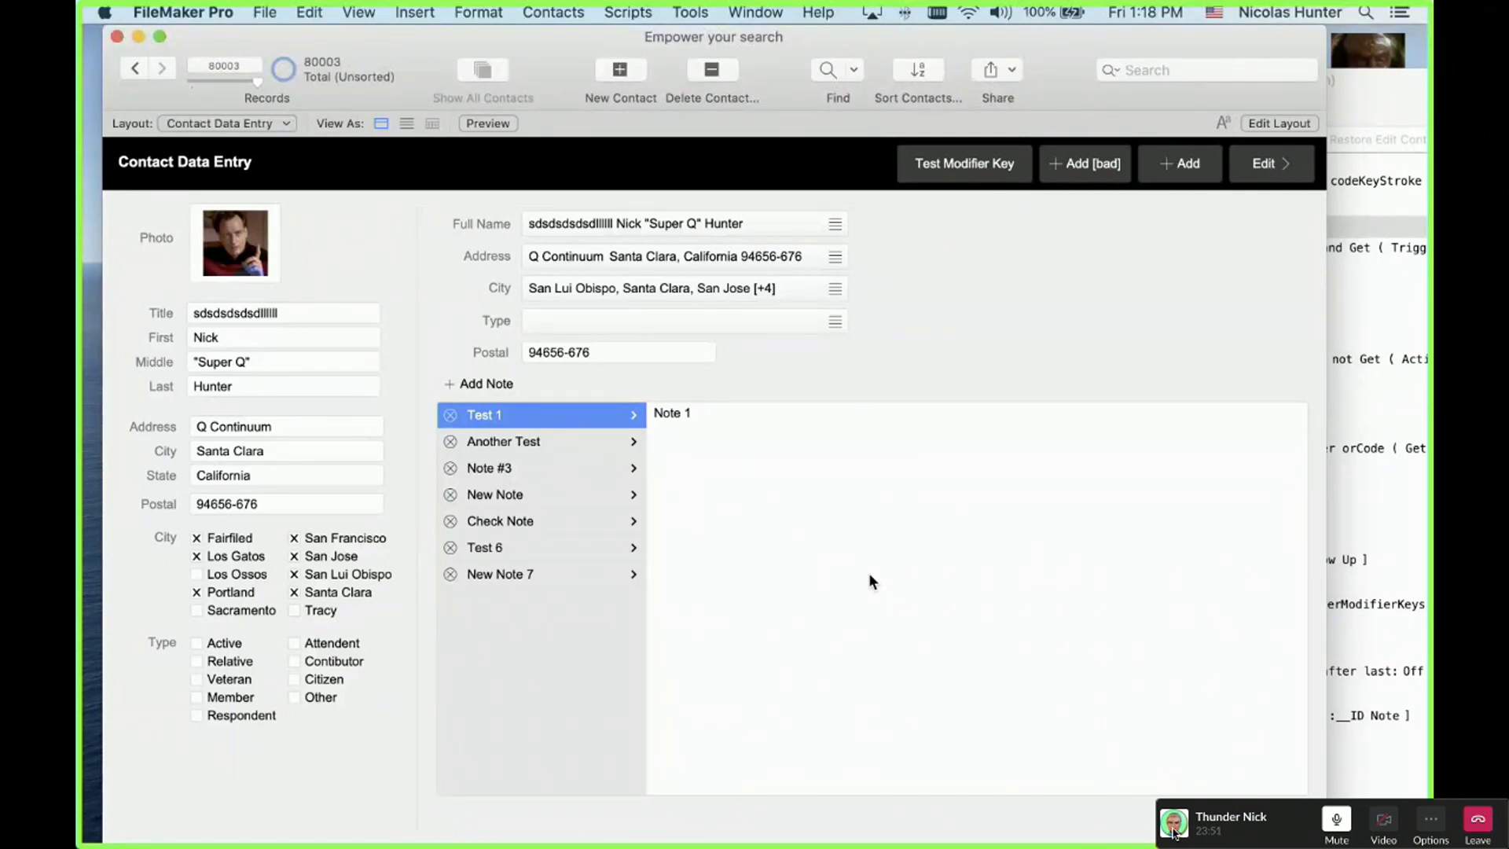
left_click(1214, 12)
left_click(1190, 111)
left_click_drag(1204, 403, 1121, 361)
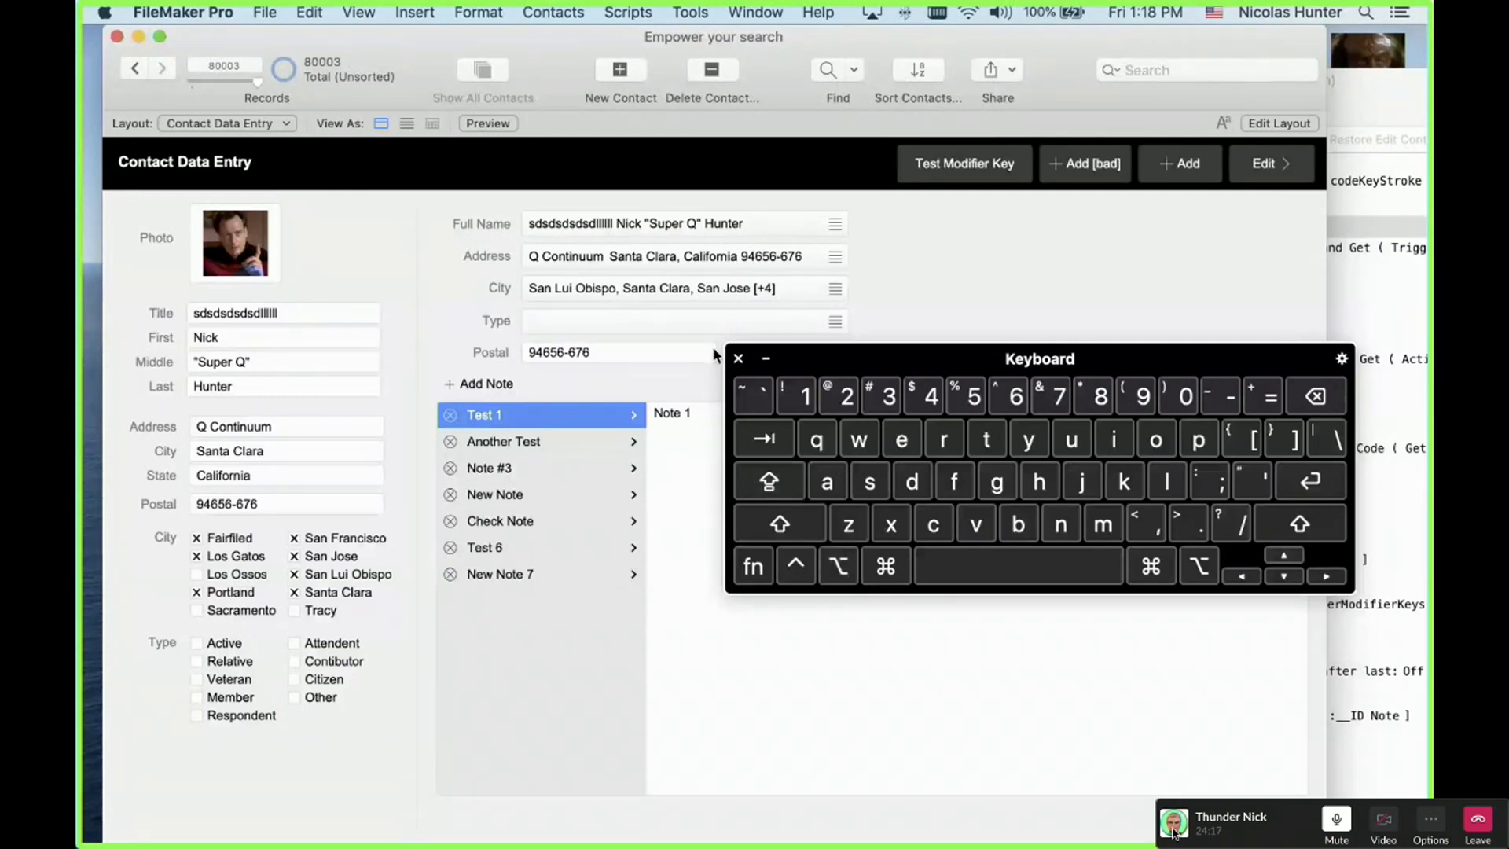
left_click(738, 359)
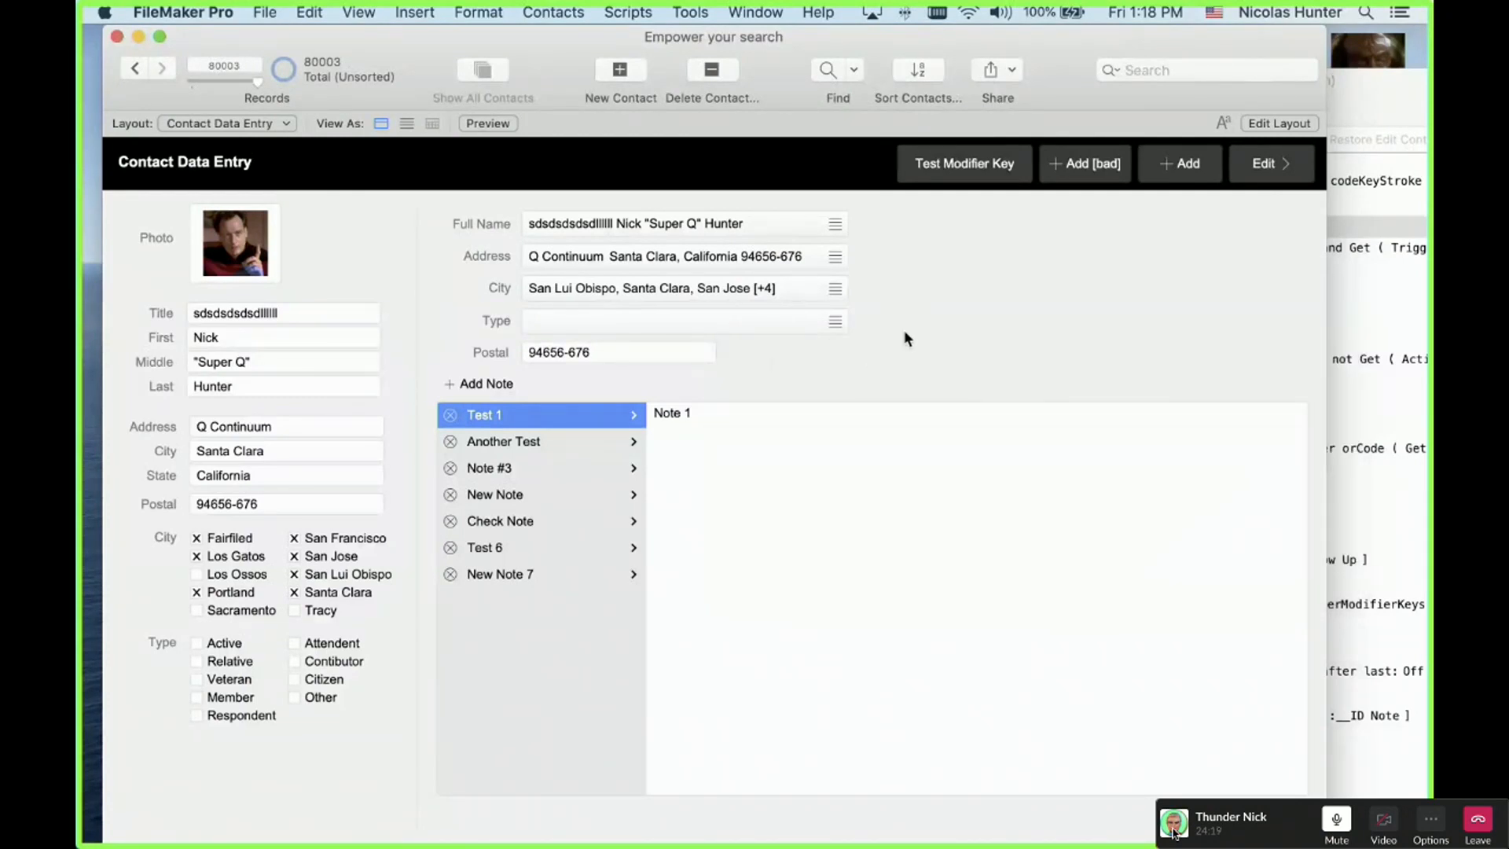
Step: Run the modifier-key test once, then set up the on-screen Keyboard Viewer to supply Shift
left_click(950, 170)
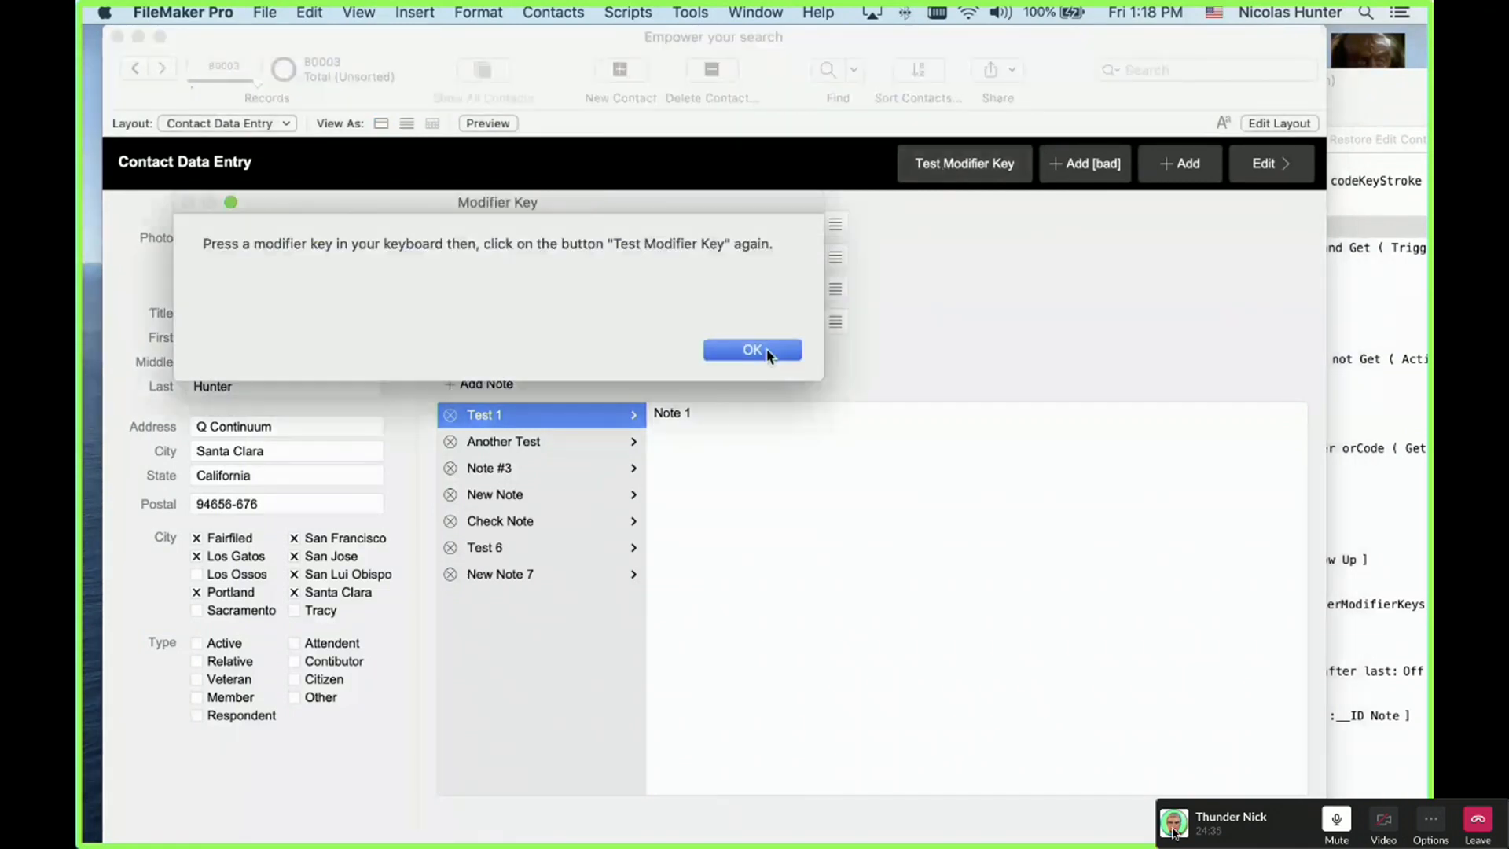
left_click(768, 352)
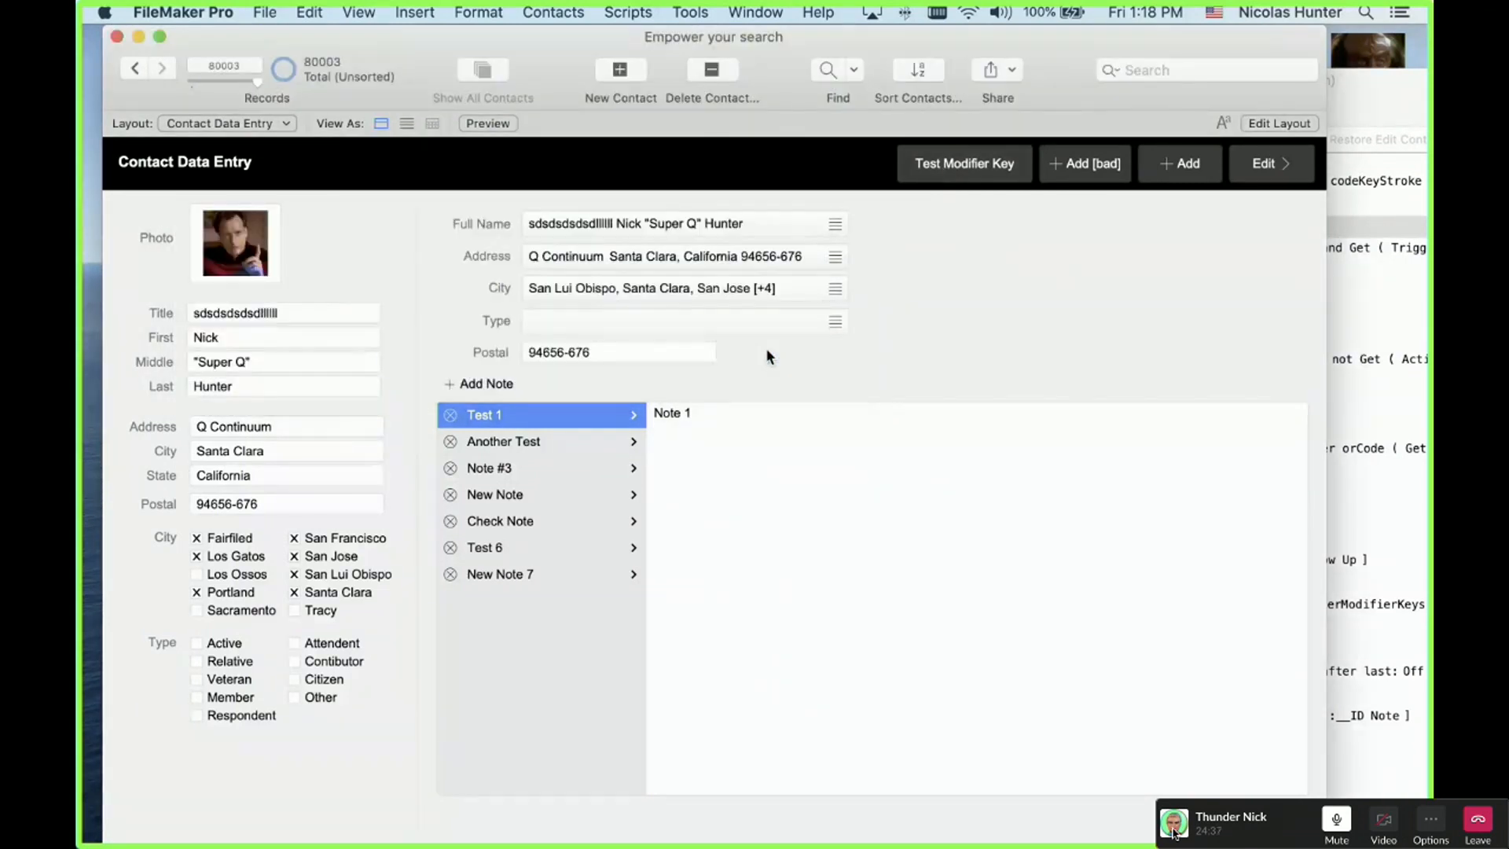
left_click(1214, 13)
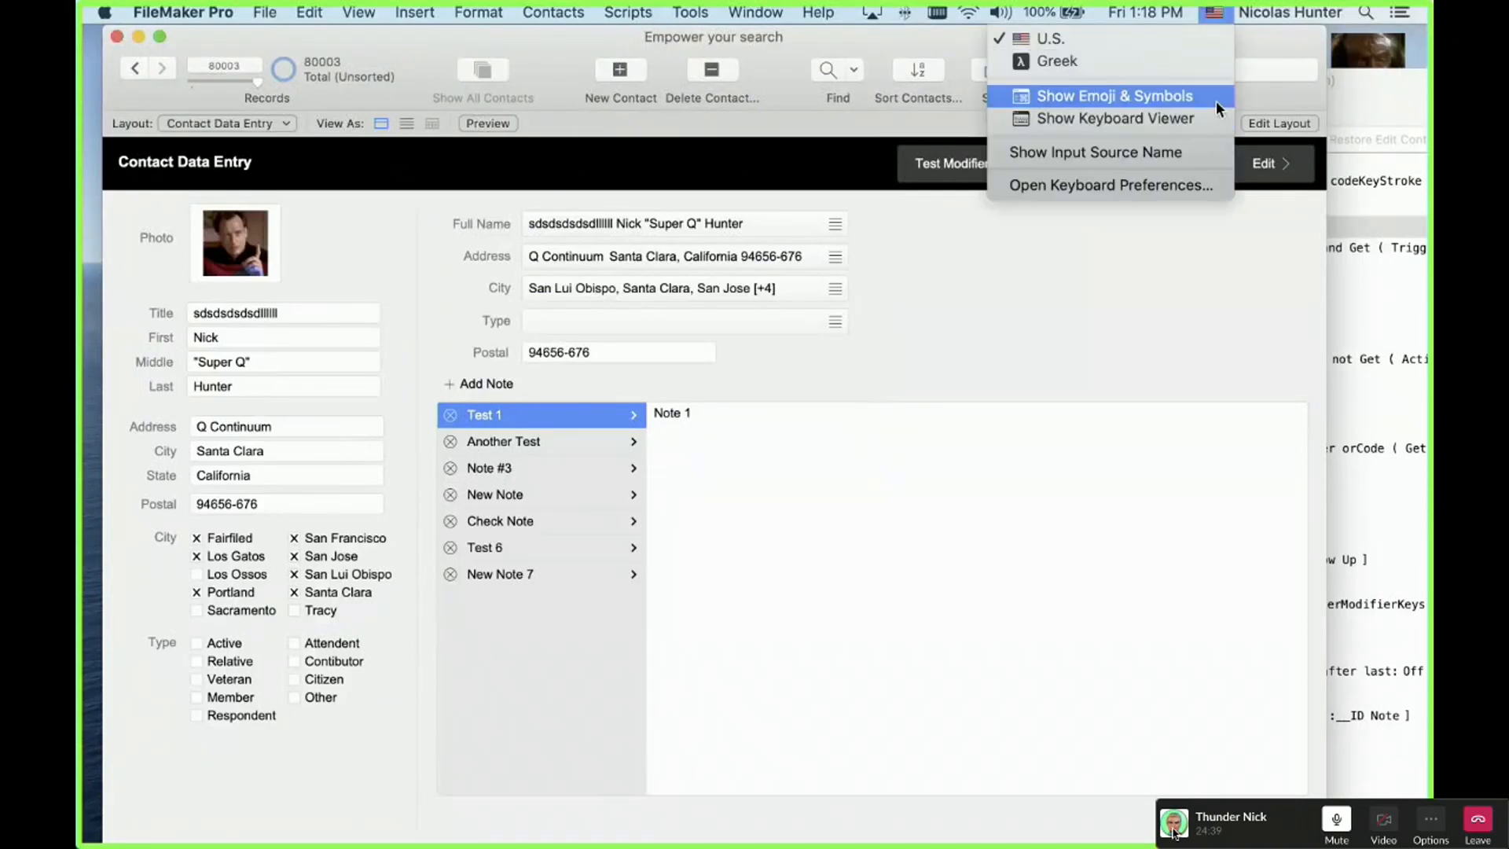
left_click(1202, 183)
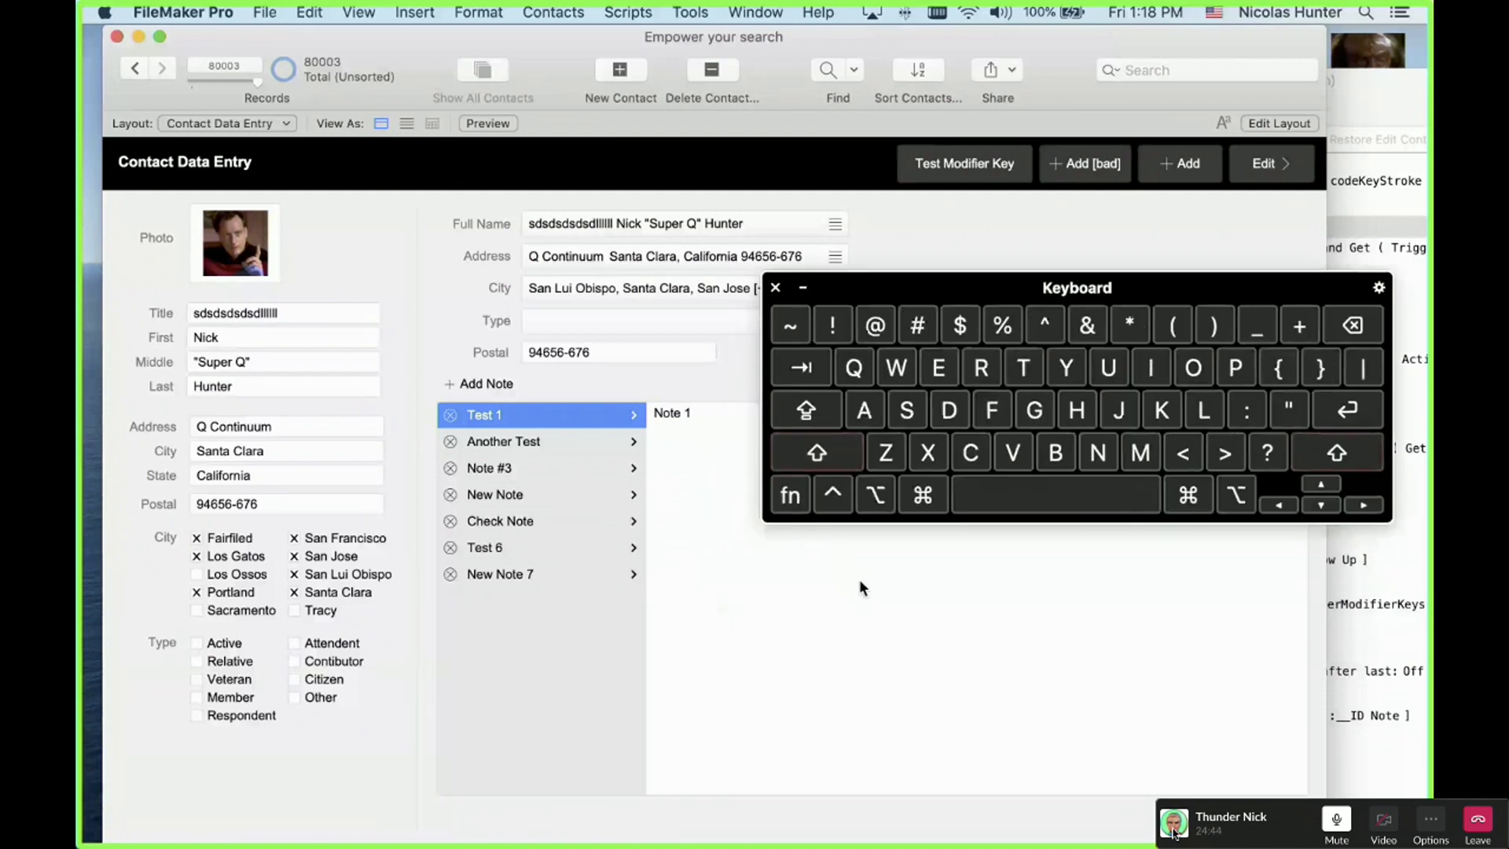
left_click(792, 469)
left_click(819, 459)
left_click_drag(928, 282, 1129, 826)
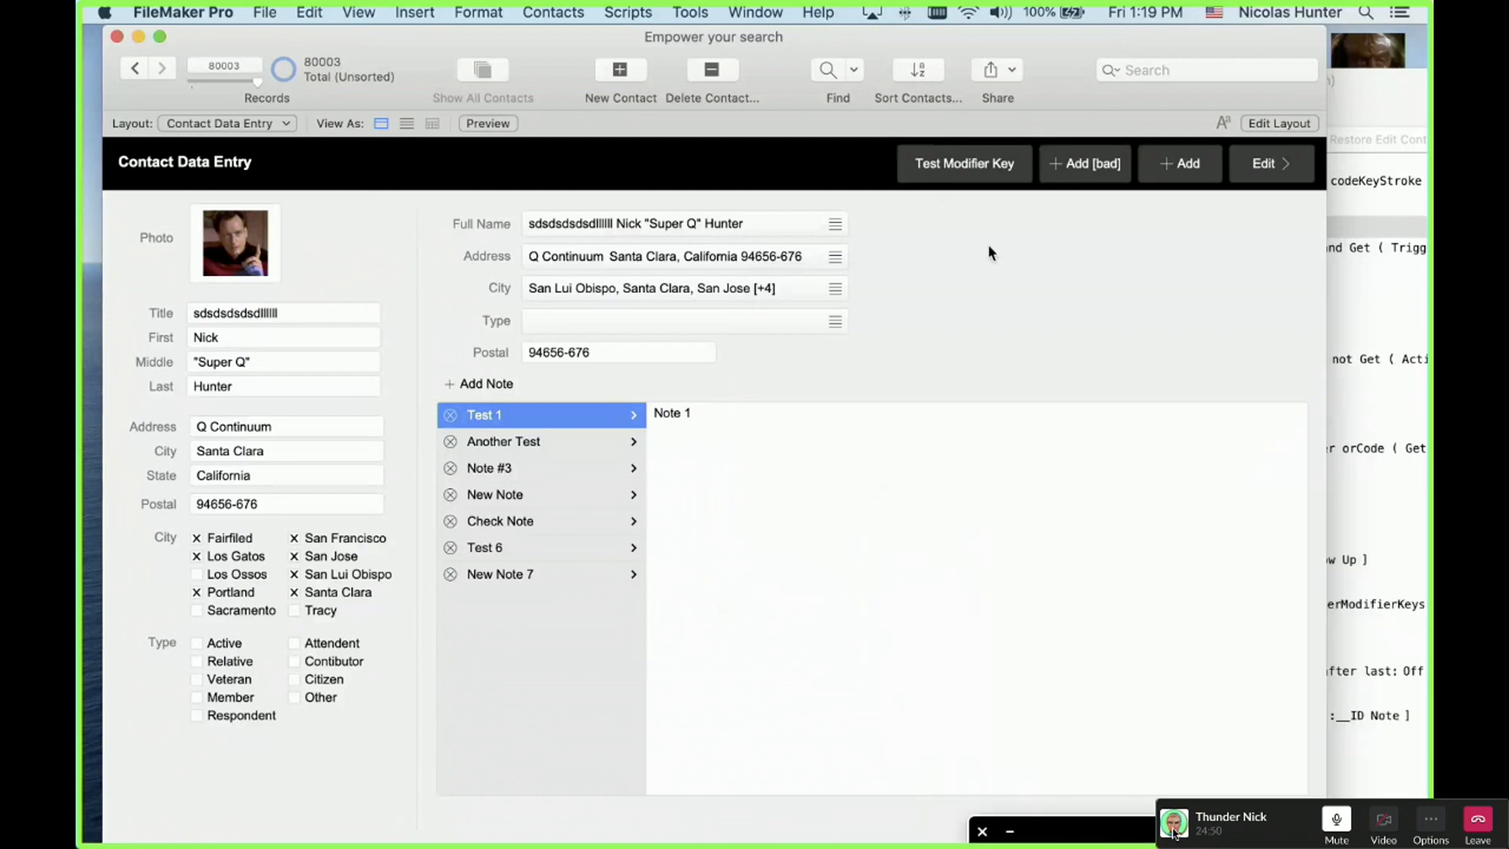
Step: Rerun the modifier-key test with Shift held, confirming it reports Shift (1)
left_click(960, 167, "shift")
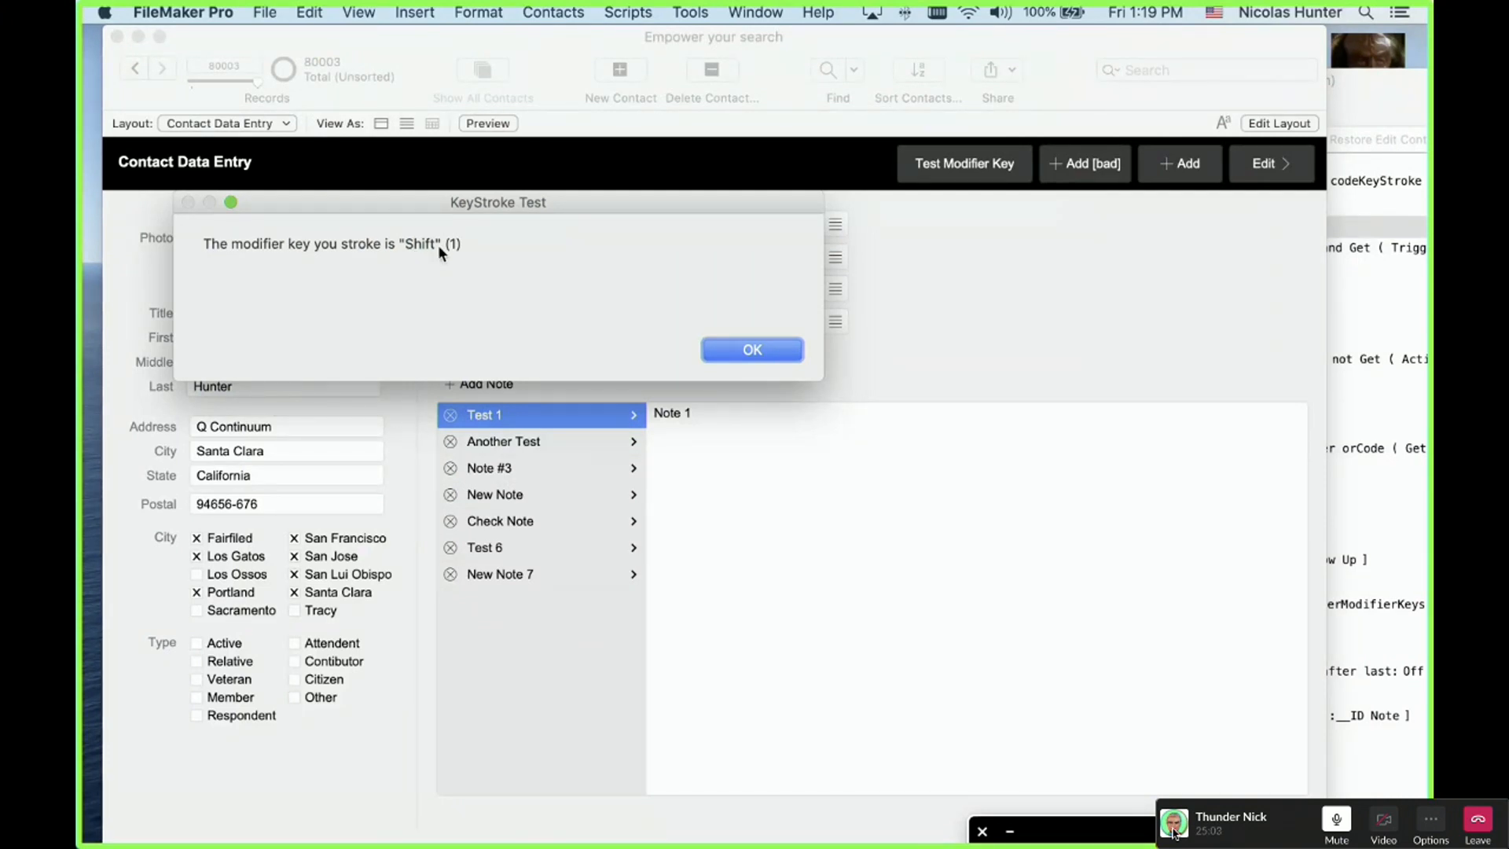
left_click(756, 351)
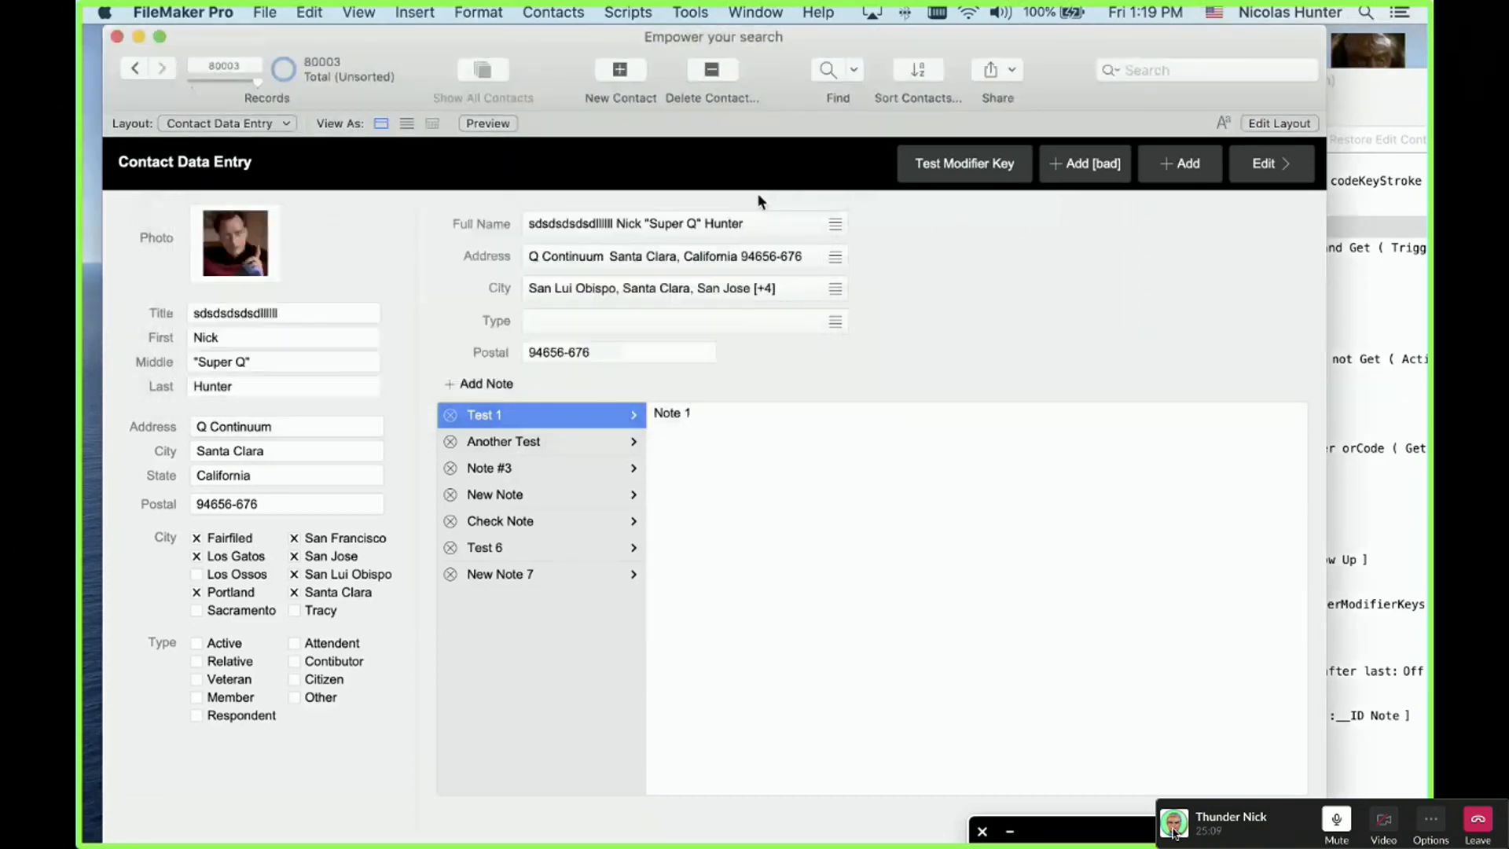
key("alt+super+d")
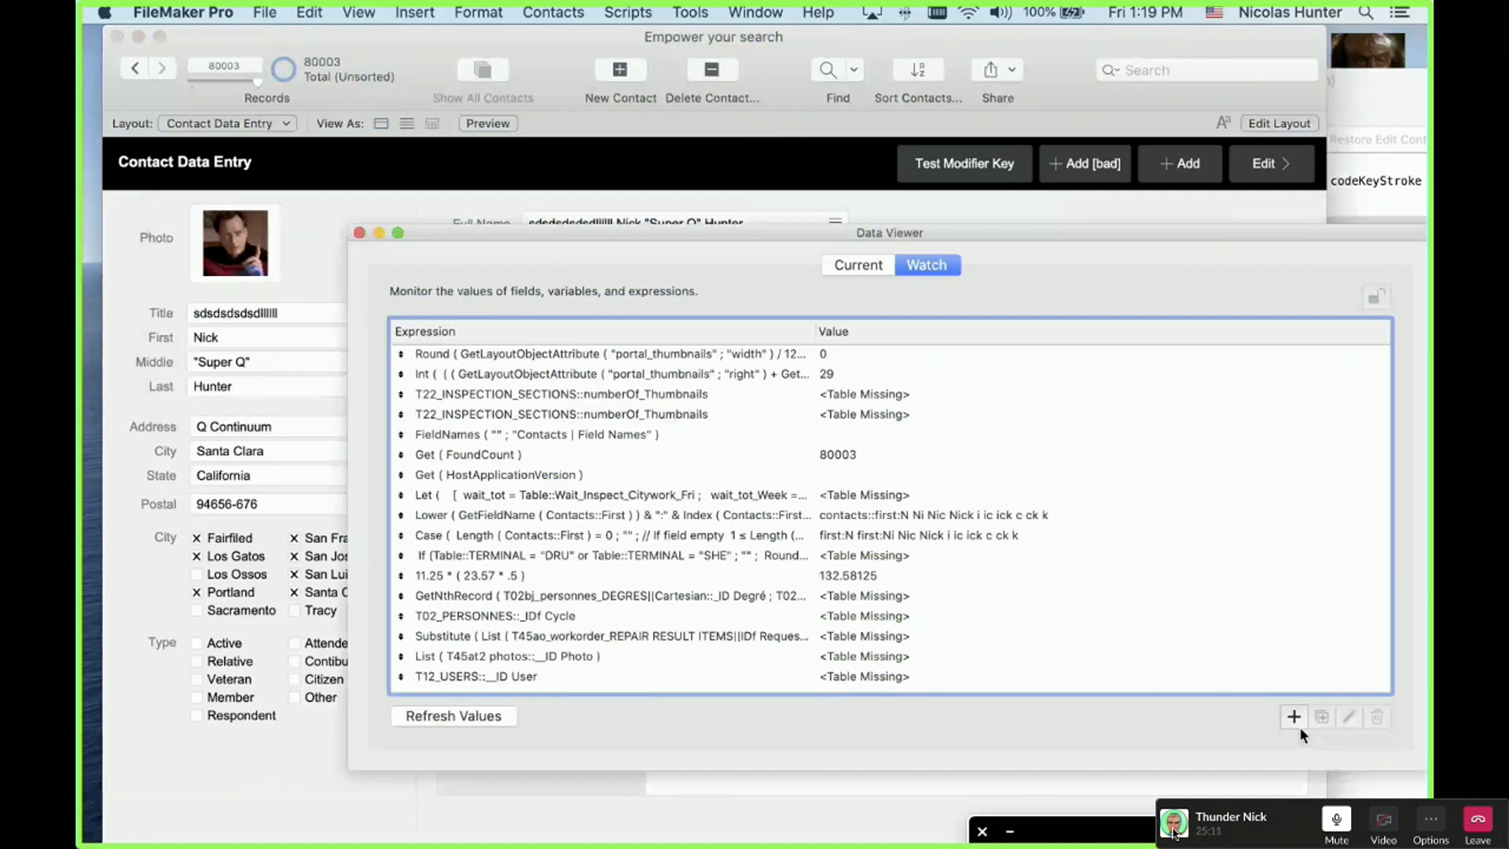
Step: Add a Data Viewer watch expression Get ( ActiveModifierKeys )
left_click(1294, 716)
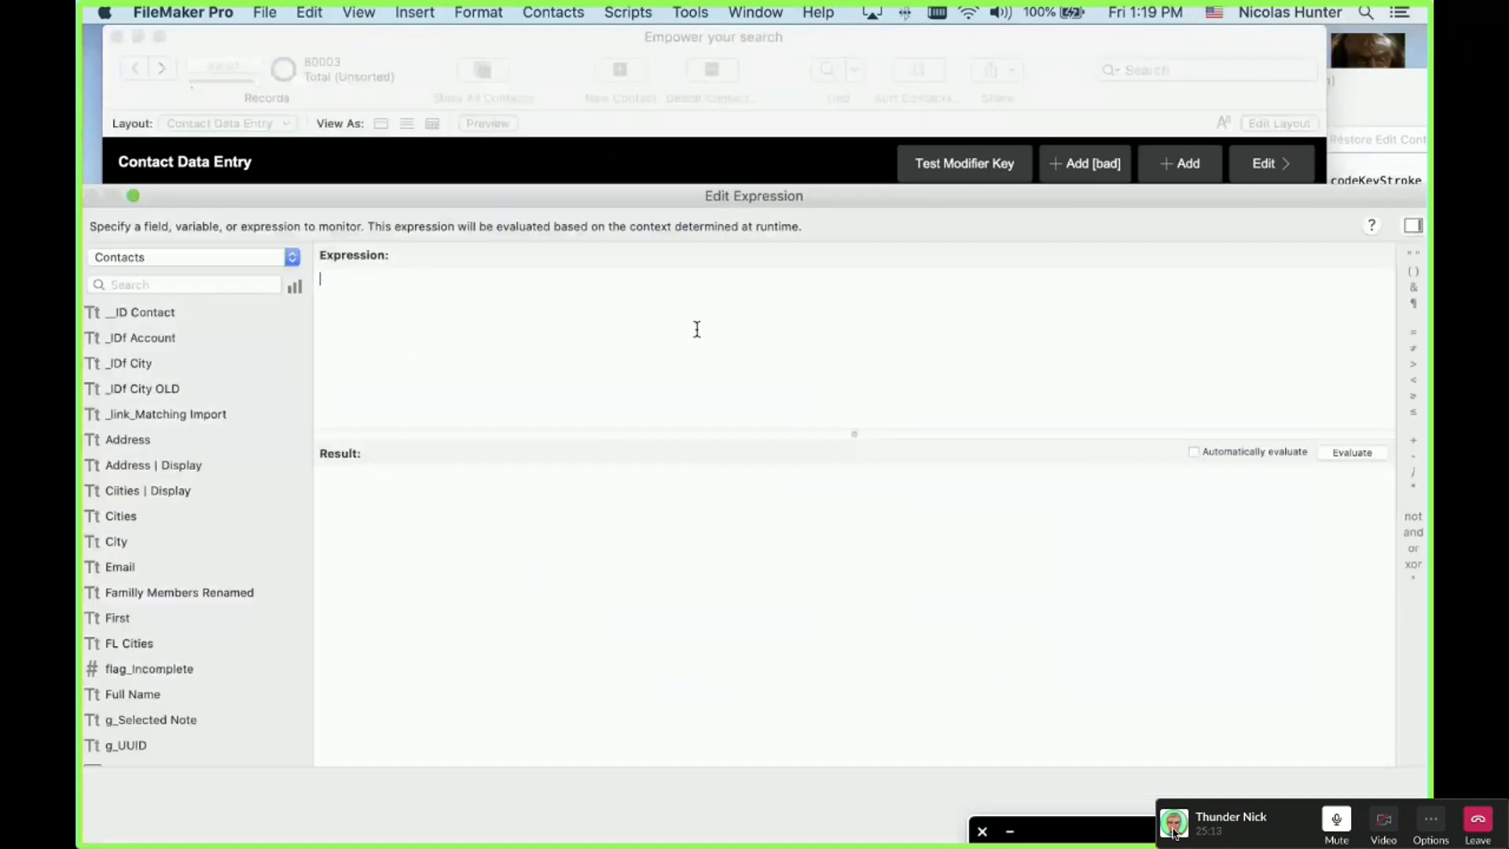
type("Get (  )ActiveModifierKeys")
key("Return")
Step: Swap the function to Get ( TriggerModifierKeys ) via autocomplete
double_click(413, 279)
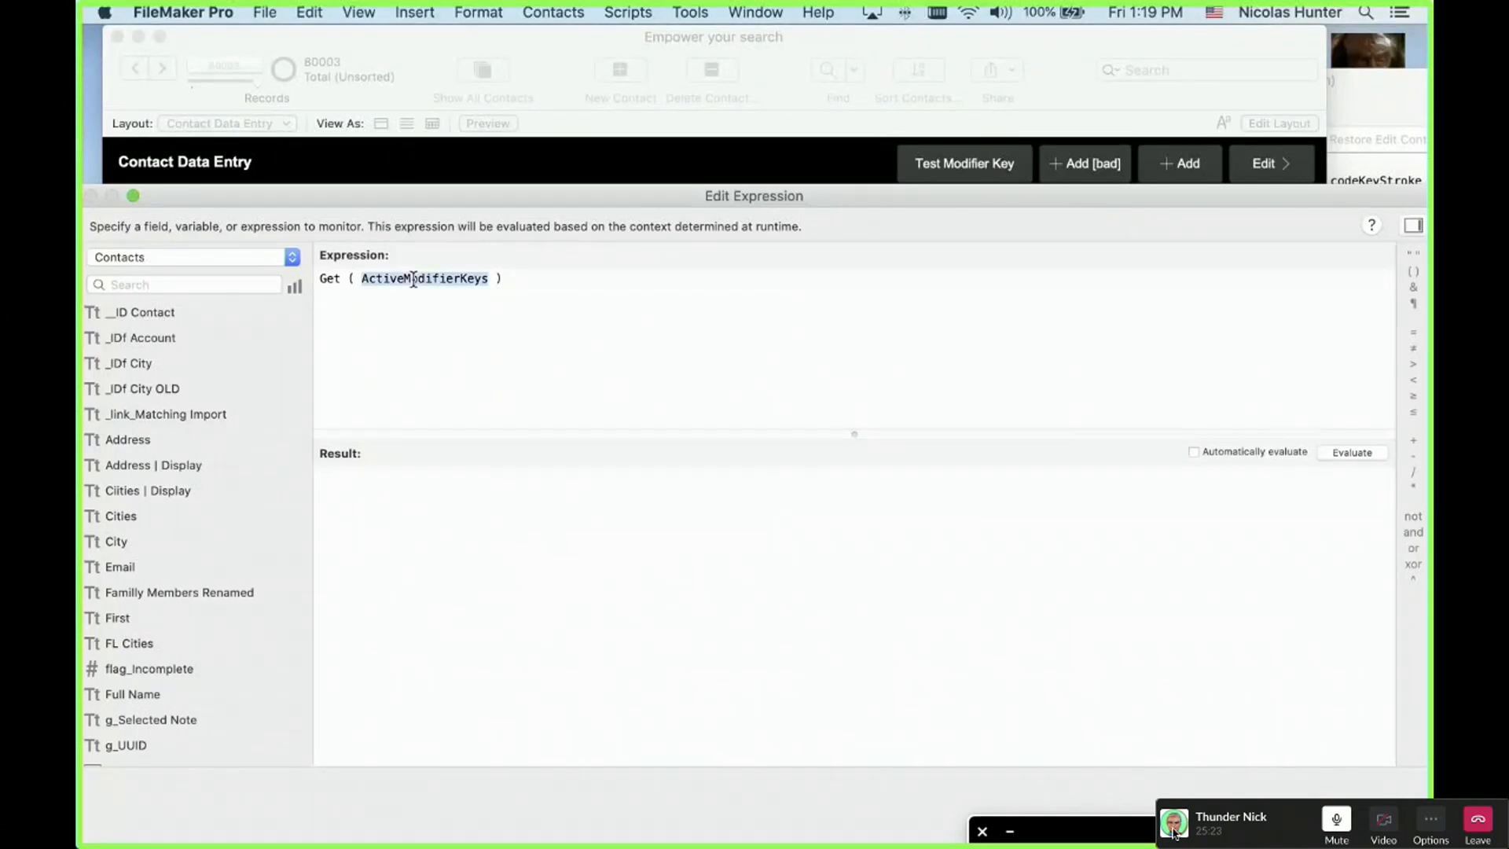
type("Trig")
key("Down")
key("Down")
key("Down")
key("Down")
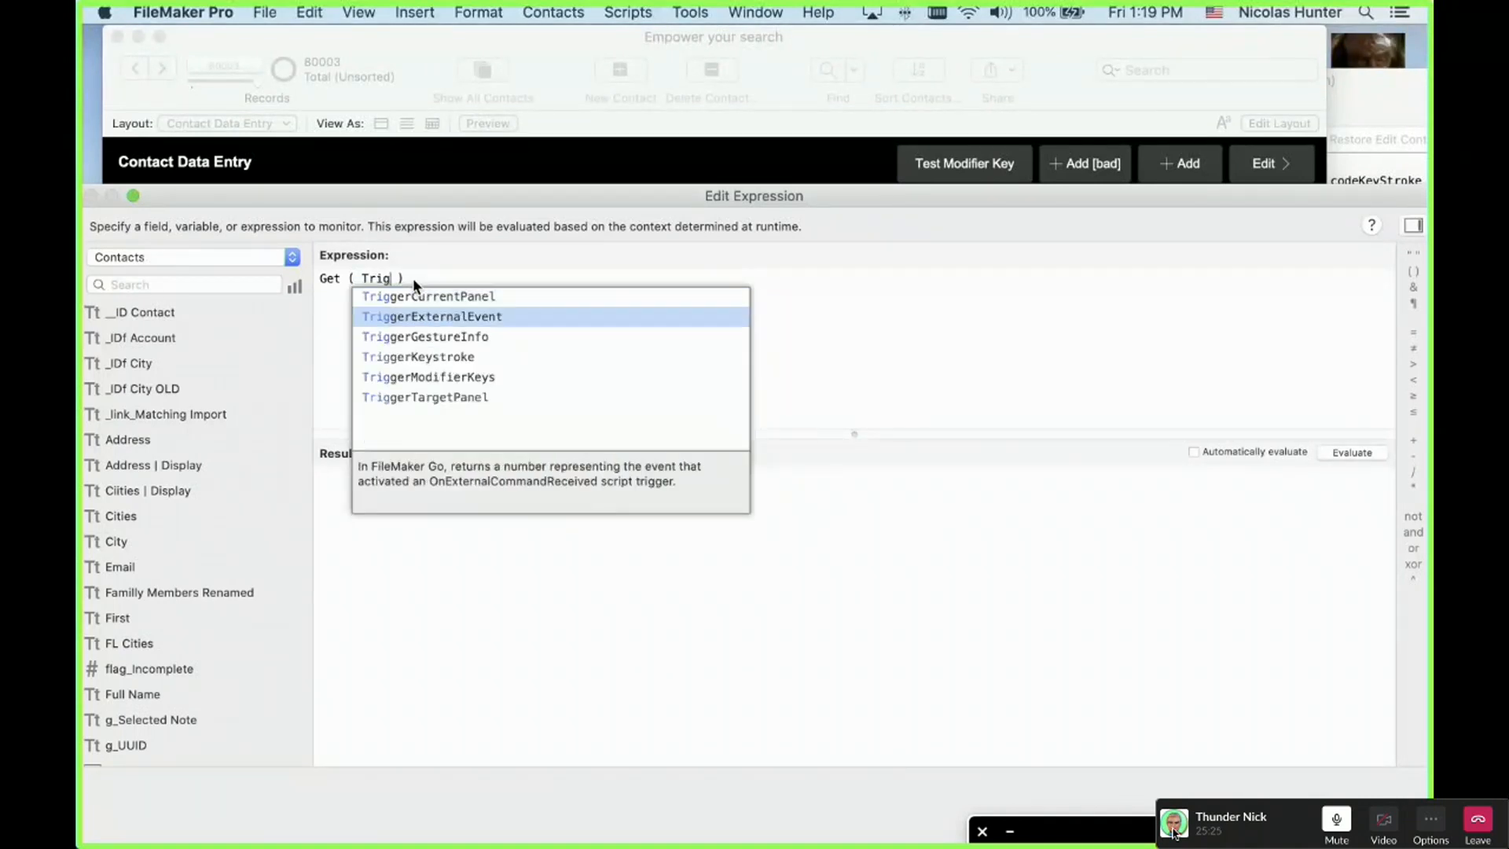
key("Return")
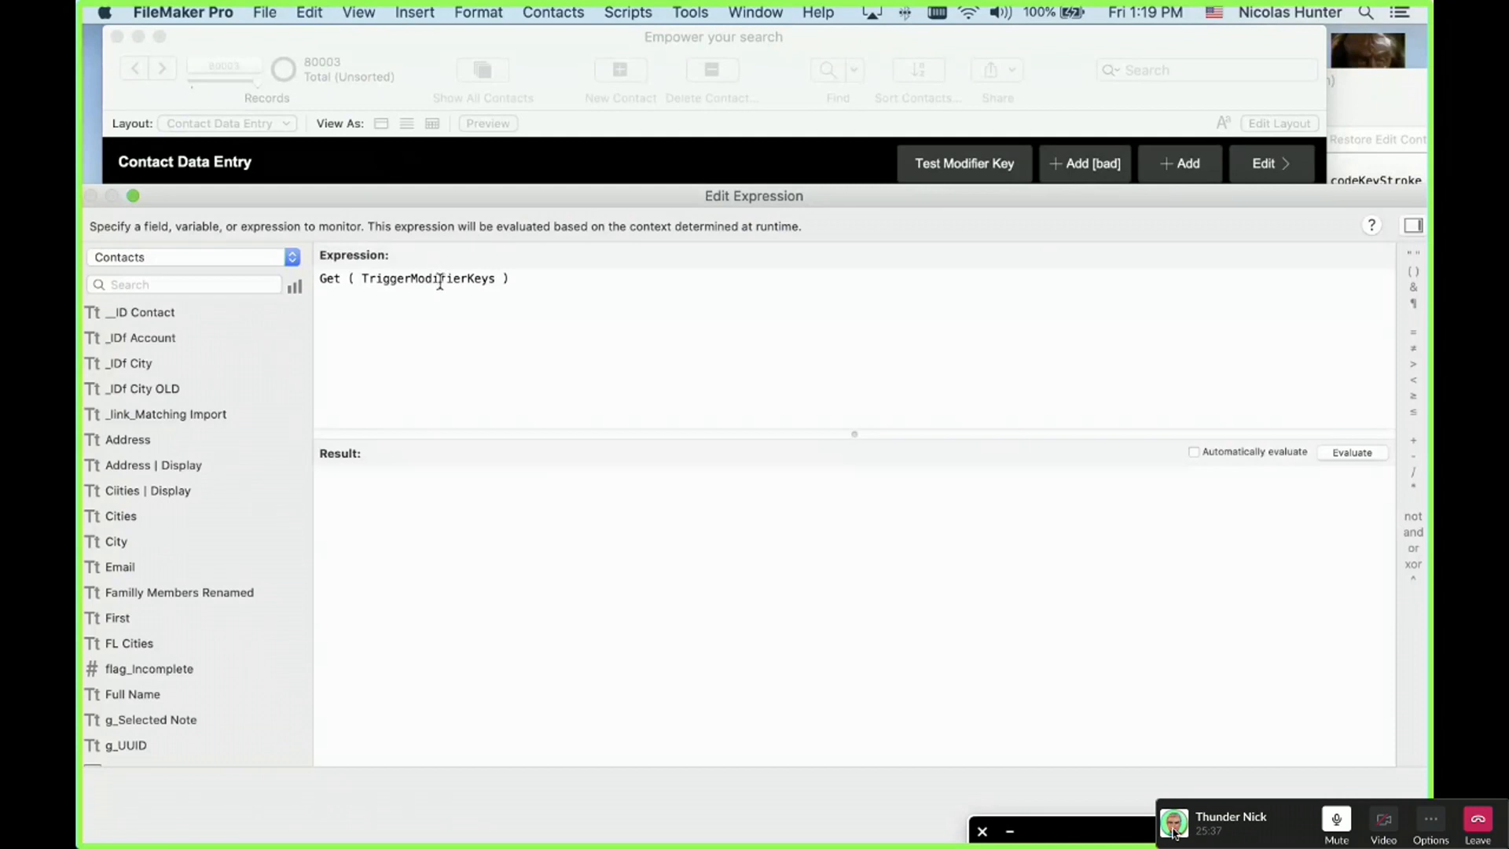
Step: Revert to Get ( ActiveModifierKeys ) and toggle automatic evaluation, which gives 0
double_click(440, 280)
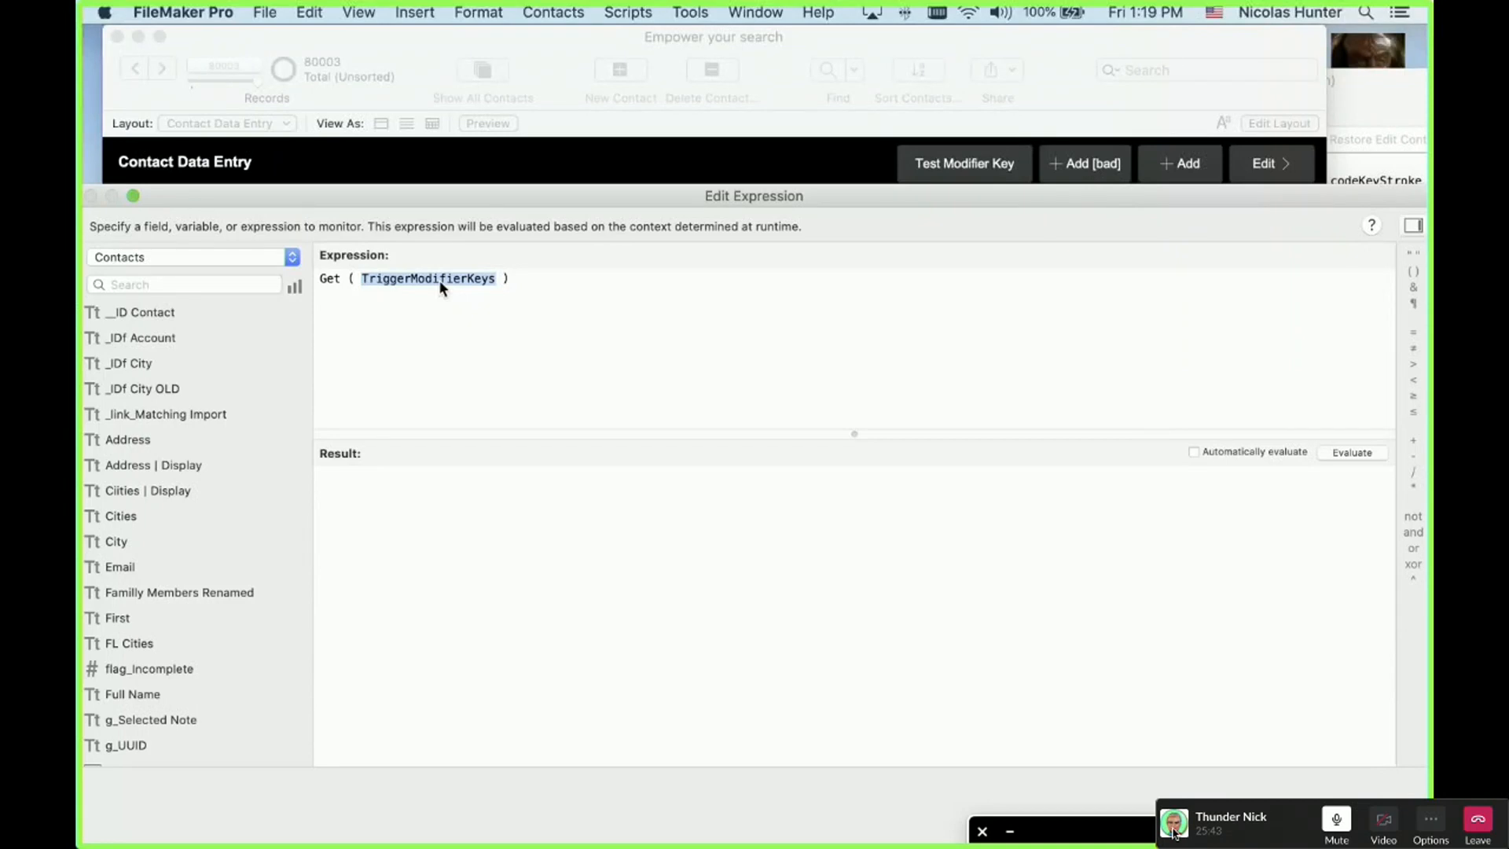
type("Ac")
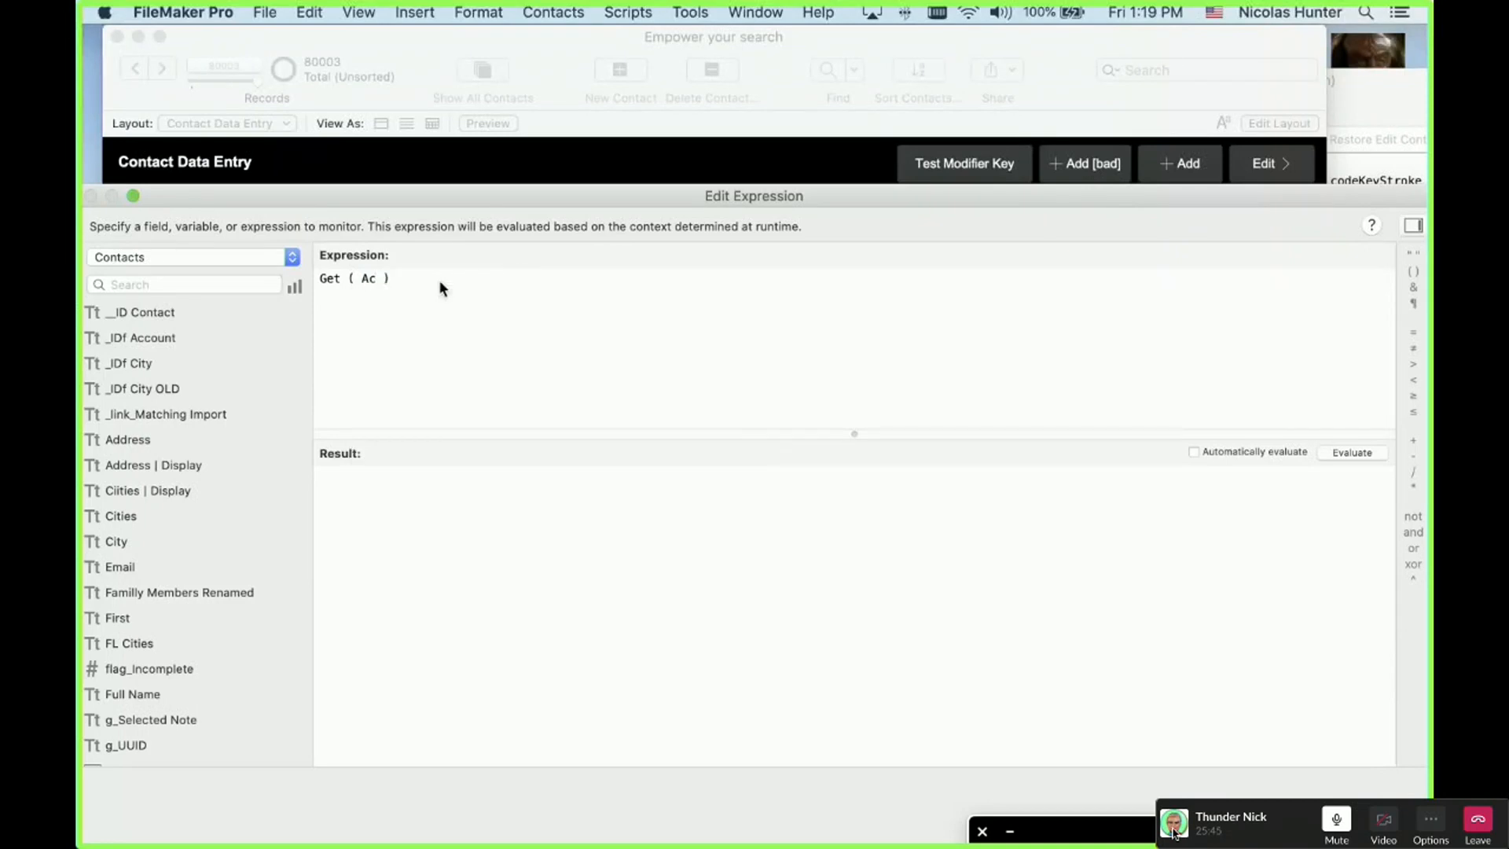
type("ti")
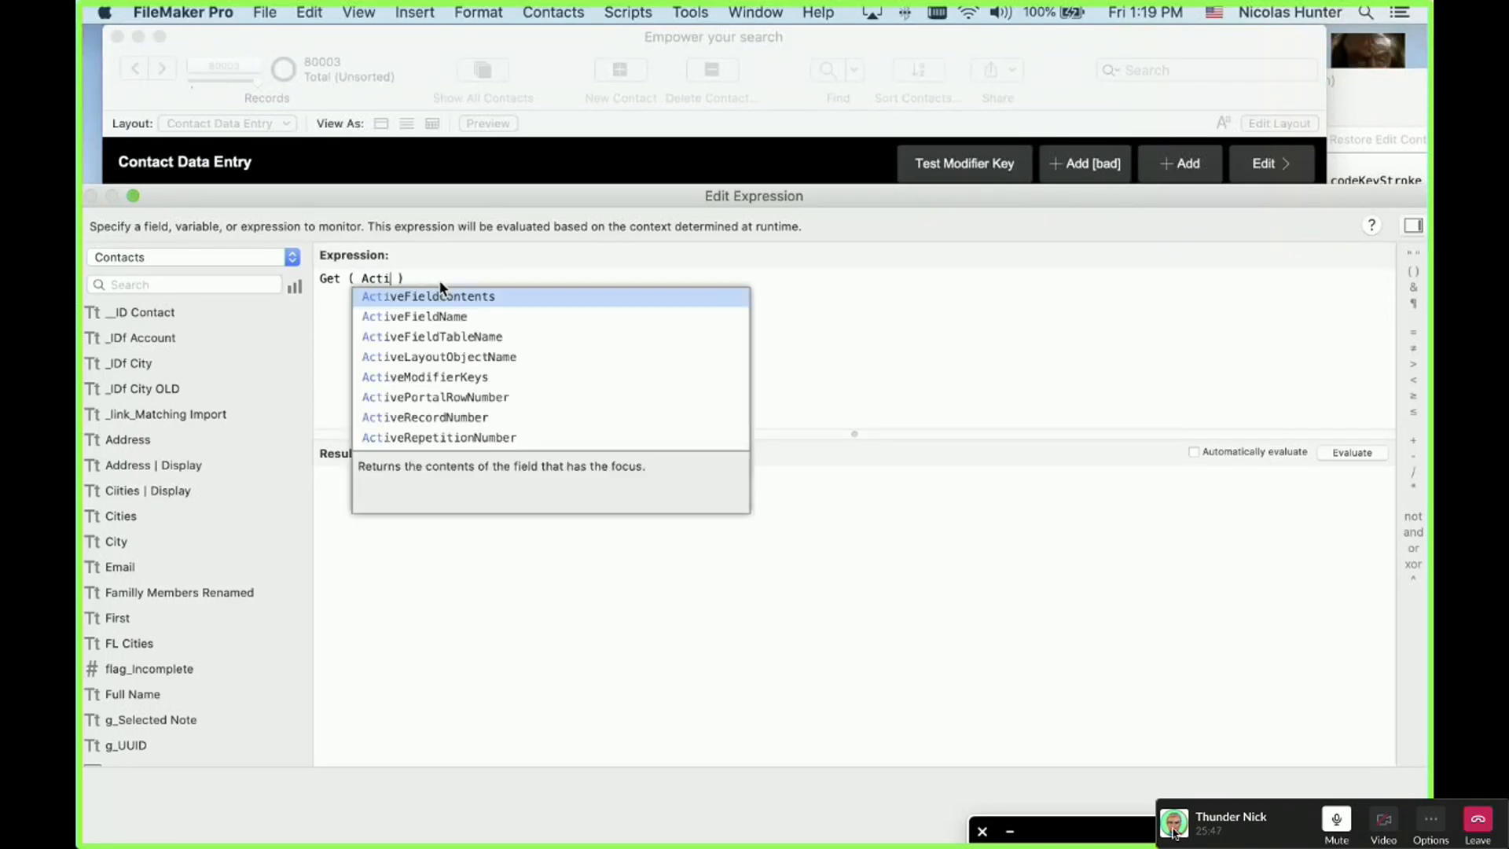
key("Down")
key("Down")
key("Down")
key("Down")
key("Return")
left_click(1223, 453)
left_click(1263, 451)
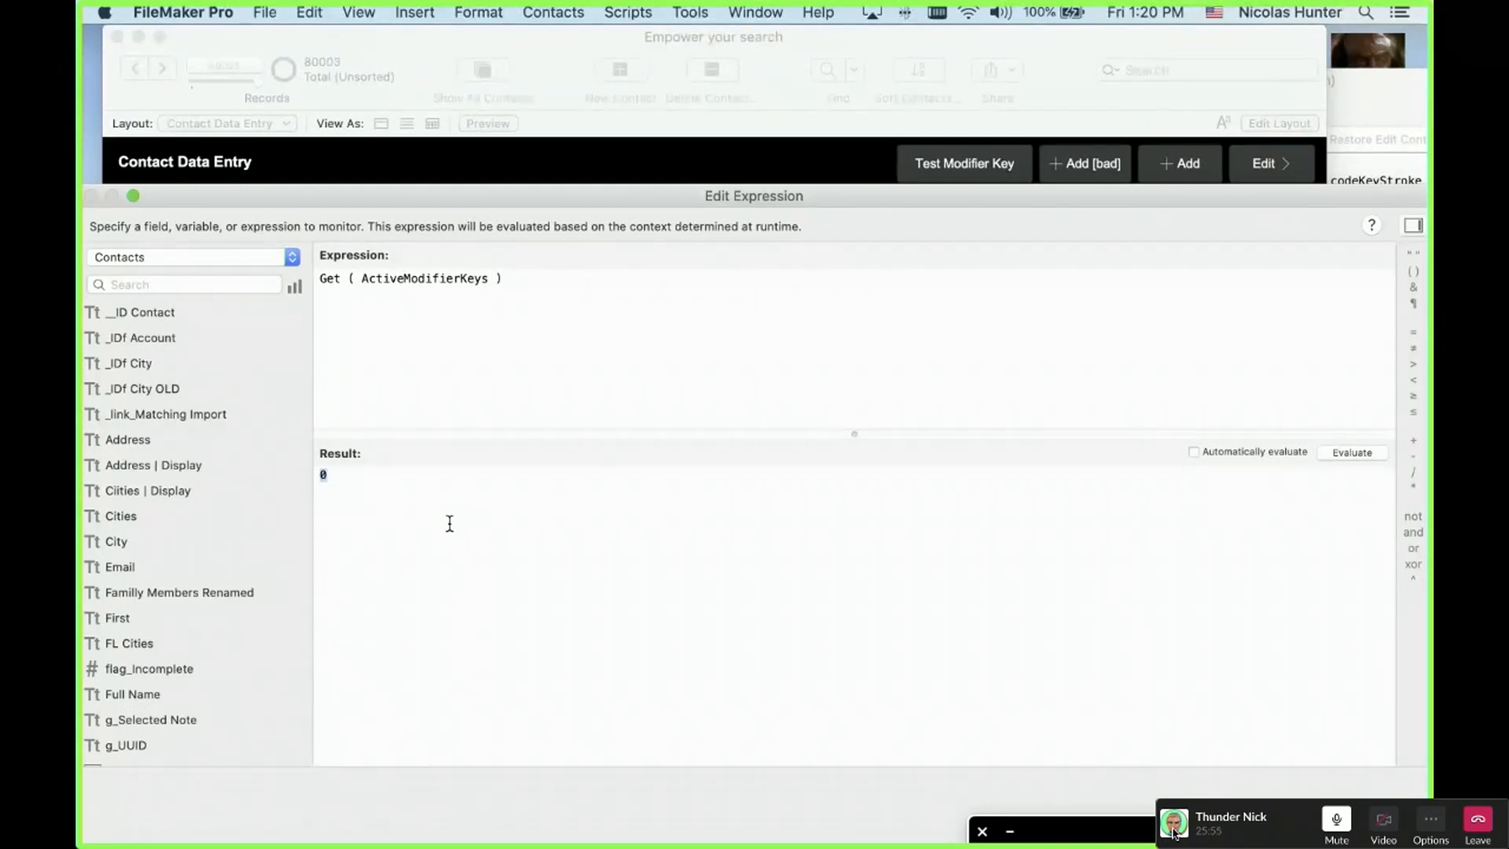
Step: Evaluate Get ( ActiveModifierKeys ) with Shift, Control and Command held, getting 1, 4 and 16
left_click(1351, 451, "shift")
left_click(1351, 452, "ctrl")
left_click(1350, 452, "alt")
Step: Move the on-screen keyboard aside and re-evaluate, getting 2 with Caps Lock, then 0 without it
left_click_drag(1238, 831, 939, 258)
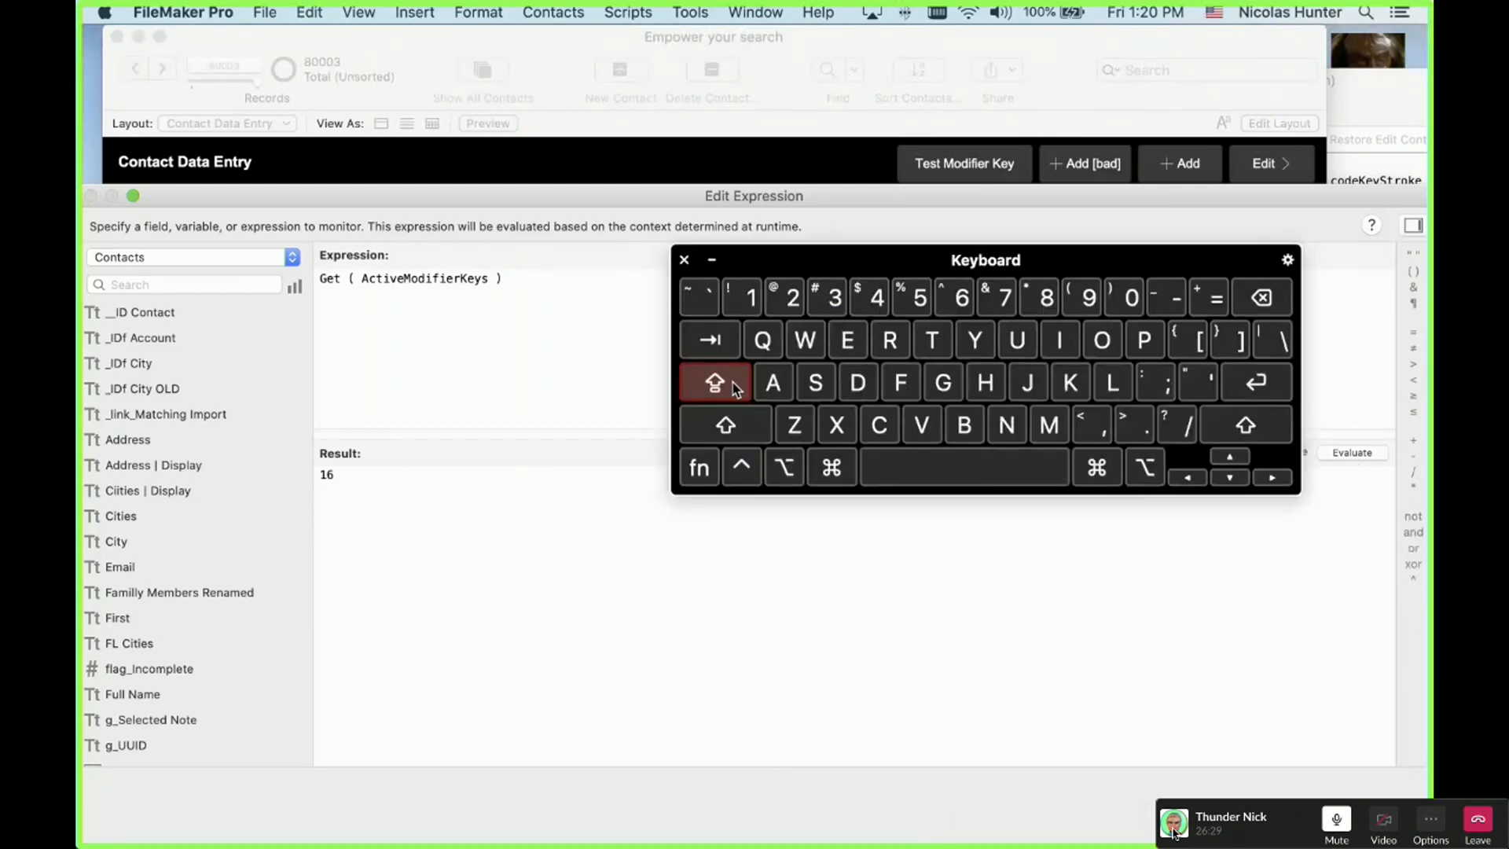
left_click_drag(896, 257, 1110, 754)
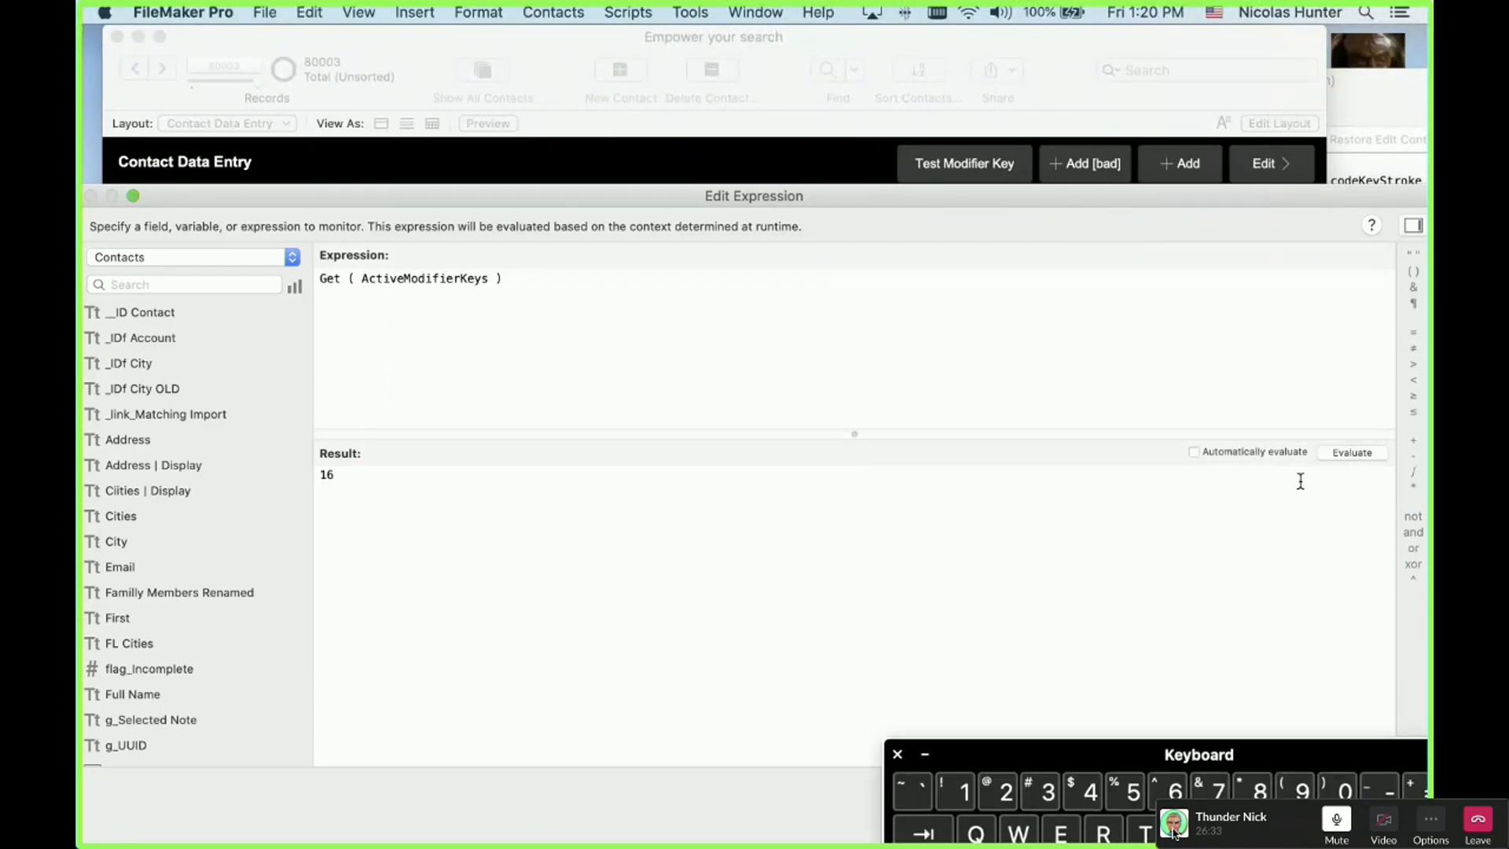
left_click(1346, 452)
left_click_drag(340, 471, 294, 474)
key("Caps_Lock")
left_click(1352, 453)
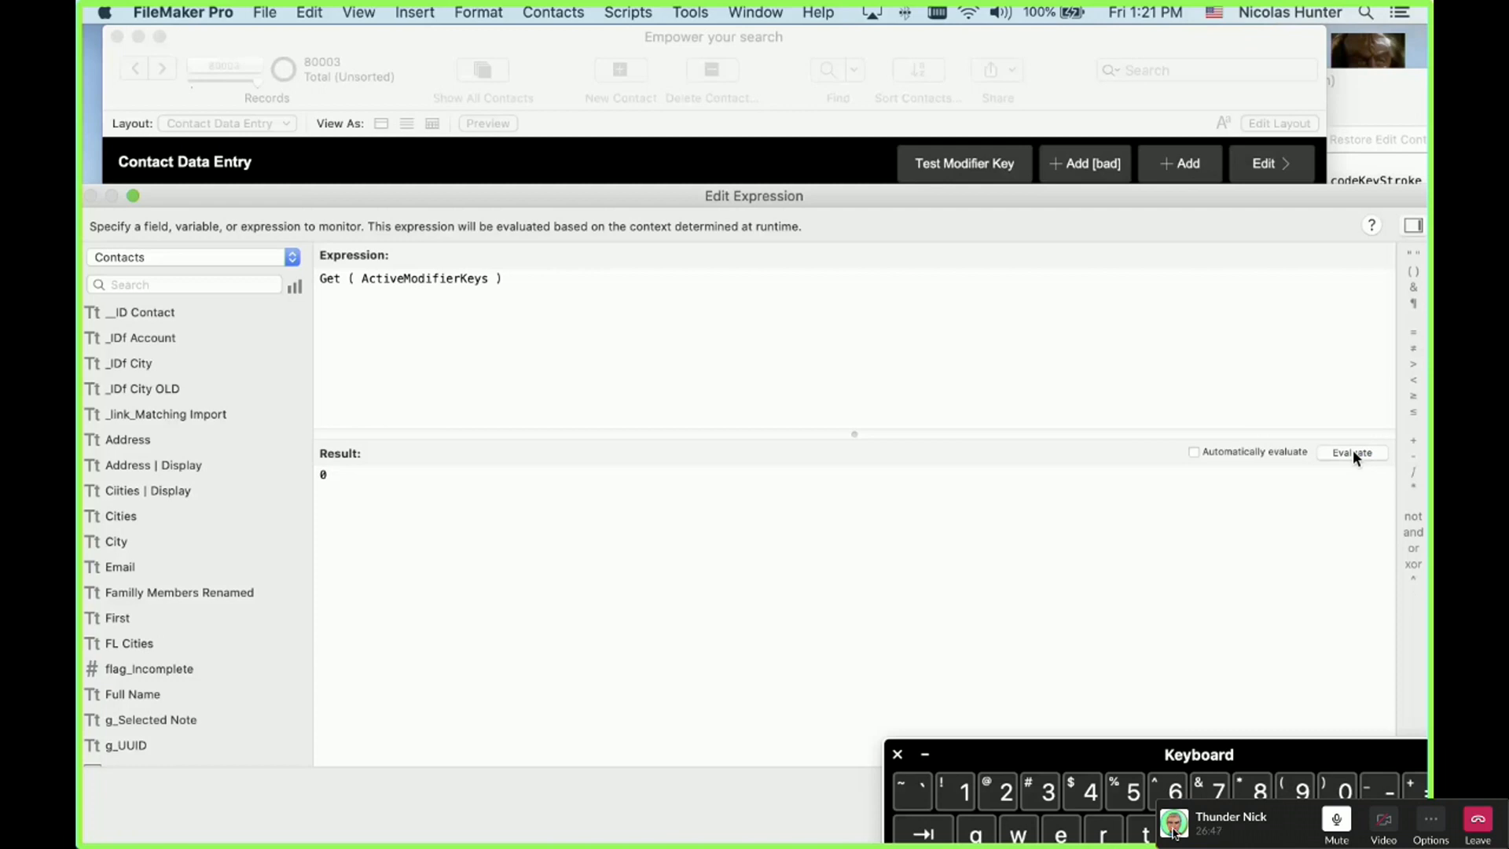
Step: Turn Caps Lock back on, hold Shift, and close the Edit Expression dialog
key("Caps_Lock")
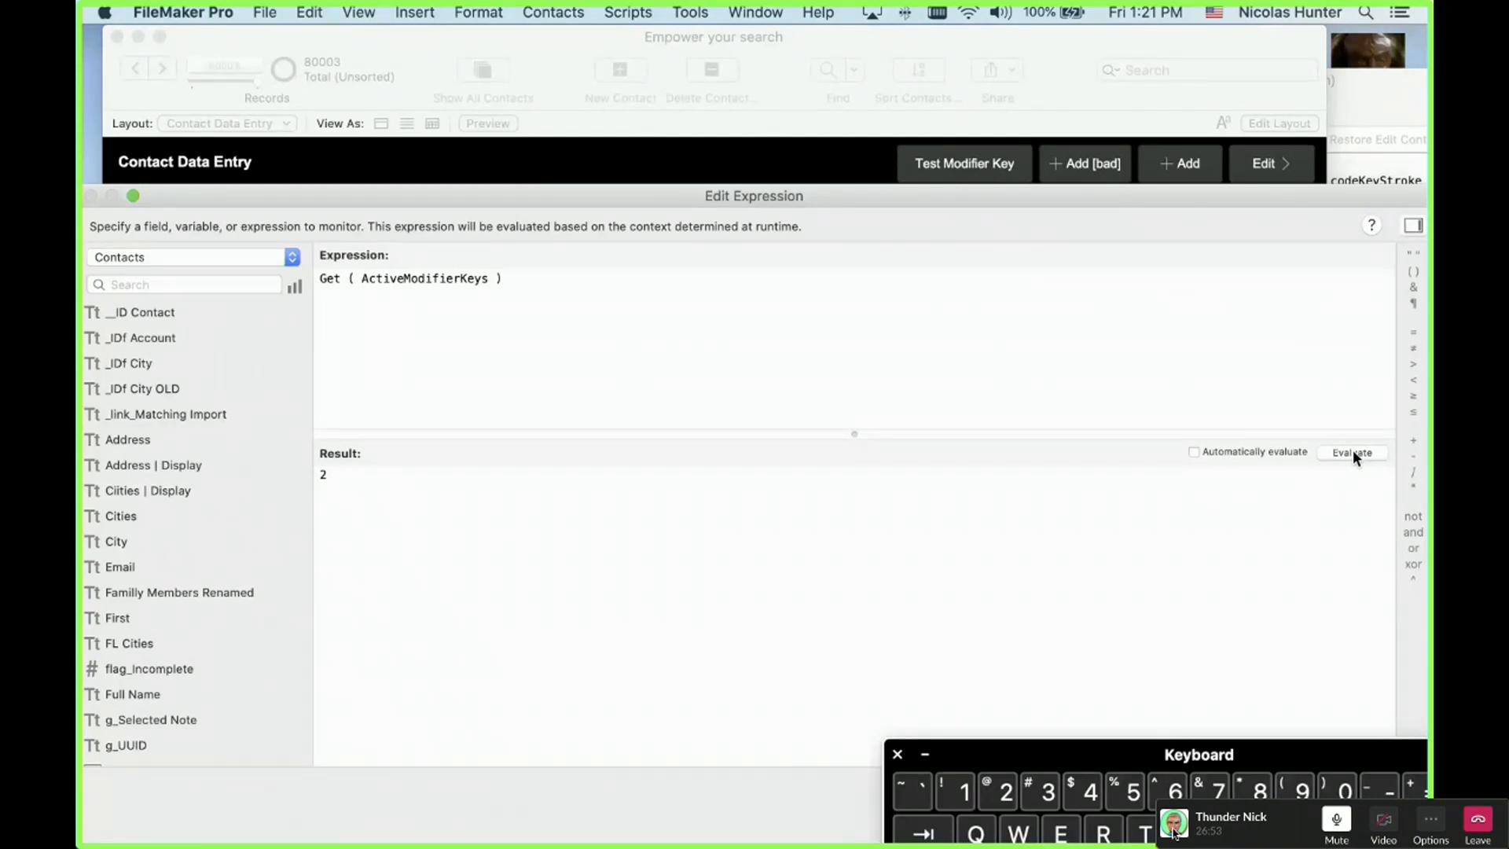
key("shift")
key("Escape")
left_click_drag(1254, 761, 1176, 807)
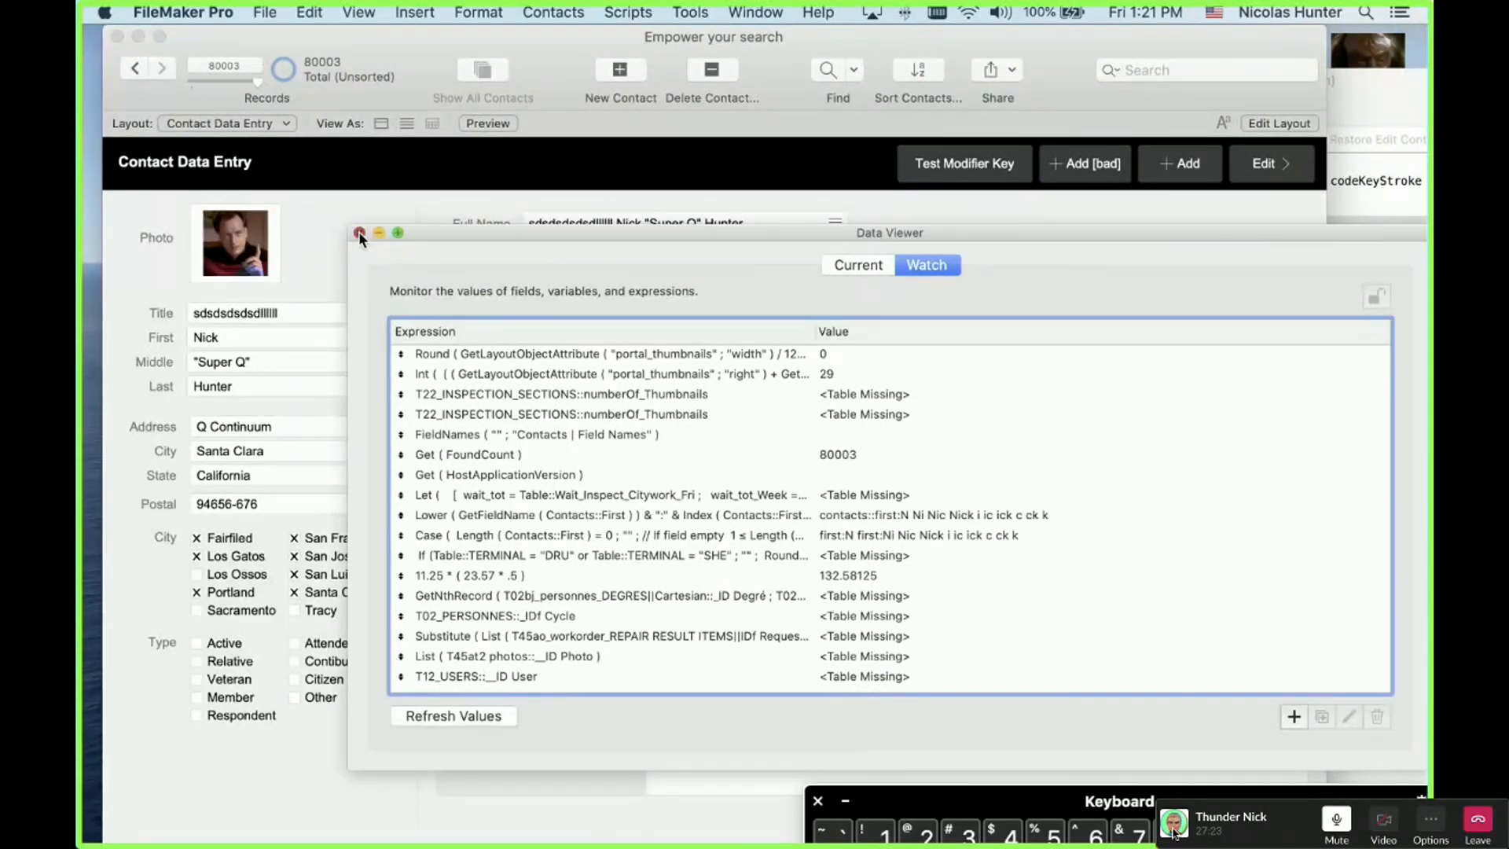
left_click(358, 232)
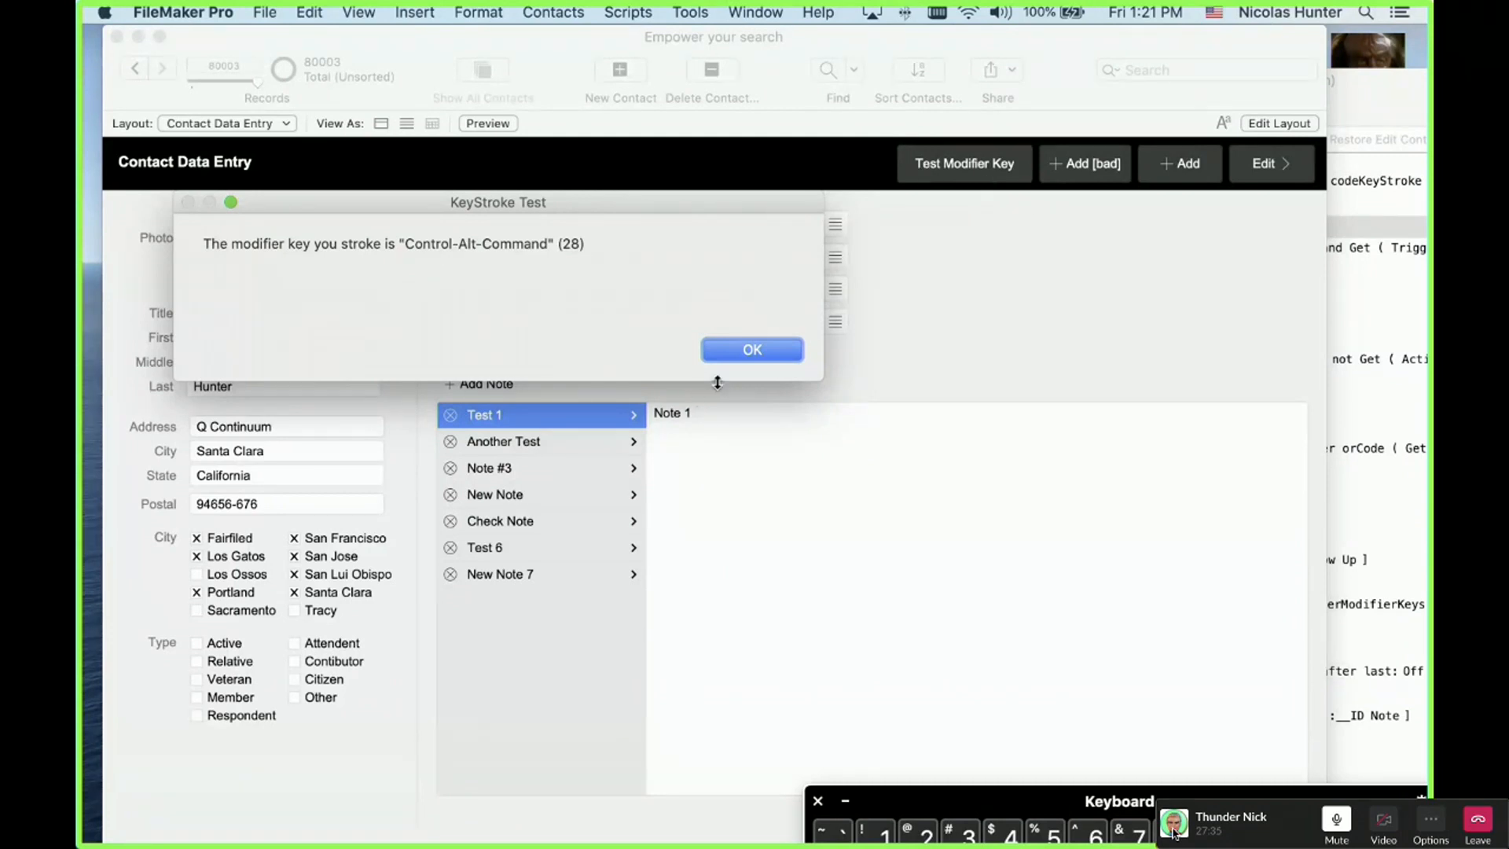
left_click(746, 353)
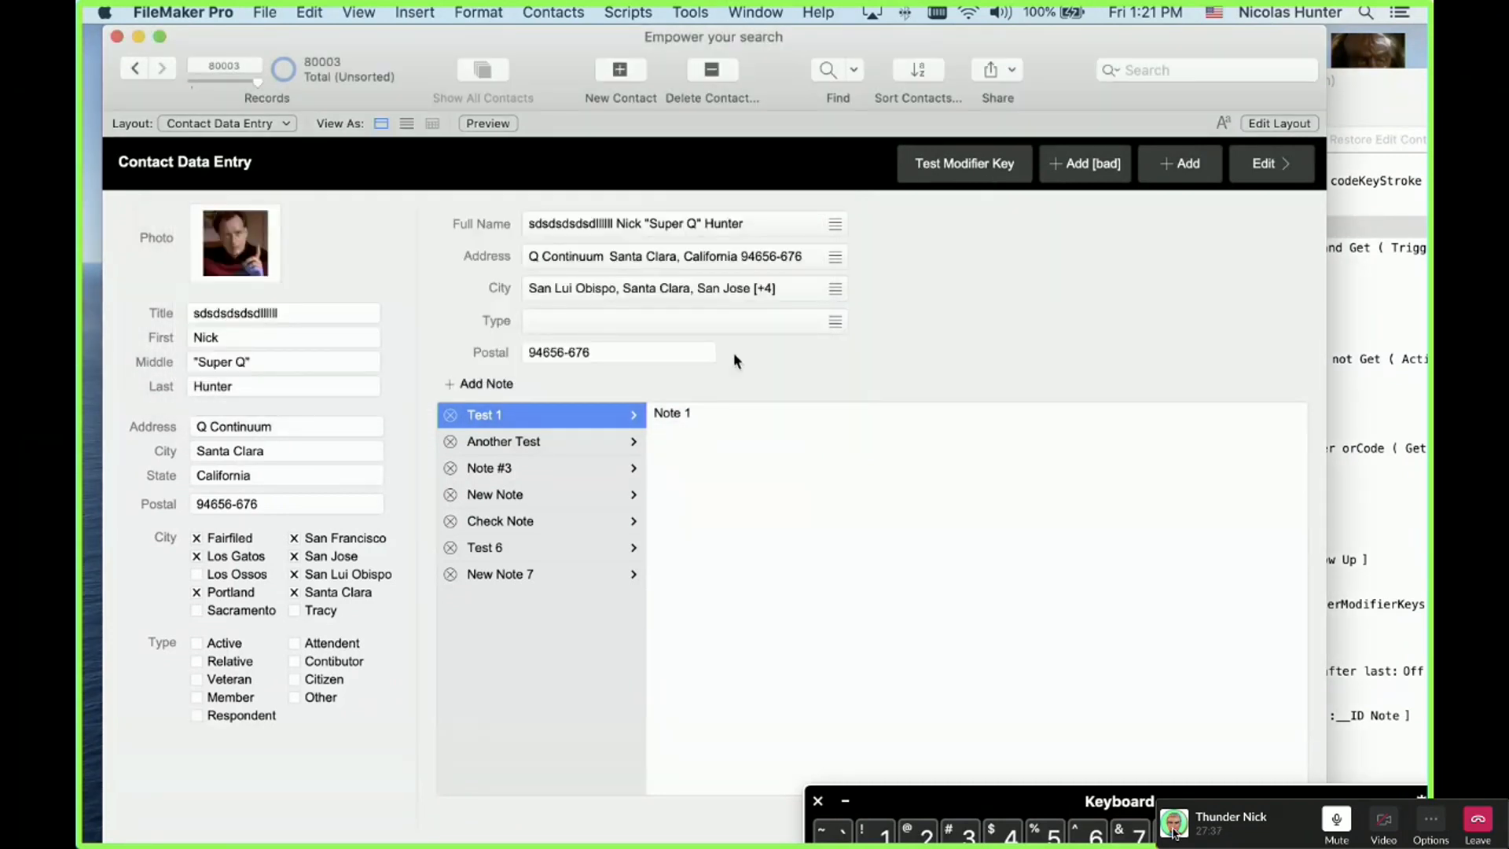
left_click(965, 173, "ctrl+alt")
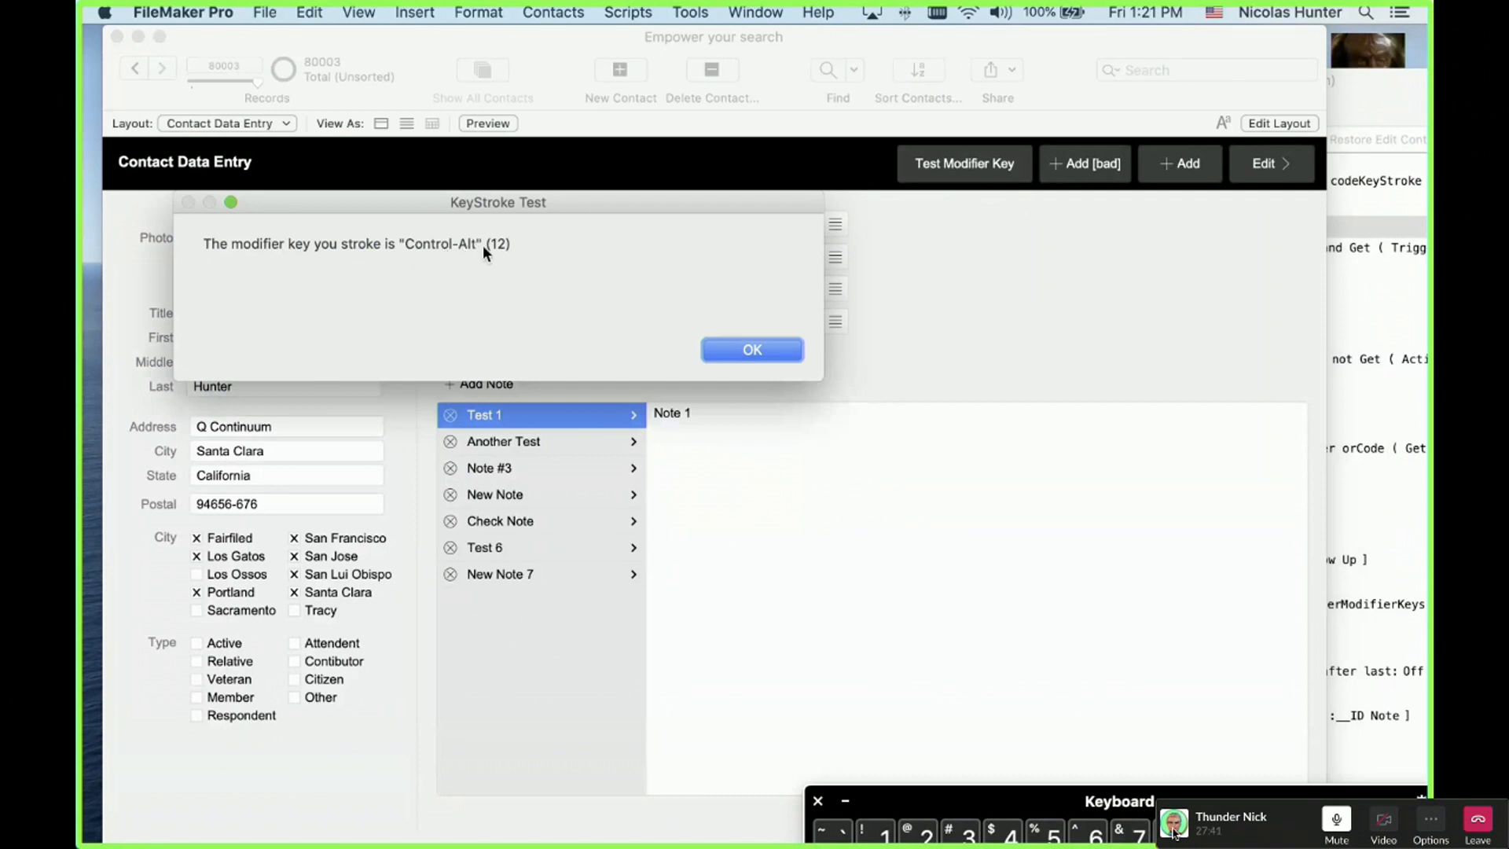
left_click(789, 355)
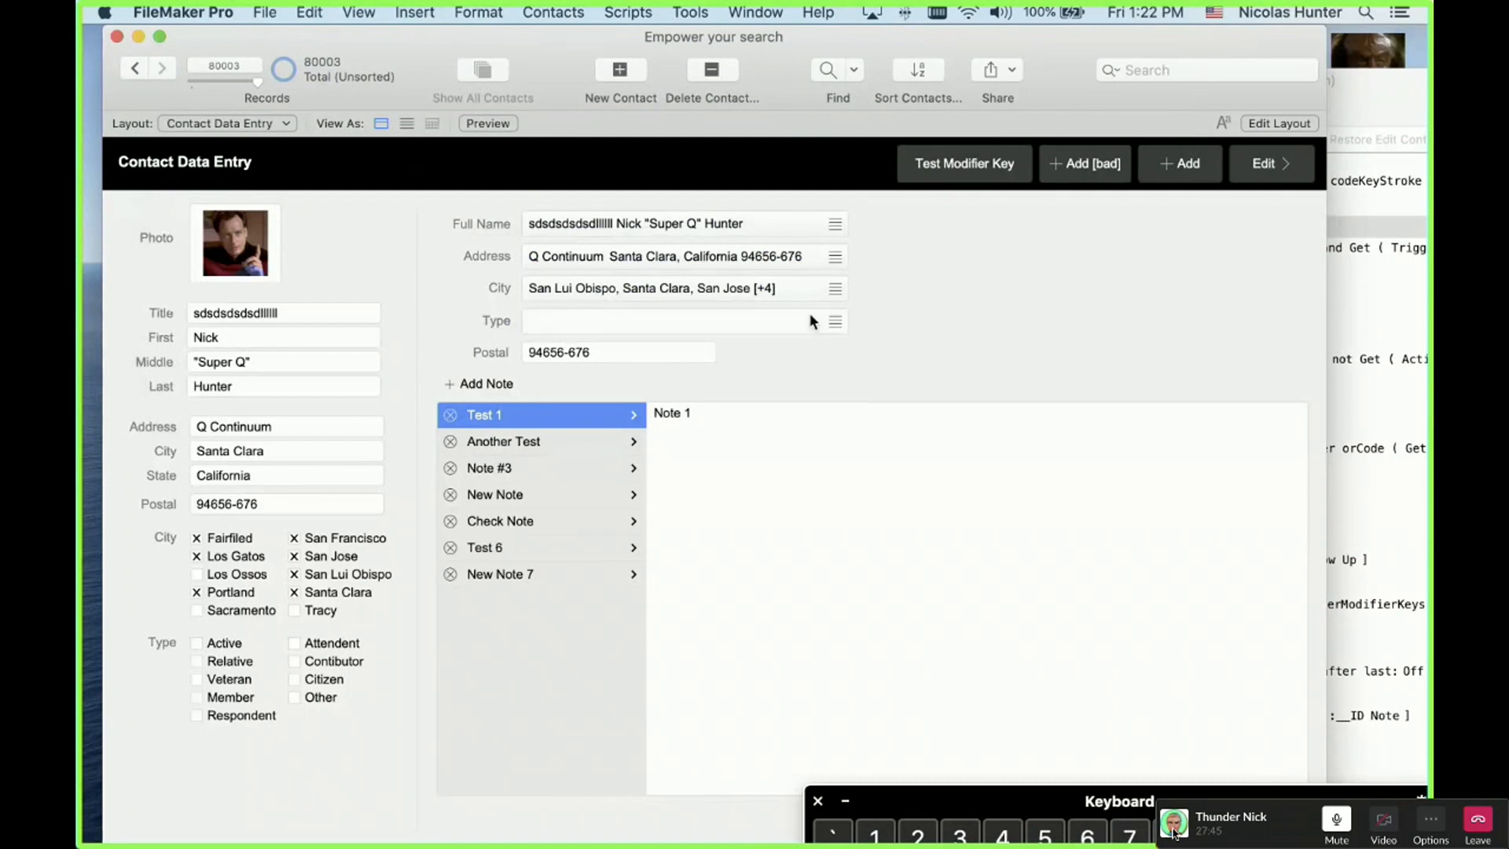
left_click(979, 147, "ctrl+alt+shift")
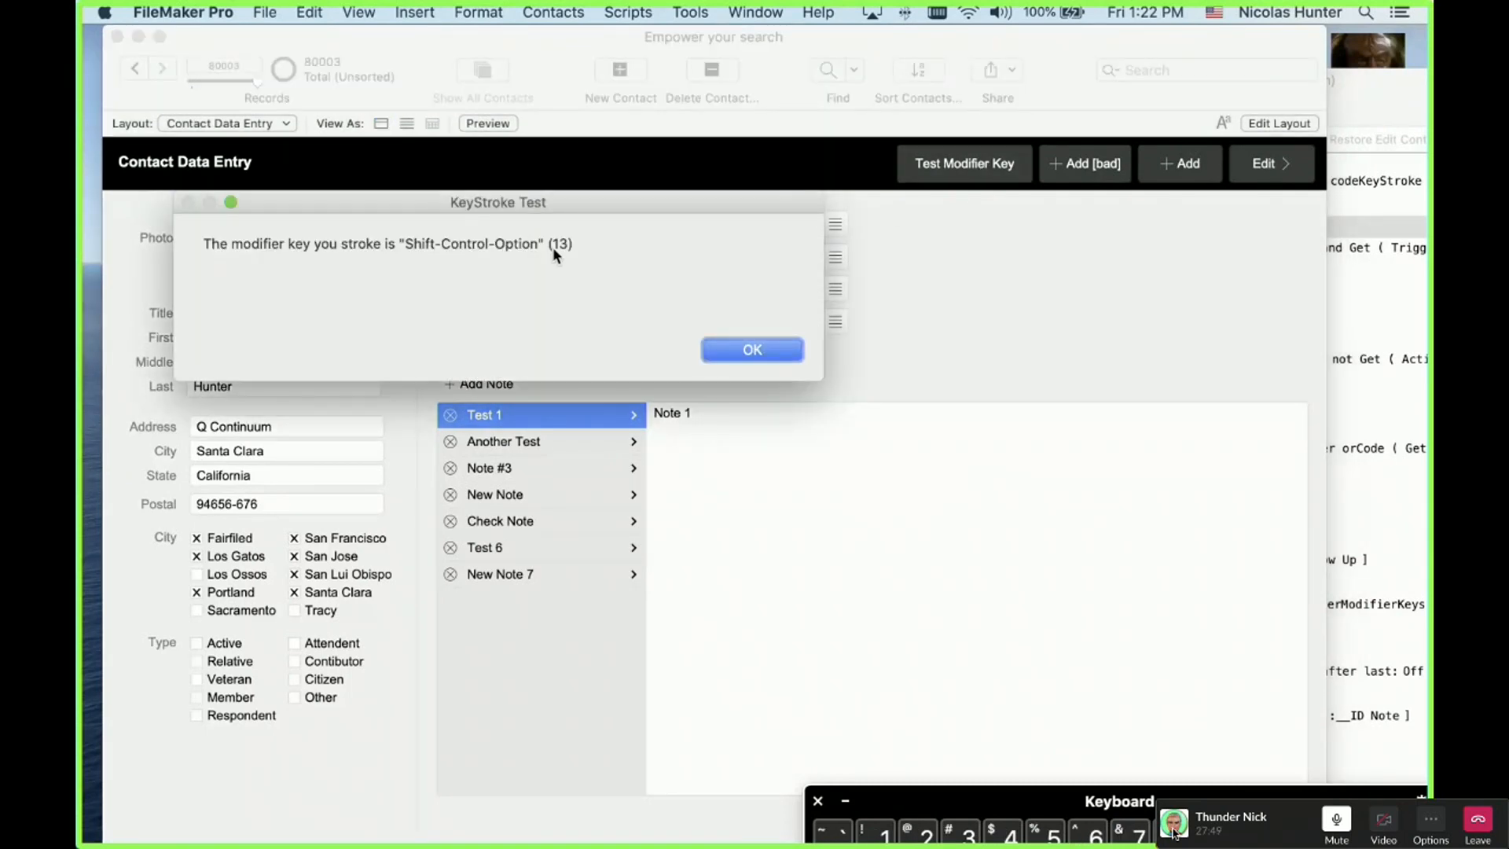
left_click(722, 351)
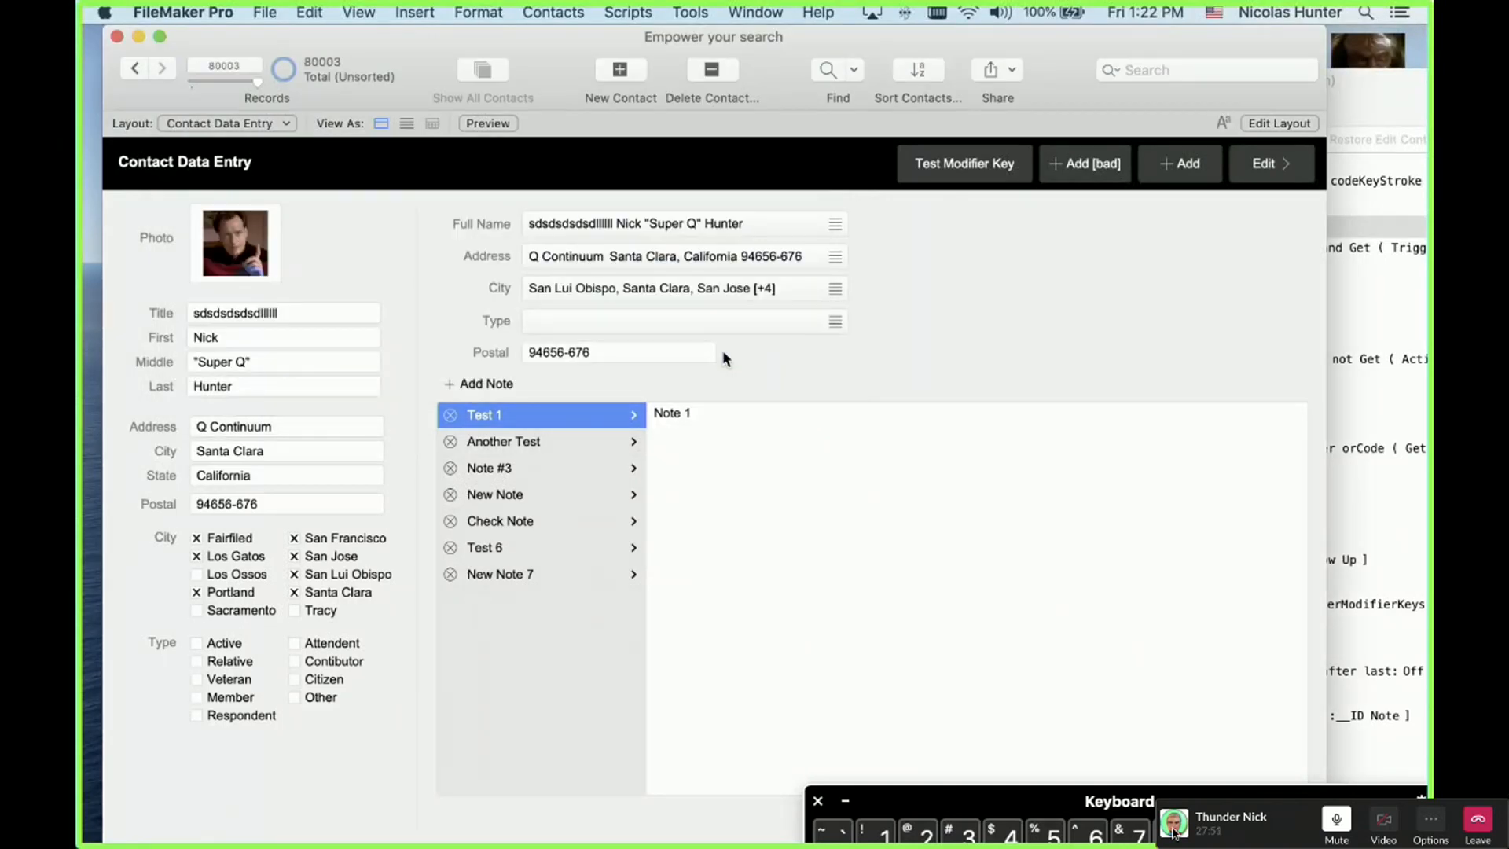
left_click(933, 163, "ctrl")
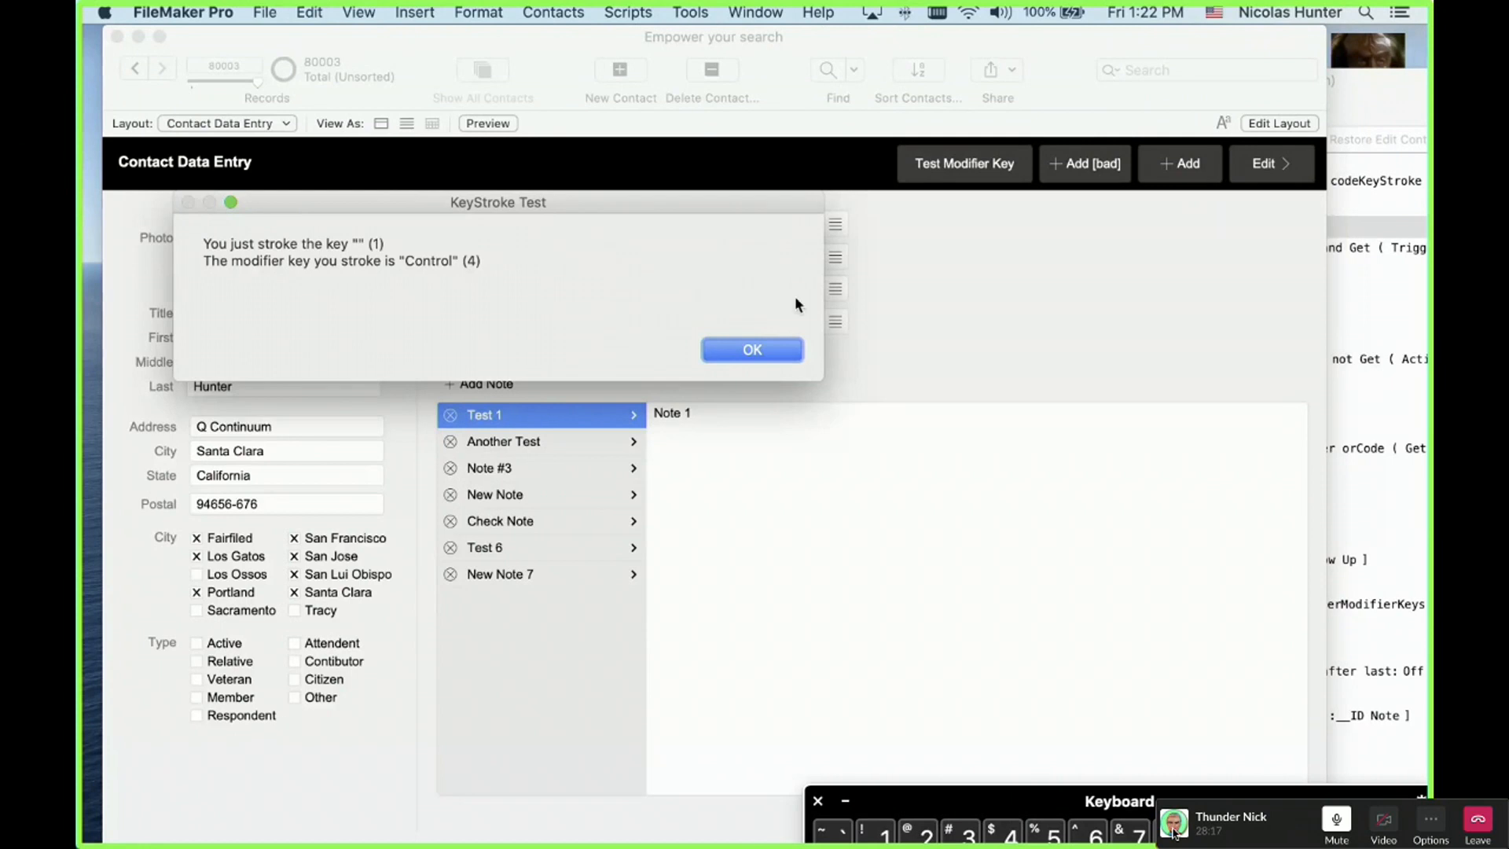
left_click(754, 348)
left_click(761, 347)
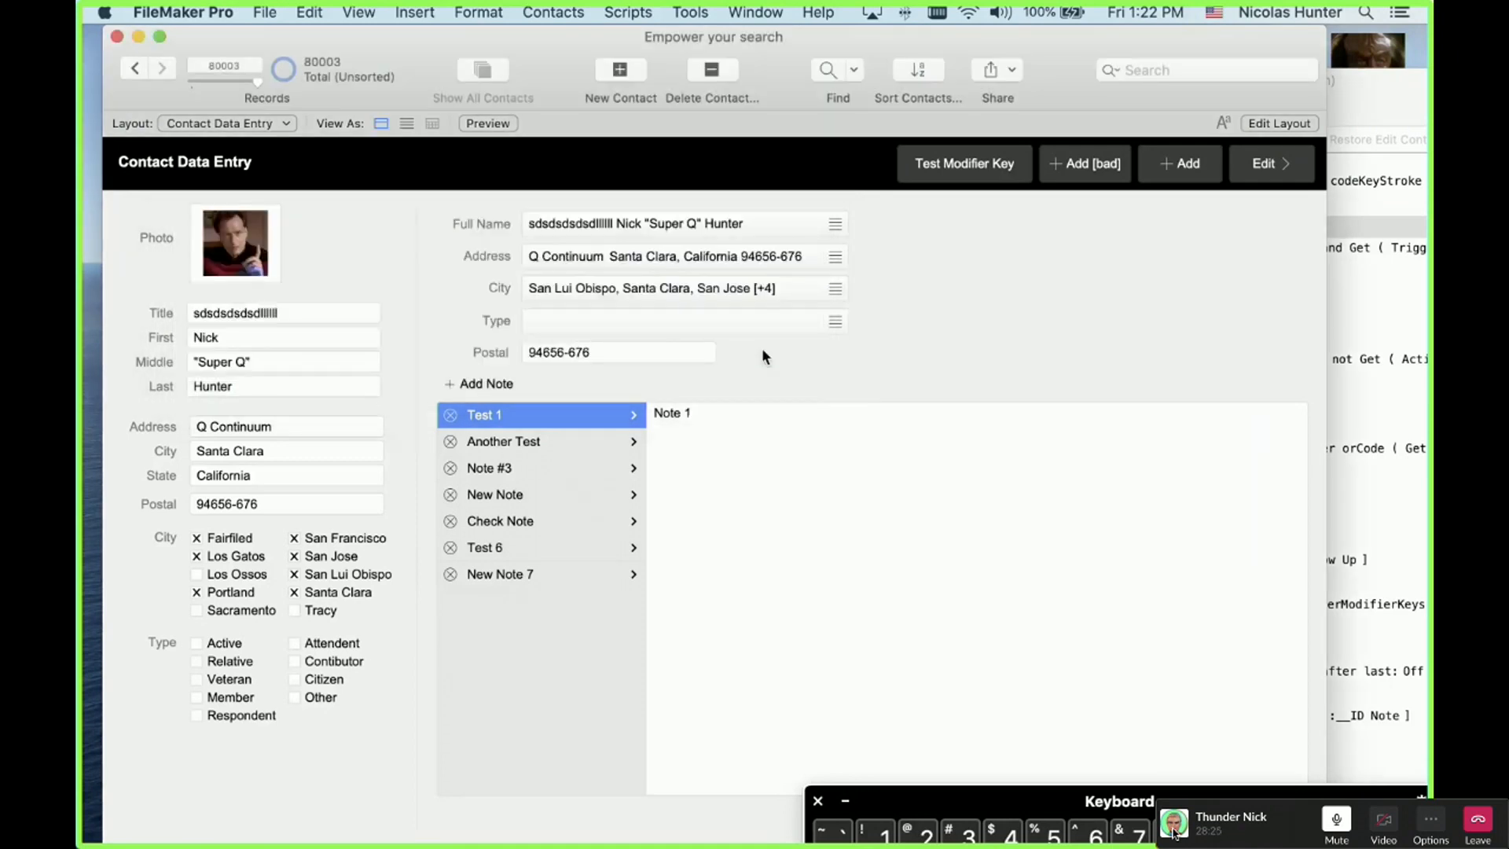
left_click(761, 347)
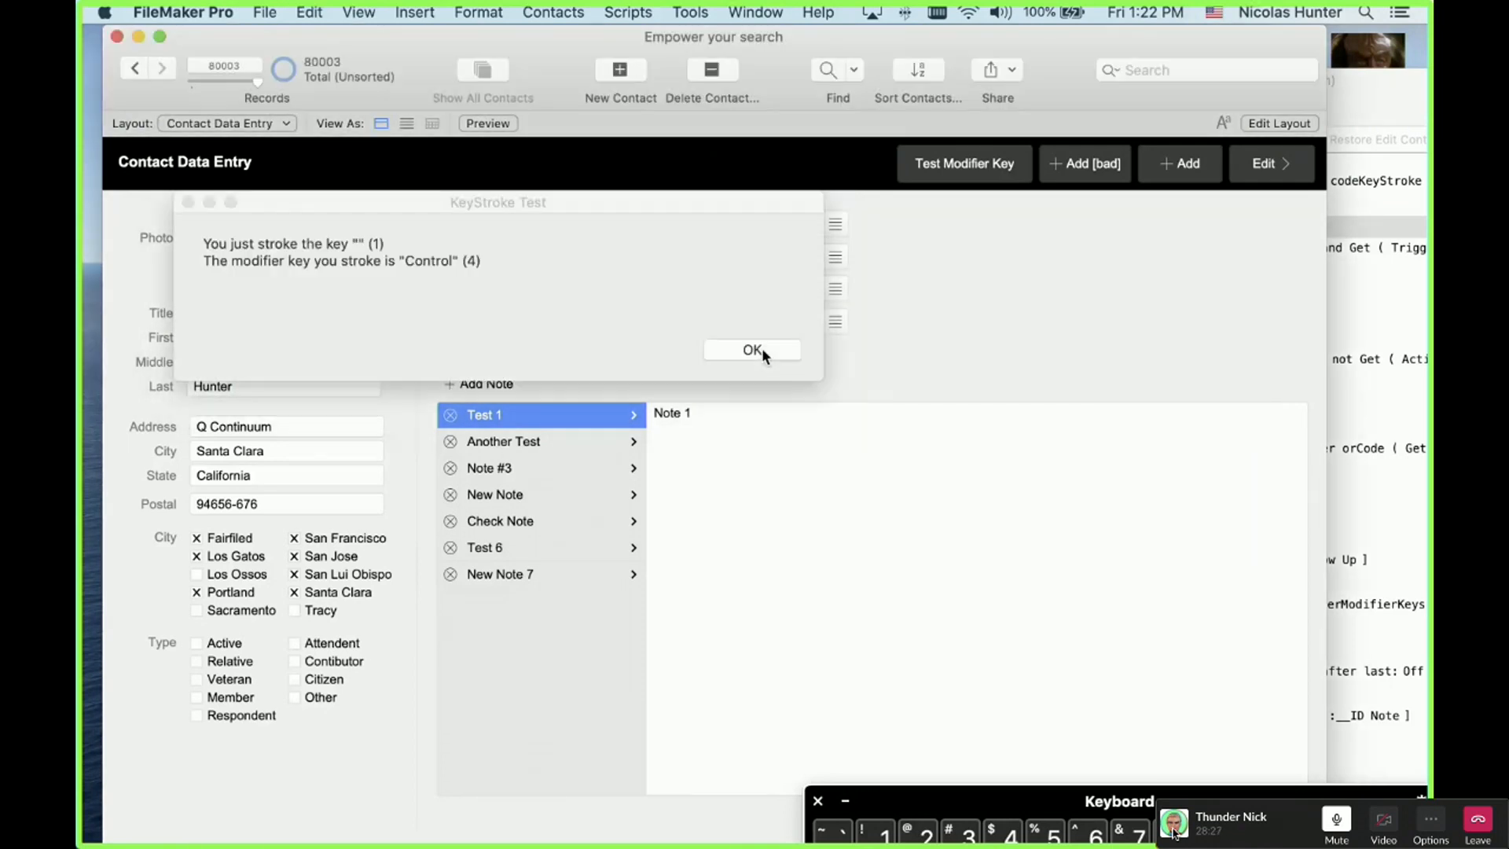
left_click(752, 349)
key("alt+a")
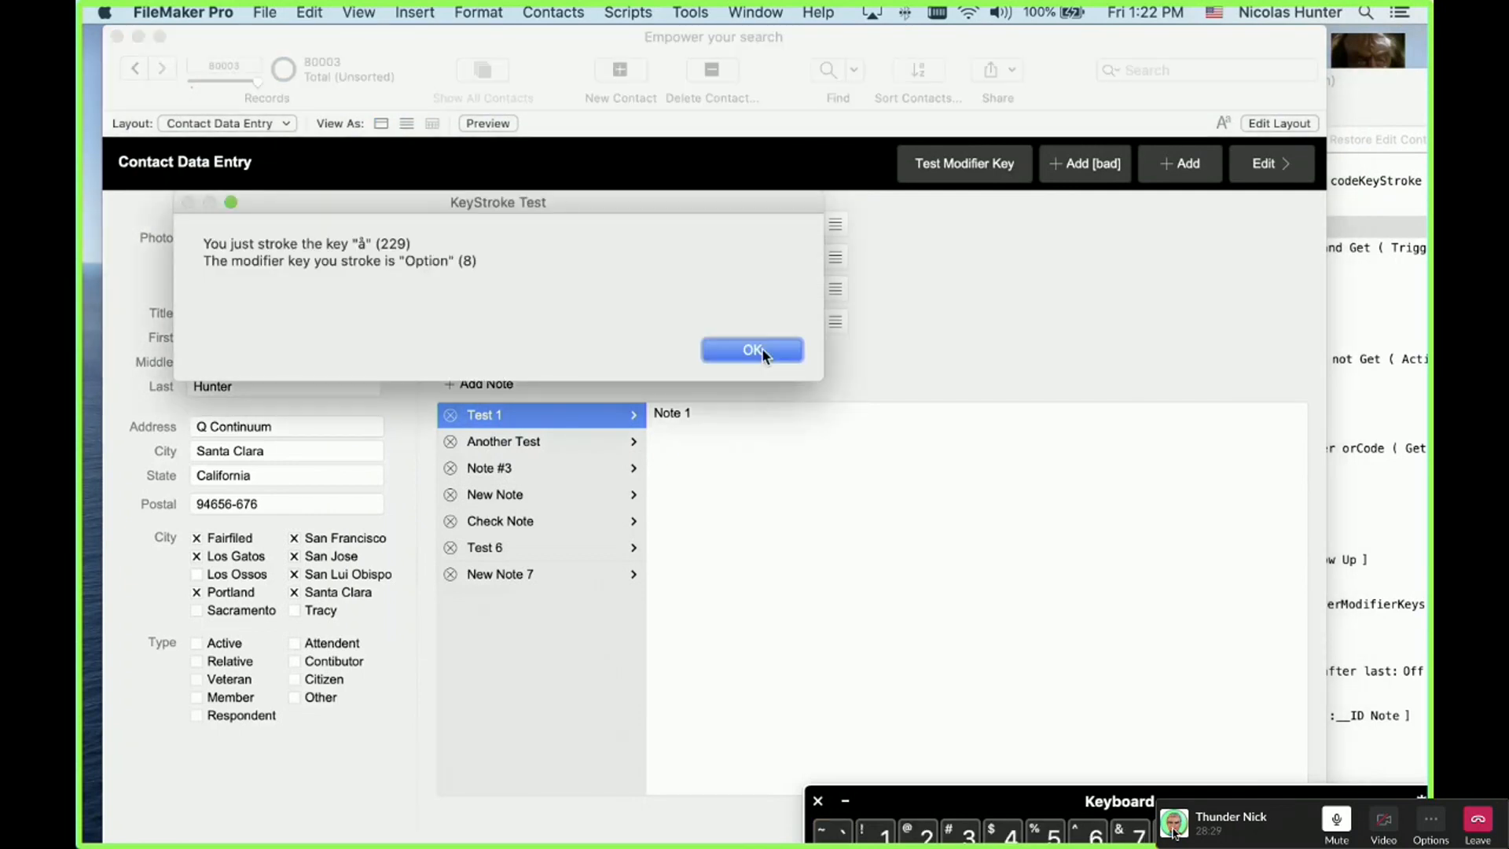
left_click(761, 348)
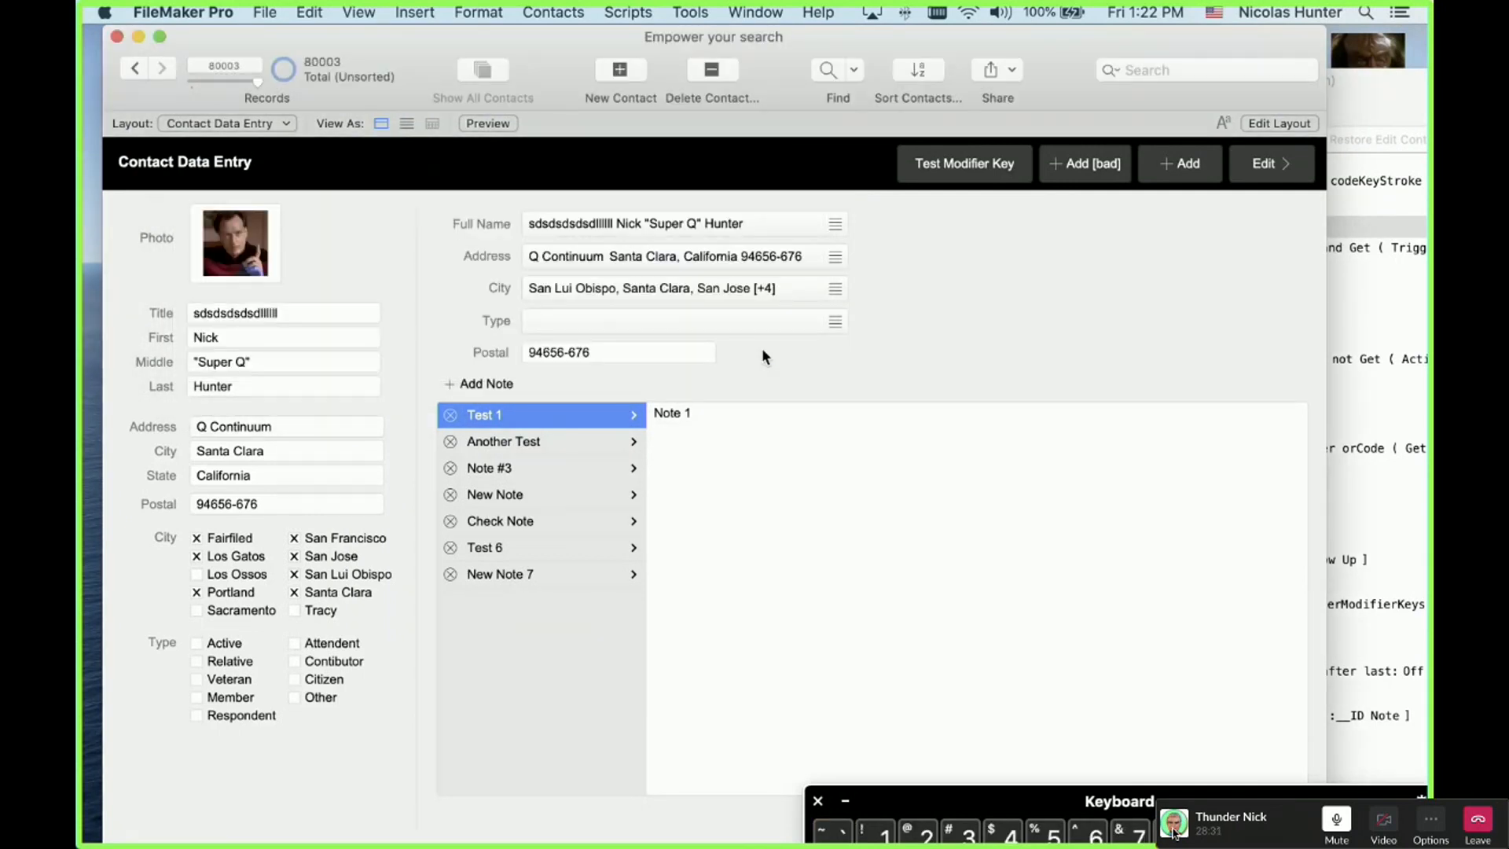
left_click_drag(1239, 797, 992, 206)
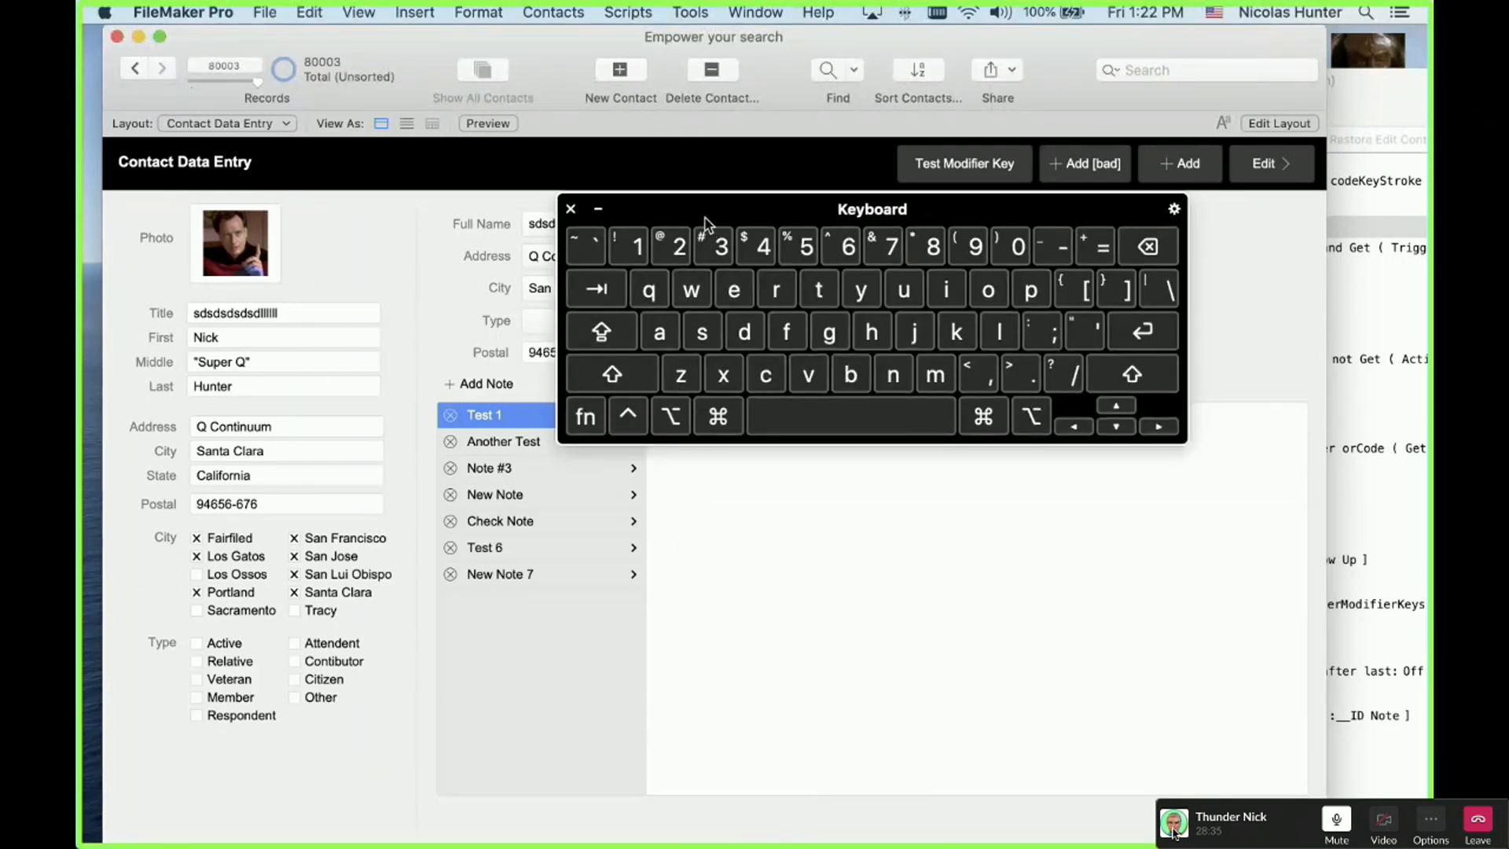
Step: Move the Keyboard Viewer aside and press Option-A so the KeyStroke Test reports å (229) with modifier 8
left_click_drag(708, 213, 875, 439)
key("alt")
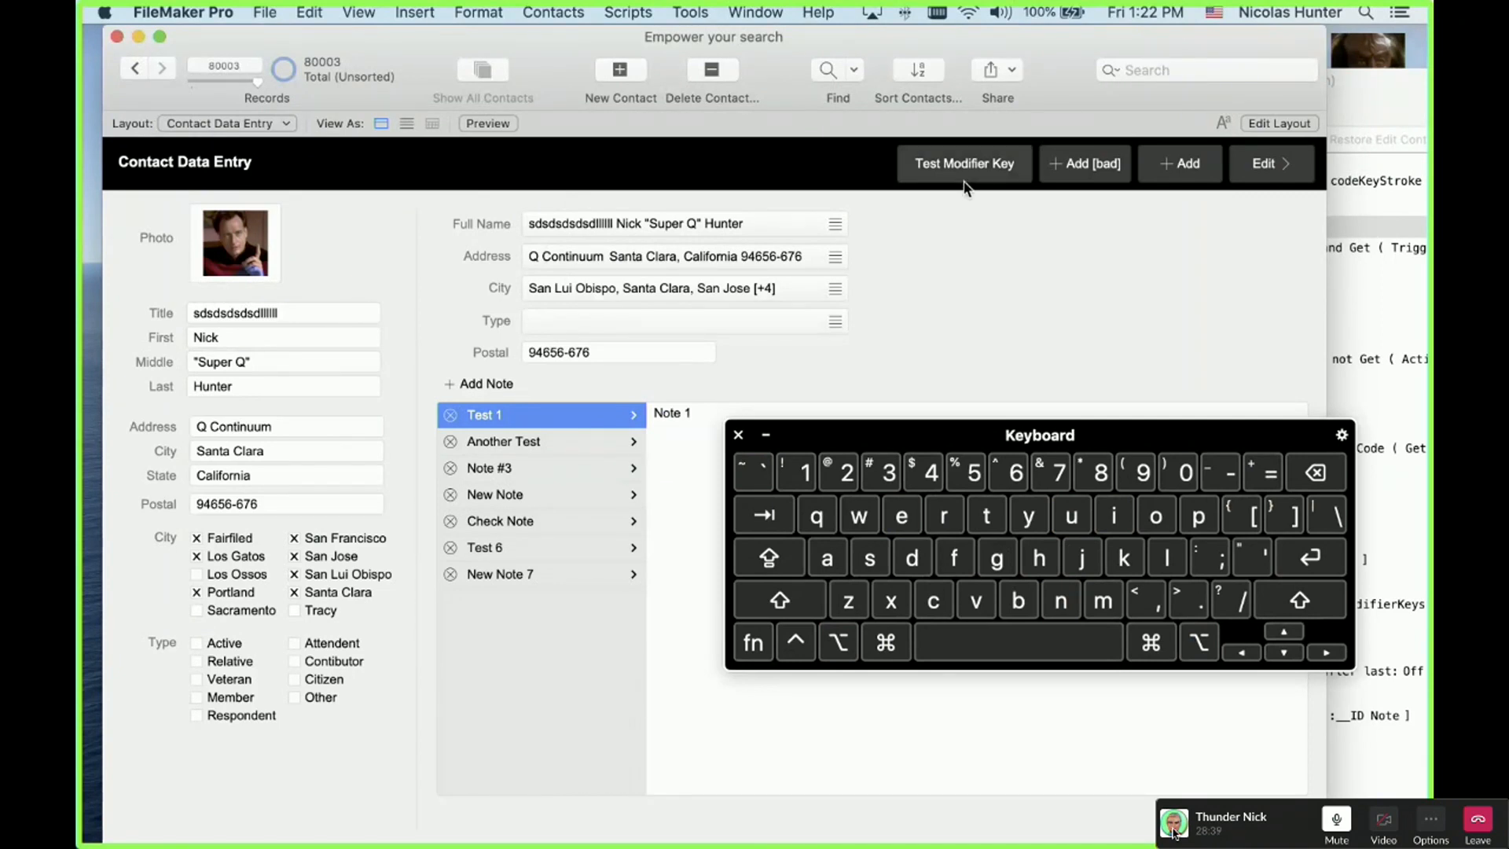
key("alt")
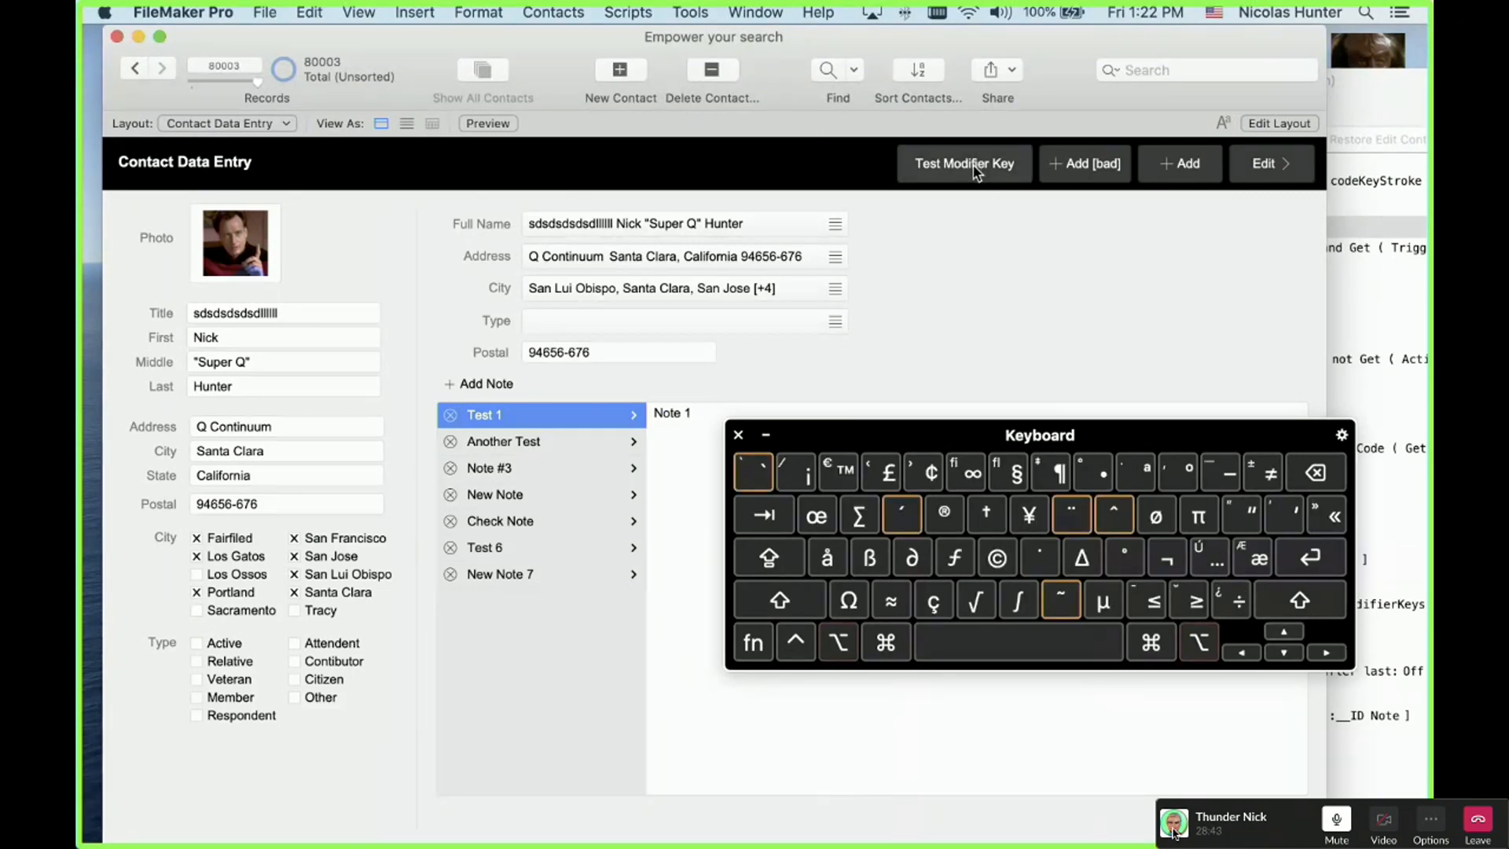
key("alt+a")
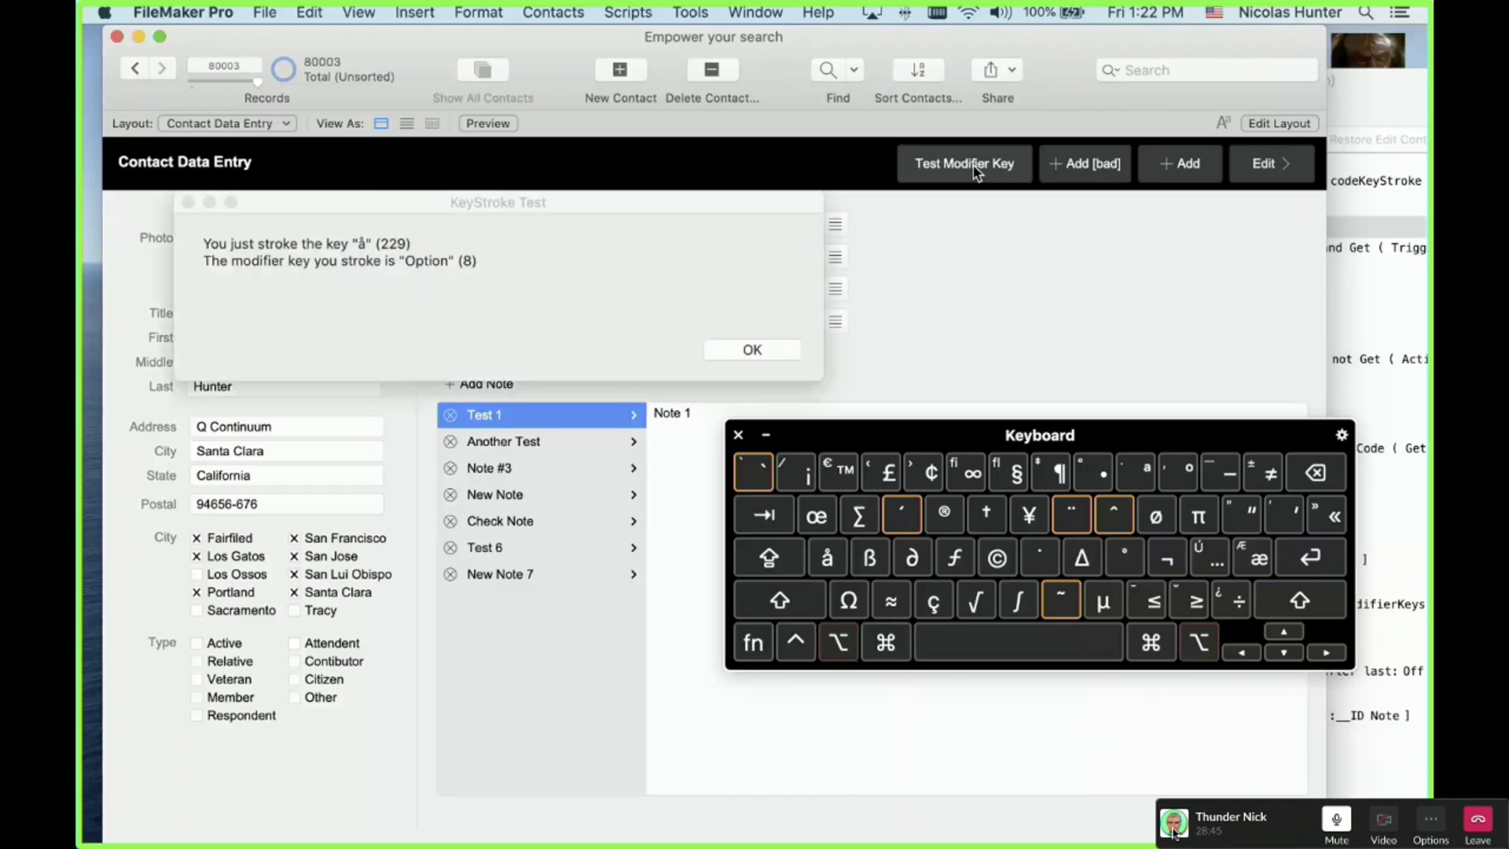
left_click(355, 247)
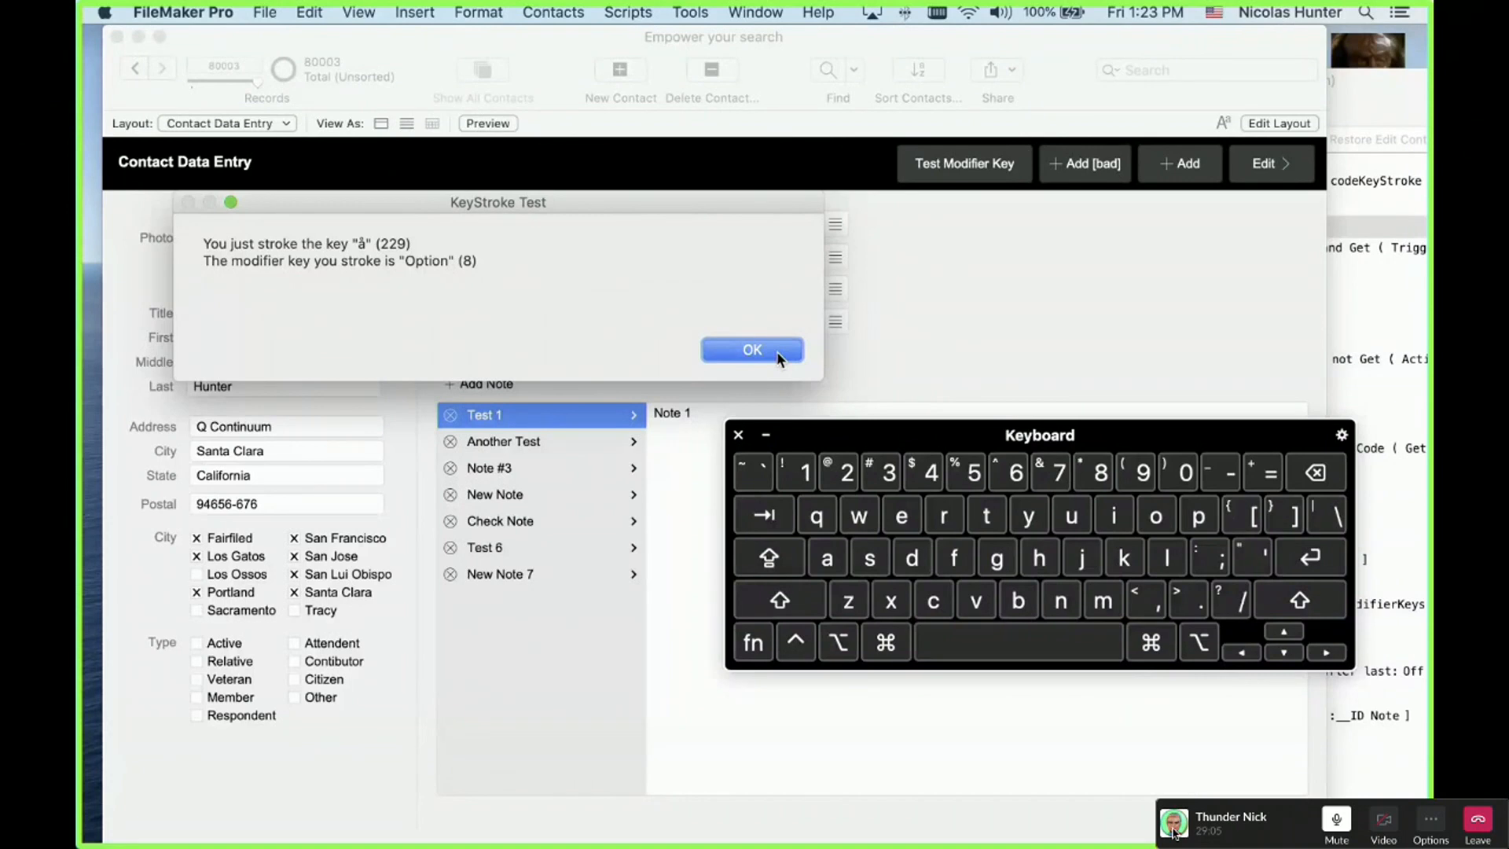
Step: Dismiss the å result and rerun Option-A with caps lock active, getting Å (197) with modifier 10
left_click(752, 349)
key("shift")
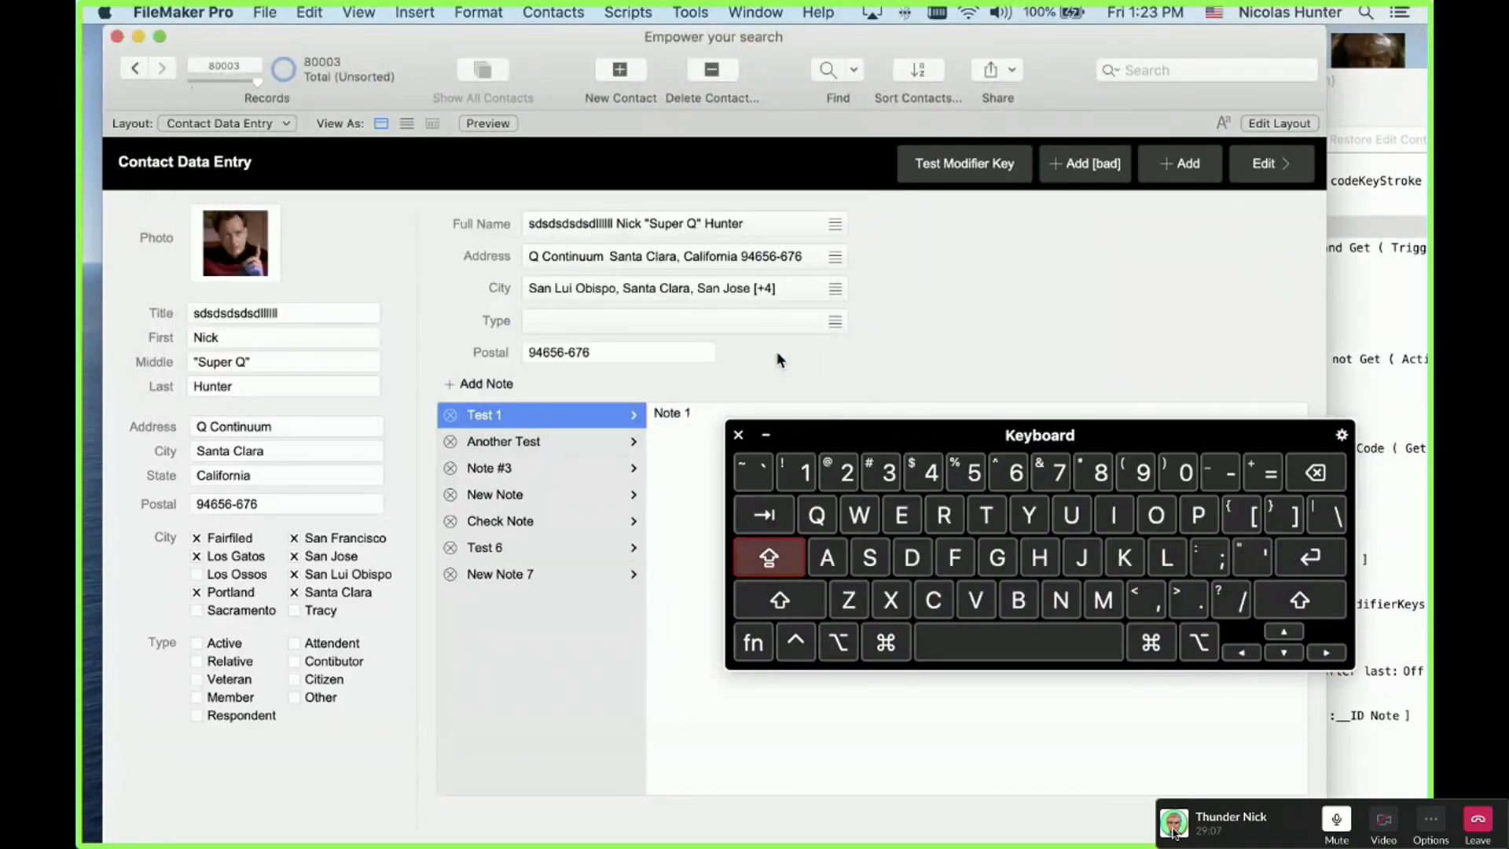
key("alt")
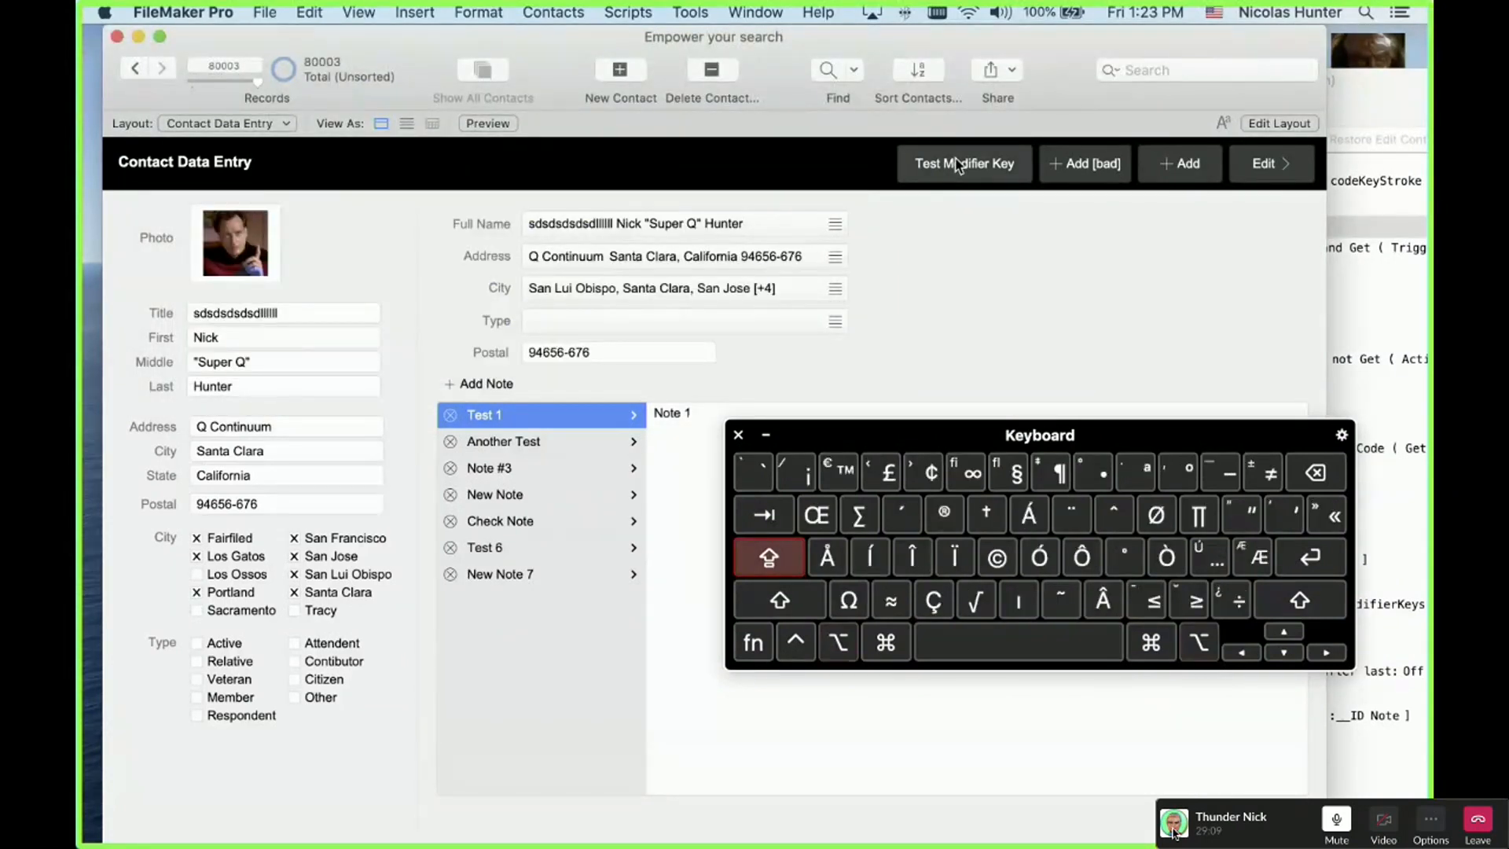
key("alt+a")
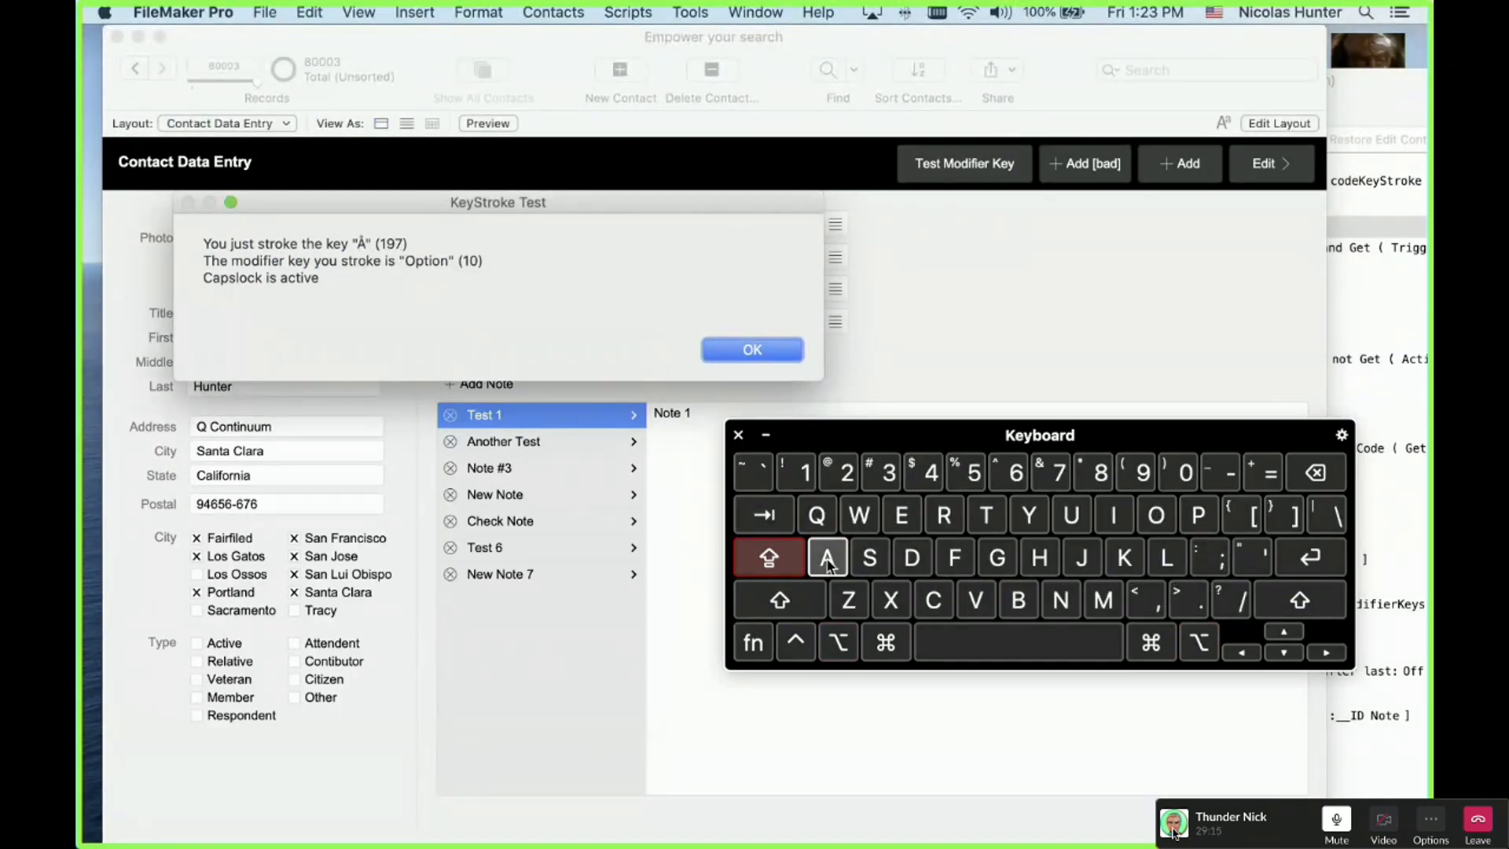
key("alt")
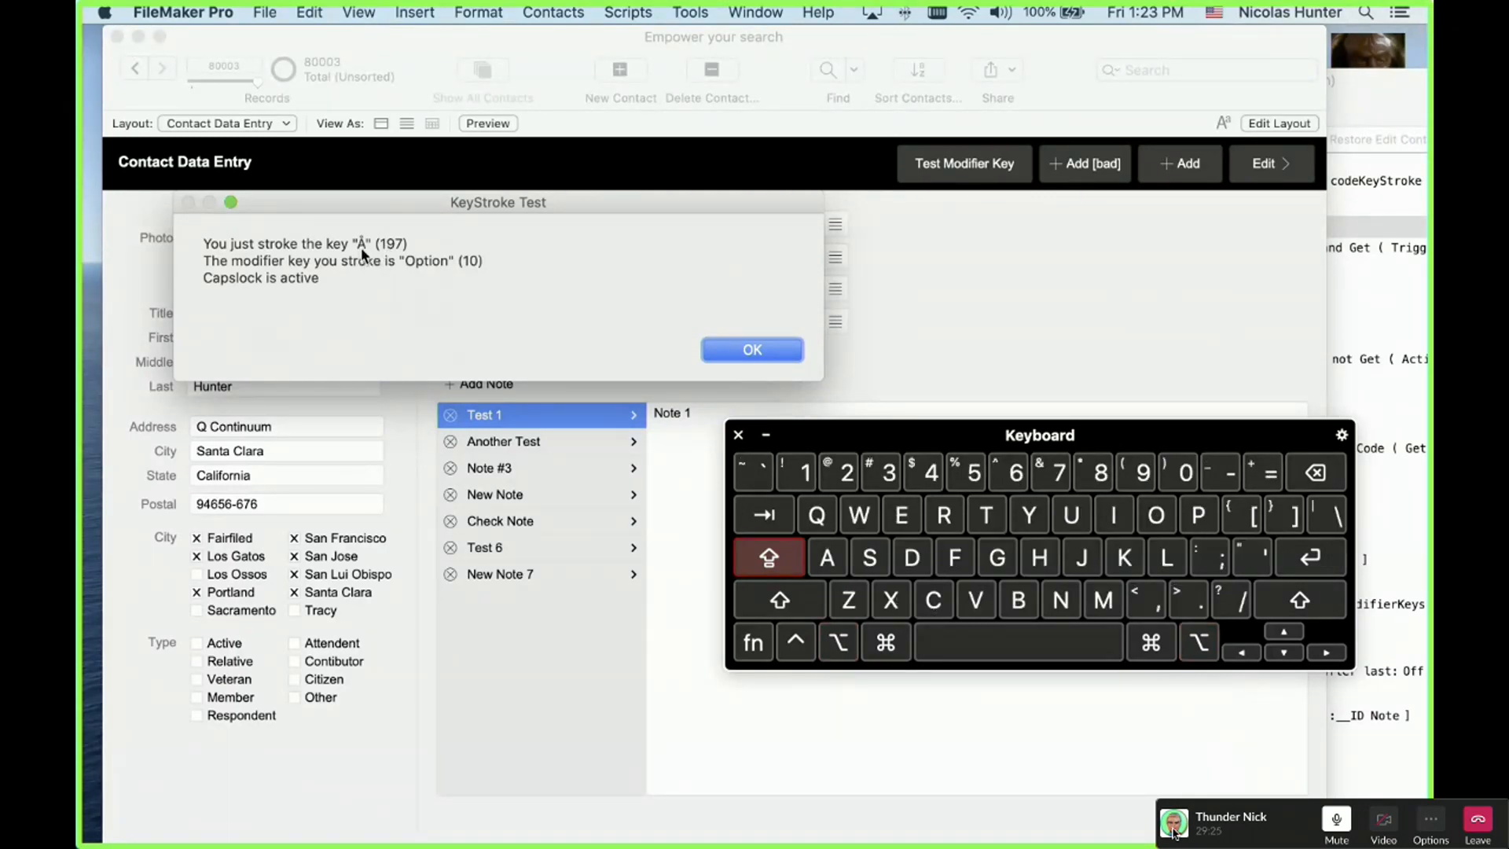
Step: Compare Option-A results with Caps Lock off and back on, dismissing each KeyStroke Test report
key("Caps_Lock")
left_click(751, 349)
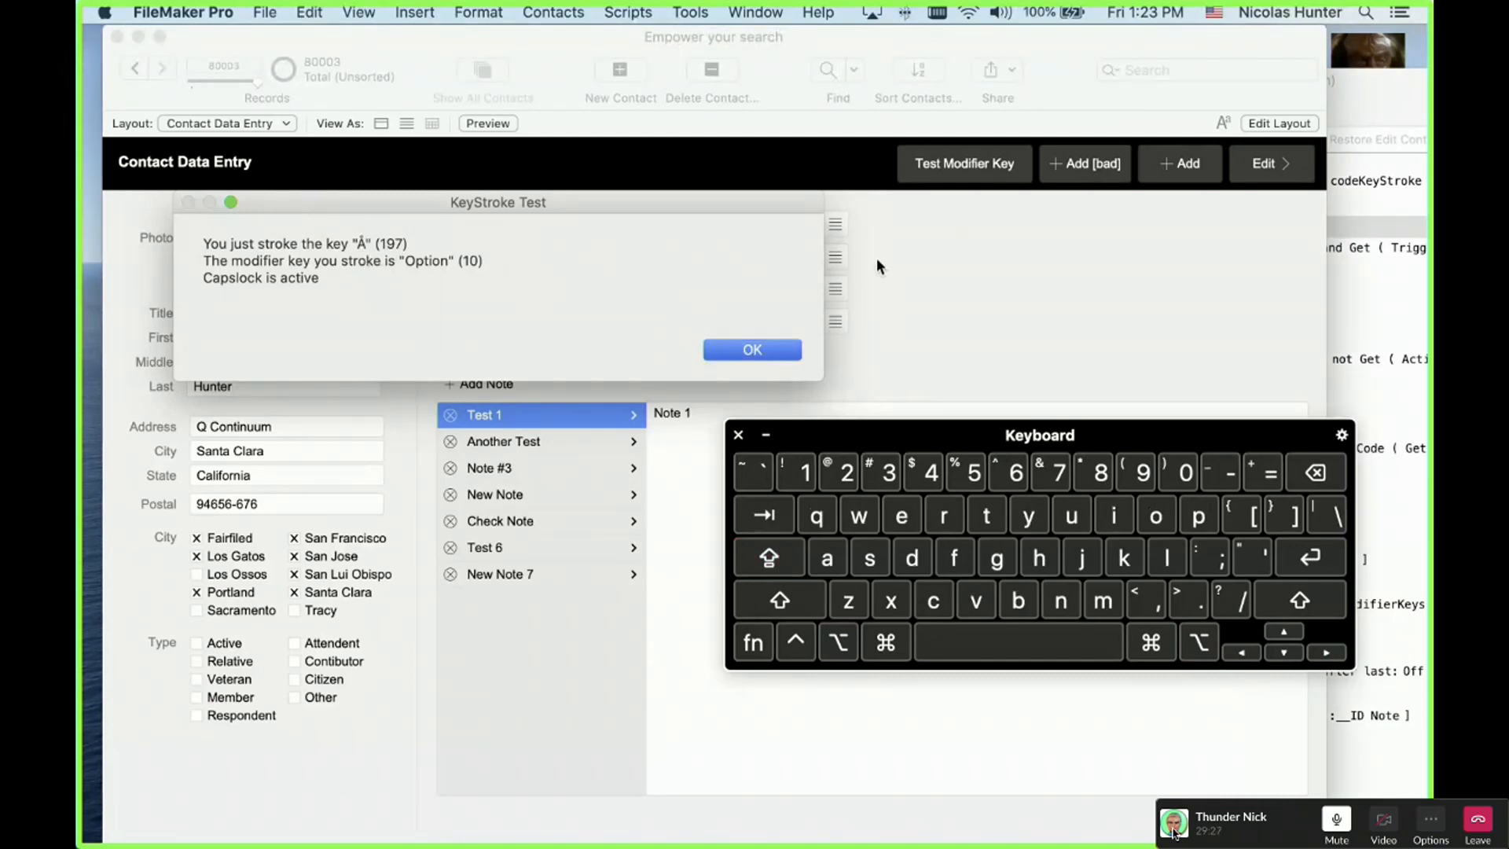
key("alt+a")
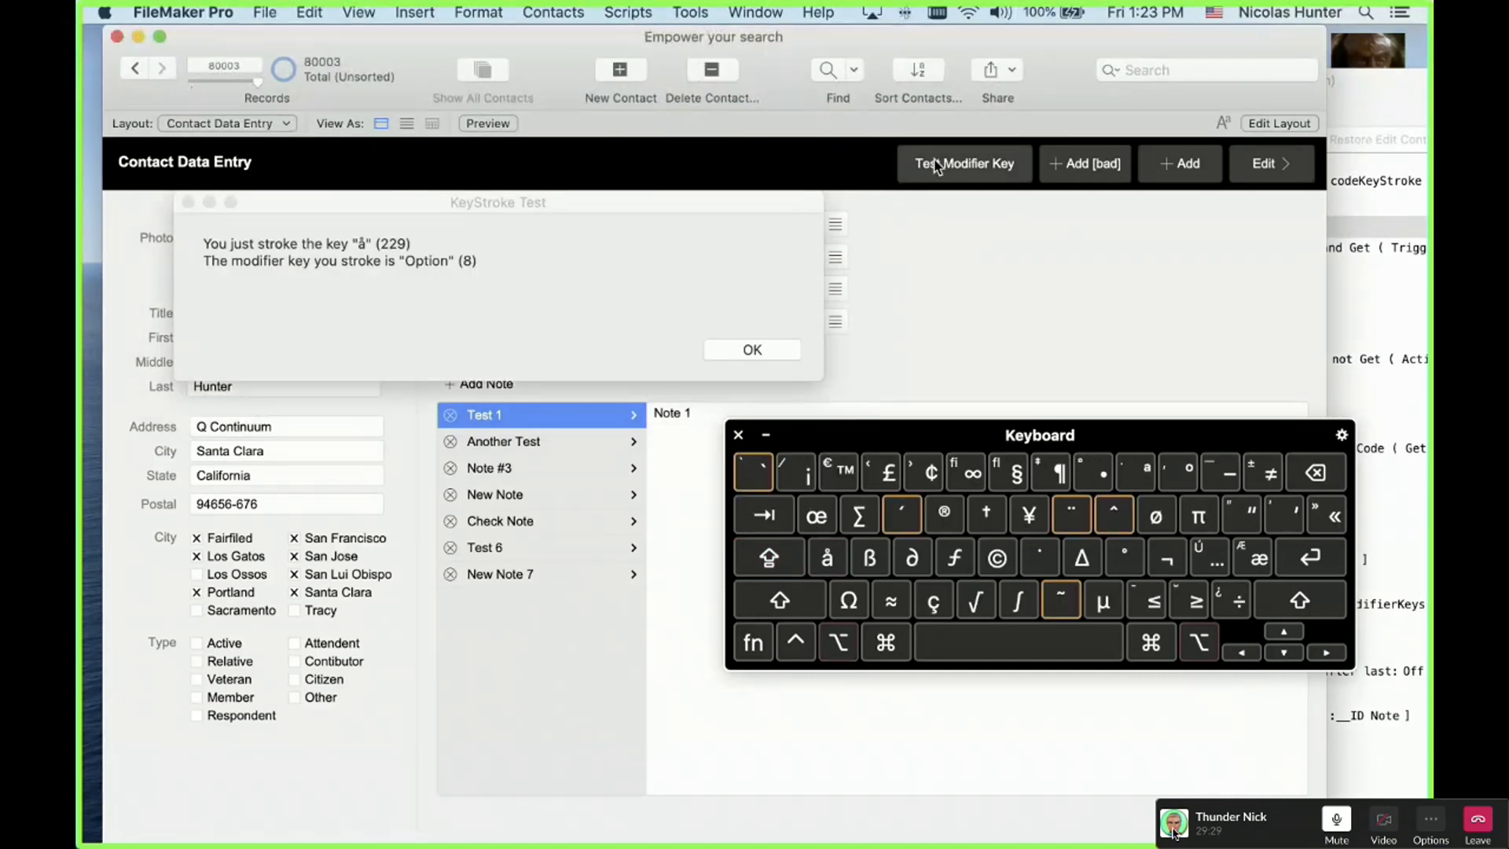
left_click(751, 349)
key("Caps_Lock")
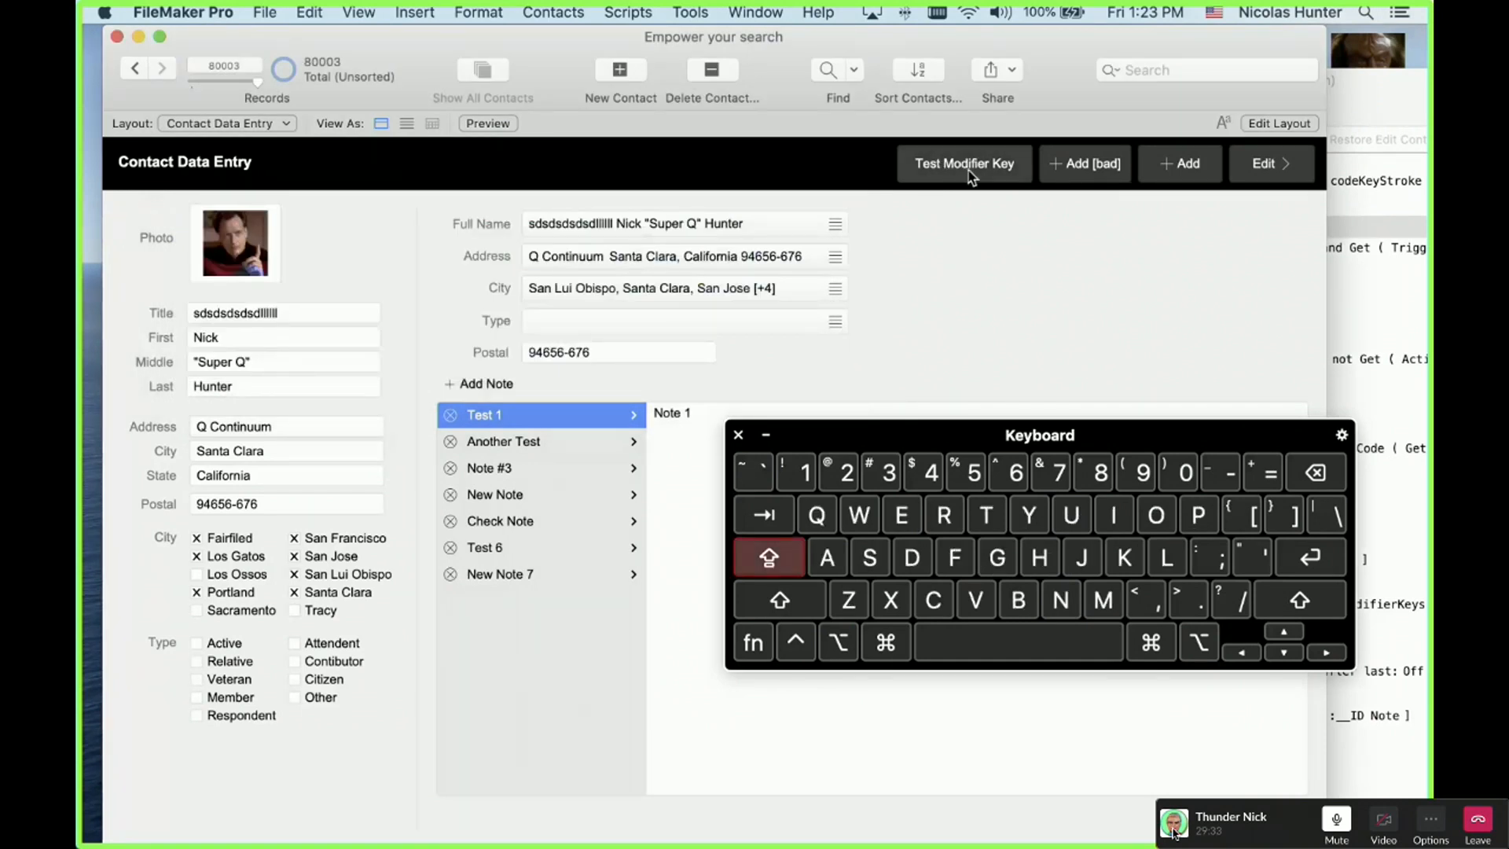
key("alt+a")
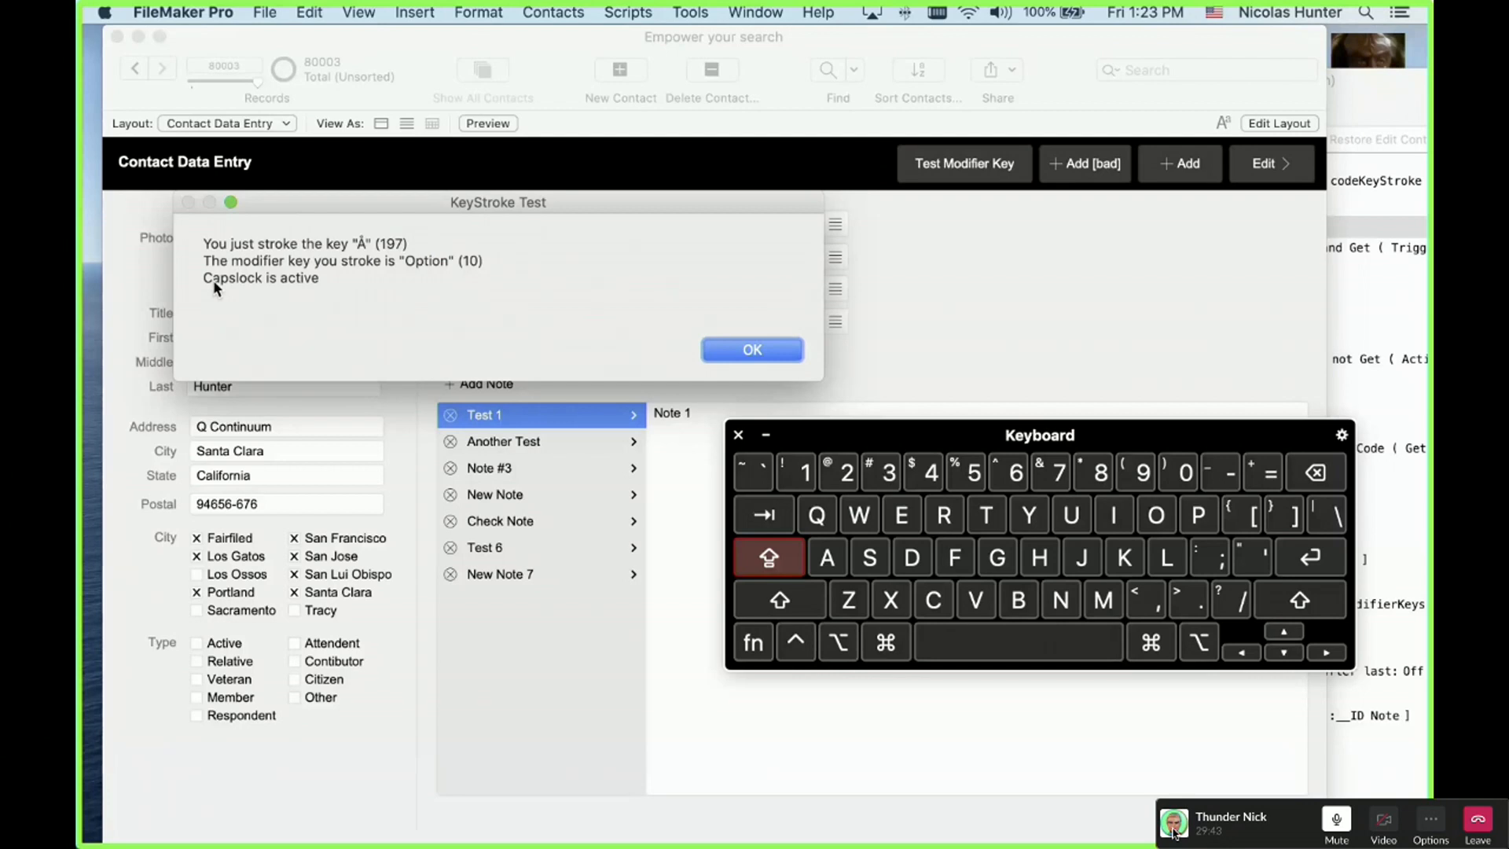
left_click(759, 355)
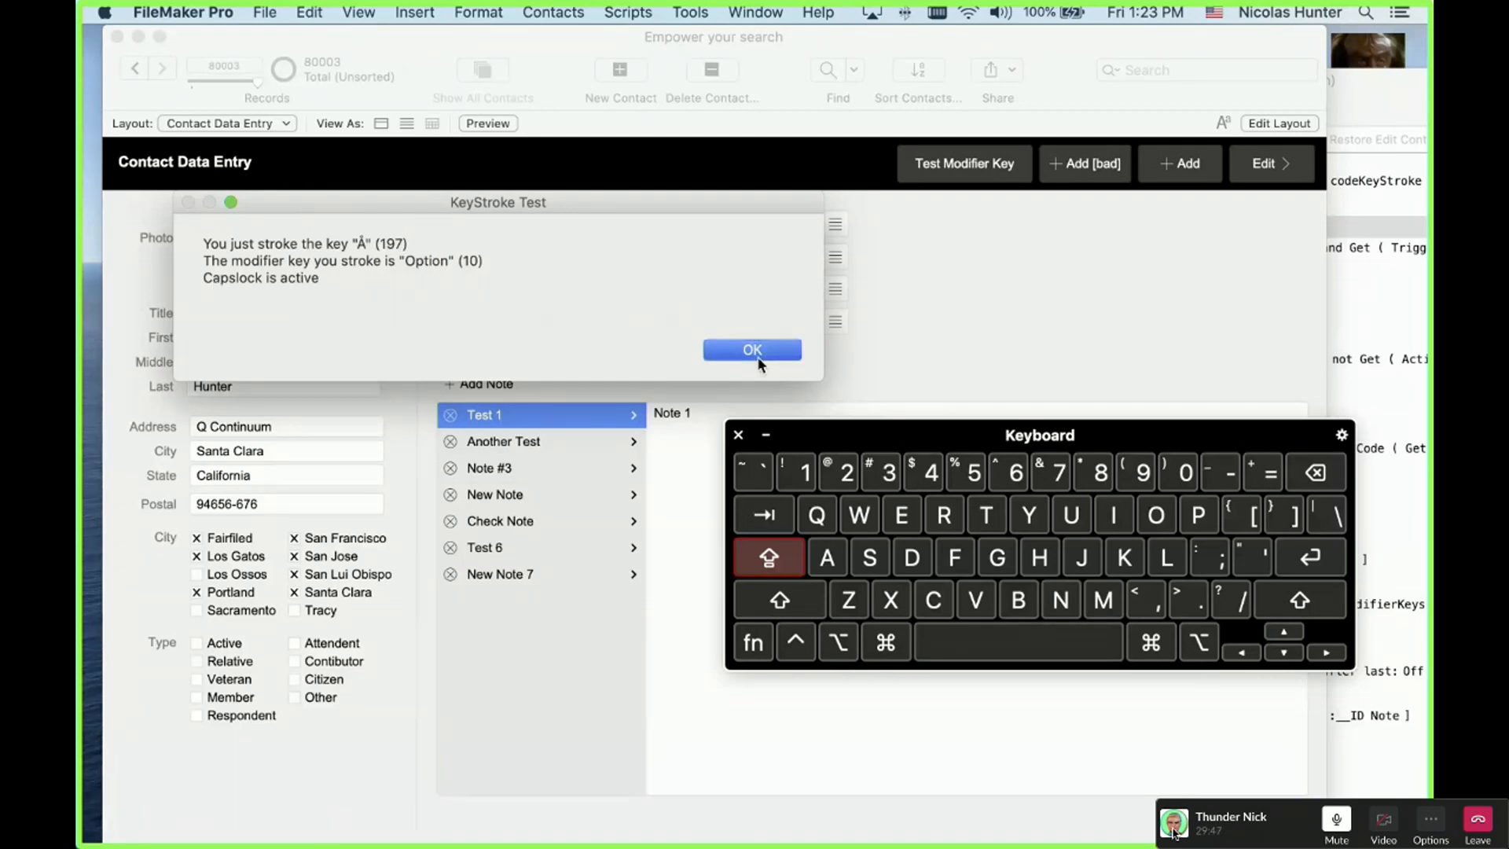
left_click(757, 356)
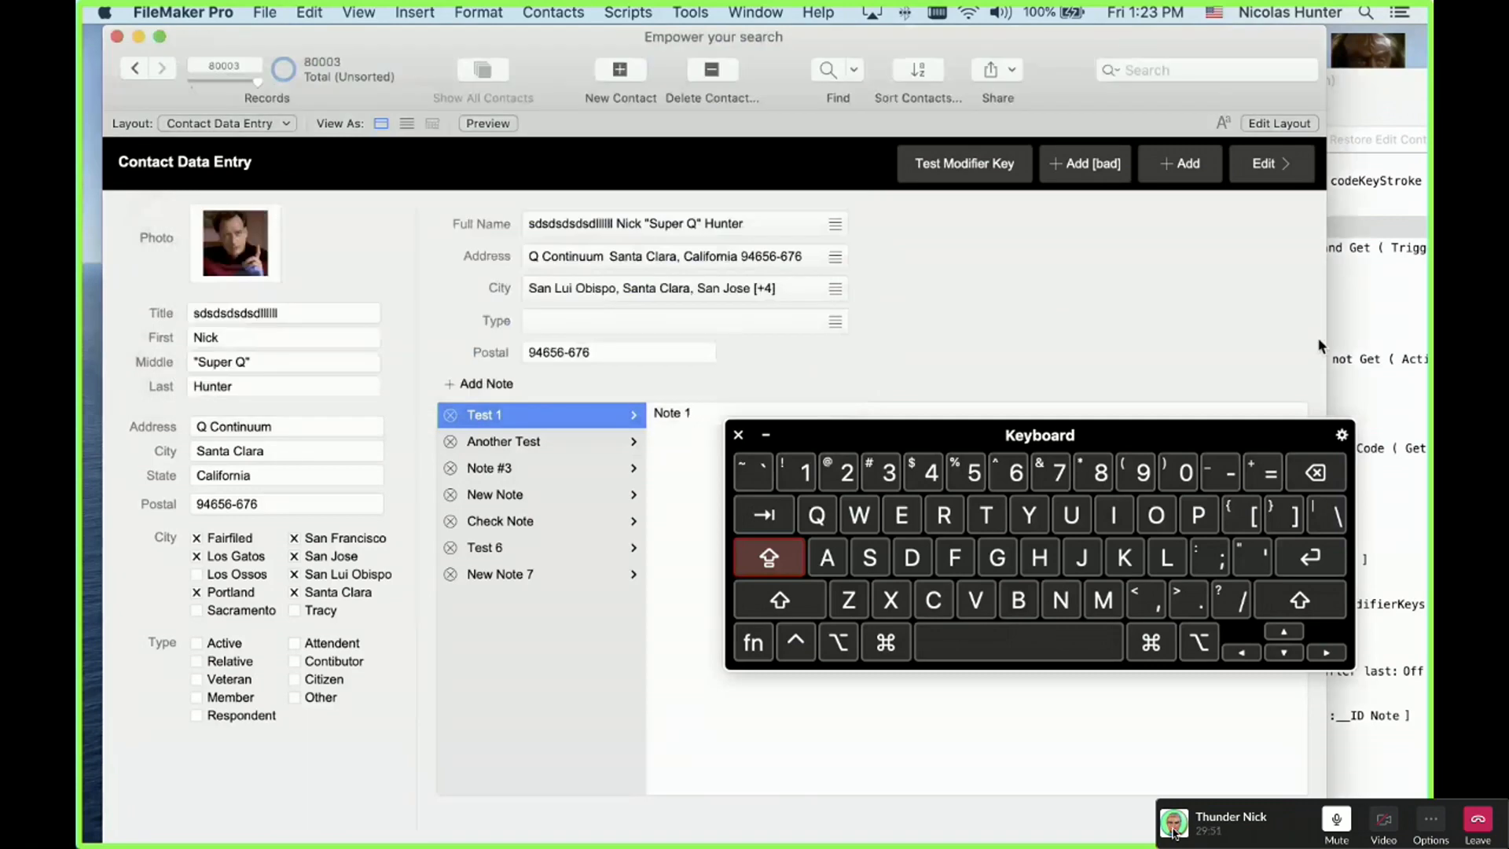
left_click(1330, 346)
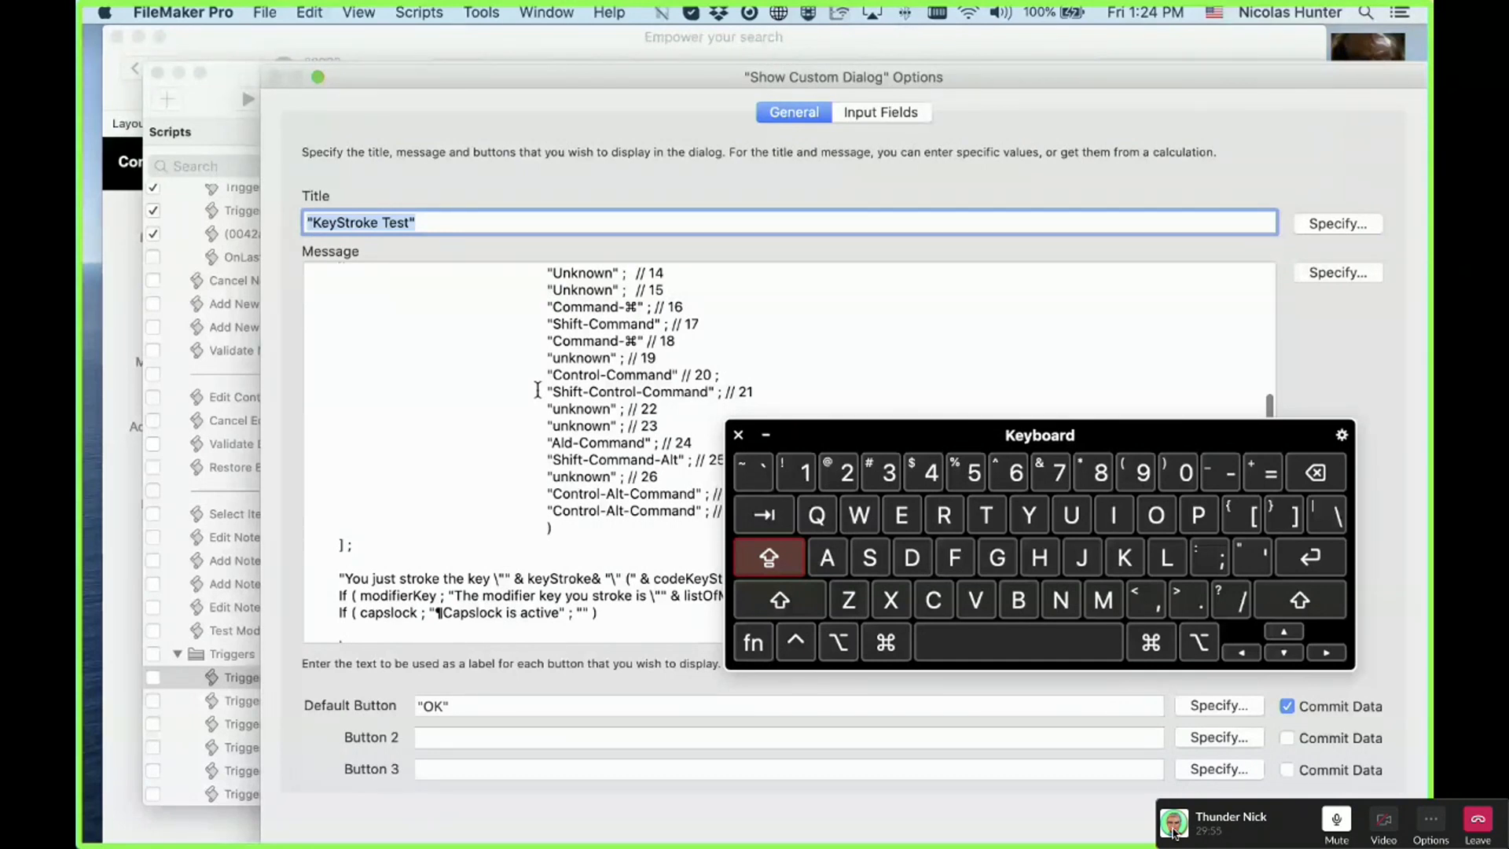
Step: Close the custom dialog settings and Keyboard Viewer, then shift the script editor down-right to show the layout
scroll(538, 390, "up", 10)
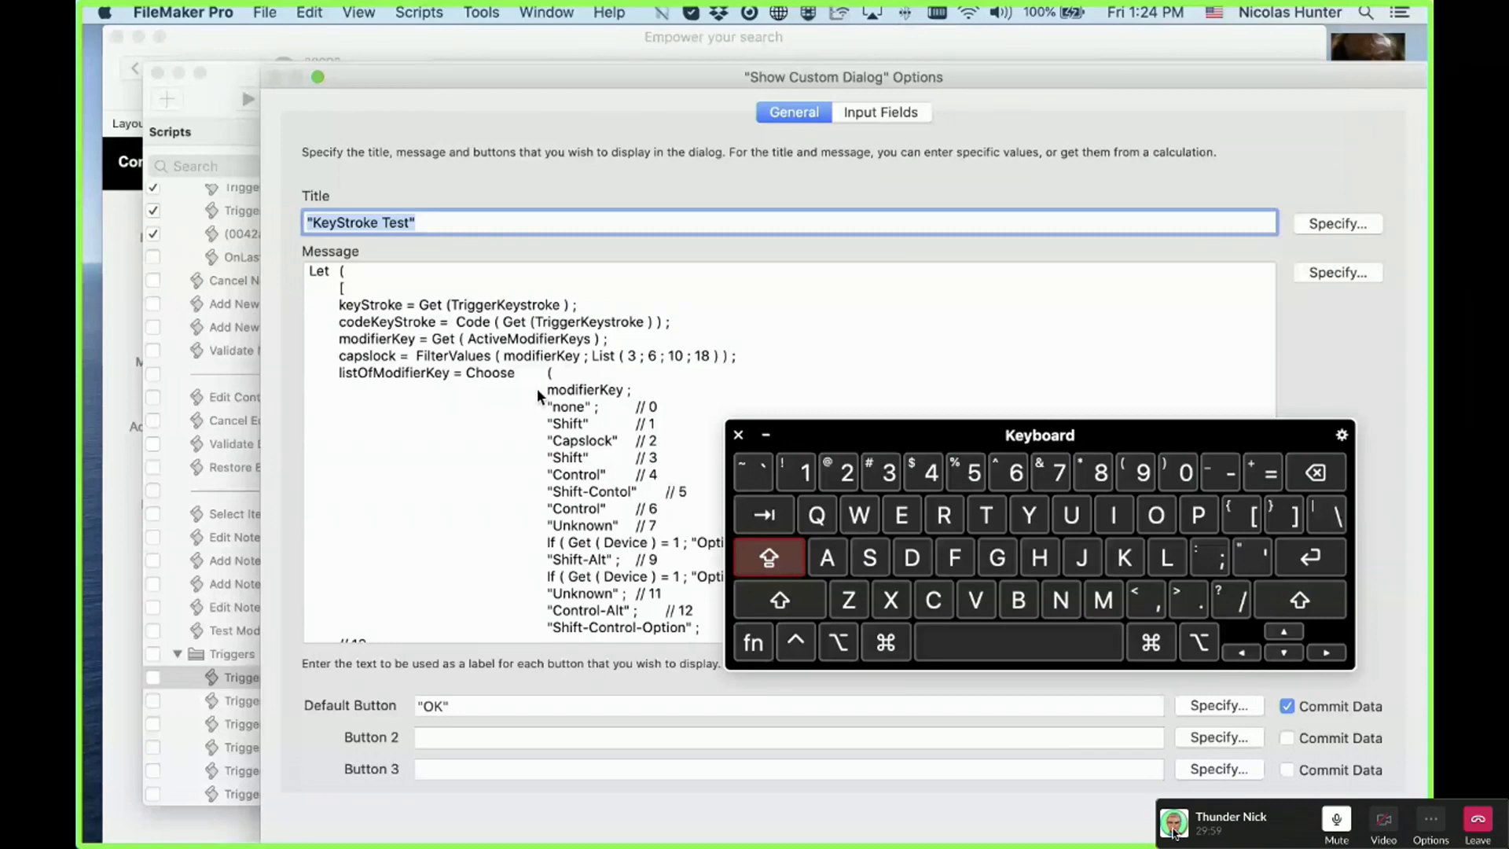
key("Return")
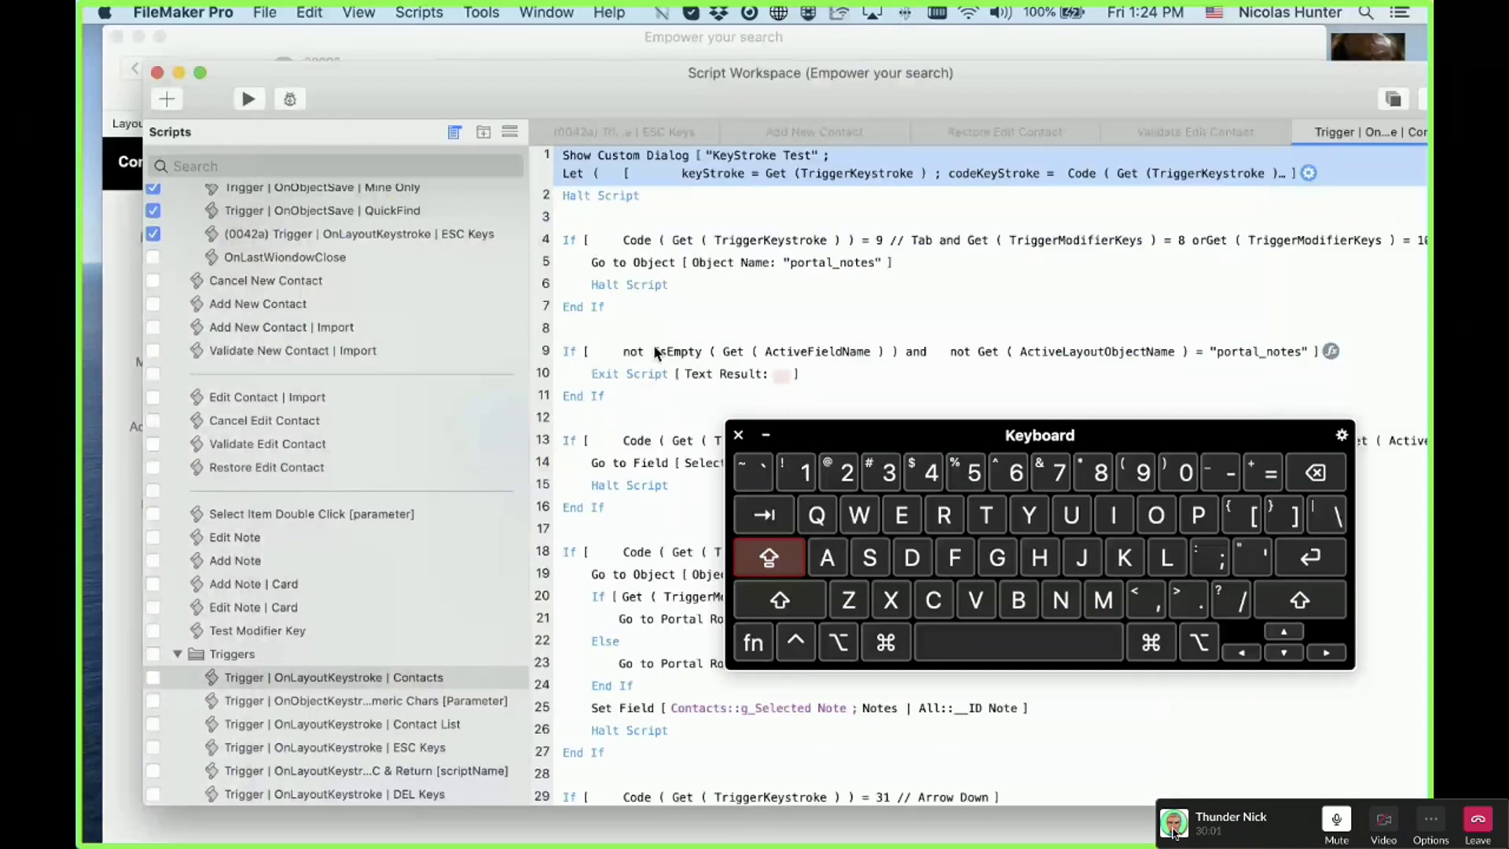
left_click_drag(353, 92, 383, 99)
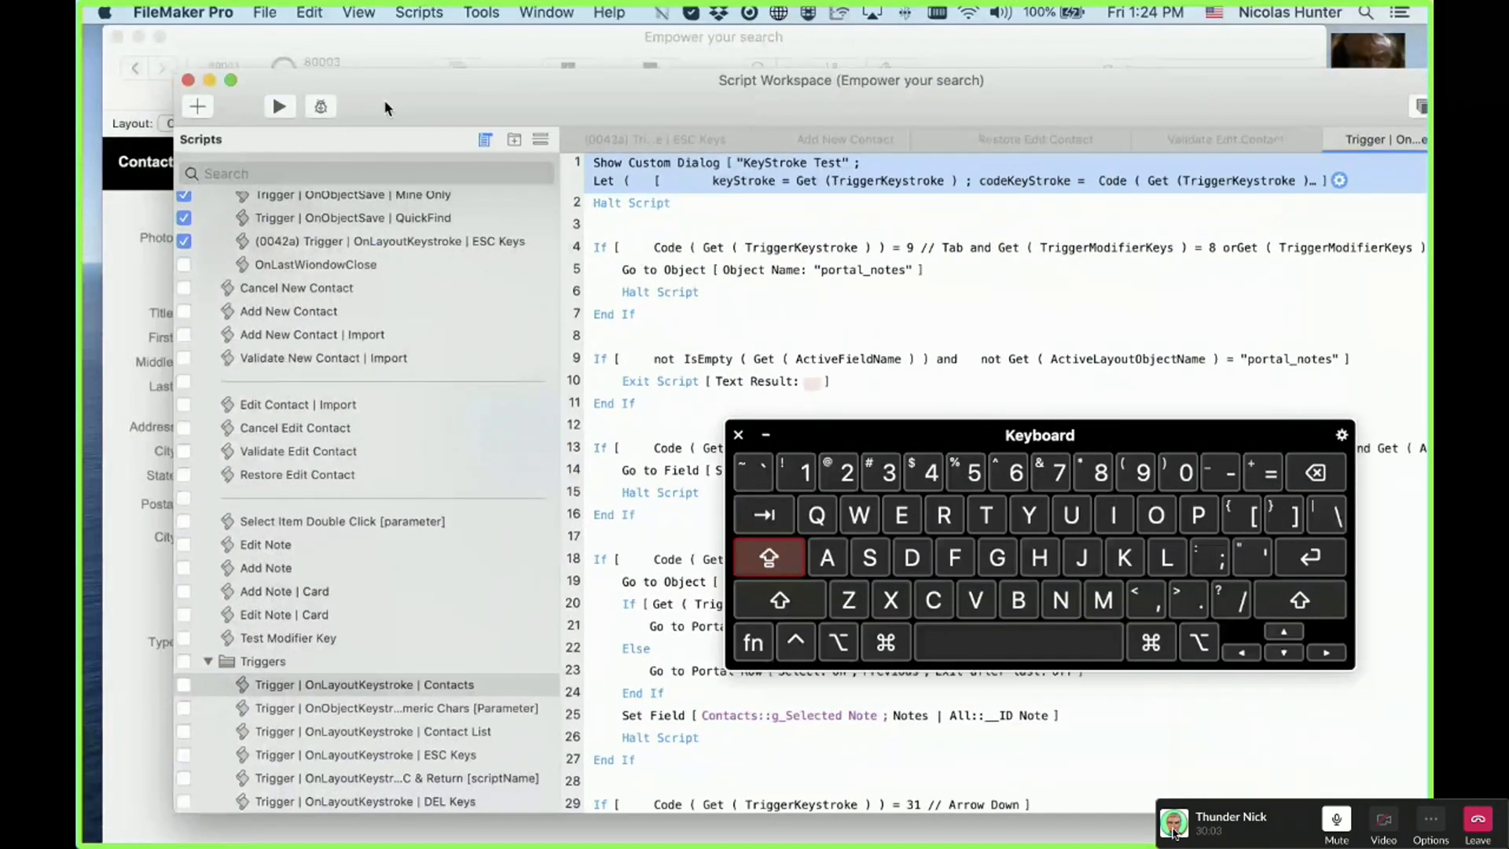
left_click(191, 81)
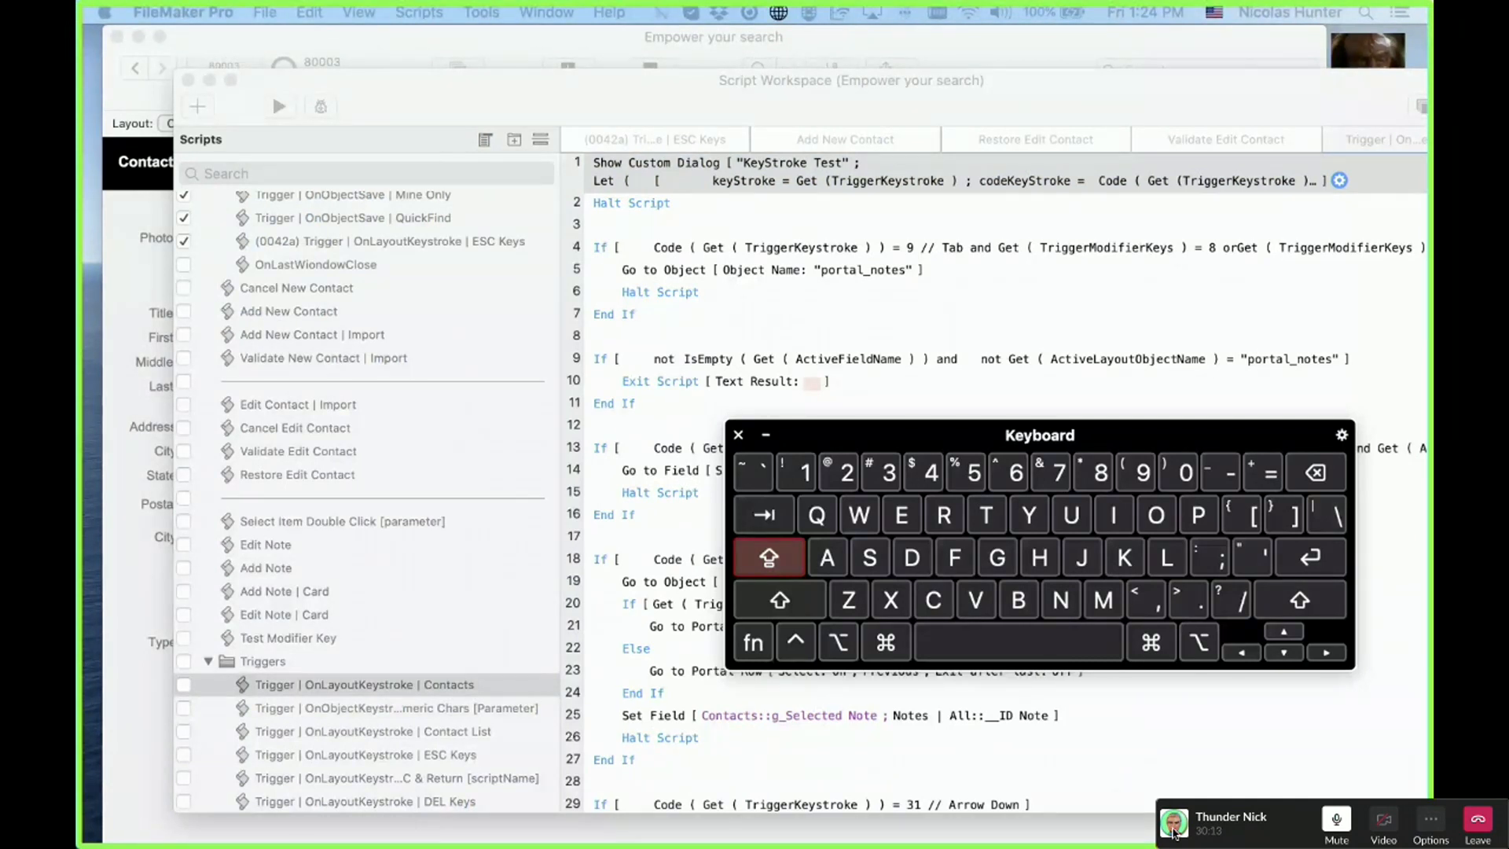
left_click(738, 434)
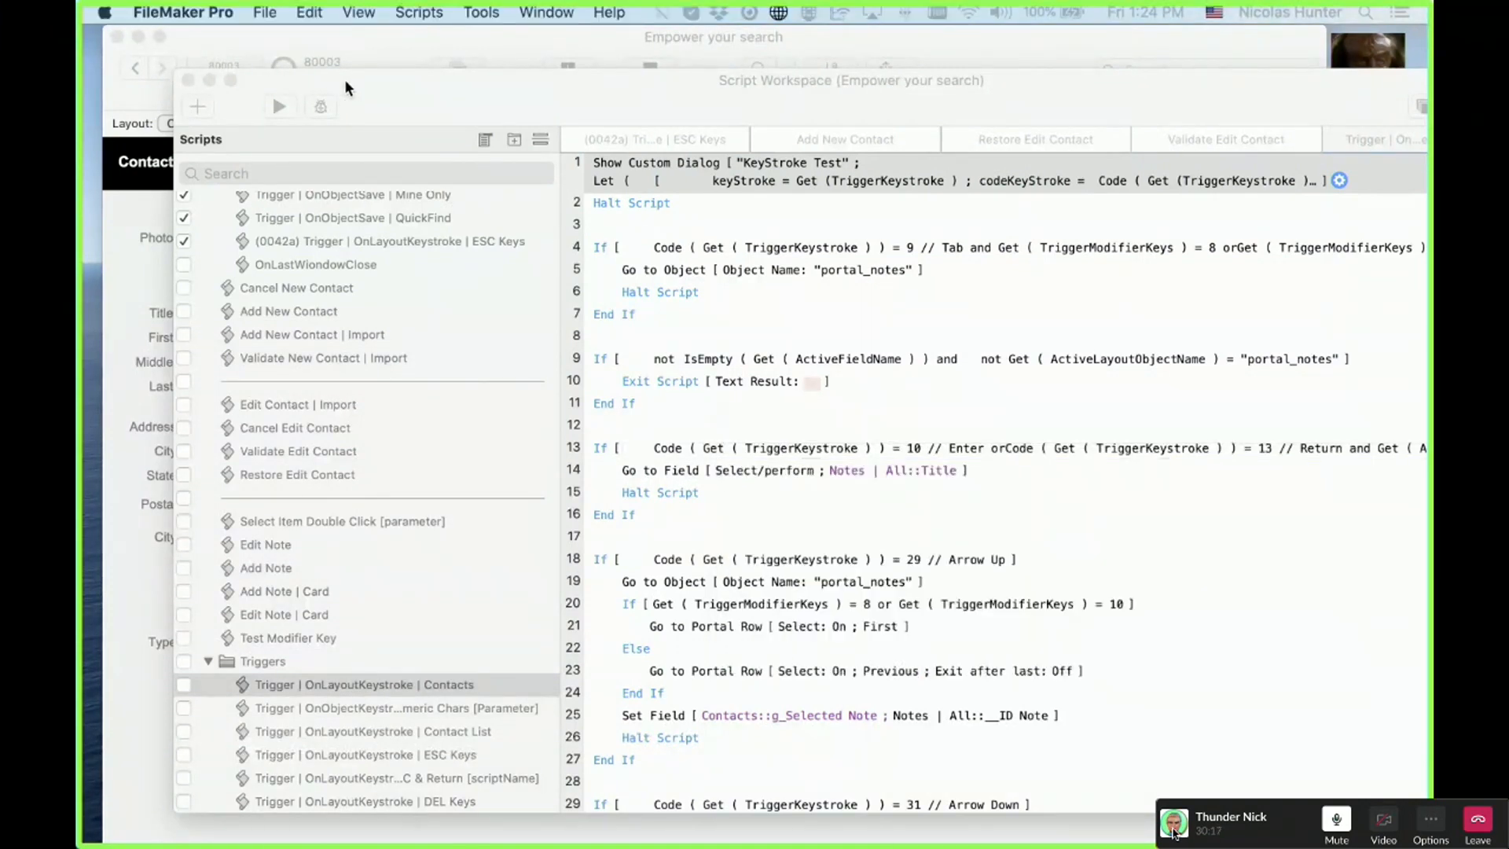
left_click(345, 79)
left_click_drag(345, 79, 446, 129)
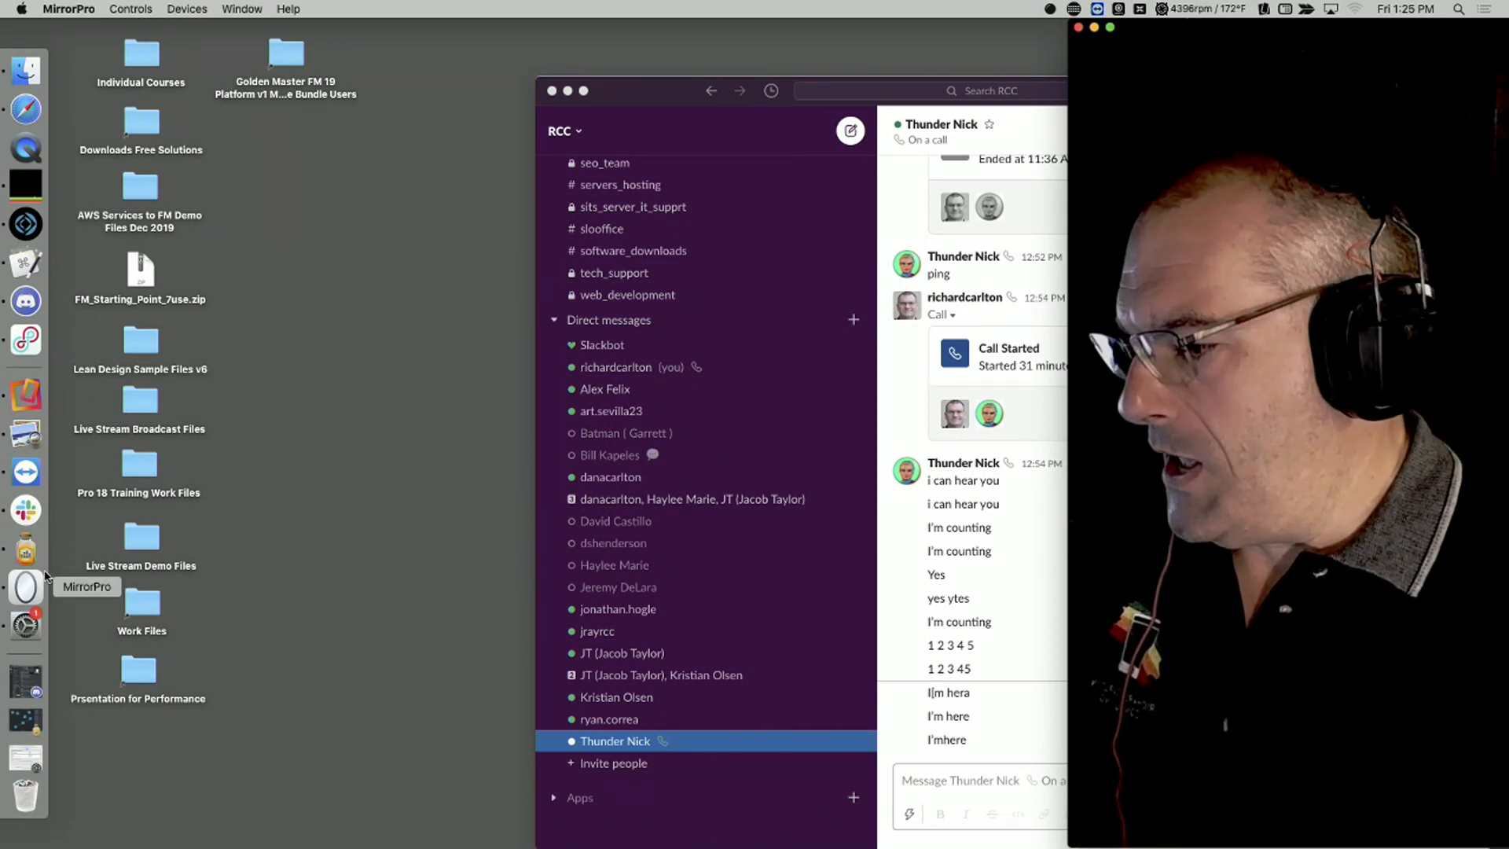
Step: Bring Slack forward and open the ongoing call's screen-share window from the Window menu
left_click(26, 510)
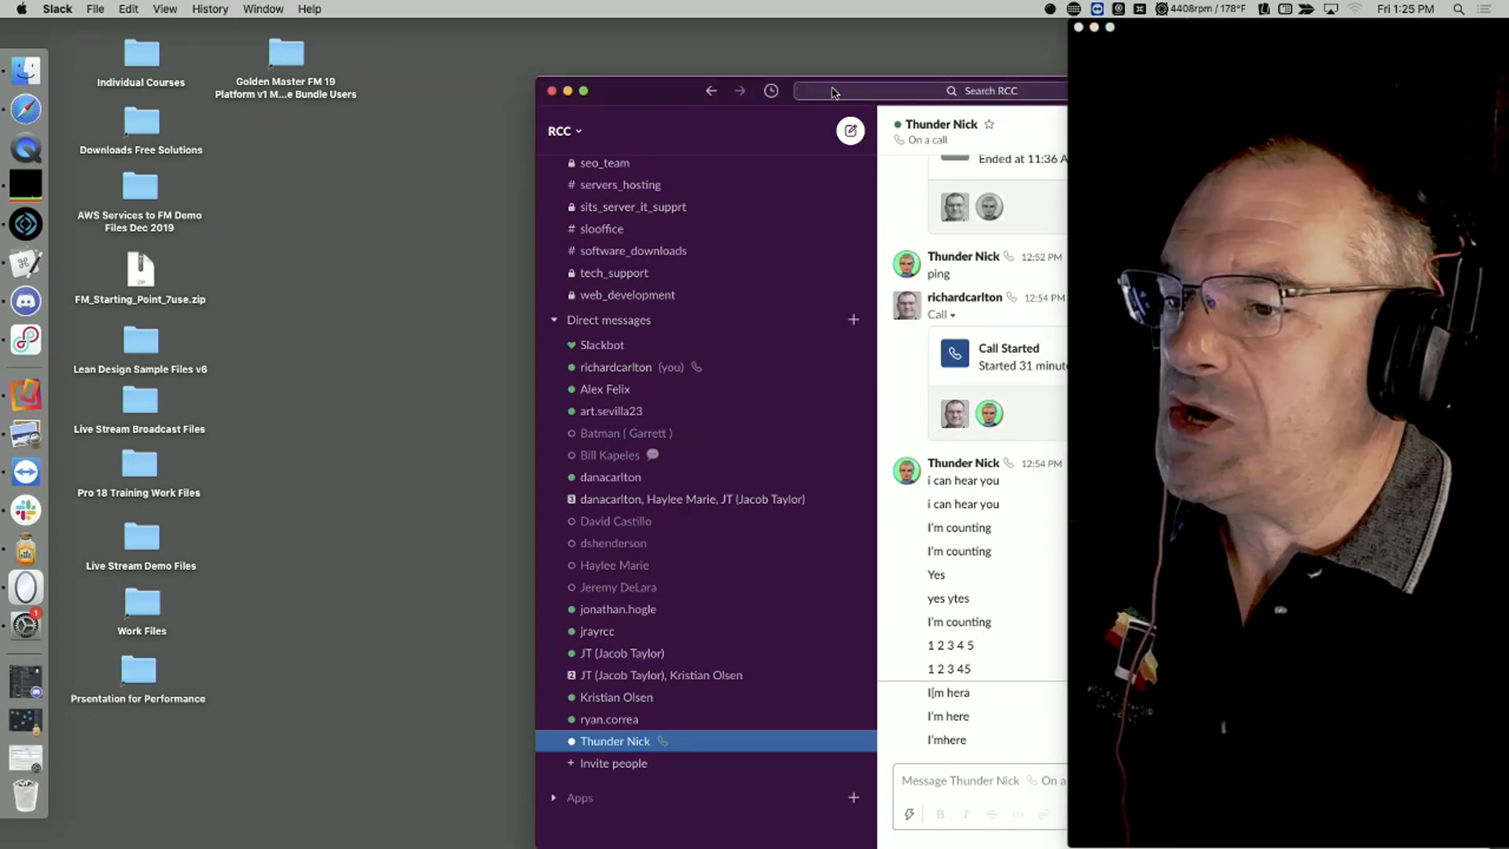
left_click_drag(714, 91, 526, 34)
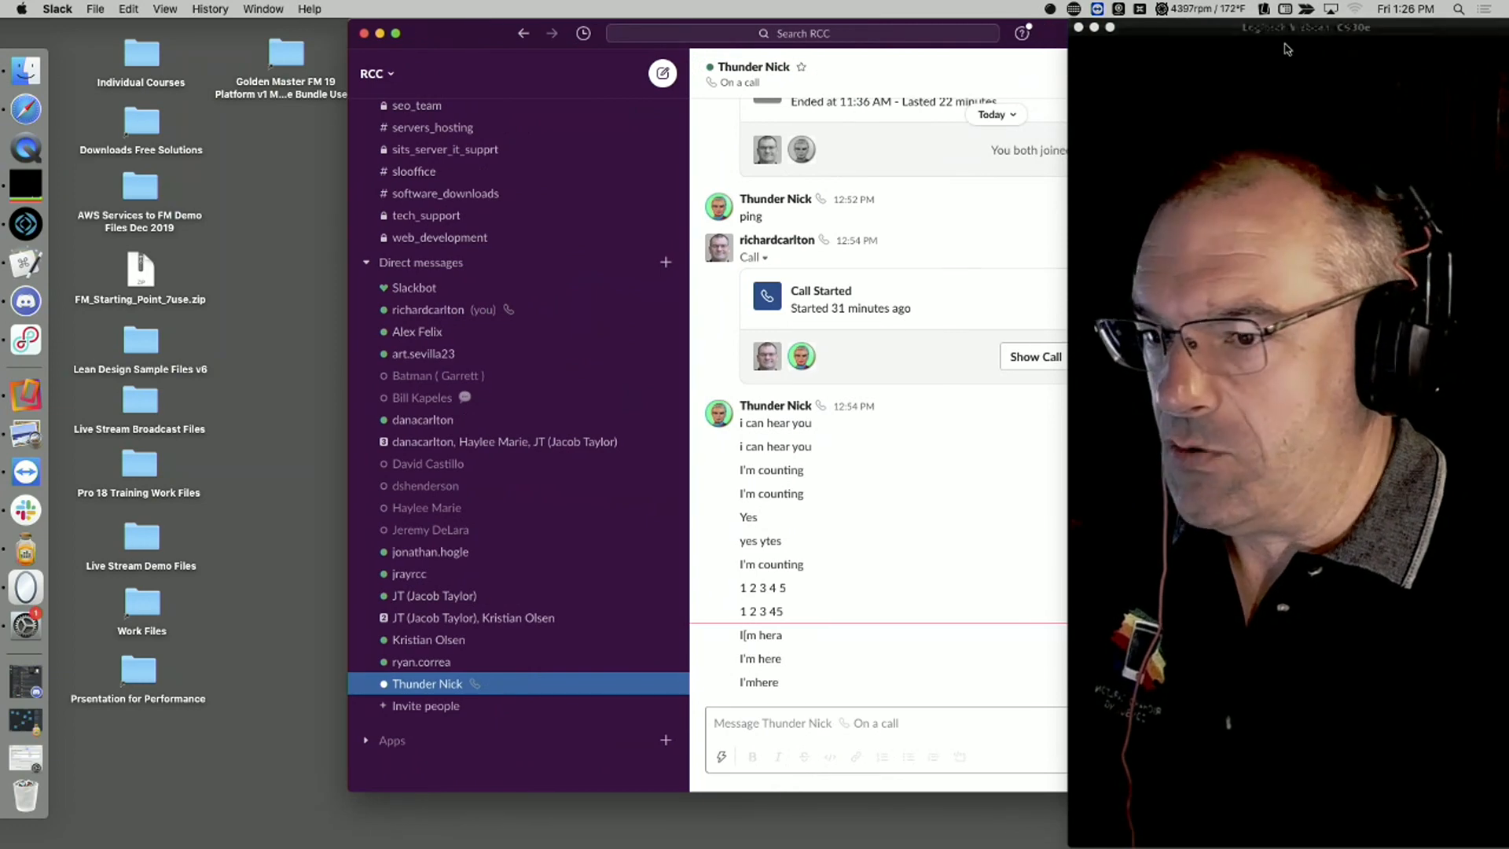
left_click_drag(1255, 31, 1504, 324)
left_click(1153, 198)
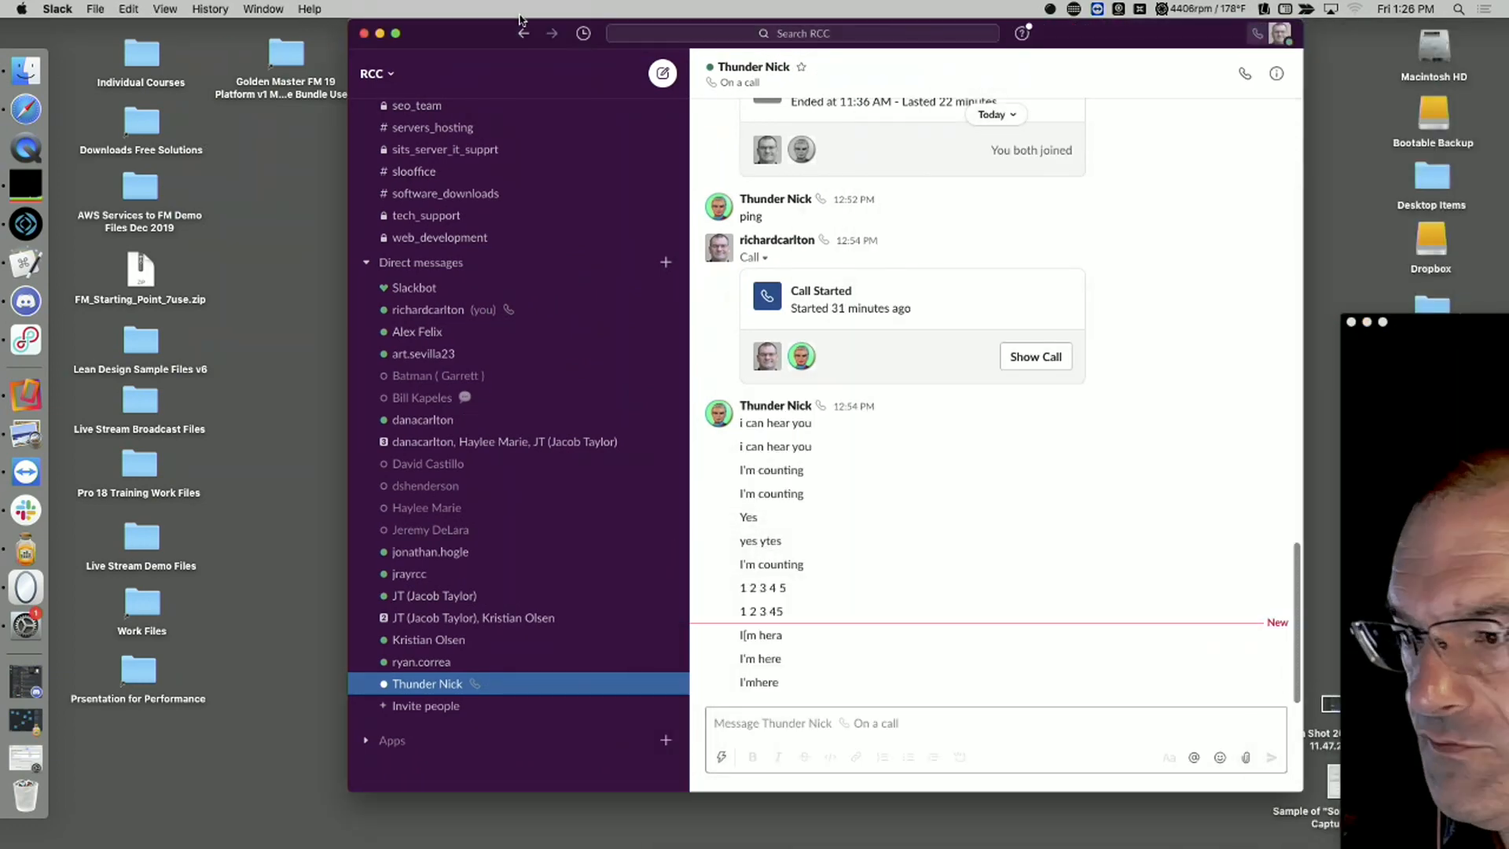
left_click(265, 8)
left_click(315, 170)
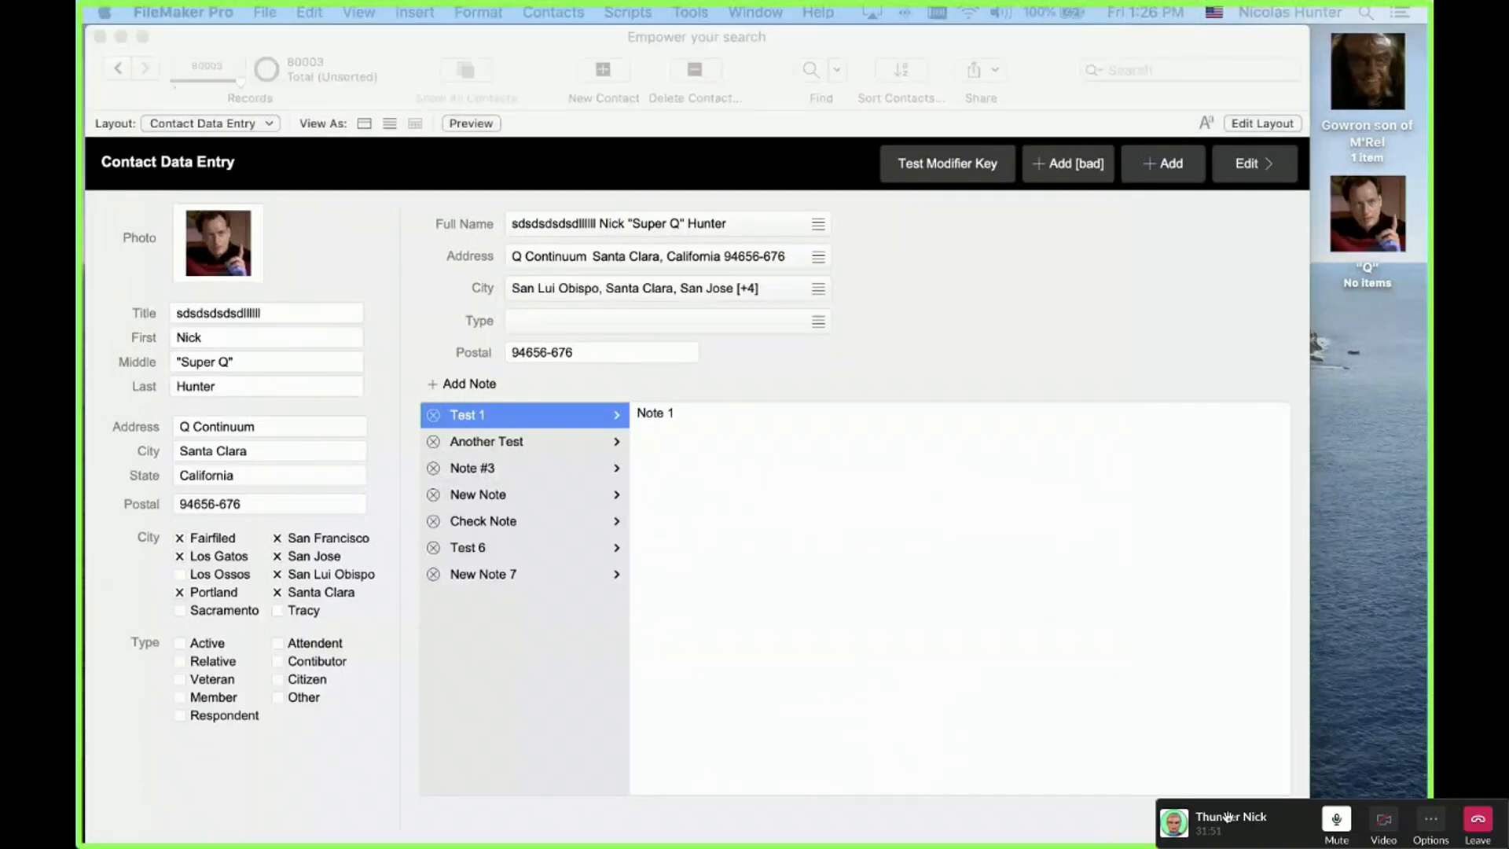
Step: Take the call window out of full screen and arrange it beside the webcam and mini preview
left_click_drag(1245, 829, 1245, 634)
mouse_move(155, 2)
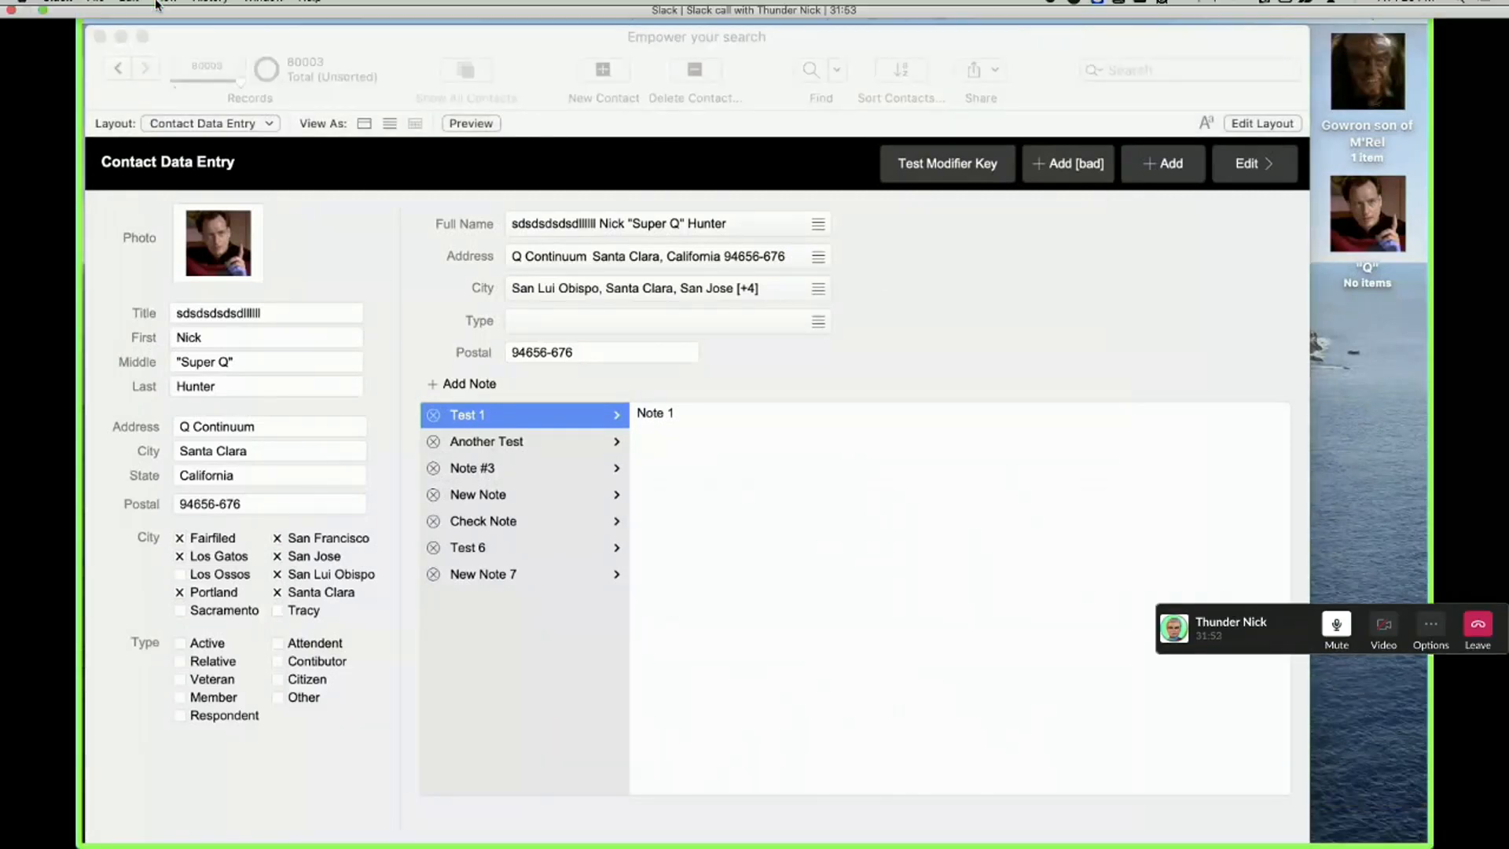
left_click(45, 28)
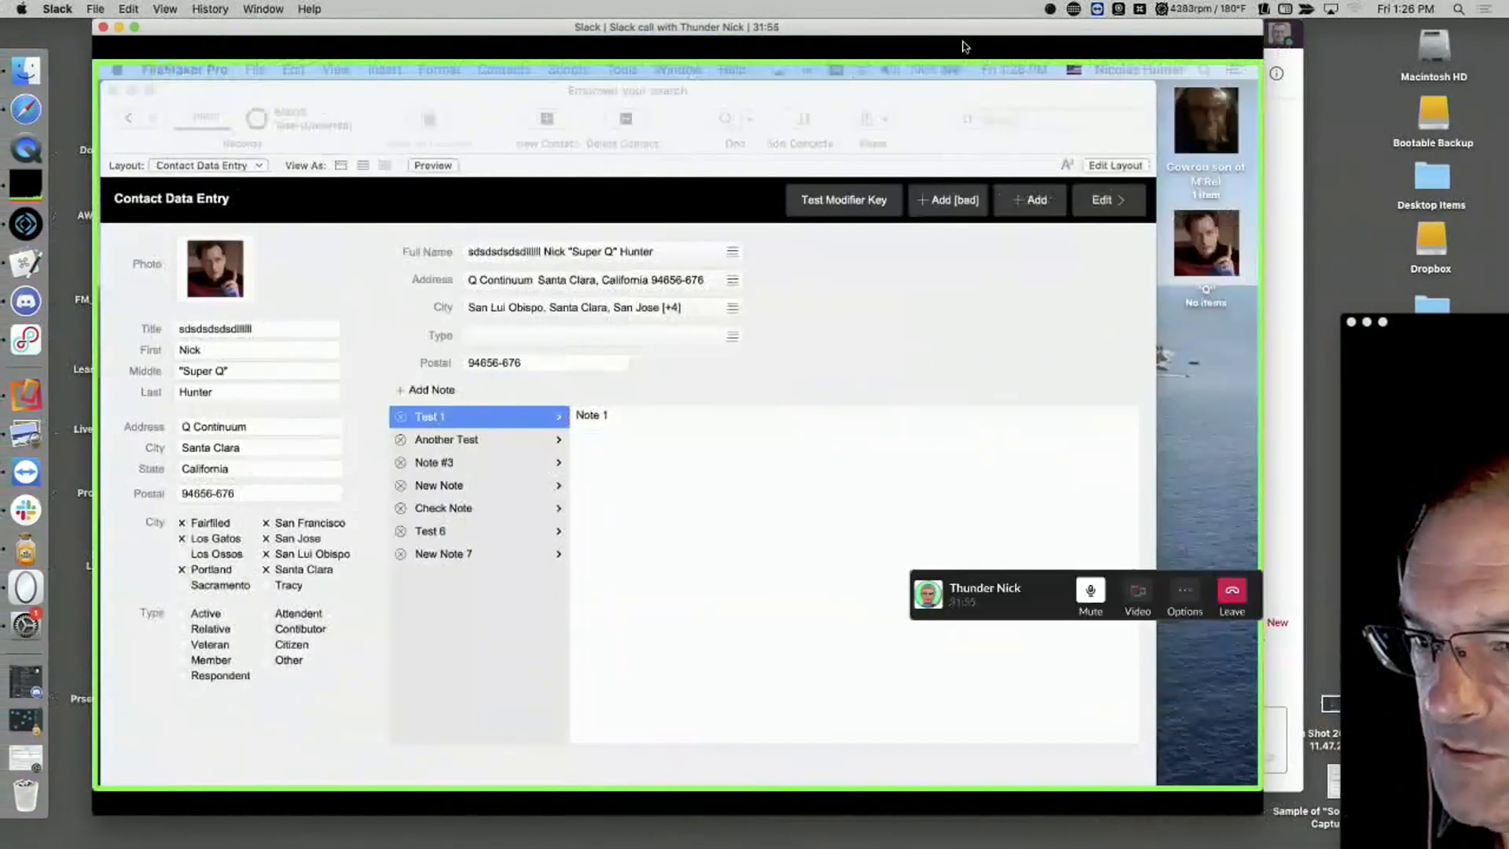
left_click_drag(893, 46, 847, 46)
left_click_drag(1426, 322, 1246, 28)
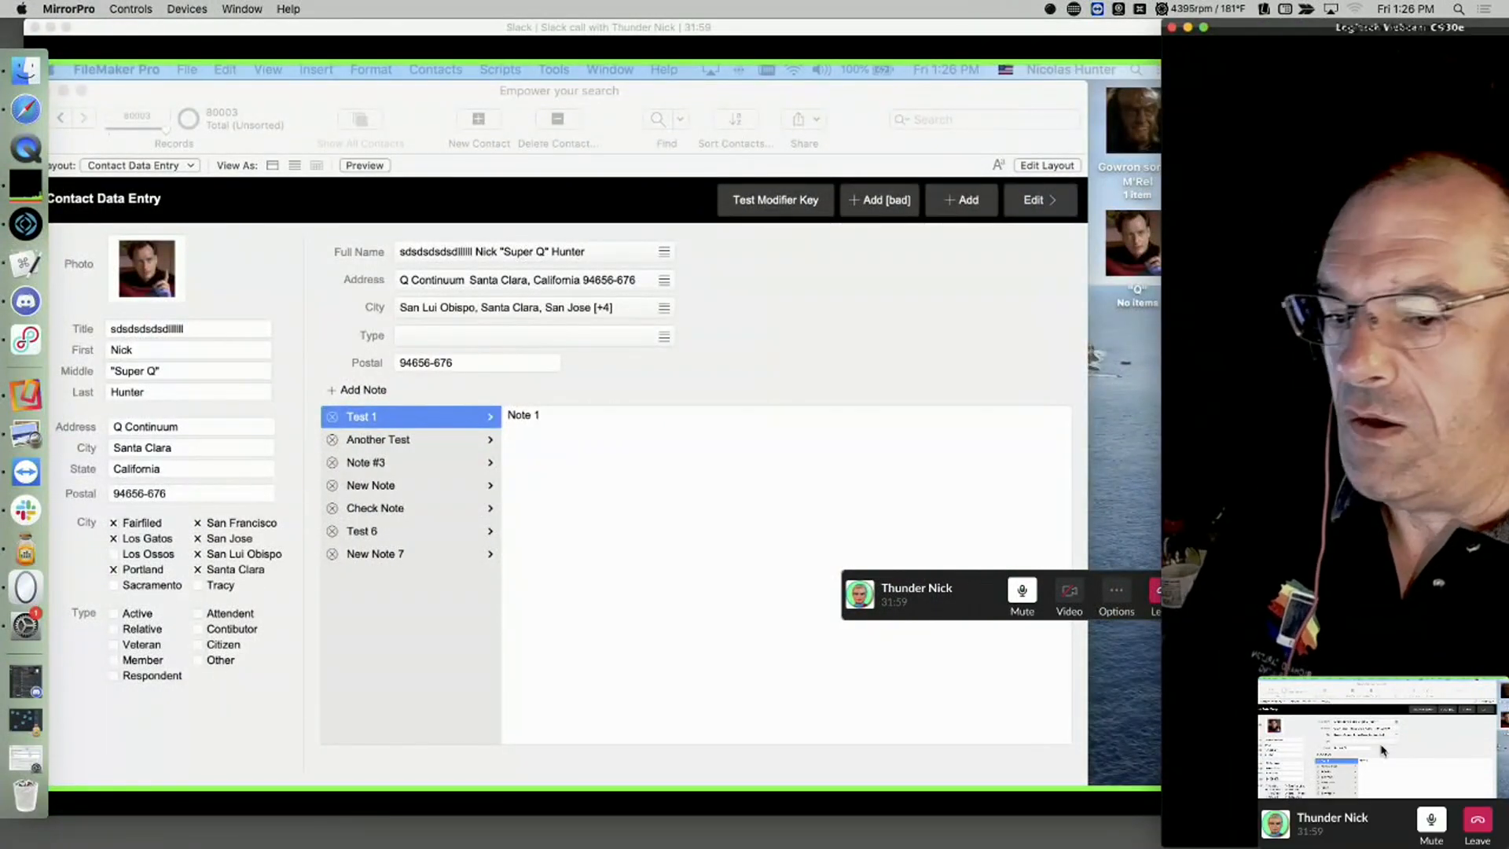
left_click_drag(1372, 691, 892, 825)
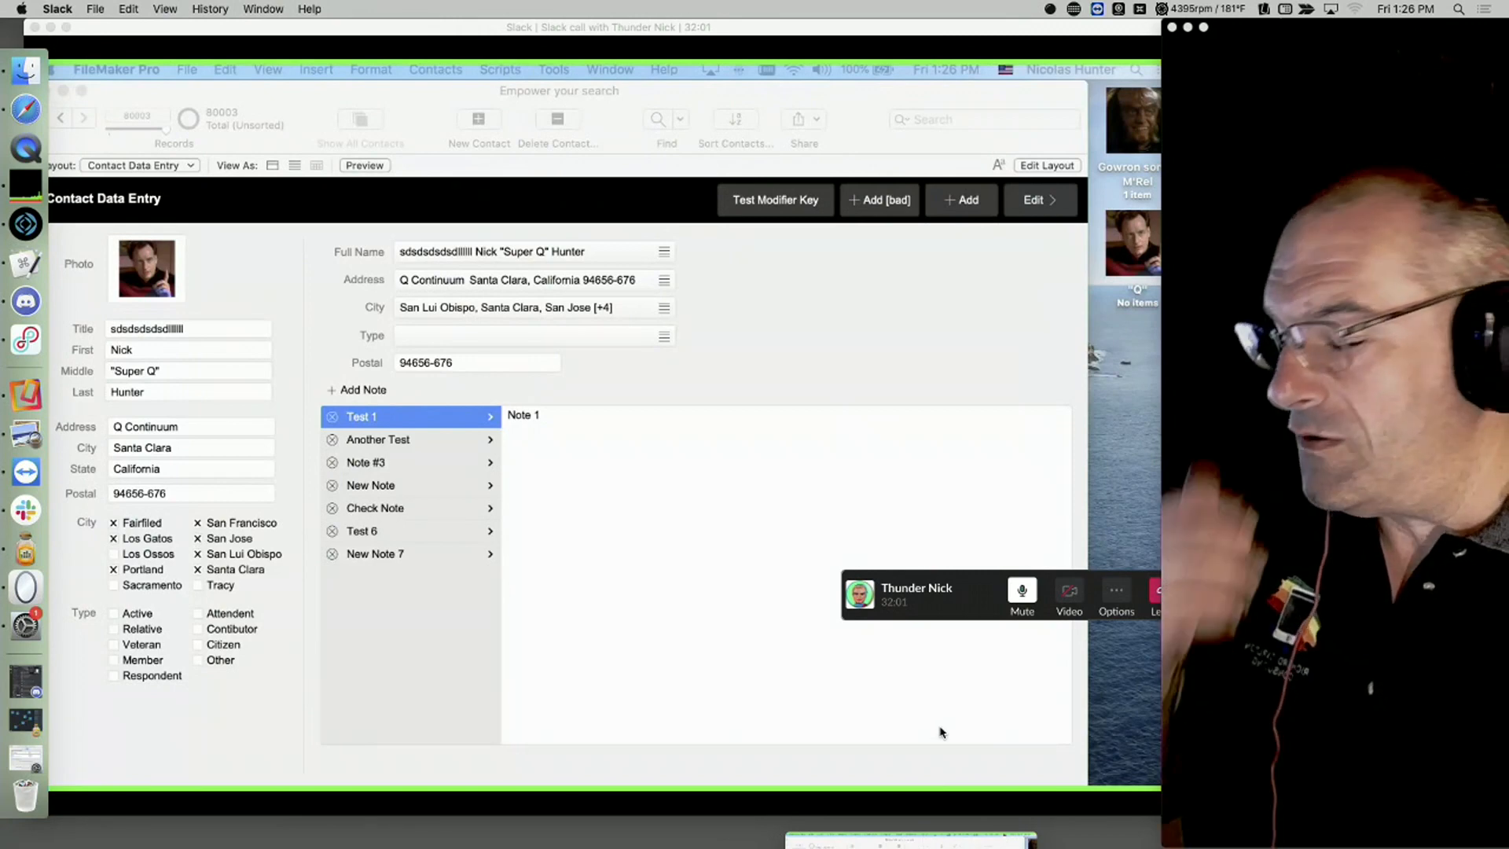
left_click(819, 384)
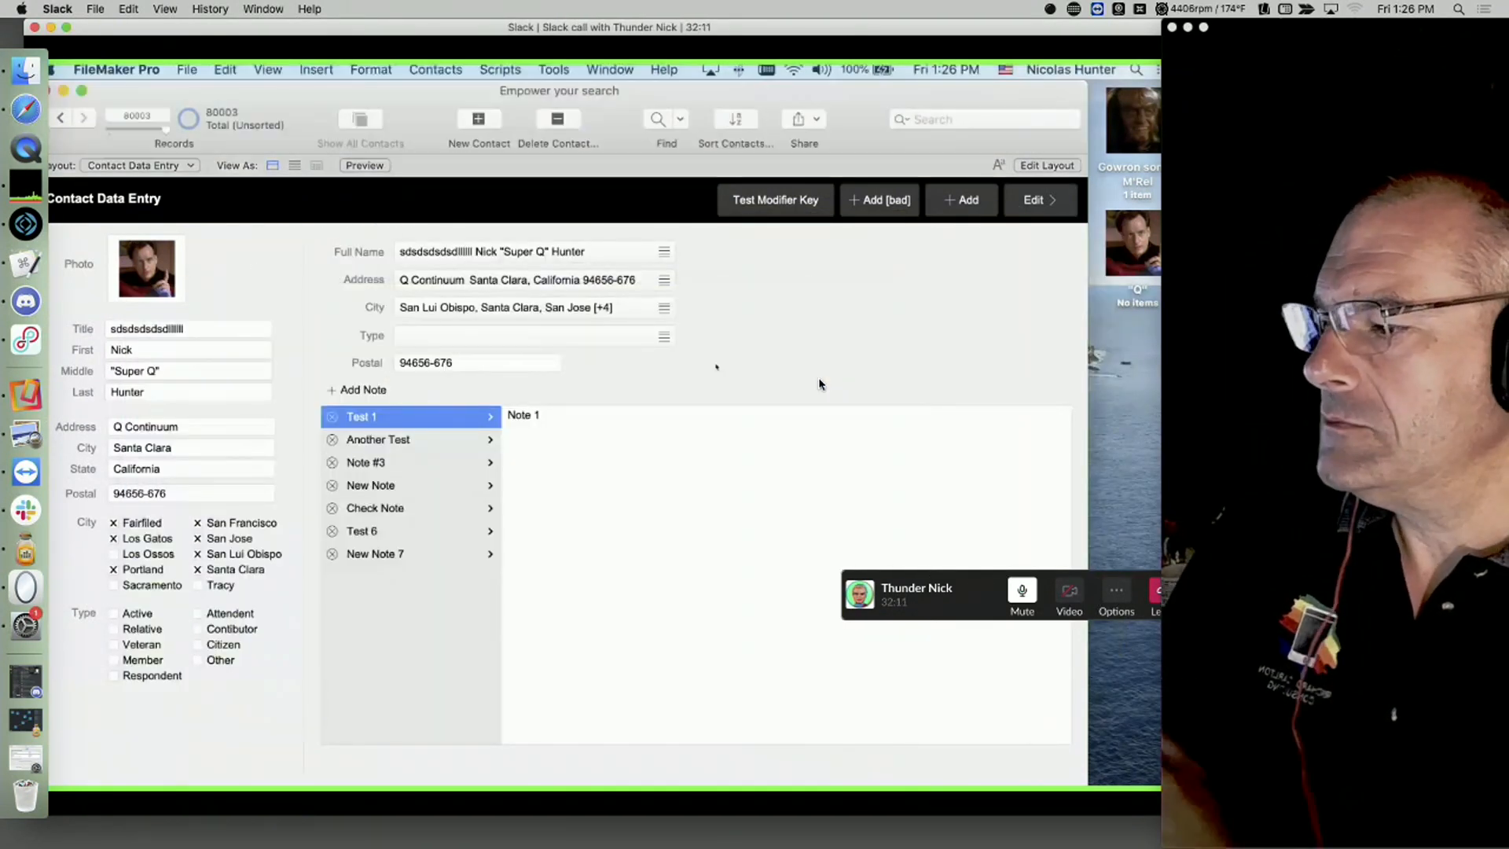
Step: Lower the upper Volume block from 69 to 54 and move the New Blank Session copy 17 window away
left_click(26, 554)
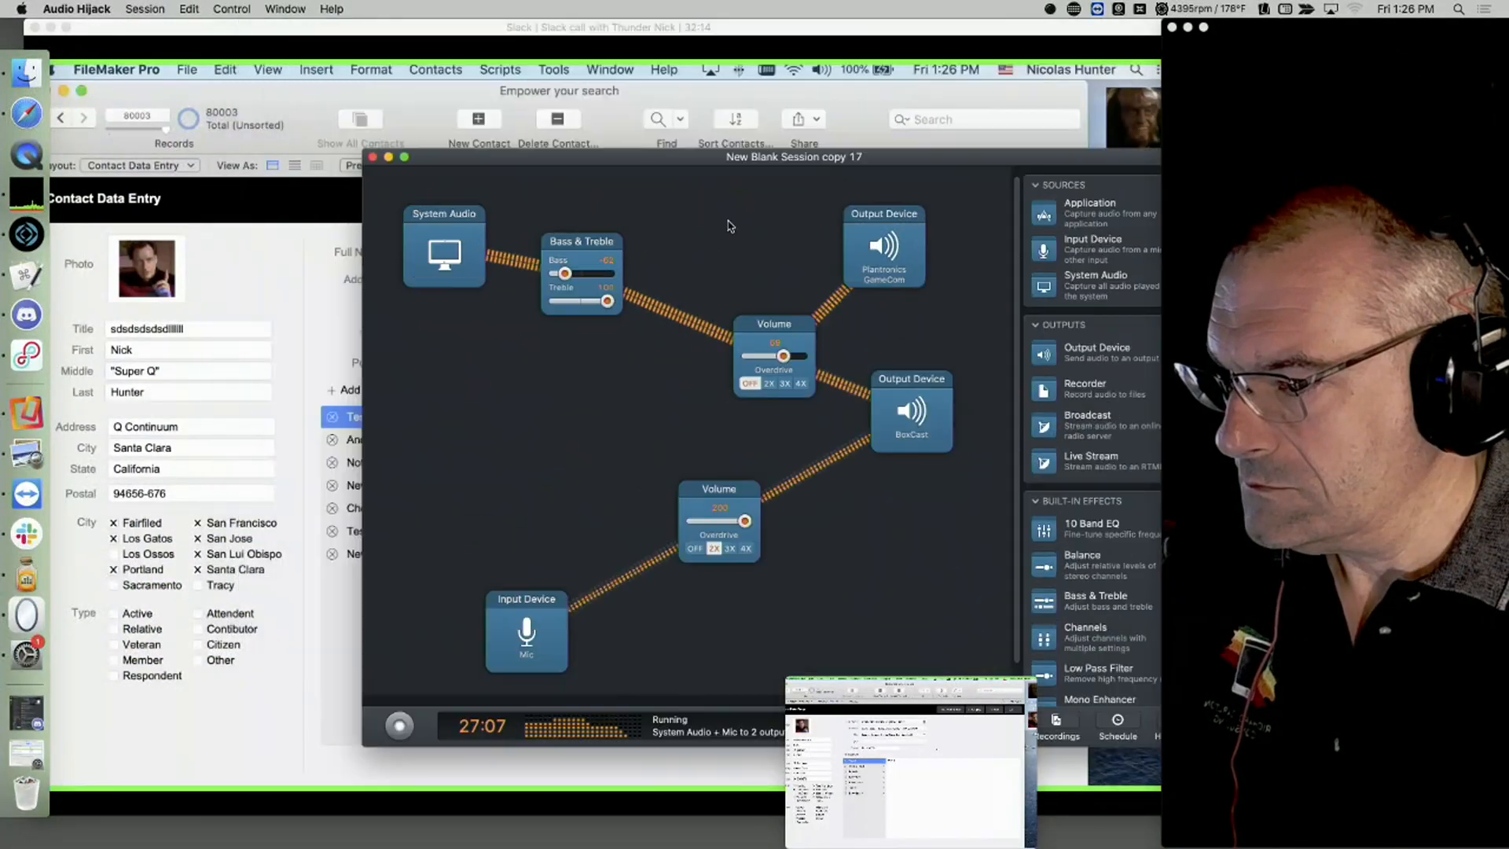
left_click_drag(729, 157, 774, 368)
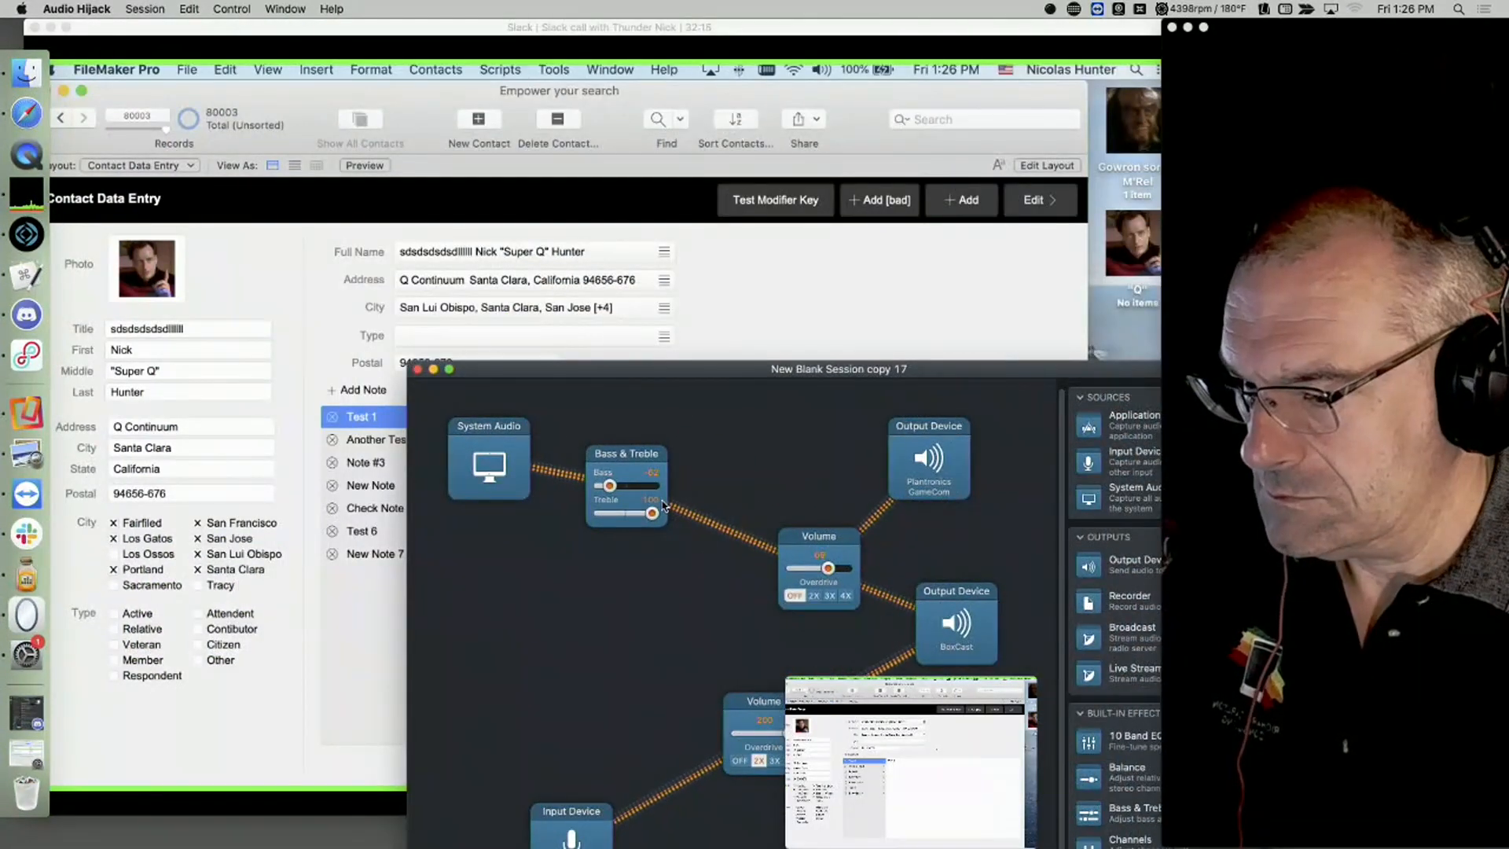
left_click_drag(829, 568, 820, 569)
left_click_drag(796, 364, 615, 833)
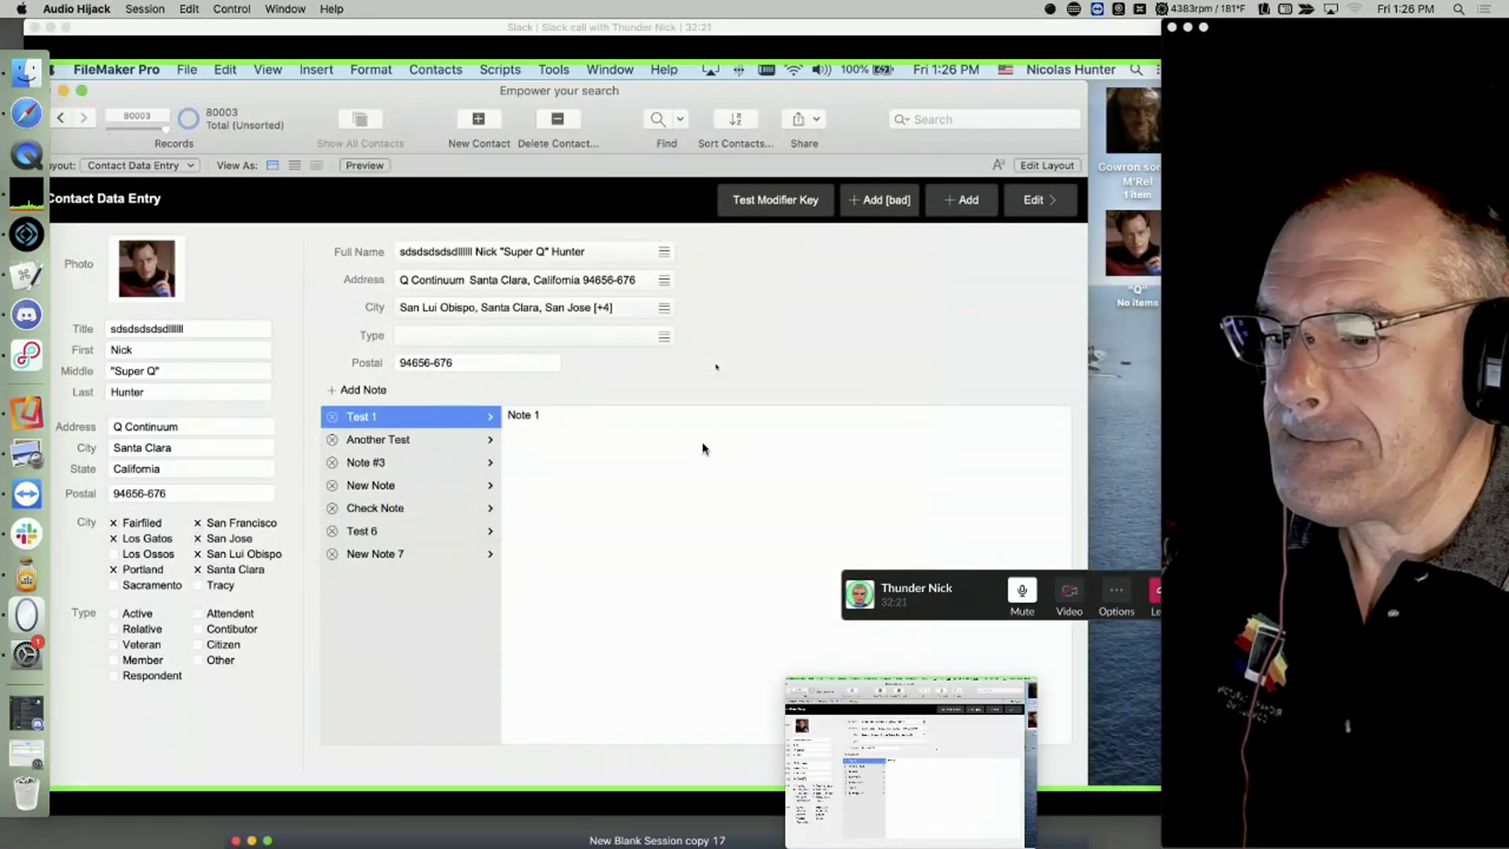
left_click(833, 285)
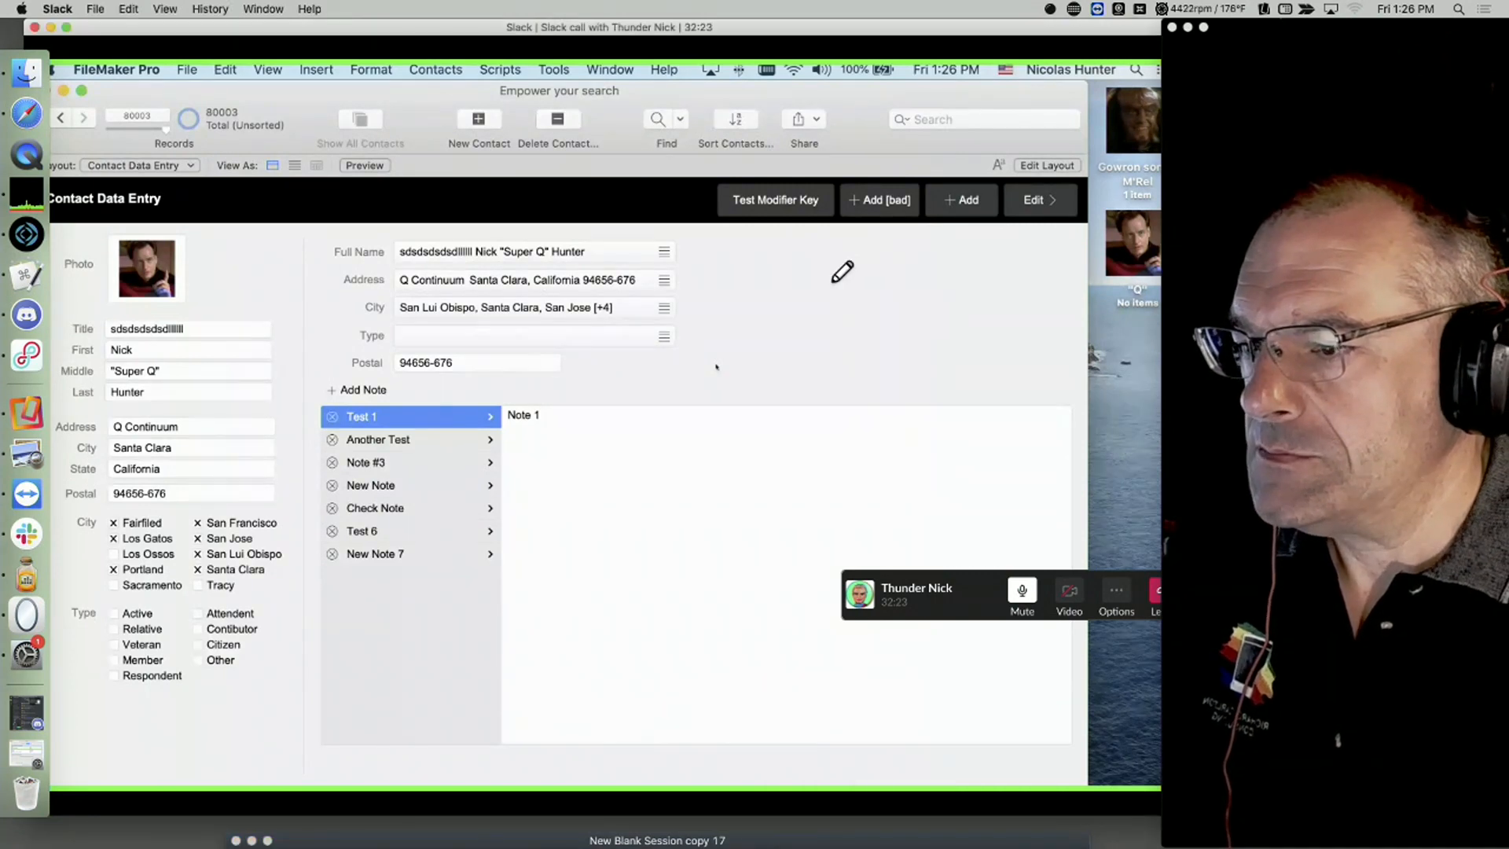
Step: Return the call window to full screen and move the call control panel to the bottom-right corner
left_click_drag(135, 28, 133, 27)
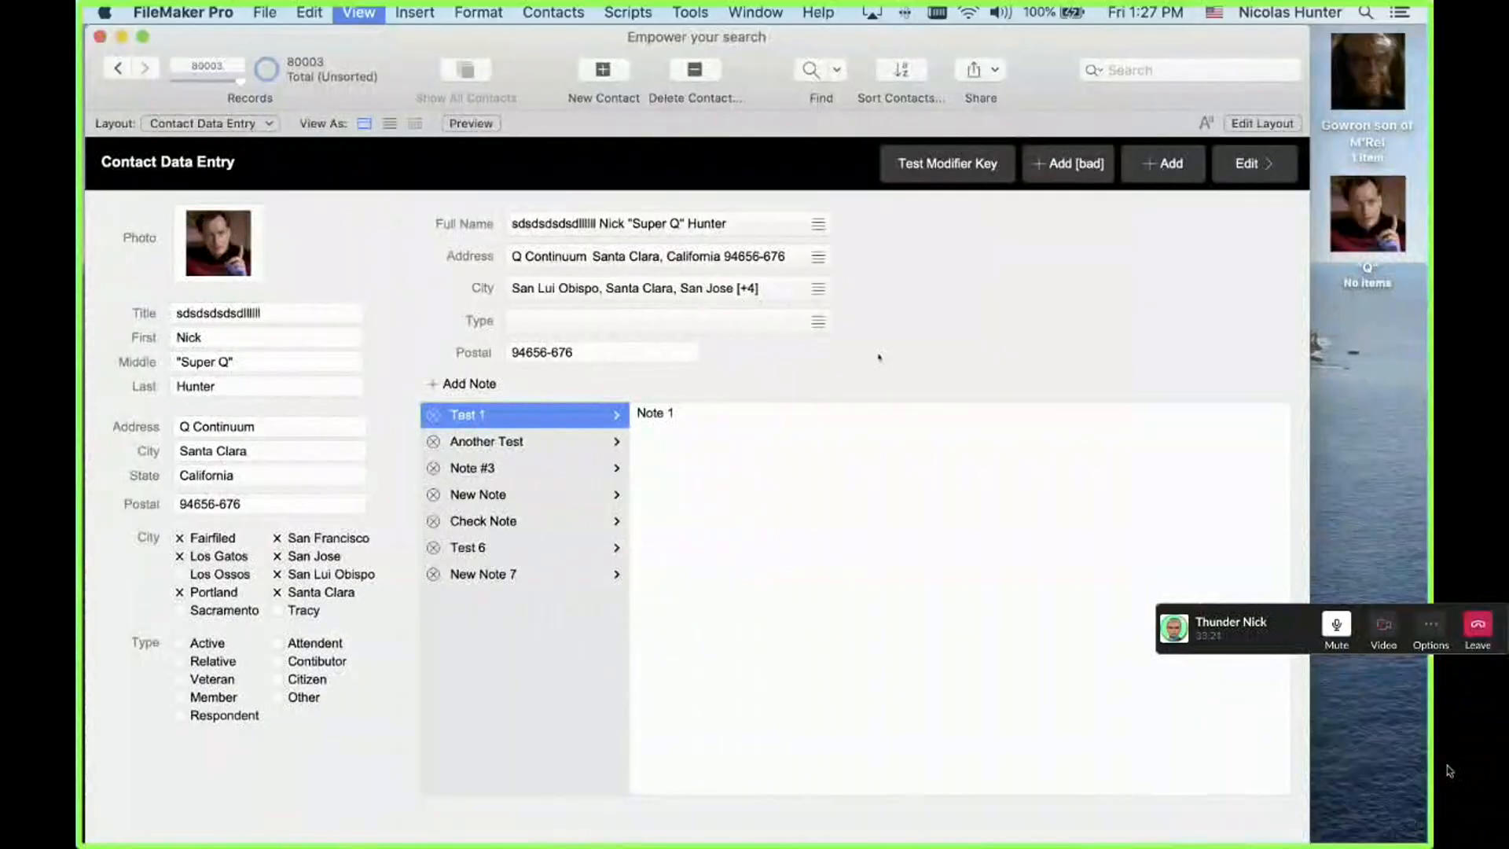
left_click_drag(1291, 627, 1504, 844)
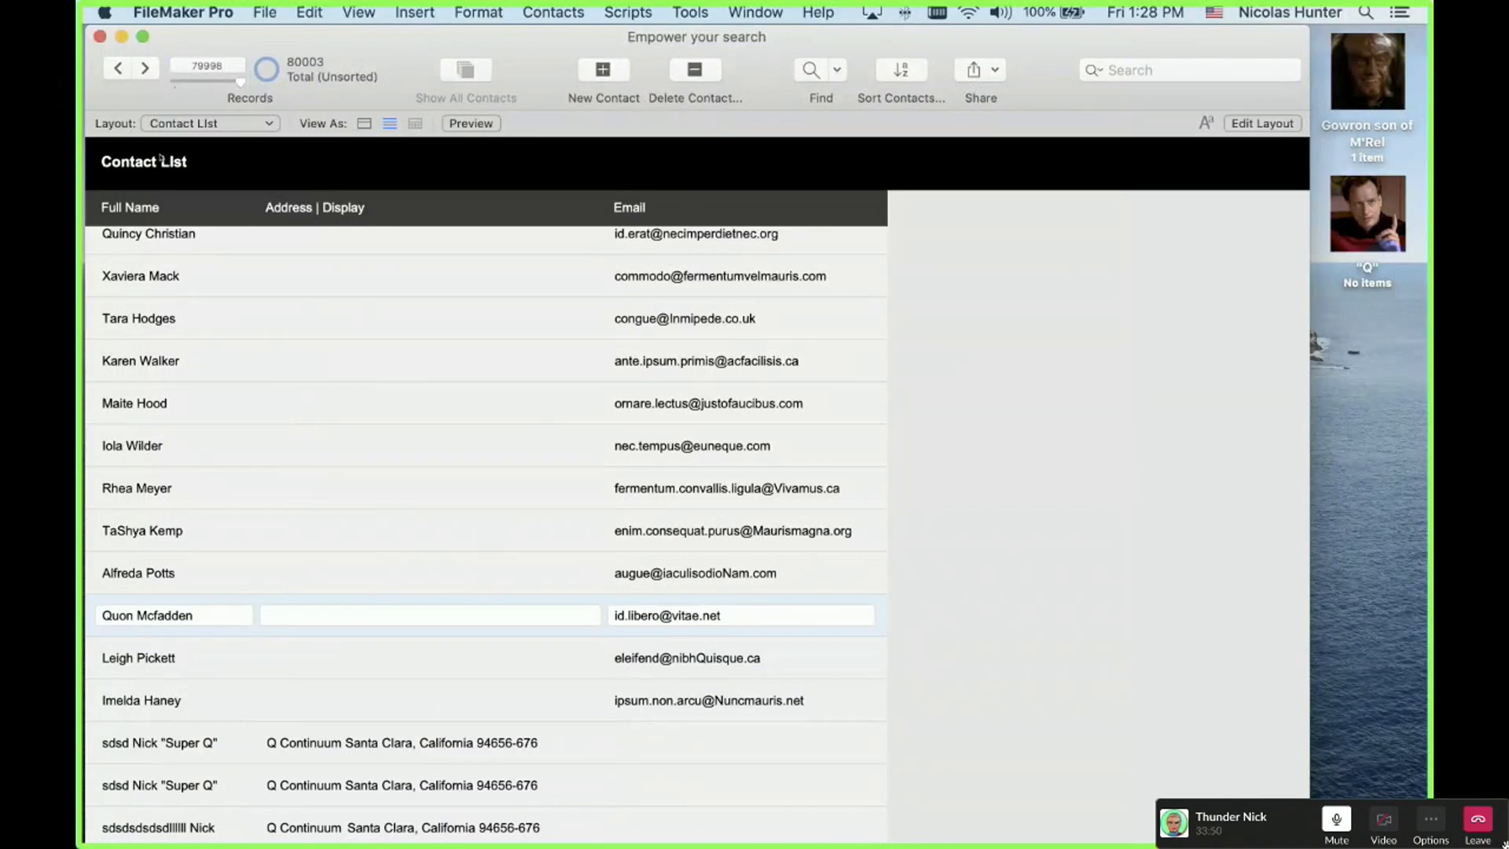
Step: On Contact Data Entry, run the keystroke test with arrow keys (codes 31, 30, 28, Capslock 2), then return to Contact List
left_click(364, 124)
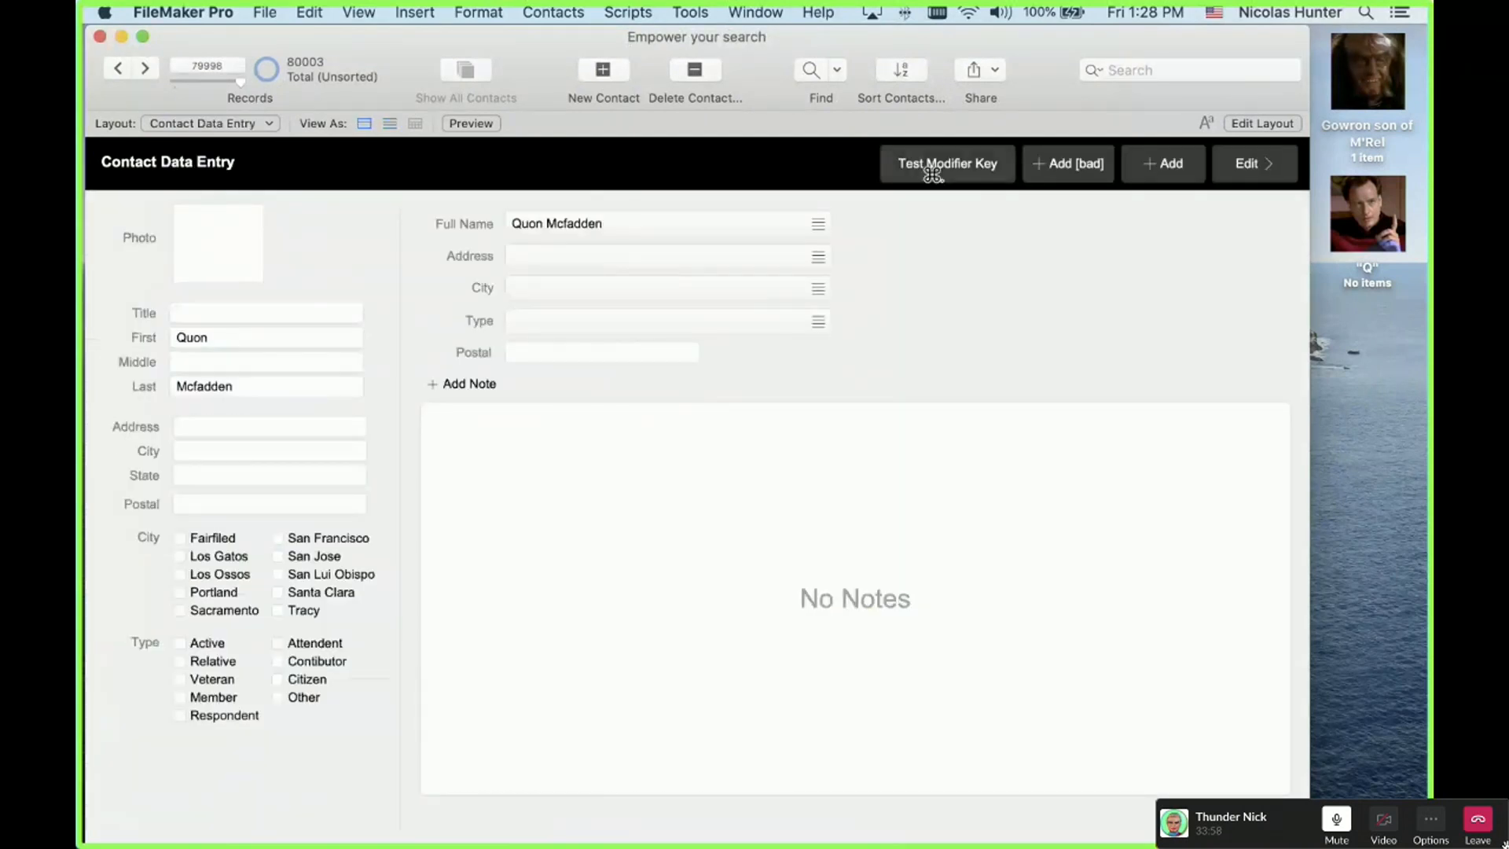
left_click(930, 170)
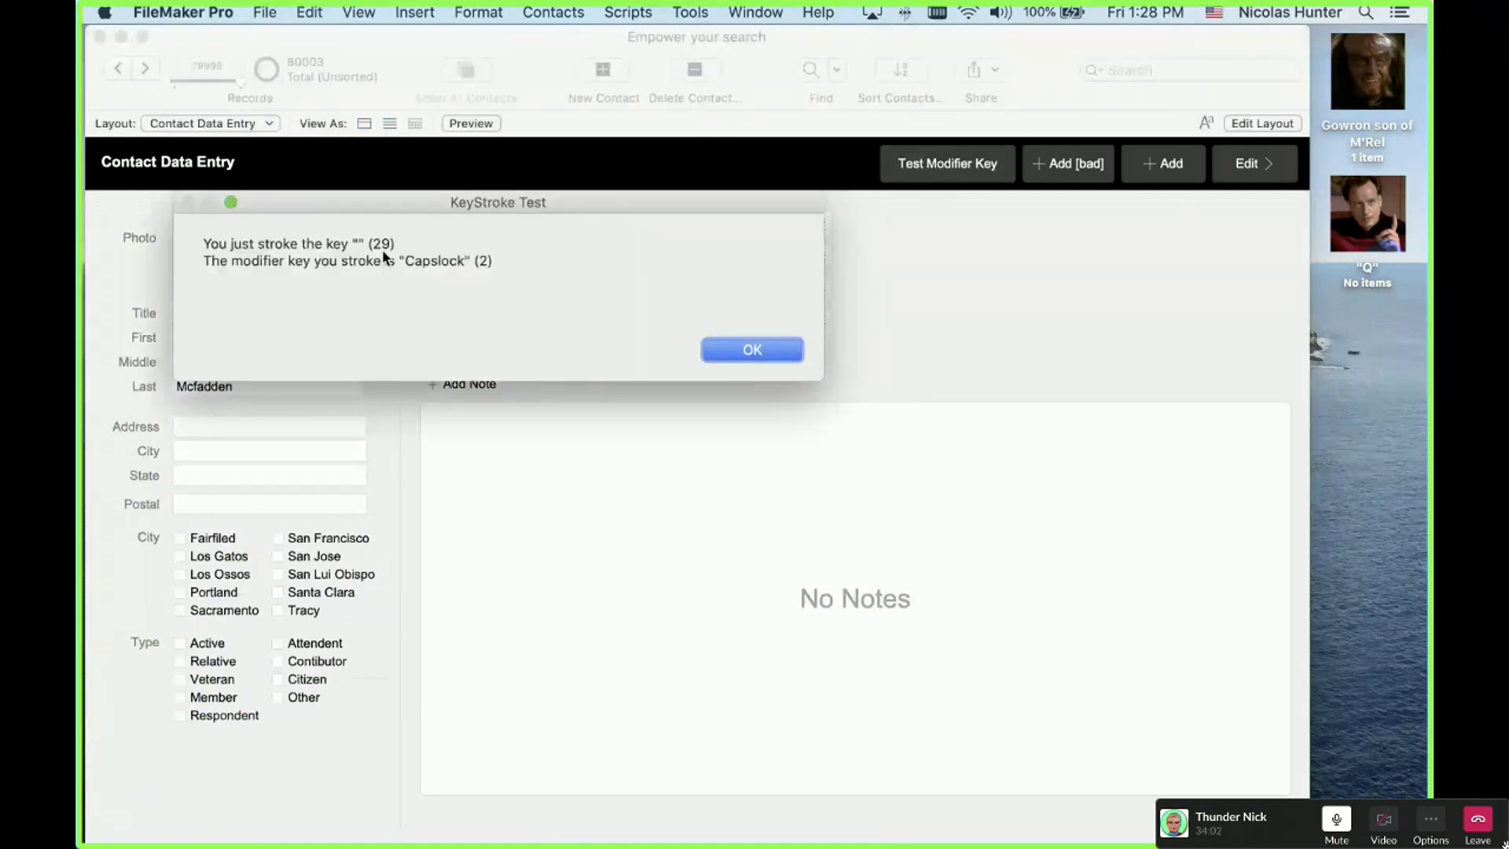
left_click(738, 348)
left_click(776, 358)
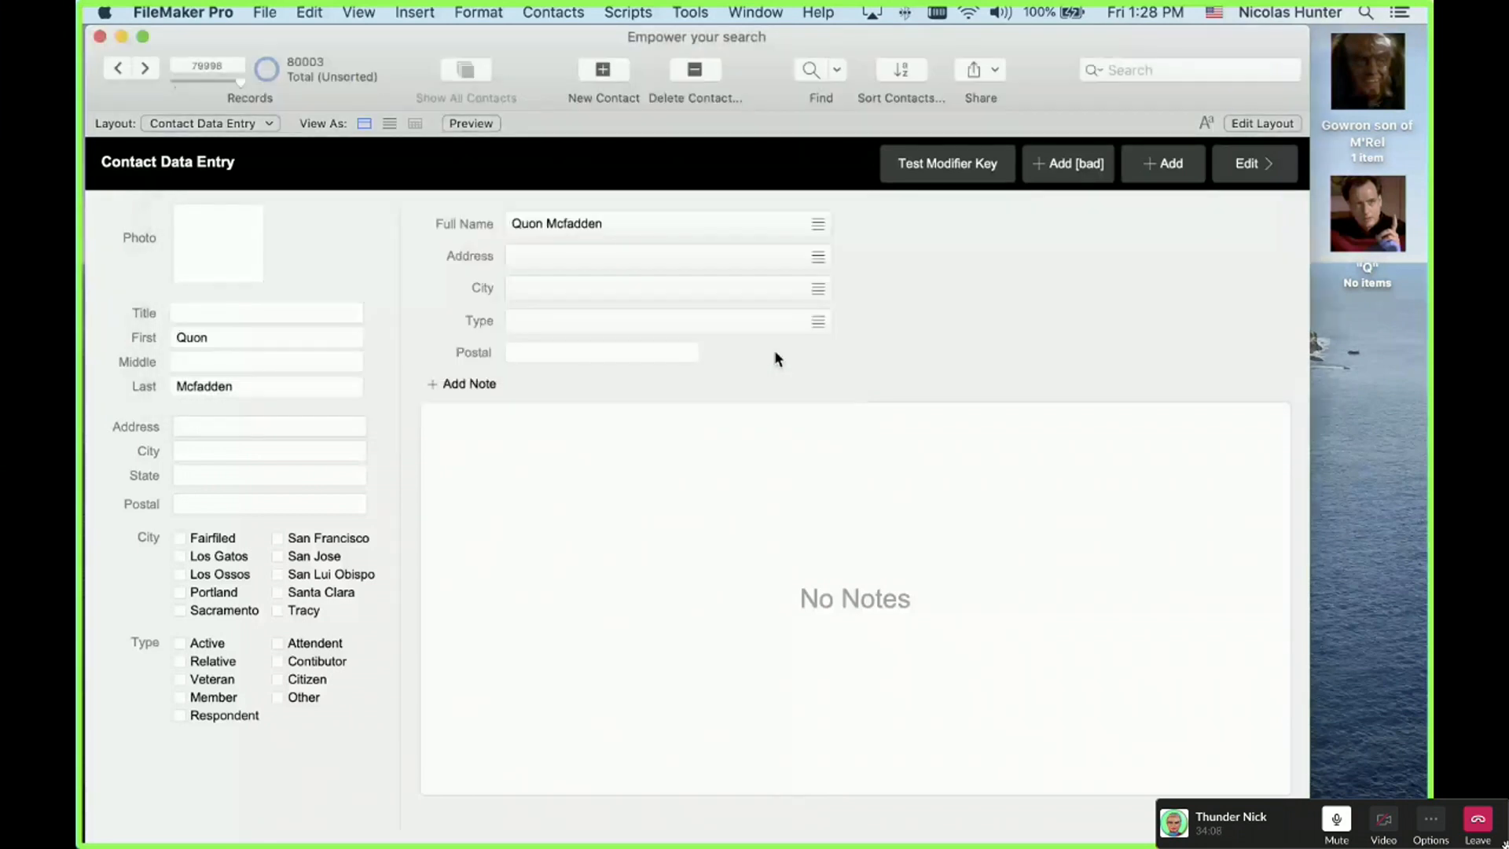
key("Up")
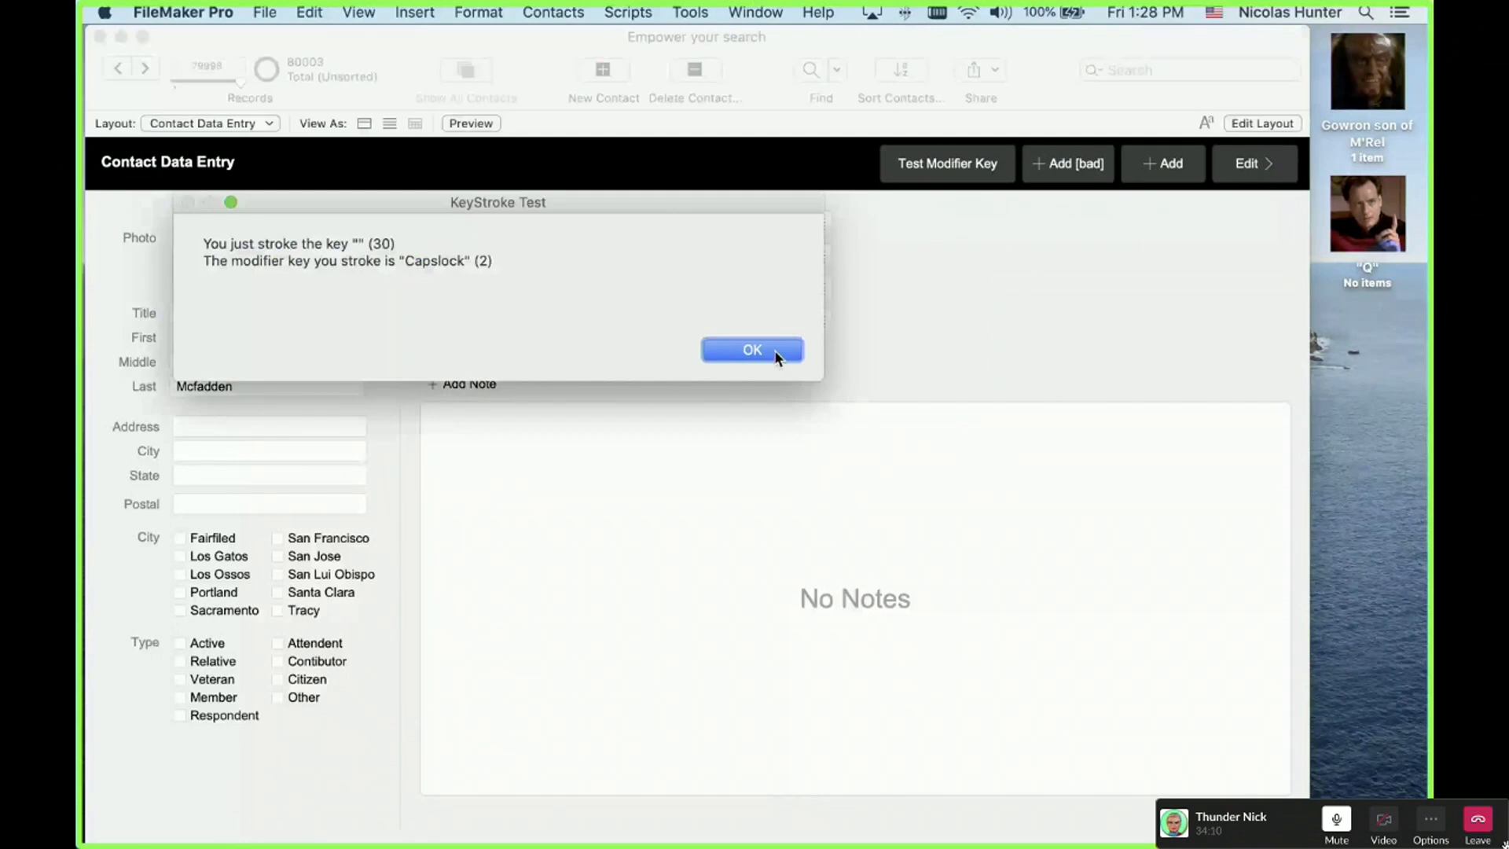
left_click(774, 350)
key("Left")
left_click(775, 351)
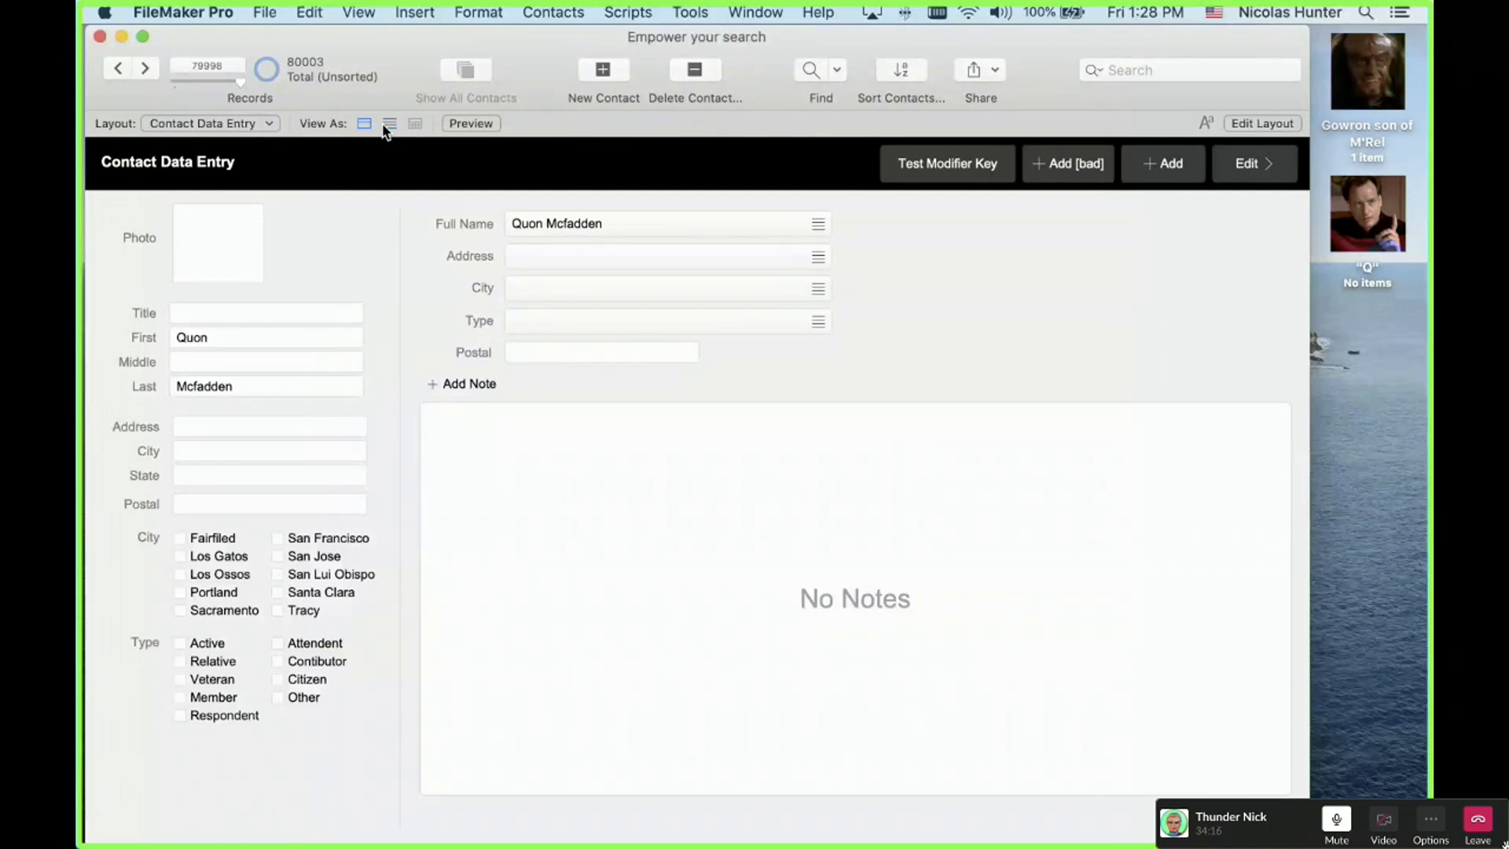
left_click(384, 125)
key("ctrl+Up")
key("ctrl+Up")
key("ctrl+Up")
key("ctrl+Up")
key("ctrl+Up")
key("ctrl+Up")
key("ctrl+Up")
key("ctrl+Up")
key("ctrl+Up")
key("ctrl+Up")
key("ctrl+Up")
key("ctrl+Up")
key("ctrl+Up")
key("ctrl+Up")
key("ctrl+Up")
key("ctrl+Up")
key("ctrl+Up")
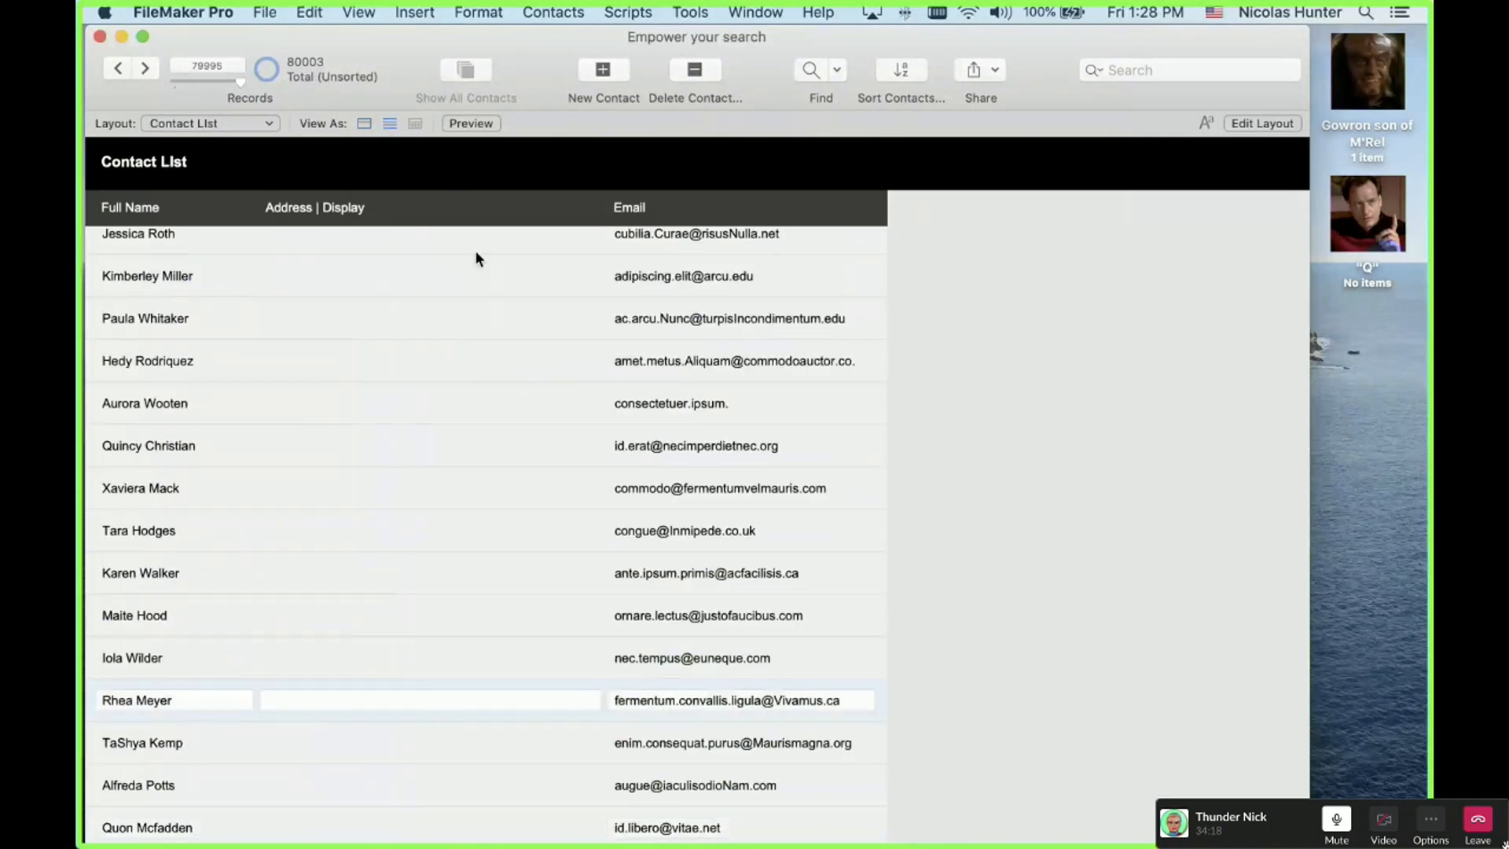
Step: Check Option symbols in the Keyboard Viewer, close it, and press Home to reach record 1 of 80003
key("ctrl+Down")
key("ctrl+Down")
key("ctrl+Down")
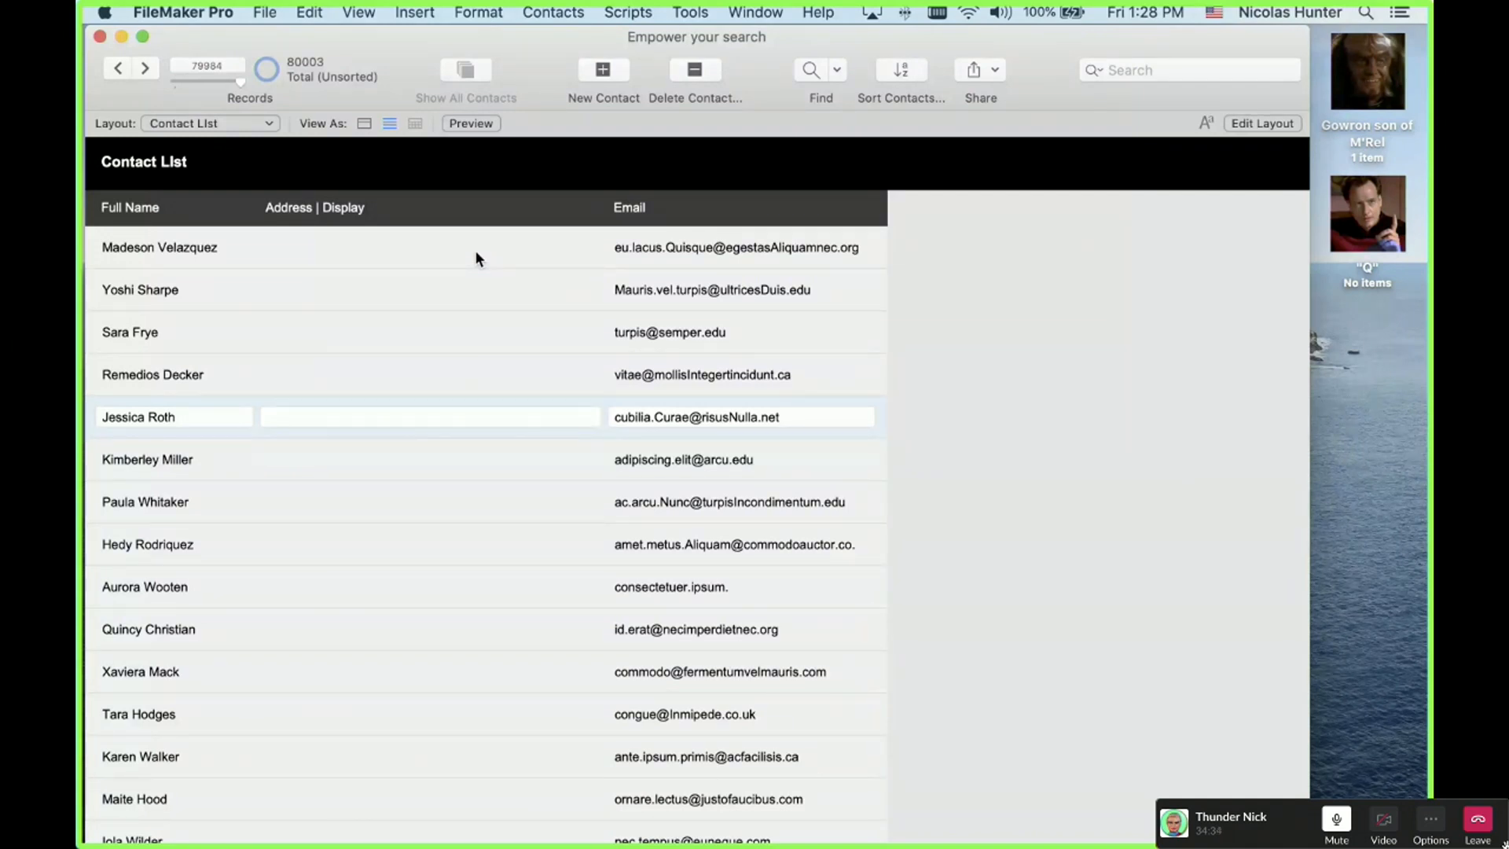
left_click(1196, 9)
left_click(1213, 10)
left_click(1212, 9)
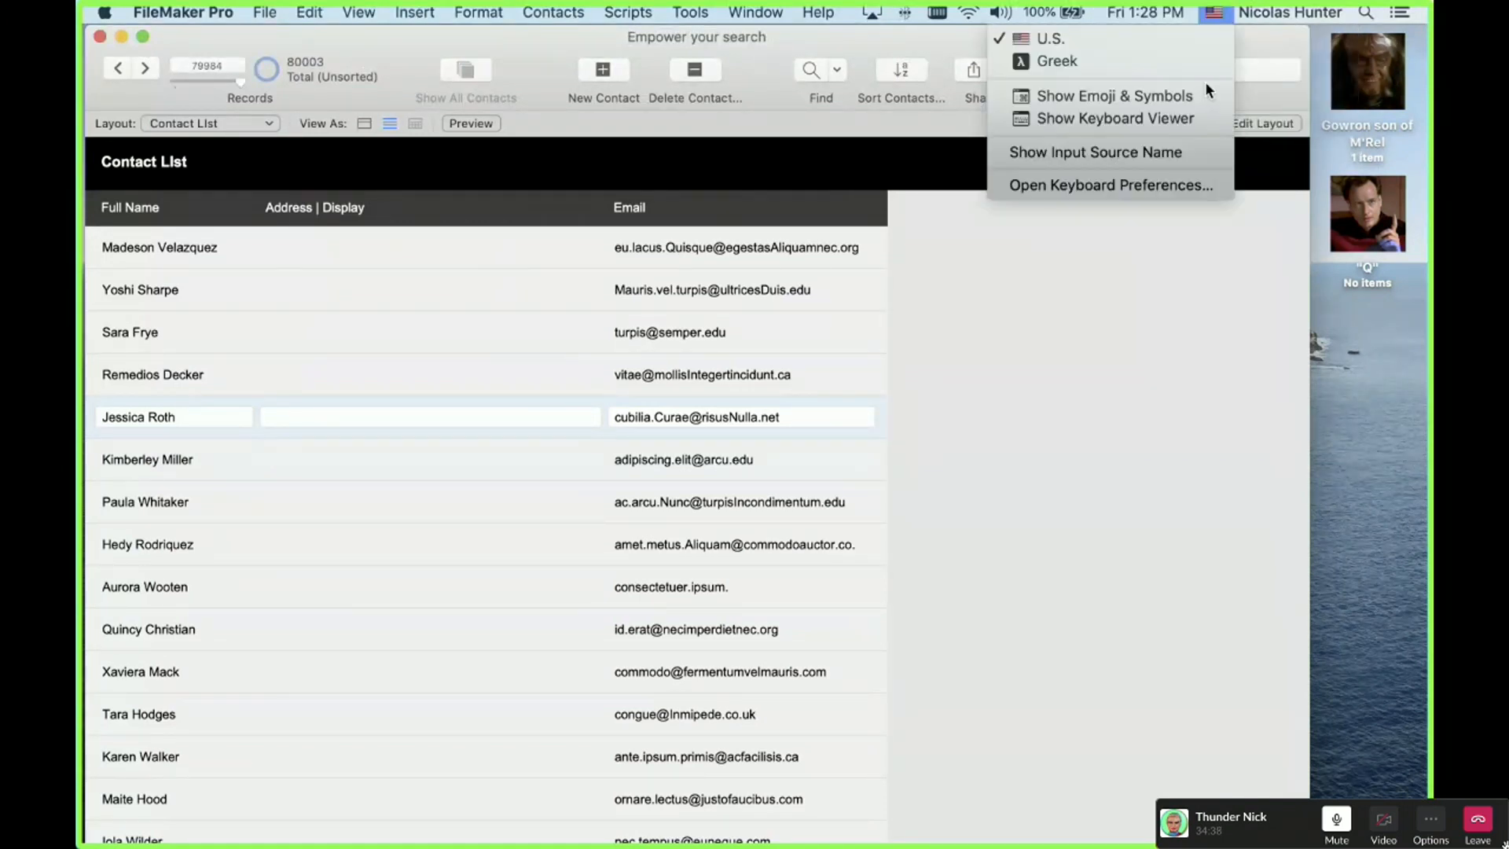
left_click(1204, 264)
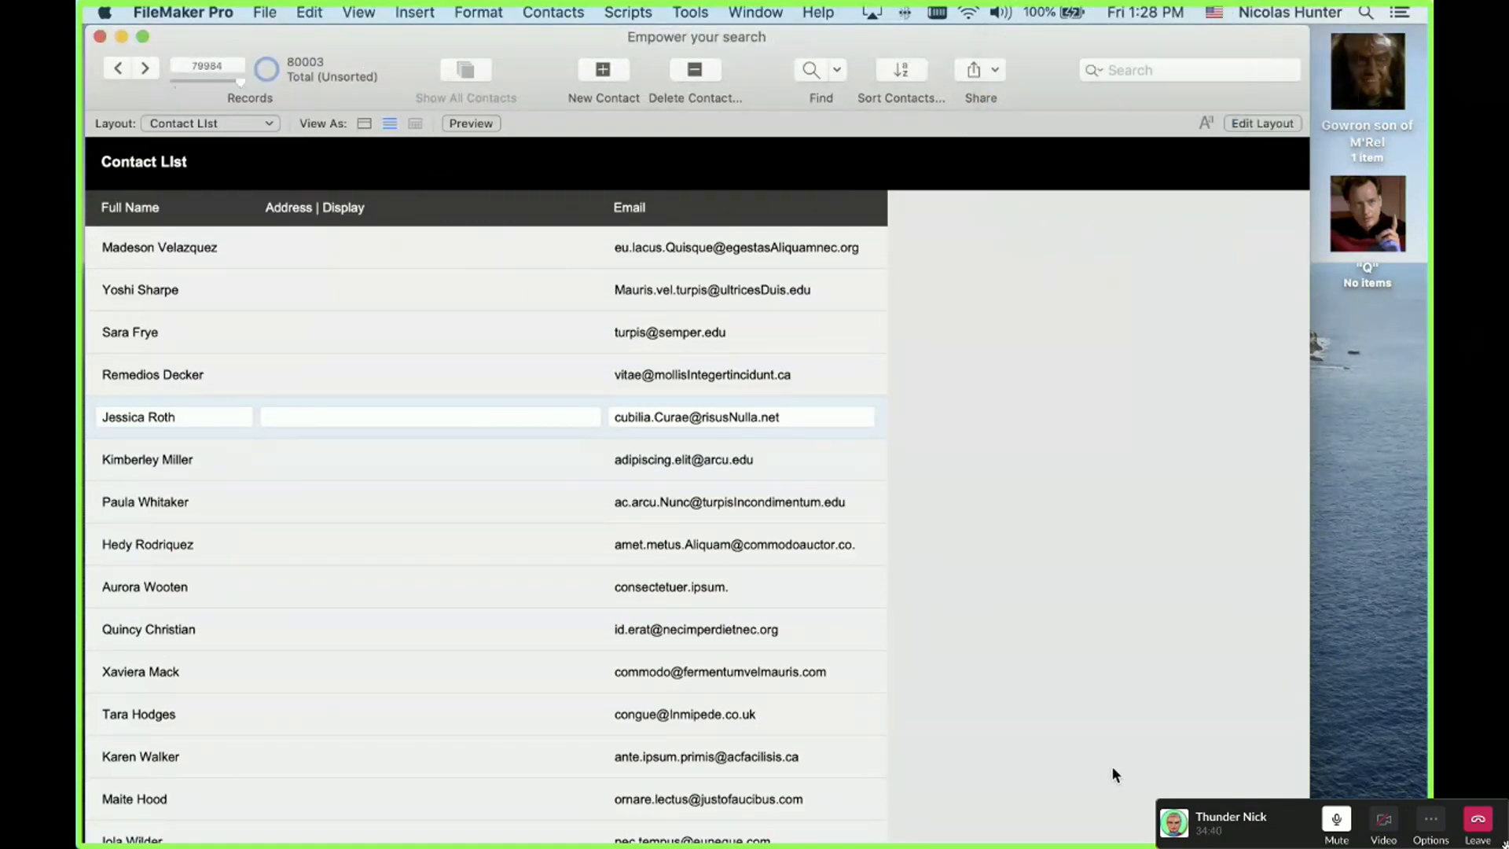
left_click(837, 643)
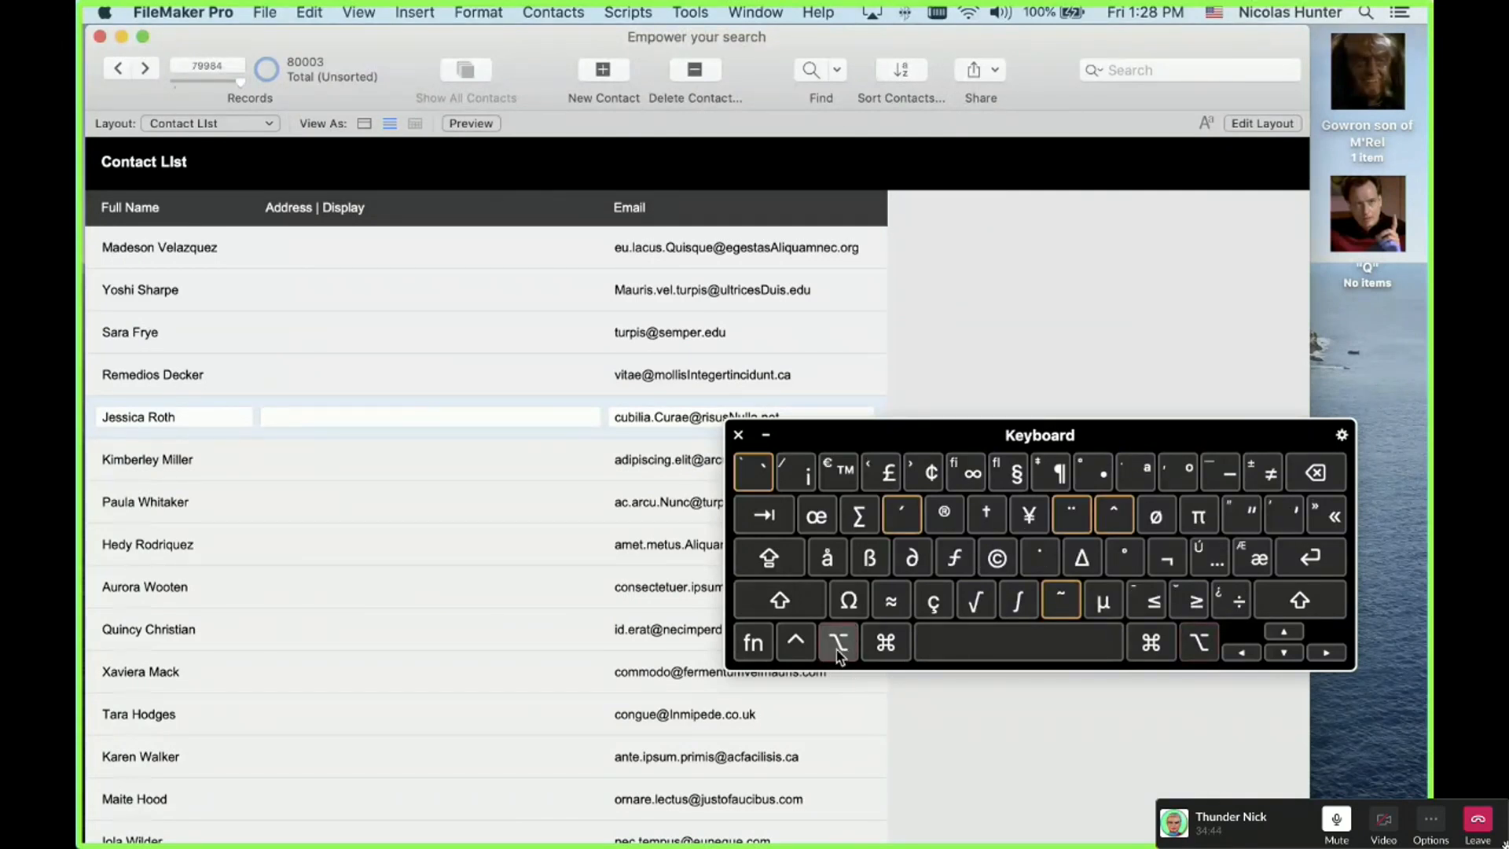
left_click(737, 434)
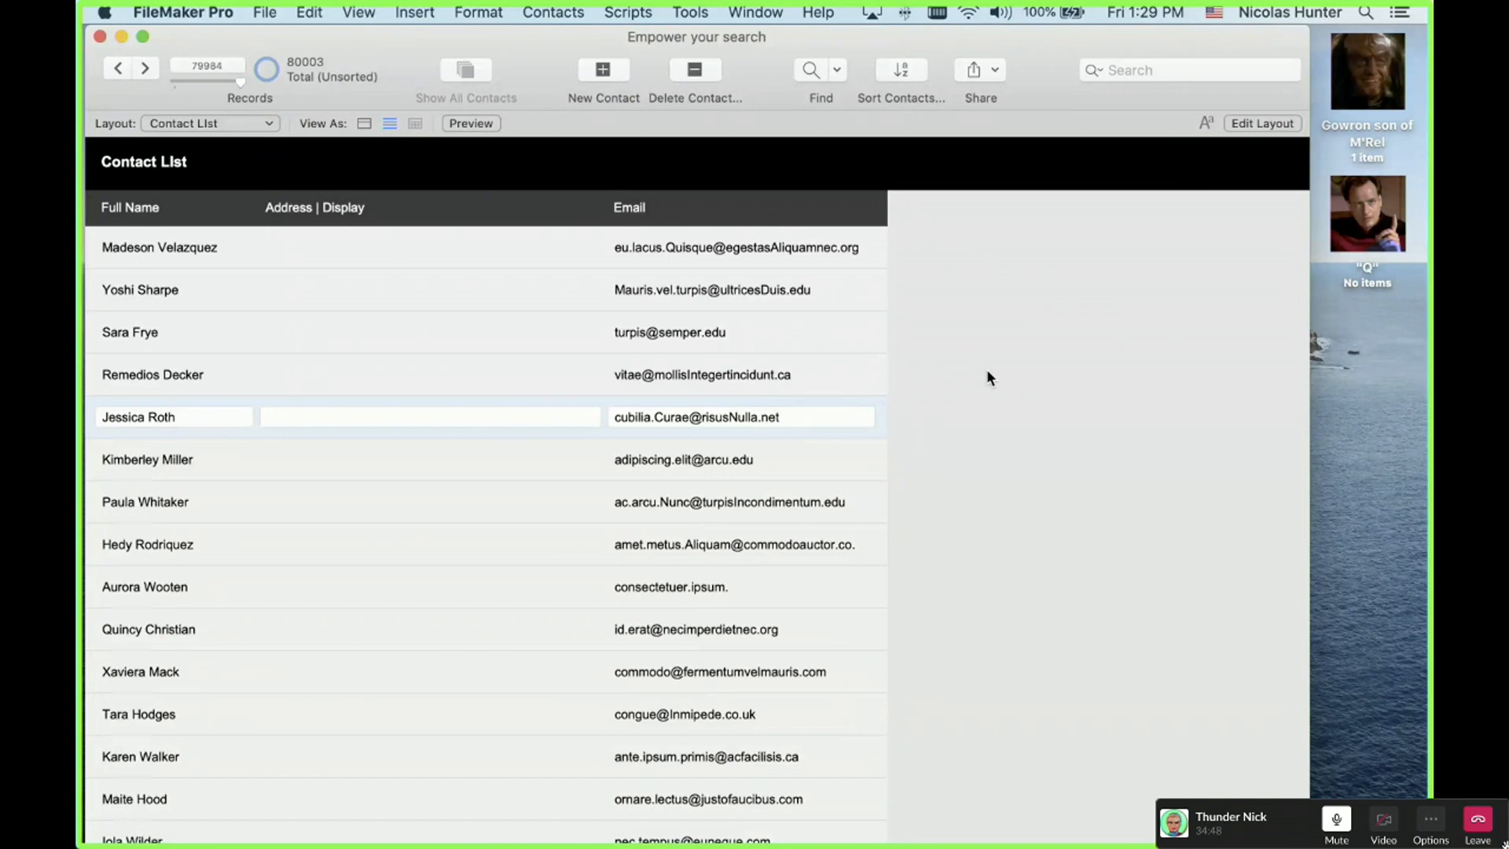
key("Home")
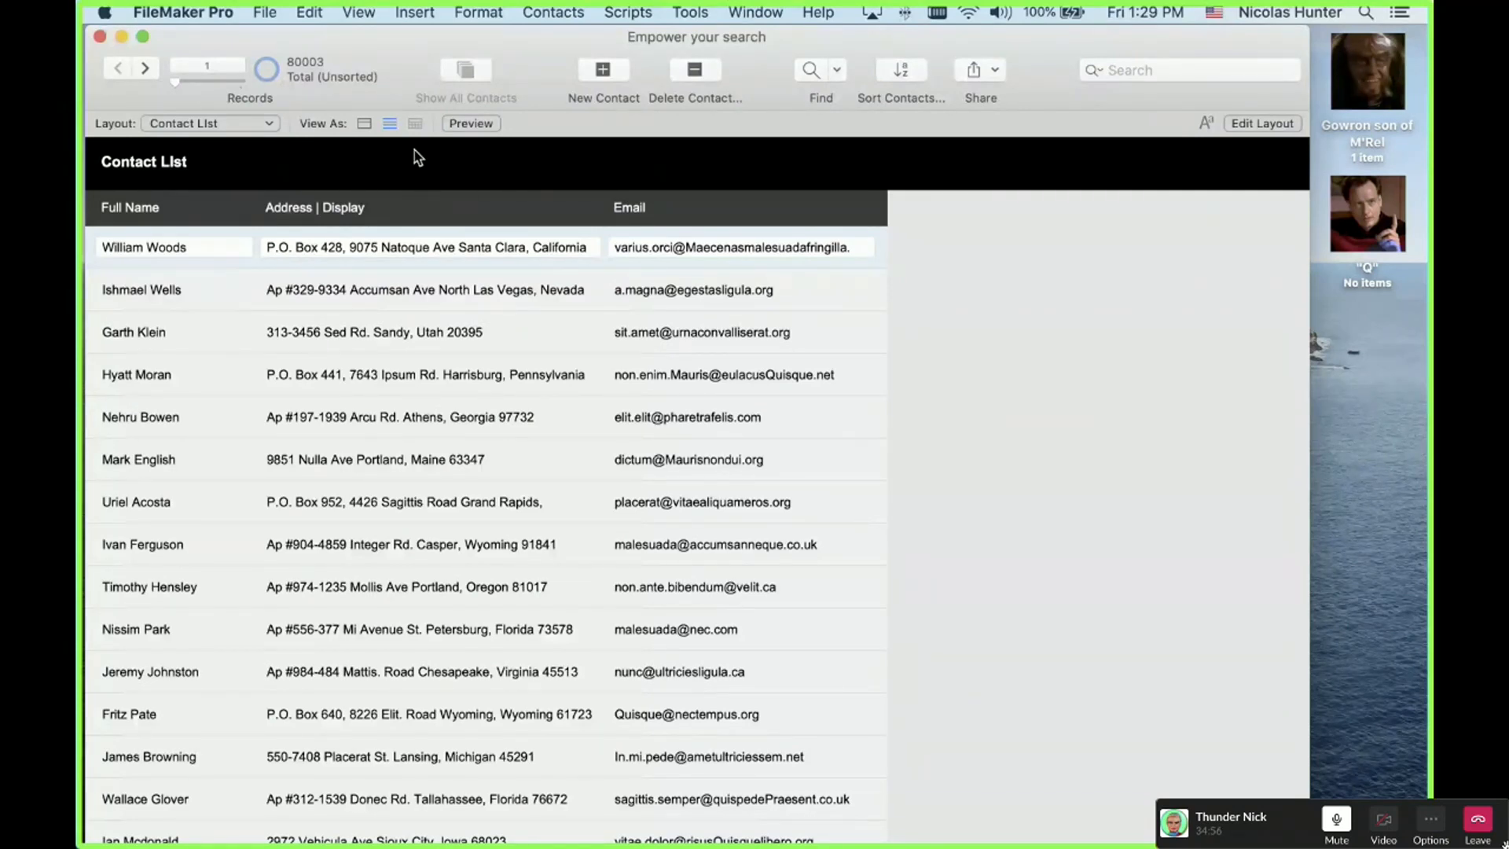
Step: Navigate records with End, Home, Up and Down arrows, ending on record 7
key("End")
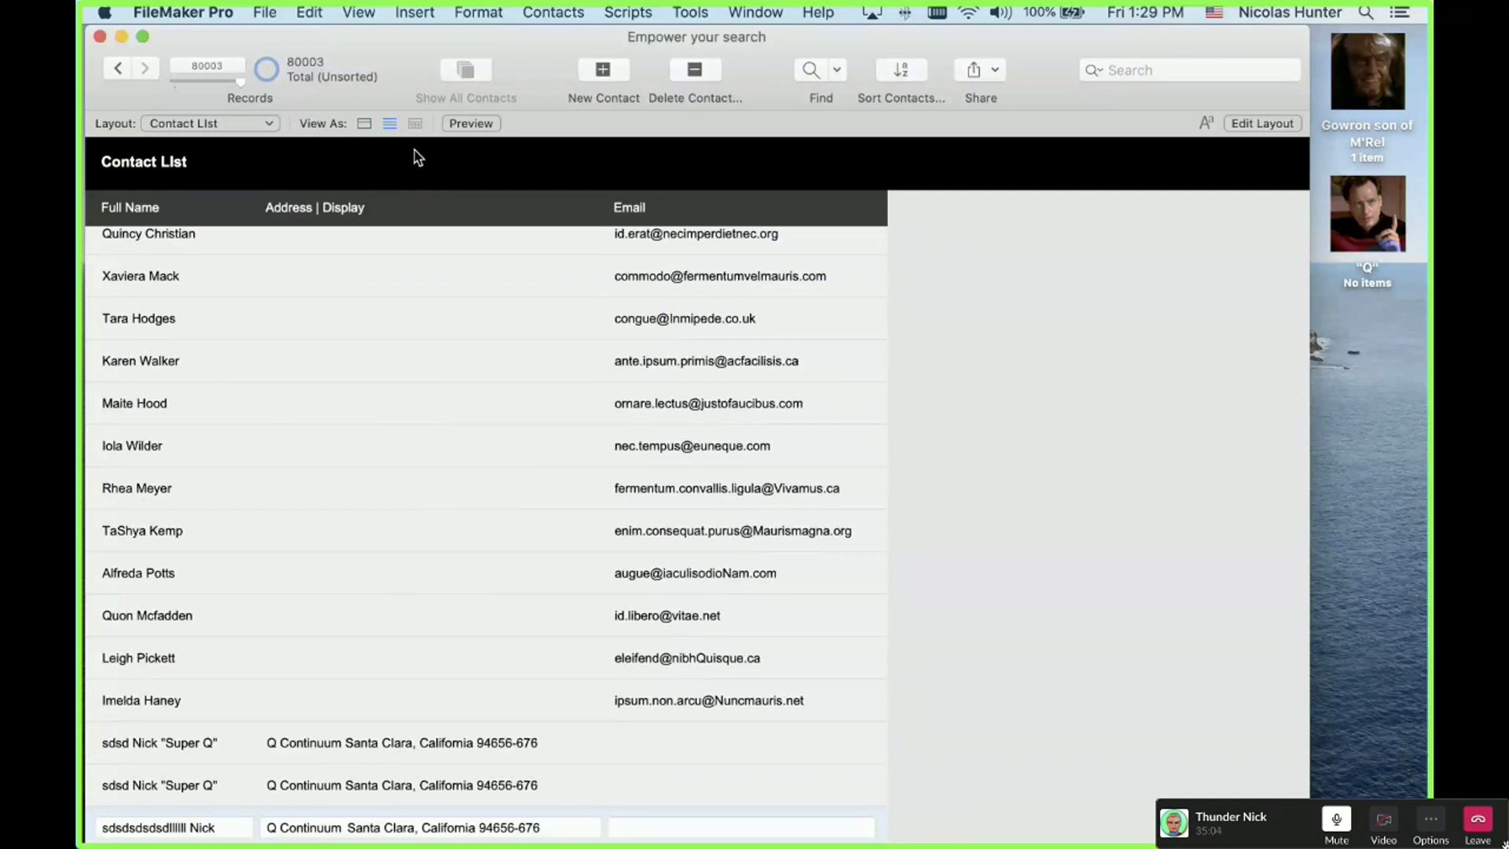
key("Up")
key("Up")
key("Up")
key("Up")
key("Up")
key("Up")
key("Up")
key("Up")
key("Up")
key("Up")
key("Up")
key("Up")
key("Up")
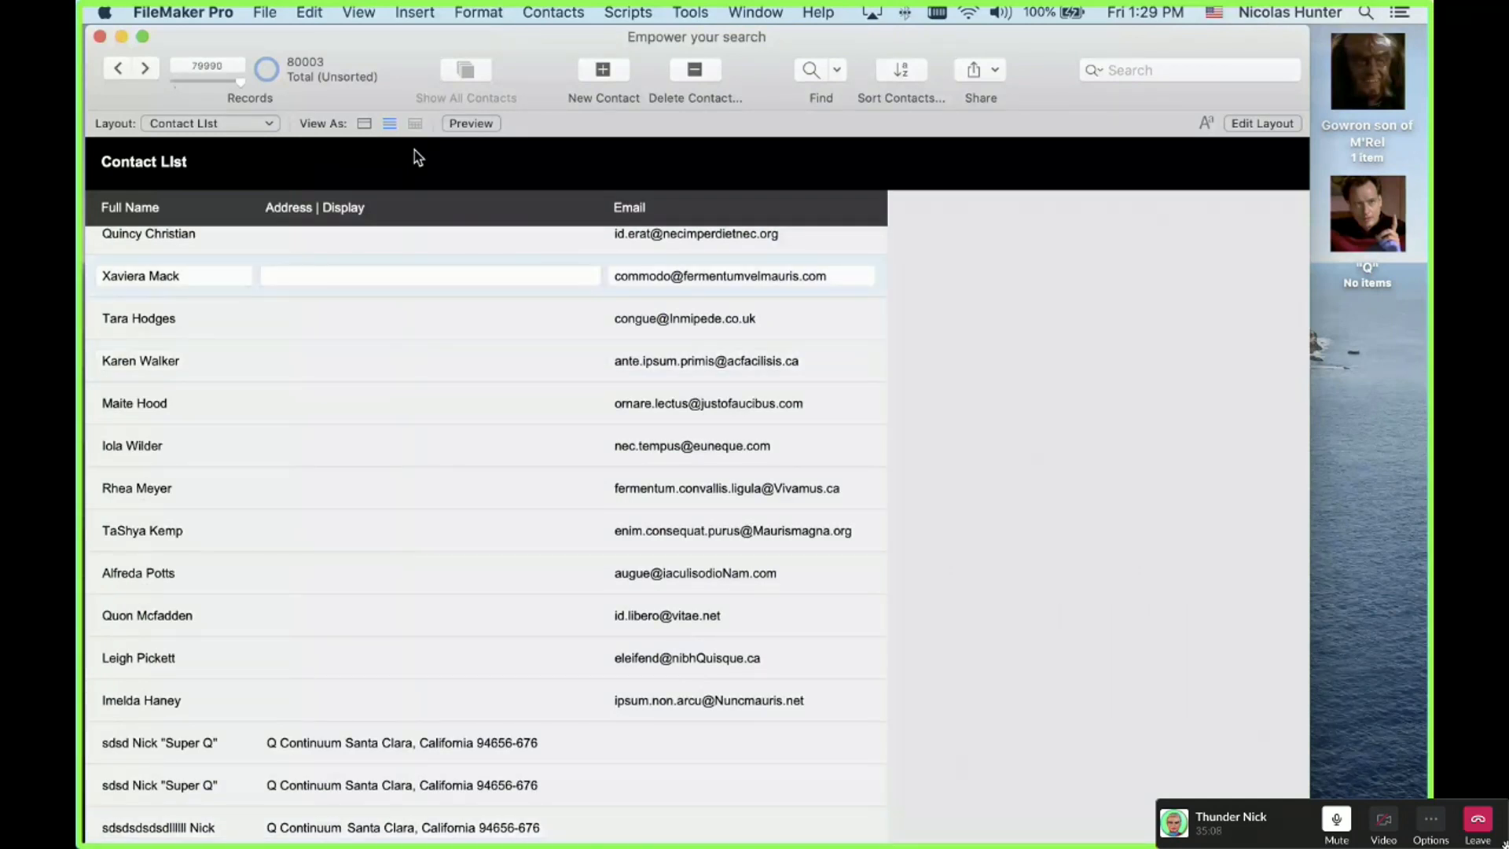
key("Home")
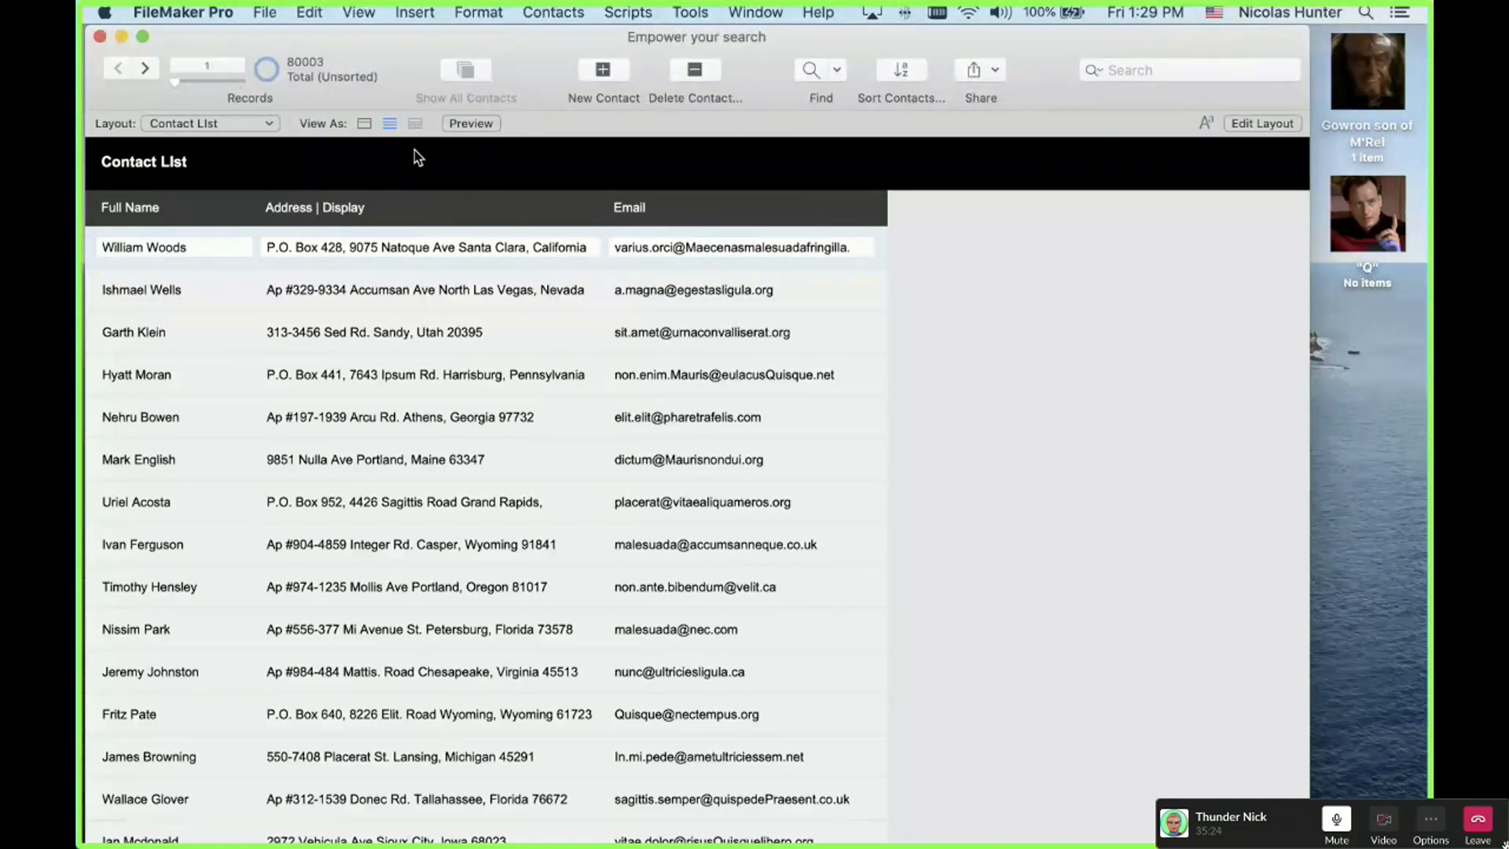
key("Down")
key("Down")
key("Down")
key("Down")
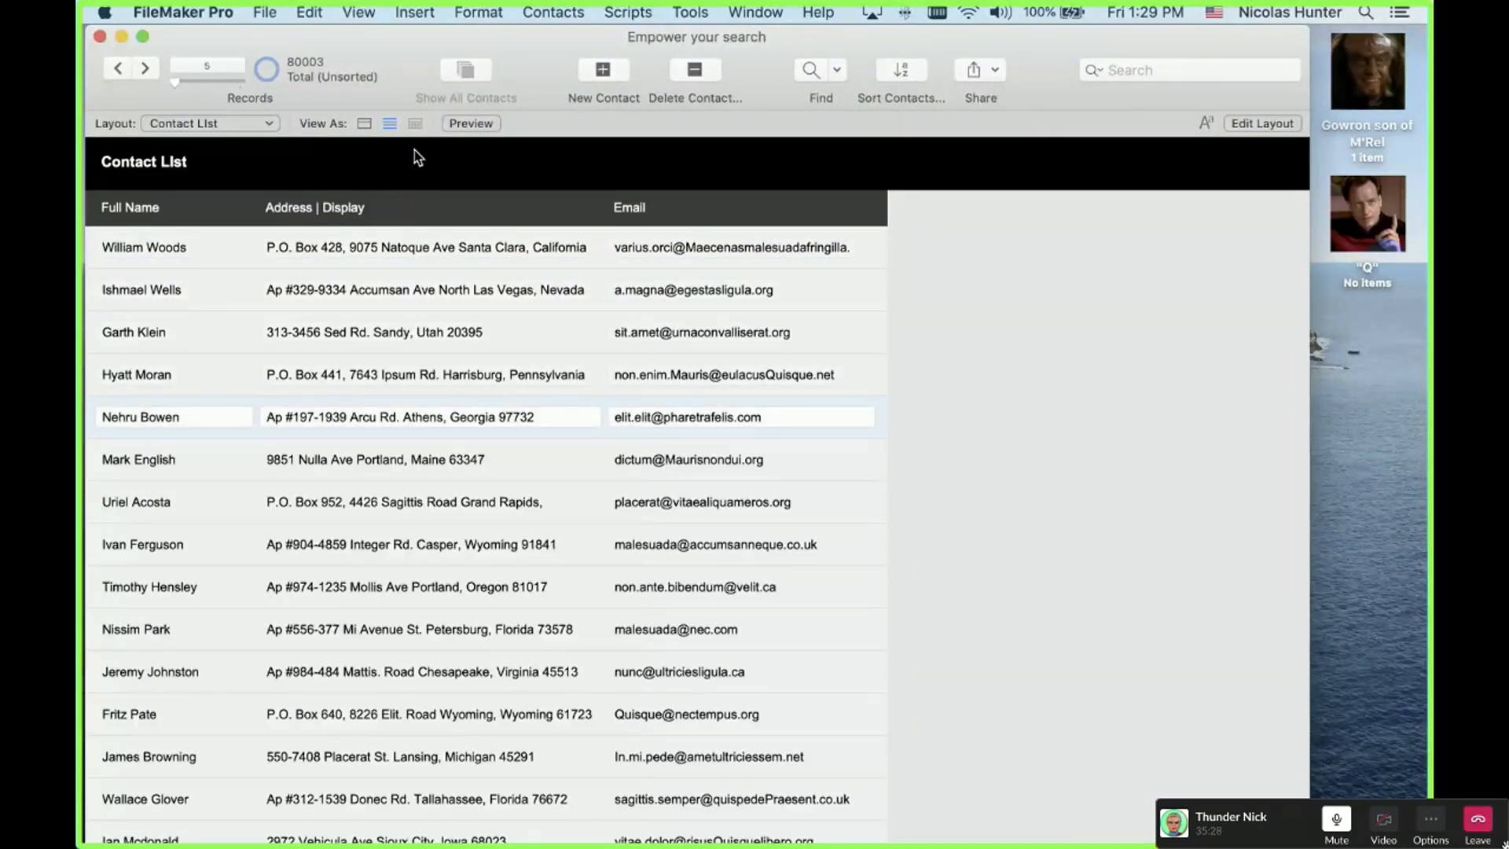
key("Down")
key("Down")
key("Up")
key("Up")
key("Up")
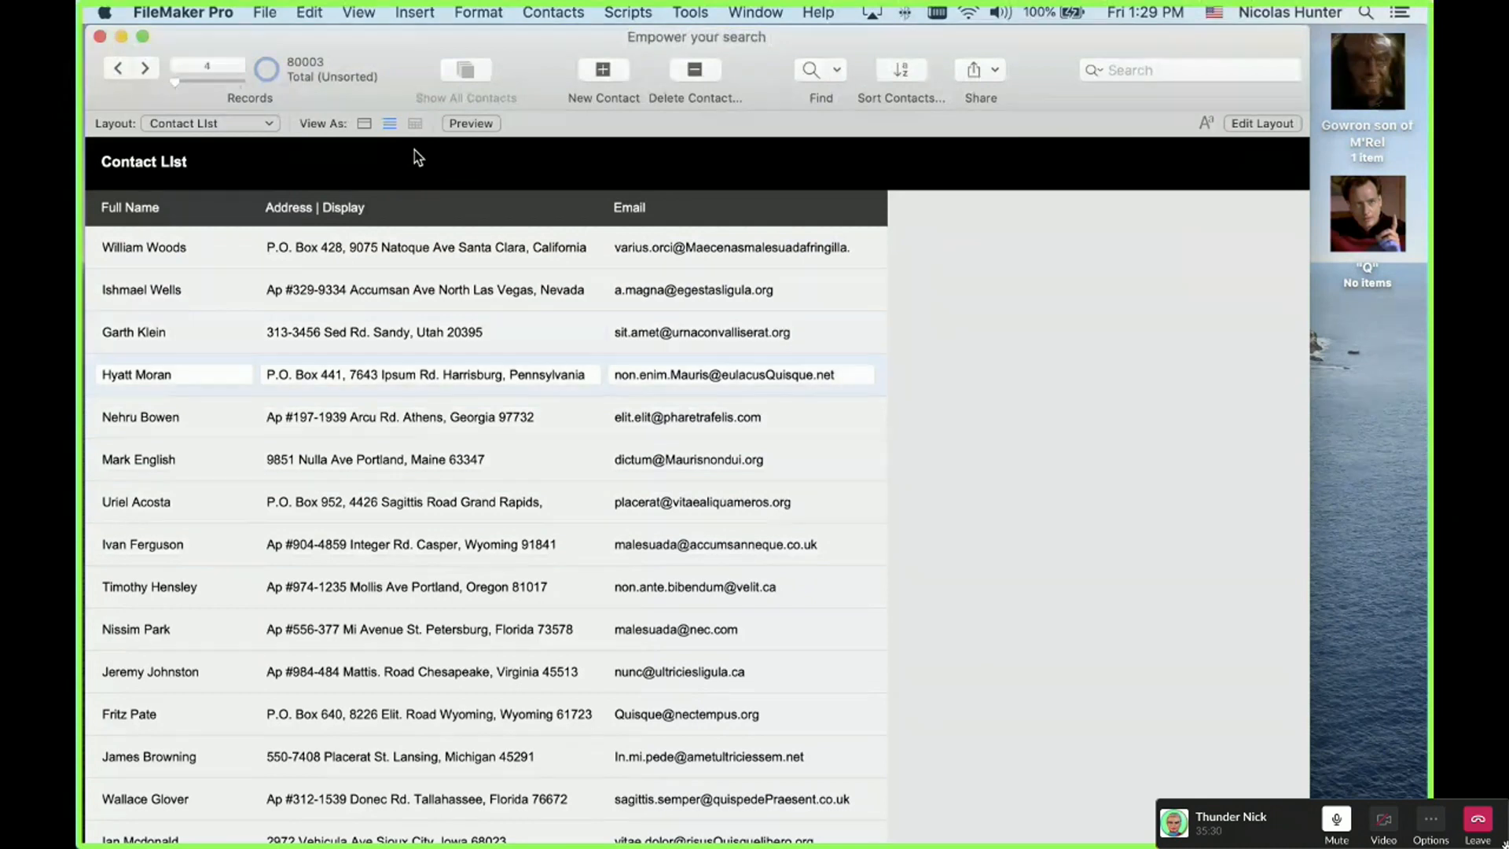
key("Down")
key("Down")
key("Down")
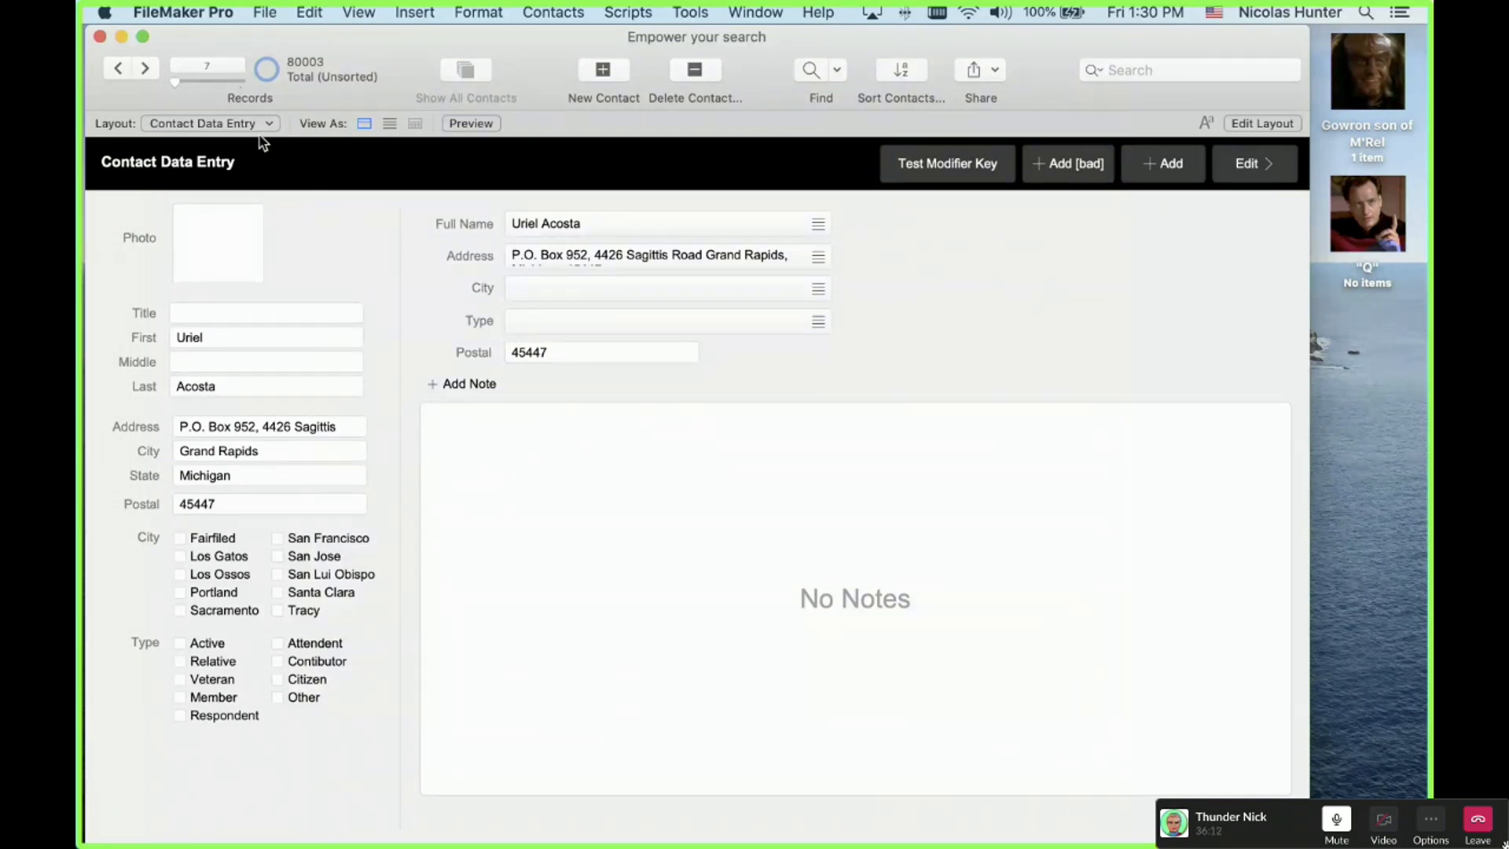
Step: Return to Contact List, select several rows, and advance with the next-record arrow to record 40
key("super+1")
scroll(551, 391, "down", 3)
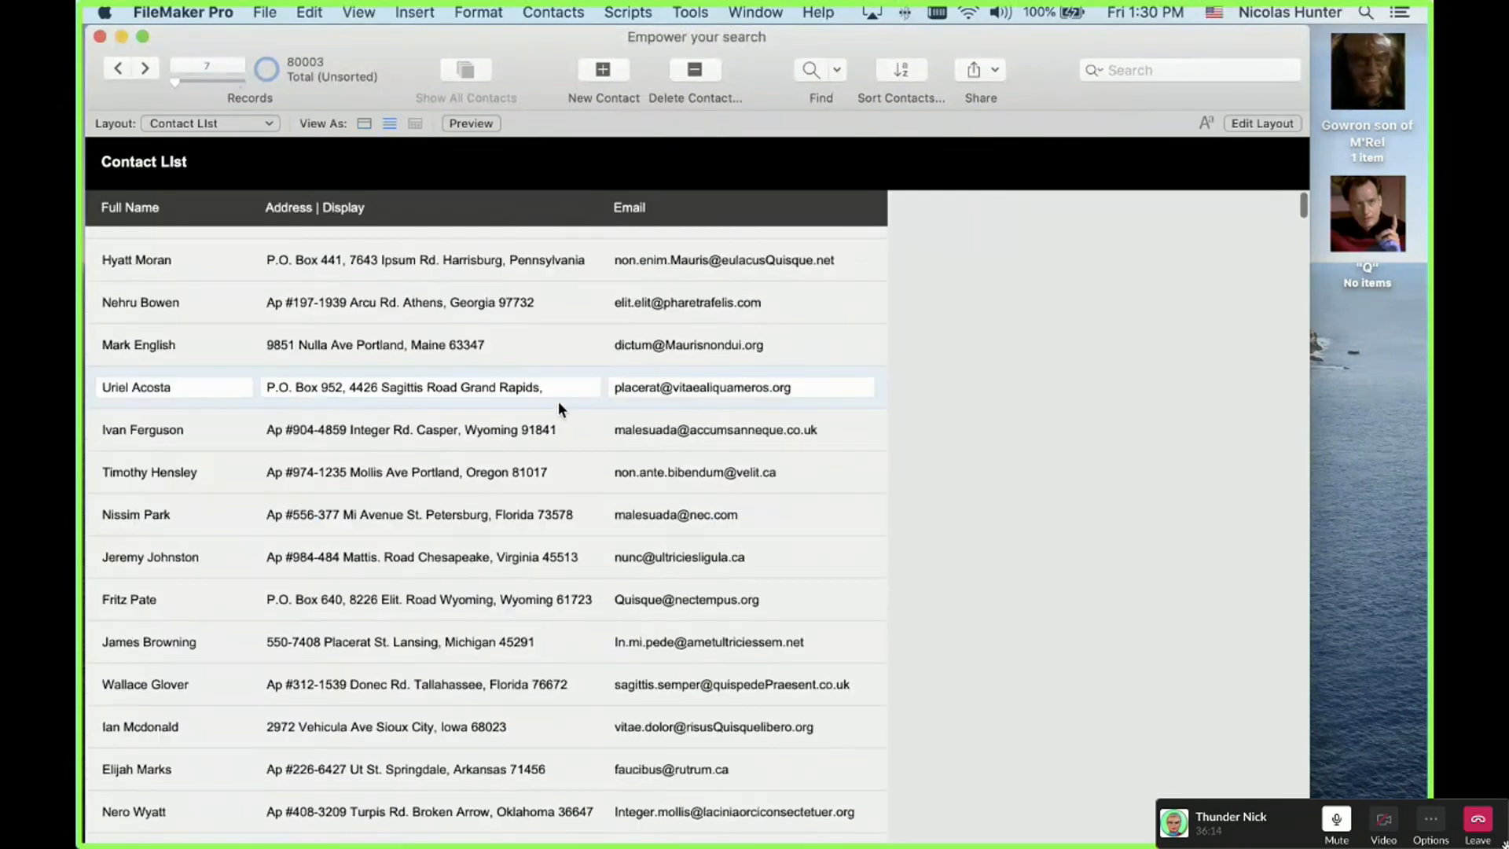
scroll(559, 405, "down", 7)
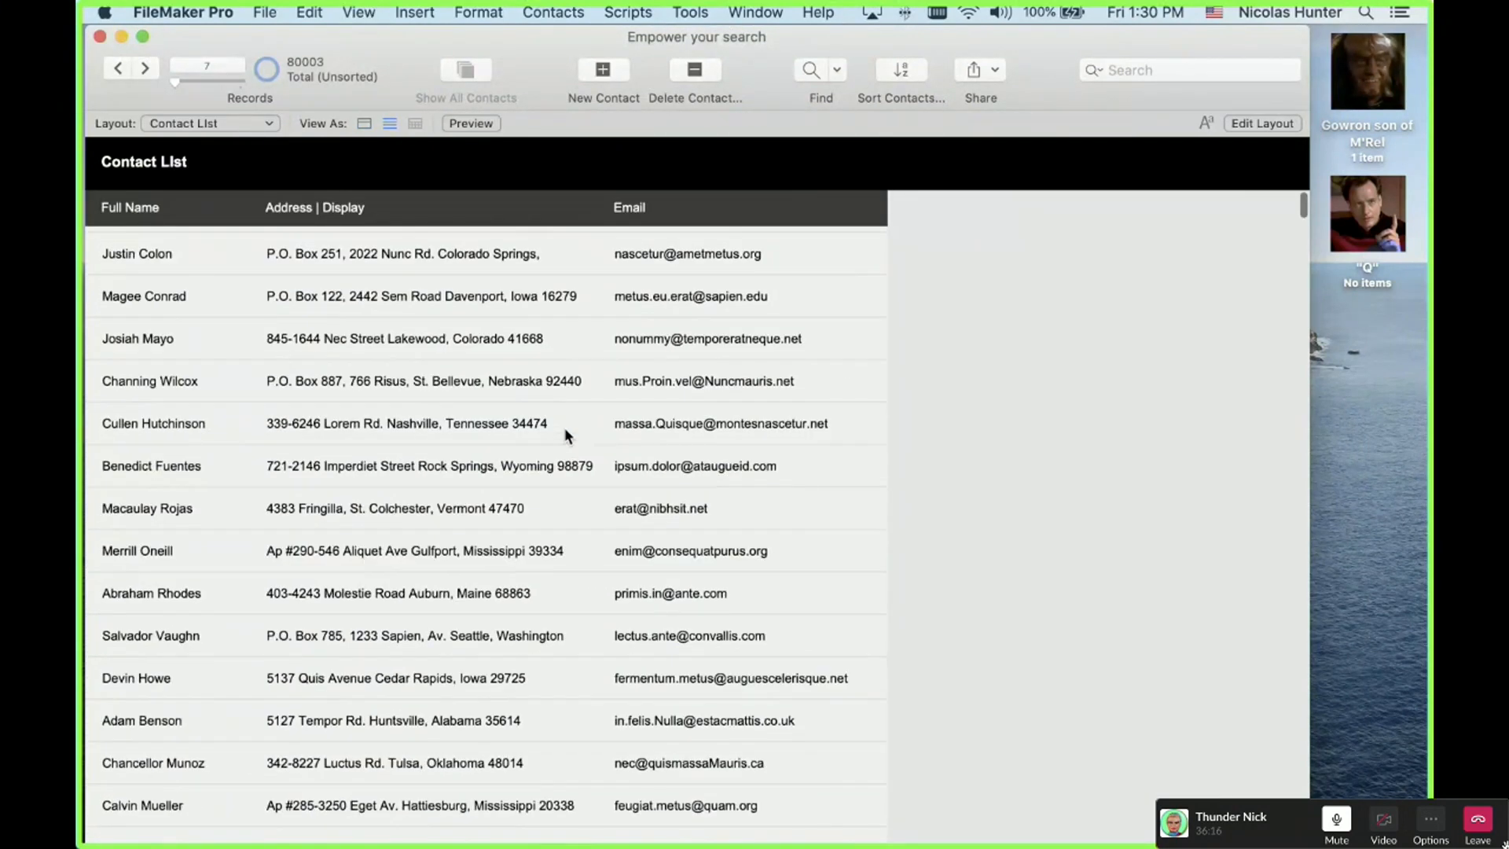
left_click(564, 428)
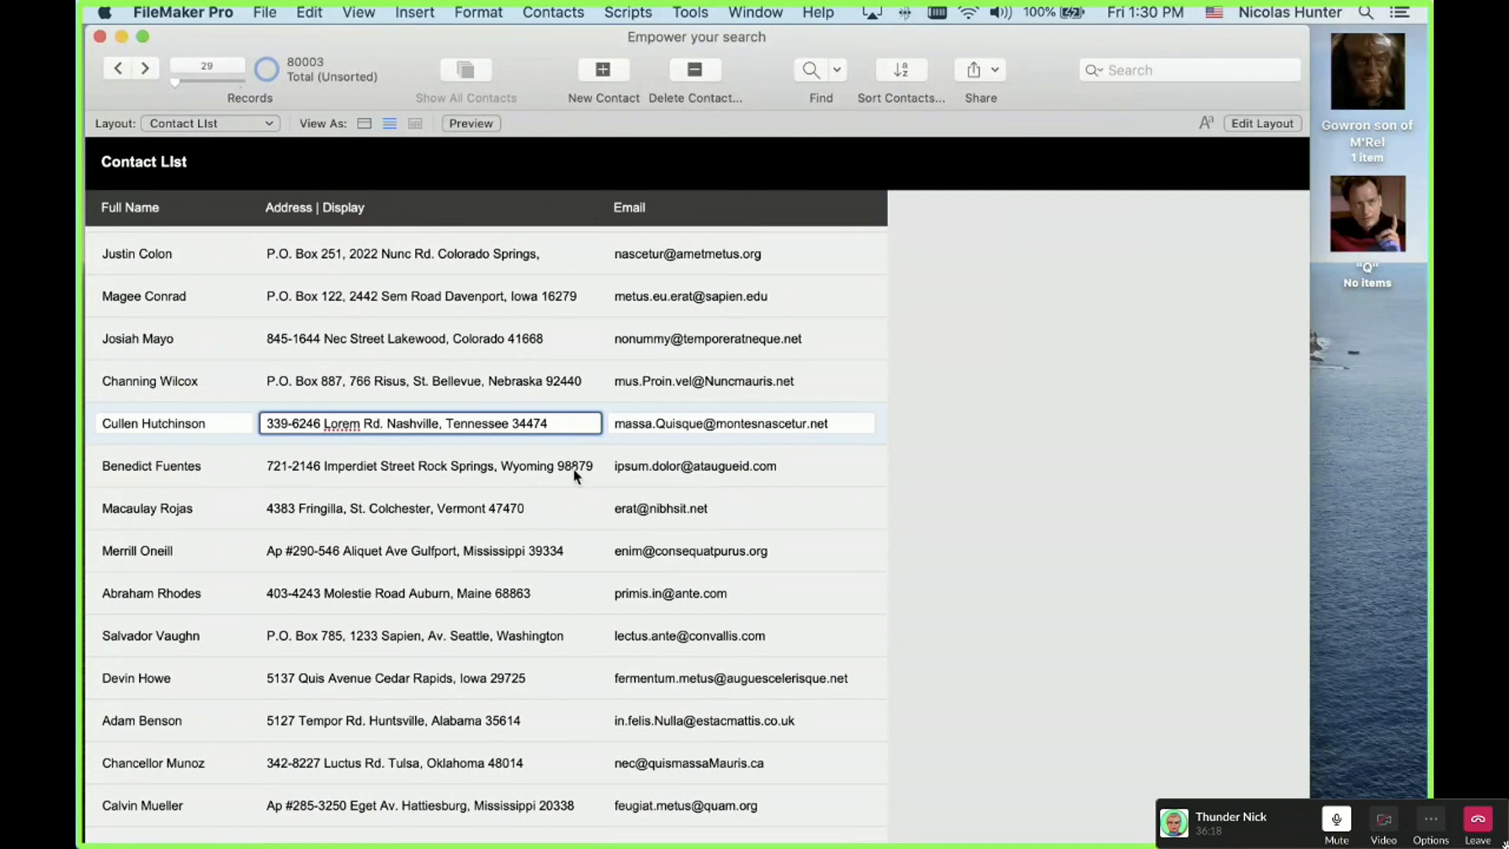
left_click(573, 470)
left_click(576, 536)
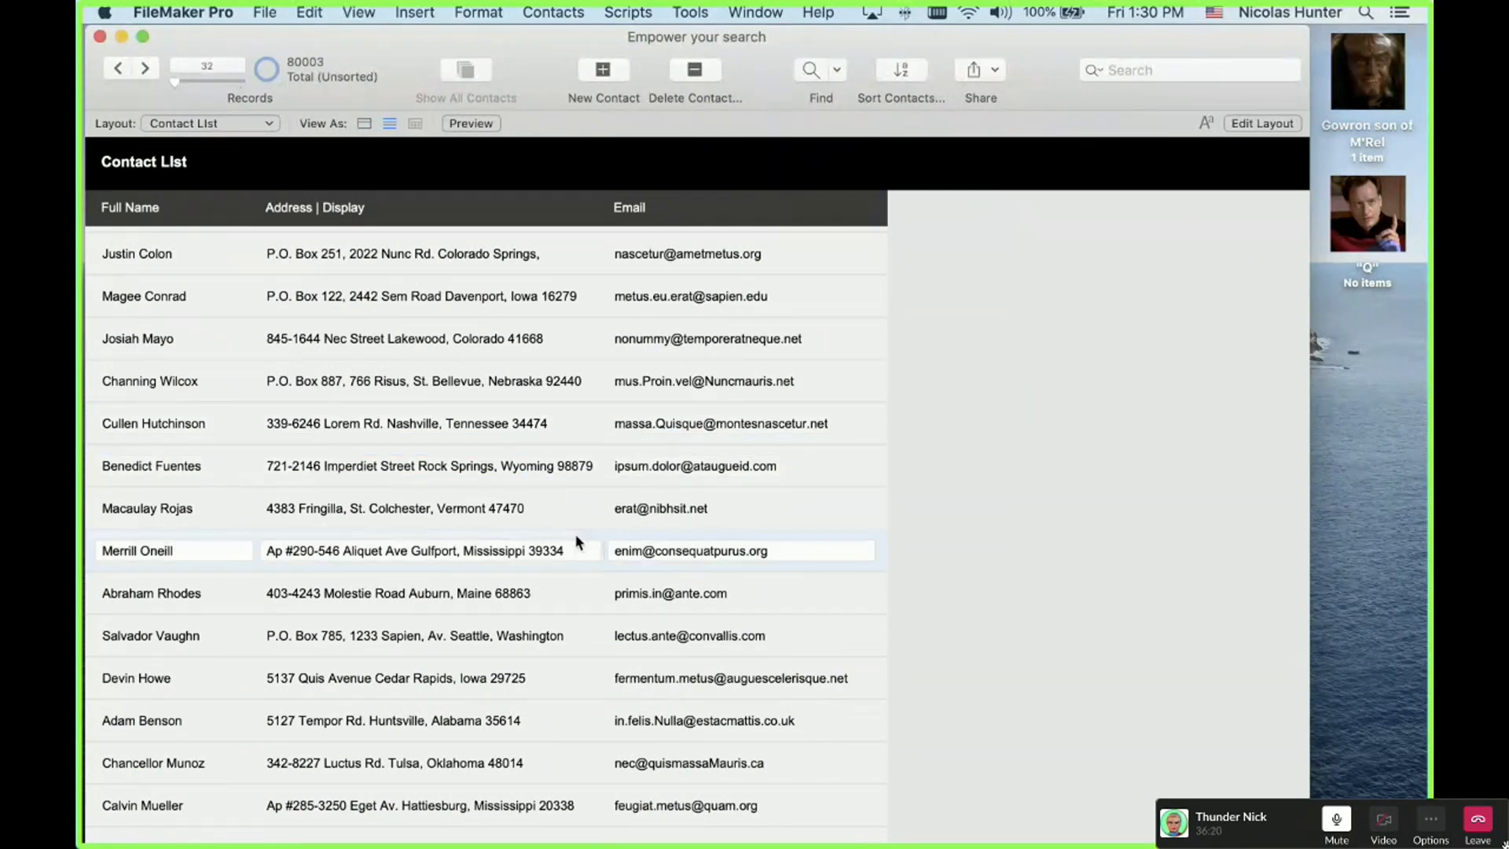
left_click(146, 72)
left_click(146, 72)
left_click(146, 72)
left_click(146, 72)
left_click(146, 72)
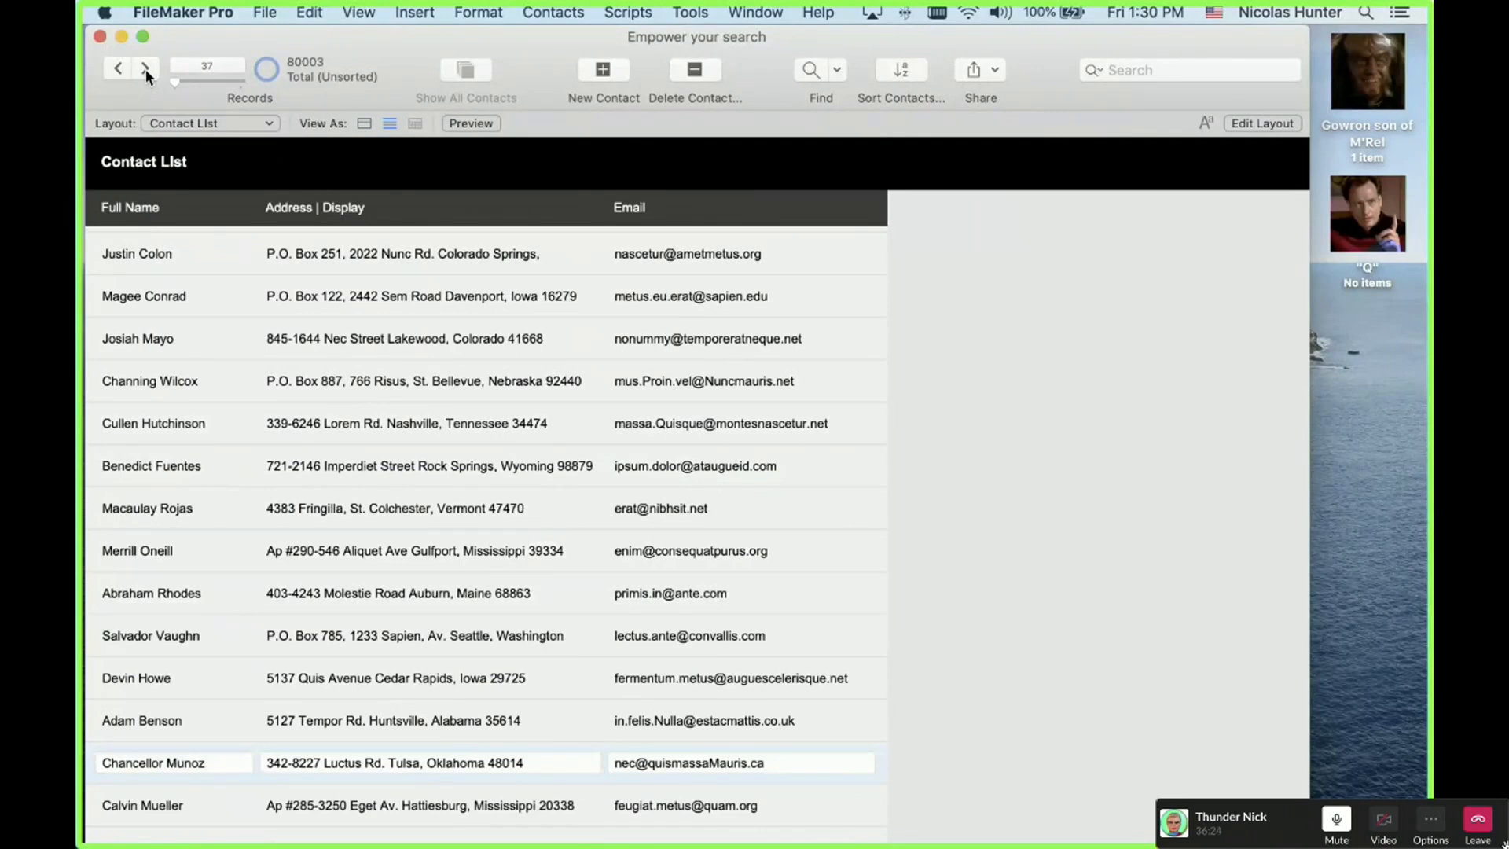
left_click(144, 69)
left_click(145, 69)
left_click(144, 69)
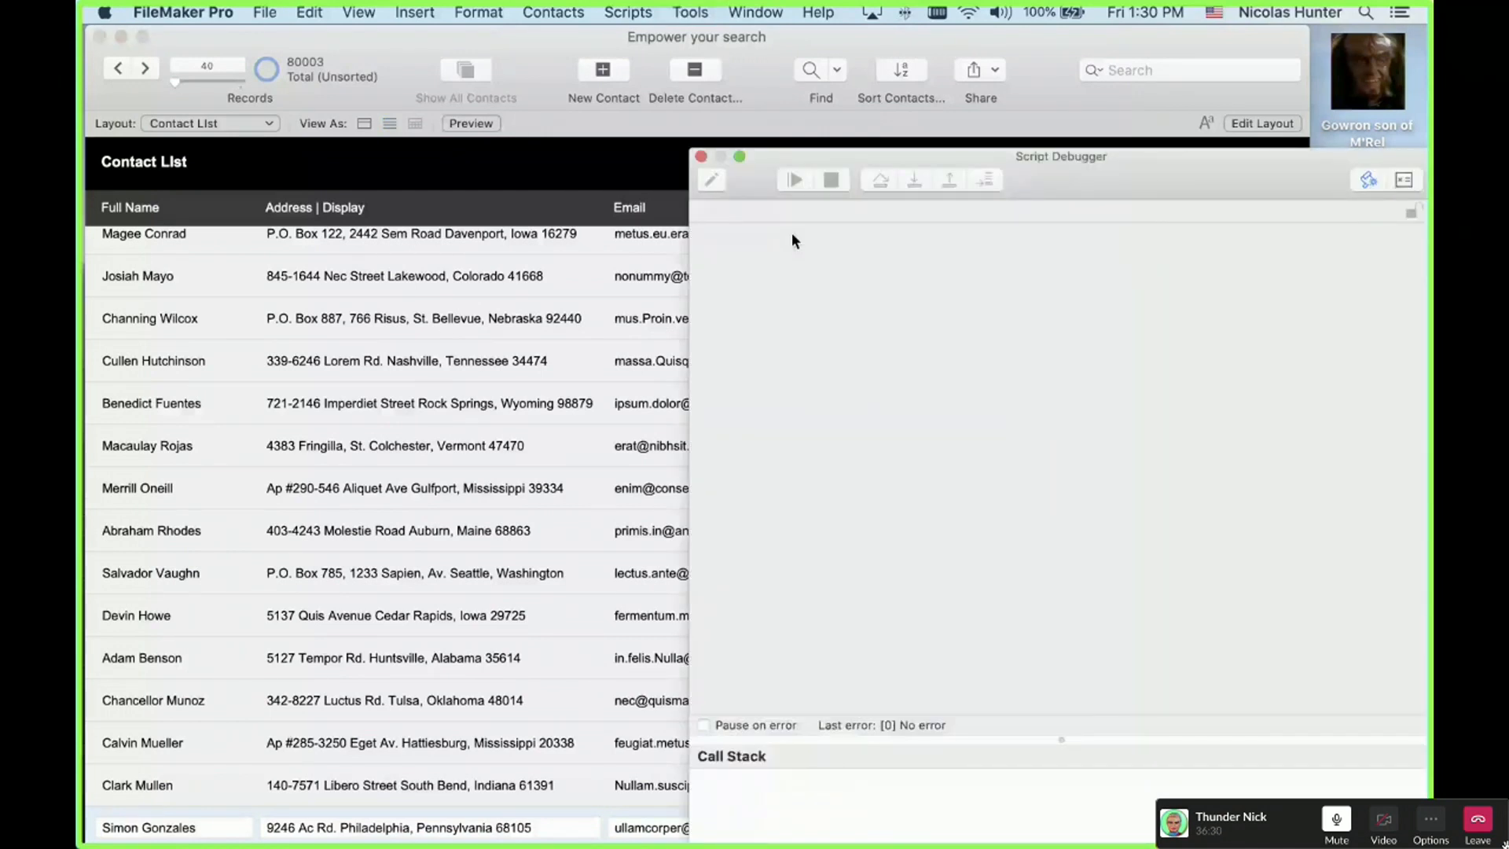
Step: Fire the Contact List trigger with Down Arrow and step the debugger to line 11's modifier-key check
left_click(661, 175)
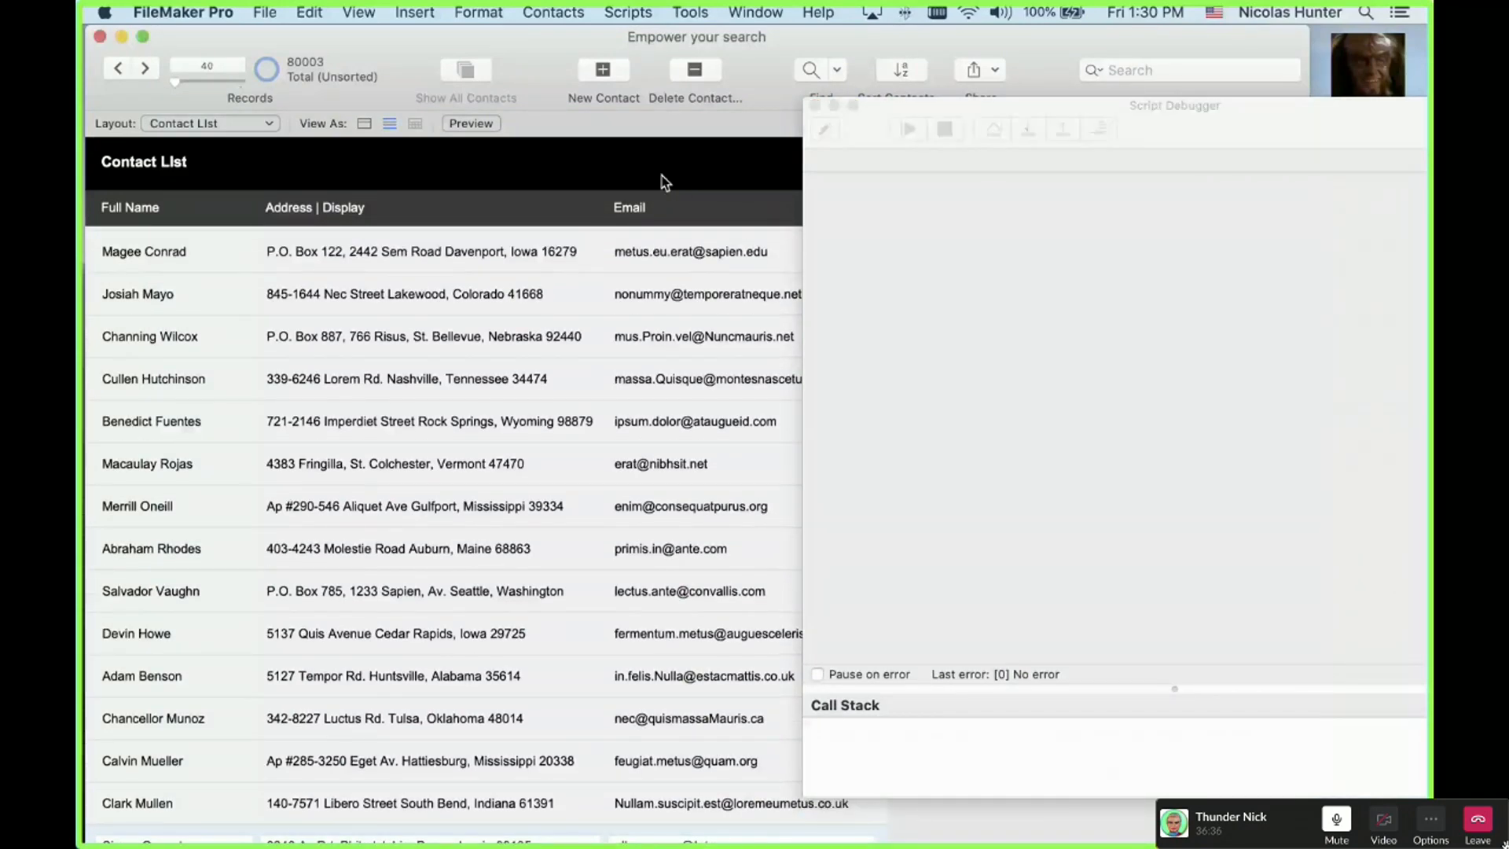
key("Down")
left_click(1035, 130)
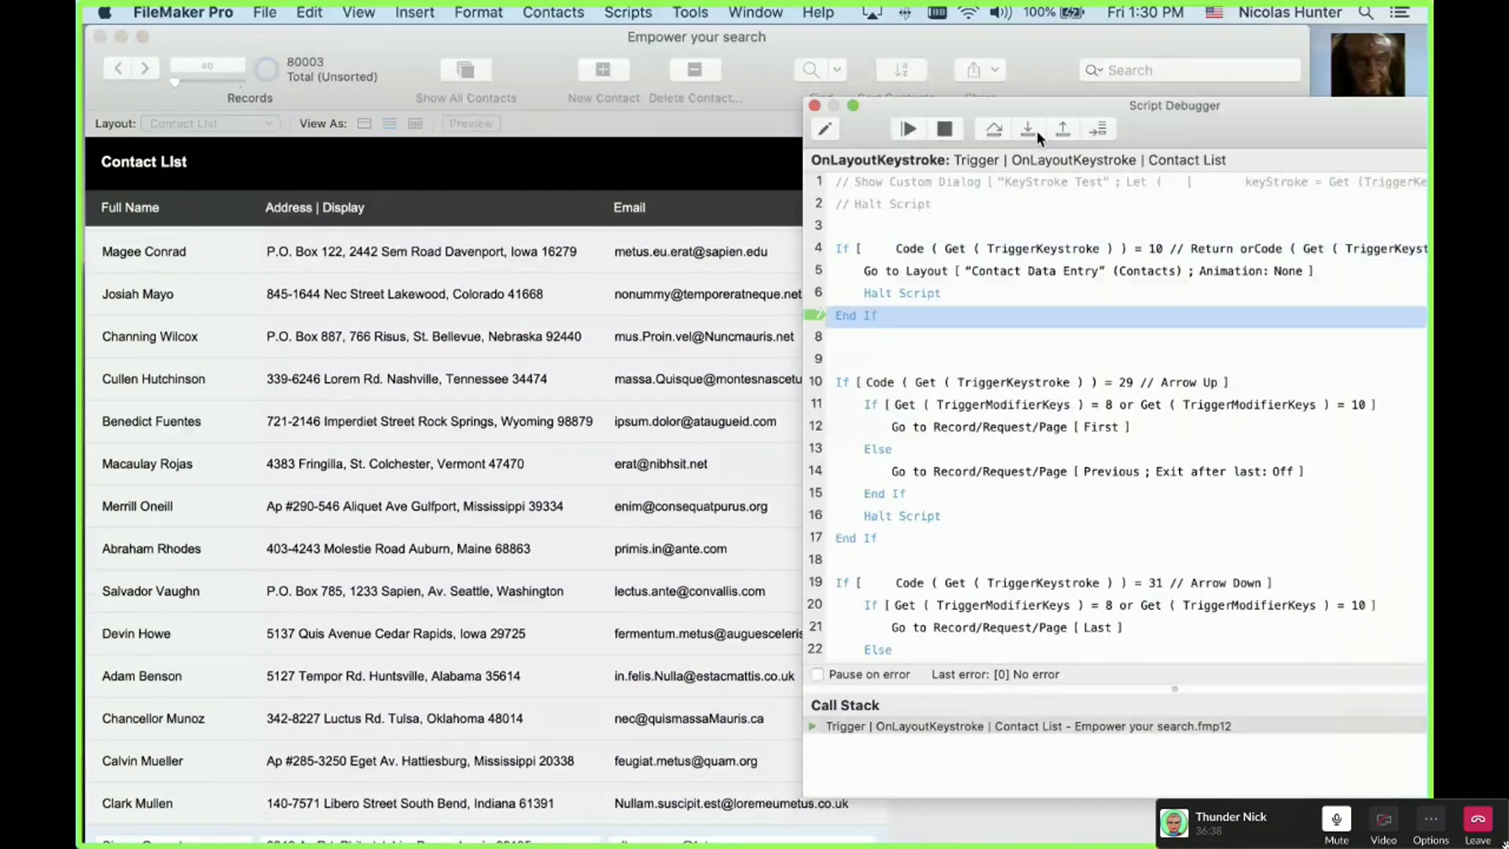
left_click(1036, 131)
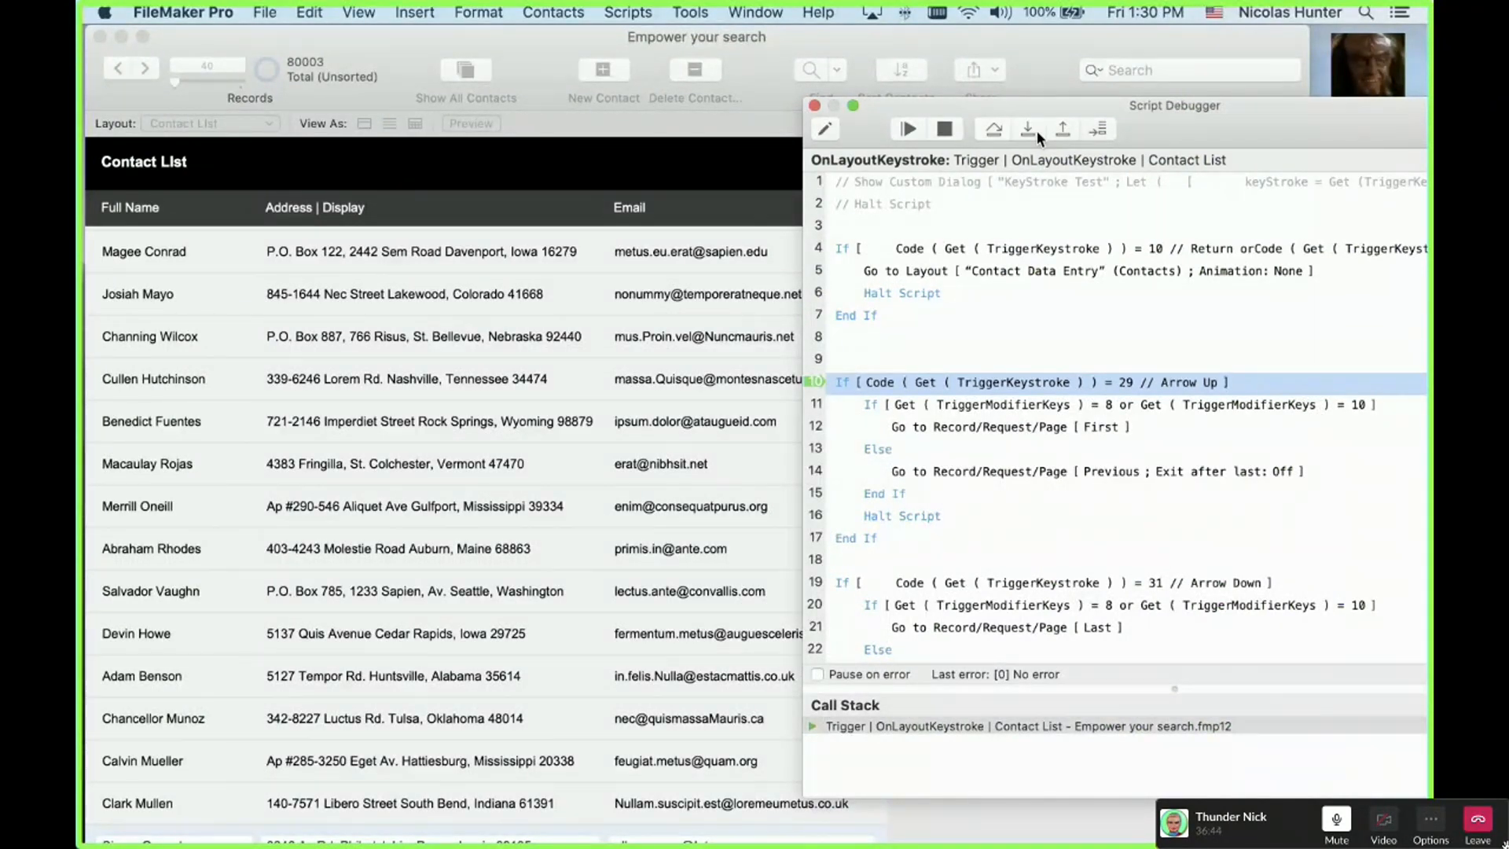
left_click(1035, 130)
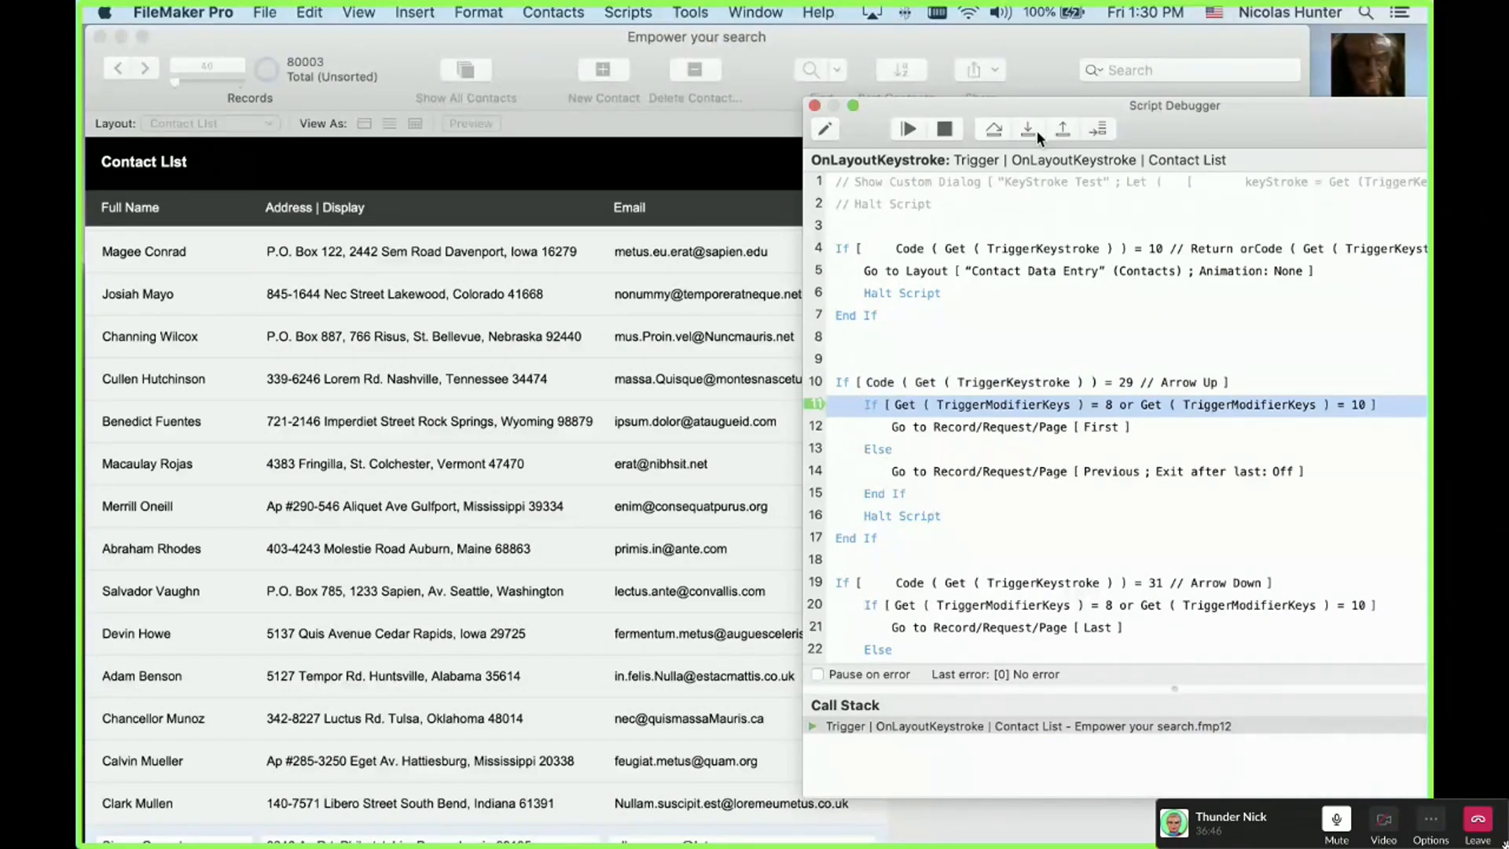
double_click(1004, 106)
Step: Add Get ( TriggerKeystroke ) as a new watch expression in the Data Viewer
left_click(1206, 106)
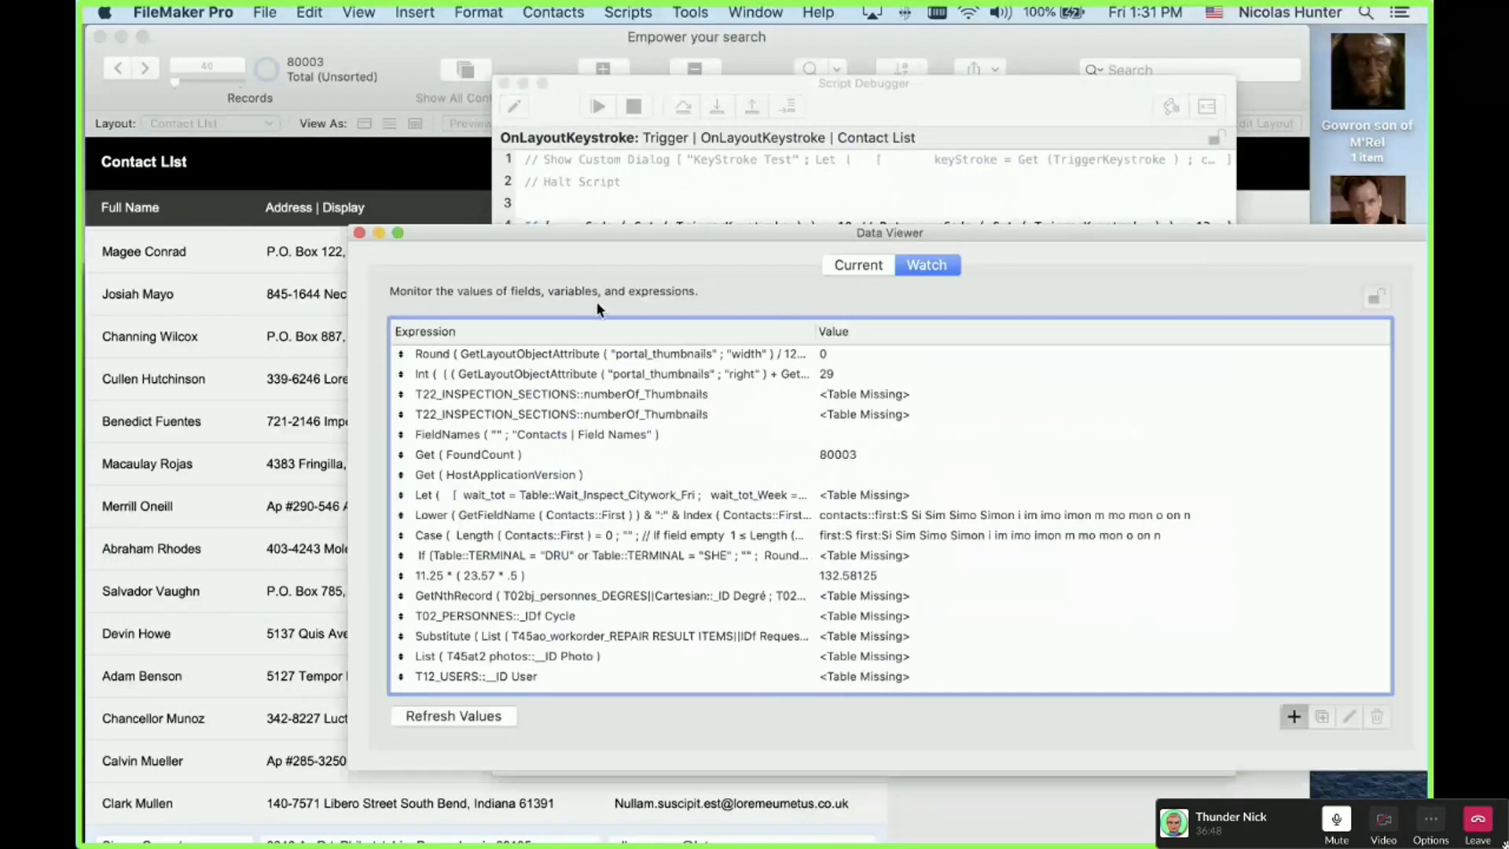
key("super+n")
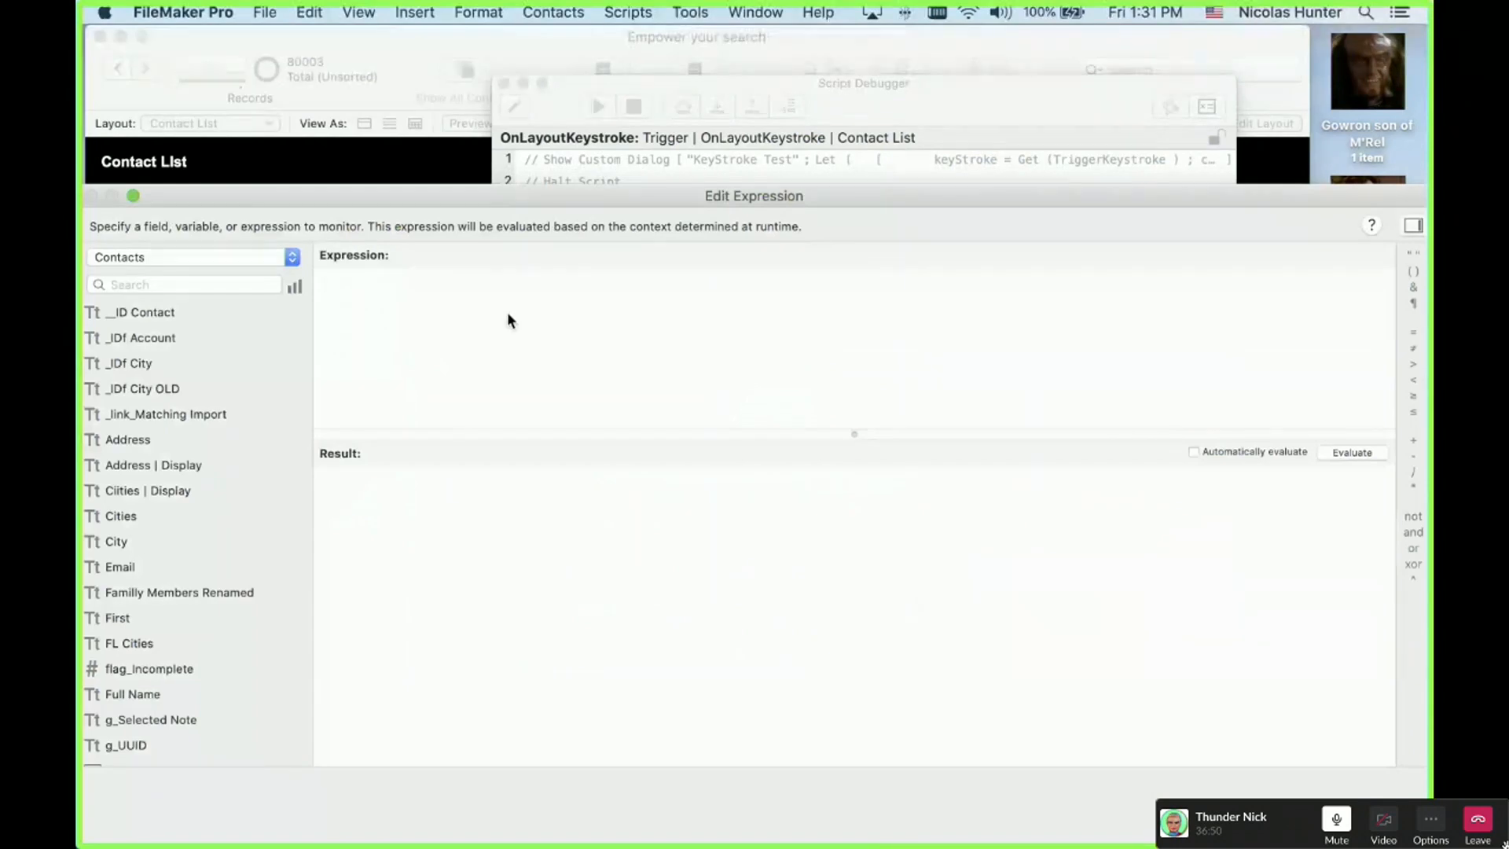
type("Get (  )")
type("trigg")
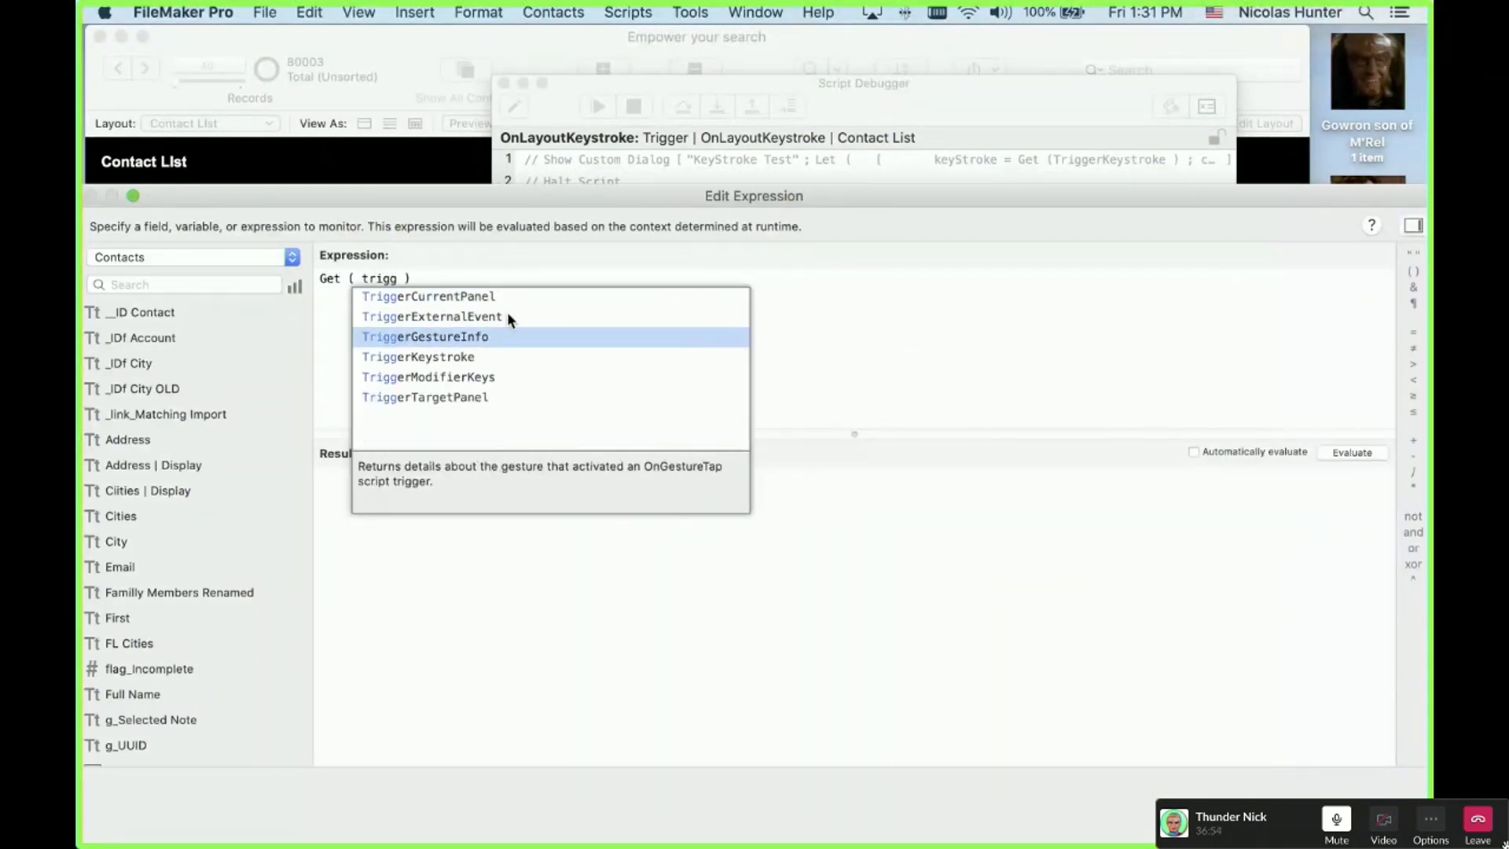
key("Down")
key("Return")
key("super+a")
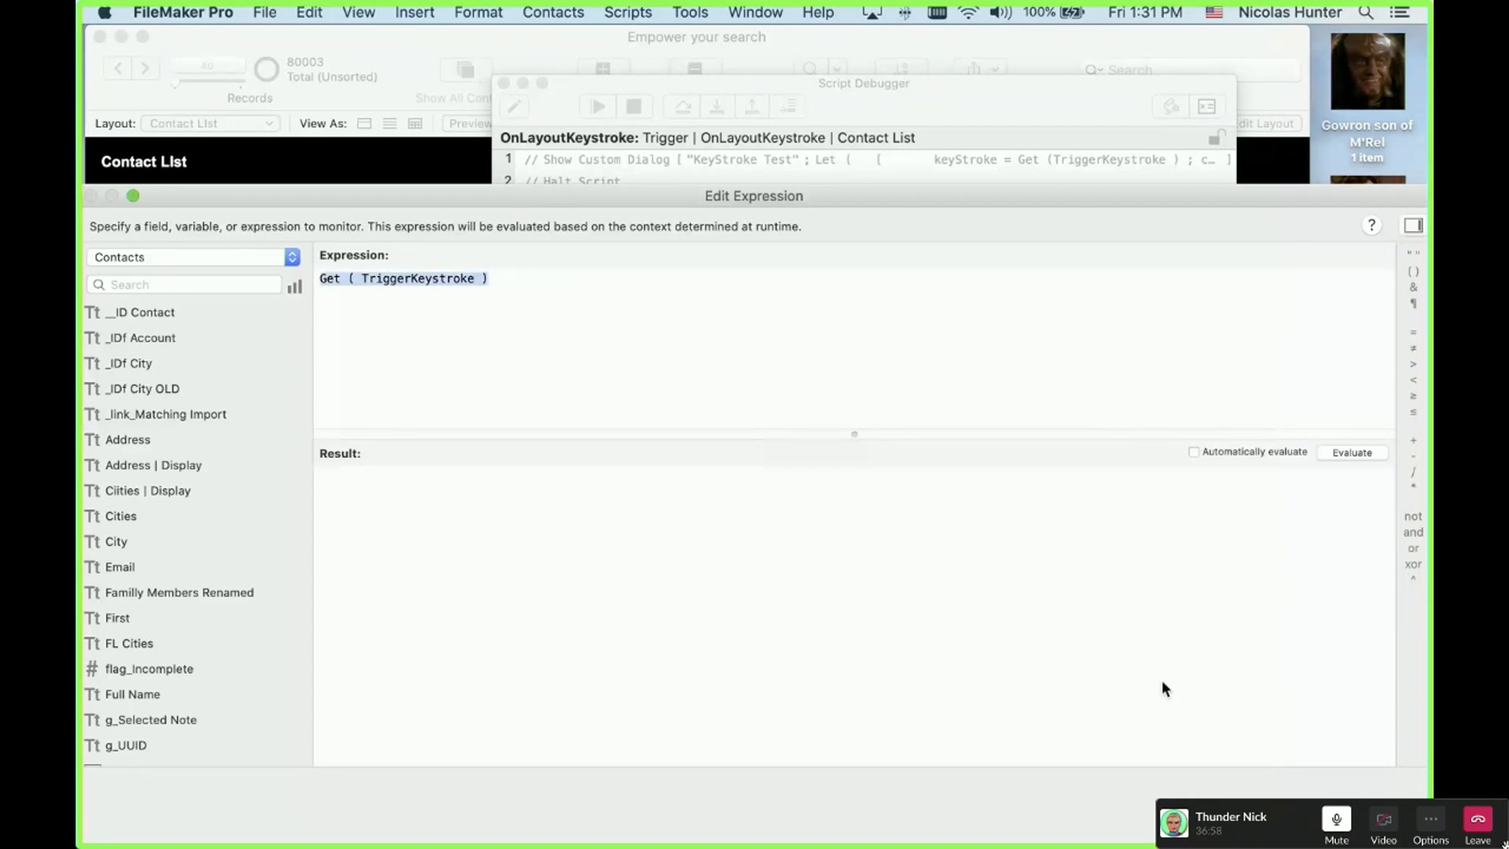
key("Return")
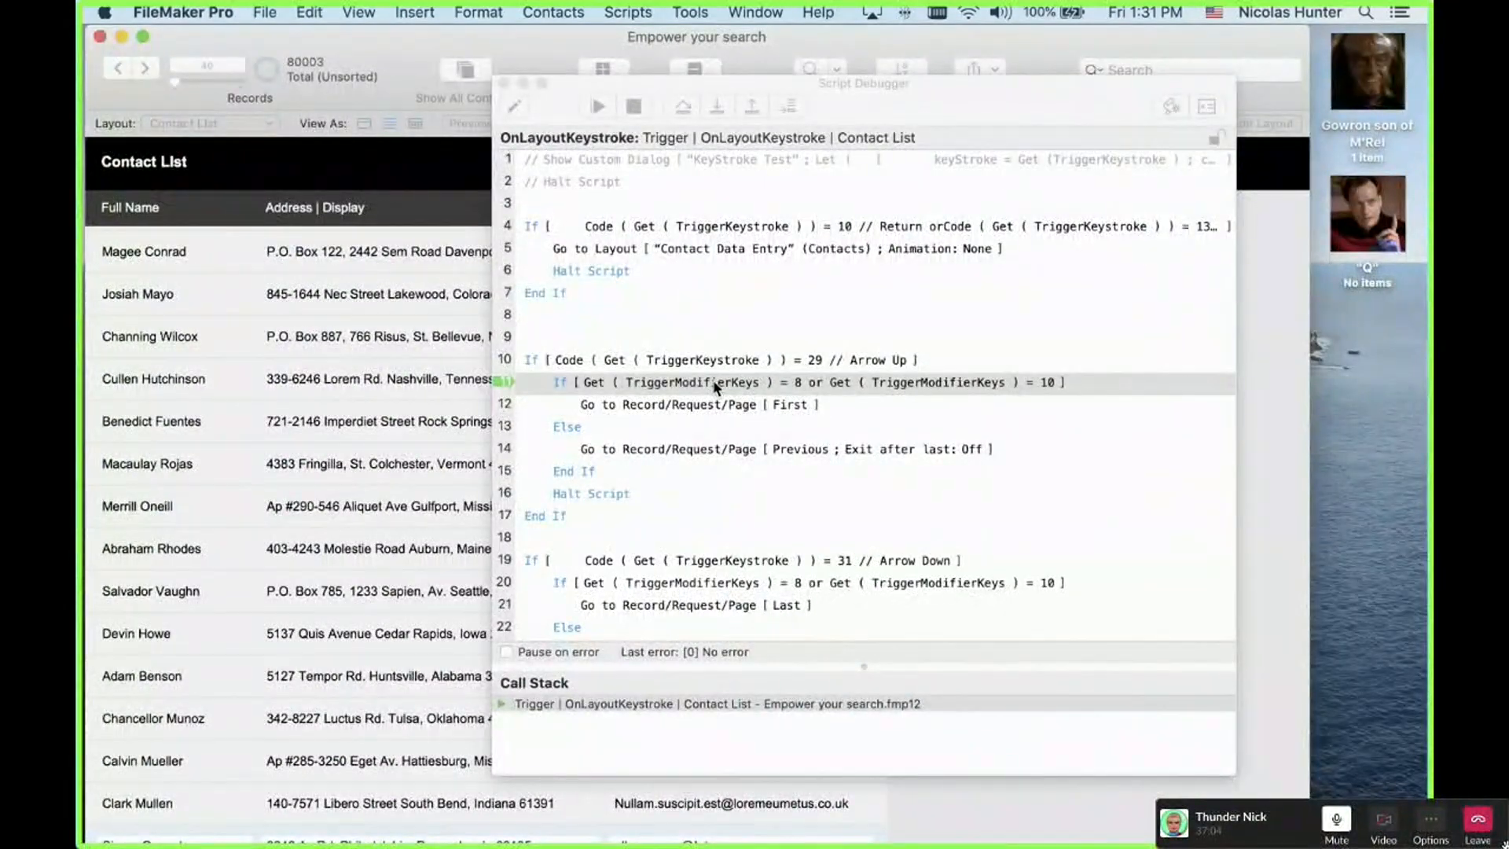
left_click(664, 382)
key("Down")
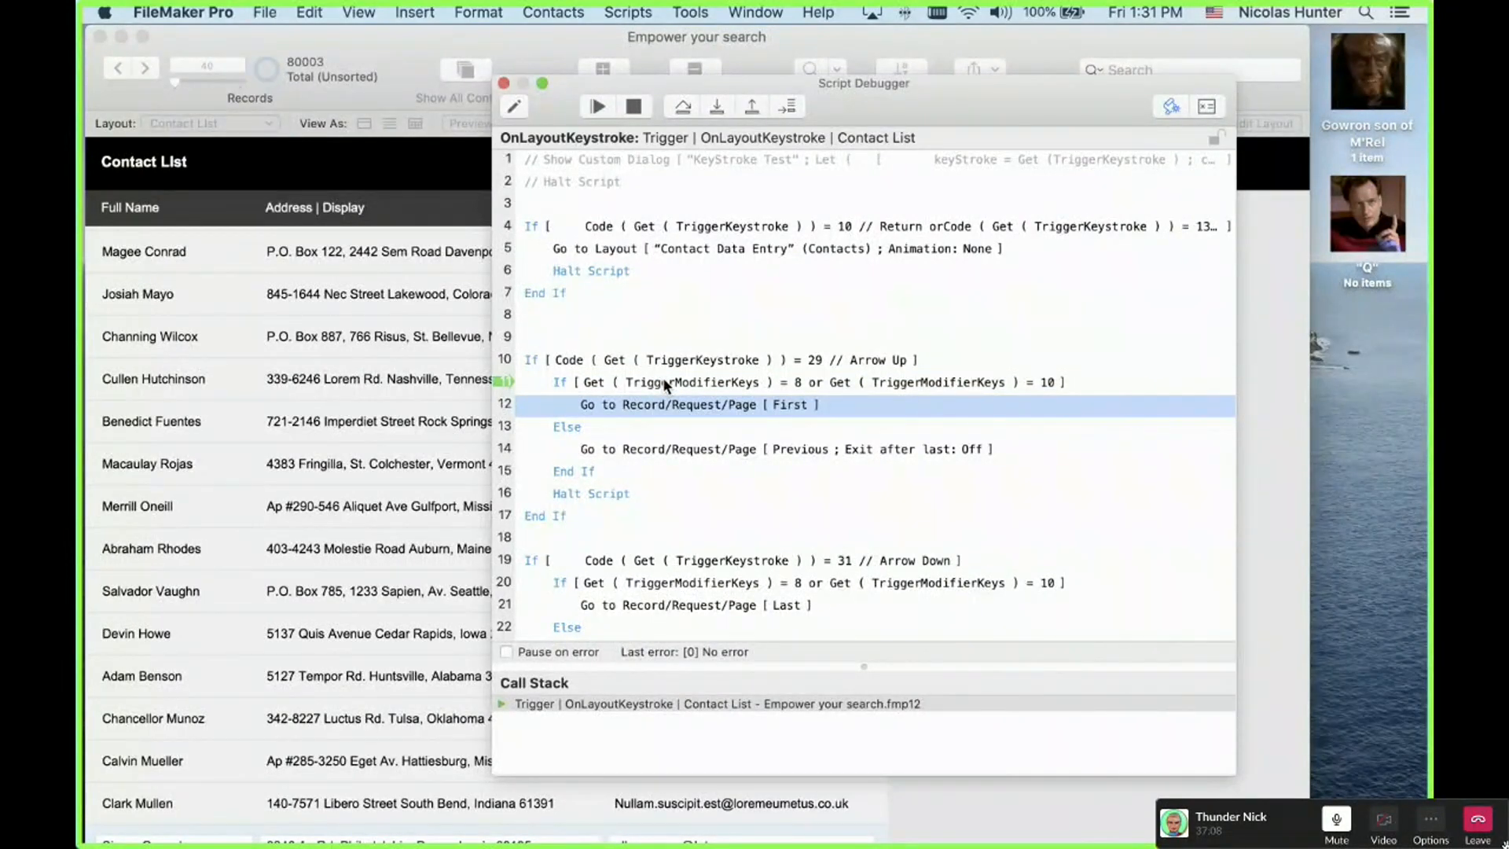
key("Down")
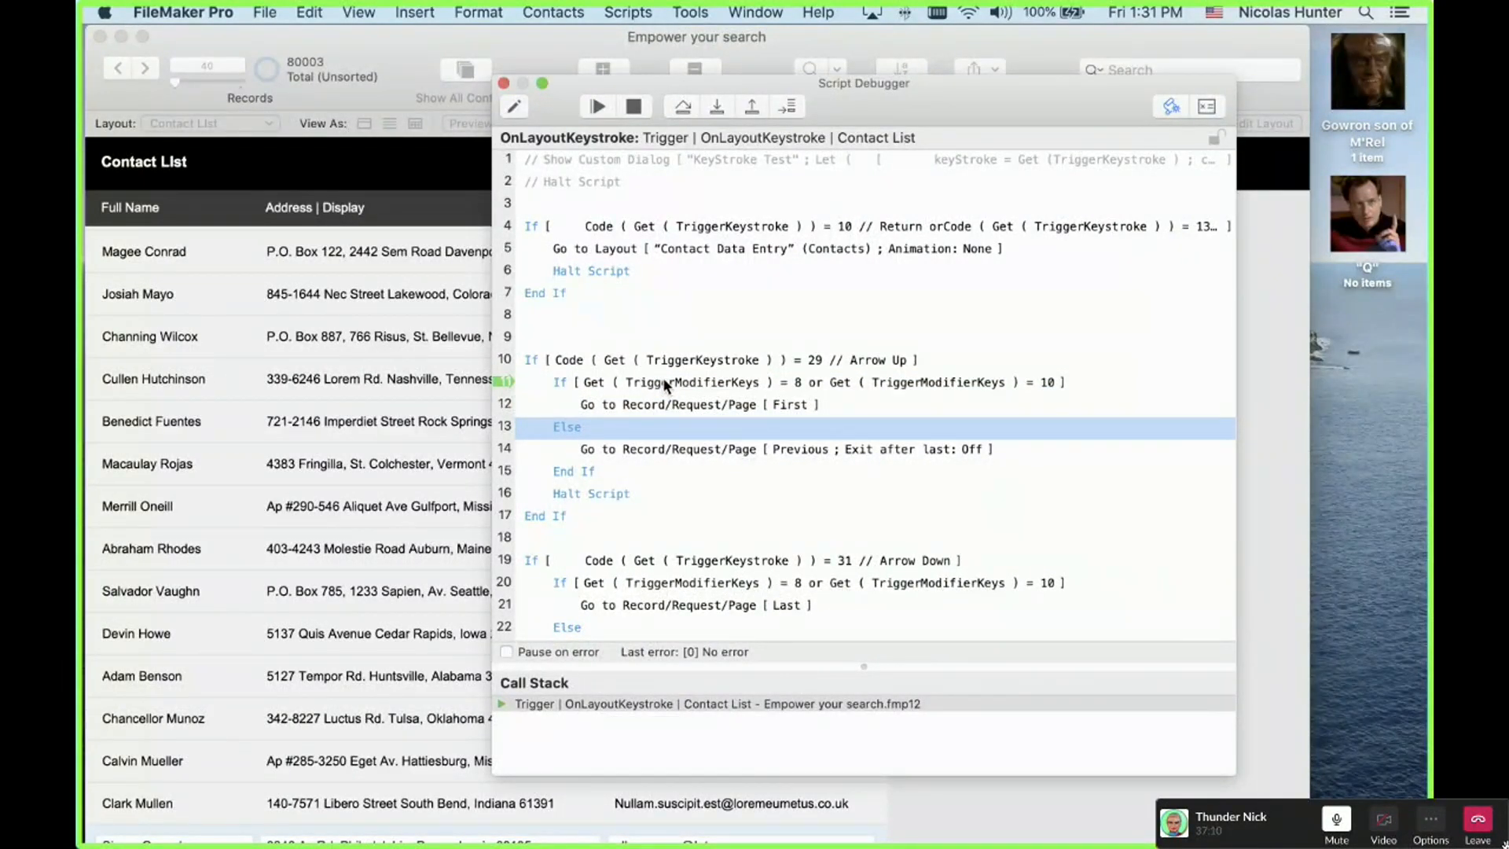
key("Down")
key("Down")
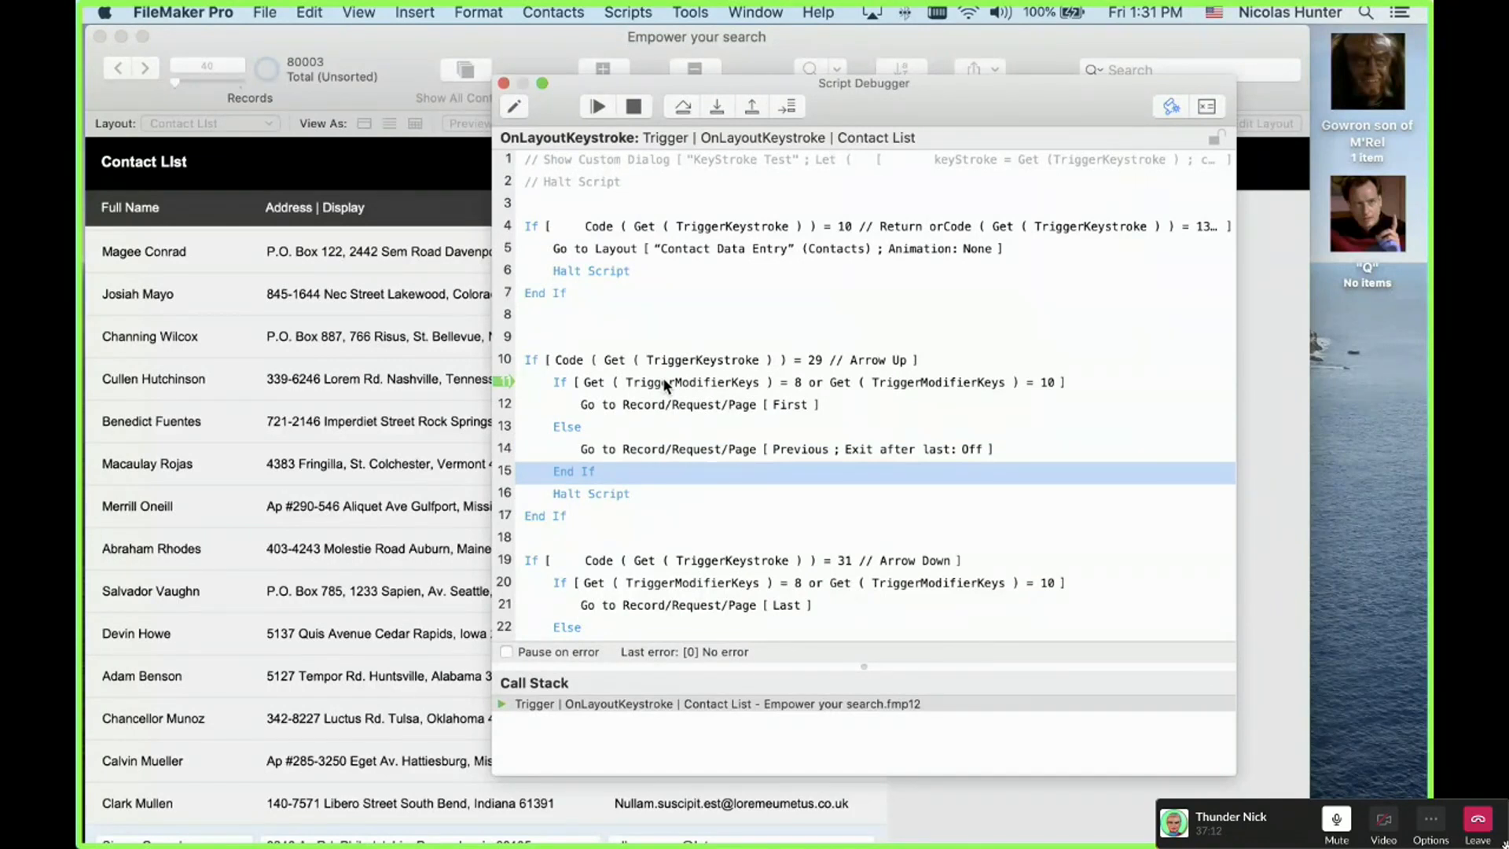
key("Down")
key("Down")
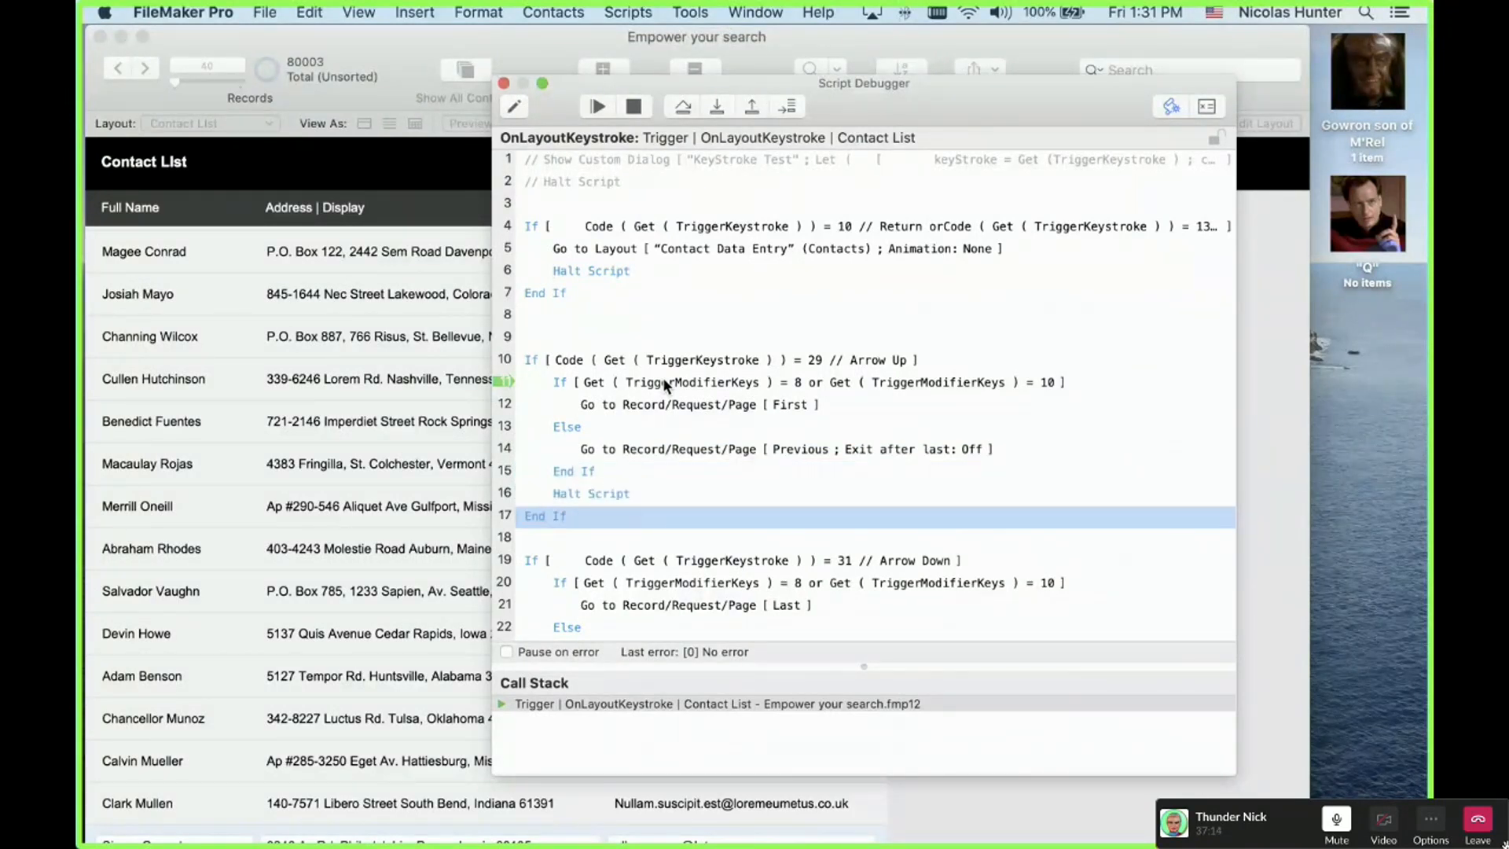
key("Down")
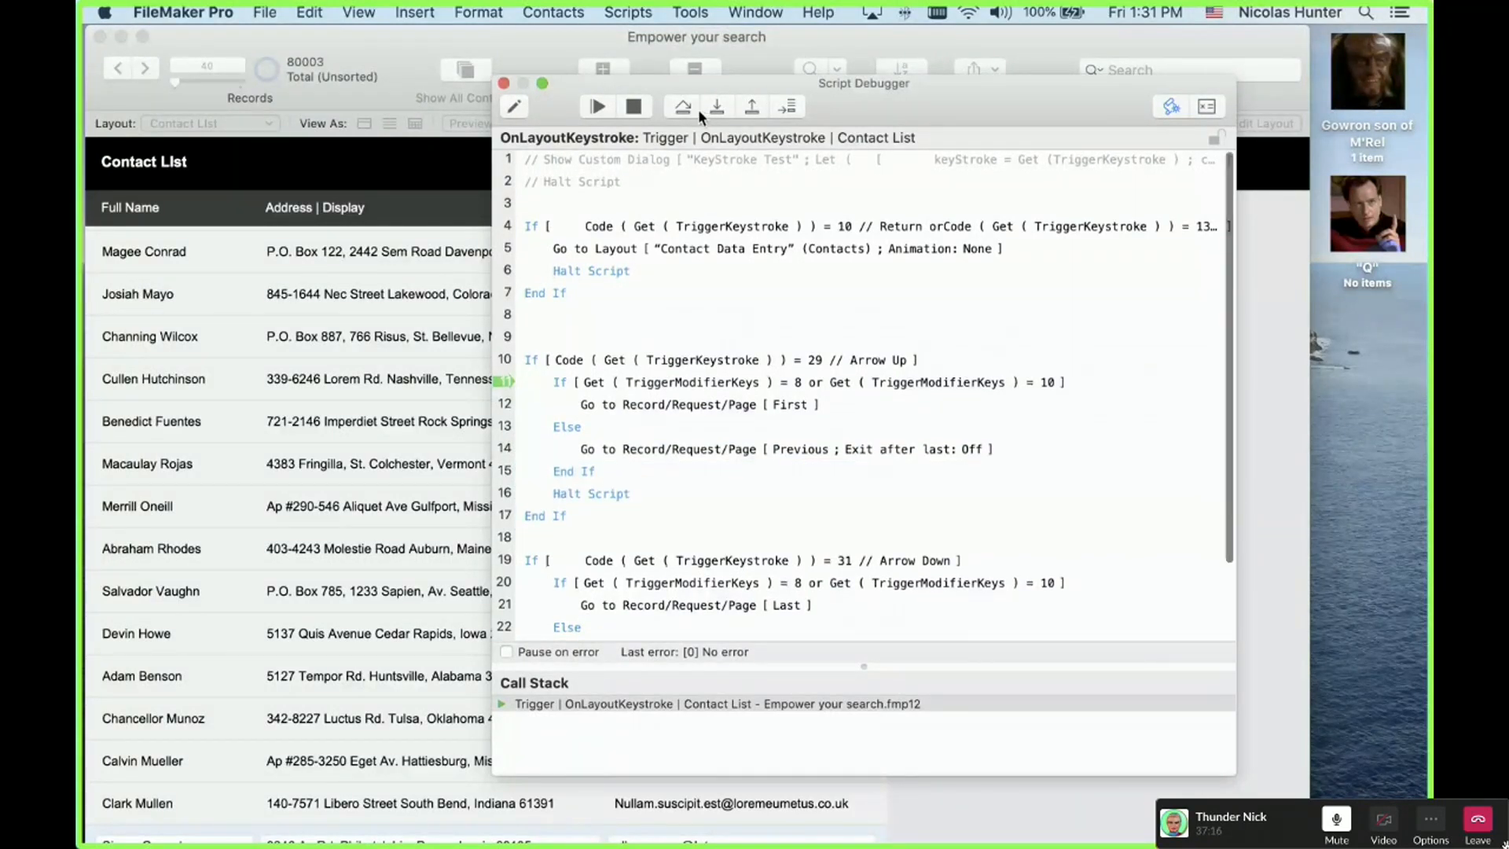
left_click(722, 106)
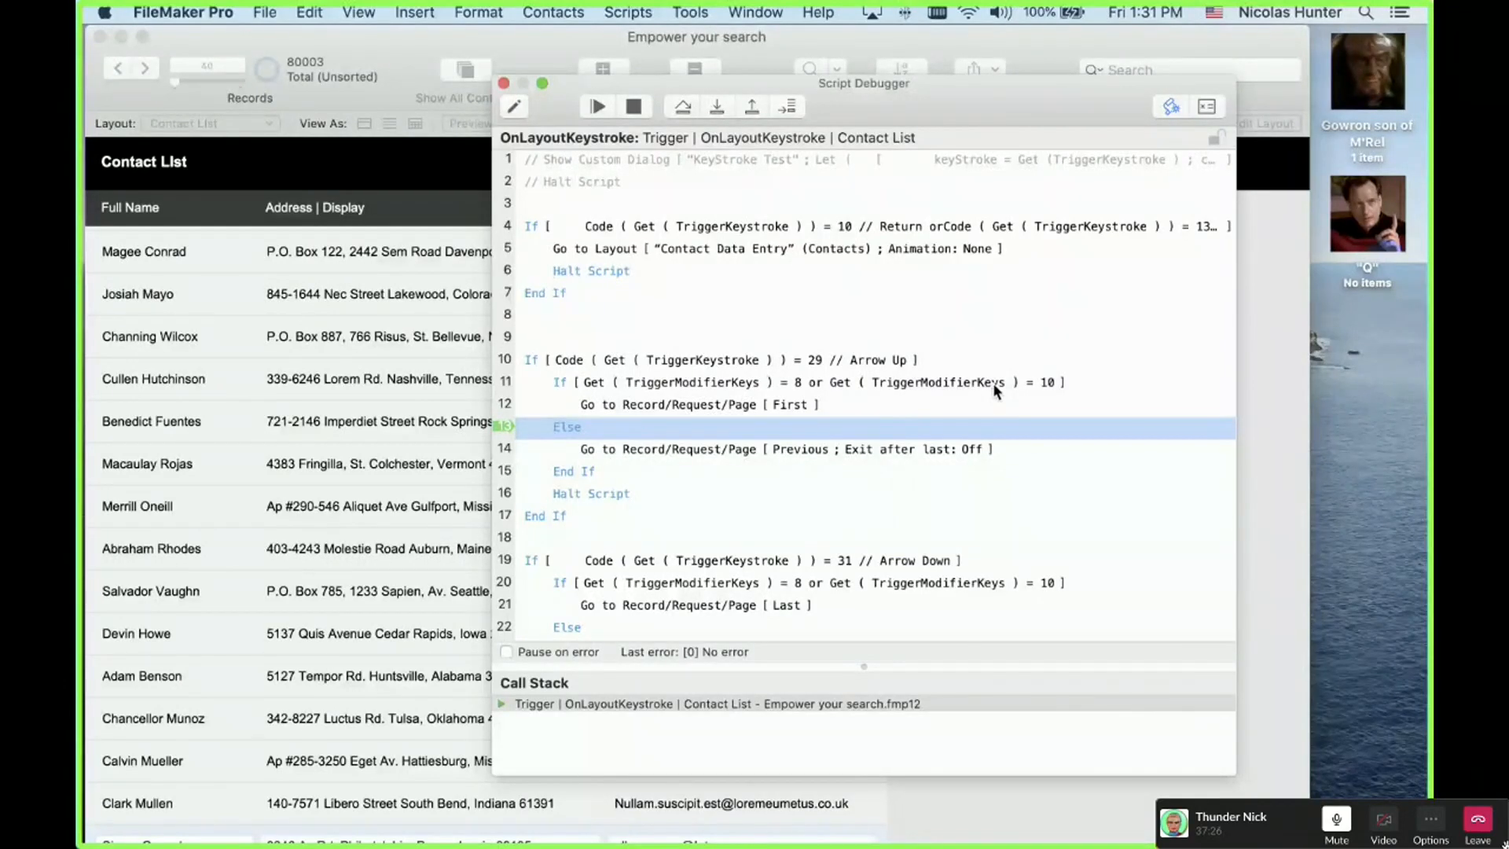
left_click(721, 107)
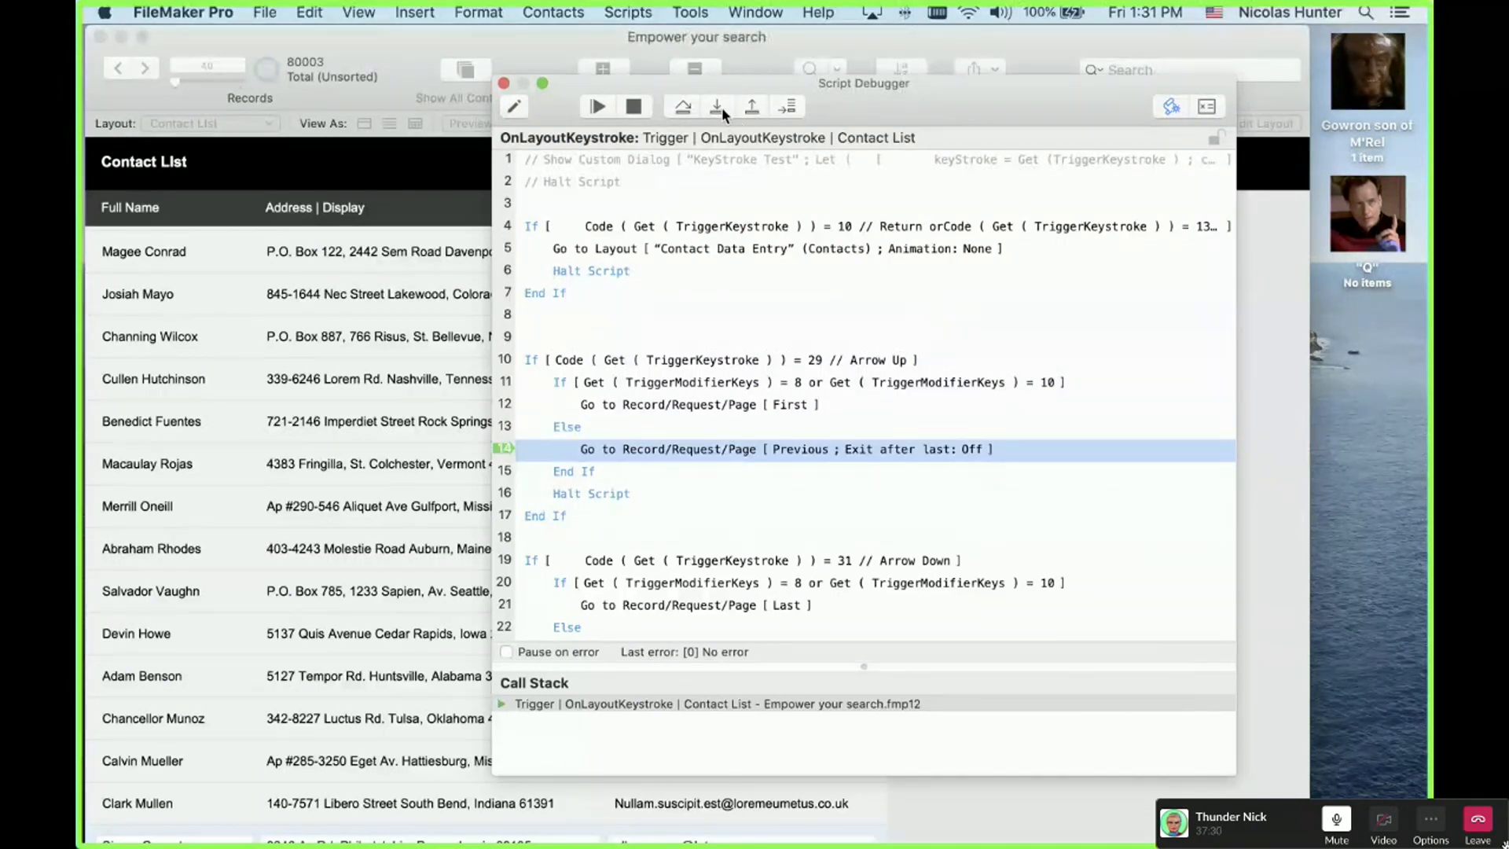
left_click(721, 106)
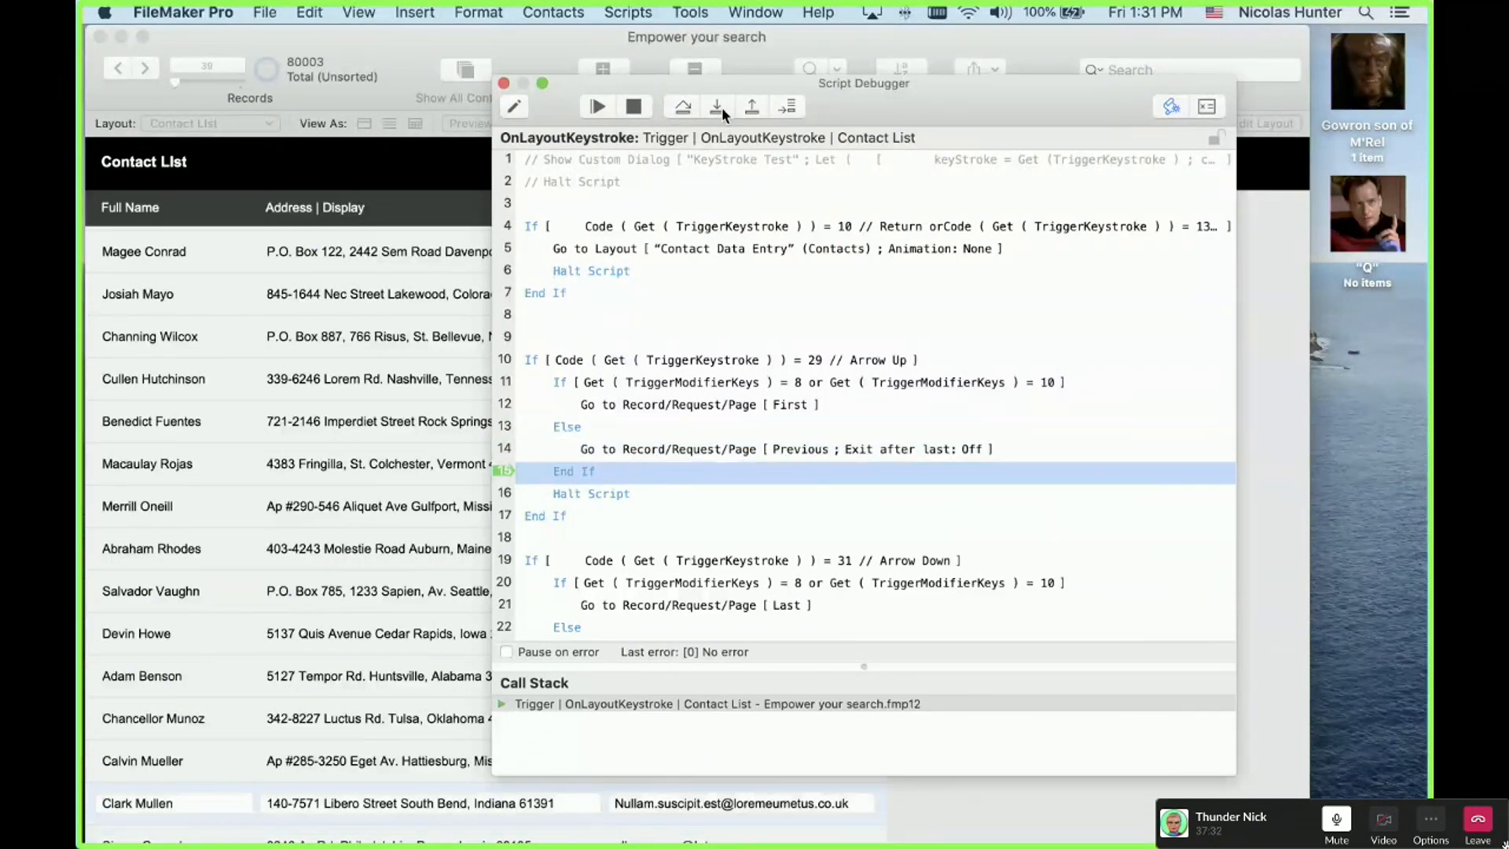
left_click(721, 106)
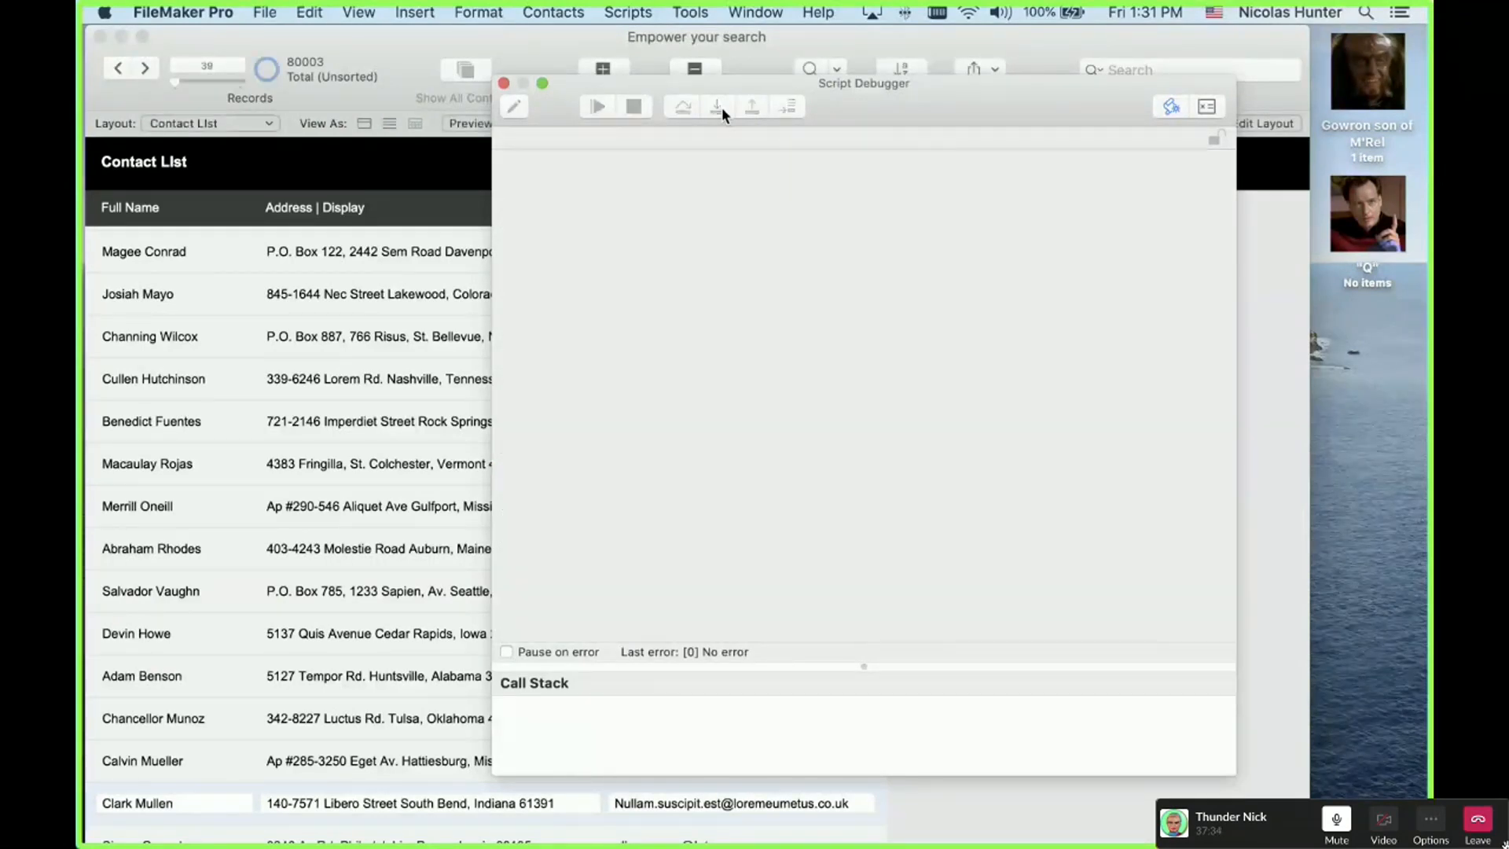
Step: Fire the trigger with Up Arrow and step through the Arrow Up branch to Halt Script
key("Up")
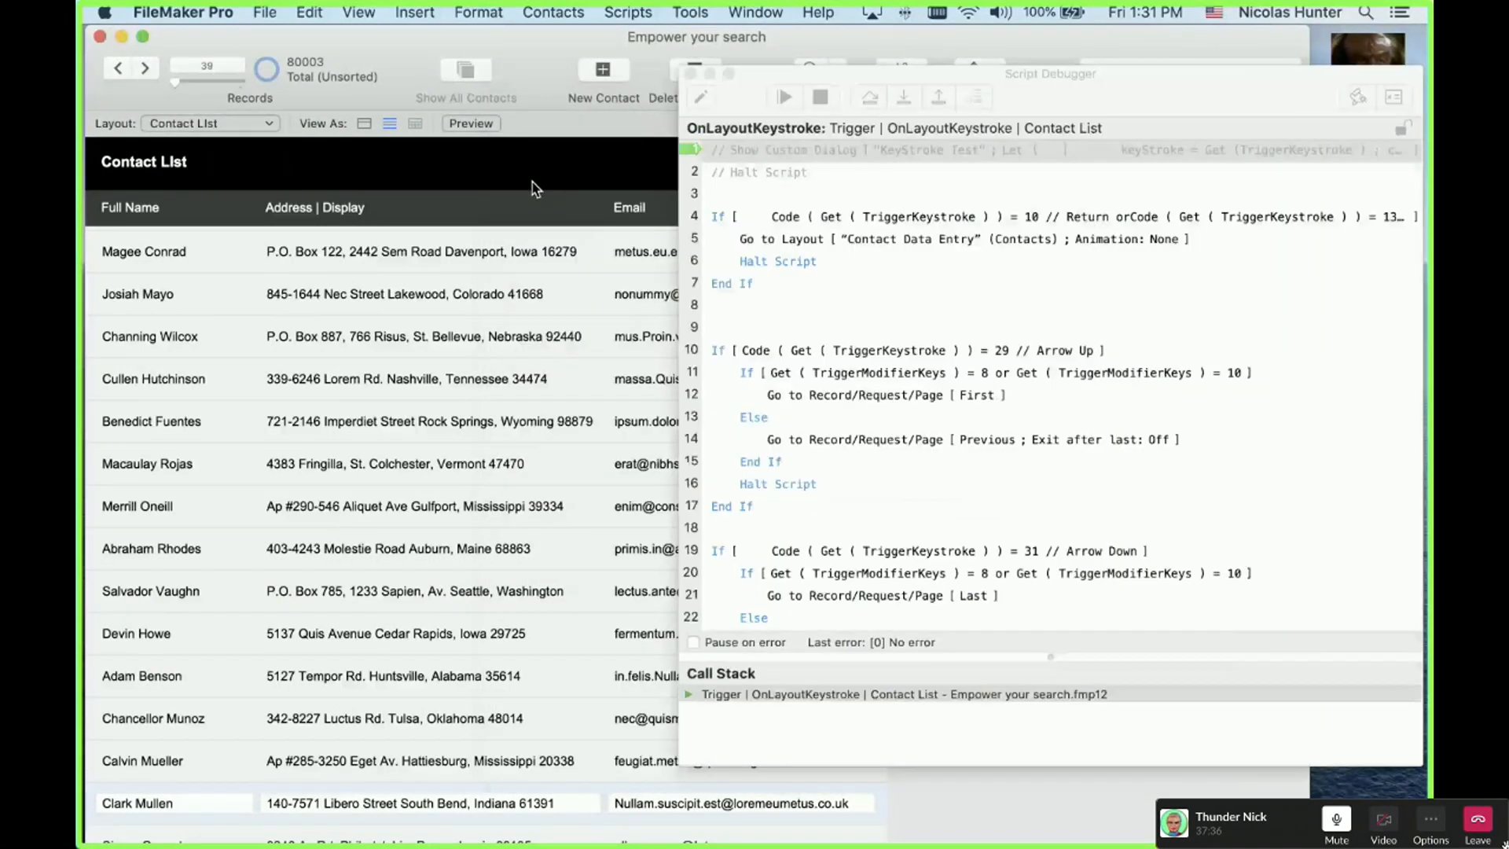
left_click(902, 92)
left_click(902, 92)
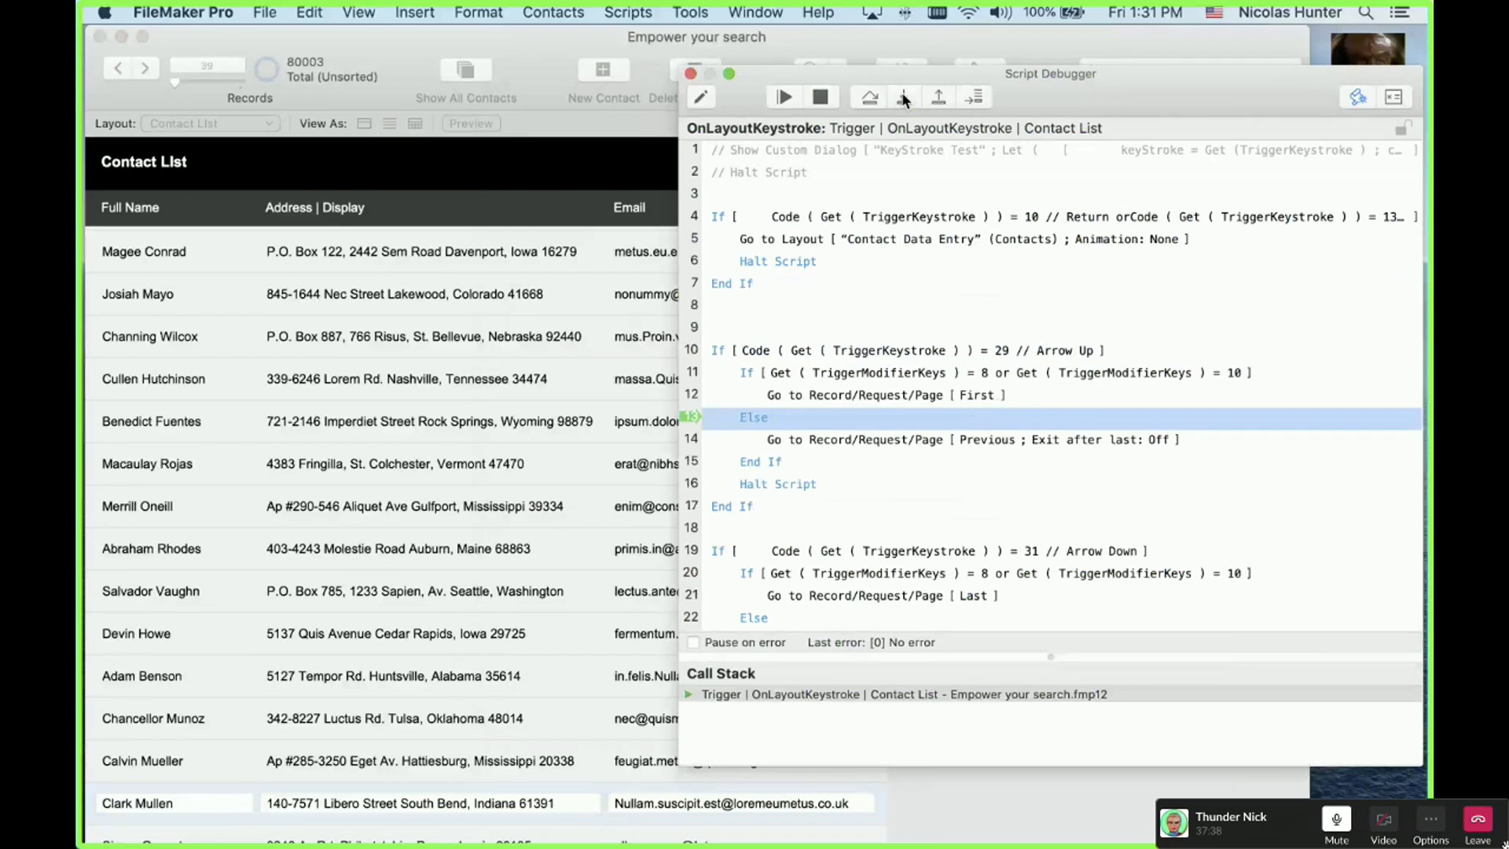
left_click(902, 91)
left_click(902, 92)
left_click(902, 92)
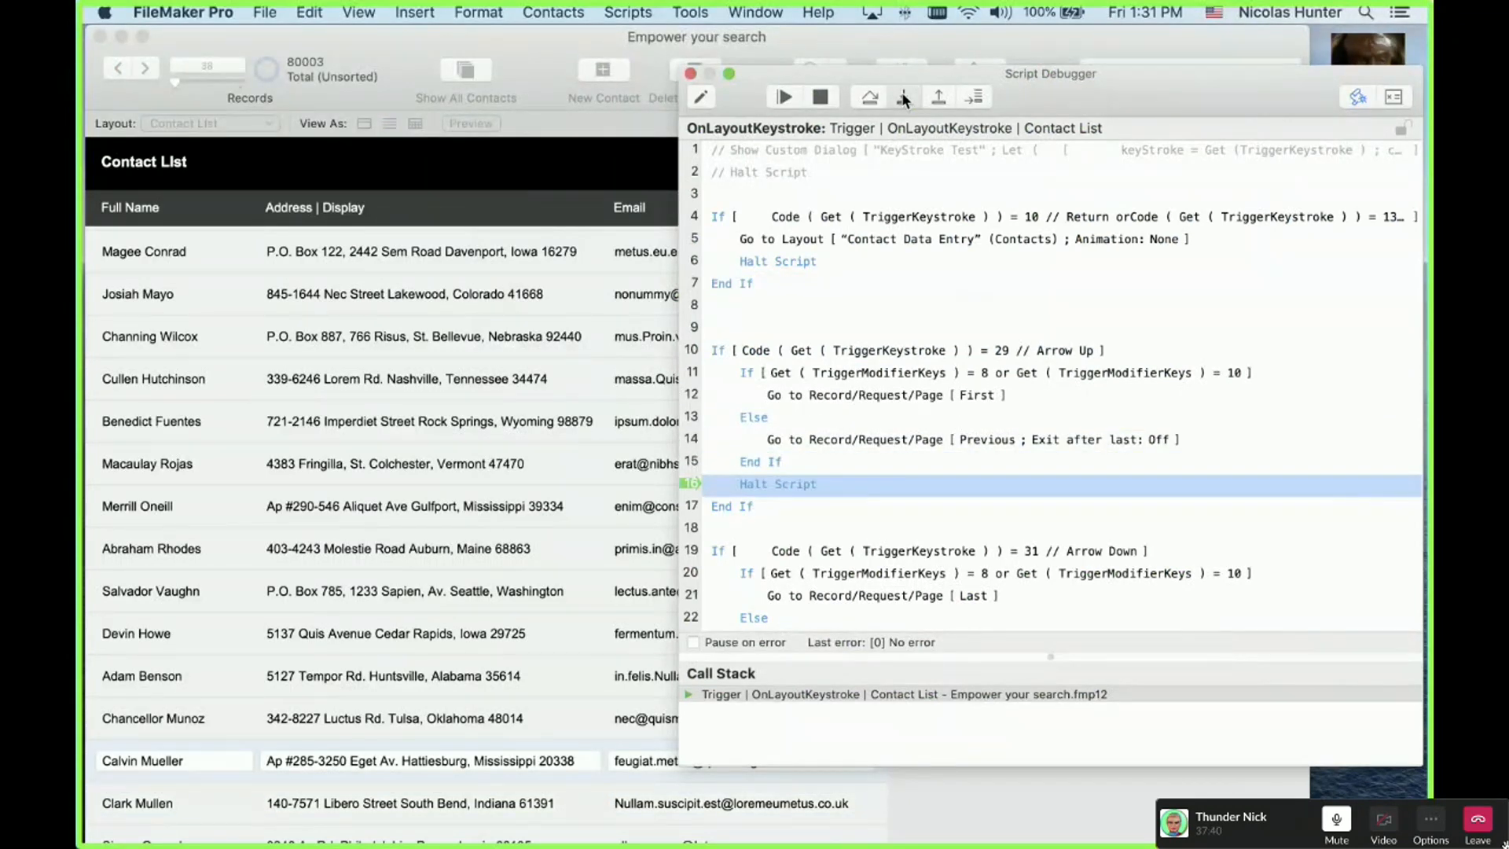
left_click(902, 92)
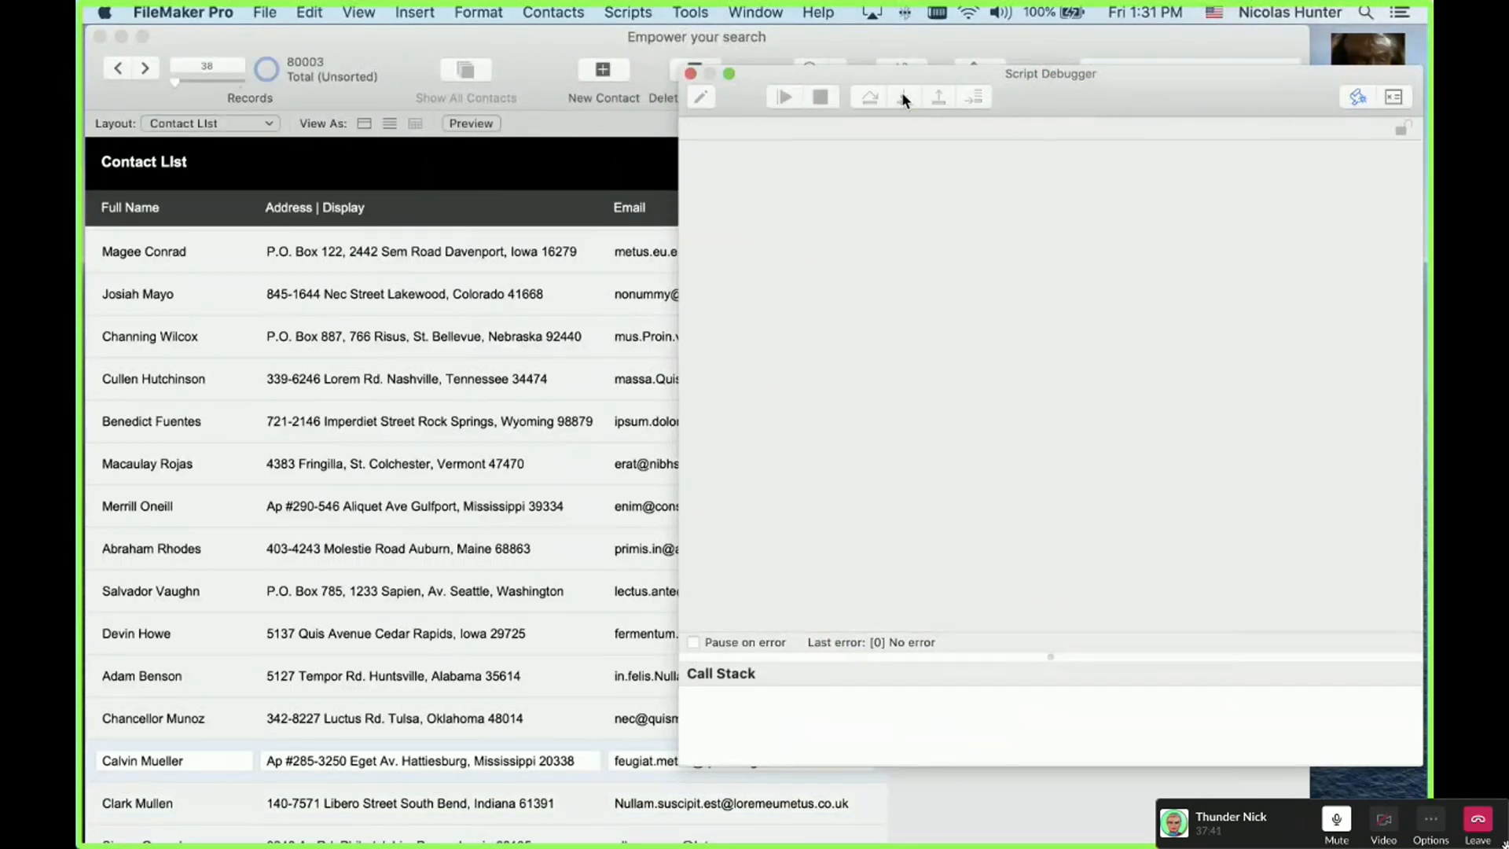
Step: Fire the trigger with Down Arrow, step through the Arrow Down branch to the next record, and close the debugger
left_click(639, 161)
key("Down")
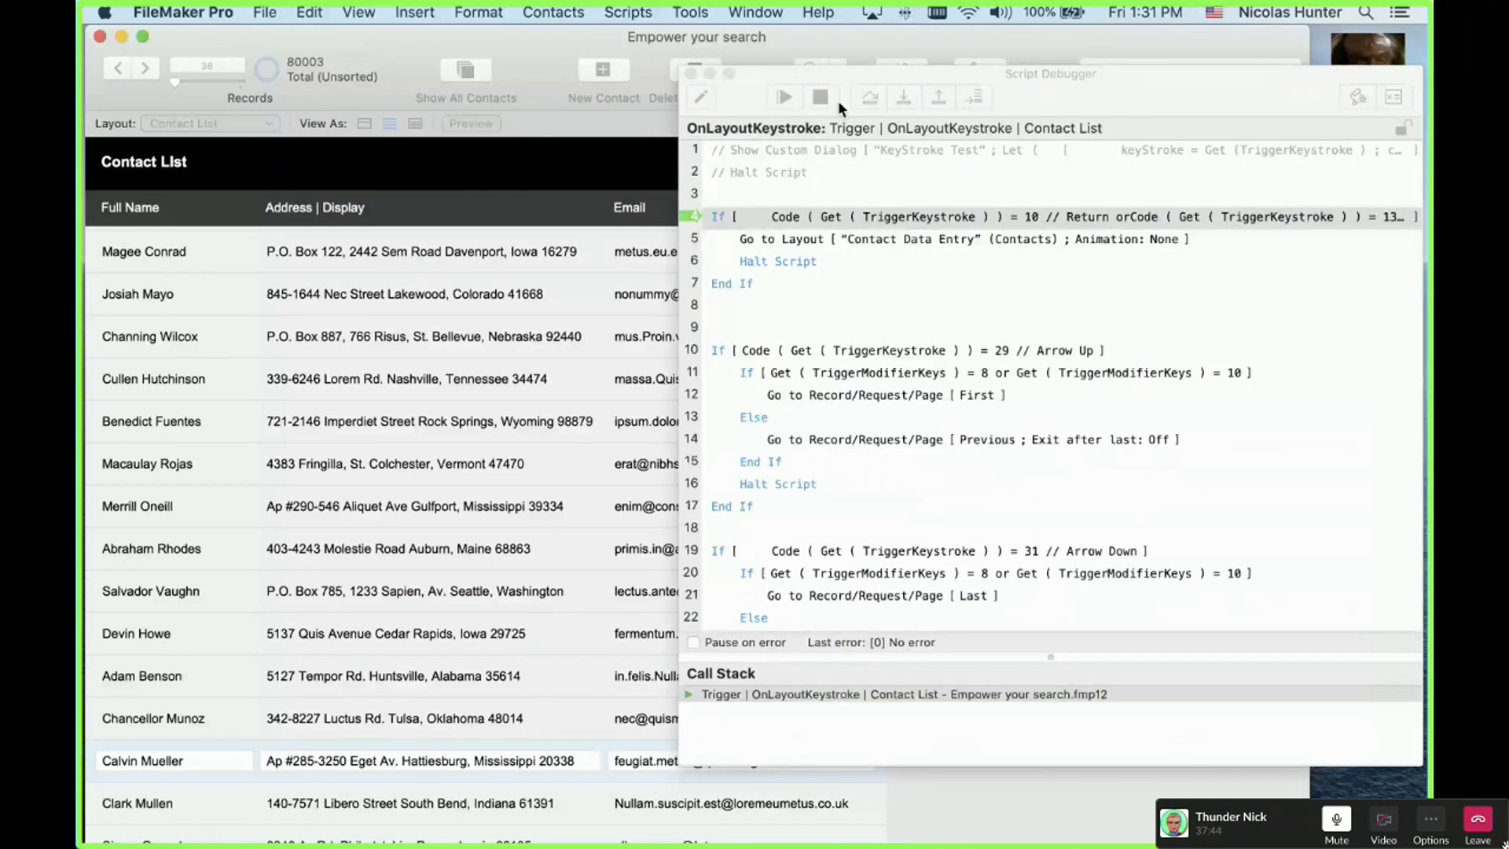
left_click(902, 92)
left_click(902, 92)
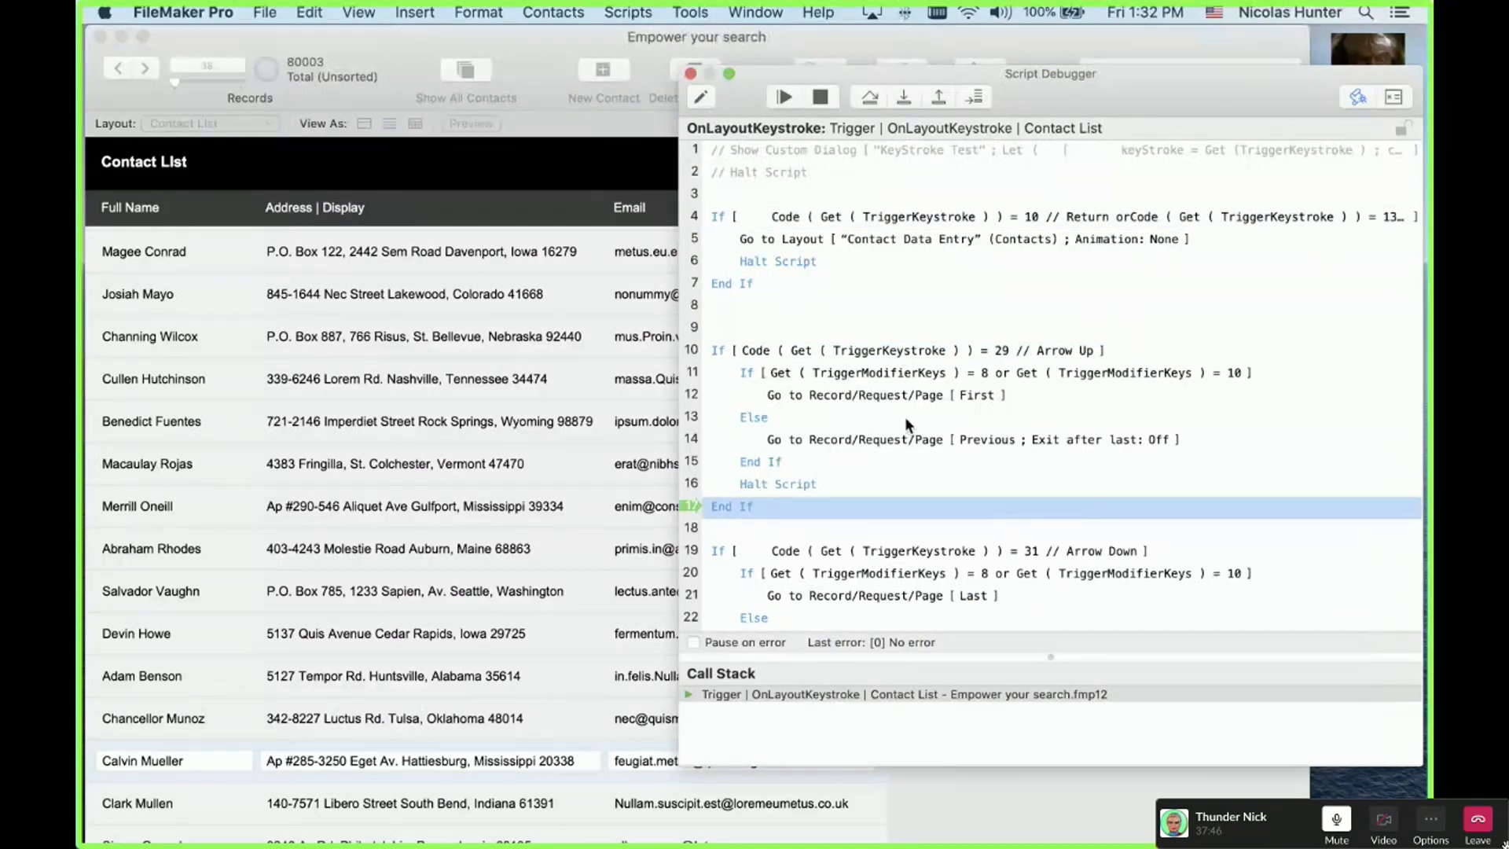
left_click(905, 95)
left_click(904, 96)
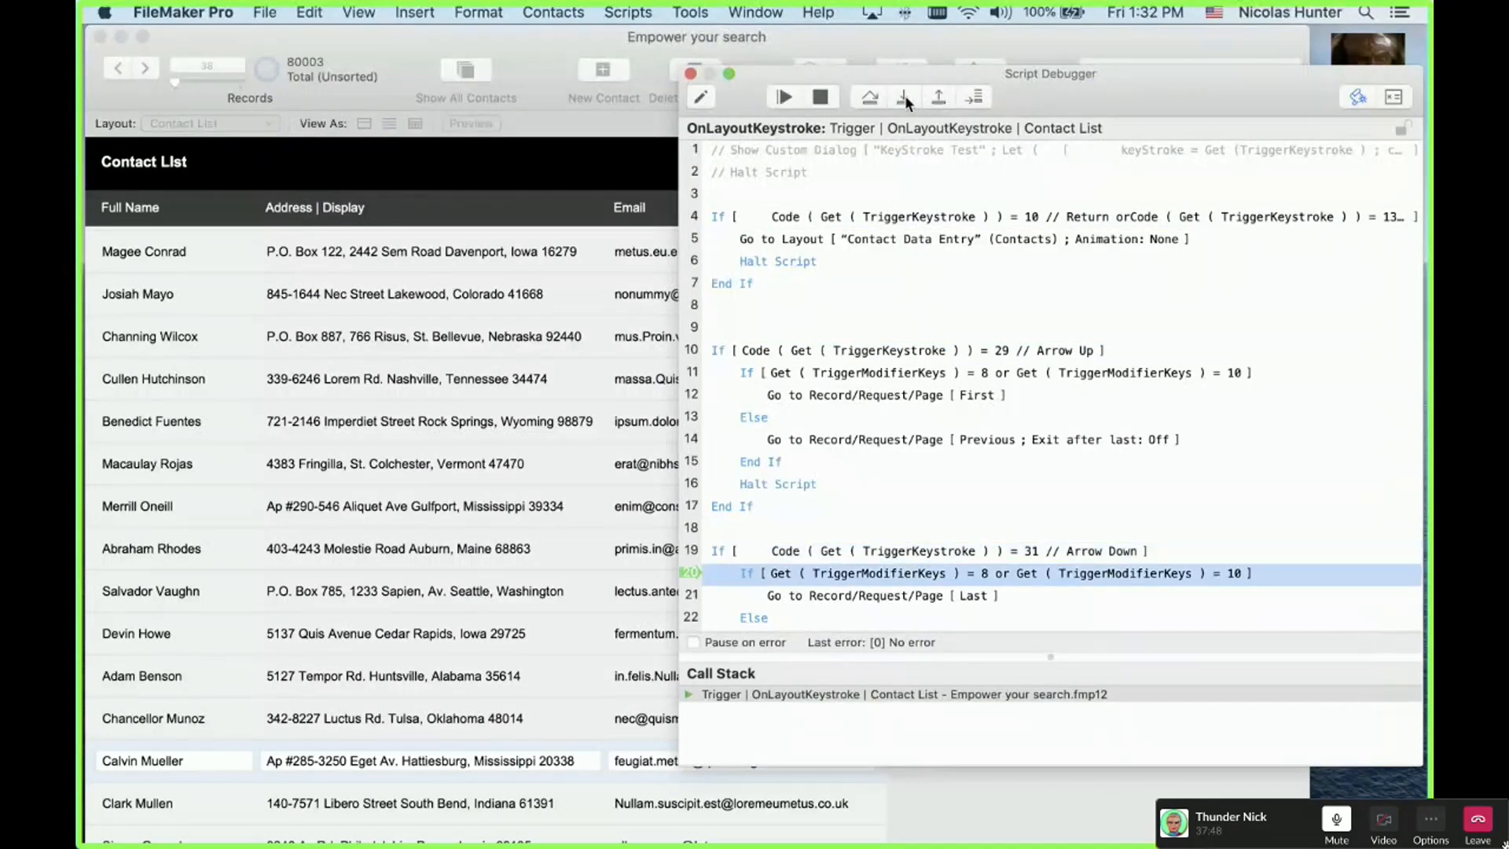
left_click(903, 96)
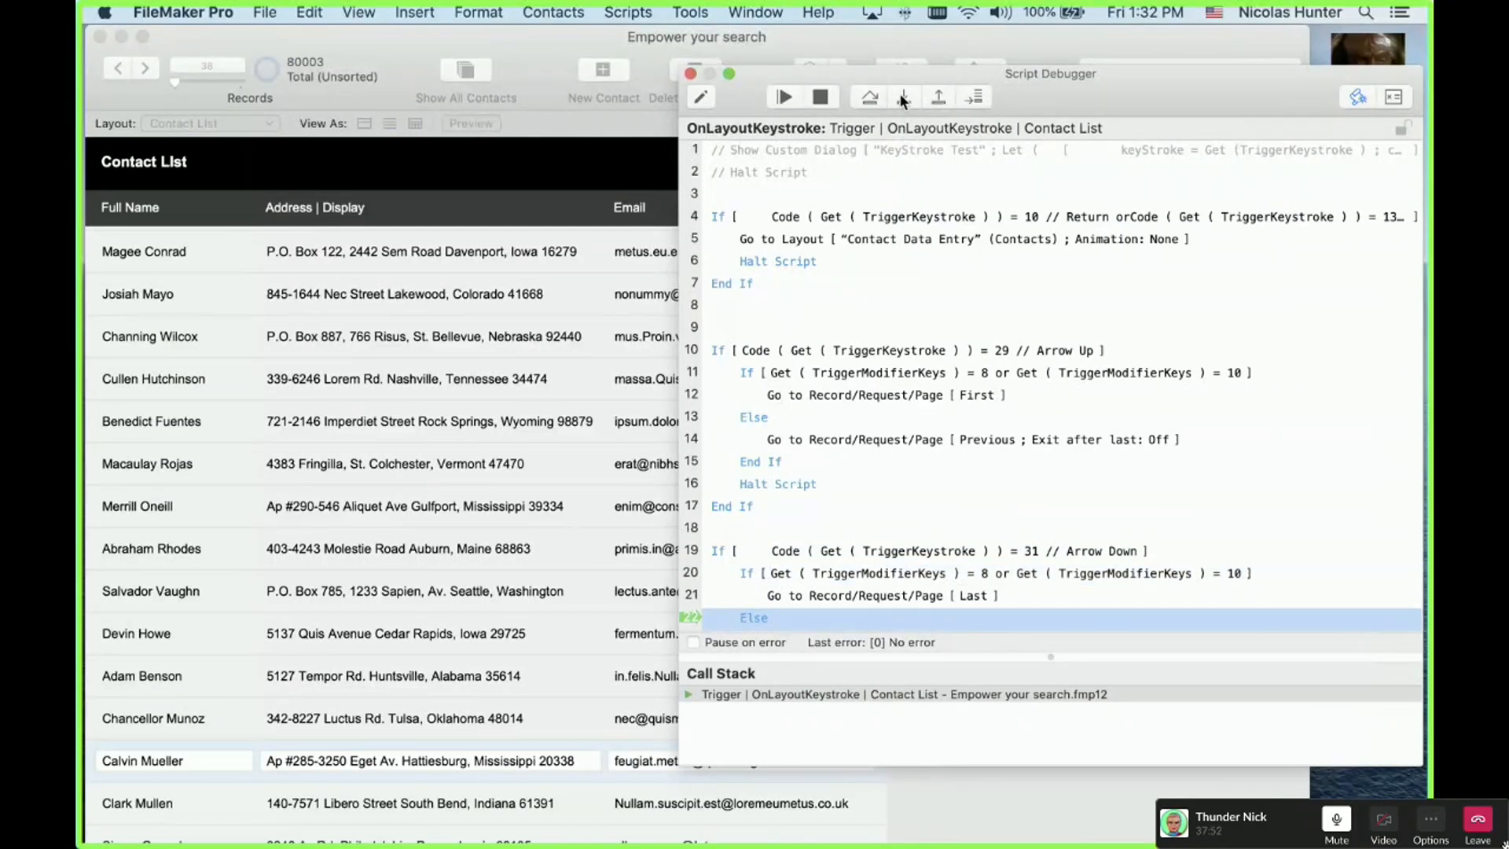
left_click(902, 95)
left_click(902, 95)
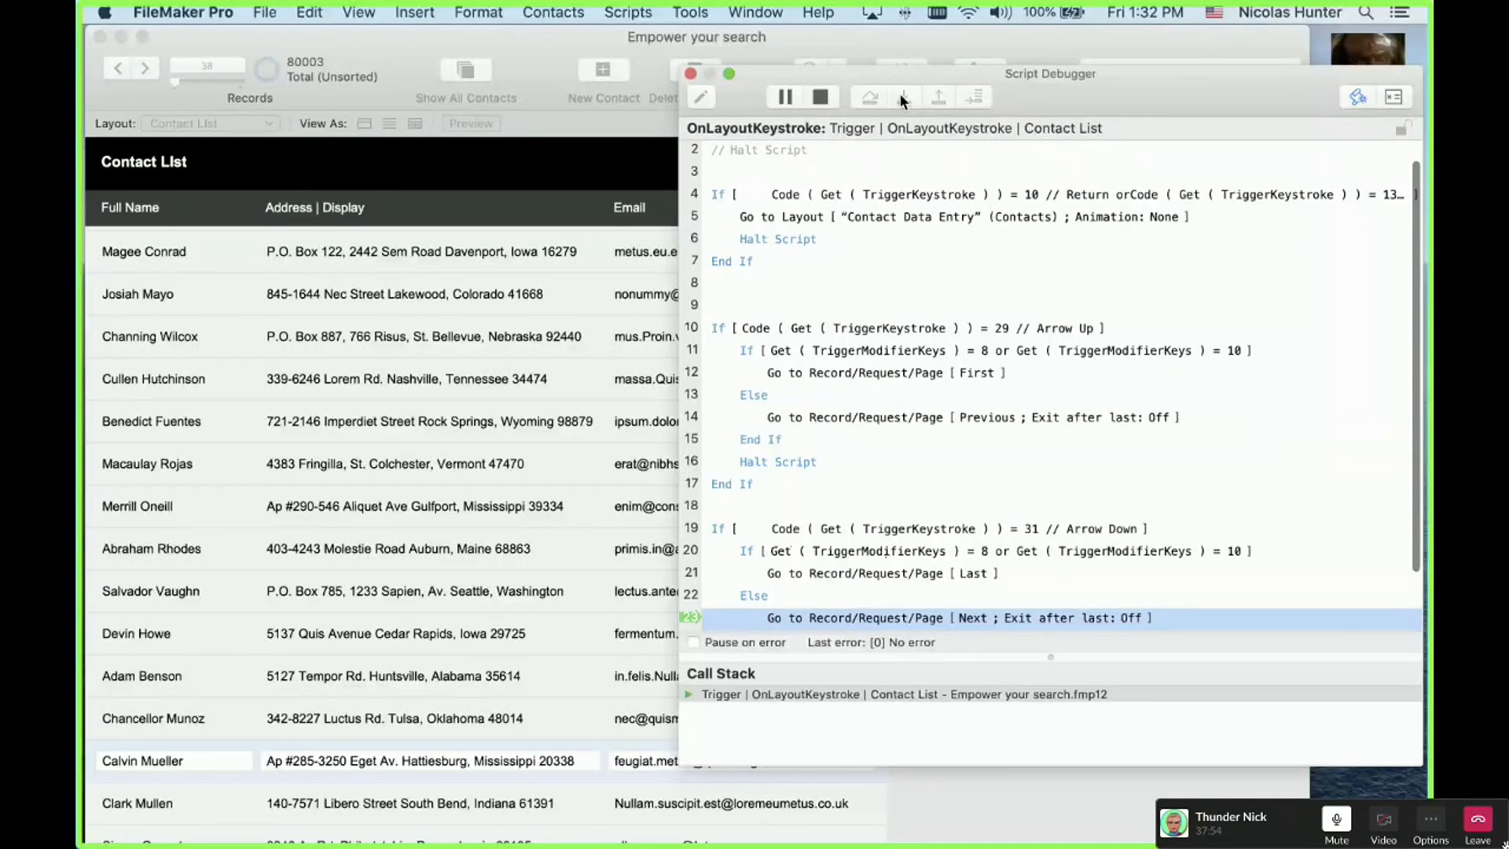
left_click(900, 95)
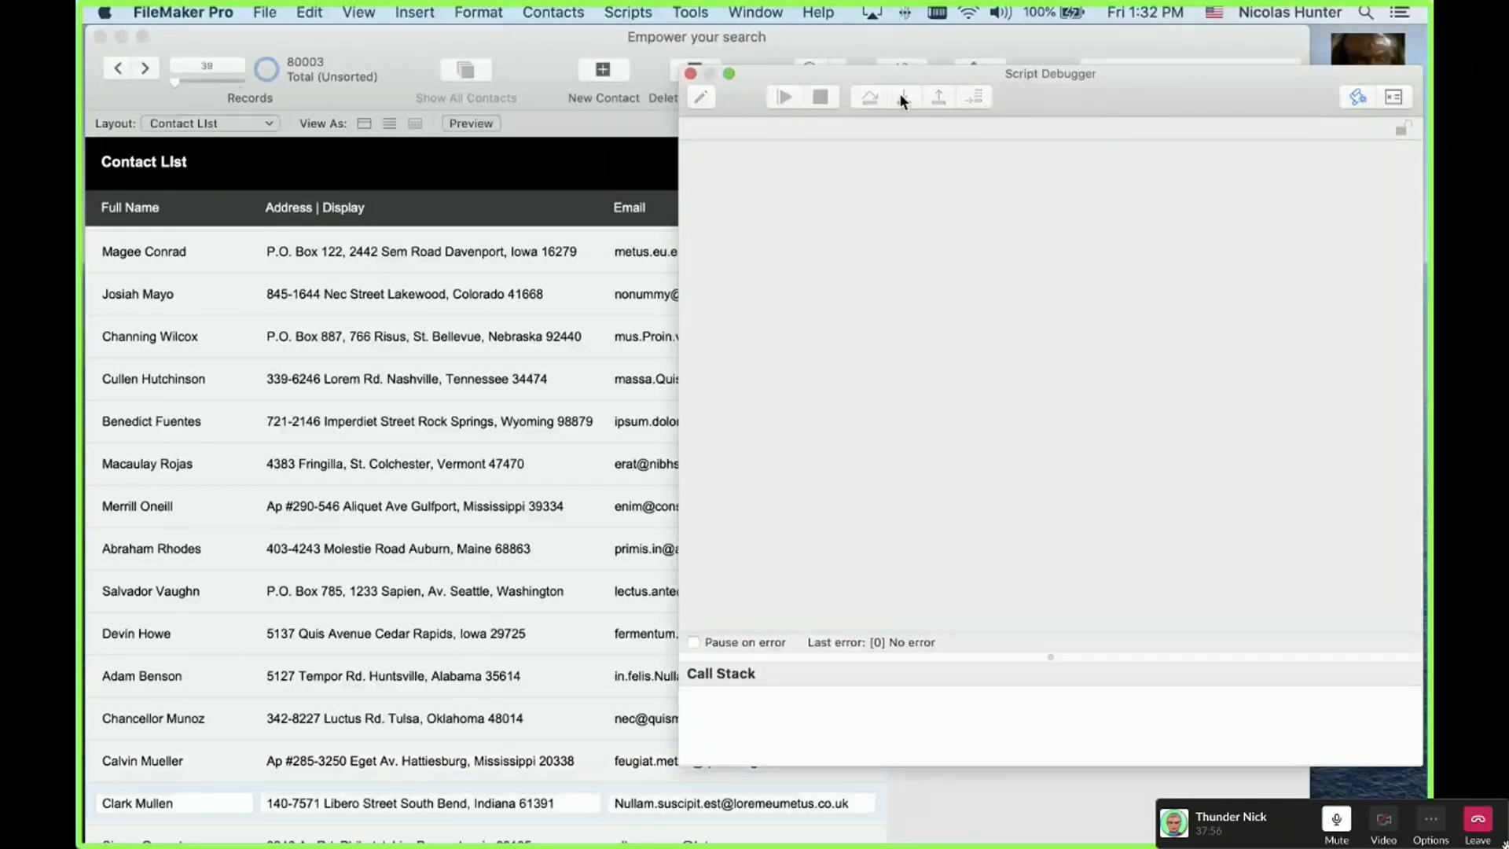
left_click(691, 74)
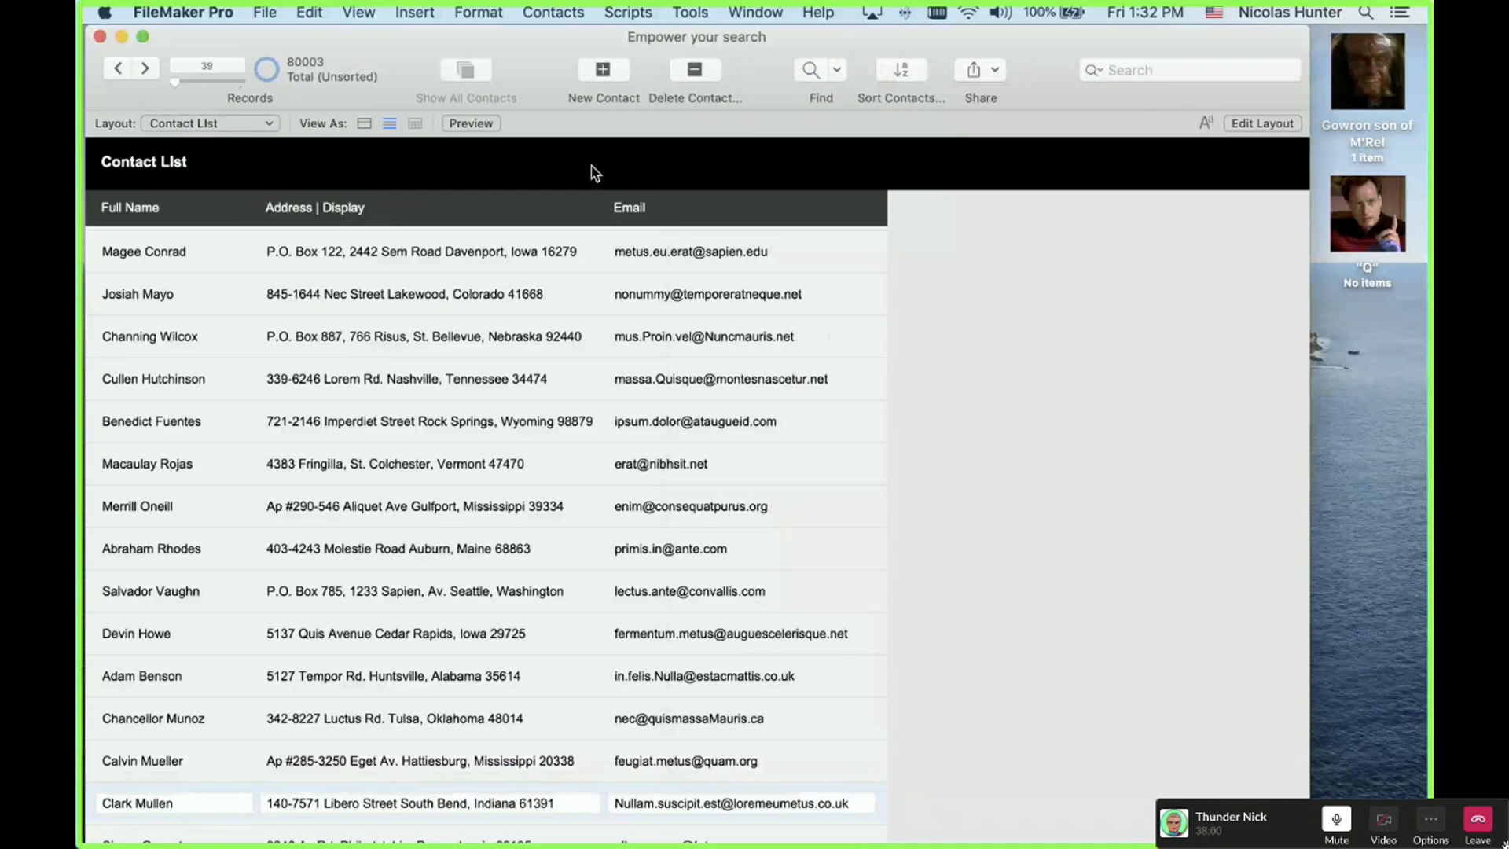
Step: Open the Script Workspace and select the Arrow Down If line and Halt Script lines in the Contacts trigger script
key("super+shift+s")
key("super+shift+s")
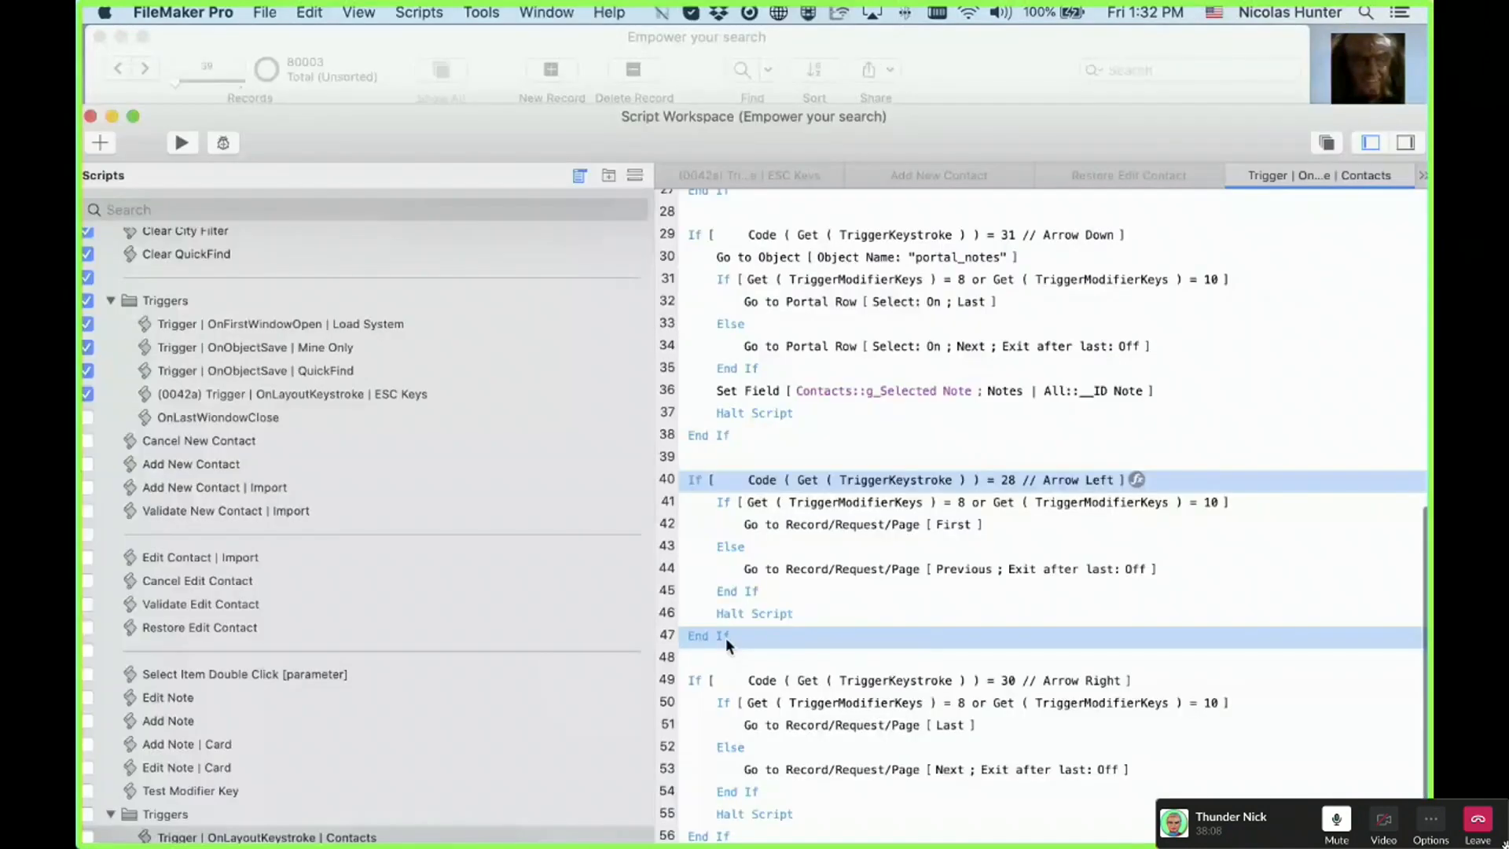
left_click(697, 238, "super")
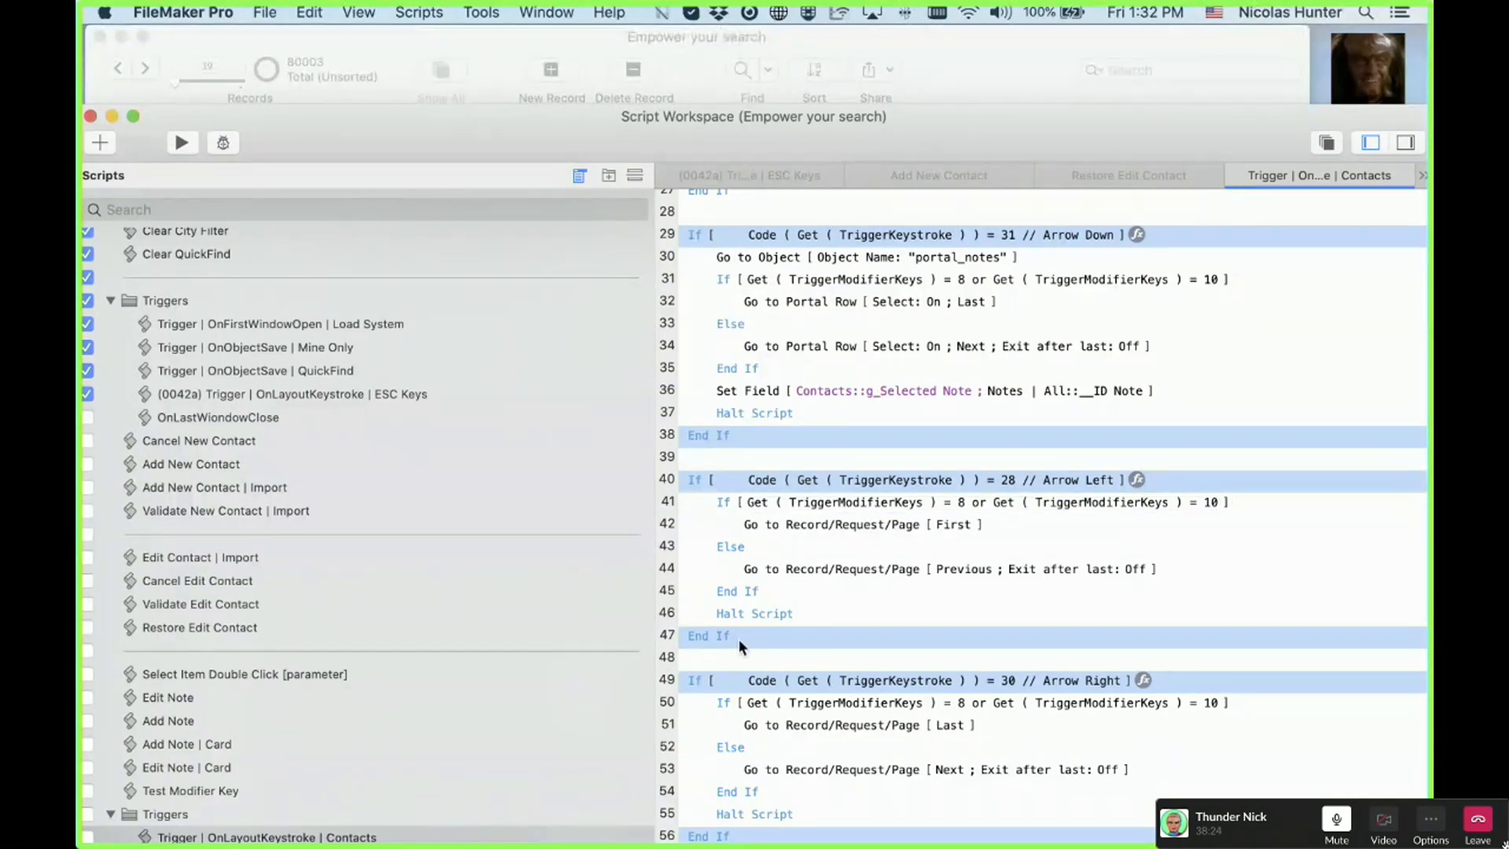
left_click(769, 417)
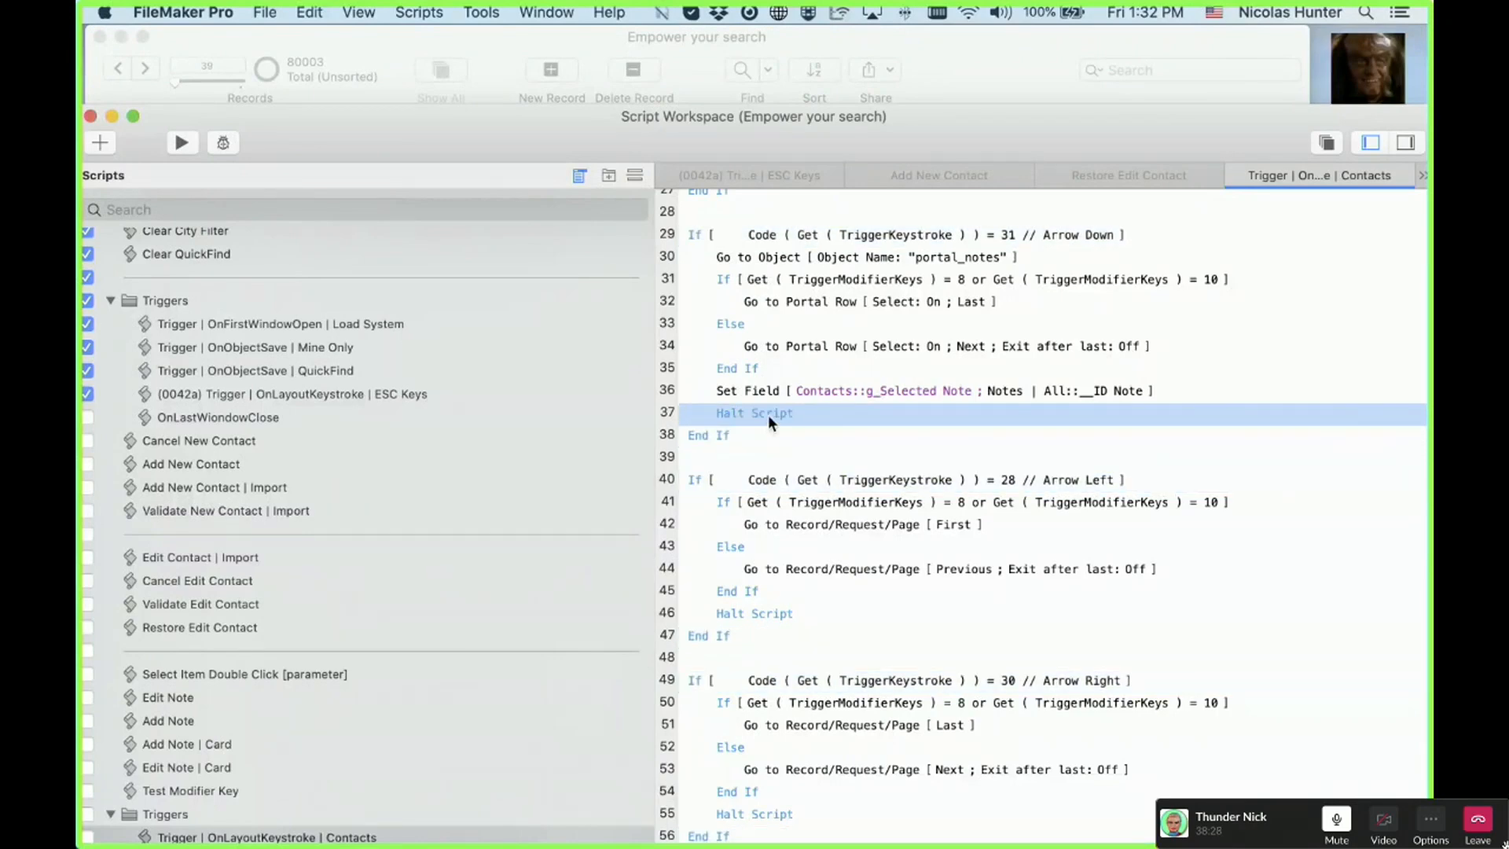
scroll(767, 413, "up", 10)
left_click(734, 239)
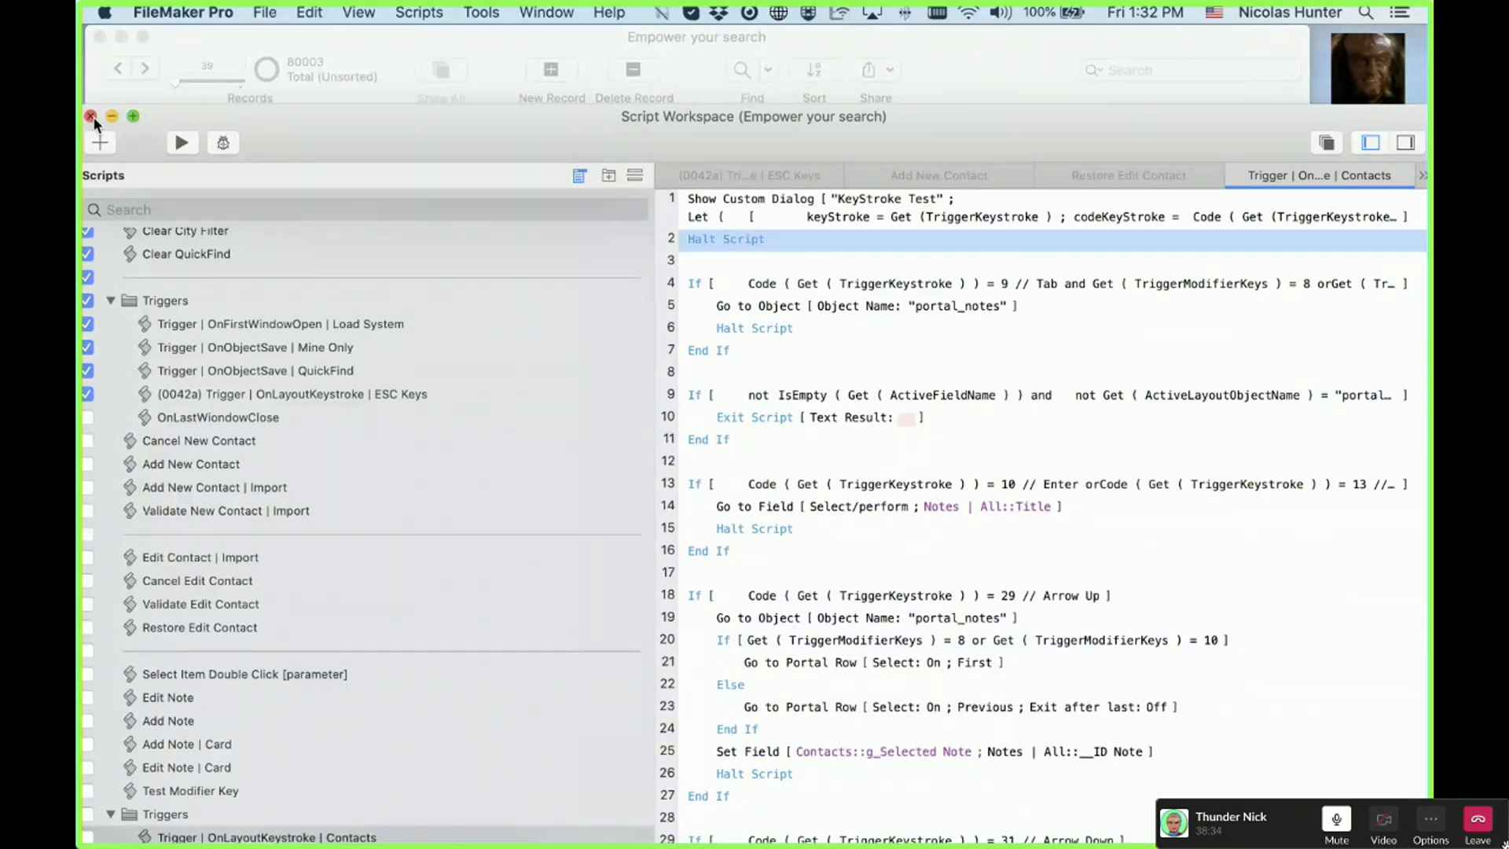
Step: Close the Script Workspace, scroll the Contact List down to record 161, and open it in data entry
left_click(91, 116)
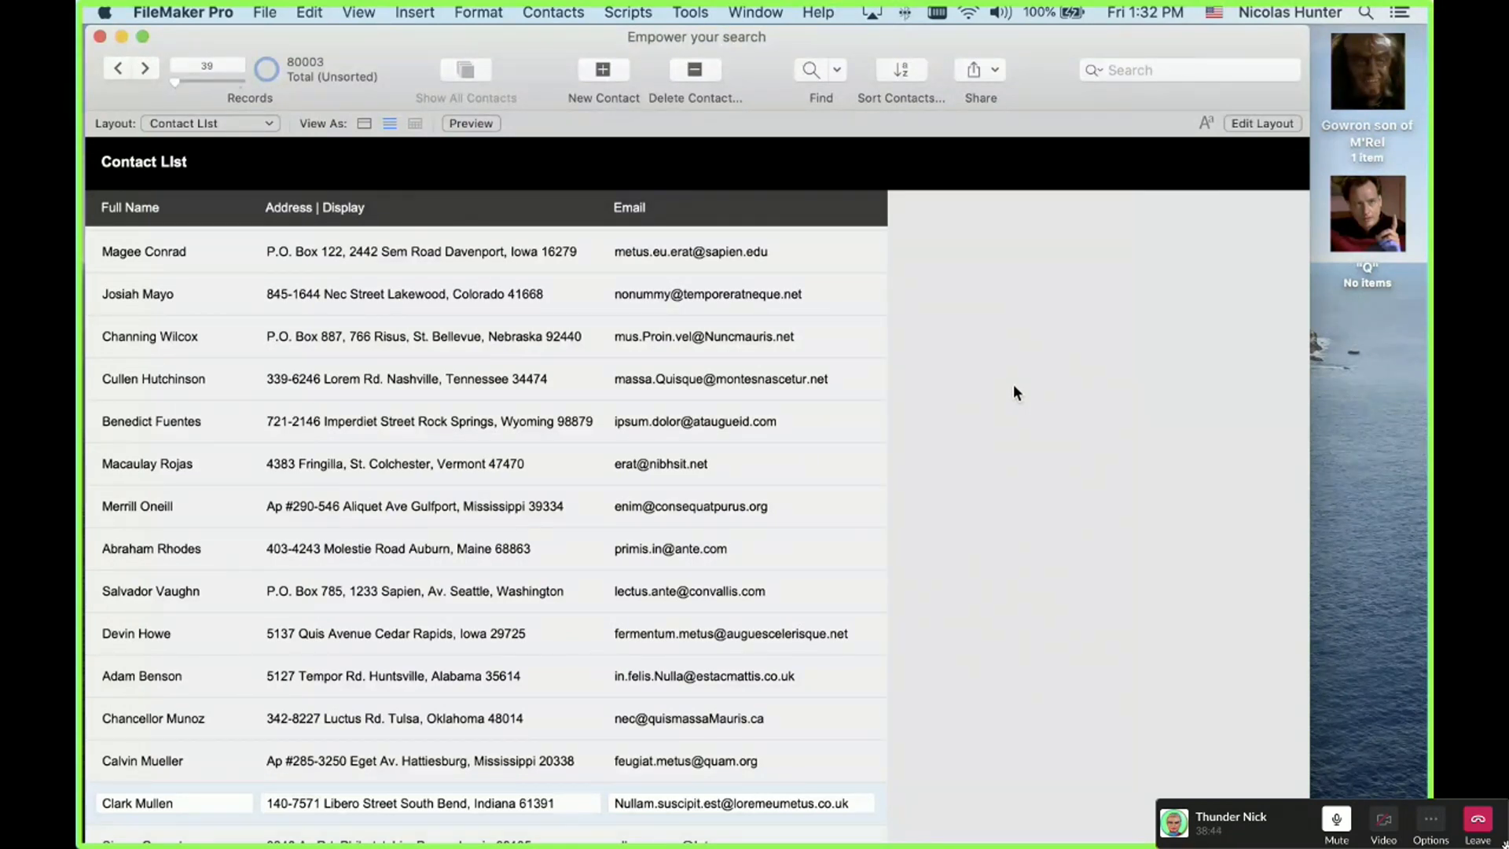
scroll(1012, 383, "down", 10)
scroll(1012, 385, "down", 18)
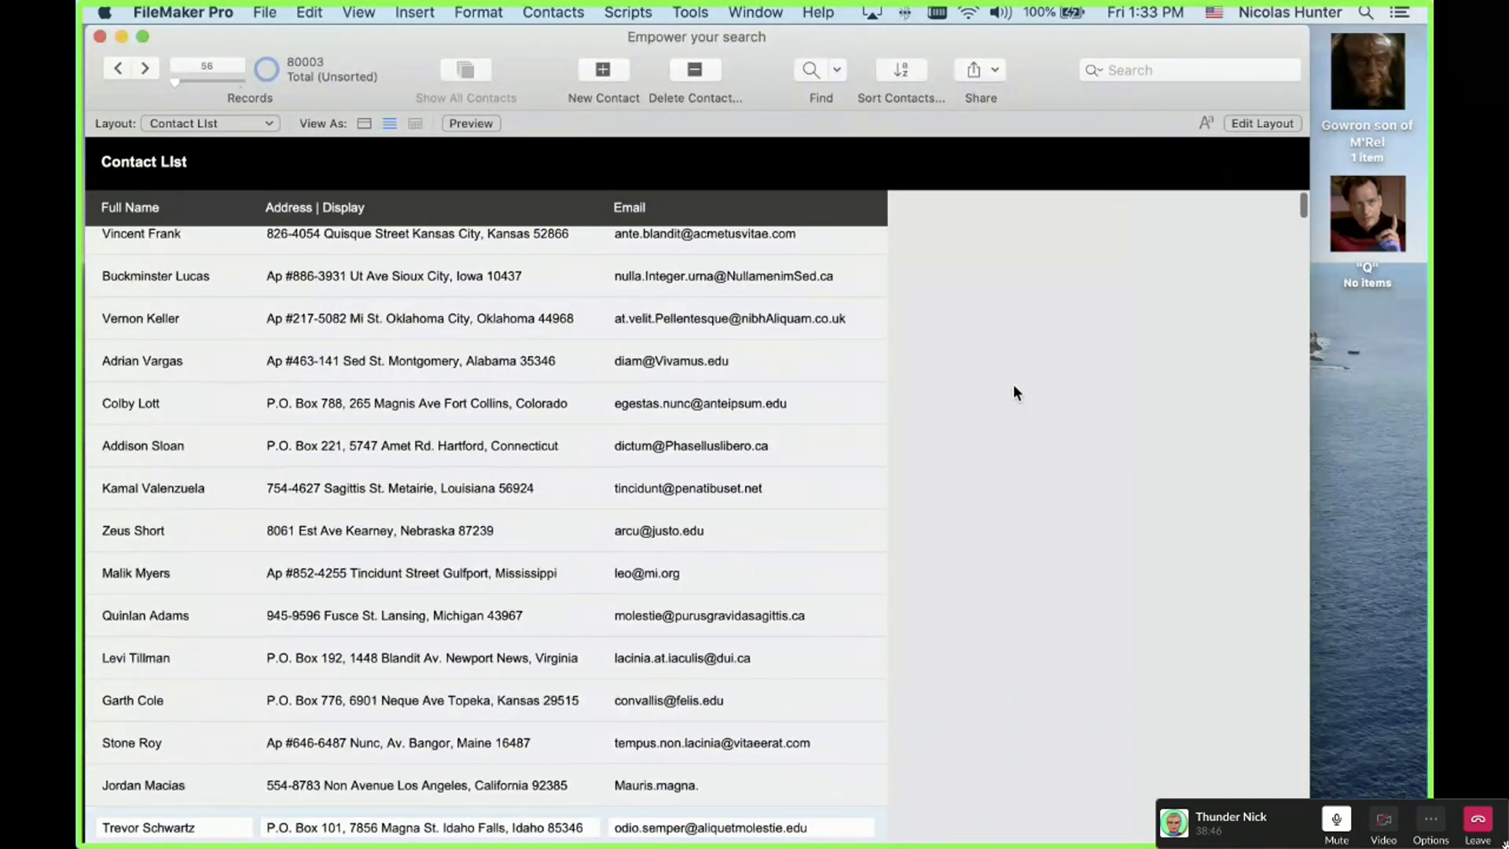
scroll(1013, 386, "down", 17)
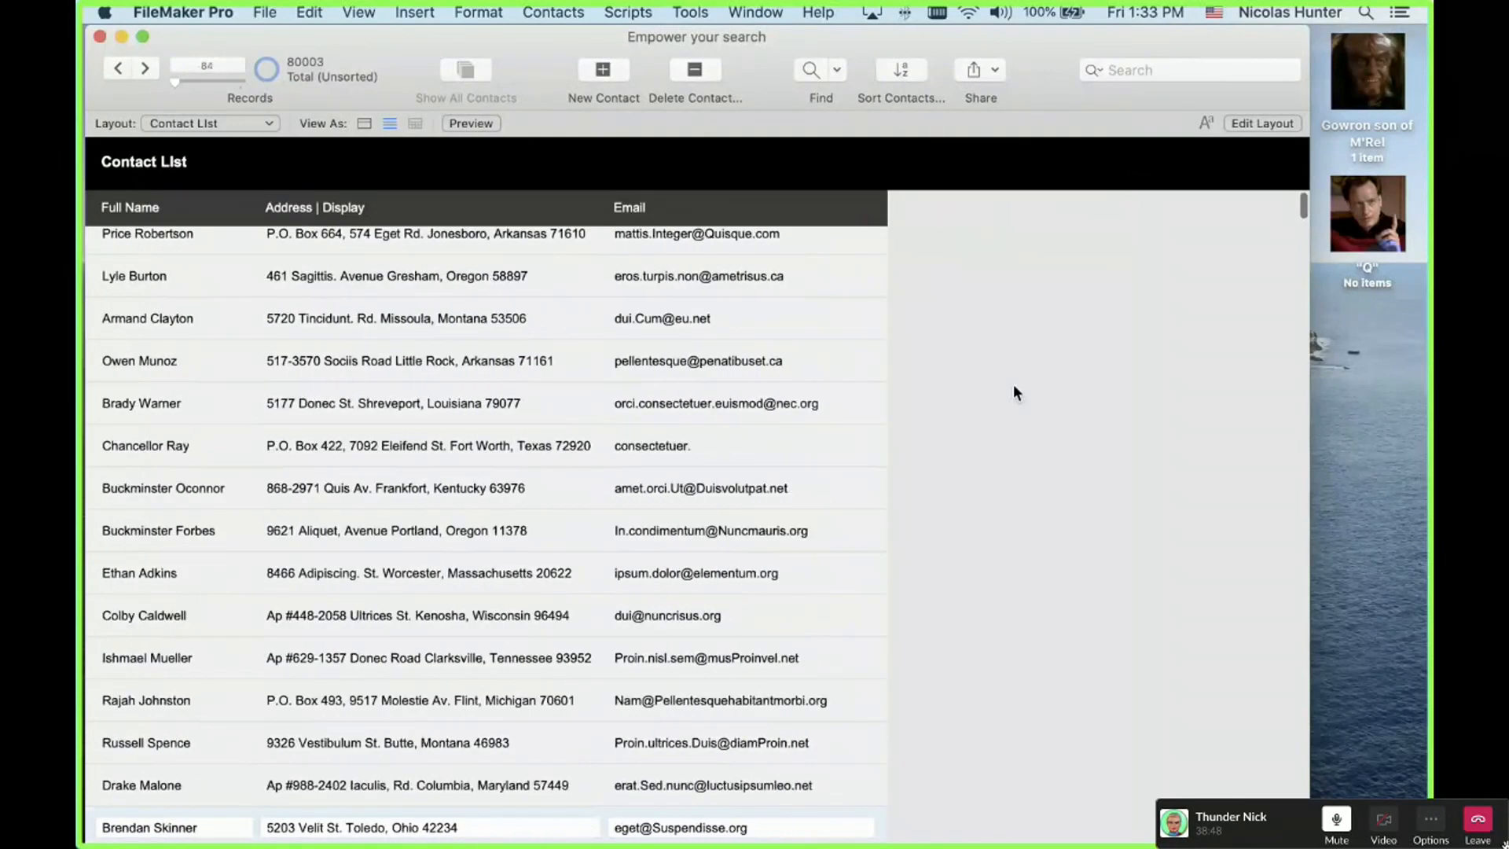
scroll(1013, 386, "down", 11)
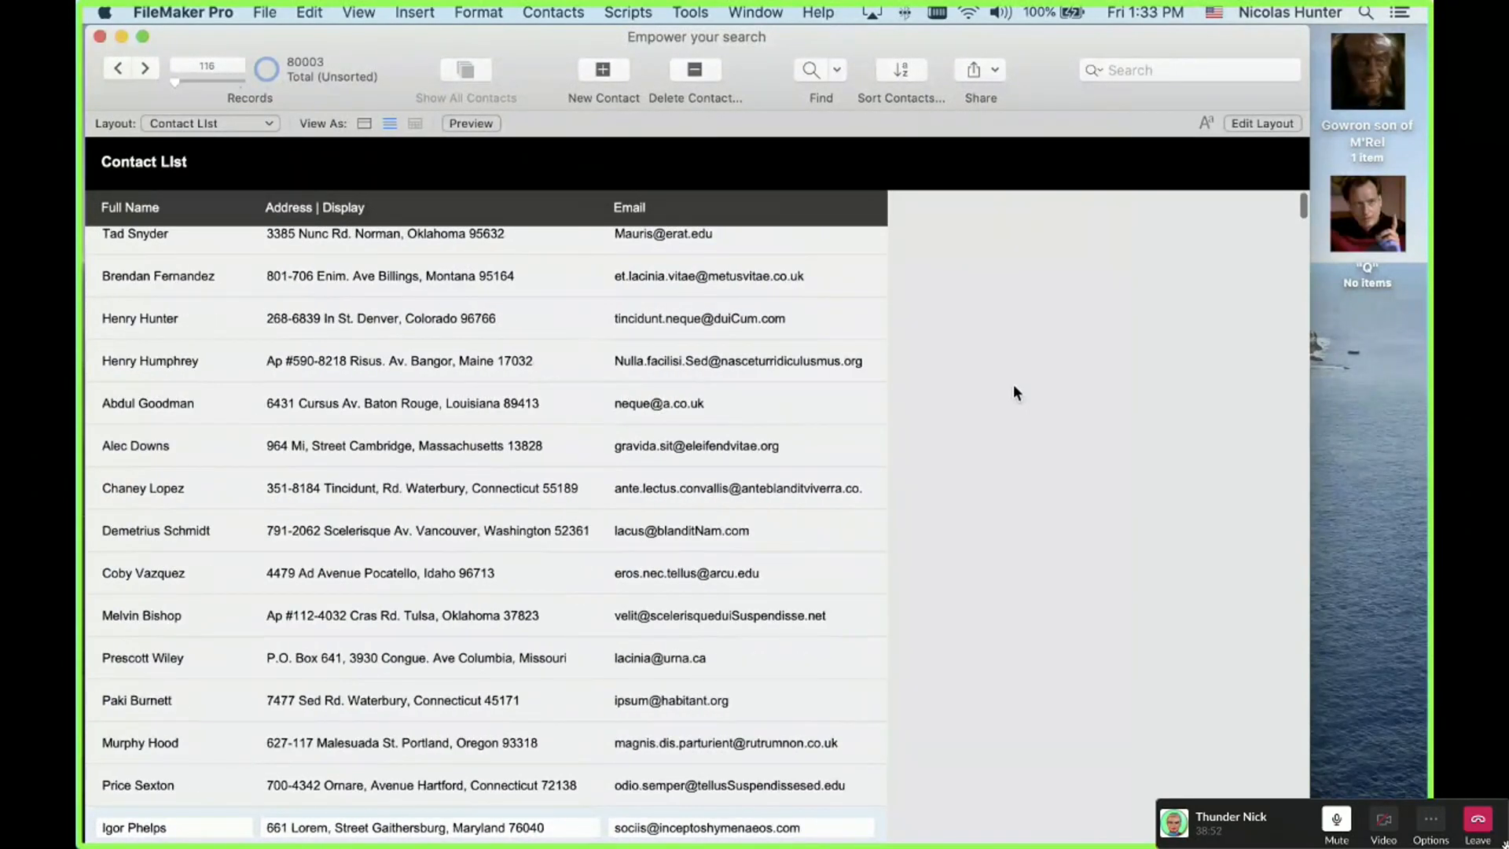
scroll(1012, 391, "down", 3)
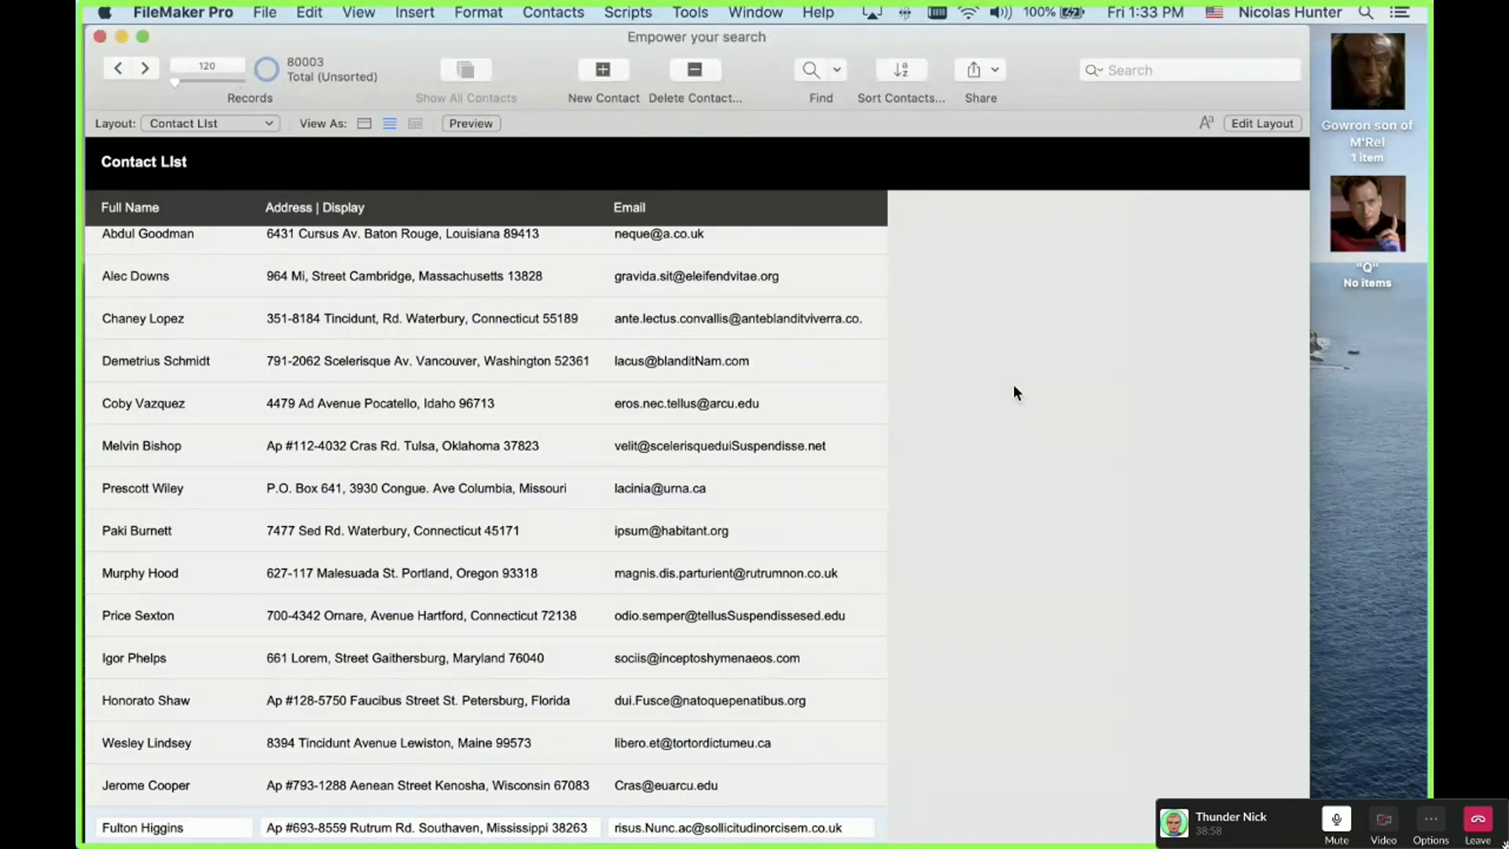
scroll(1013, 391, "down", 3)
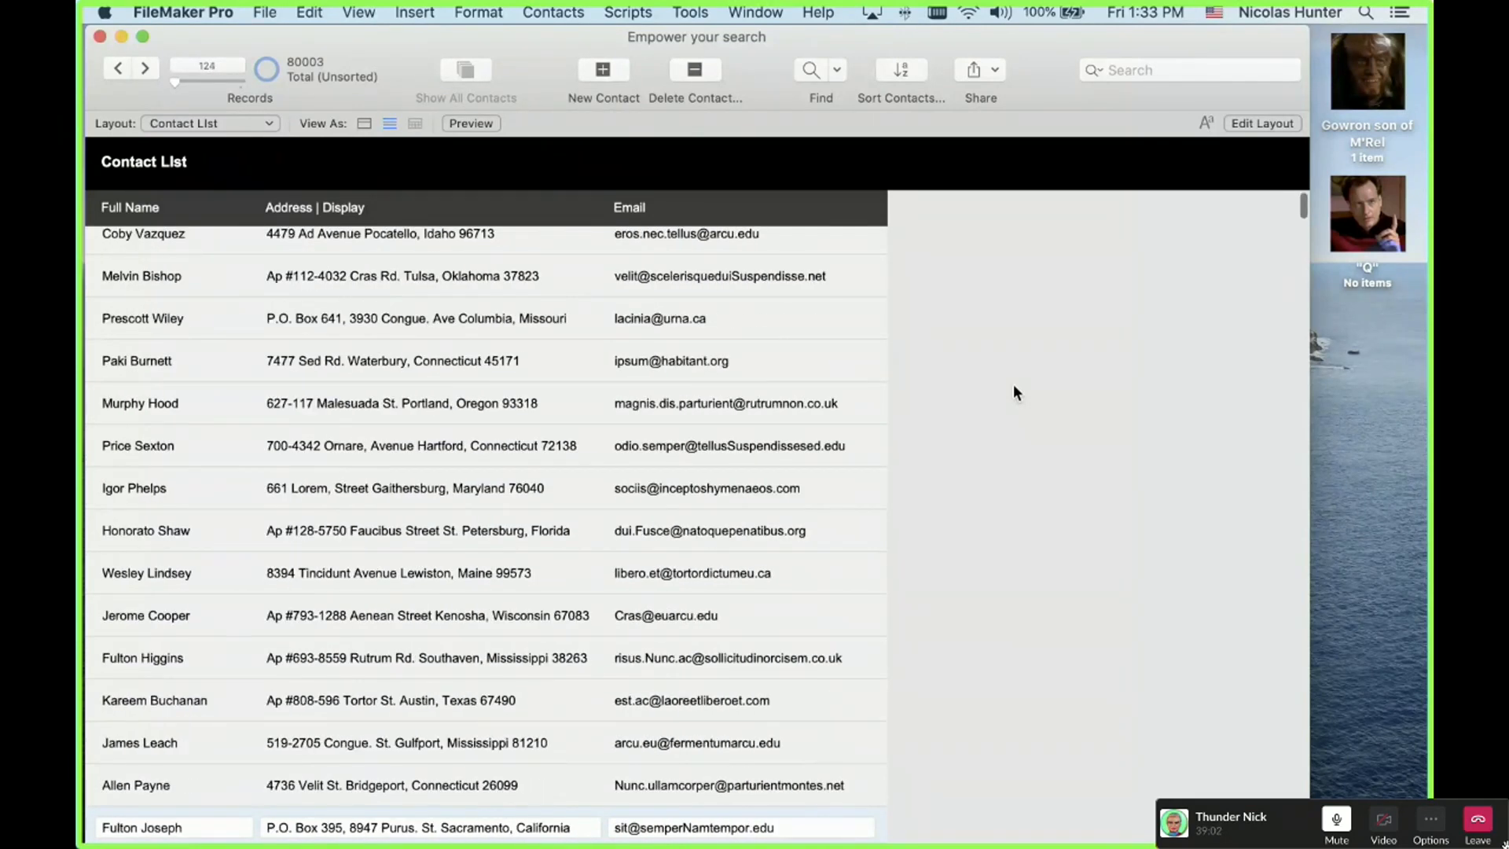
scroll(1014, 389, "down", 10)
scroll(1014, 391, "down", 12)
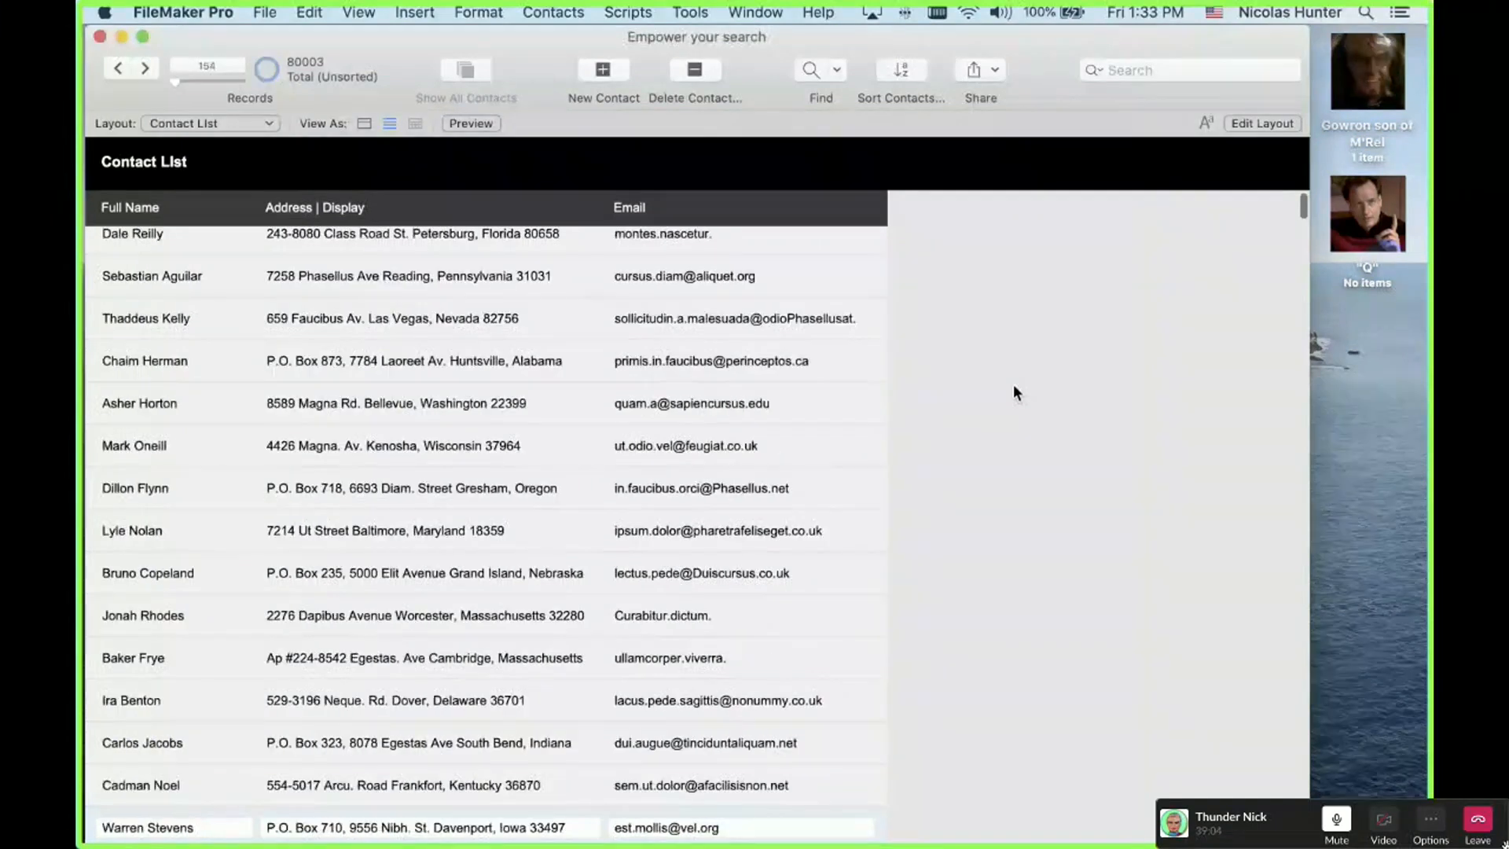
scroll(1014, 392, "down", 7)
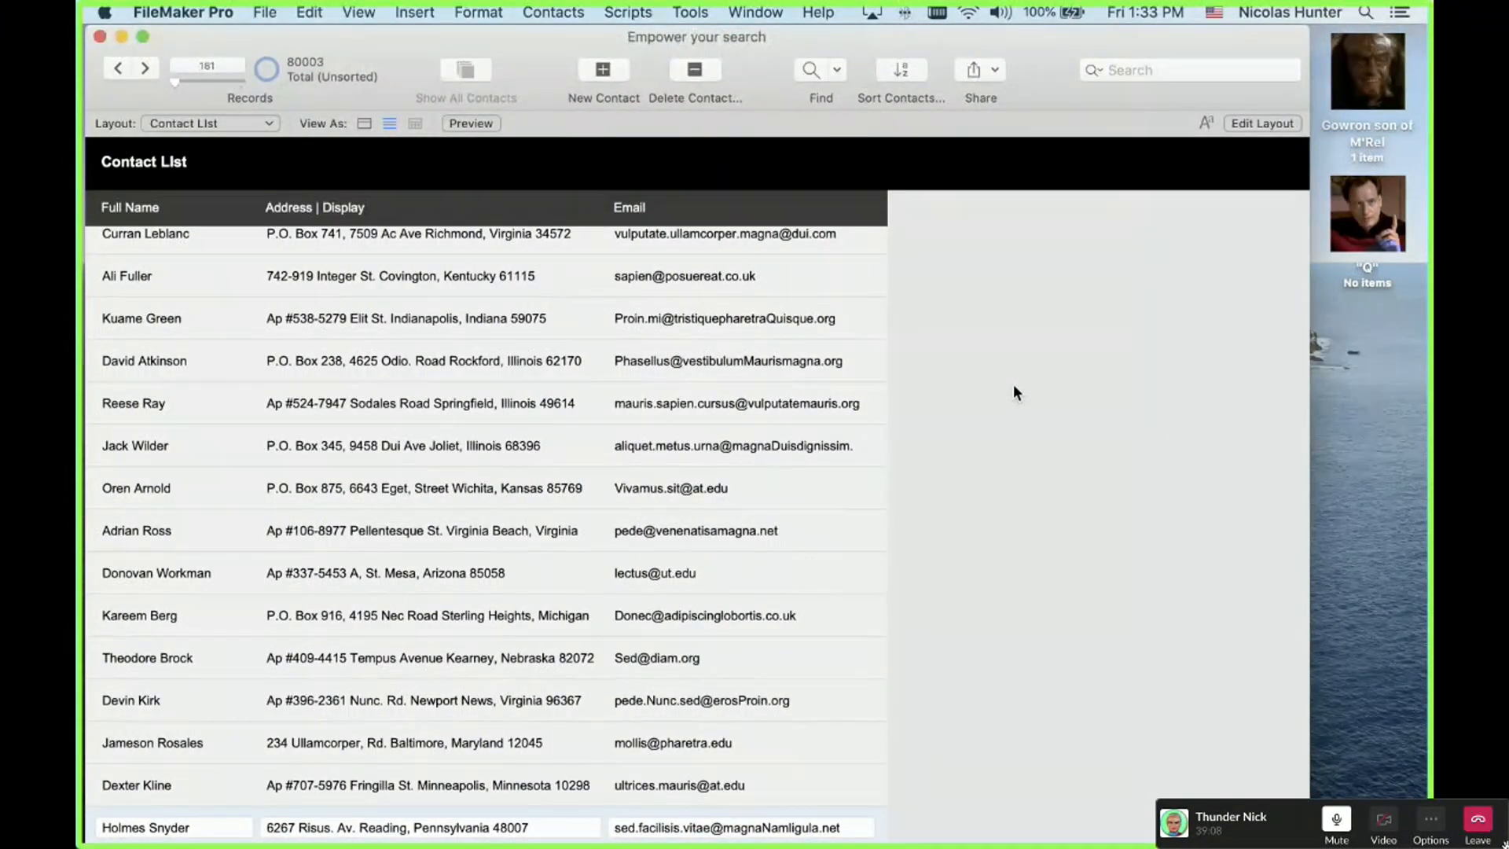
key("Return")
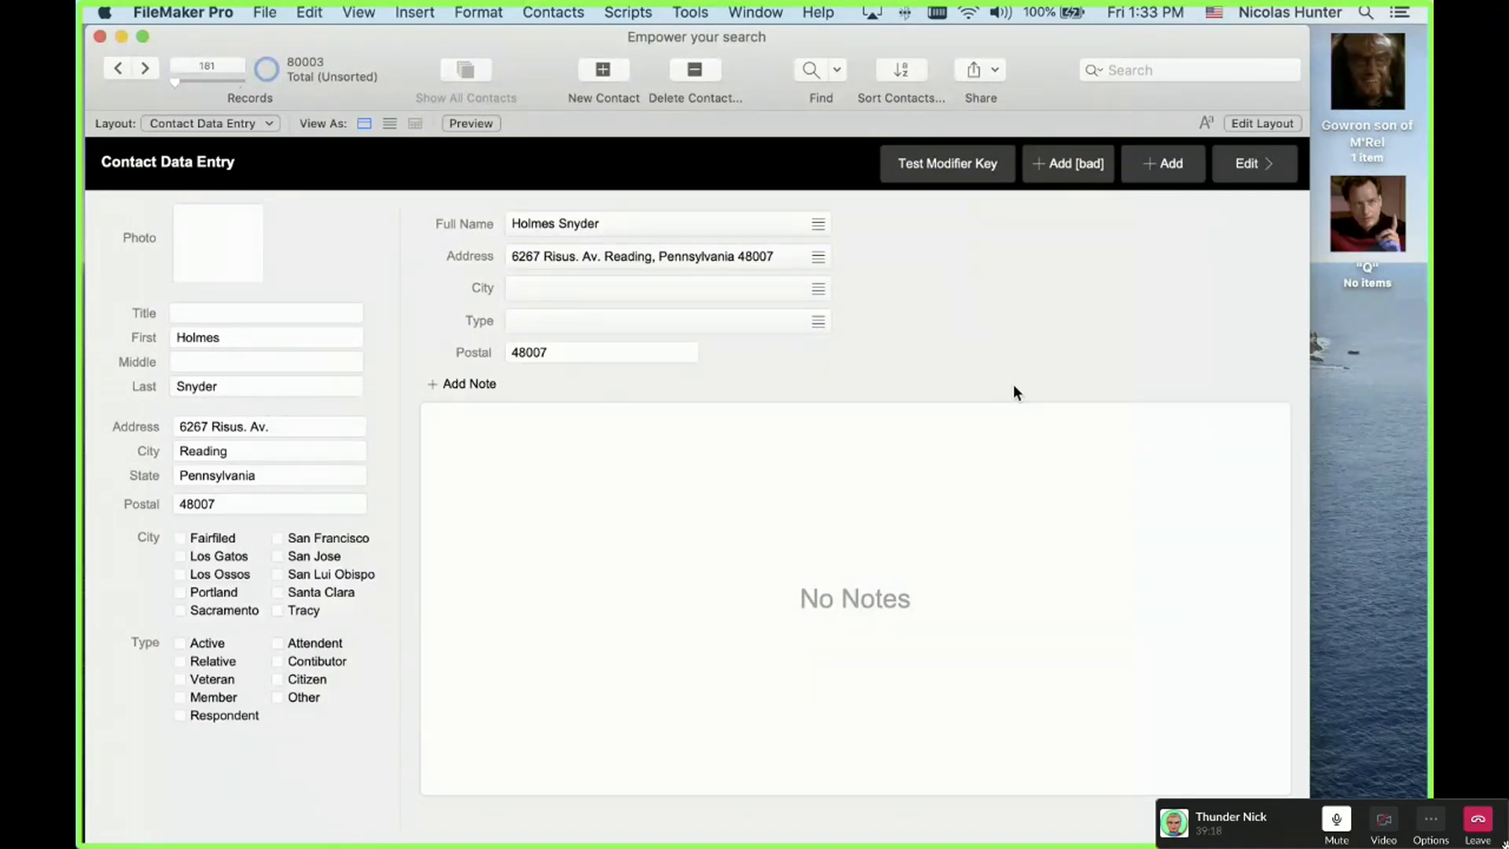
Step: Return to Contact List, move up three contacts with Ctrl+Up, and open record 176 in Contact Data Entry
key("super+1")
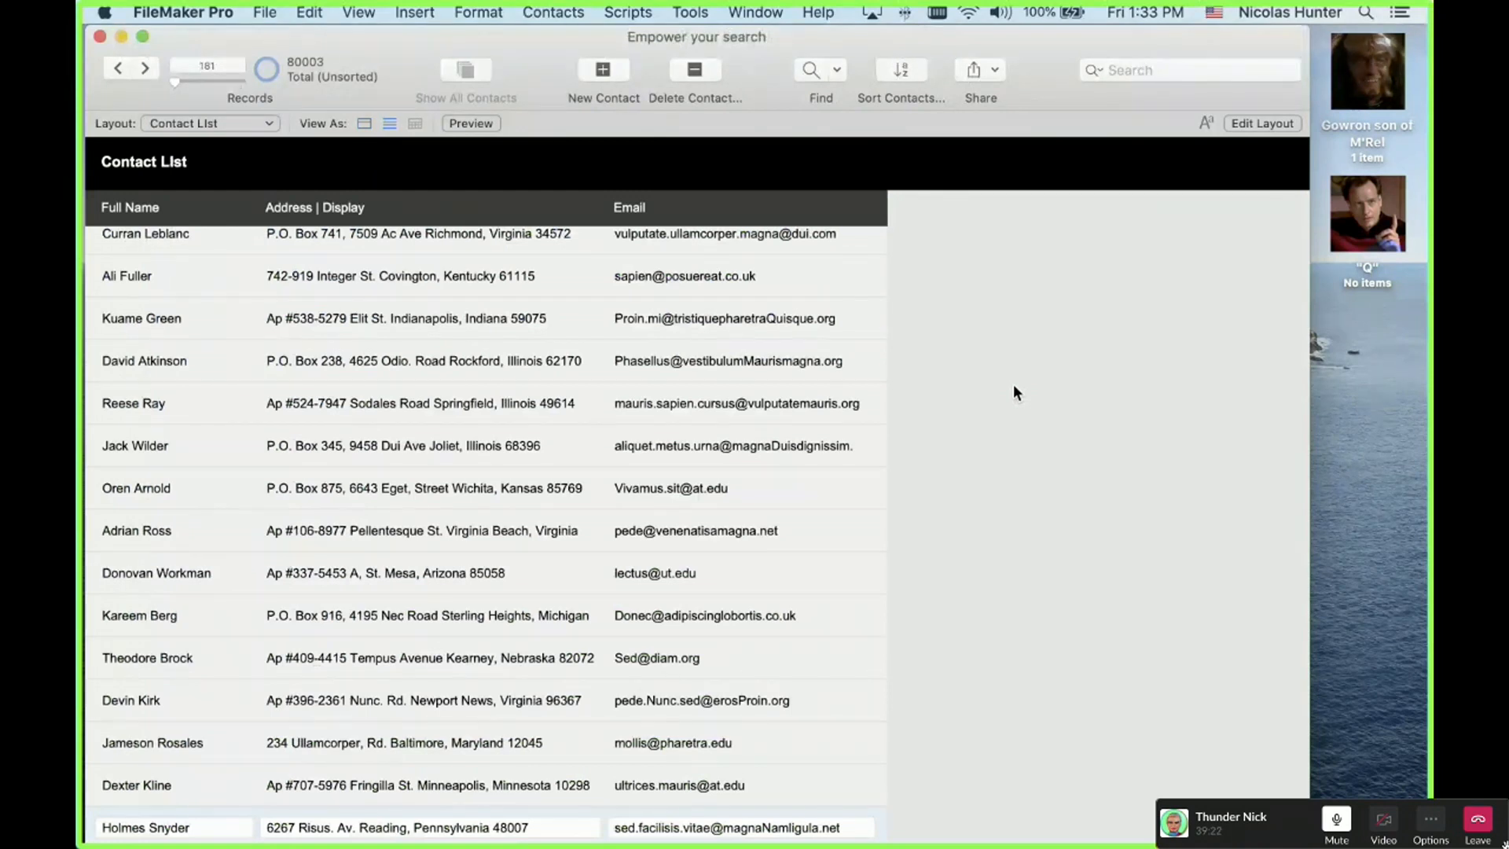
key("ctrl+Up")
key("ctrl+Up")
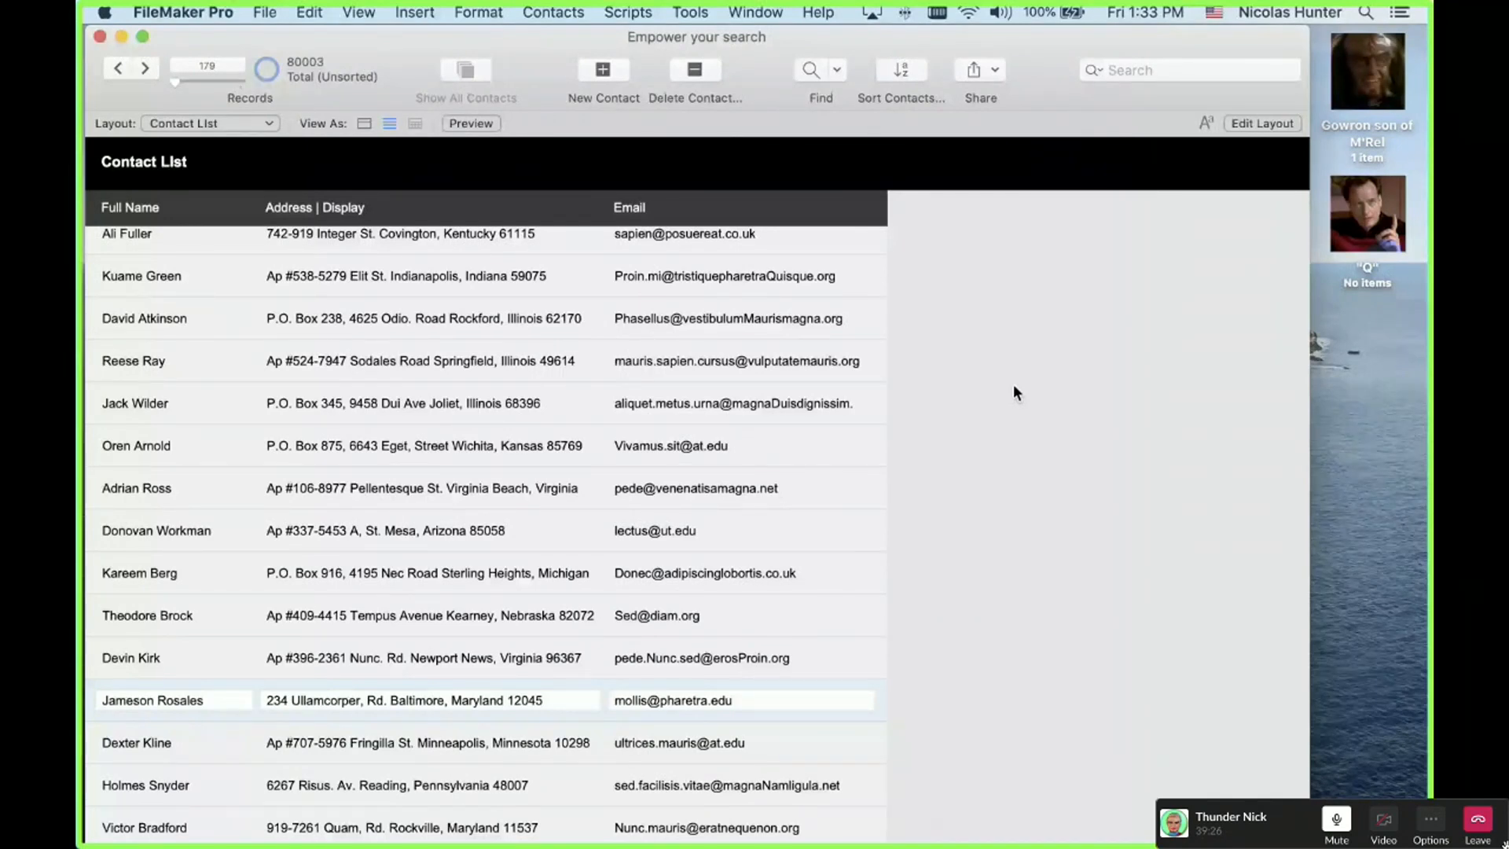
key("ctrl+Up")
key("ctrl+Up")
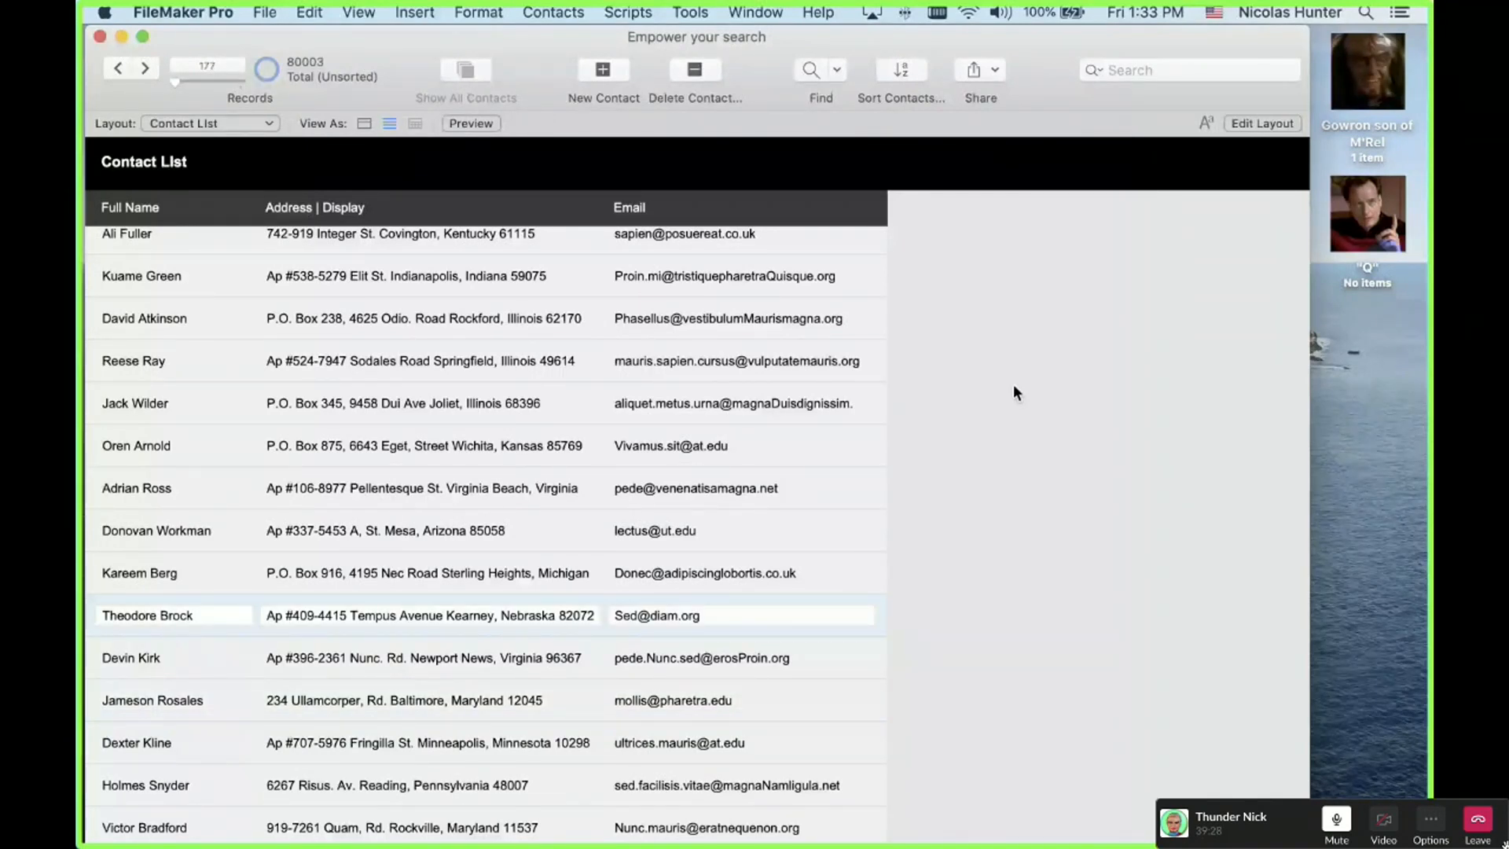
key("ctrl+Up")
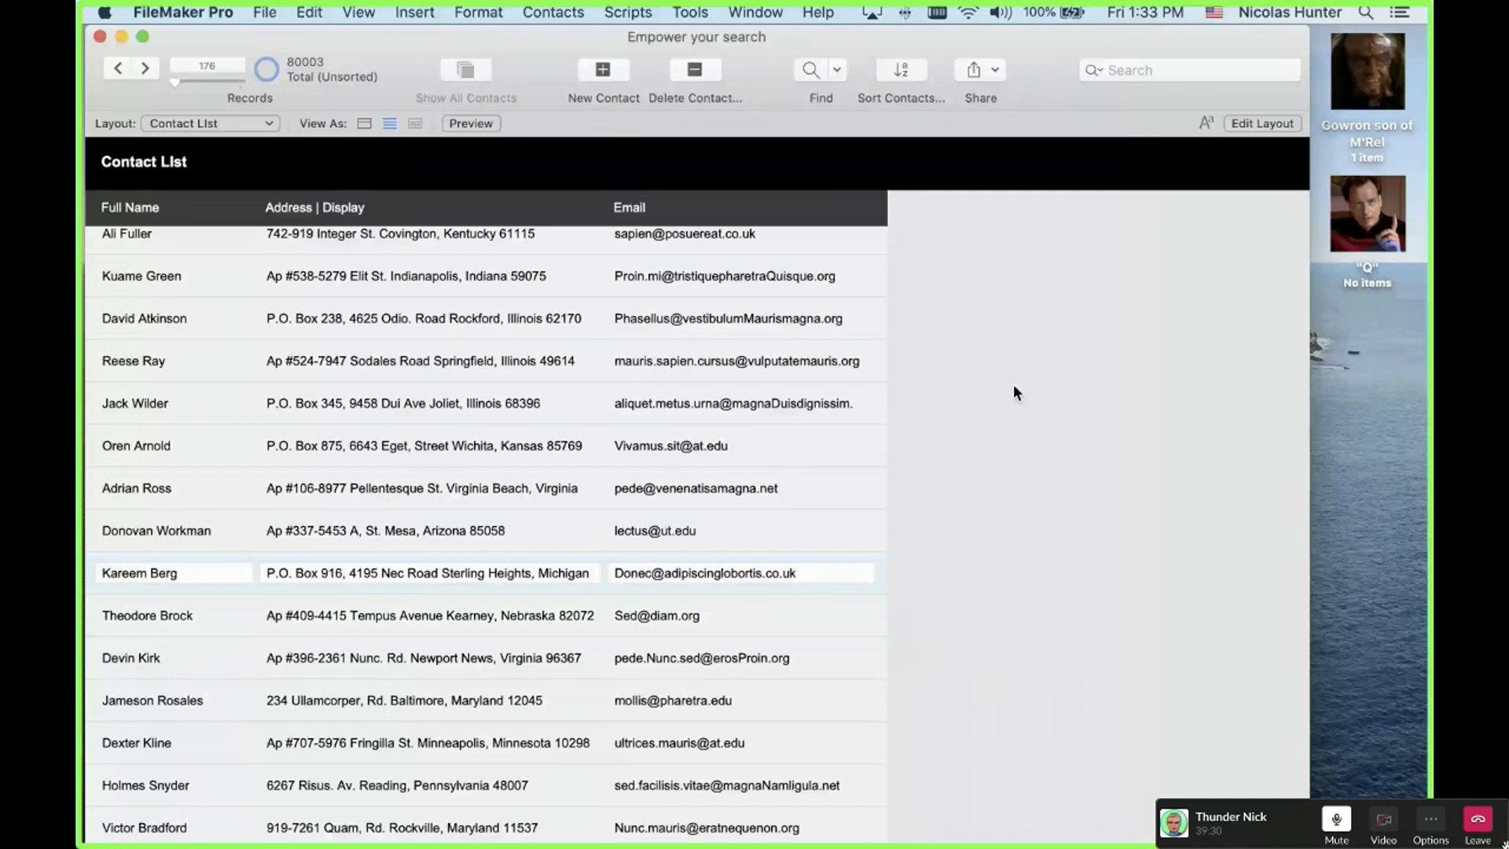
key("Return")
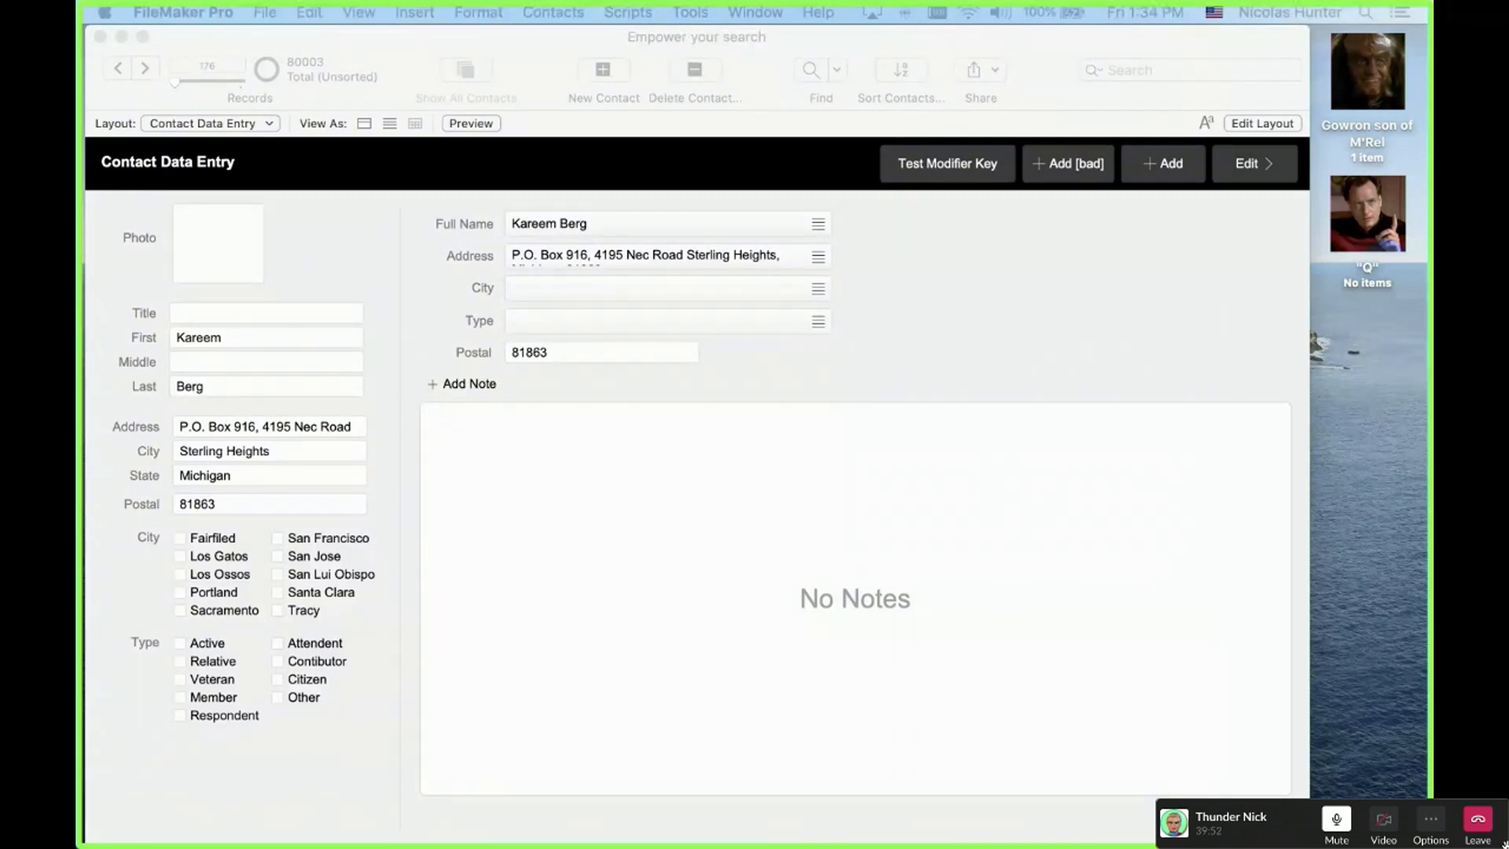
Step: Activate the contact database window and open the Script Workspace for the Contacts trigger script
left_click(409, 324)
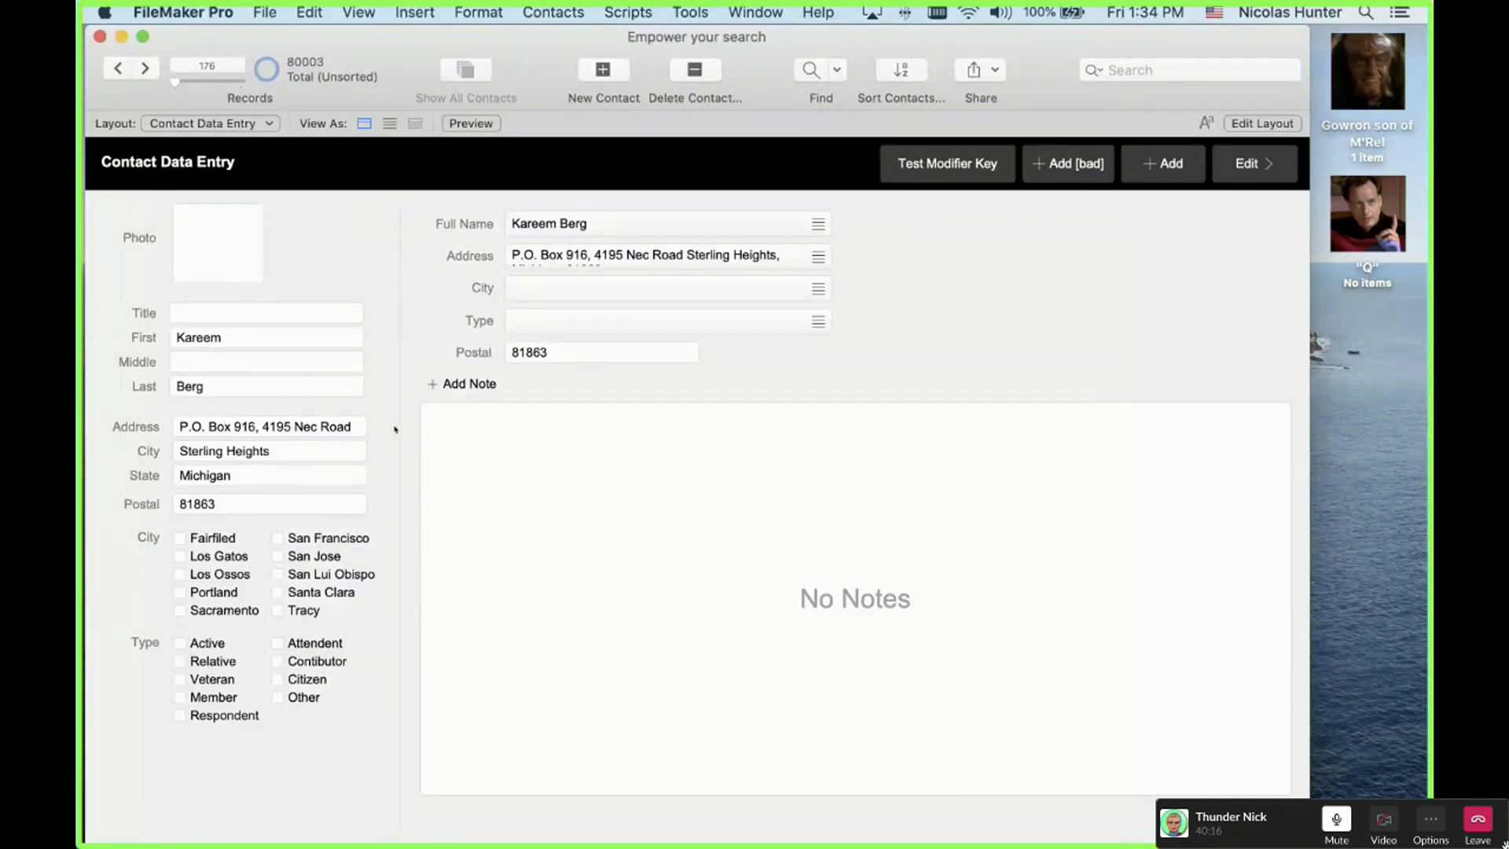
key("super+shift+s")
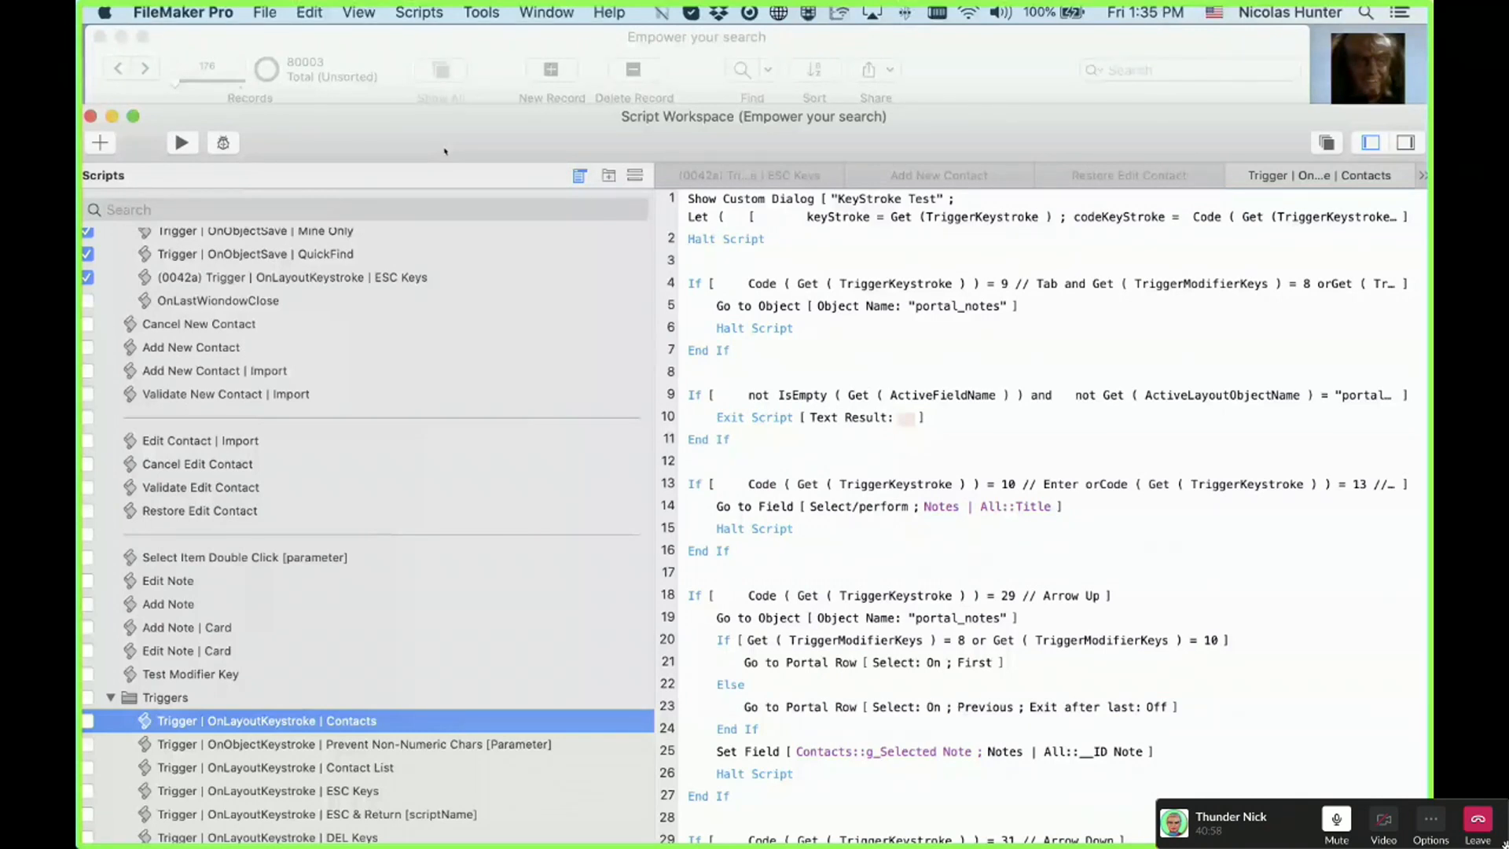
Step: Disable the Halt Script steps on lines 46 and 55 ending the Arrow Left and Right branches
left_click_drag(686, 141, 690, 100)
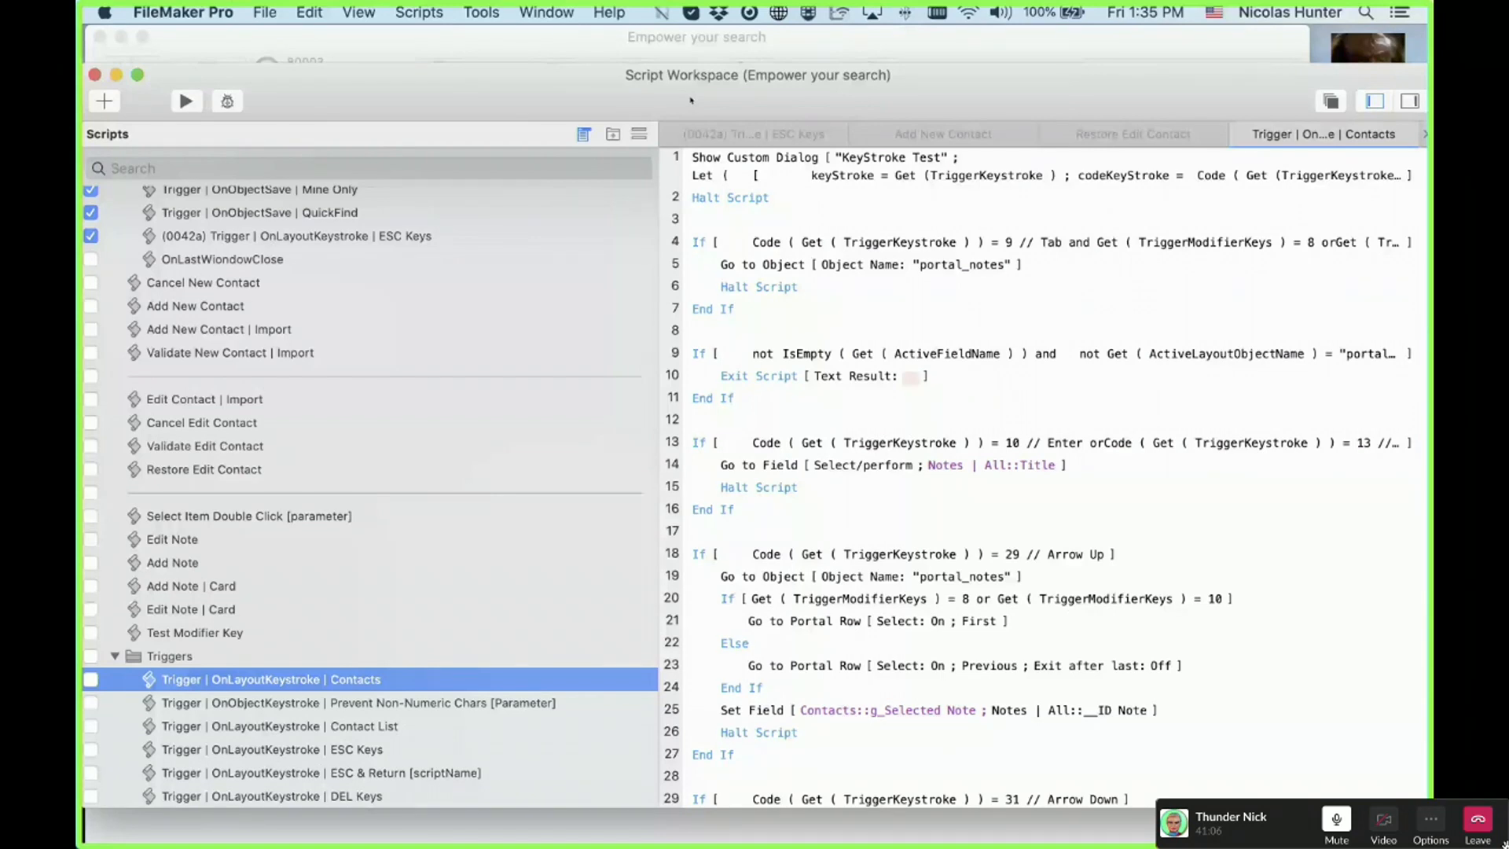
left_click(803, 487)
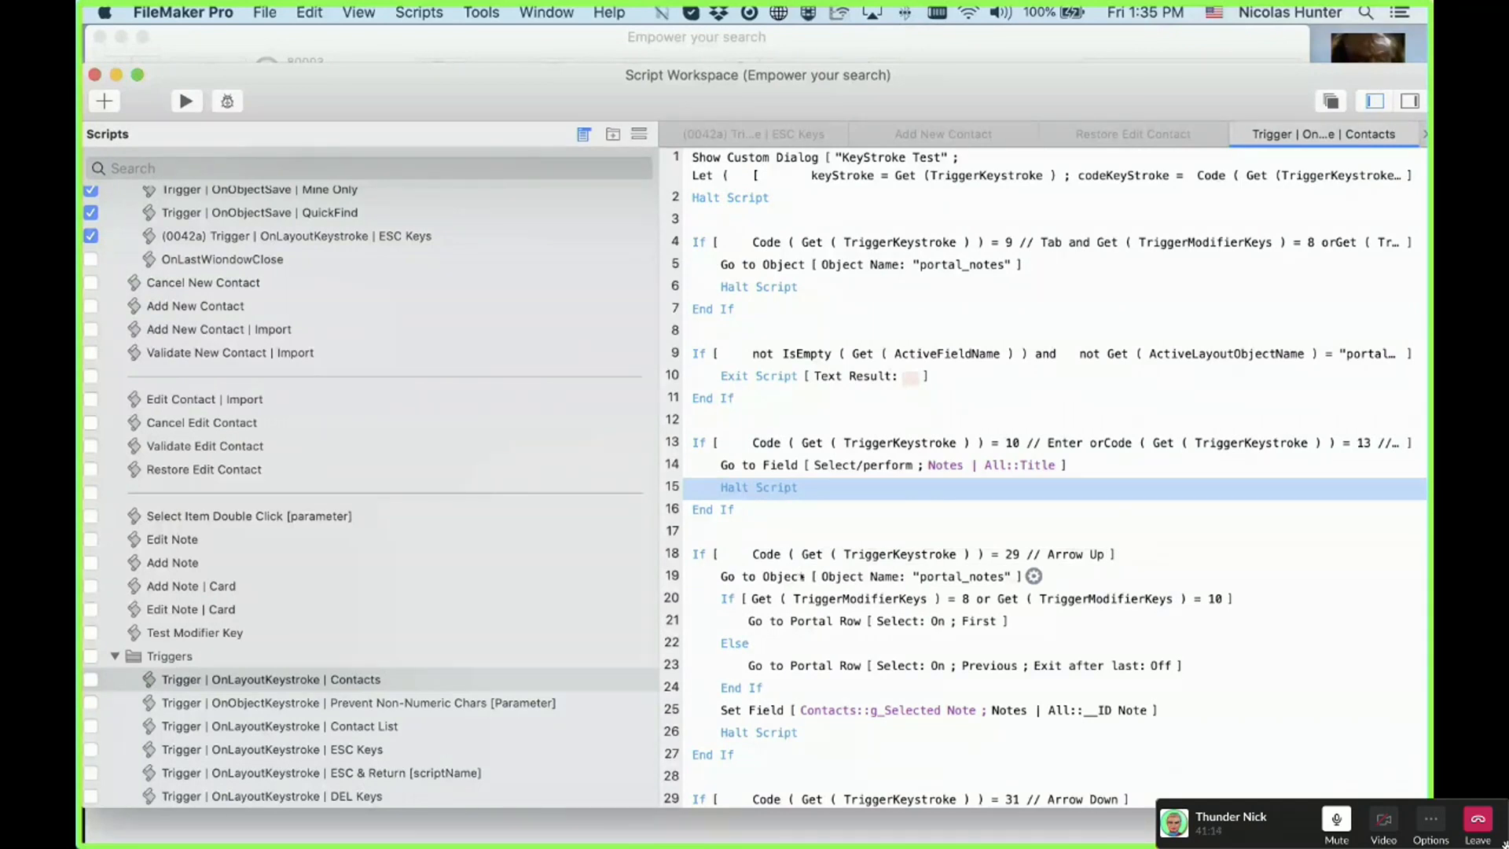
scroll(799, 575, "down", 3)
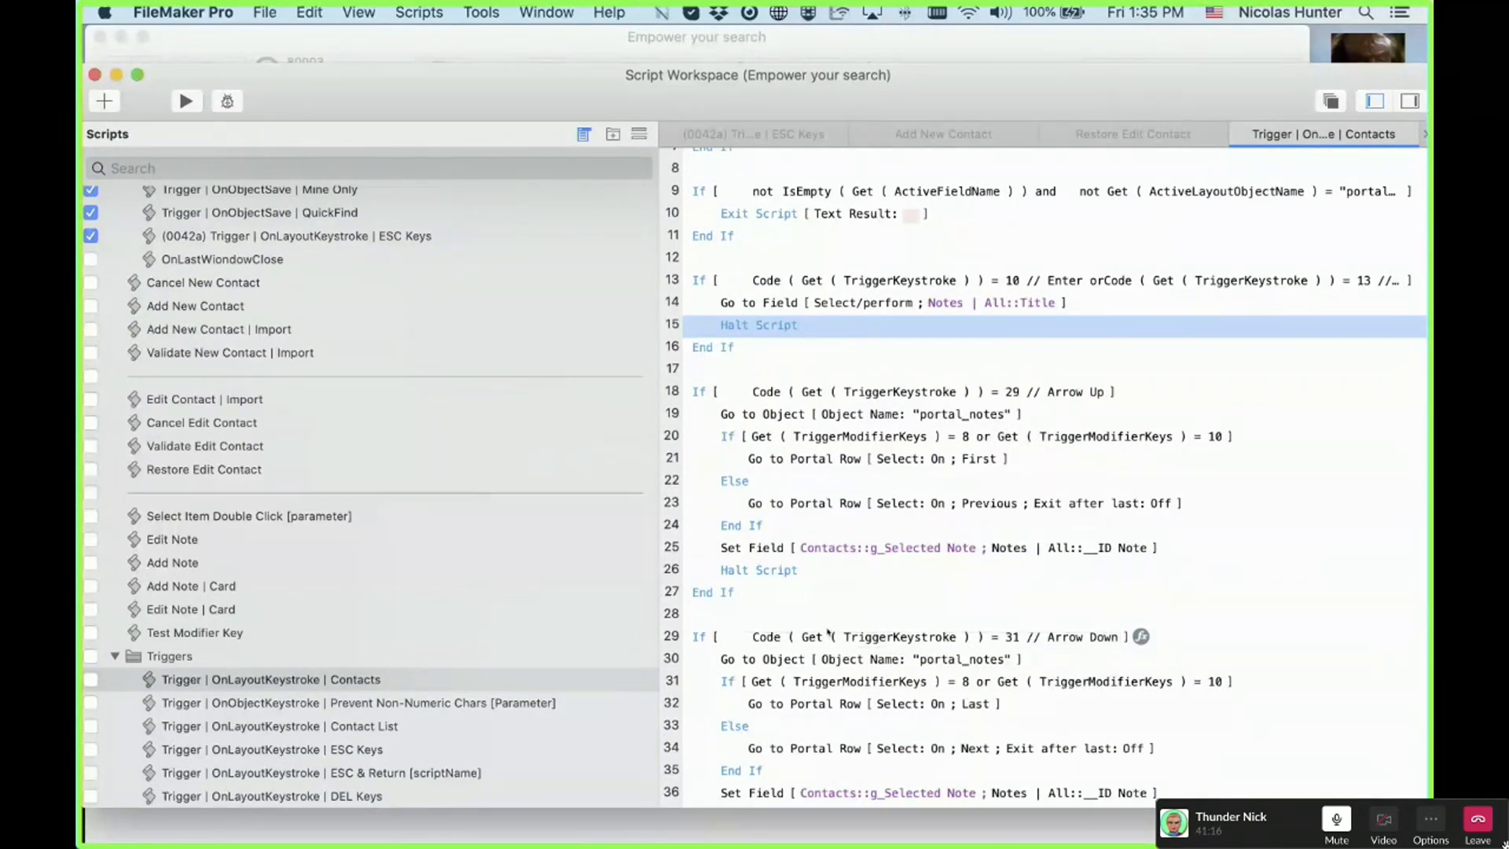
scroll(827, 631, "down", 8)
scroll(786, 692, "up", 6)
scroll(770, 747, "down", 6)
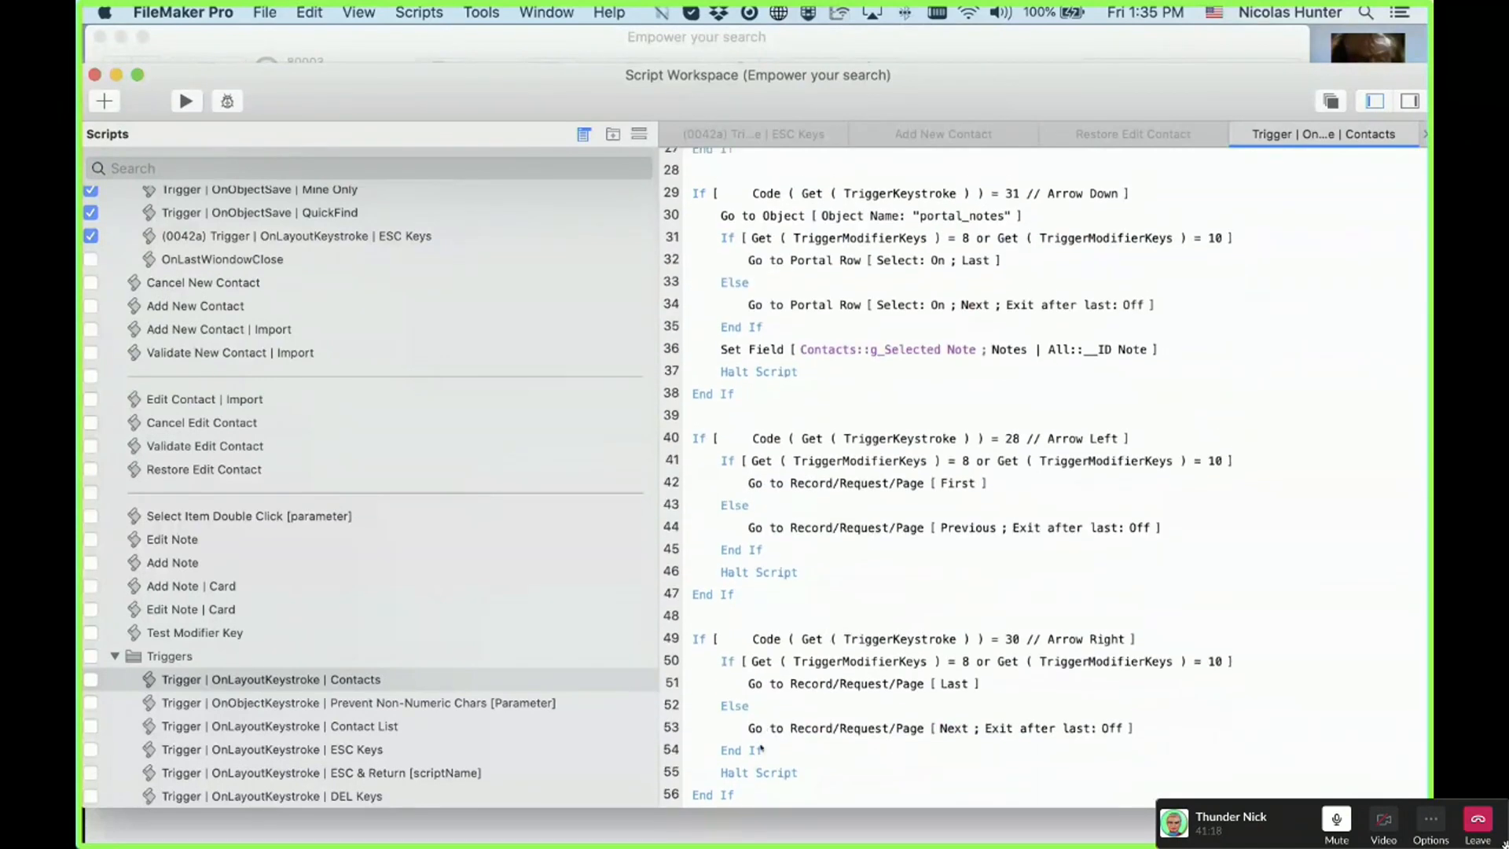
left_click(765, 770)
left_click(767, 579, "super")
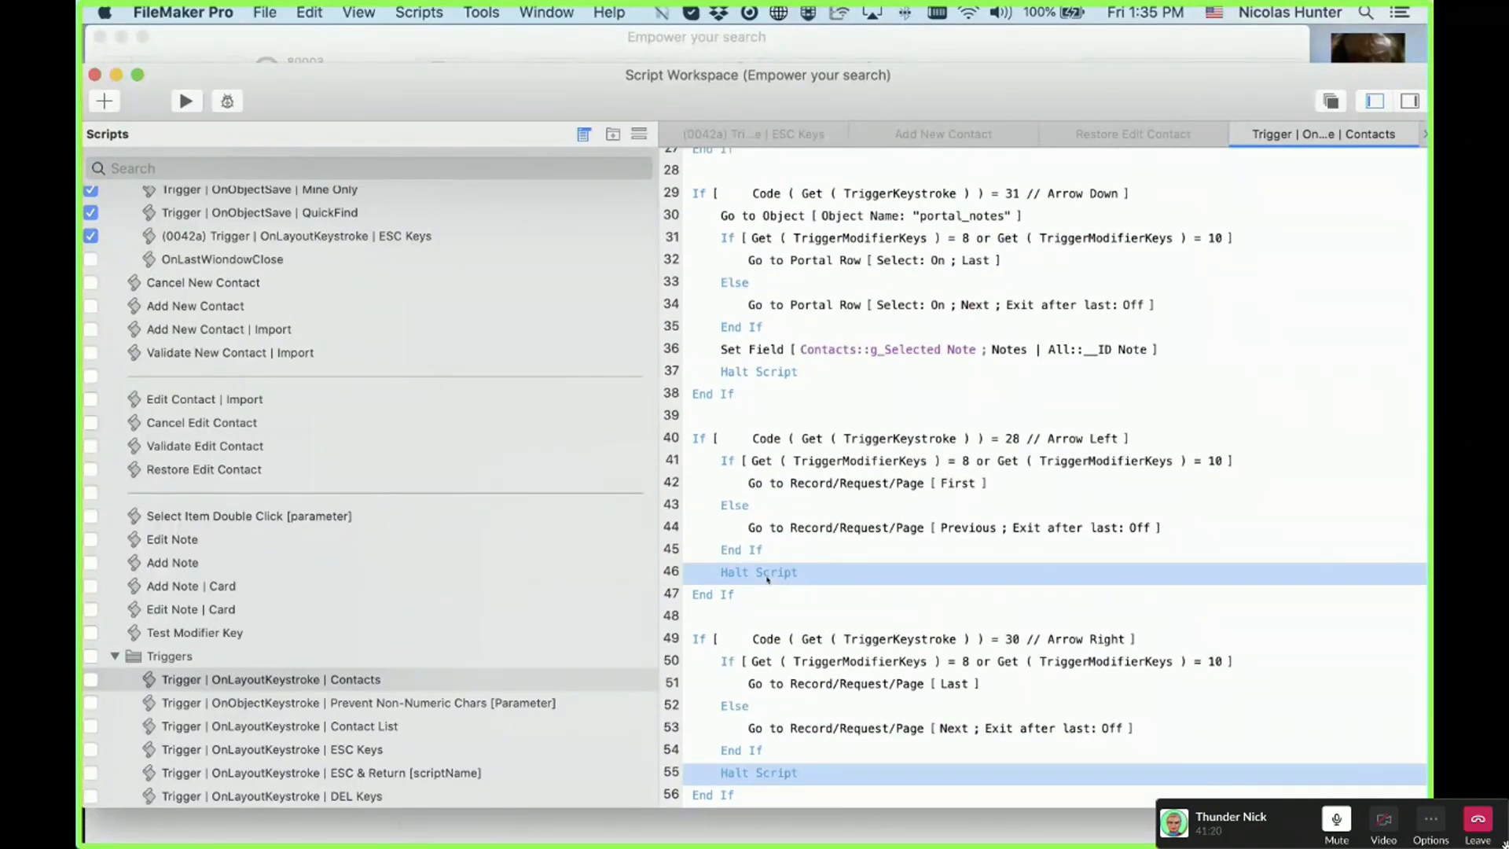
key("super+slash")
Step: Test the trigger with Right Arrow on the contact layout and dismiss the keystroke test dialog
left_click_drag(892, 297, 1076, 381)
left_click(1027, 276)
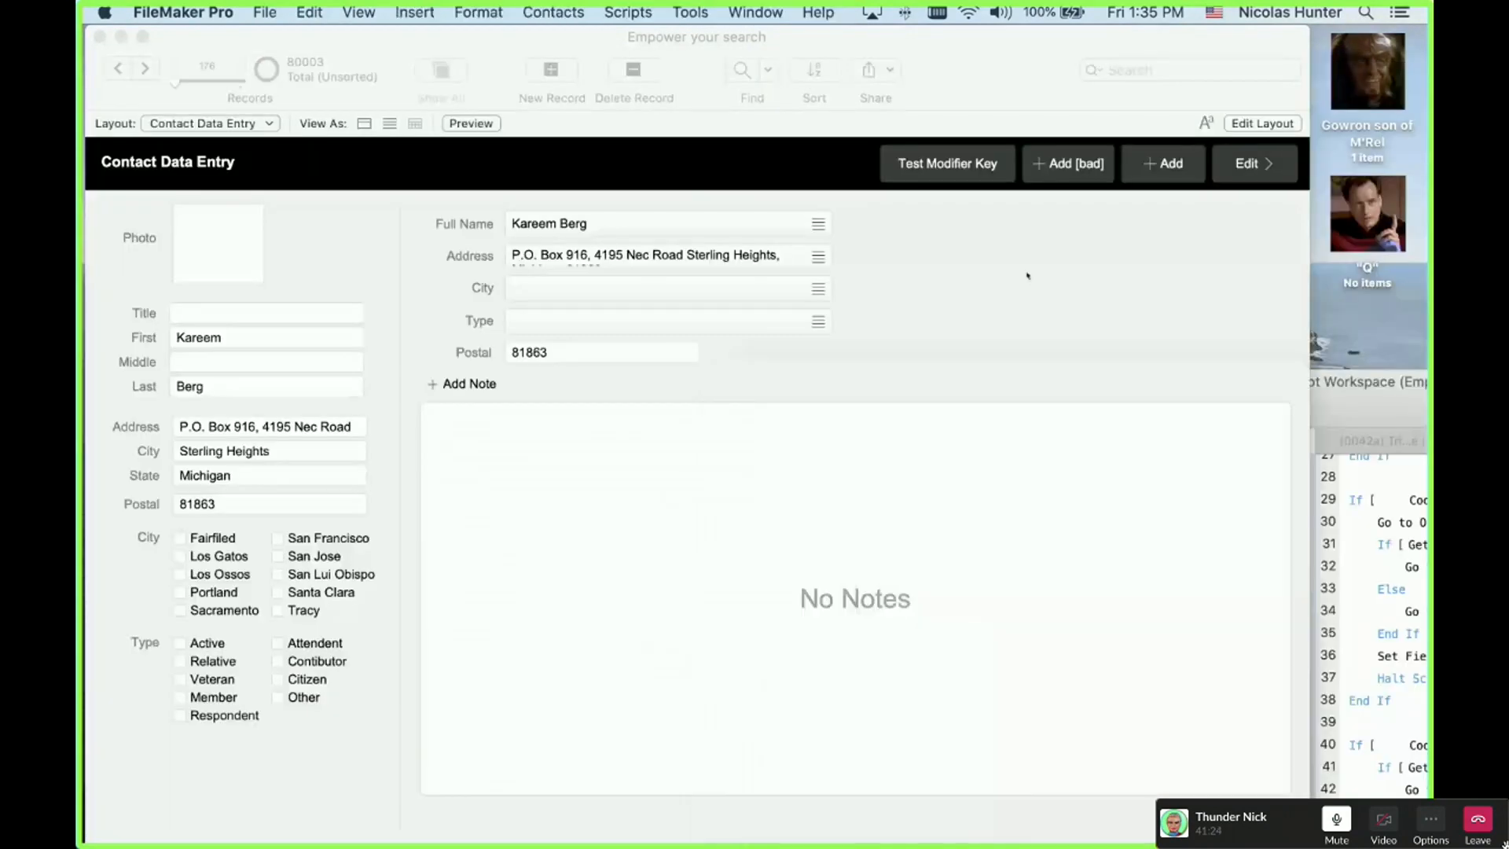
key("Right")
key("Return")
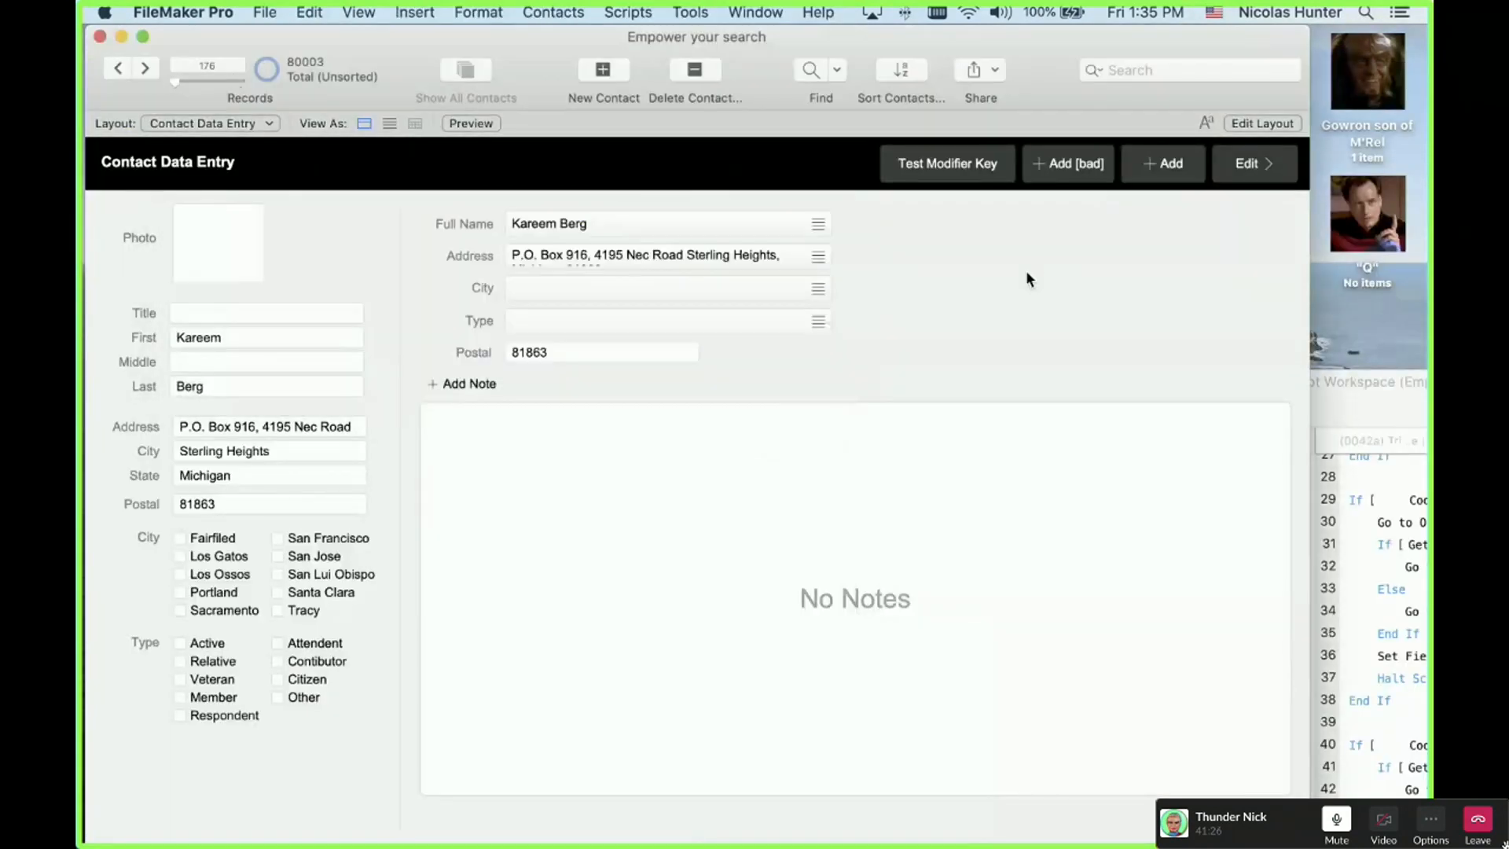
Step: Disable the keystroke test dialog steps on script lines 1–2 and save the script
left_click(1375, 380)
left_click_drag(1375, 385, 872, 339)
scroll(931, 425, "up", 10)
left_click(931, 464)
left_click(931, 426, "shift")
key("super+slash")
key("super+s")
Step: Step through neighbouring contact records with Right and Left Arrow, ending on record 178
left_click(936, 262)
key("Right")
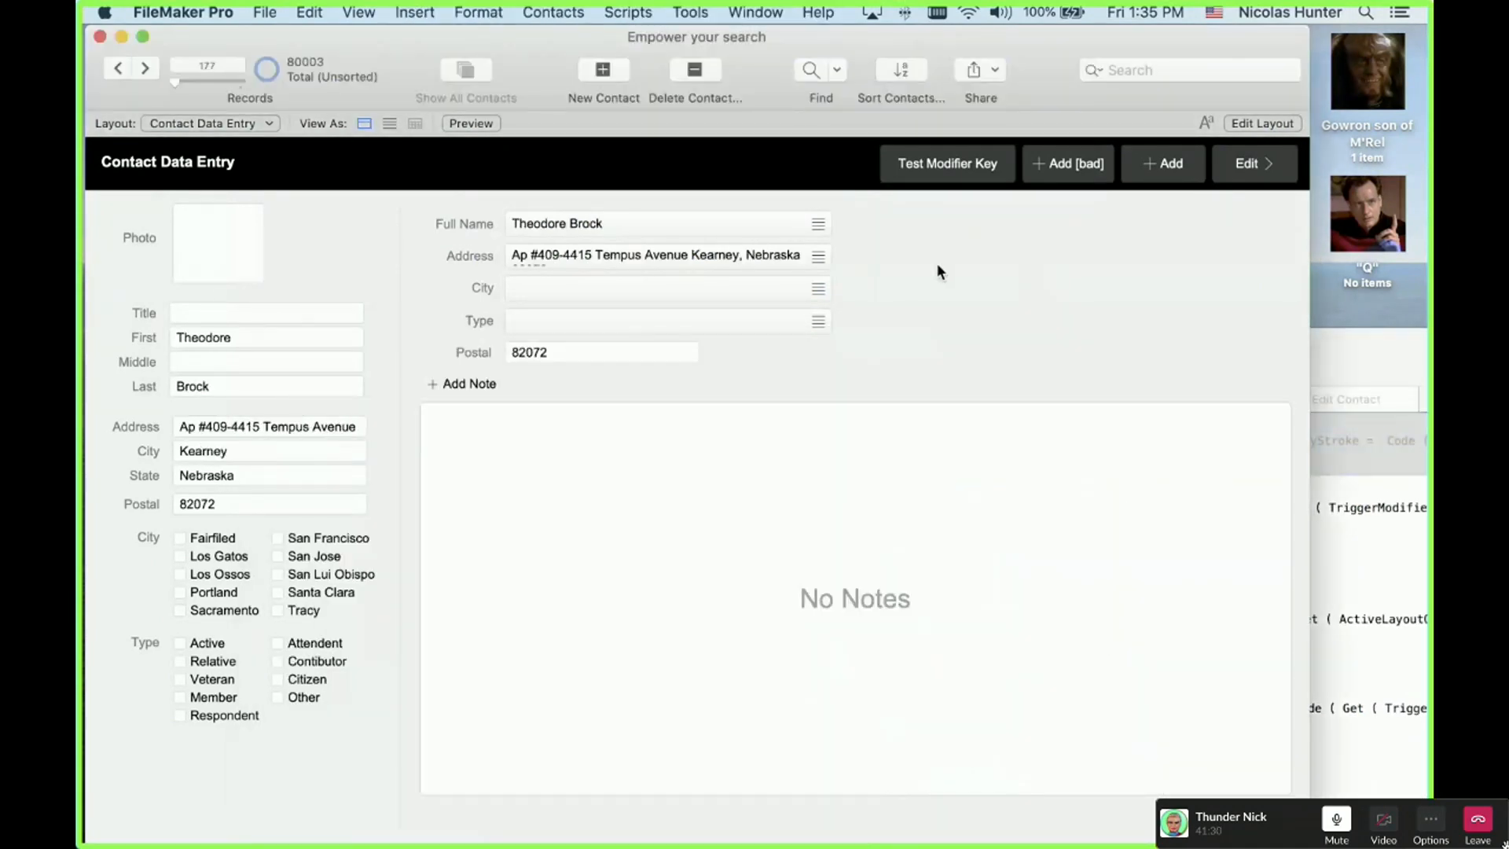
key("Left")
key("Left")
key("Left")
key("Left")
key("Right")
key("Right")
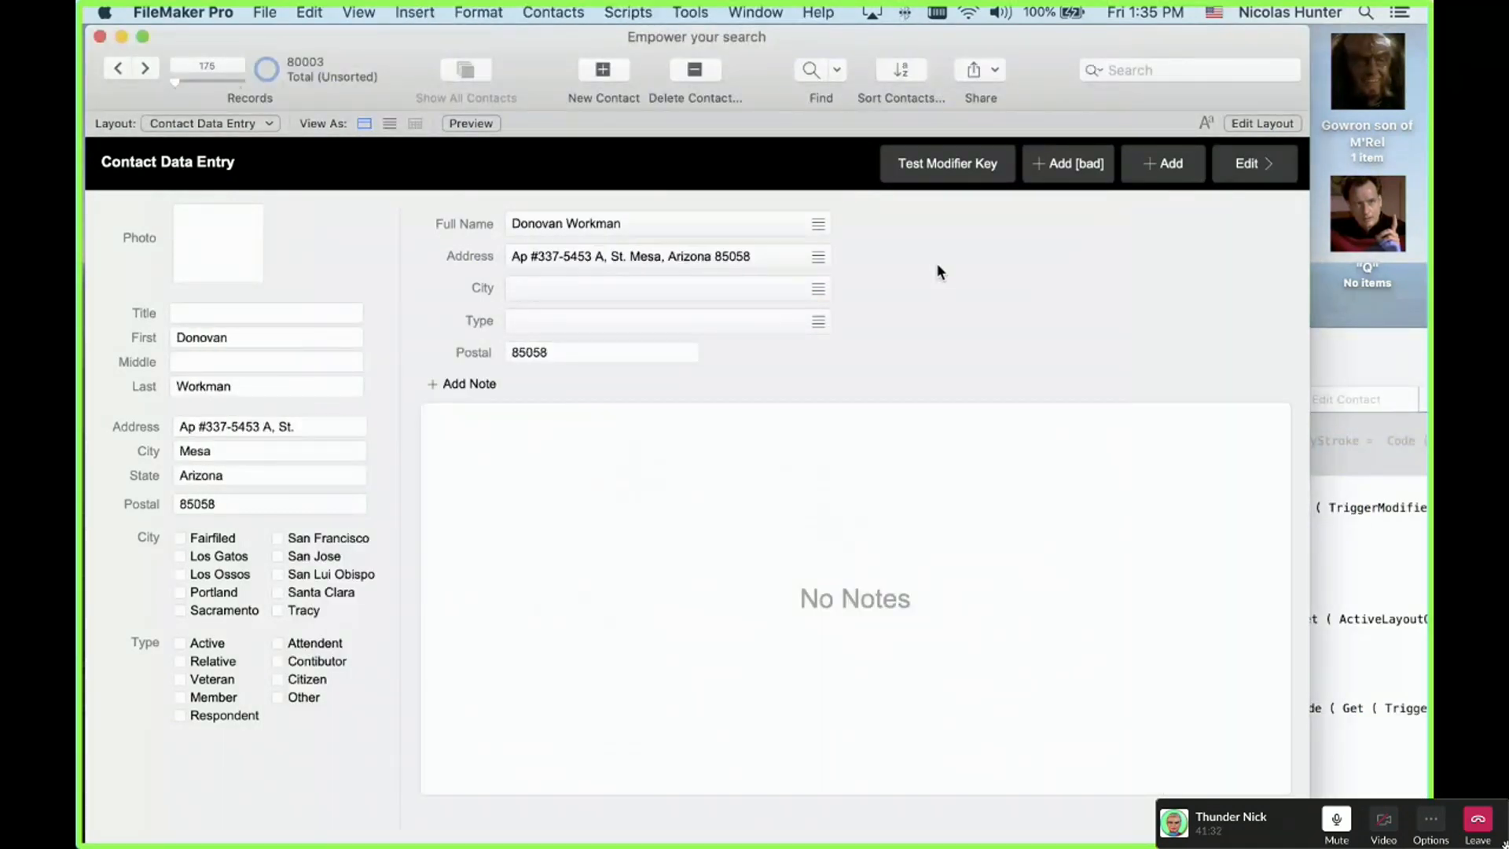
key("Right")
key("Right")
key("Right")
left_click(1380, 361)
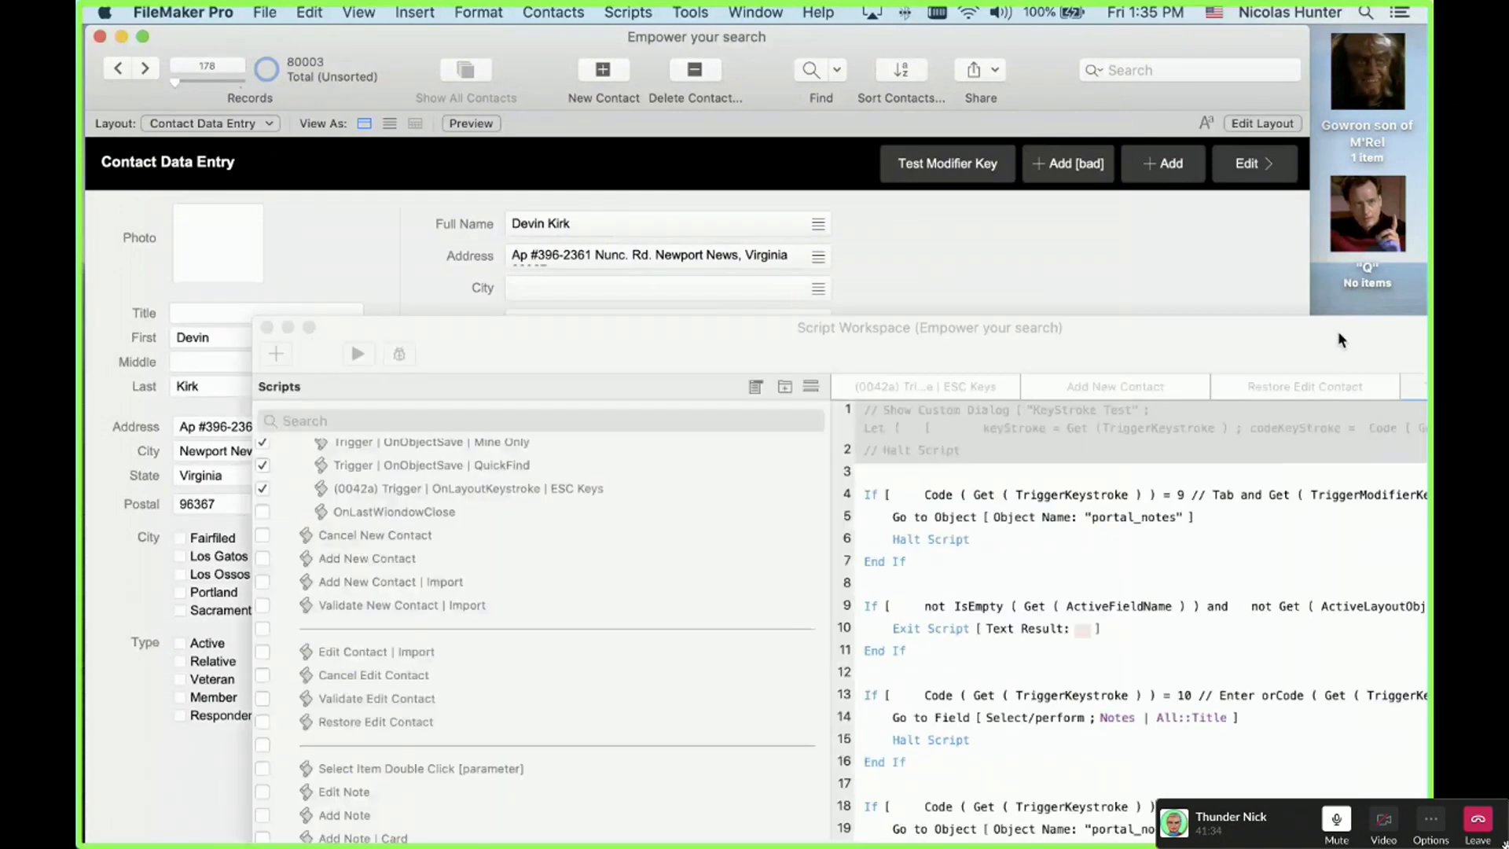
Step: Reopen the Contacts trigger script, re-enable the Halt Script steps on lines 46 and 55, and return to Contact Data Entry
left_click_drag(1338, 332, 1111, 121)
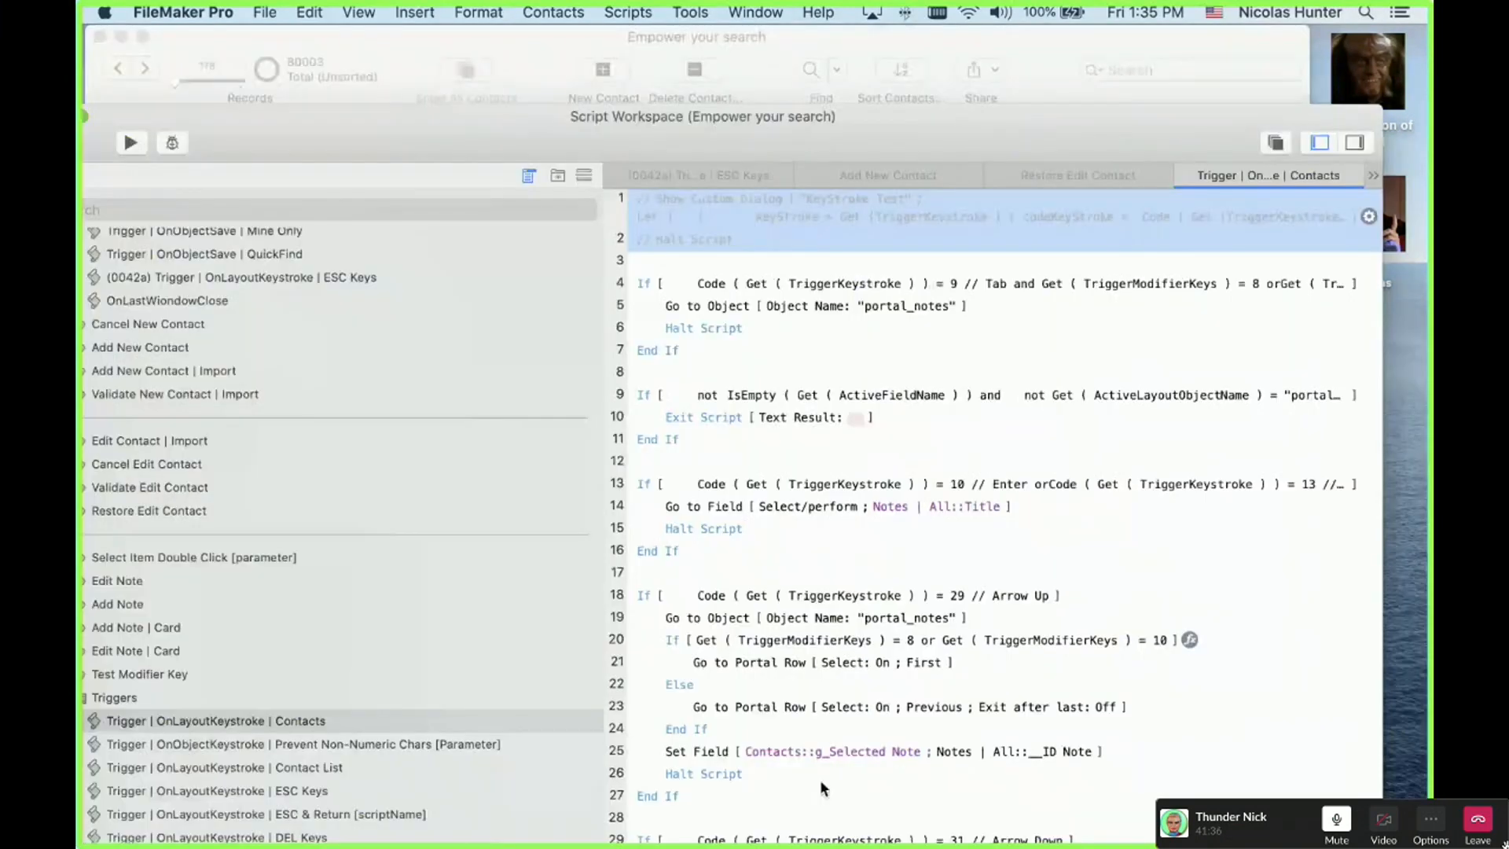
scroll(819, 779, "down", 10)
left_click(693, 173)
double_click(341, 716)
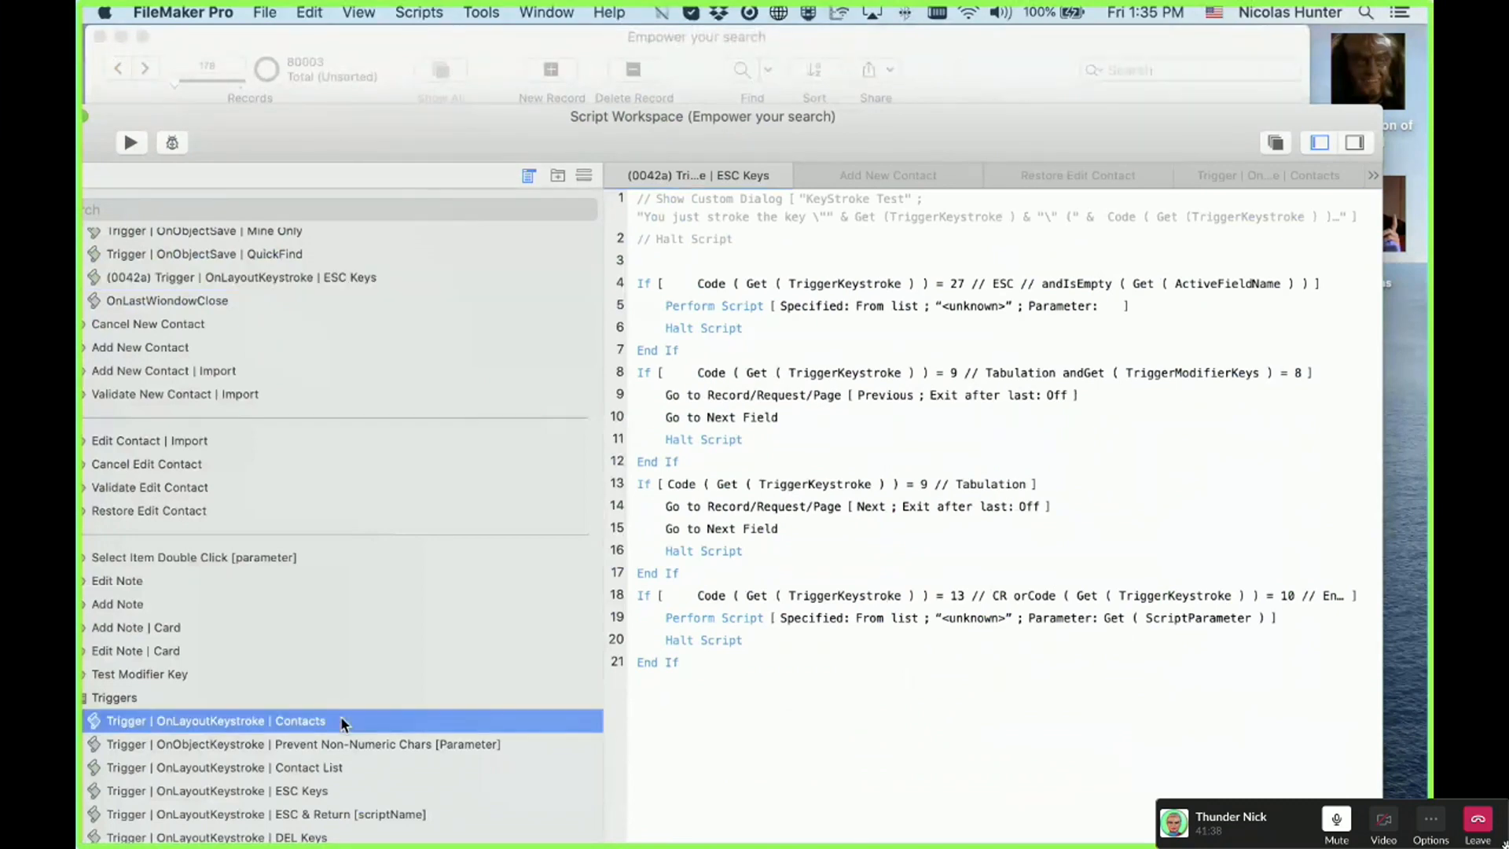
scroll(755, 754, "down", 1)
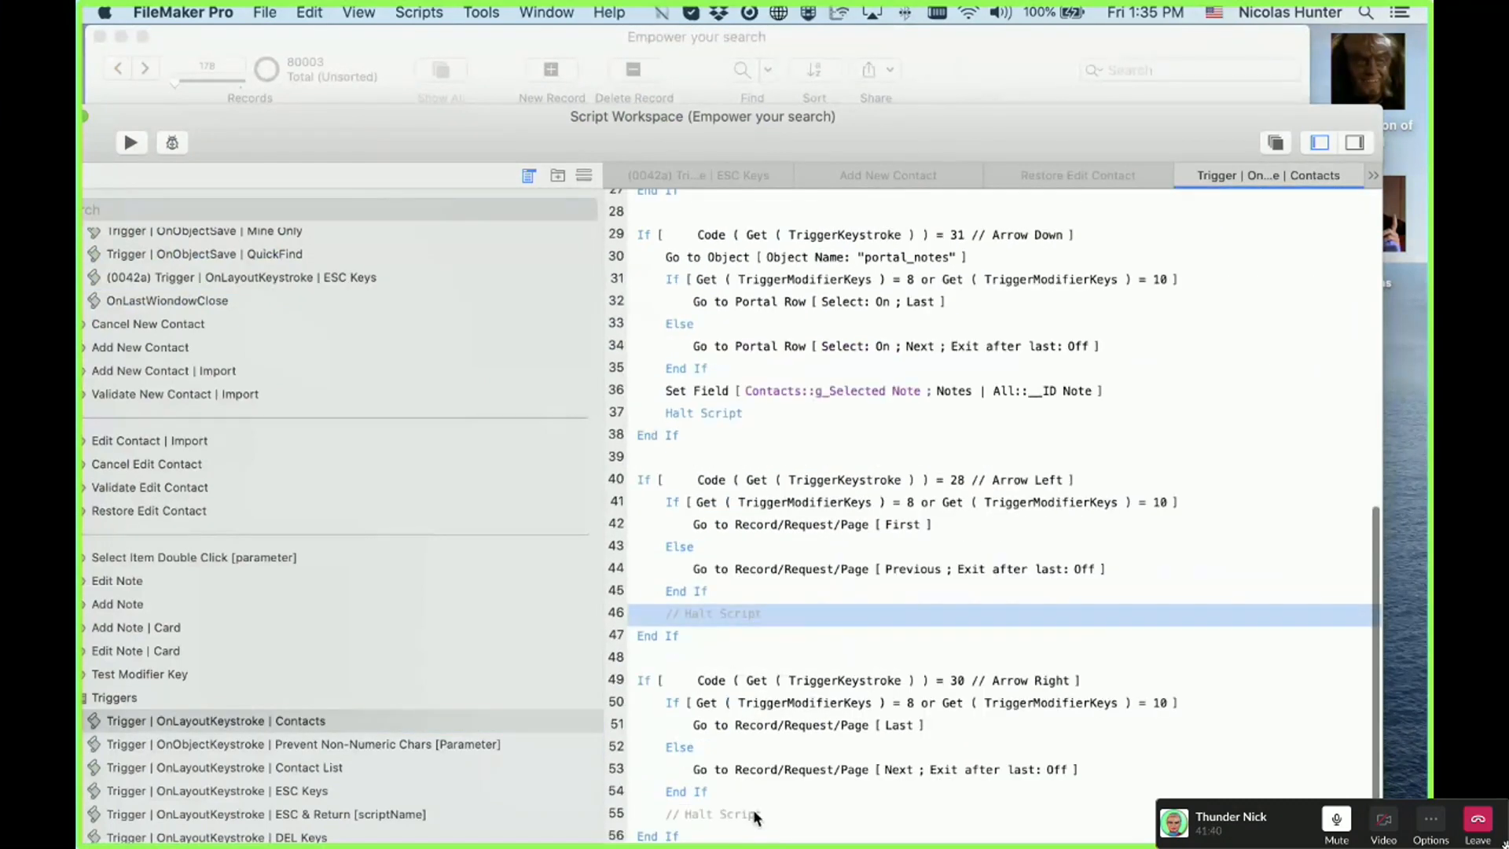
left_click(752, 810, "super")
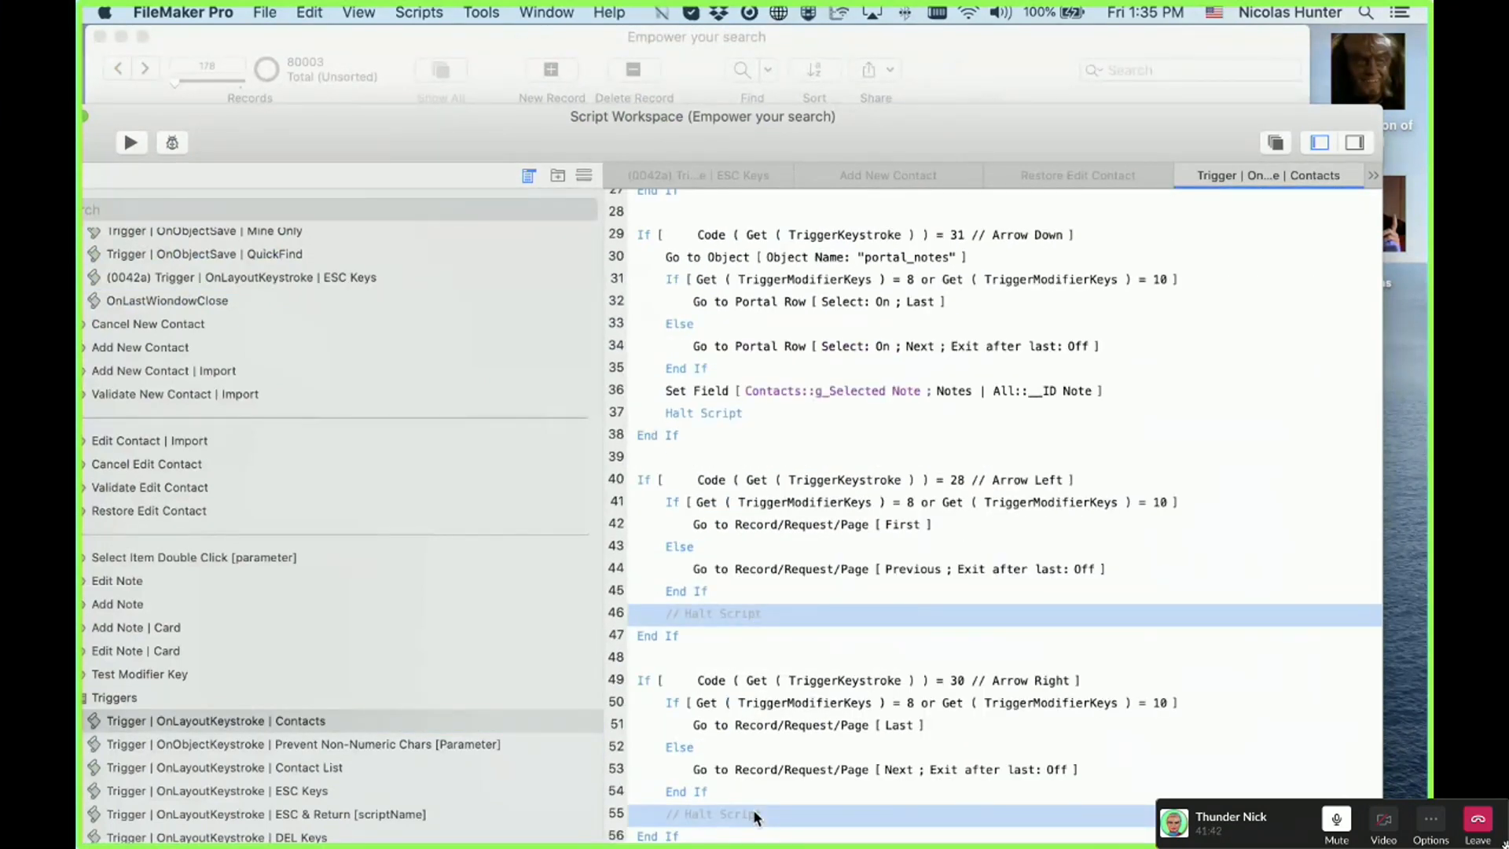
key("super+slash")
left_click_drag(480, 138, 543, 143)
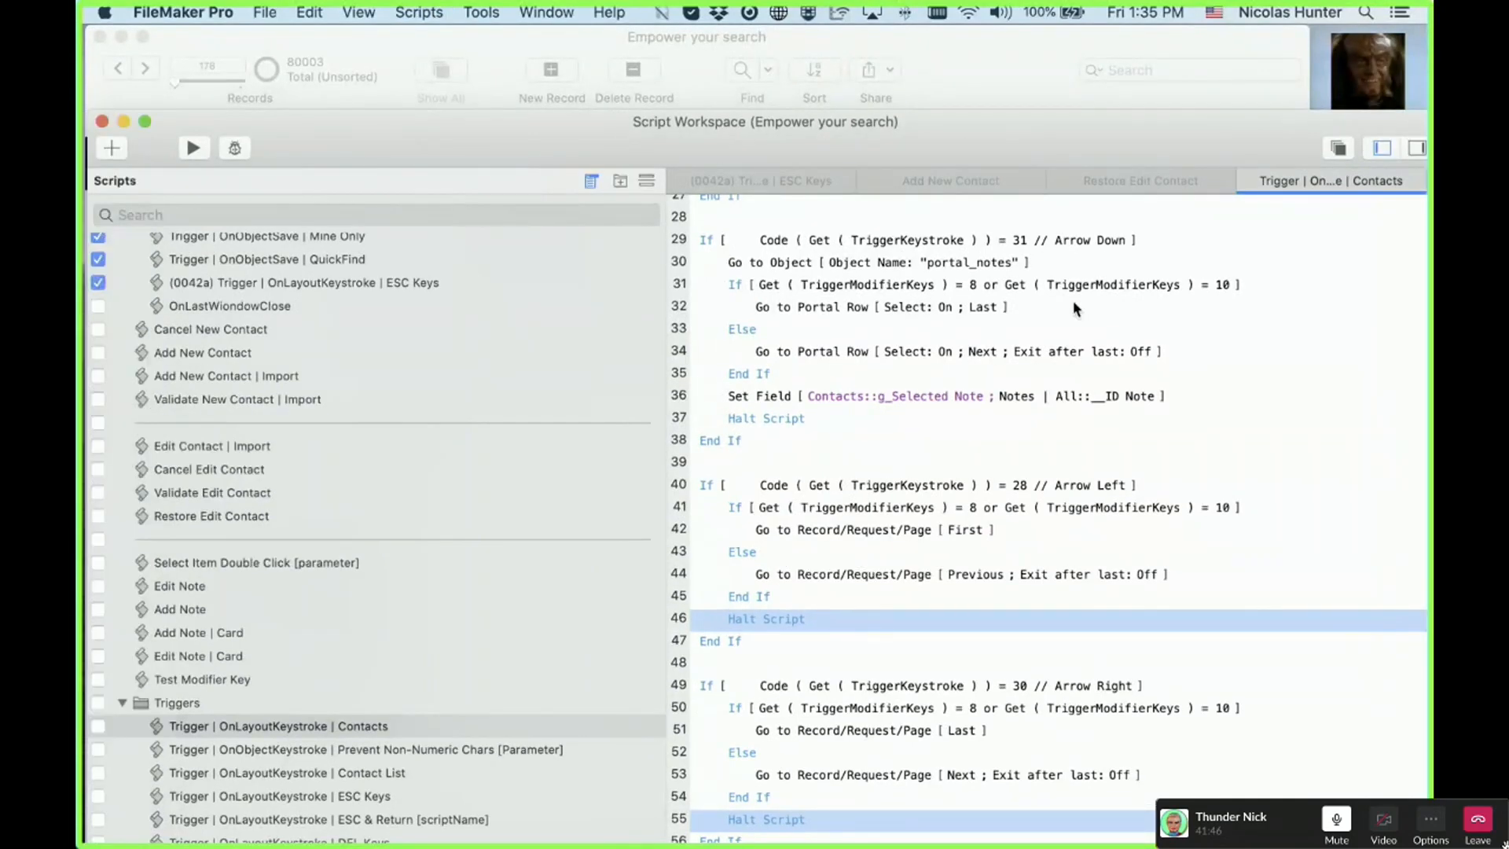
left_click_drag(314, 153, 845, 318)
left_click(422, 314)
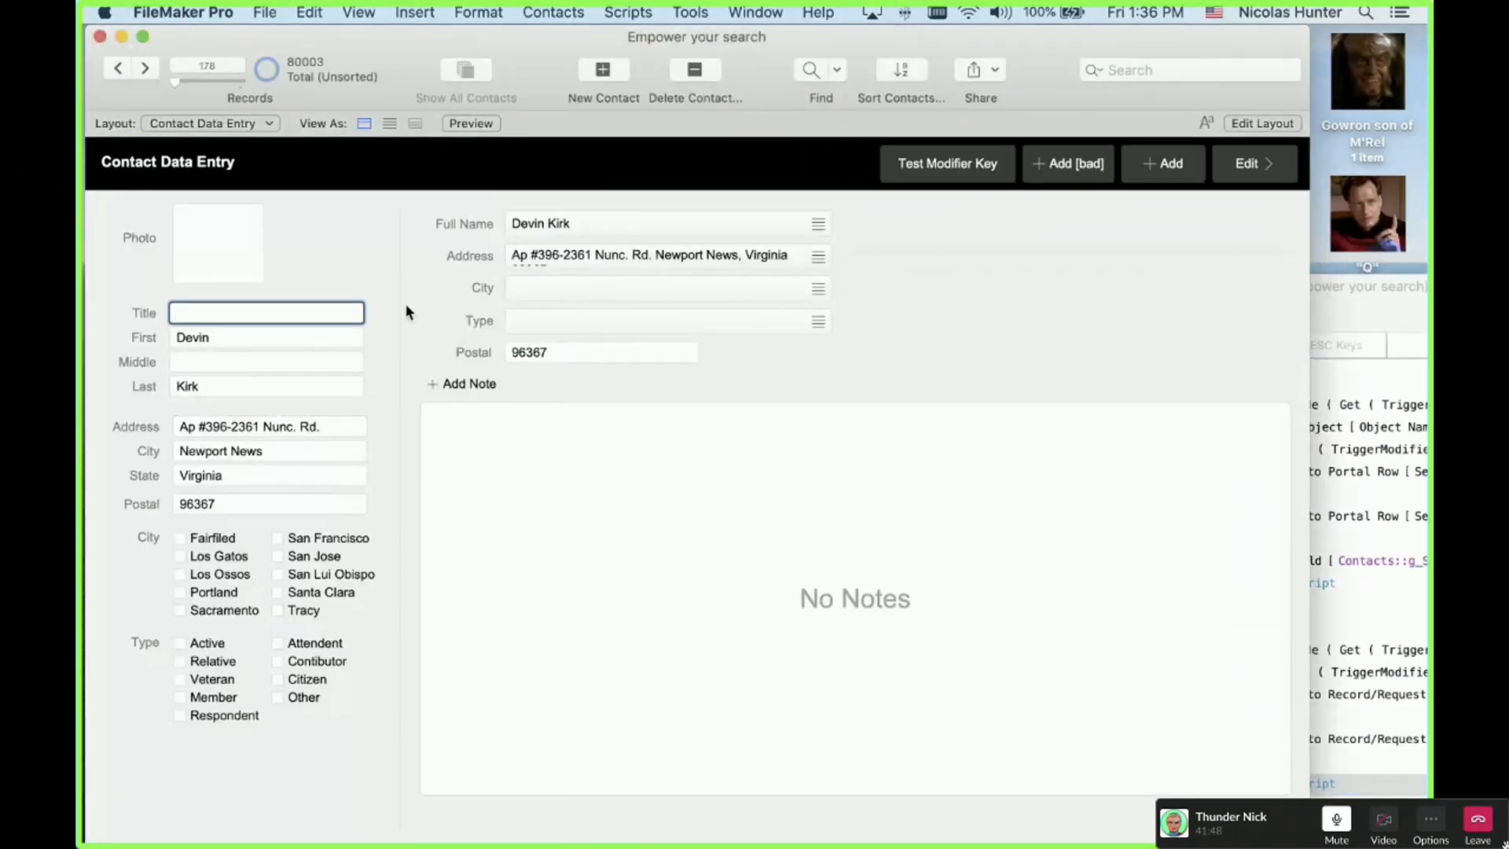
Step: Move from Title to First on record 178, then commit the record and refocus the window
key("Tab")
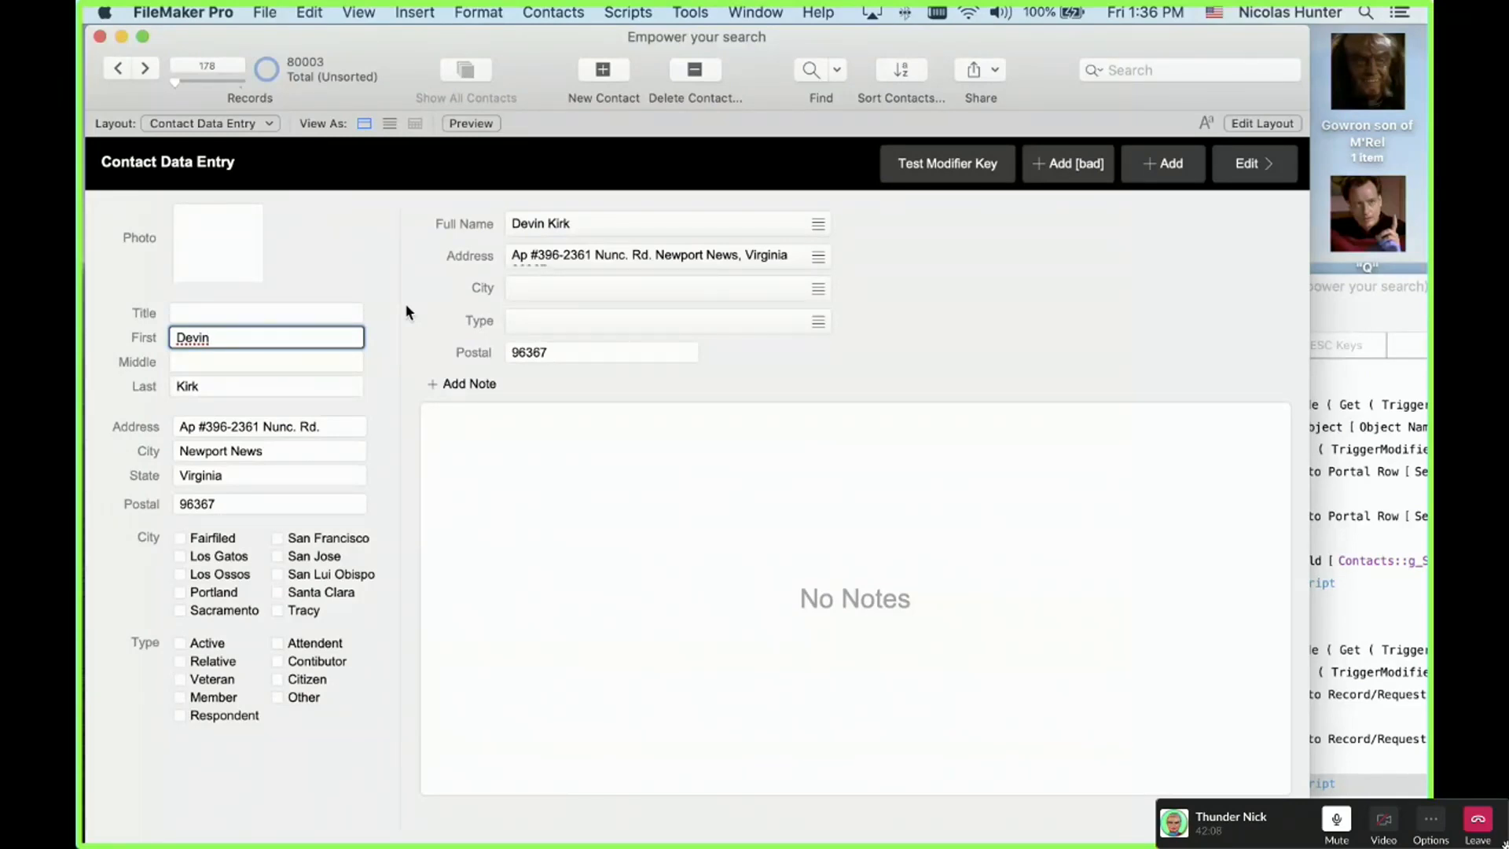
left_click(406, 309)
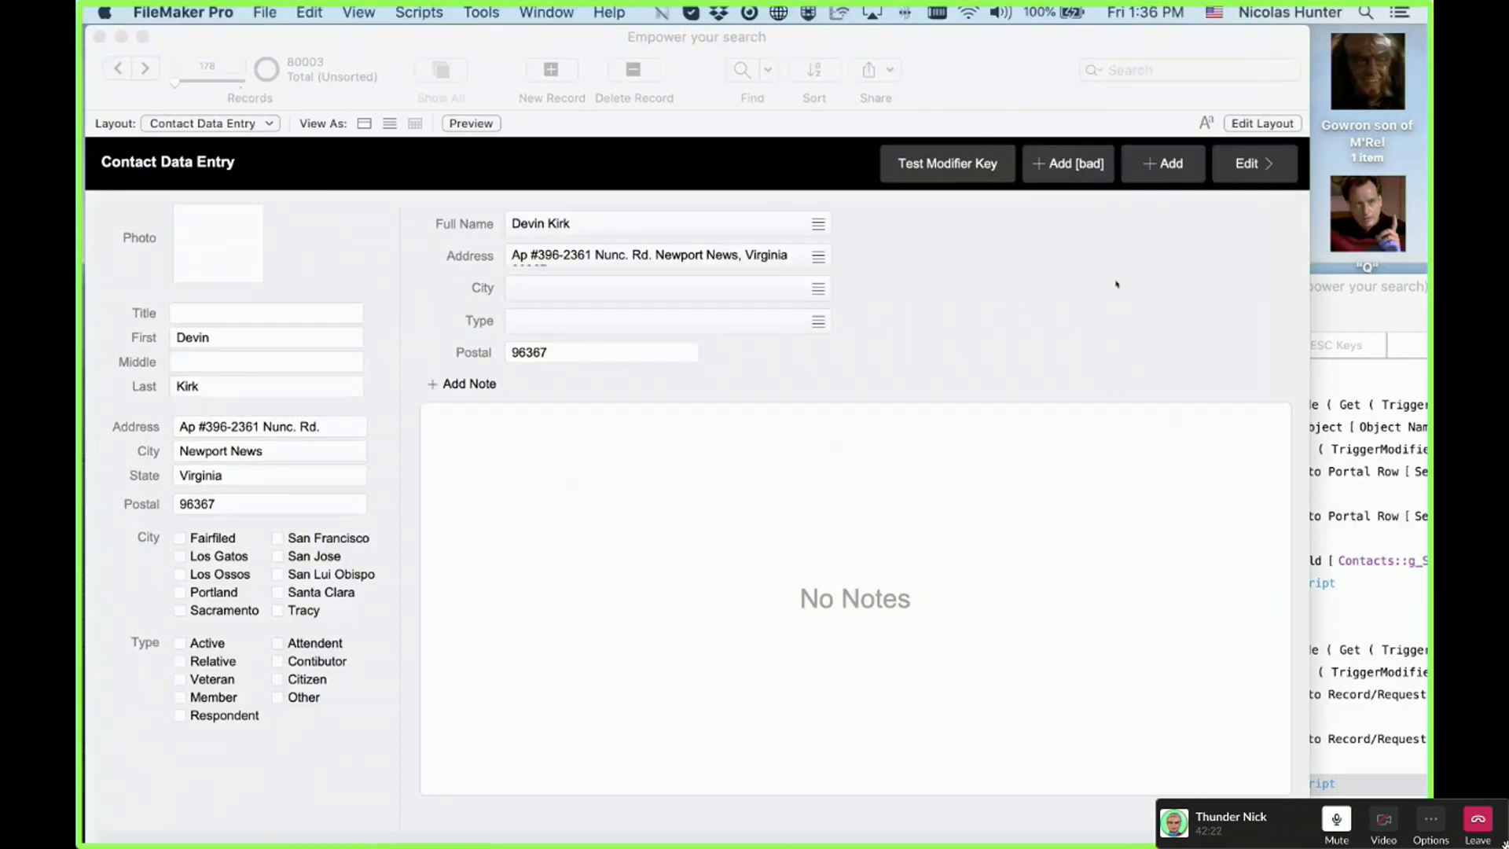
left_click(1097, 303)
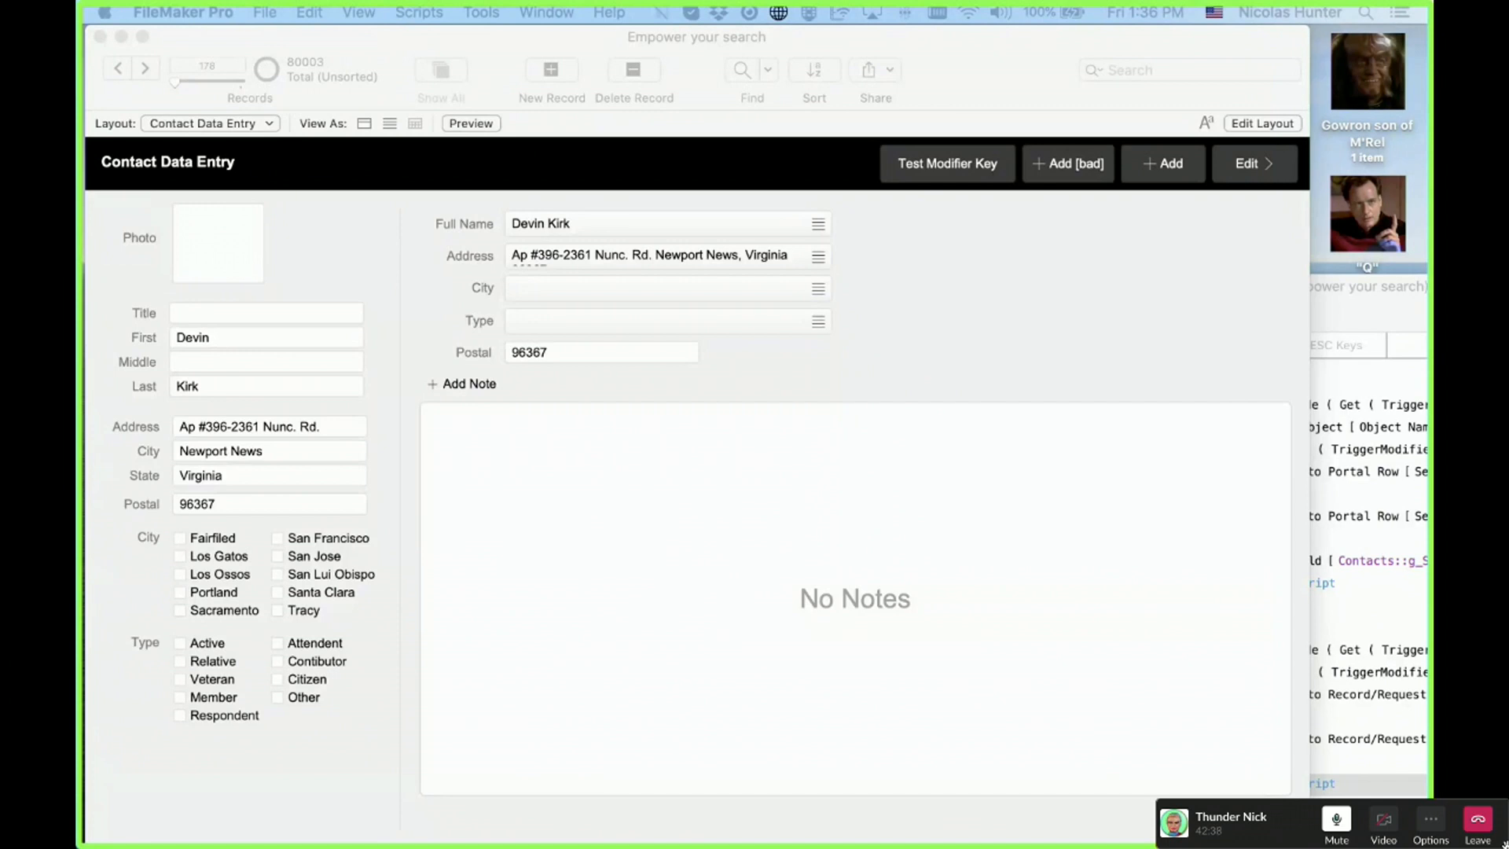
left_click(767, 362)
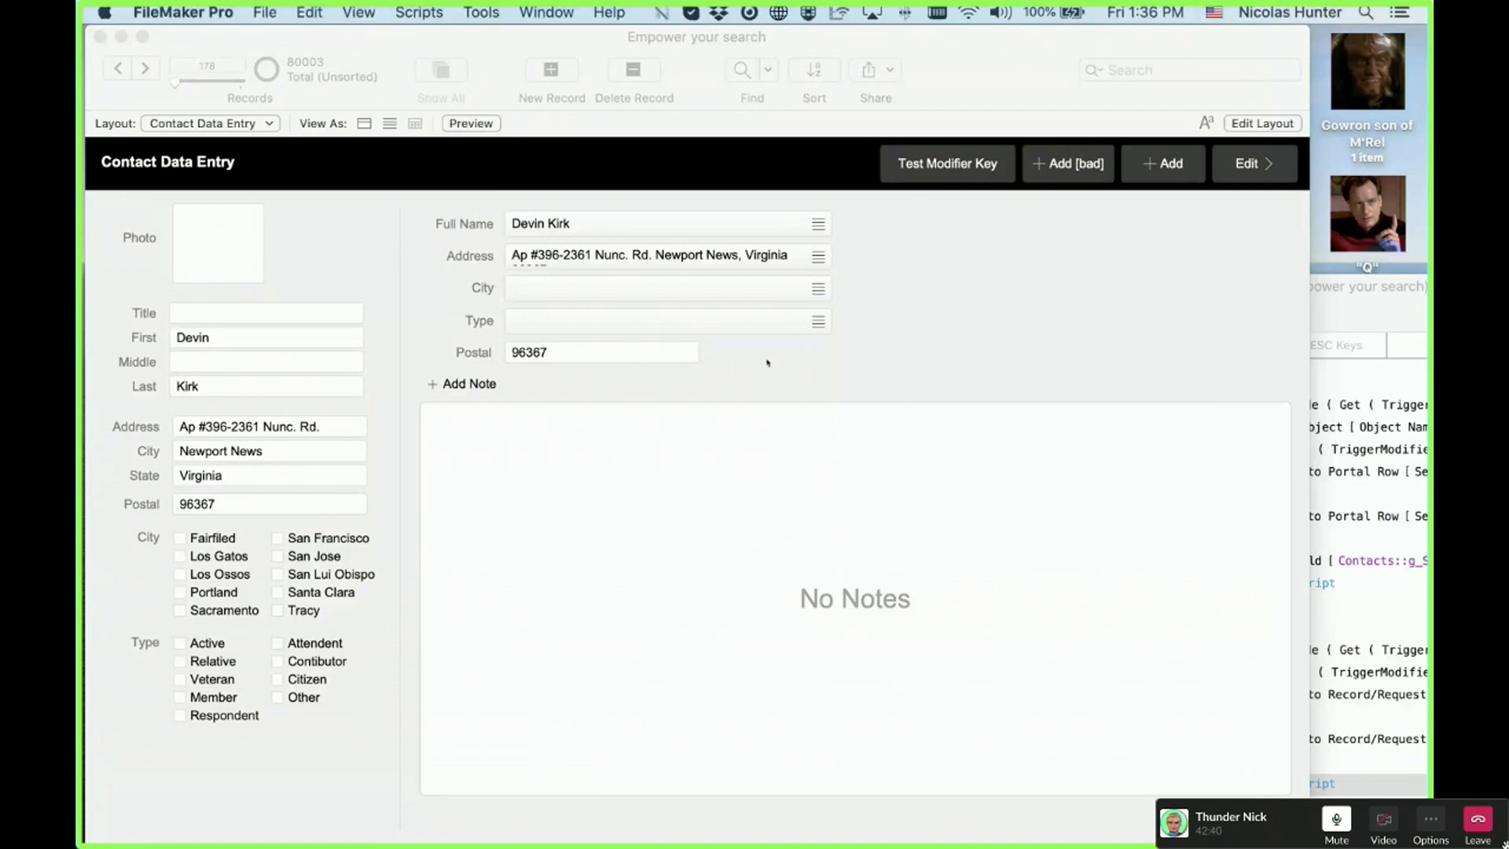
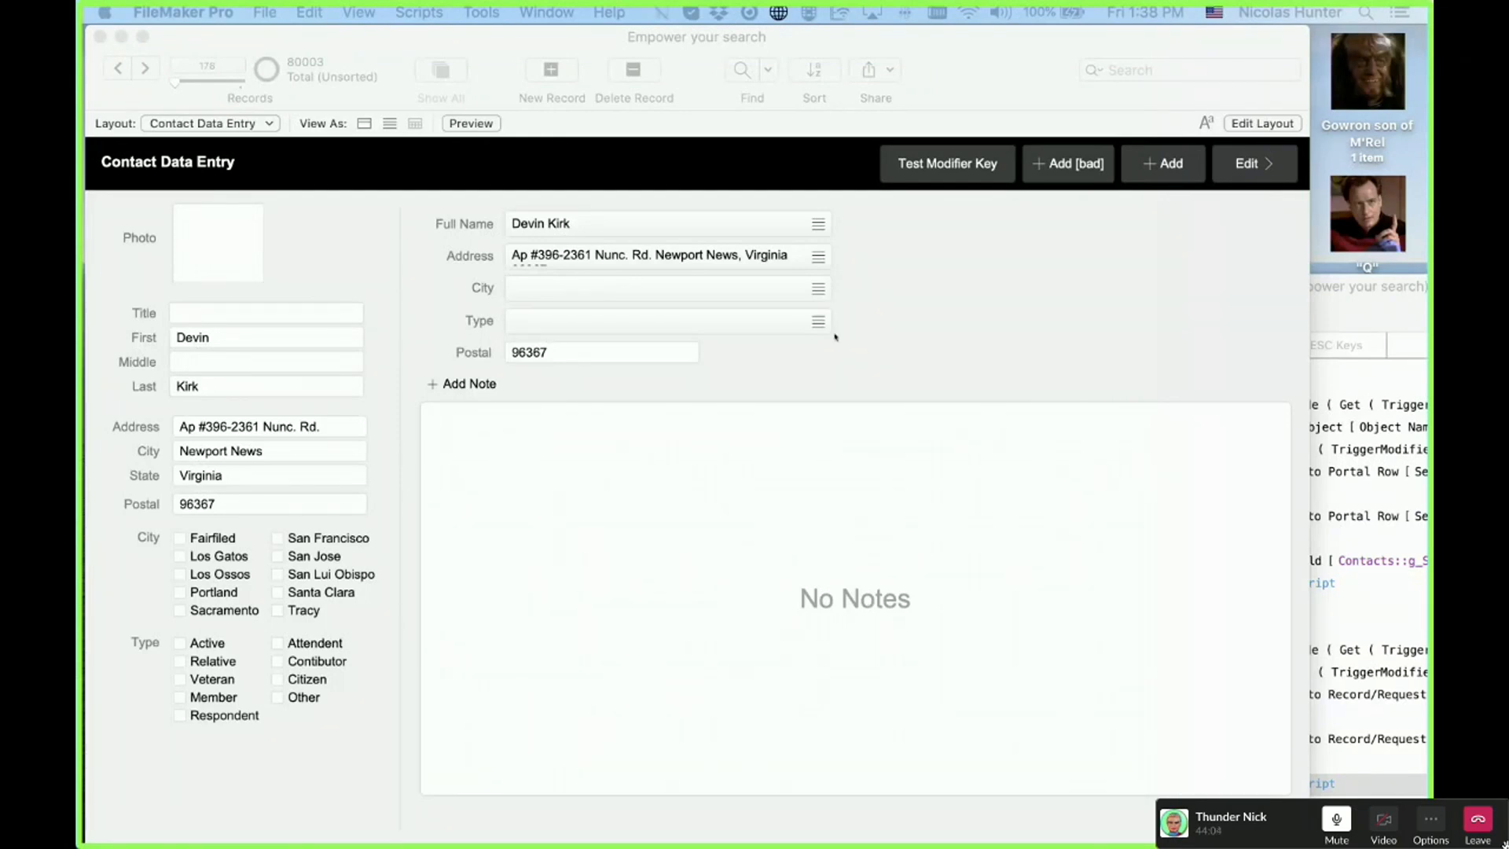
Step: Switch to the Contact List, move up and down a few rows, and open the selected contact in data entry
left_click(918, 355)
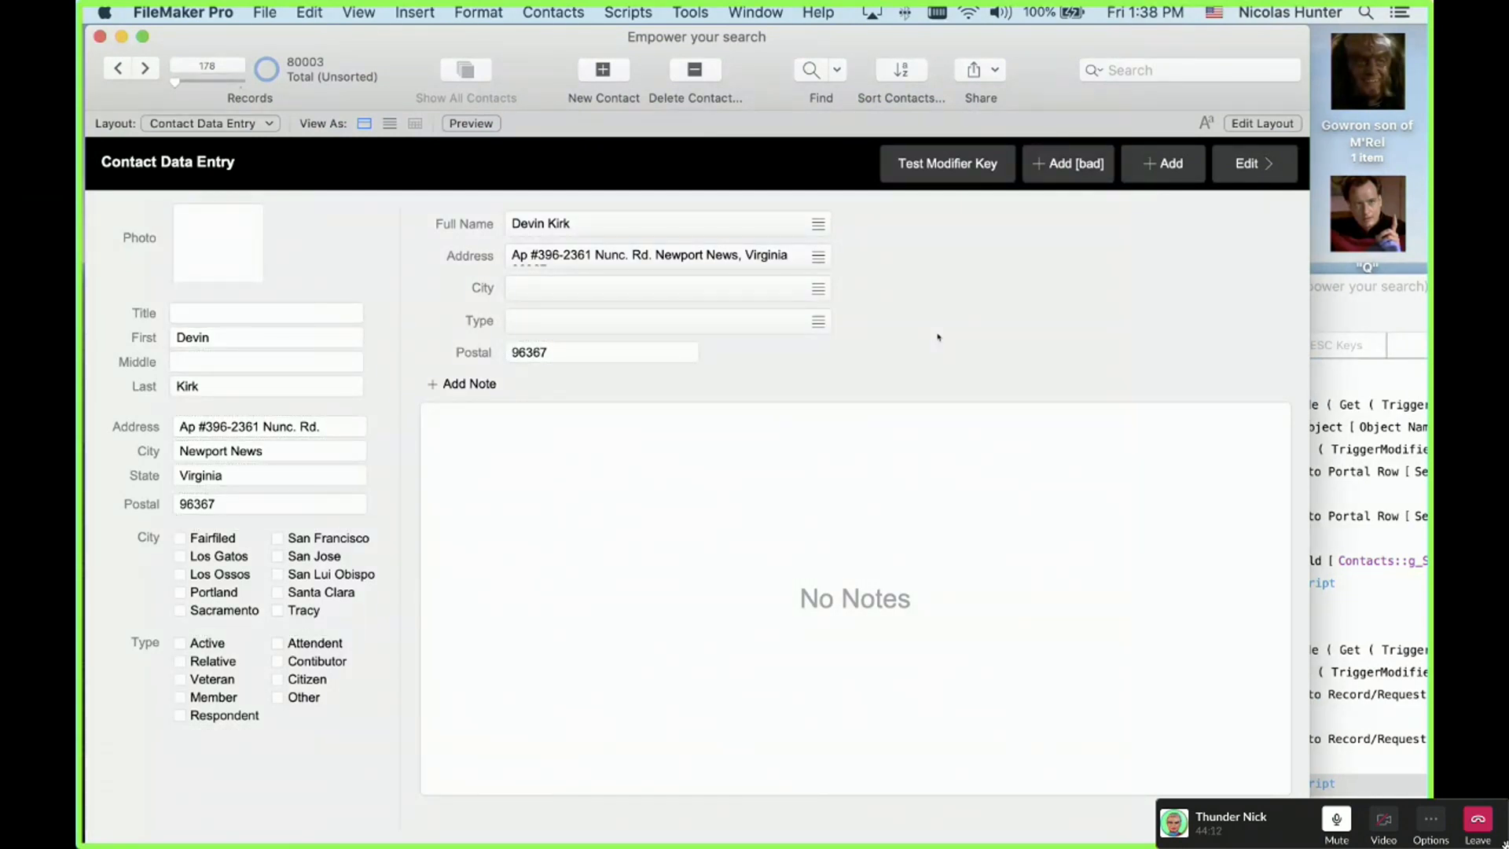
key("super+l")
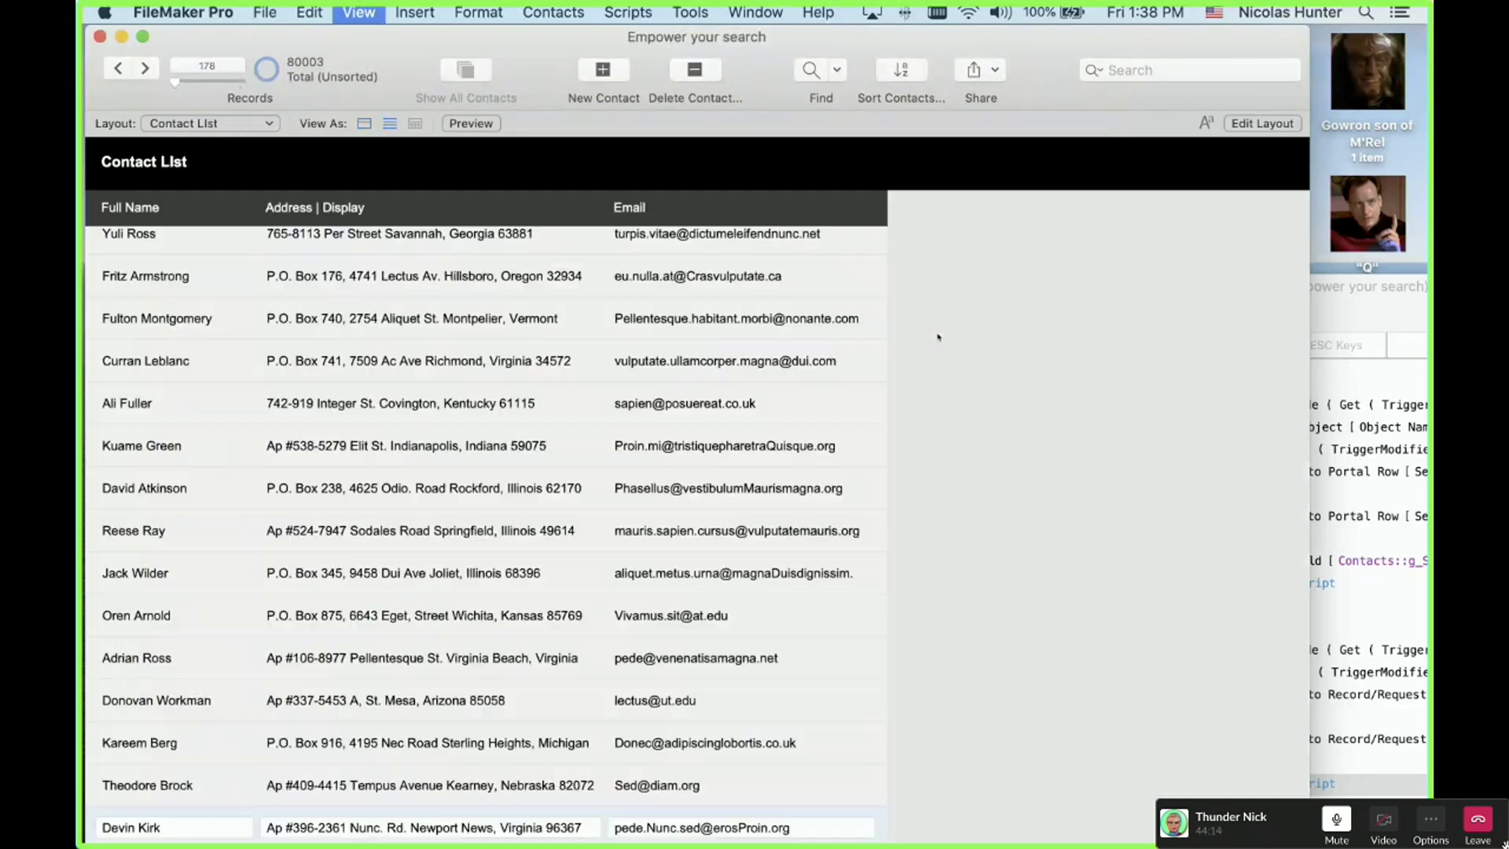
key("ctrl+Up")
key("ctrl+Up")
key("ctrl+Up")
key("ctrl+Up")
key("ctrl+Up")
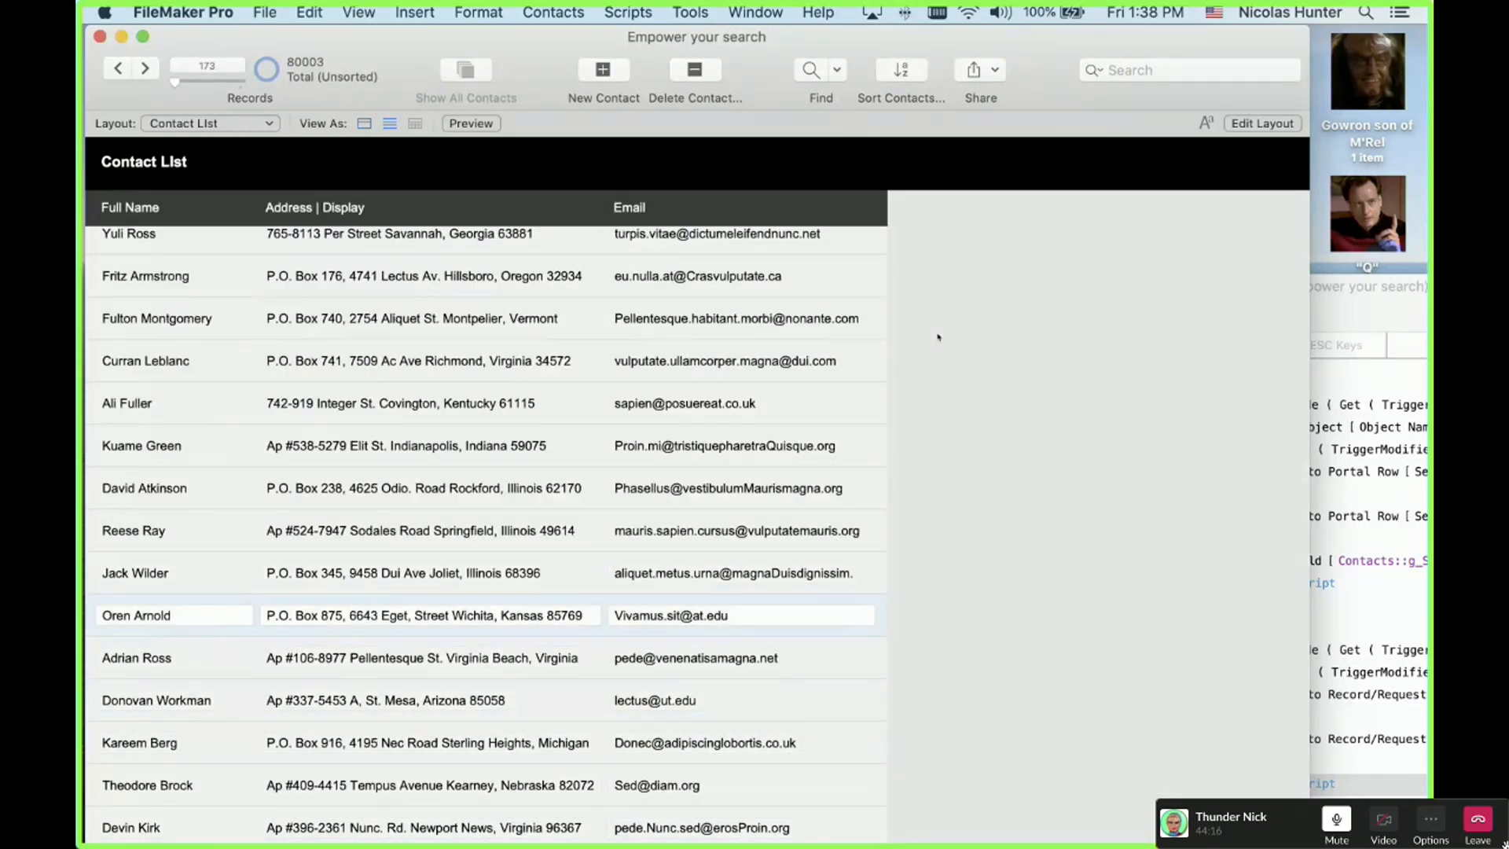
key("ctrl+Up")
key("ctrl+Up")
key("ctrl+Up")
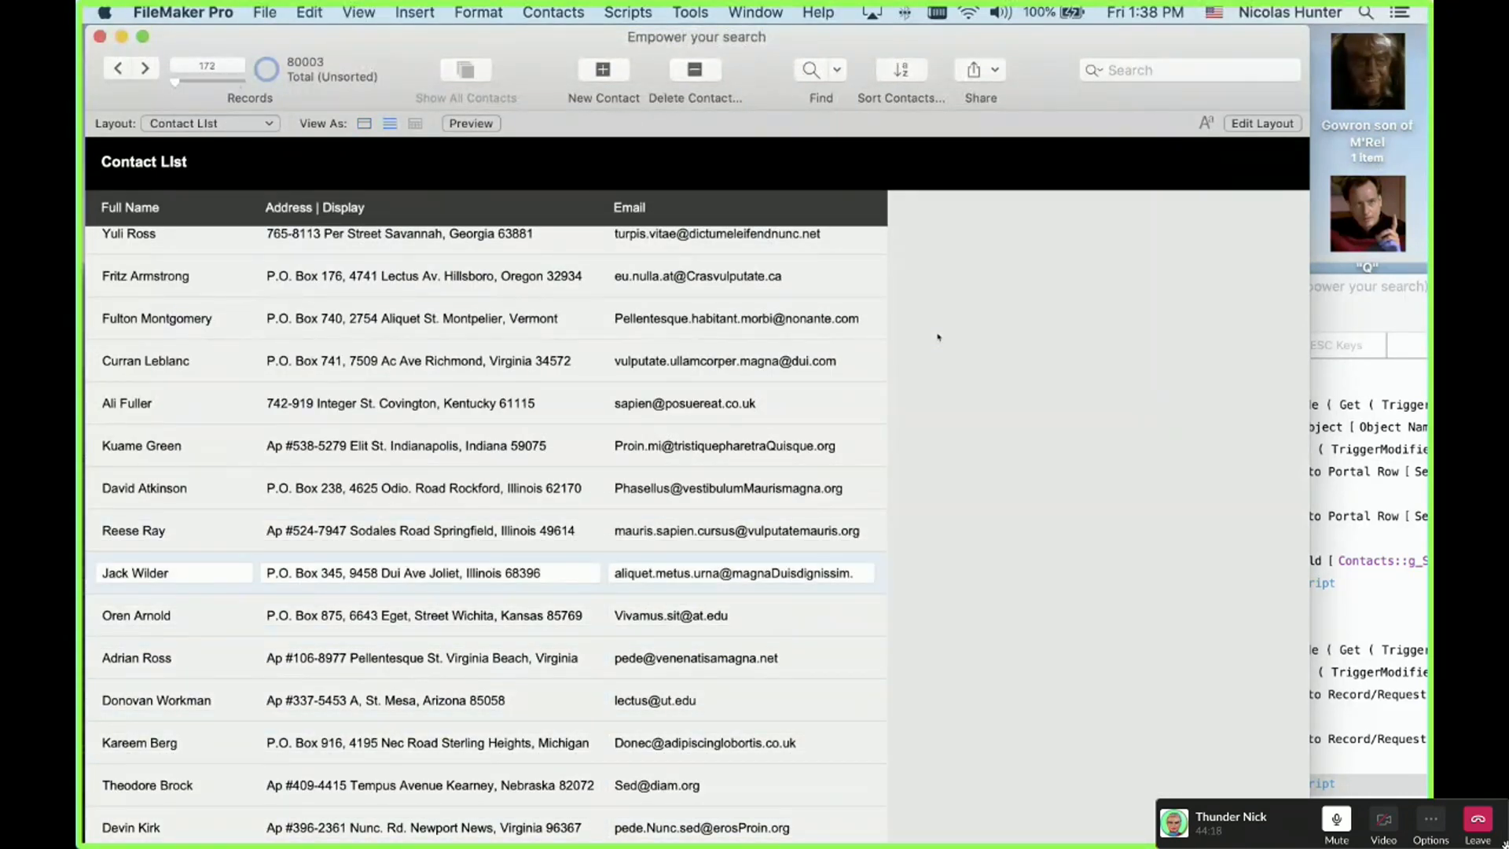
key("ctrl+Down")
key("ctrl+Down")
key("ctrl+Up")
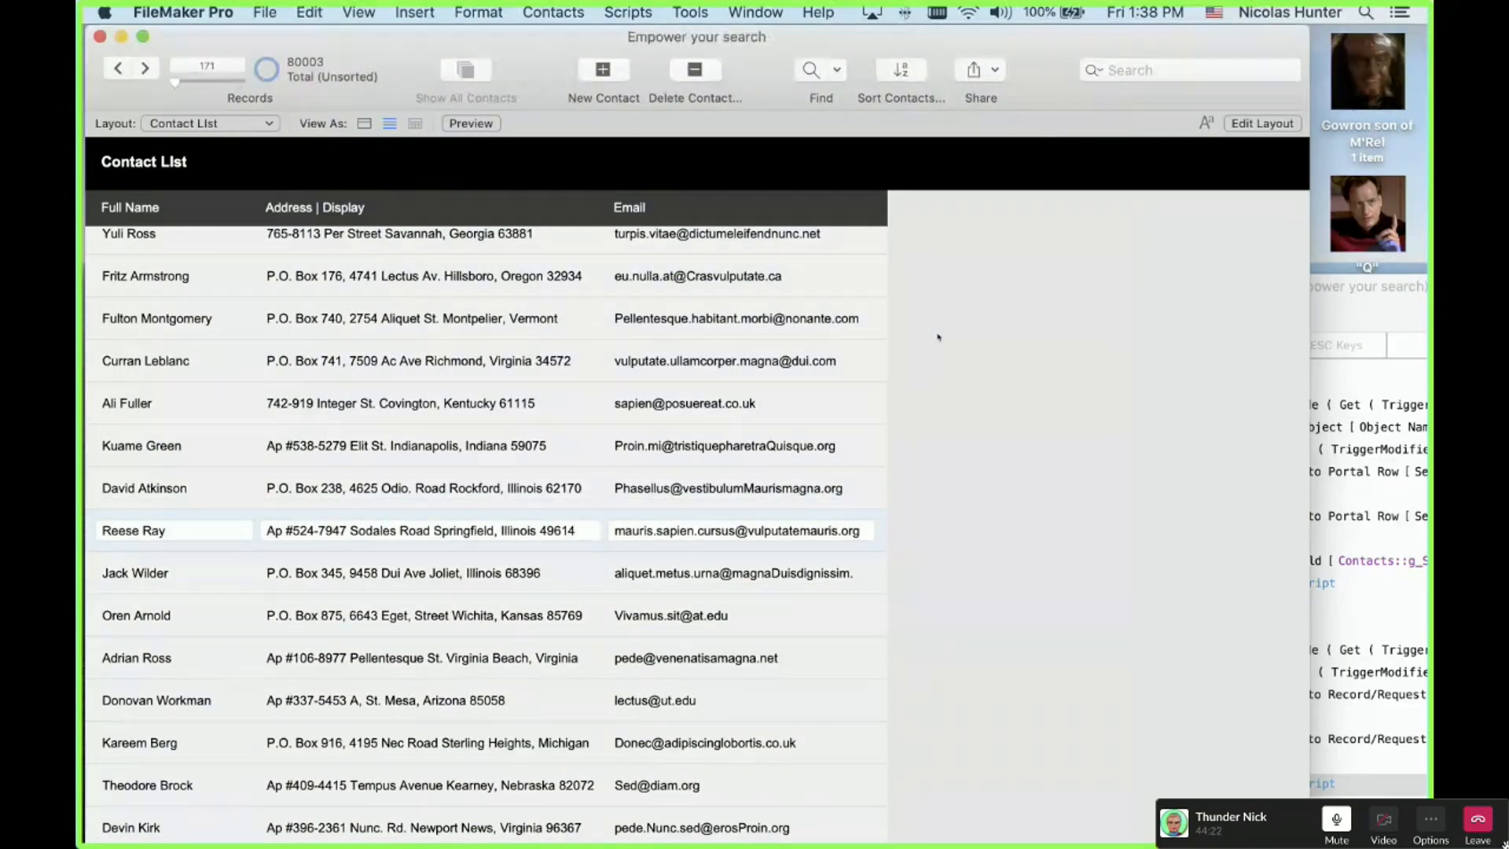
key("Return")
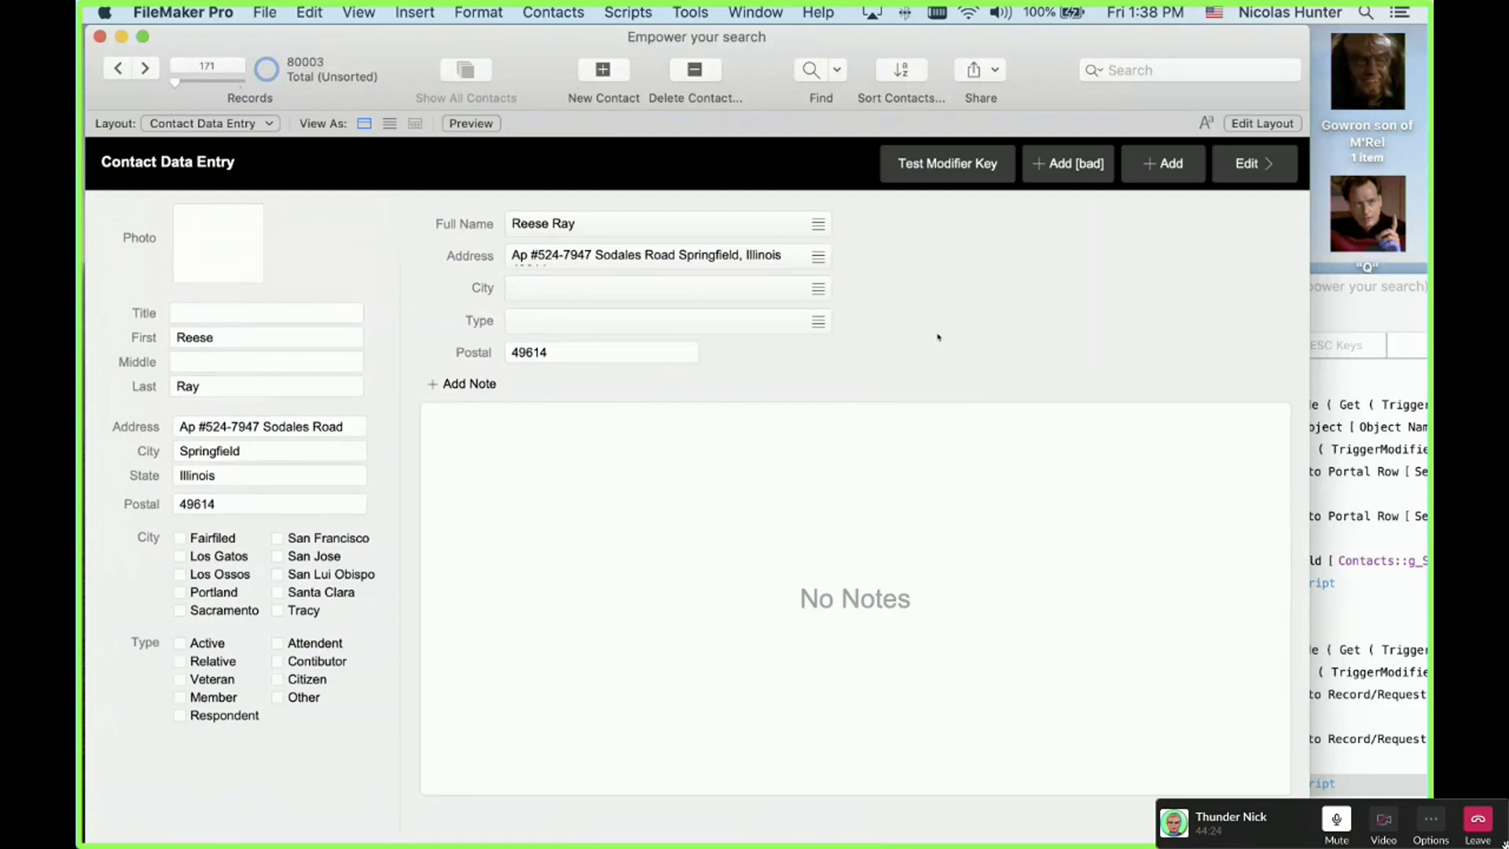
Step: Page forward and back through records in Contact Data Entry, ending on record 182
key("ctrl+Down")
key("ctrl+Down")
key("ctrl+Down")
key("ctrl+Down")
key("ctrl+Down")
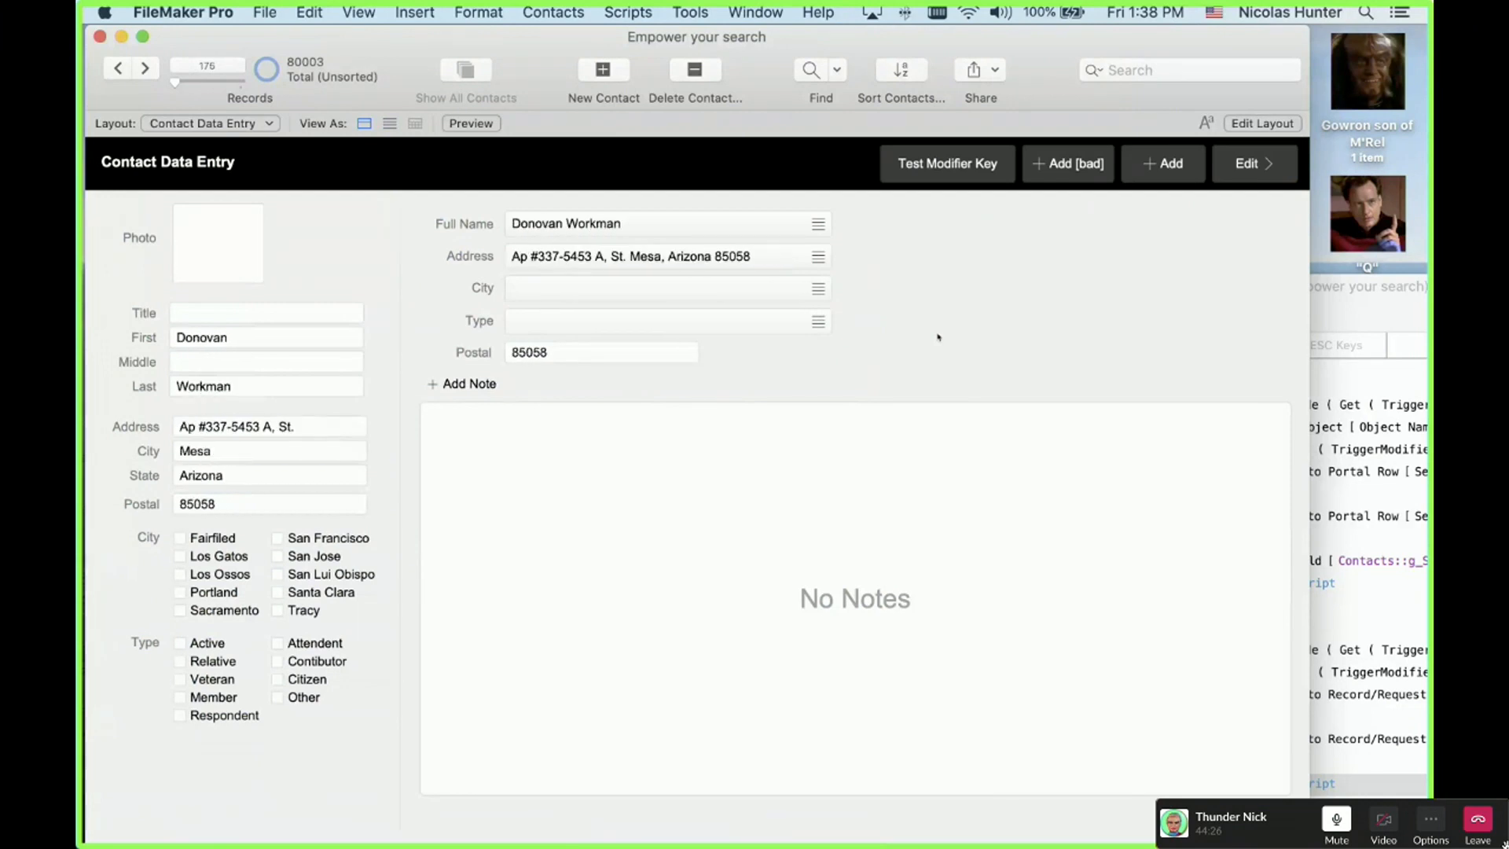
key("ctrl+Down")
key("ctrl+Down")
key("ctrl+Down")
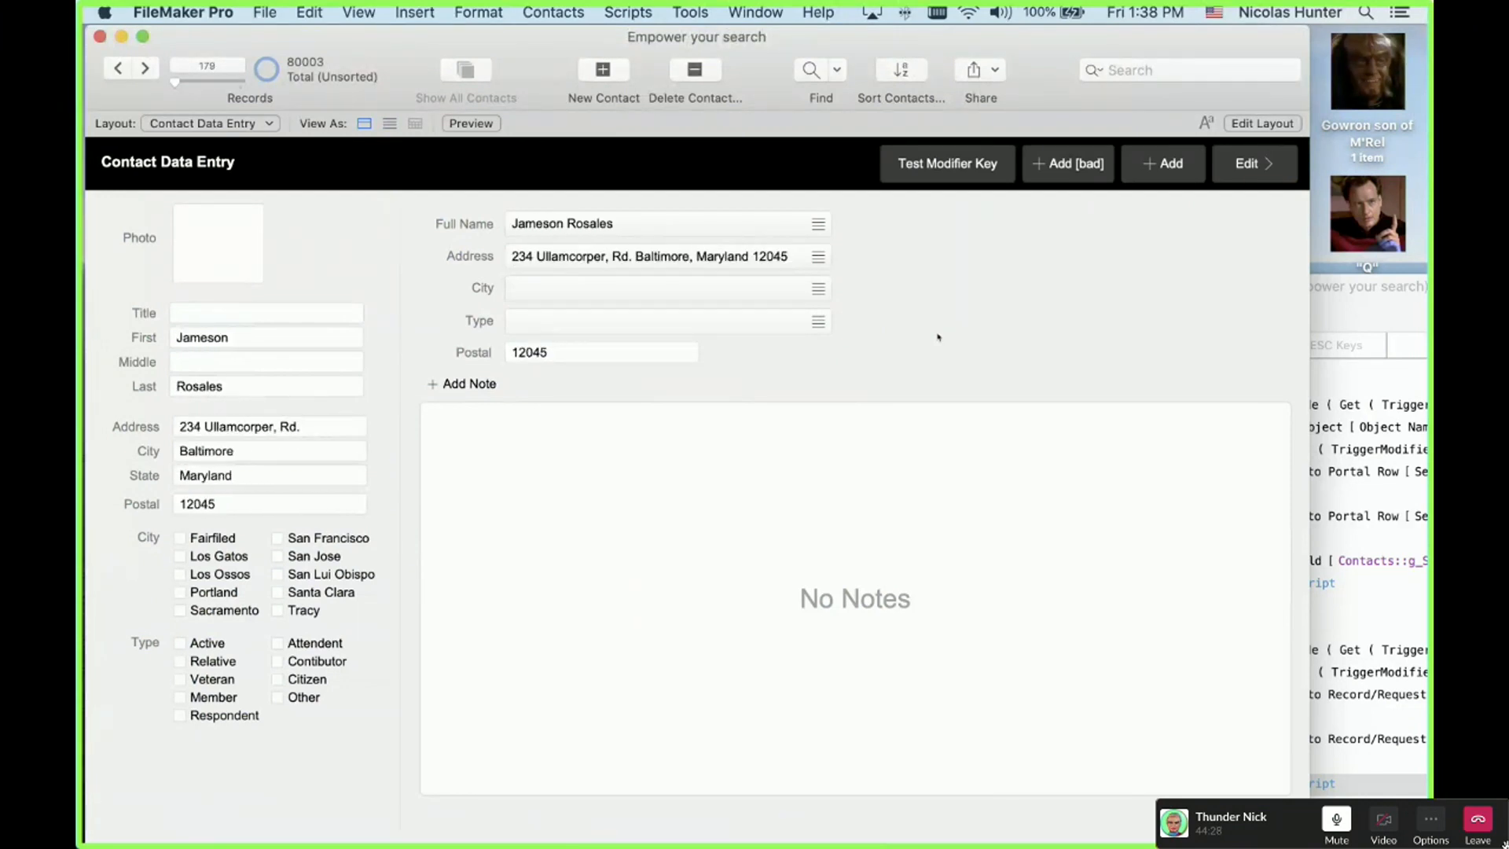
key("ctrl+Down")
key("ctrl+Down")
key("ctrl+Down")
key("ctrl+Down")
key("ctrl+Down")
key("ctrl+Down")
key("ctrl+Down")
key("ctrl+Down")
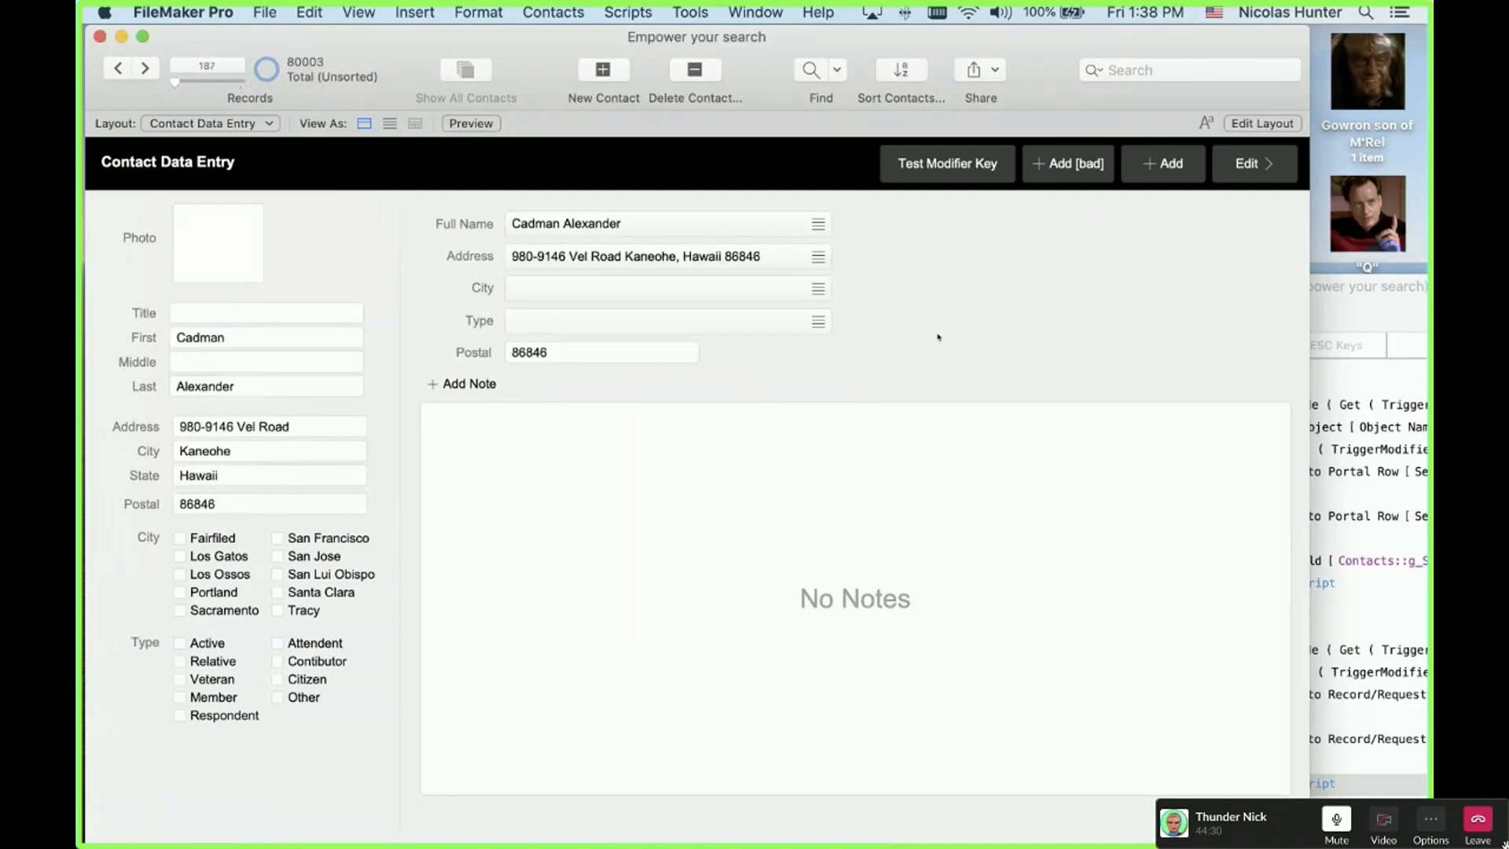
key("ctrl+Down")
key("ctrl+Down")
key("ctrl+Down")
key("ctrl+Down")
key("ctrl+Down")
key("ctrl+Down")
key("ctrl+Down")
key("ctrl+Down")
key("ctrl+Down")
key("ctrl+Down")
key("ctrl+Down")
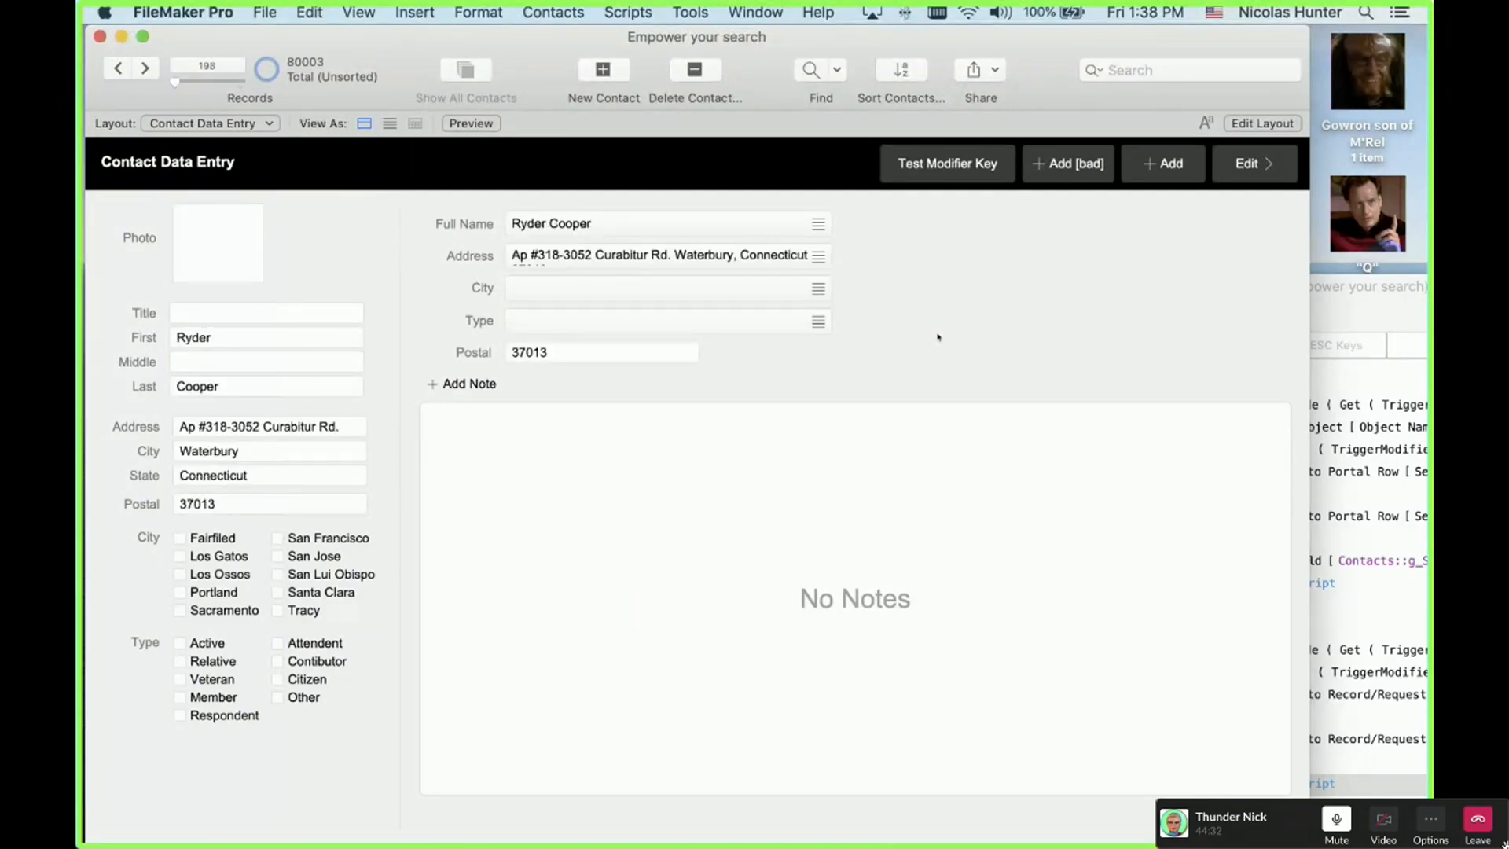
key("ctrl+Up")
key("ctrl+Up")
key("ctrl+Up")
key("ctrl+Up")
key("ctrl+Up")
key("ctrl+Up")
key("ctrl+Up")
key("ctrl+Up")
key("ctrl+Up")
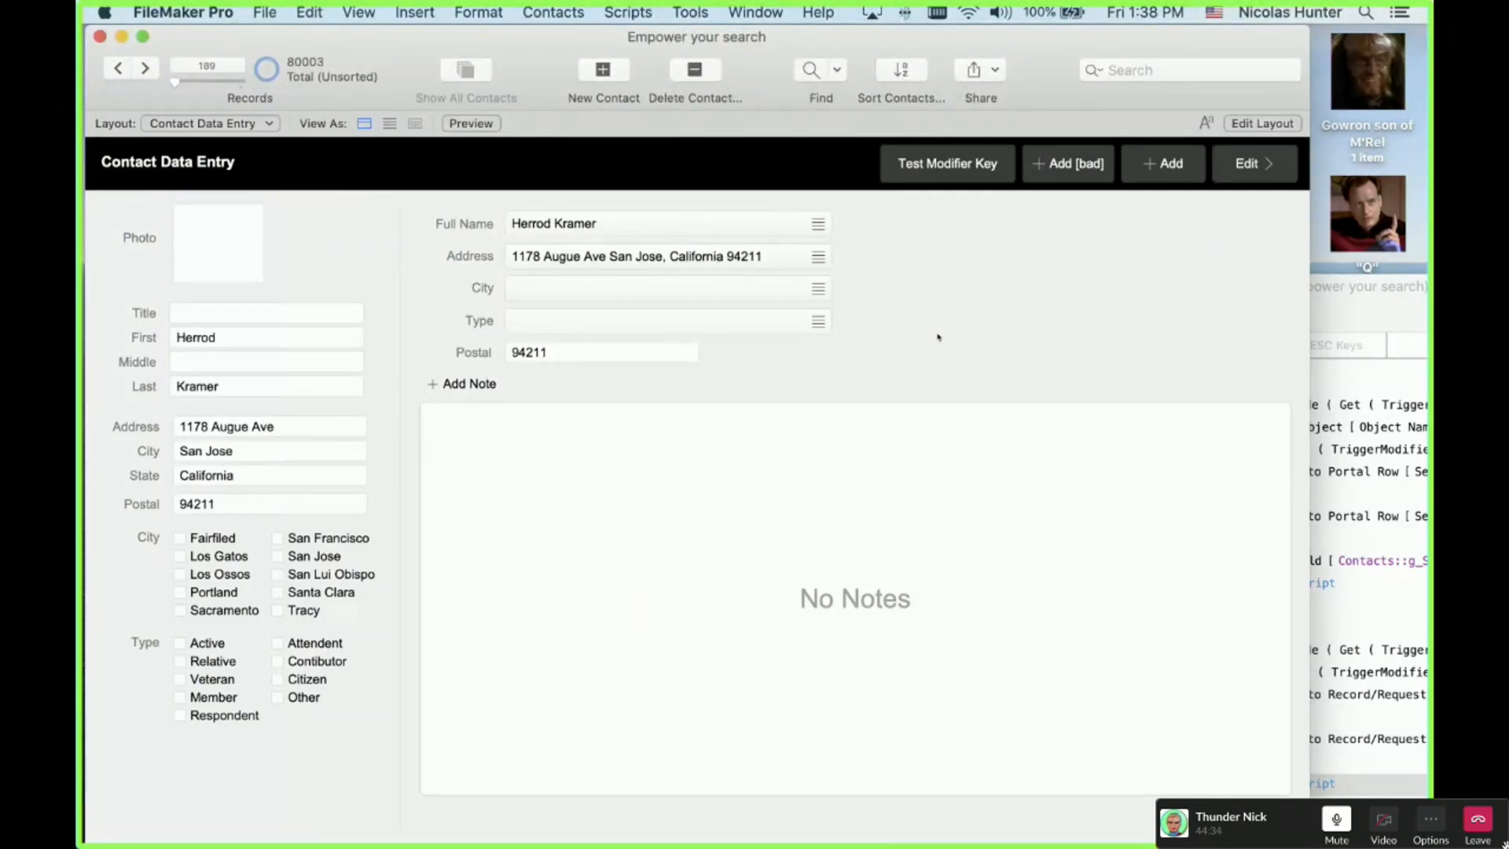
key("ctrl+Up")
key("ctrl+Up")
key("ctrl+Up")
key("ctrl+Up")
key("ctrl+Up")
key("ctrl+Up")
key("ctrl+Up")
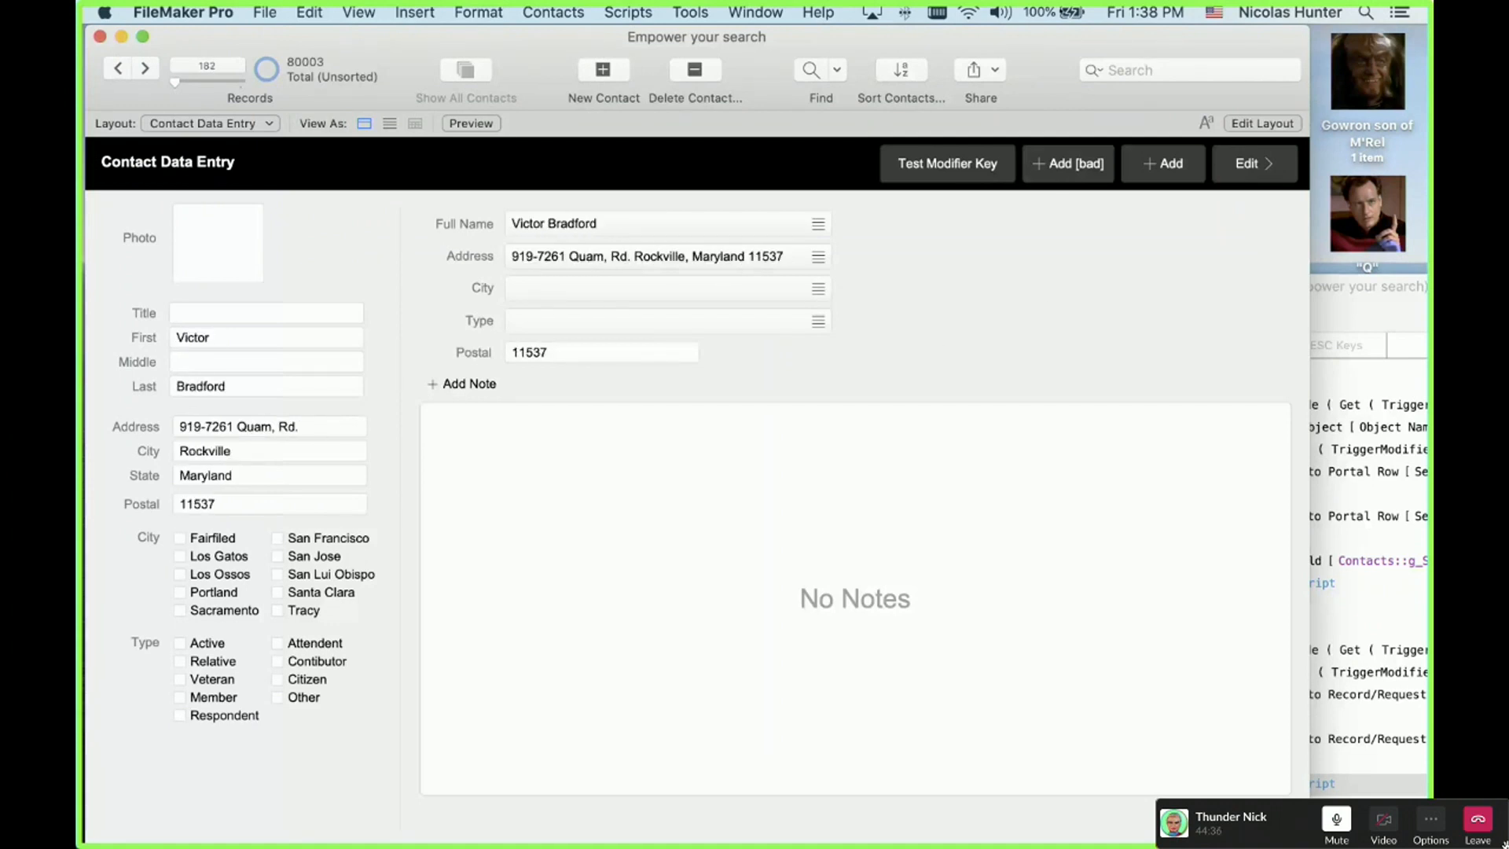
left_click(1228, 13)
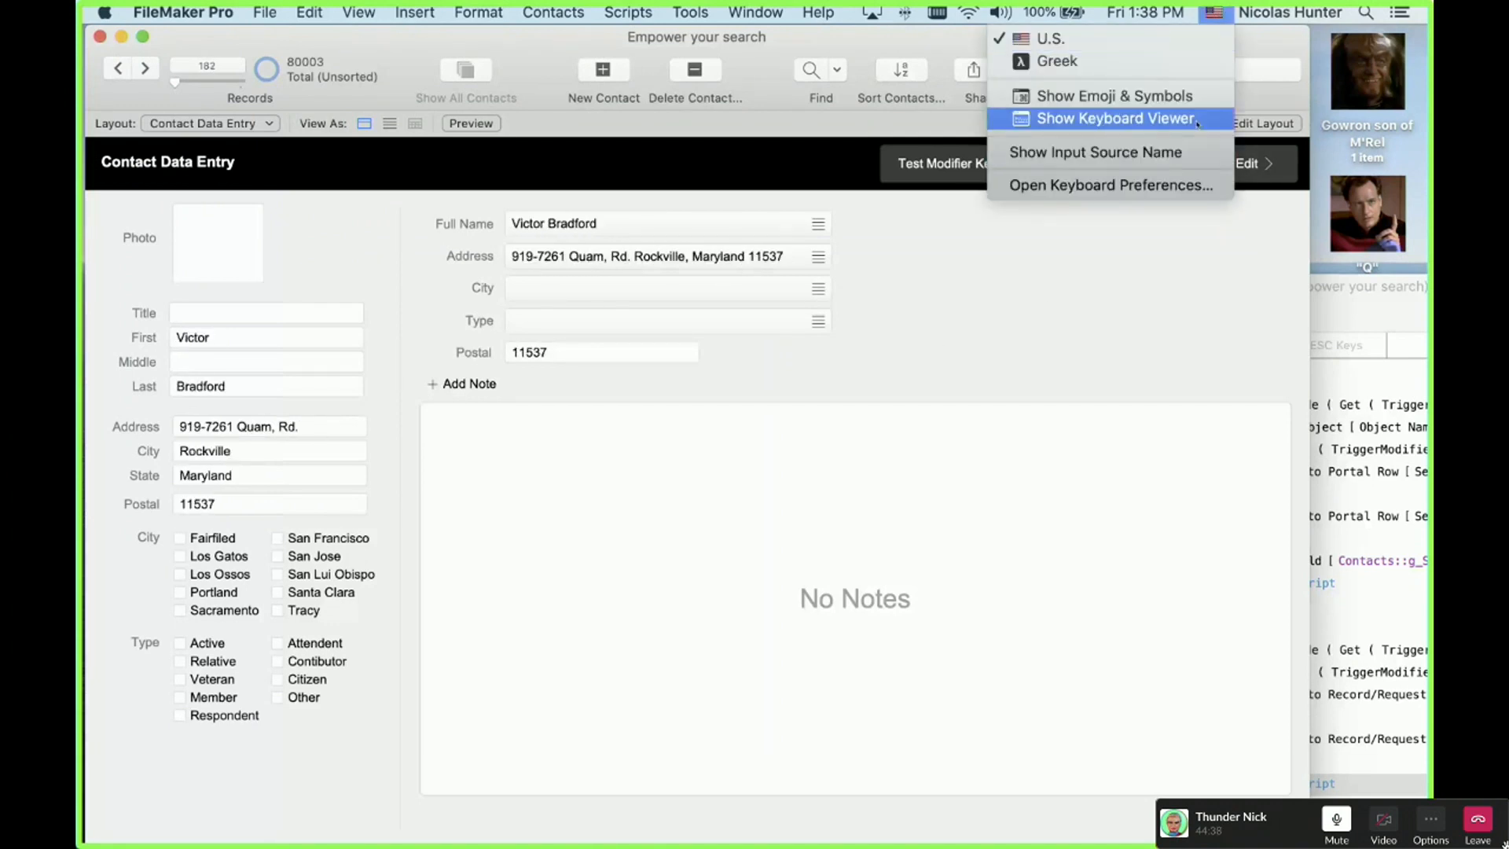
Step: Show the Keyboard Viewer and page back and forth through neighbouring records
left_click(1053, 126)
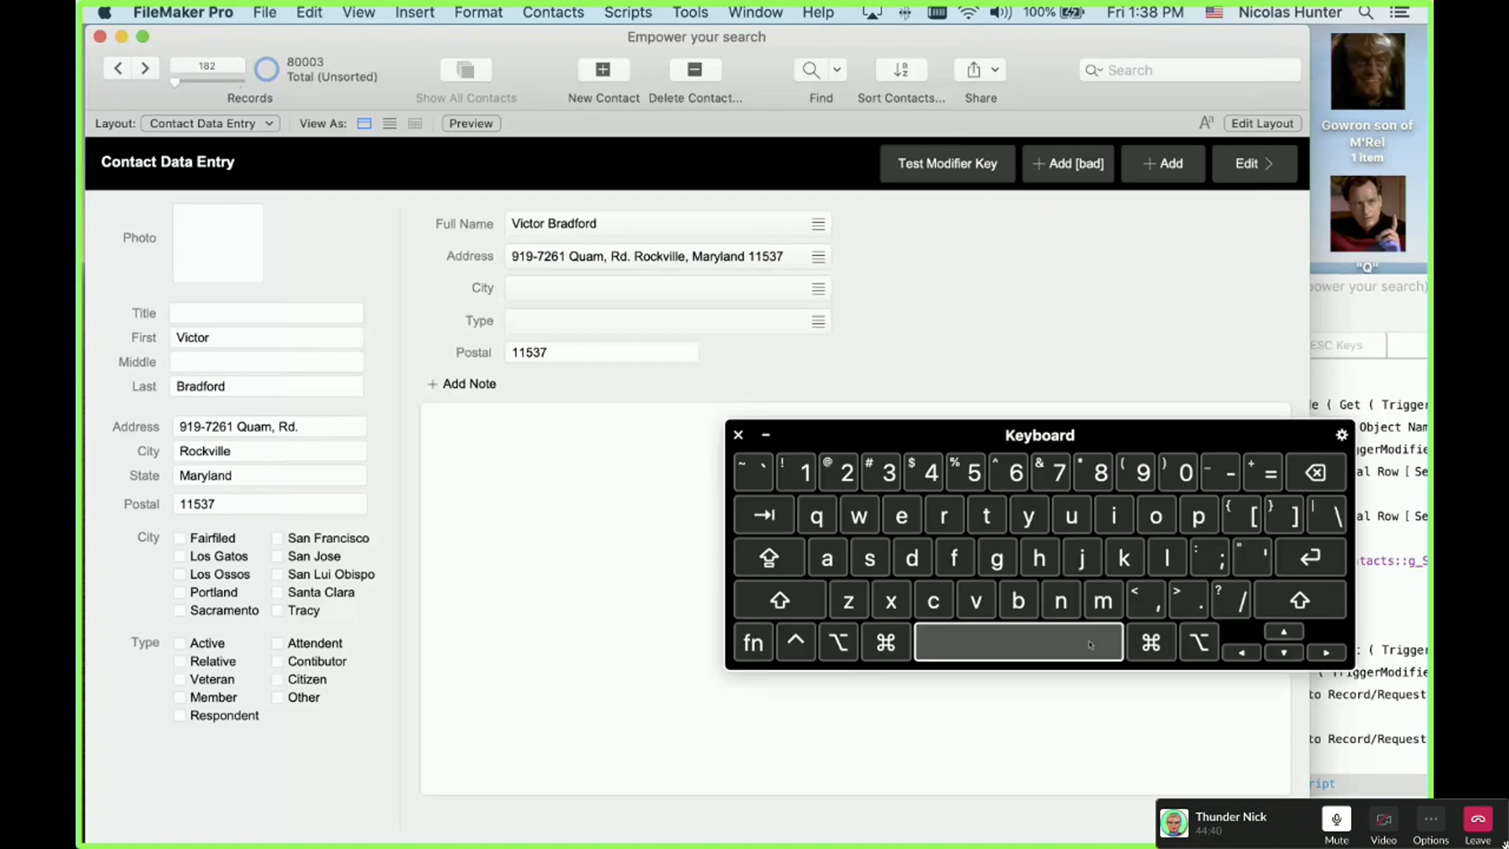
key("ctrl+Up")
key("ctrl+Up")
key("ctrl+Up")
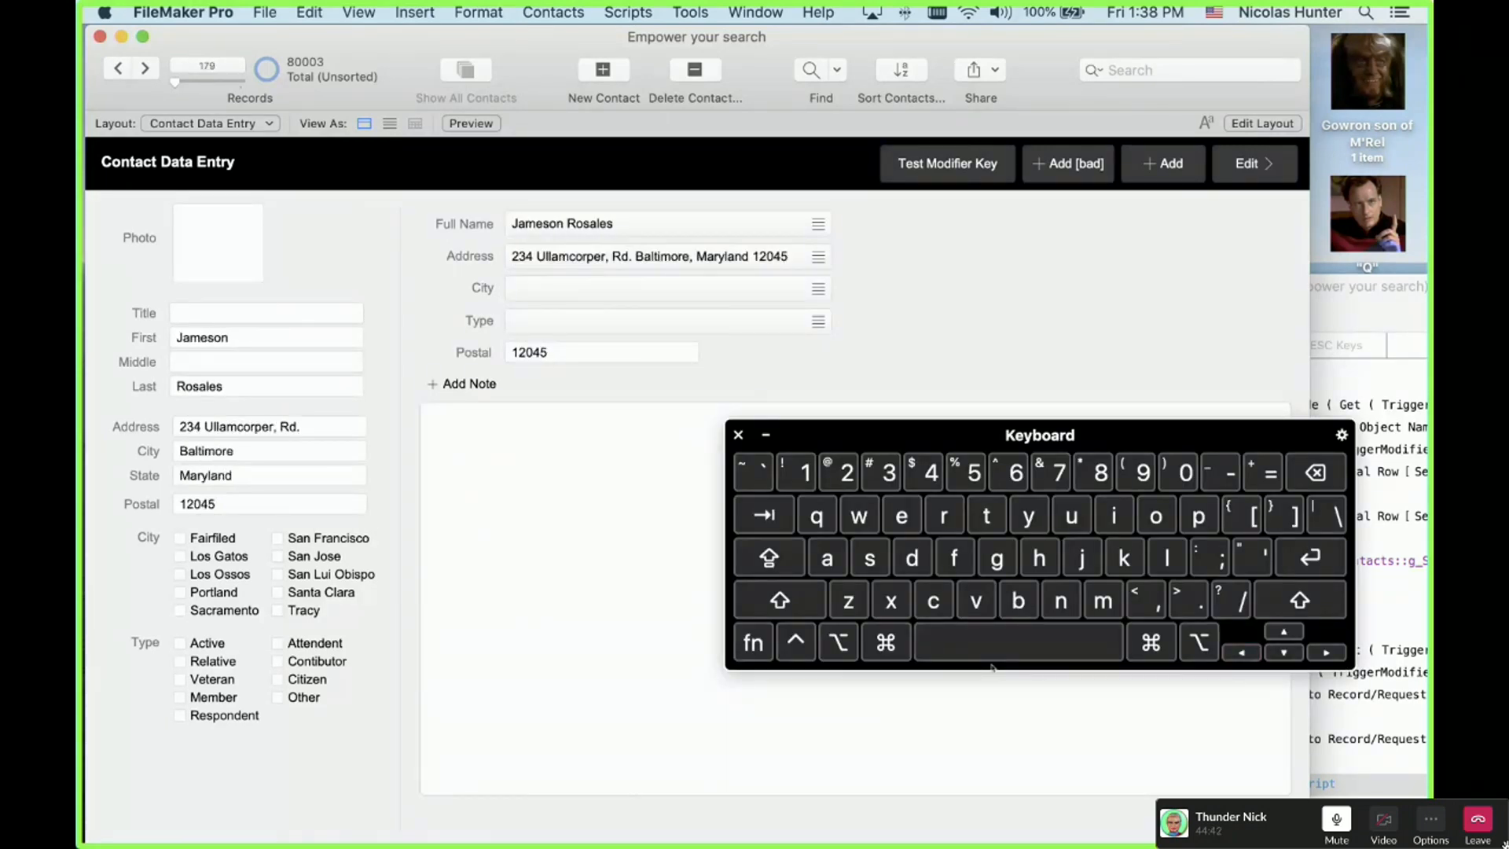
key("ctrl+Up")
key("ctrl+Down")
key("ctrl+Down")
key("ctrl+Down")
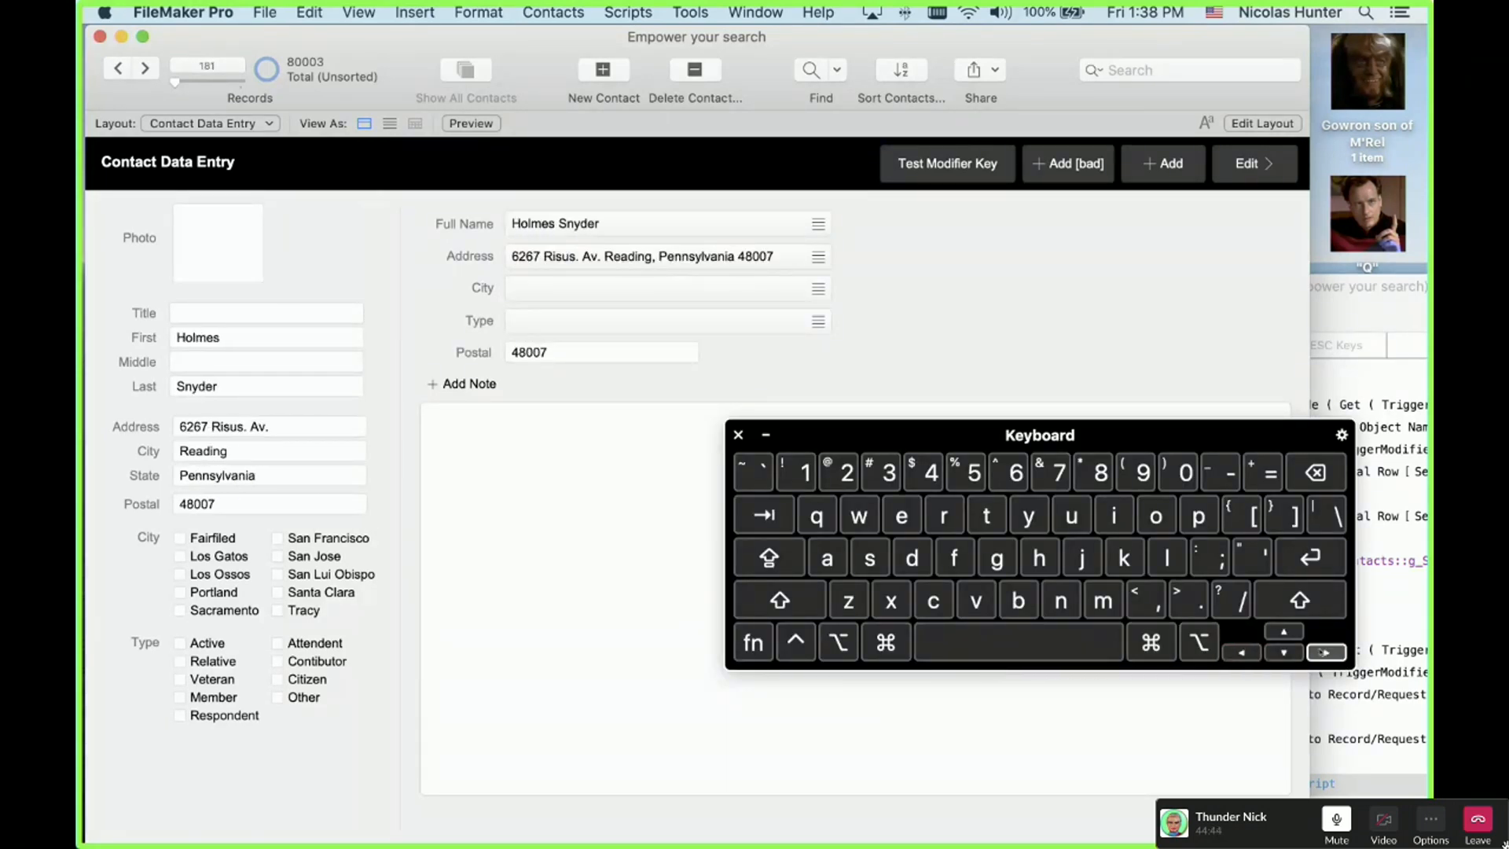
key("Right")
key("ctrl+Down")
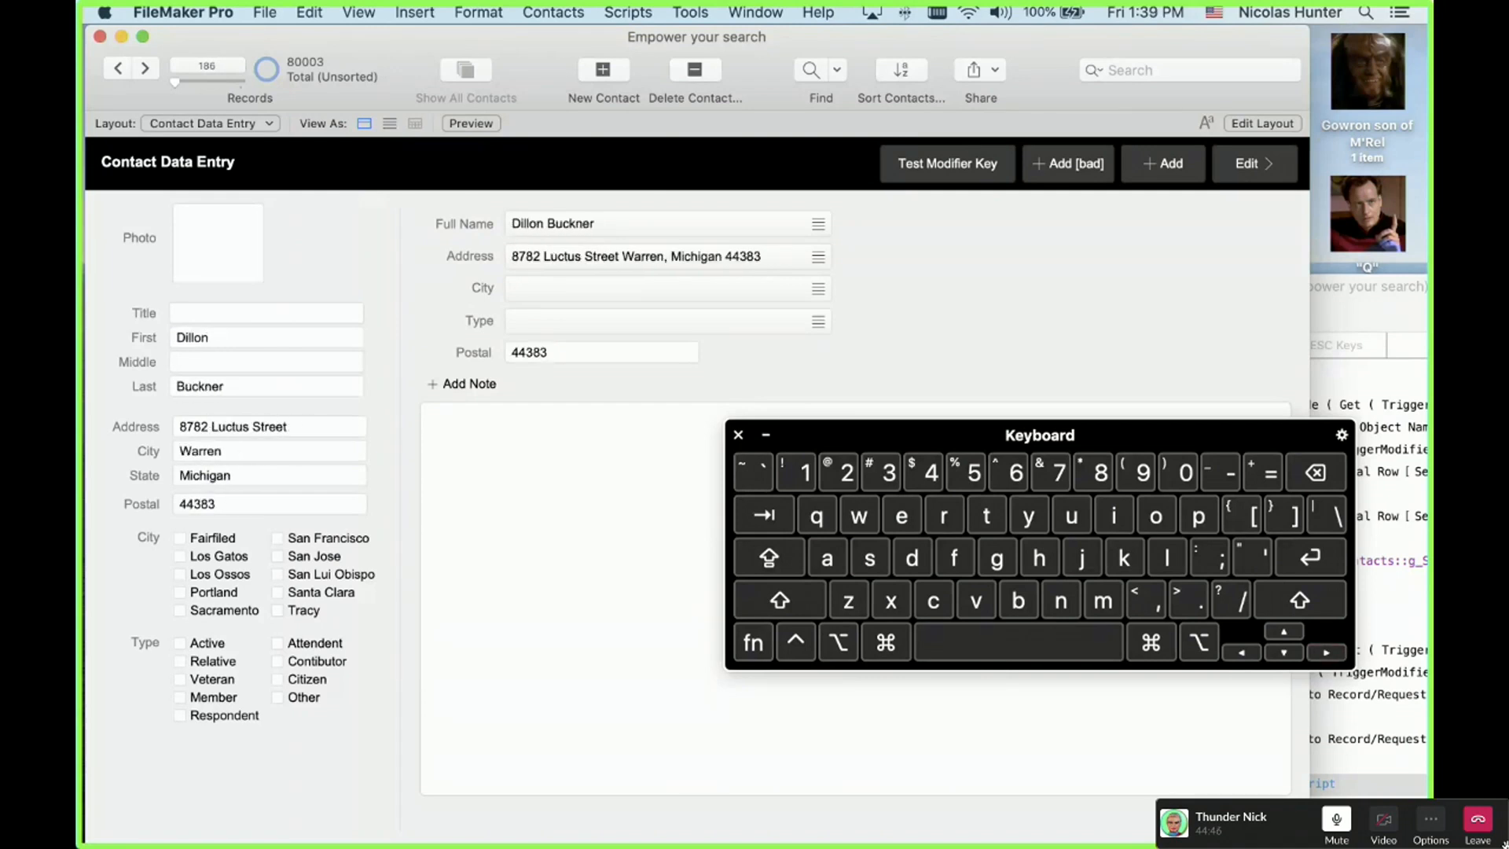
key("ctrl+Down")
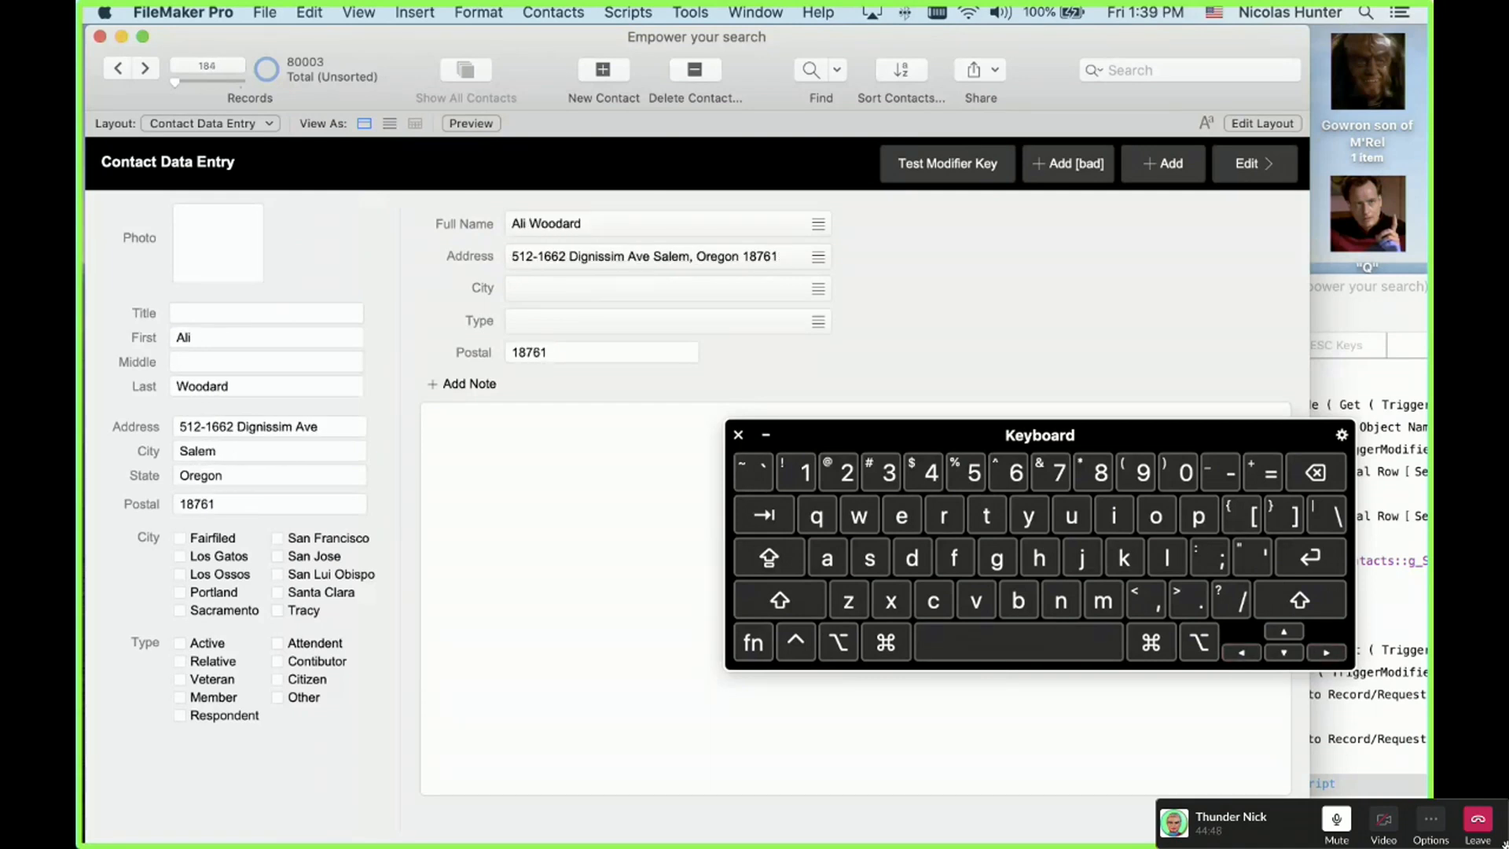
Step: Jump to the first record, then to the last record, 80003, using Option-arrow shortcuts
key("alt")
key("alt")
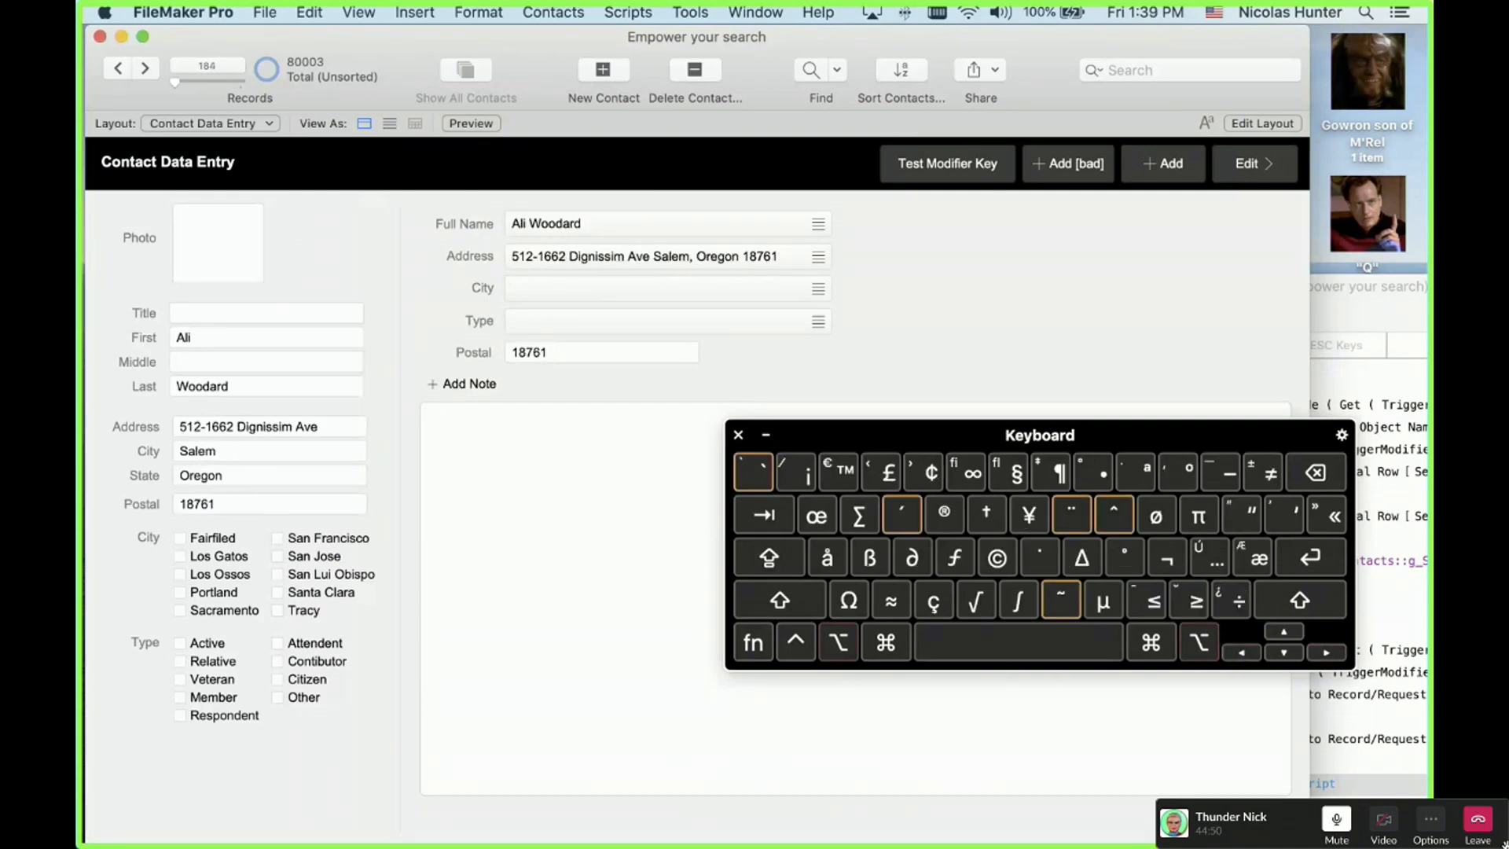
key("alt+Left")
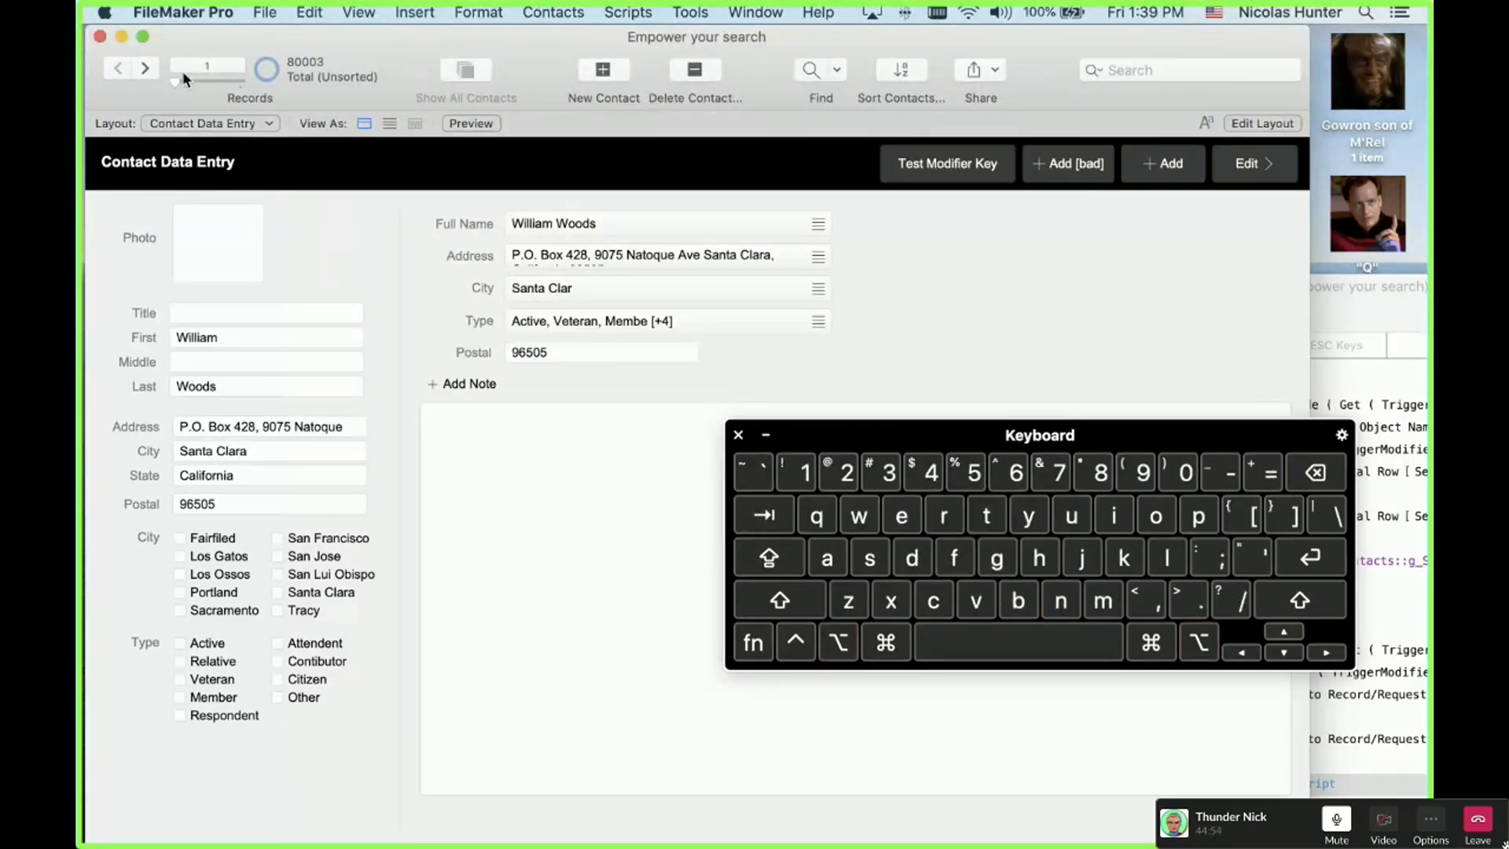
key("alt")
key("alt+Right")
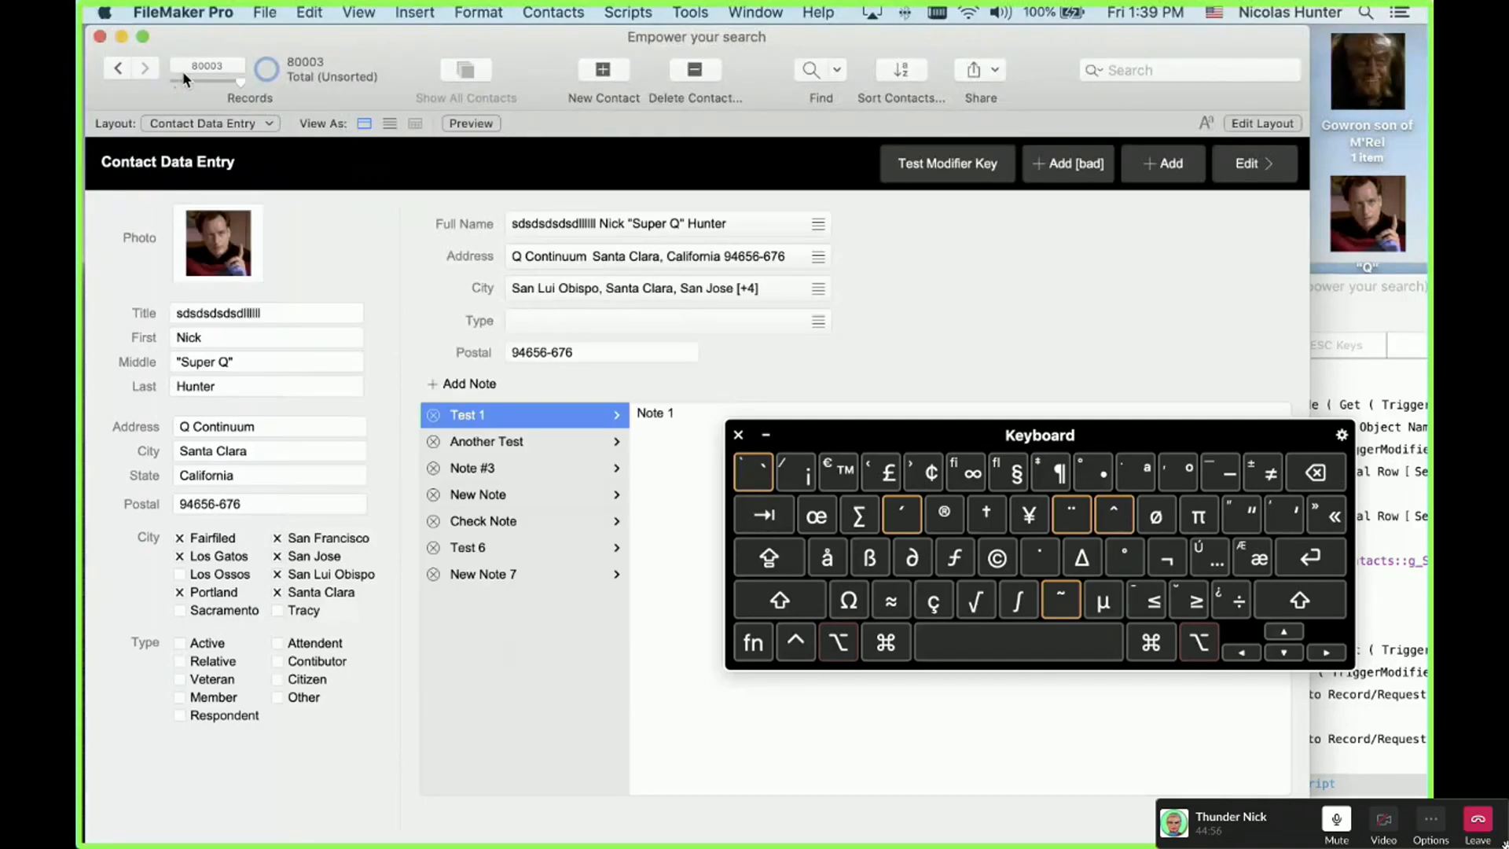
Step: Close the Keyboard Viewer, step back a few records, and return to the last record
left_click(737, 436)
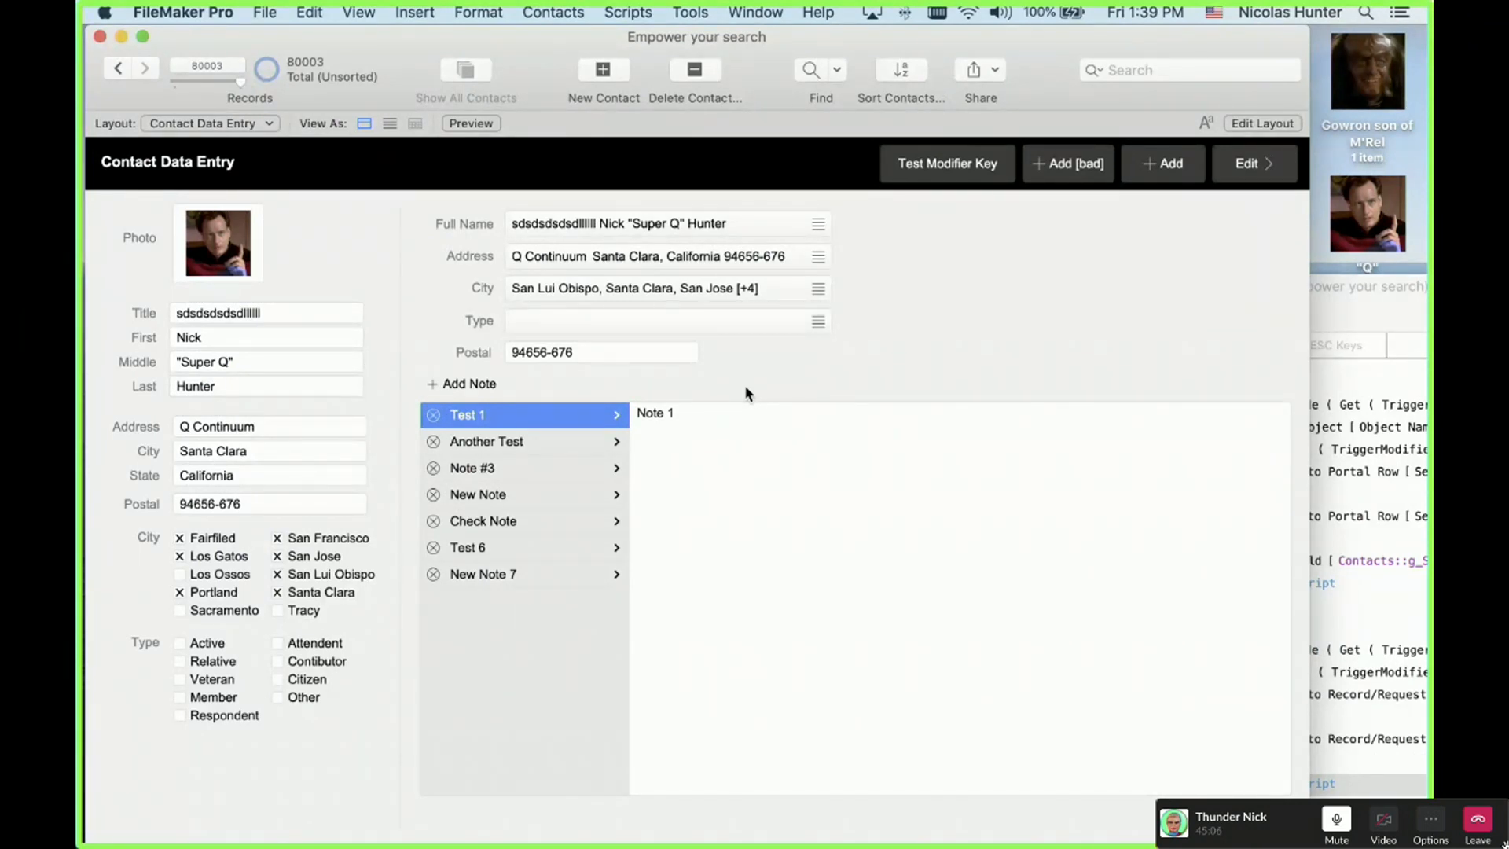
key("Left")
key("Left")
key("Left")
key("Left")
key("Left")
key("Left")
key("Left")
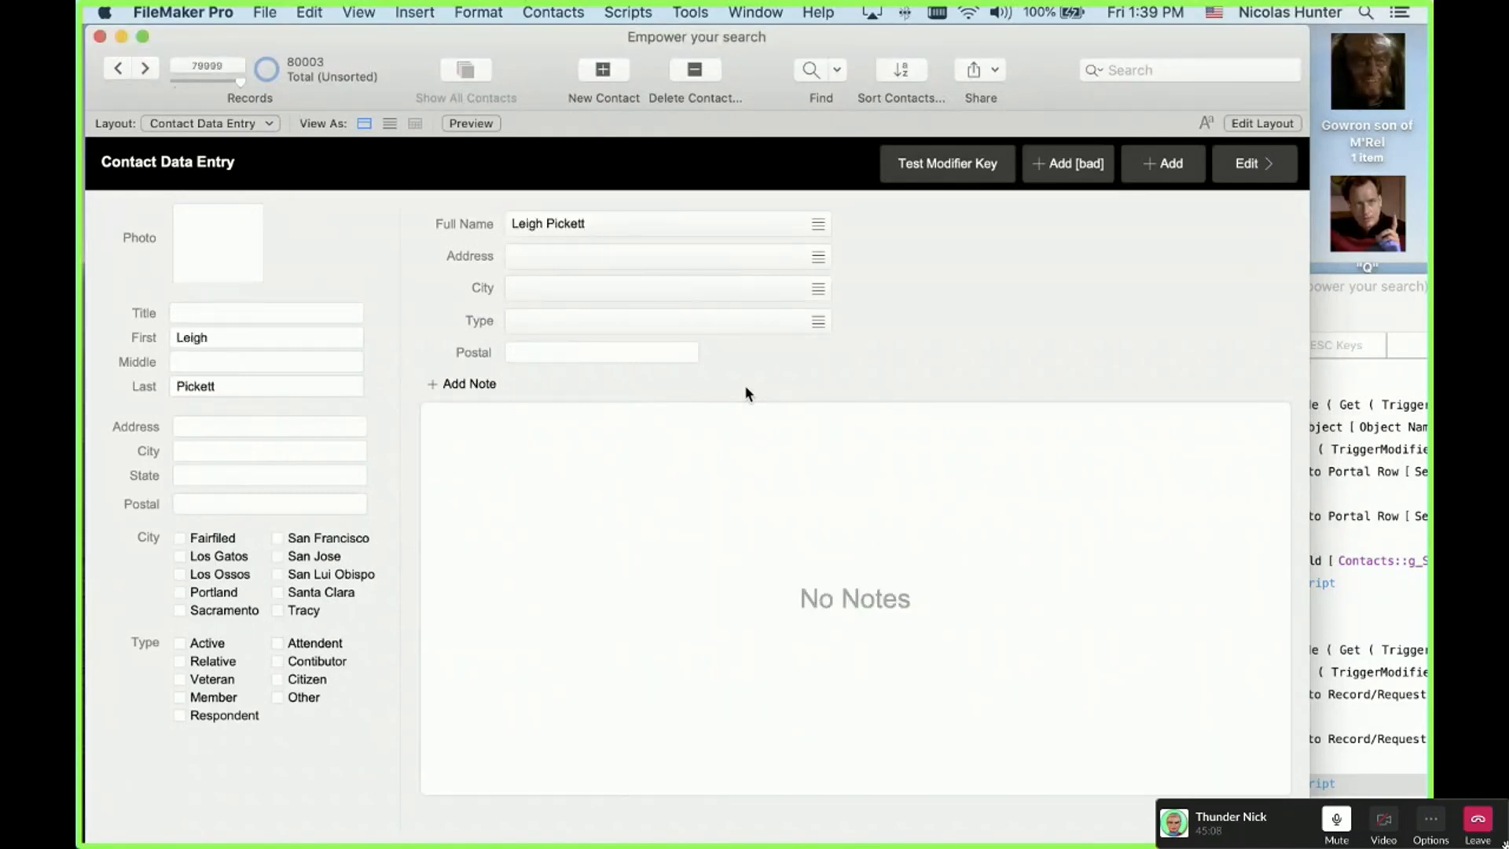
key("Right")
key("Right")
key("Right")
key("Right")
key("Right")
key("Right")
key("Right")
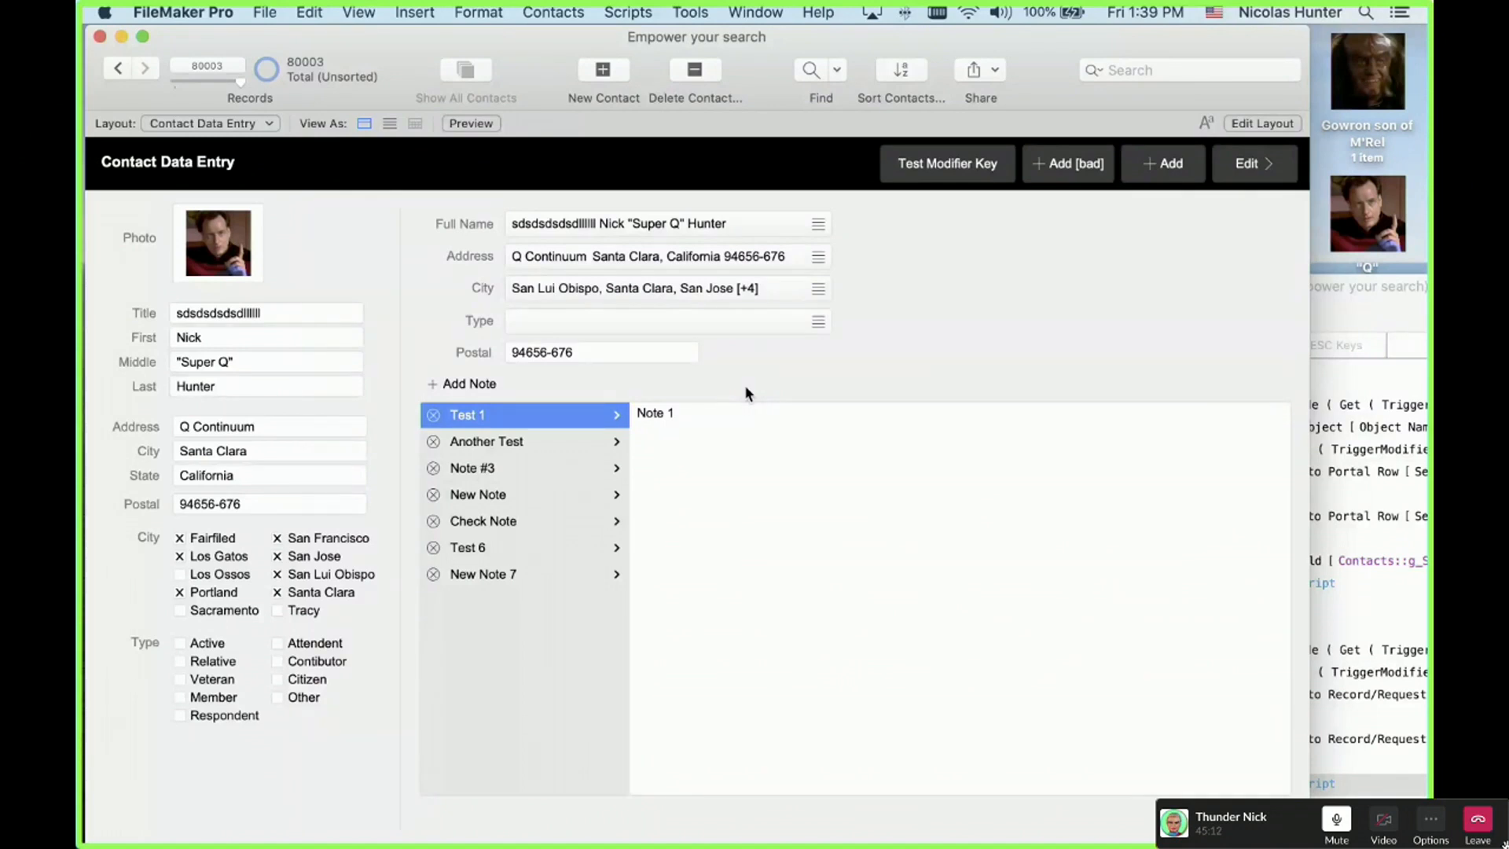
Step: Select each note in the portal, then arrow through the list to New Note
left_click(542, 441)
left_click(544, 468)
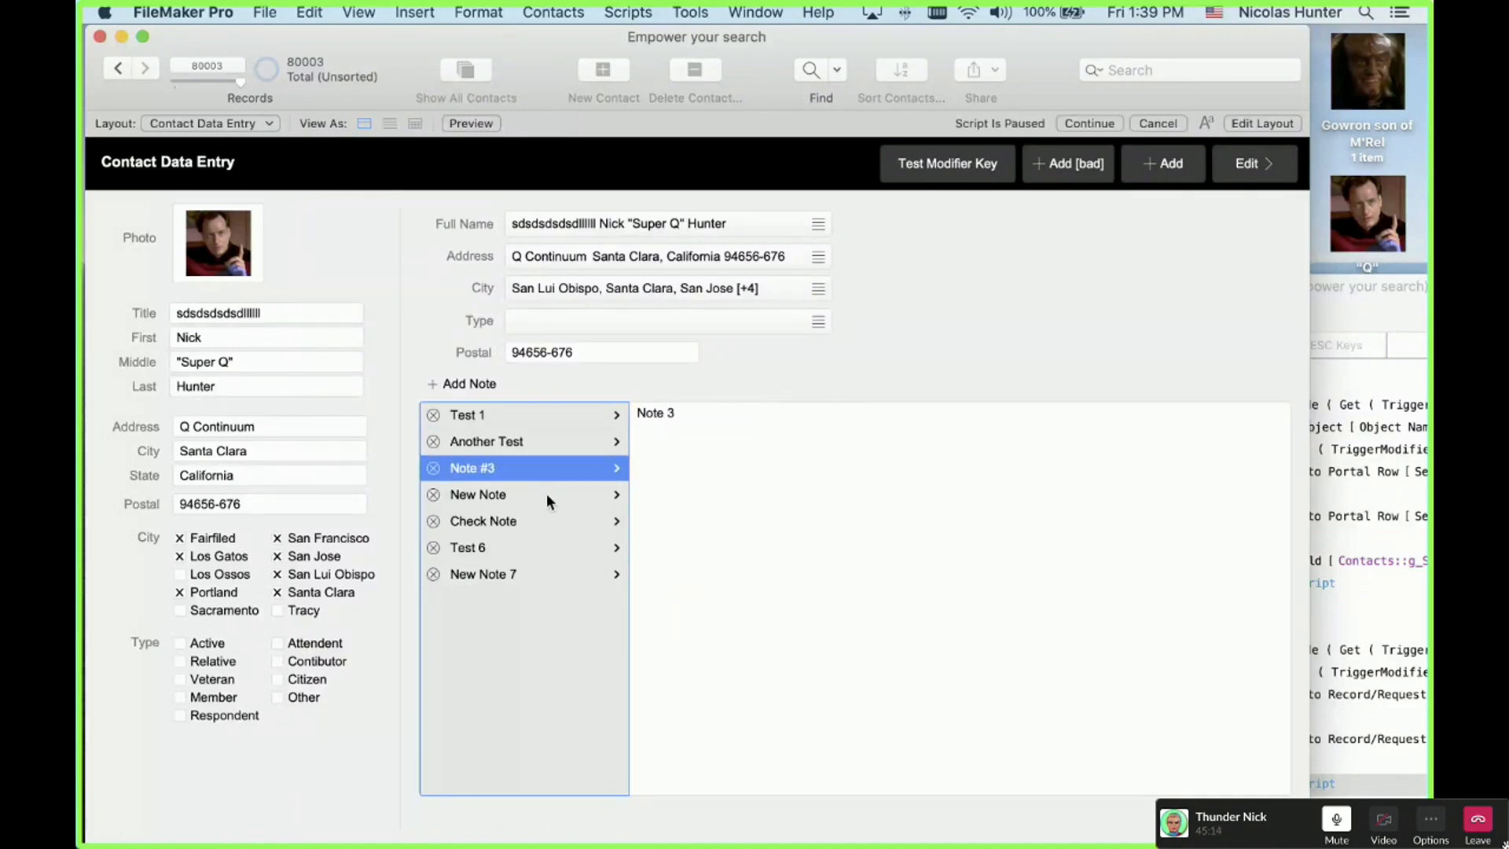
left_click(545, 496)
left_click(546, 522)
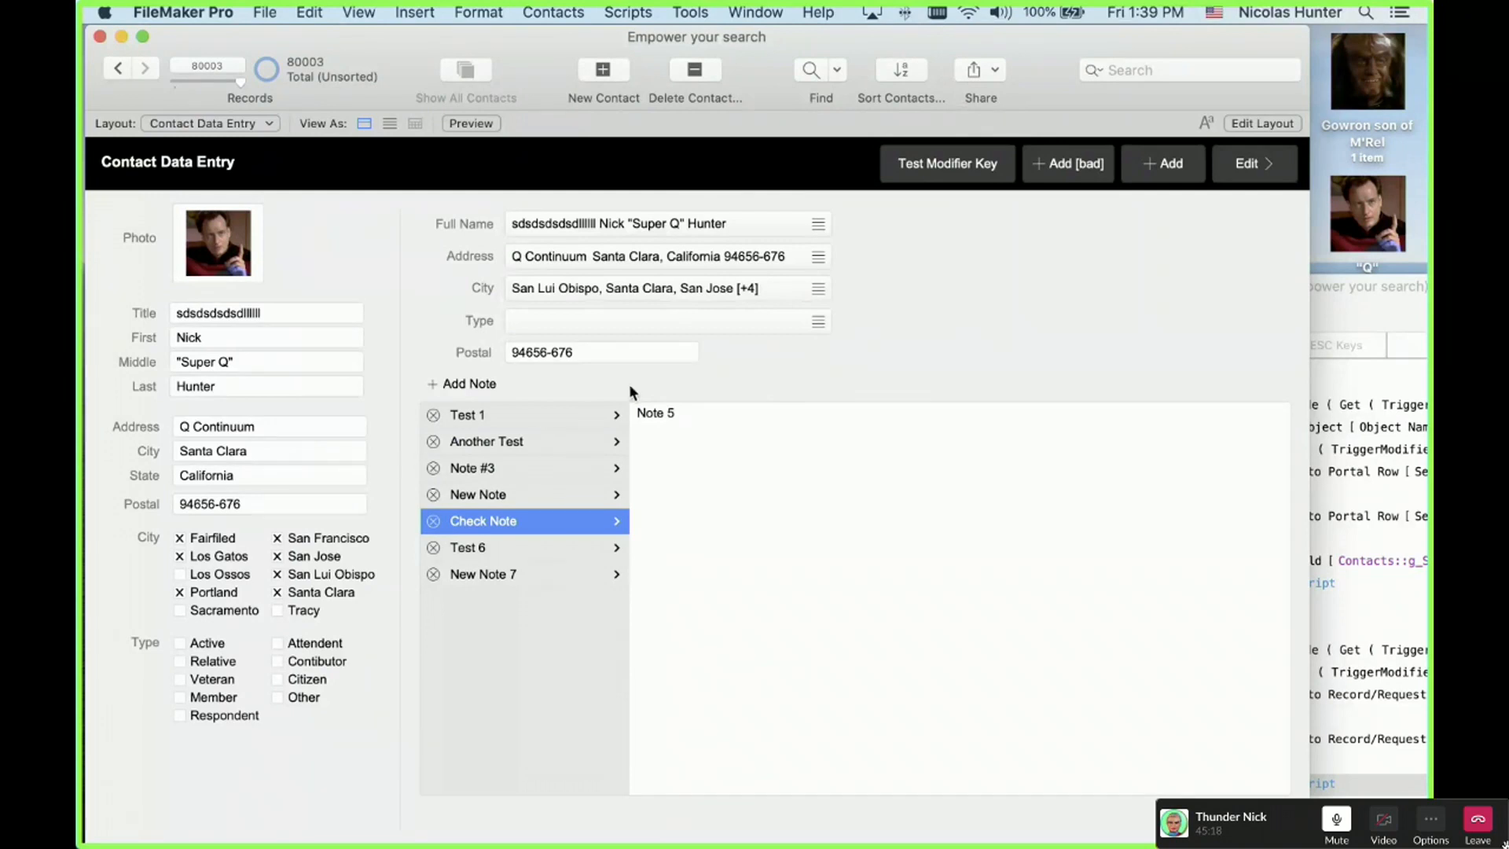
left_click(585, 412)
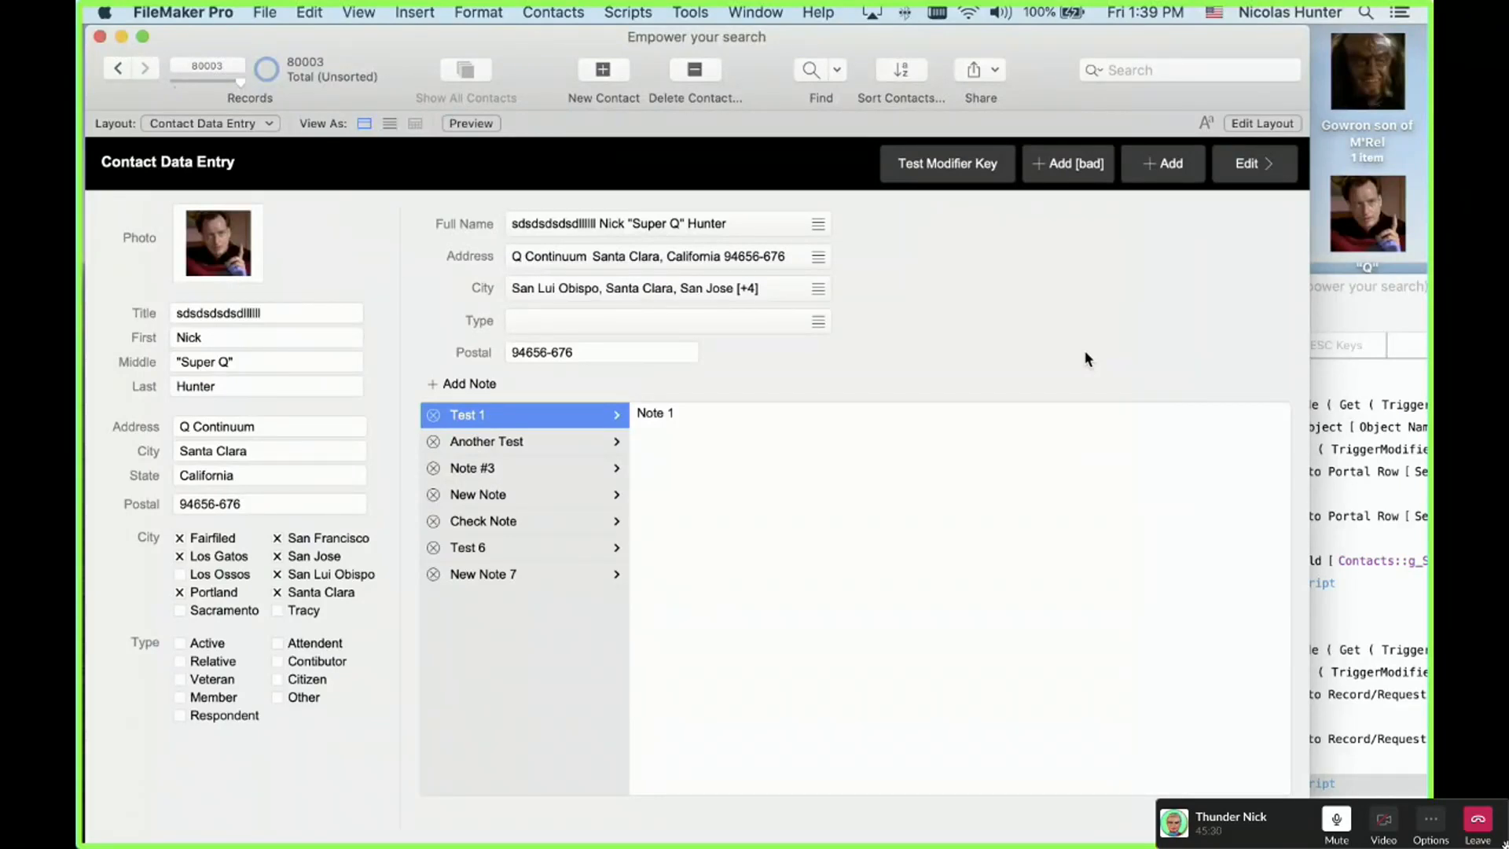
key("Down")
key("Down")
key("Down")
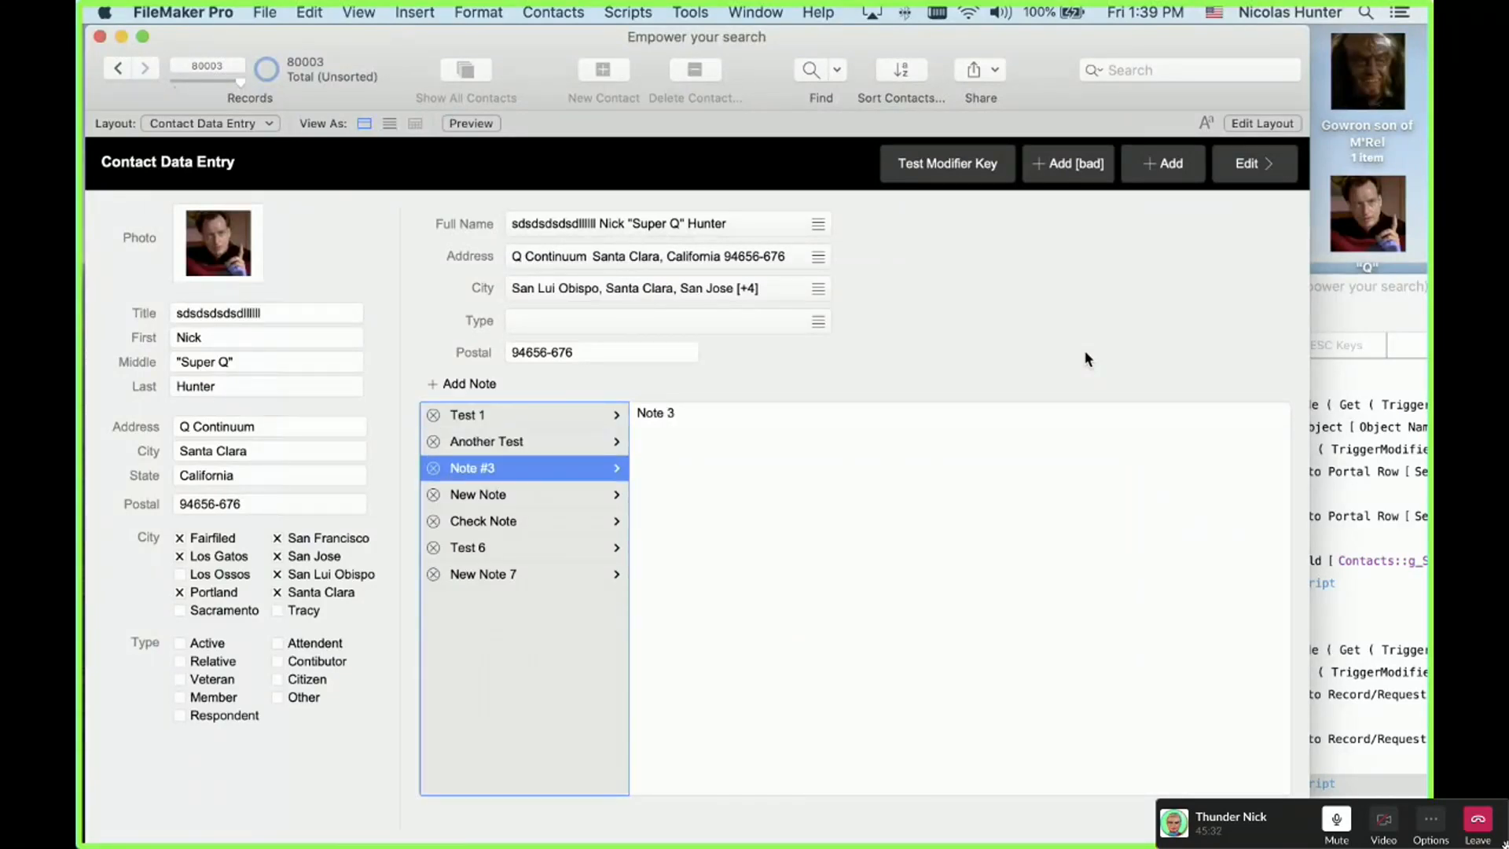
key("Down")
key("Down")
key("Up")
key("Up")
key("Up")
key("Up")
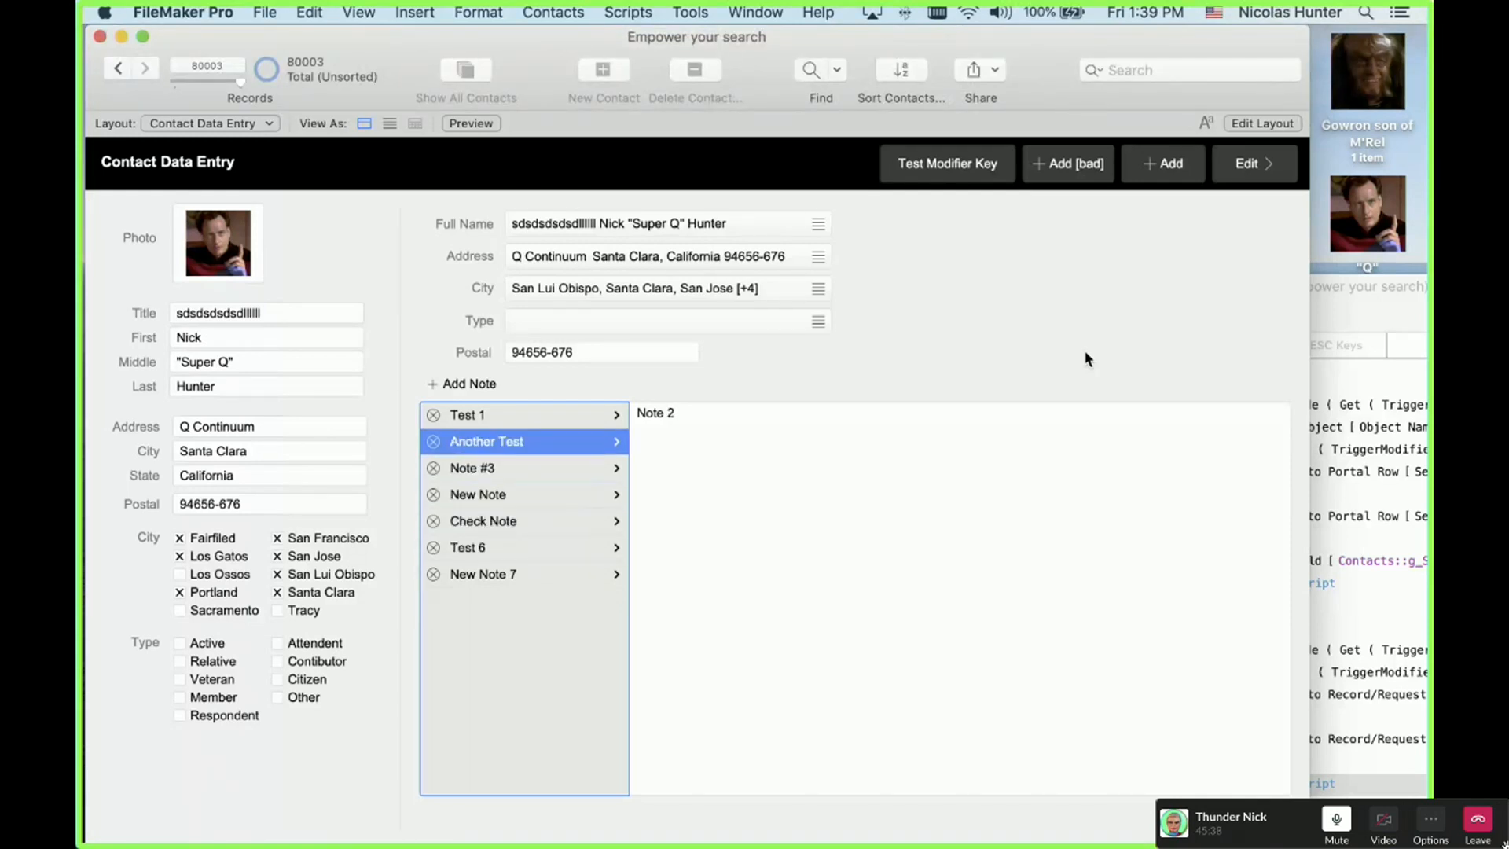
key("Down")
key("Down")
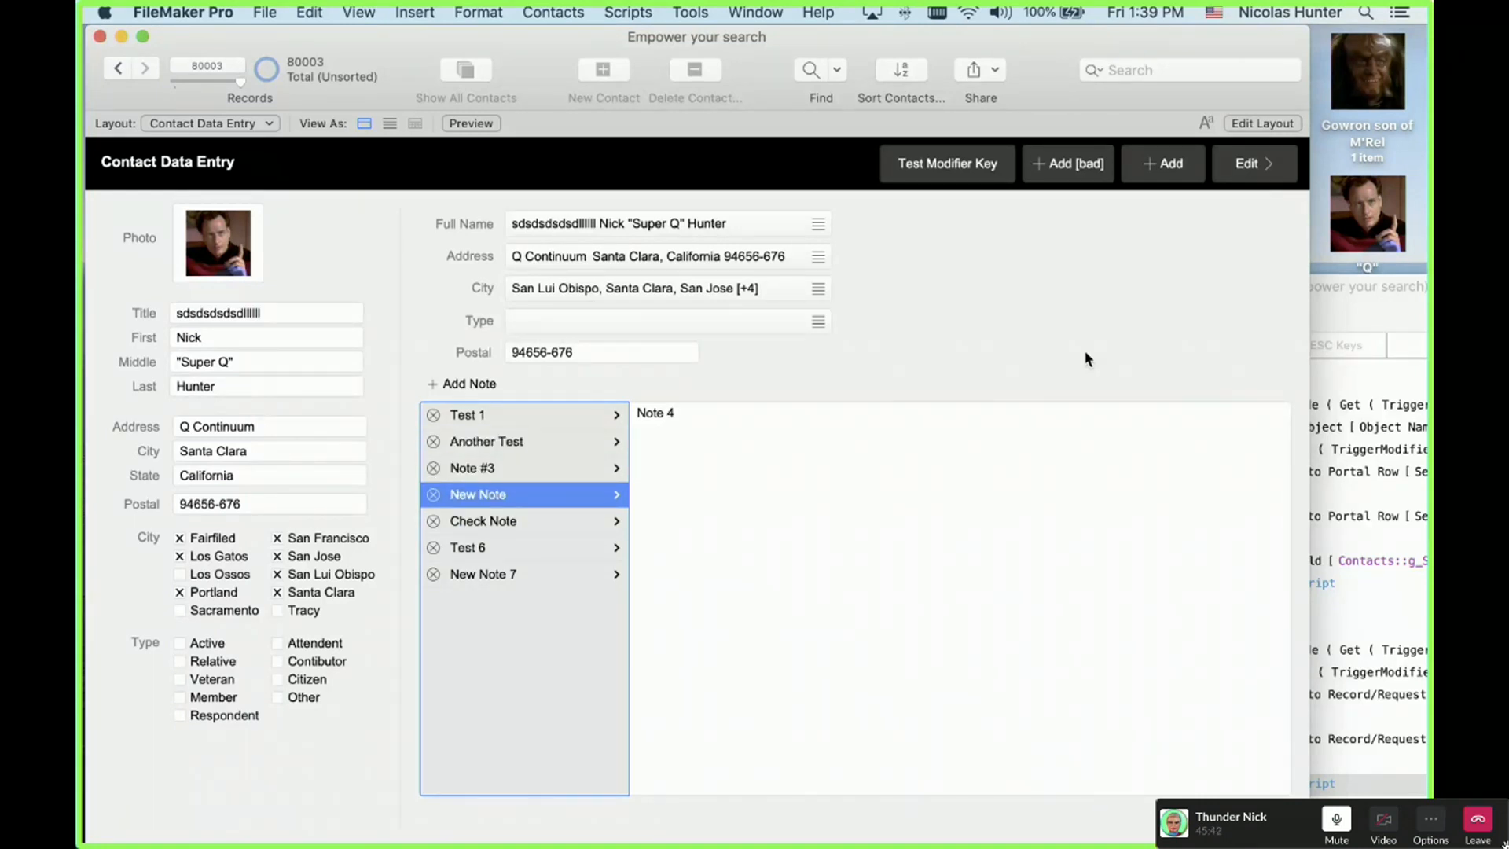
Step: Rename New Note, Check Note and Test 6 with typed test strings, committing each title
key("Return")
type("kdfkdjfkdjfkdjfk")
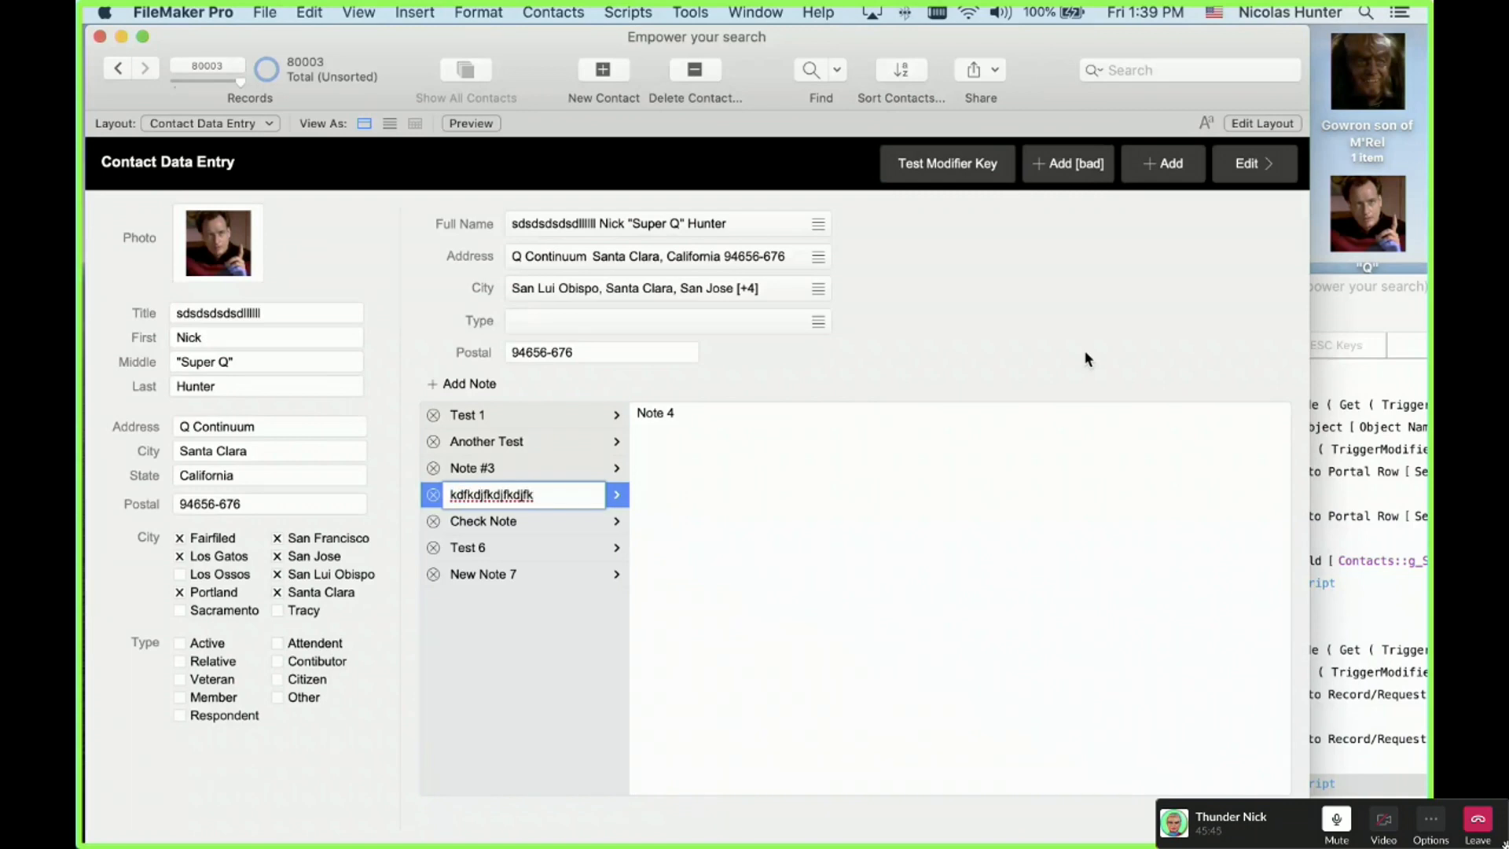
key("Return")
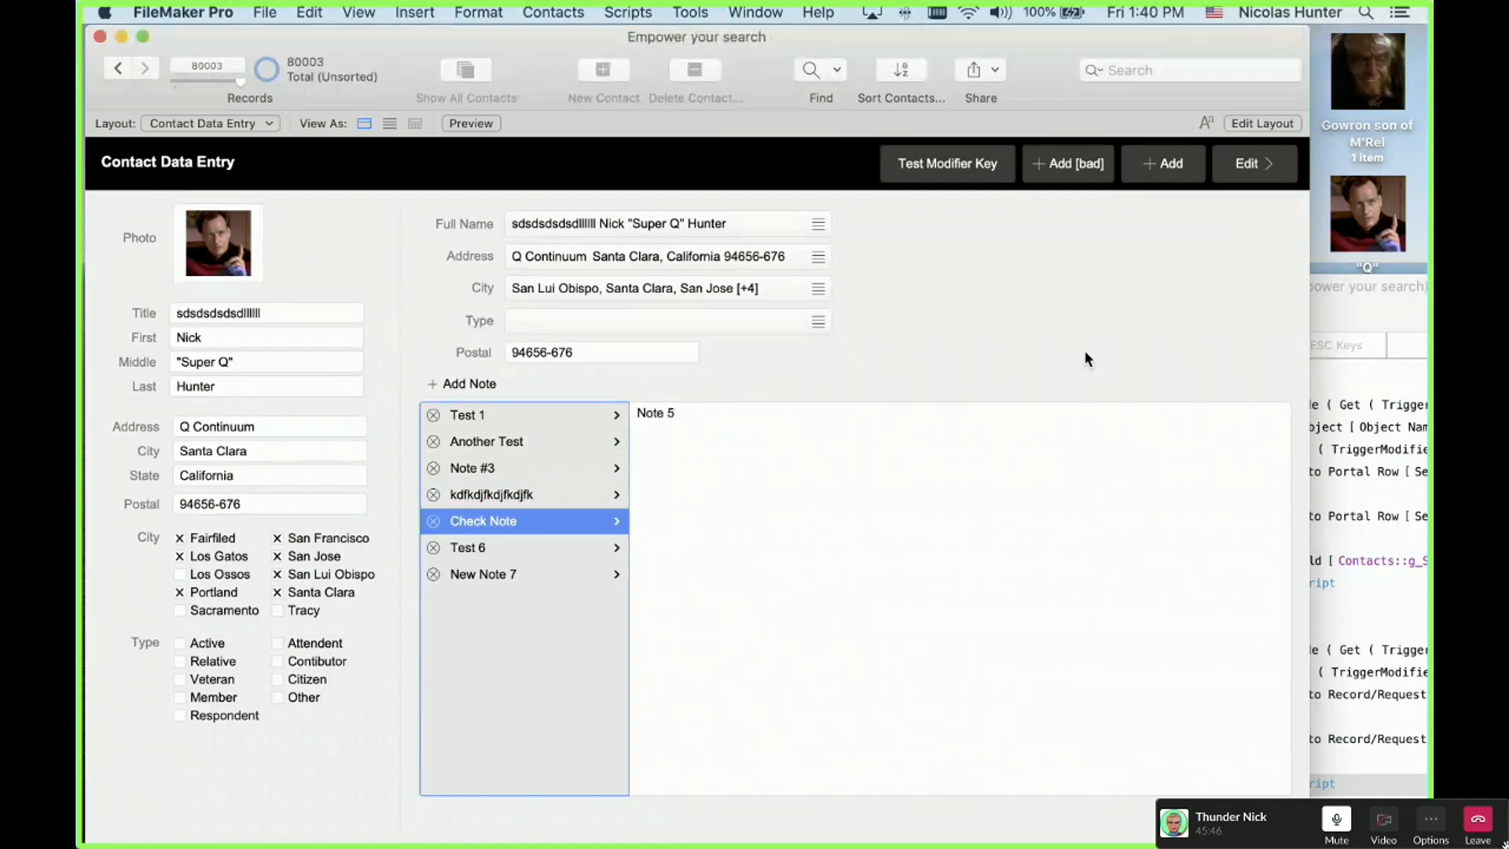
key("Return")
type("kdfjdkfjdklf")
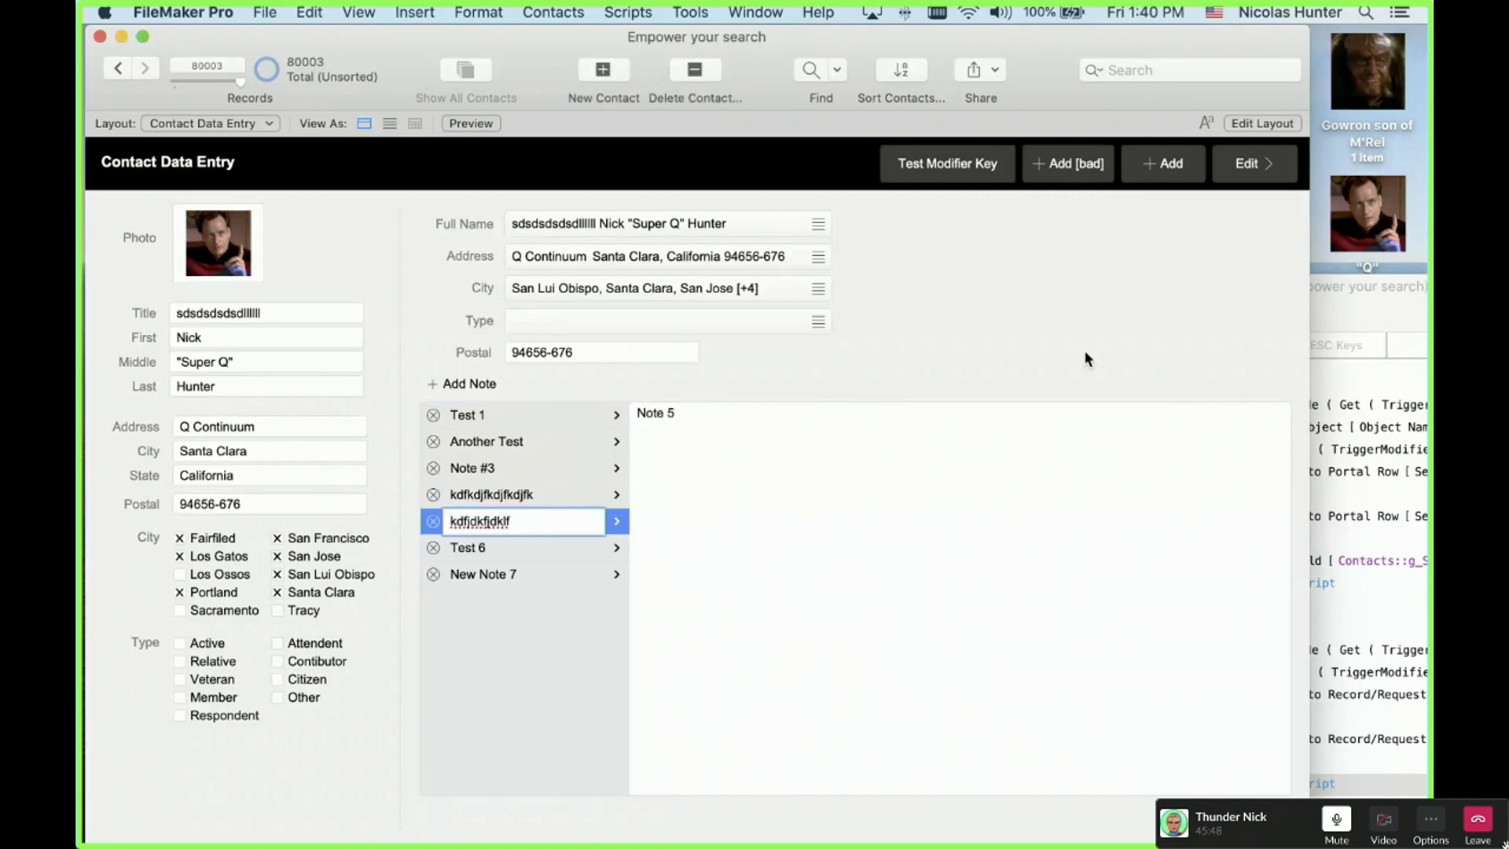
key("Return")
key("Return")
type("idkfjdkfj")
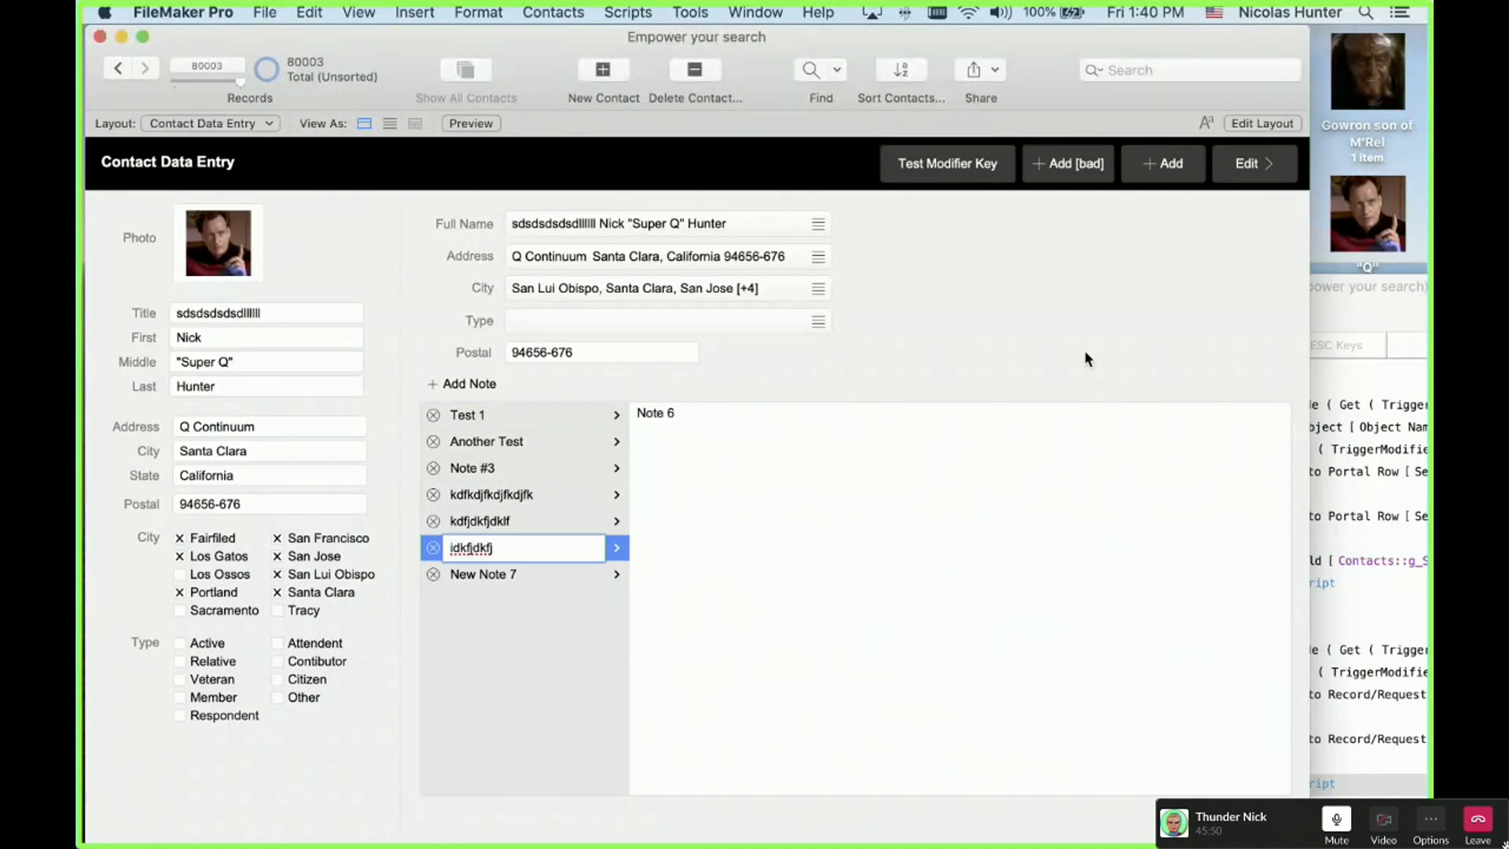
key("Tab")
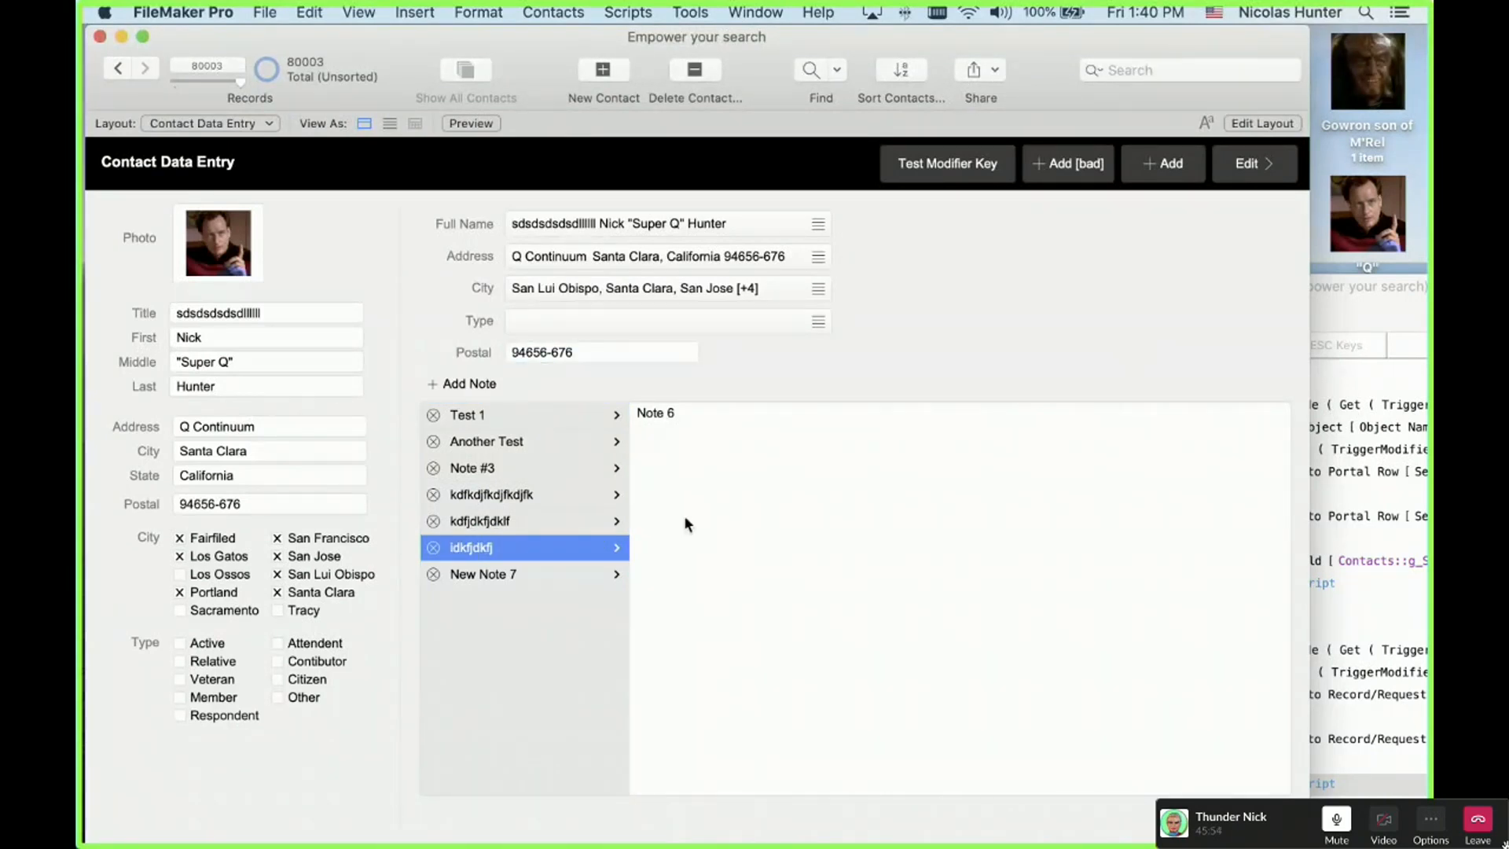
Step: Click through the notes, select the fifth note's title, and bring up the keystroke-trigger script
left_click(501, 544)
left_click(516, 496)
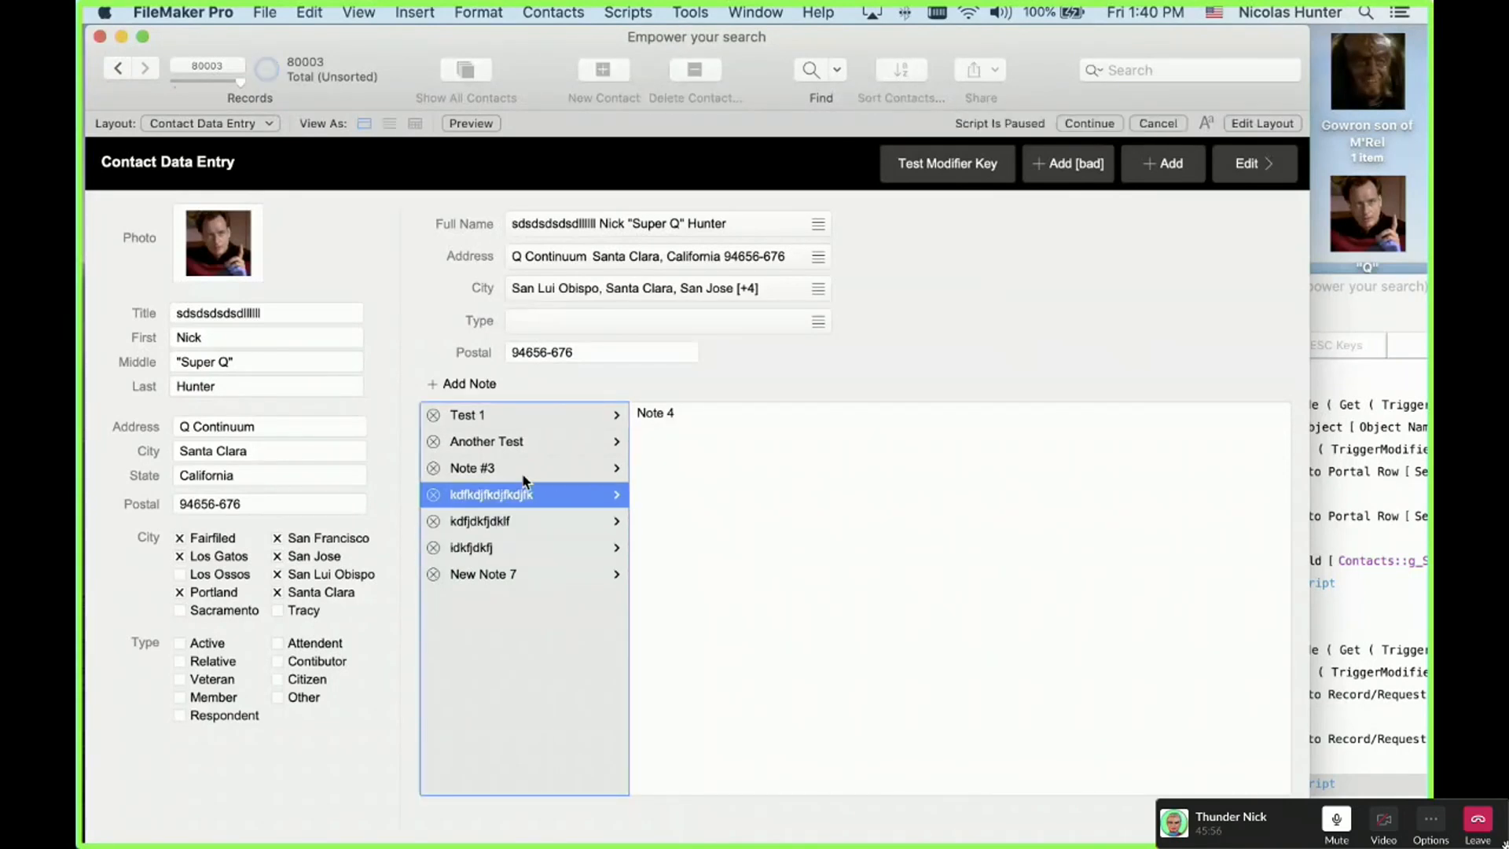
left_click(520, 444)
left_click(521, 418)
left_click(580, 448)
left_click(542, 469)
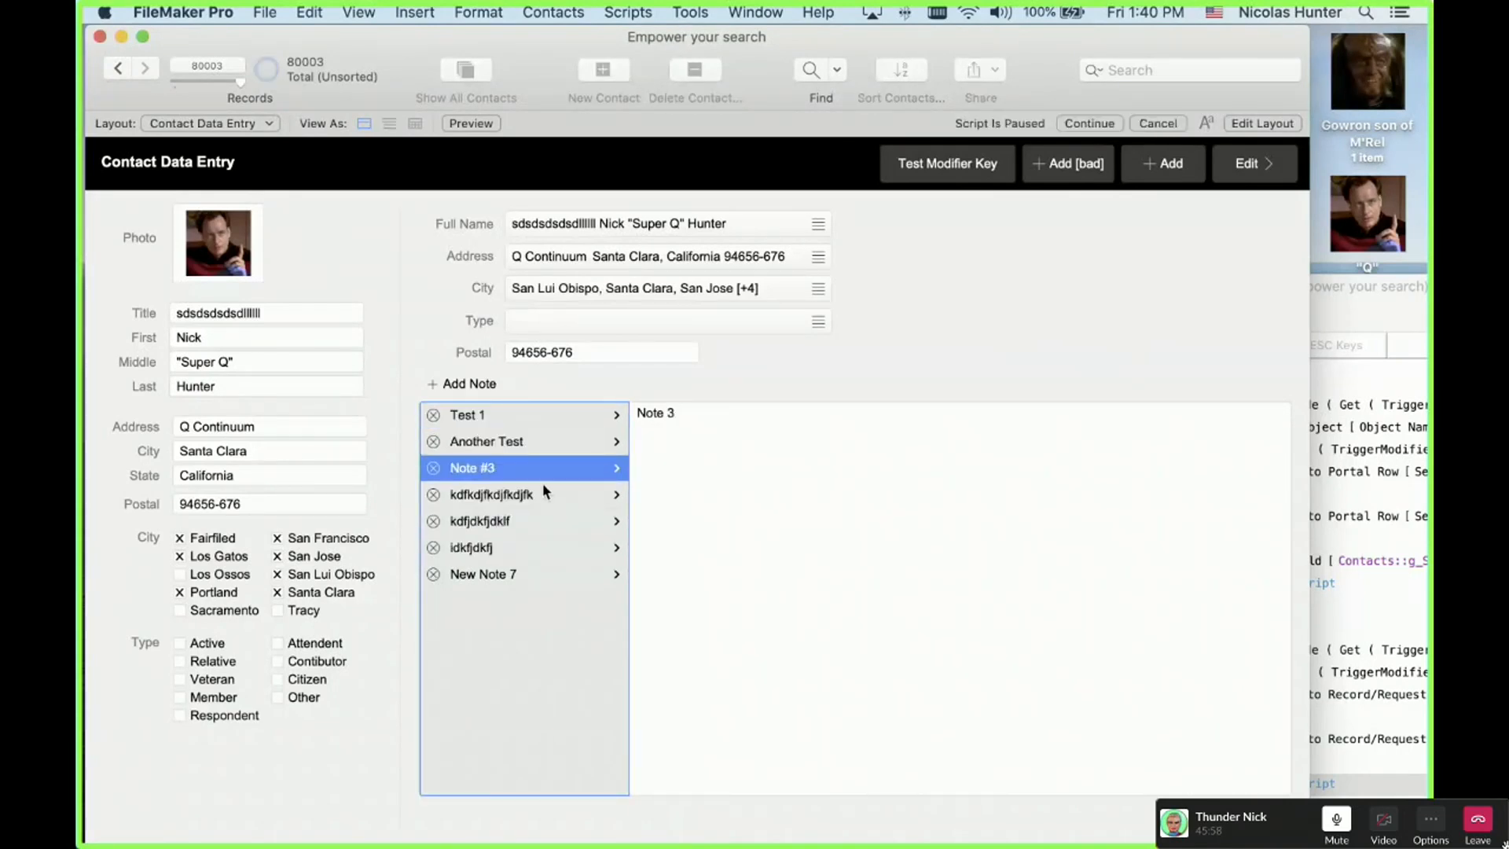
left_click(523, 517)
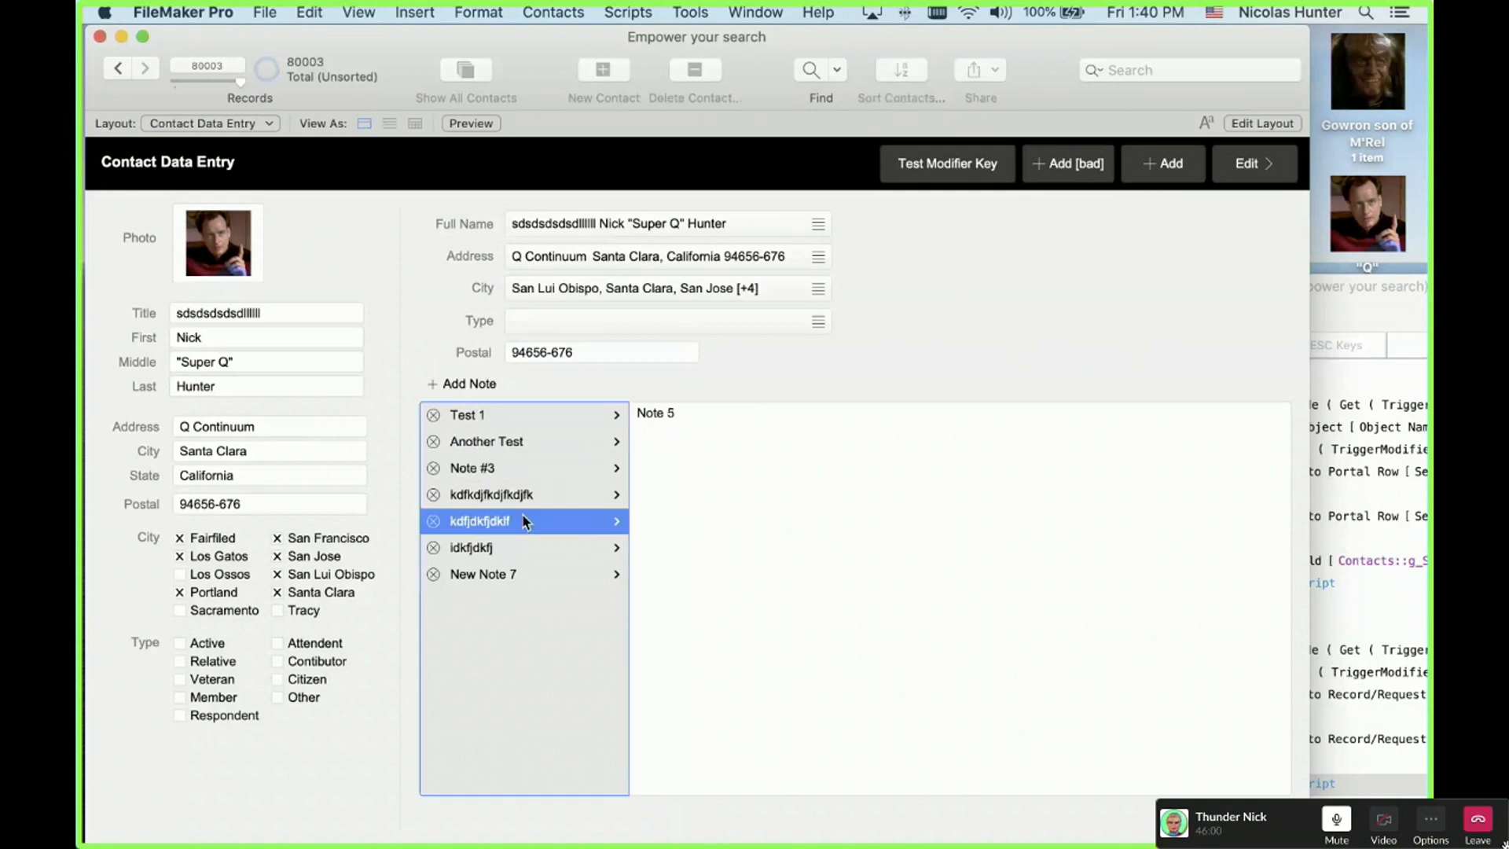
left_click(523, 517)
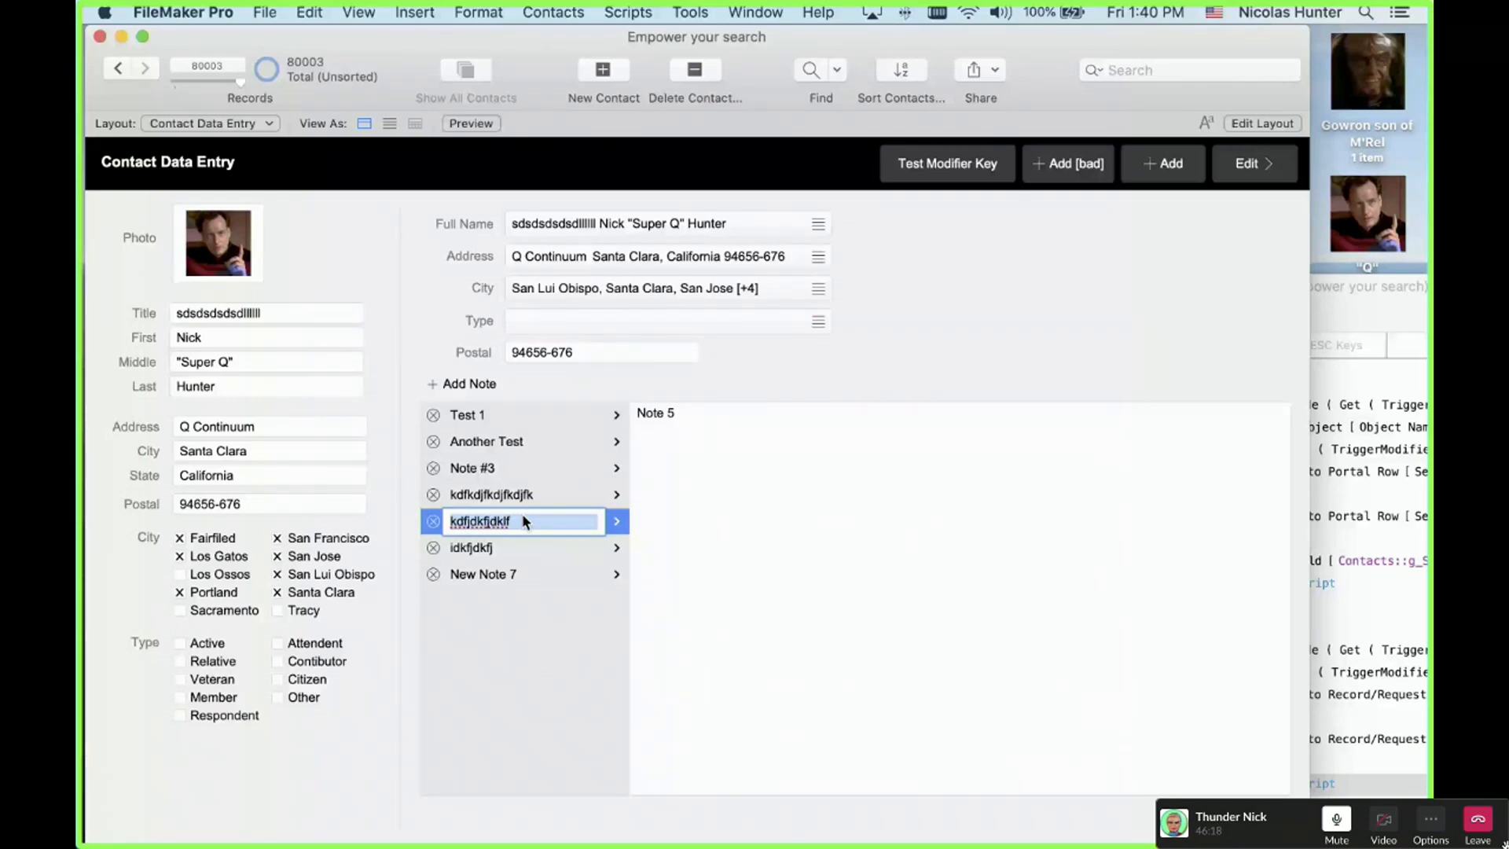
key("super+shift+s")
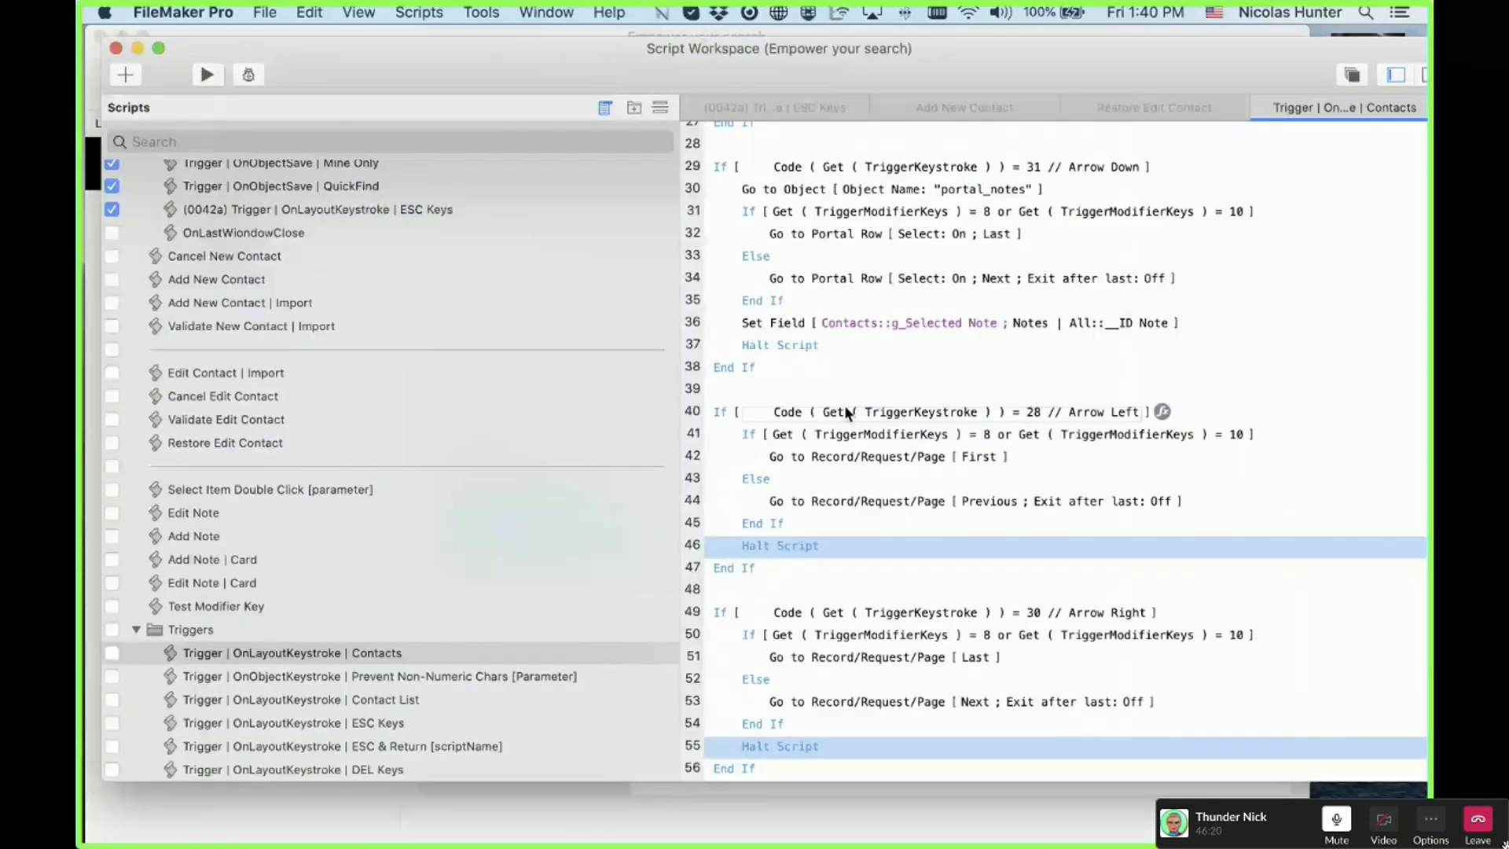
Step: Scroll the Contacts keystroke script to the arrow-key handling, select line 30, and move the workspace aside
scroll(957, 600, "up", 4)
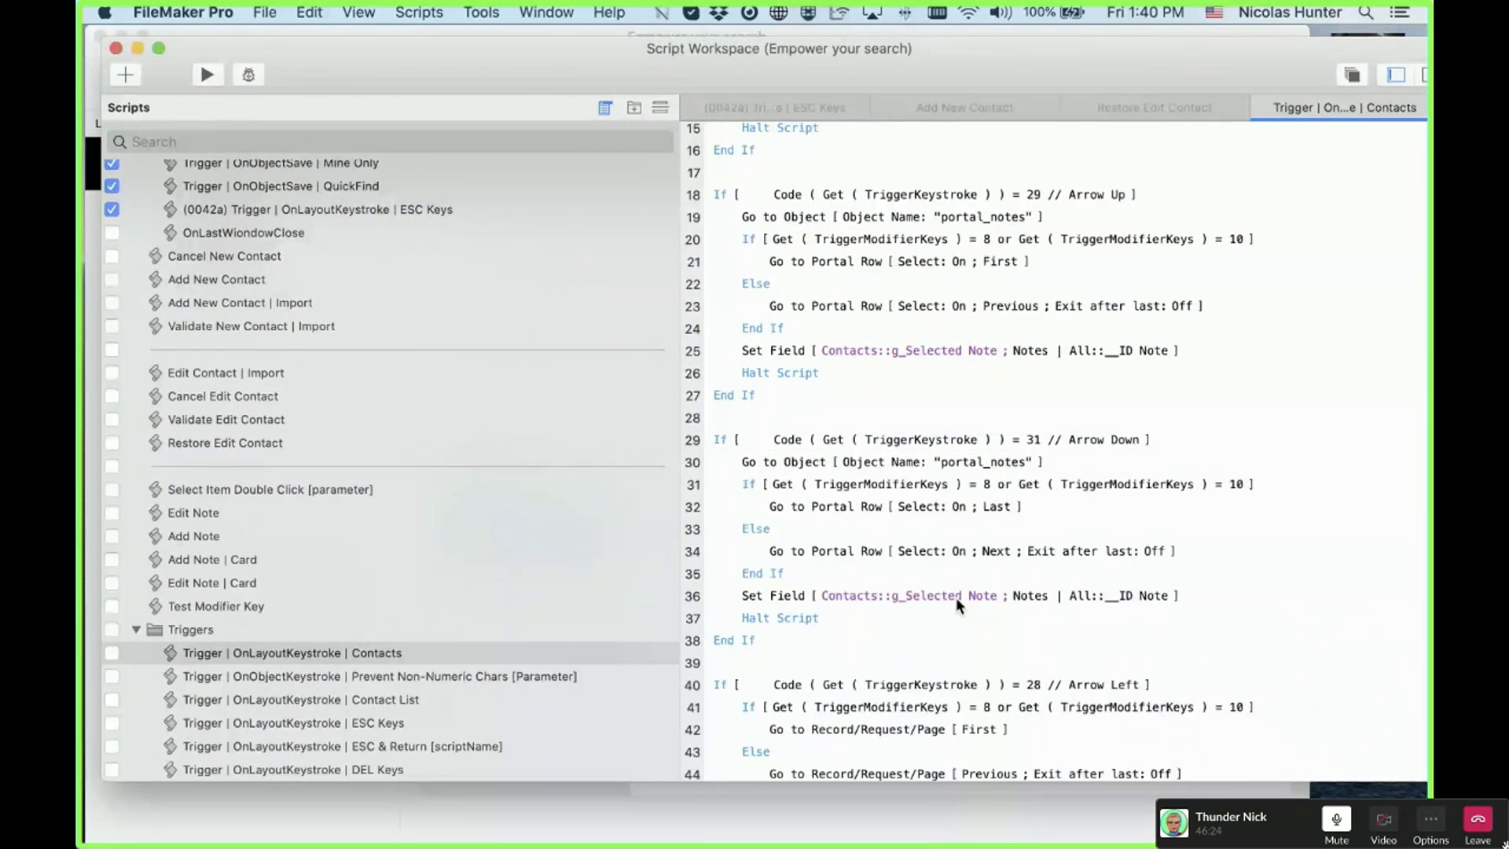
scroll(956, 597, "down", 3)
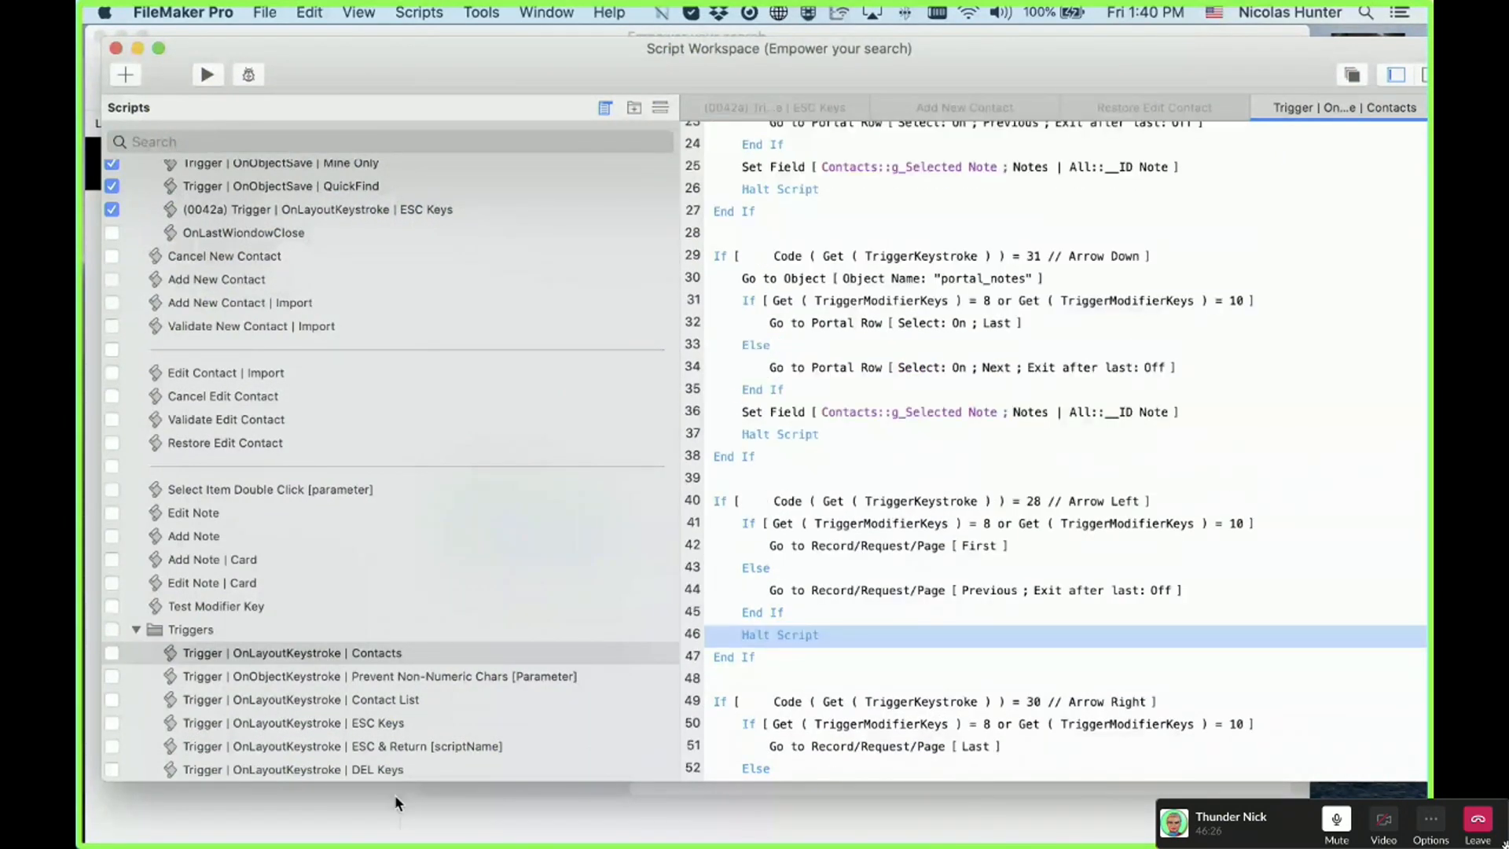
left_click(394, 653)
scroll(886, 624, "down", 2)
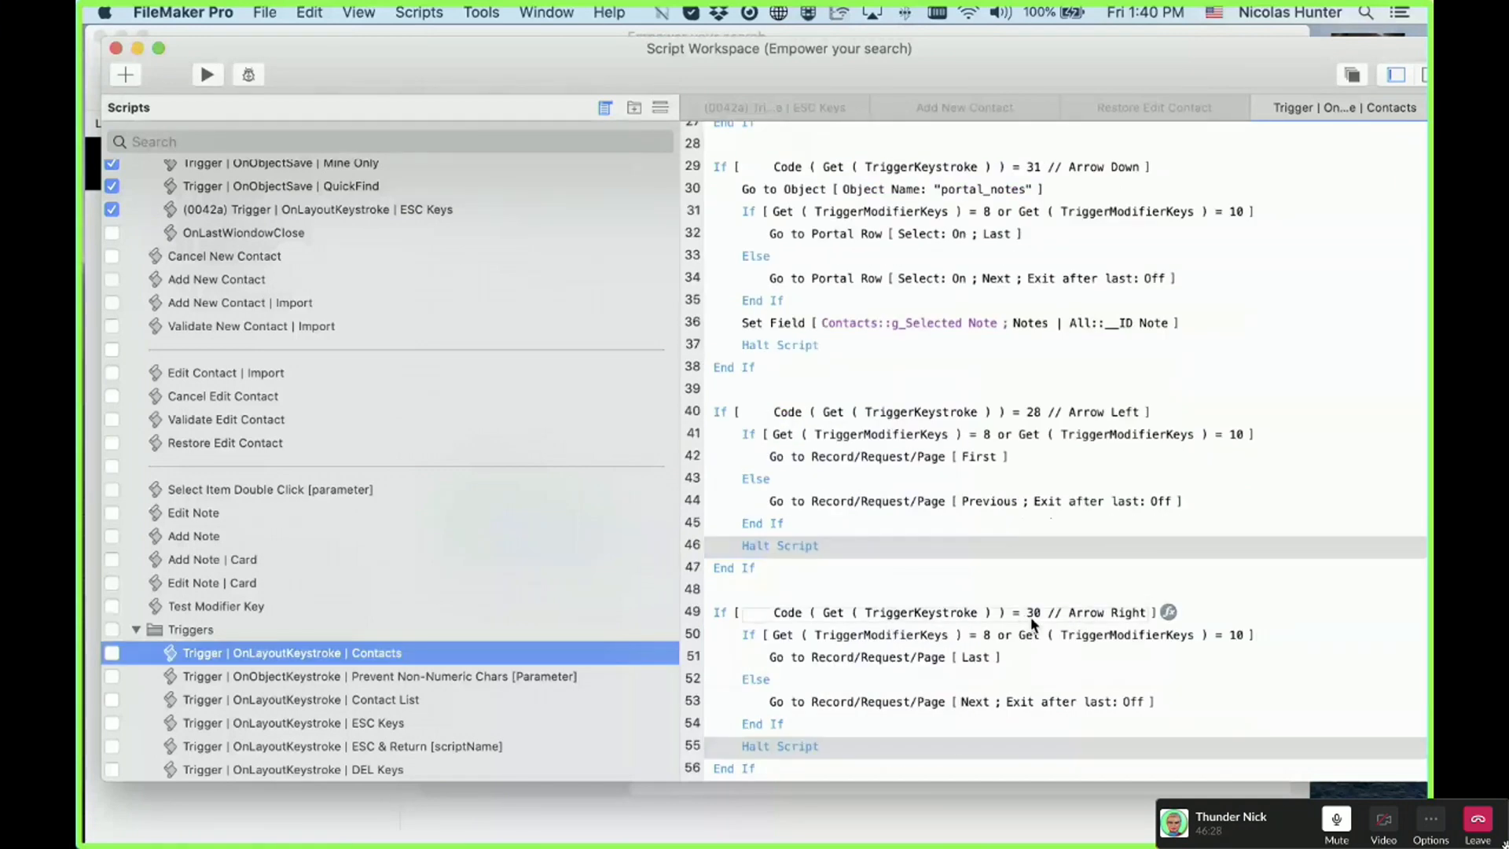
scroll(1030, 616, "up", 4)
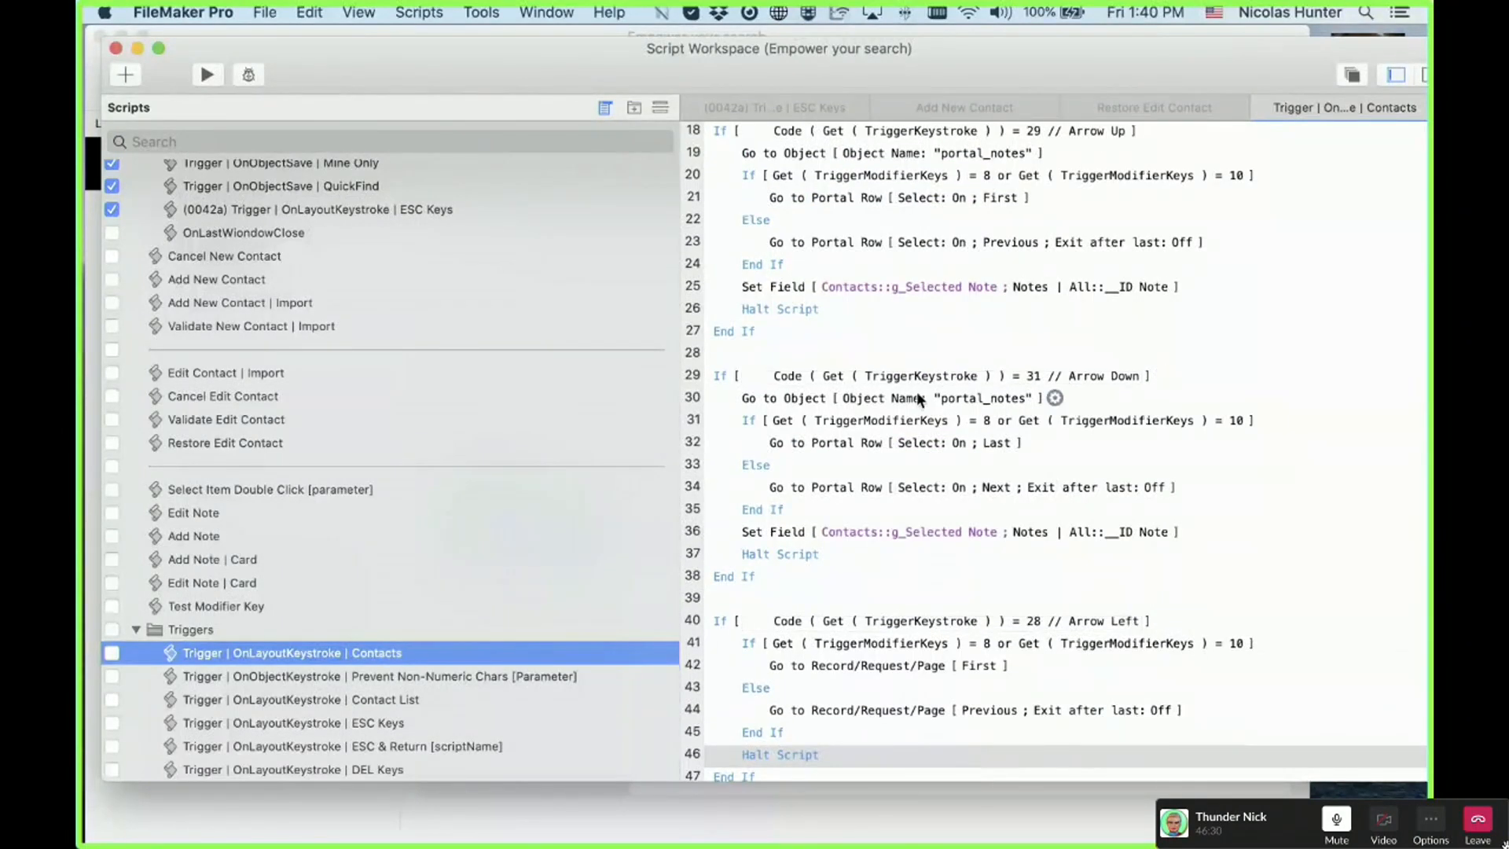
left_click(777, 396)
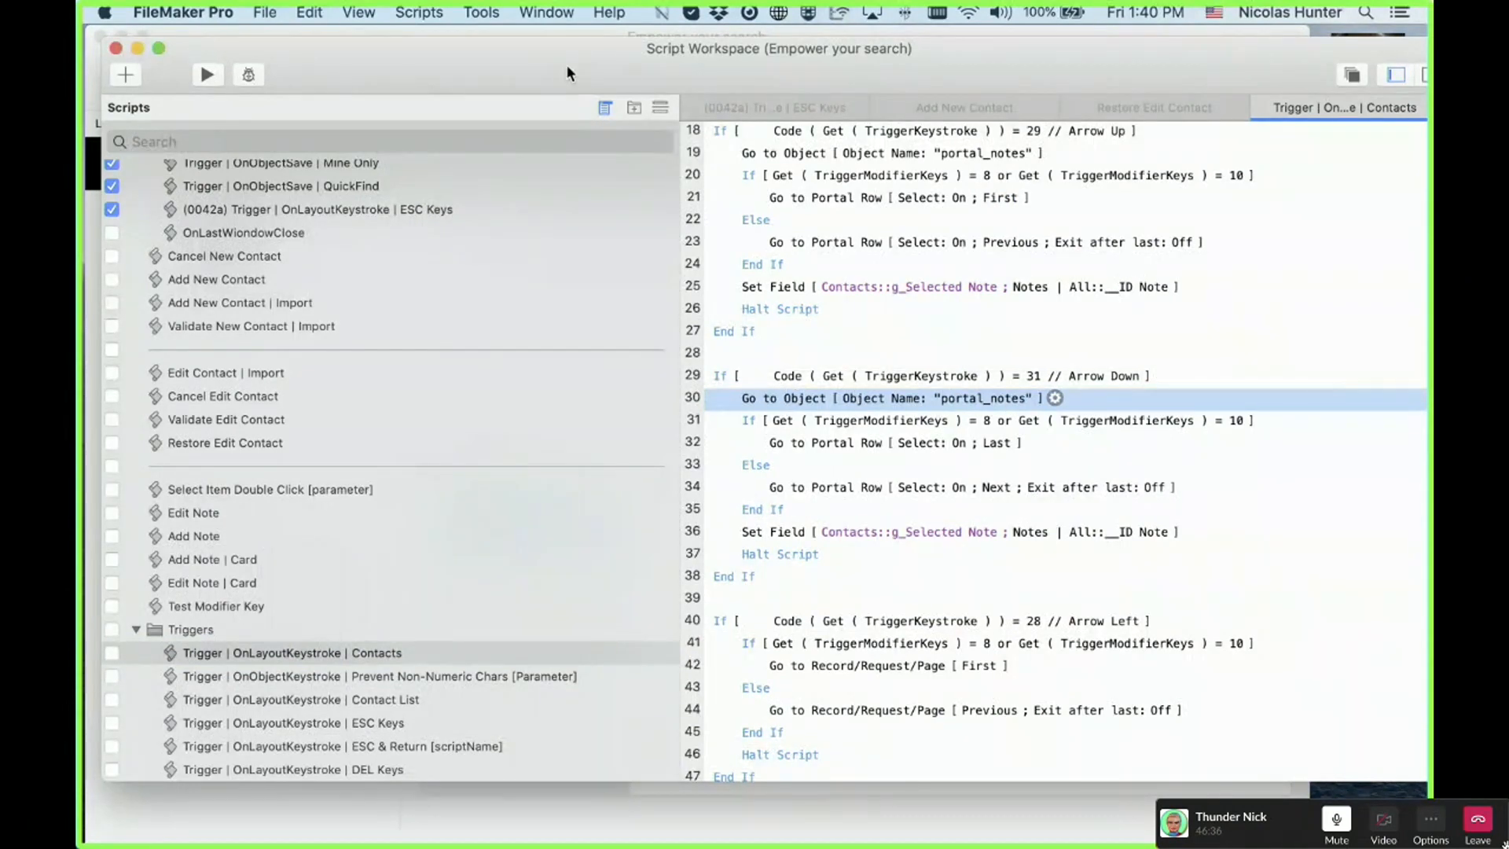
left_click_drag(567, 72, 1155, 184)
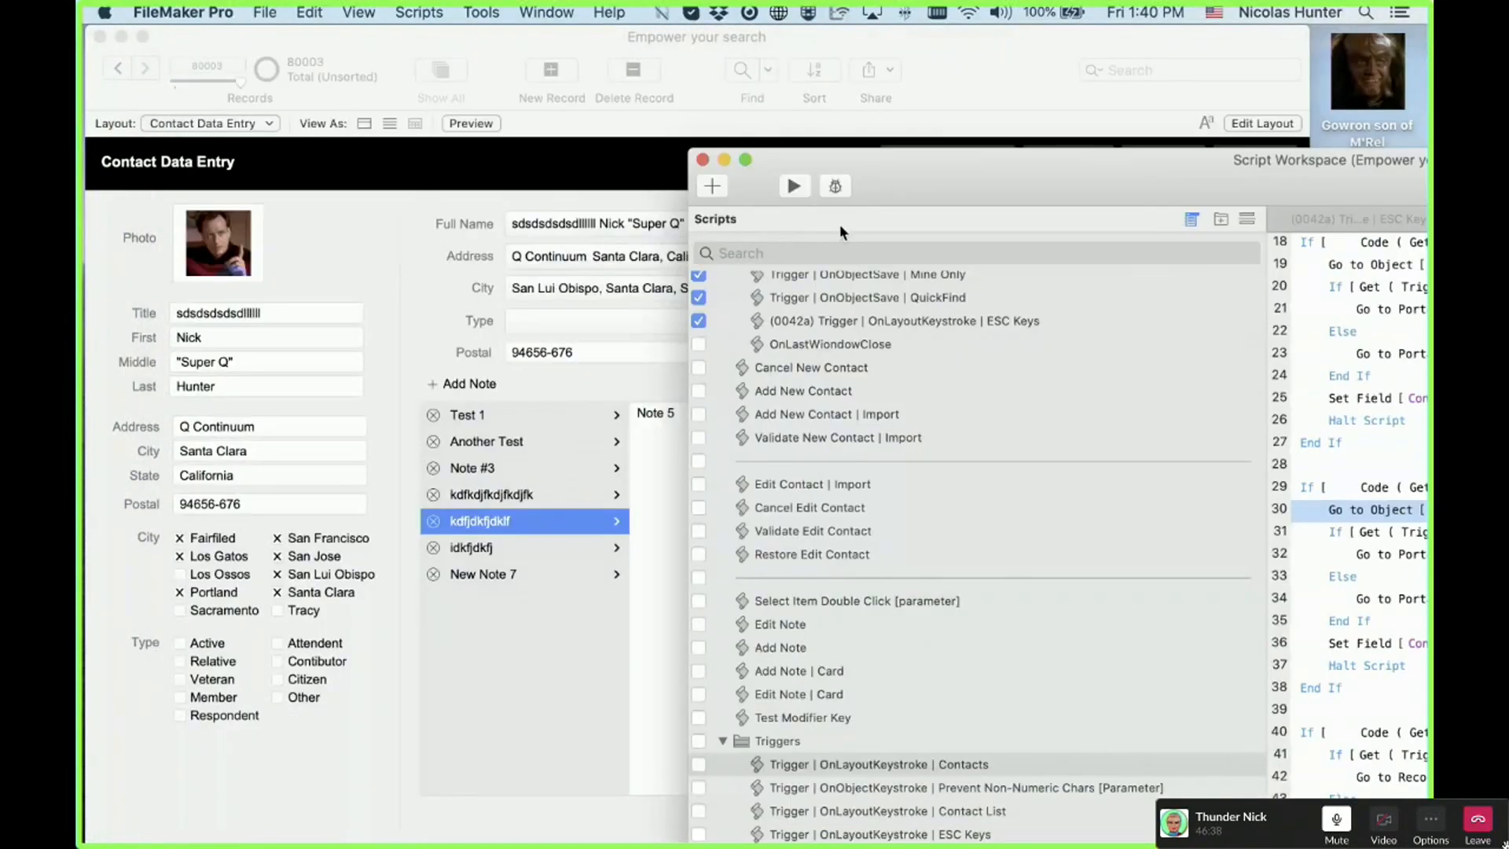
Step: Check in Layout mode that the notes portal is named portal_notes, then return to Browse mode with Script Workspace in front
left_click(487, 390)
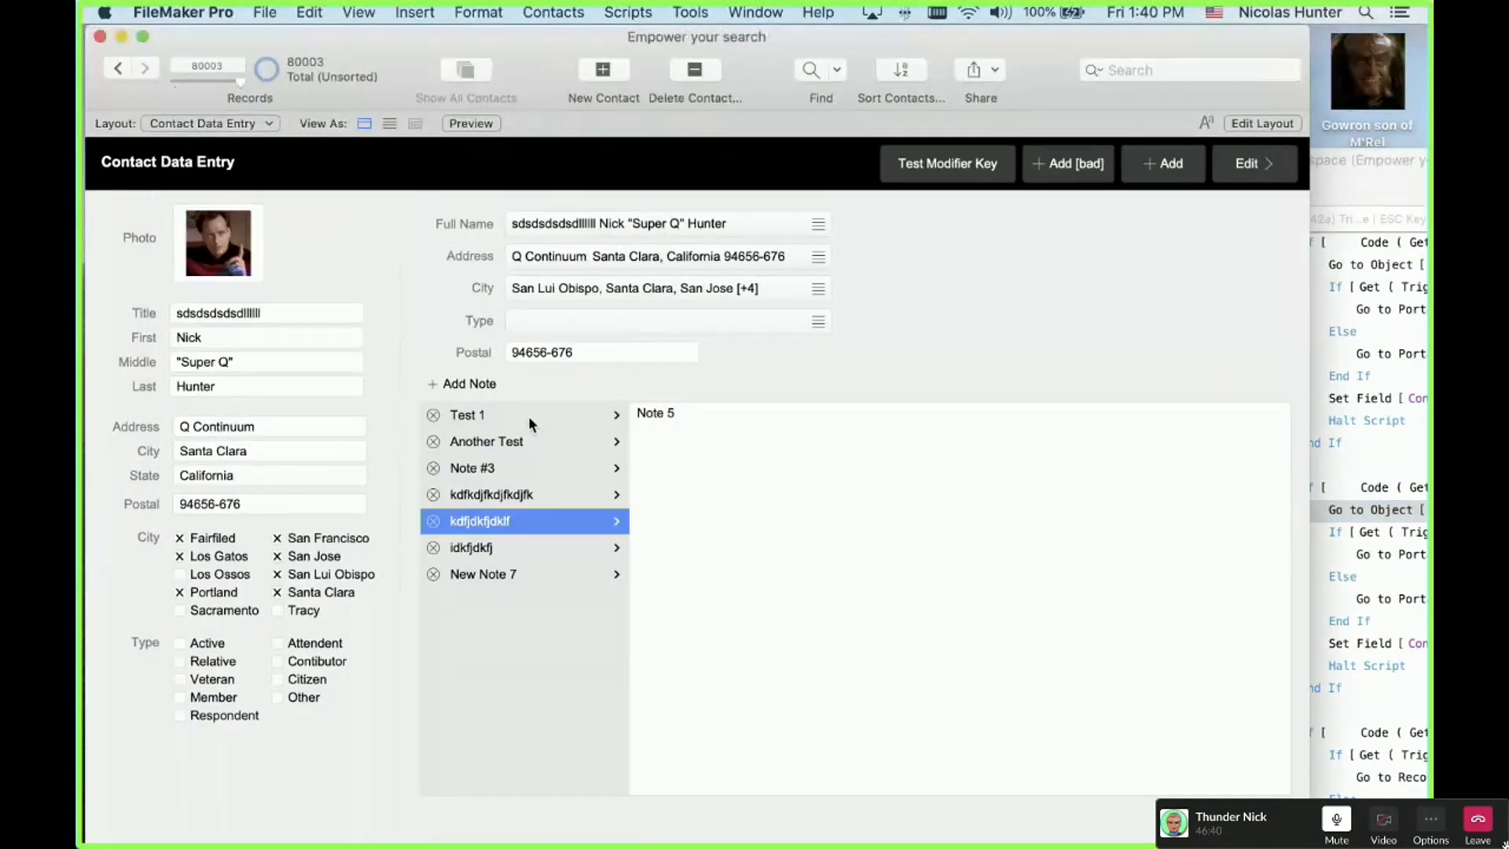
key("super+l")
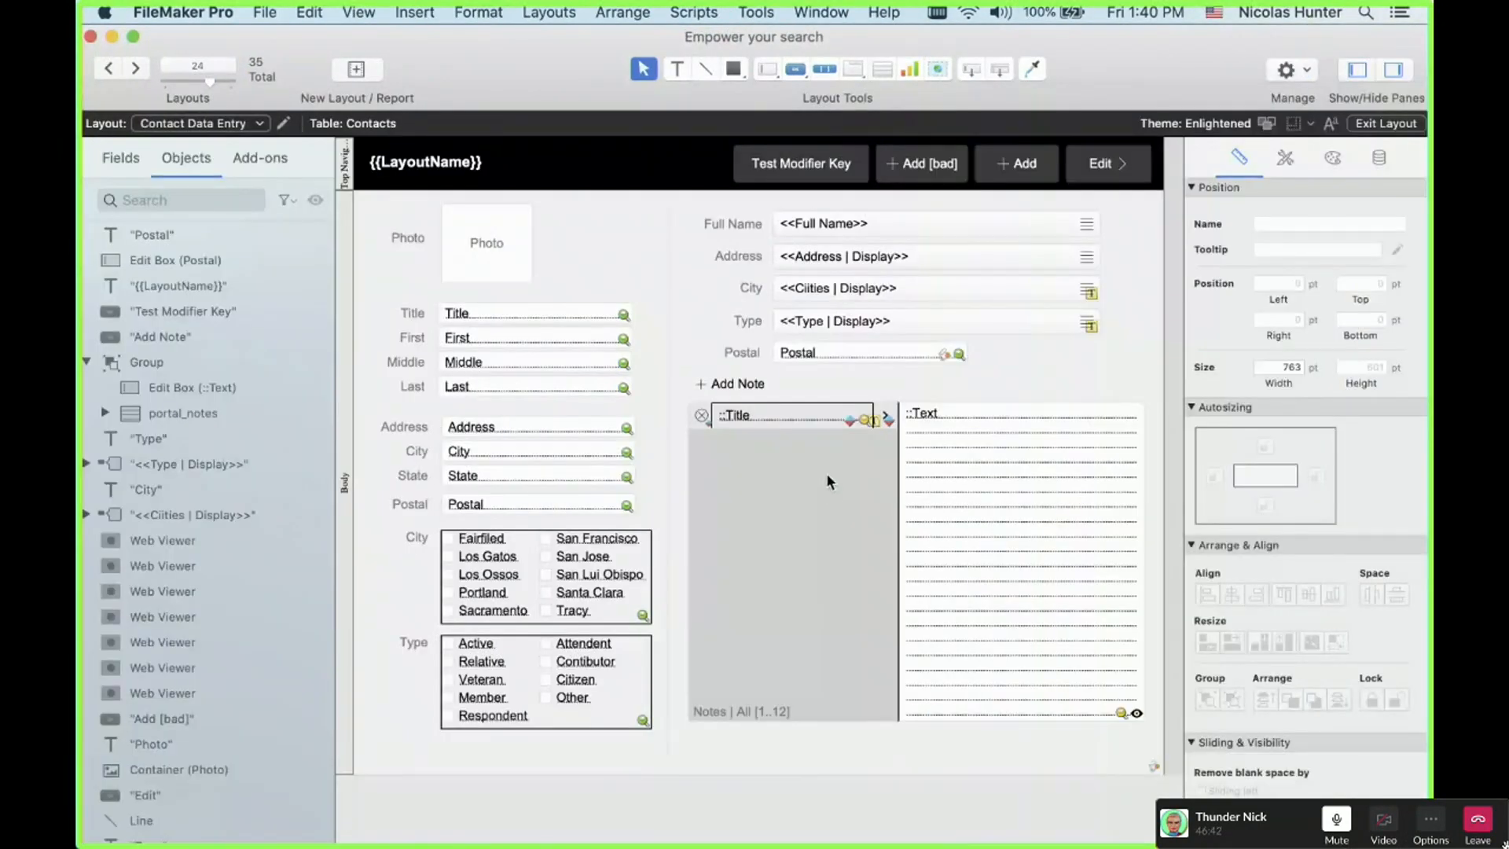
double_click(826, 475)
key("super+c")
left_click(913, 384)
left_click(824, 484)
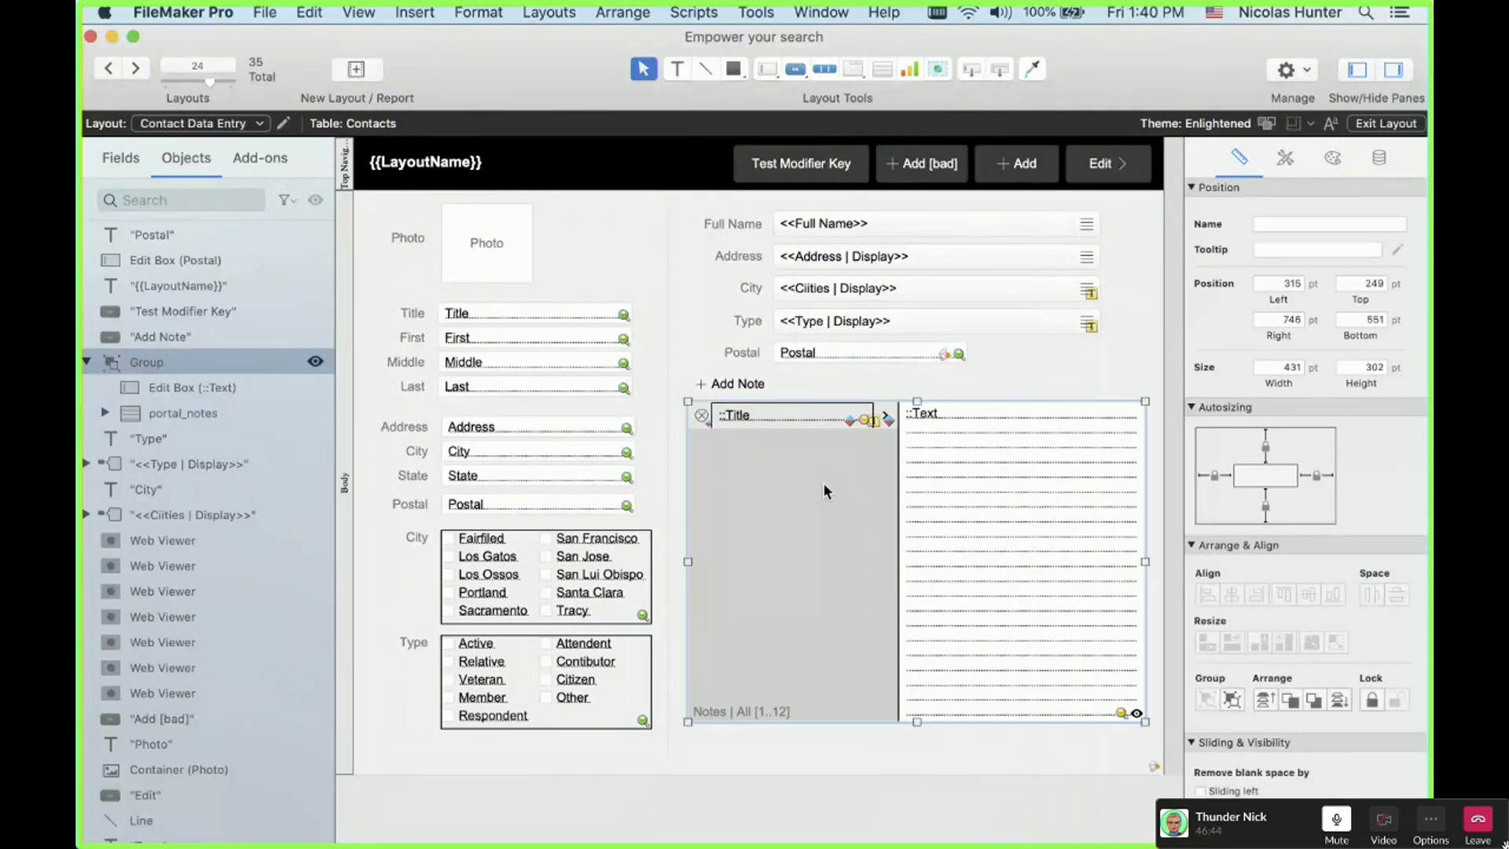
double_click(823, 482)
key("Return")
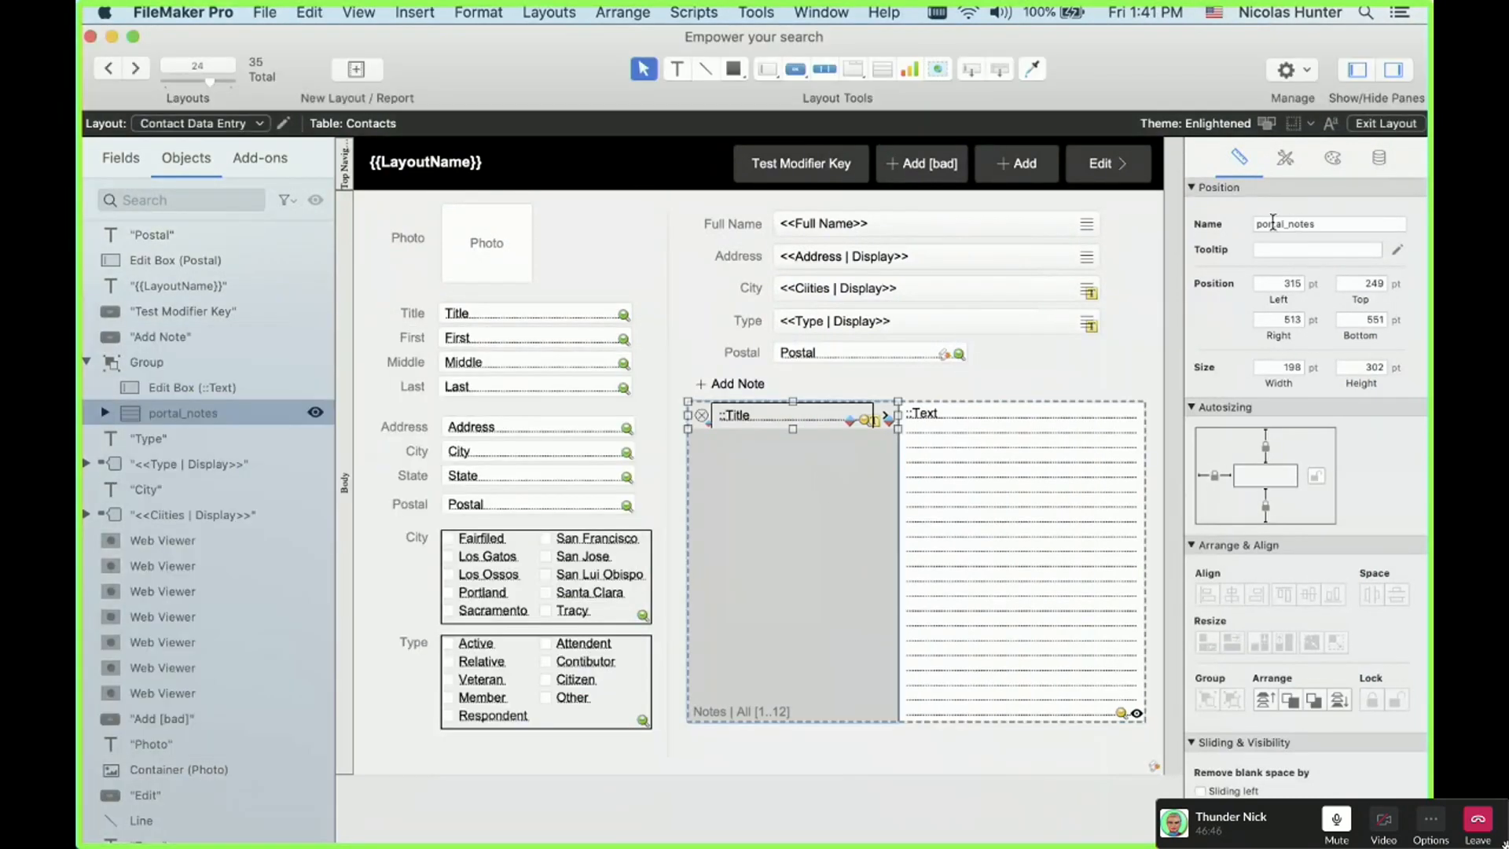
key("super+b")
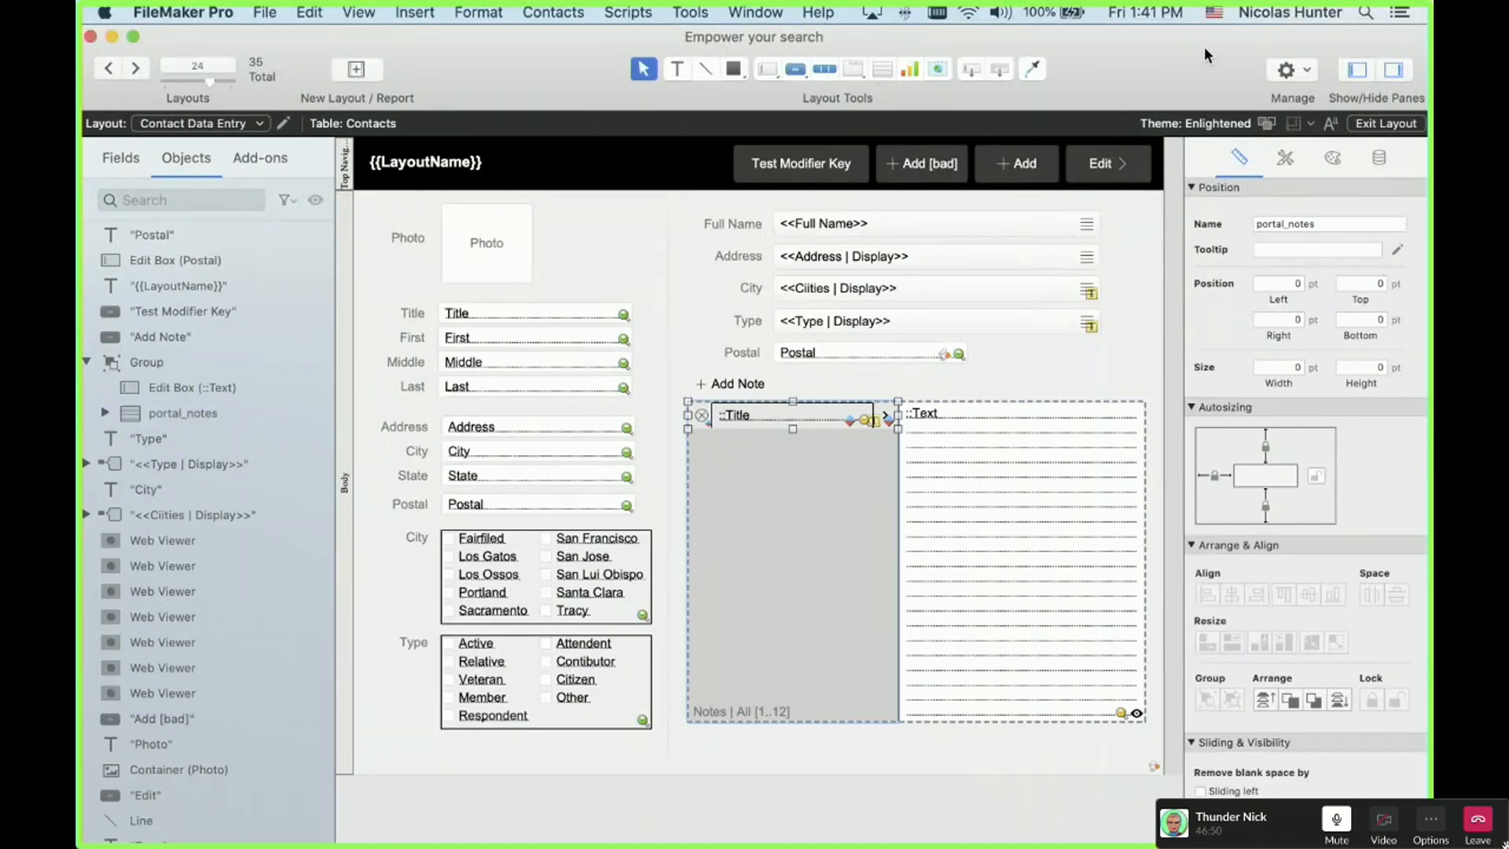
key("super+shift+s")
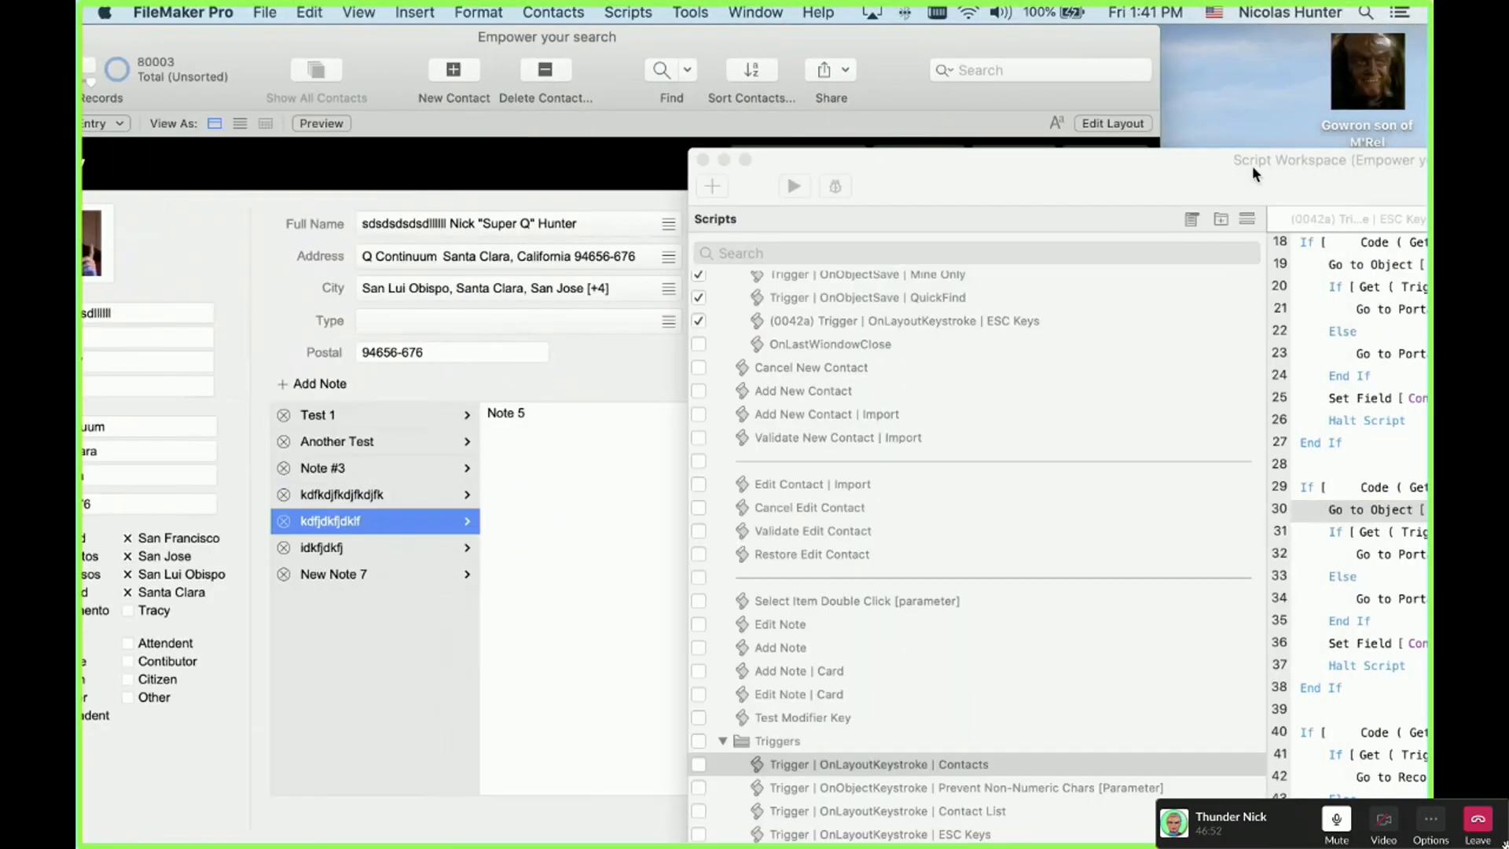
Step: Inspect lines 29–36 of the Arrow Down branch, then move the script aside and bring the Contacts window forward
left_click_drag(1252, 165, 676, 116)
left_click(756, 488)
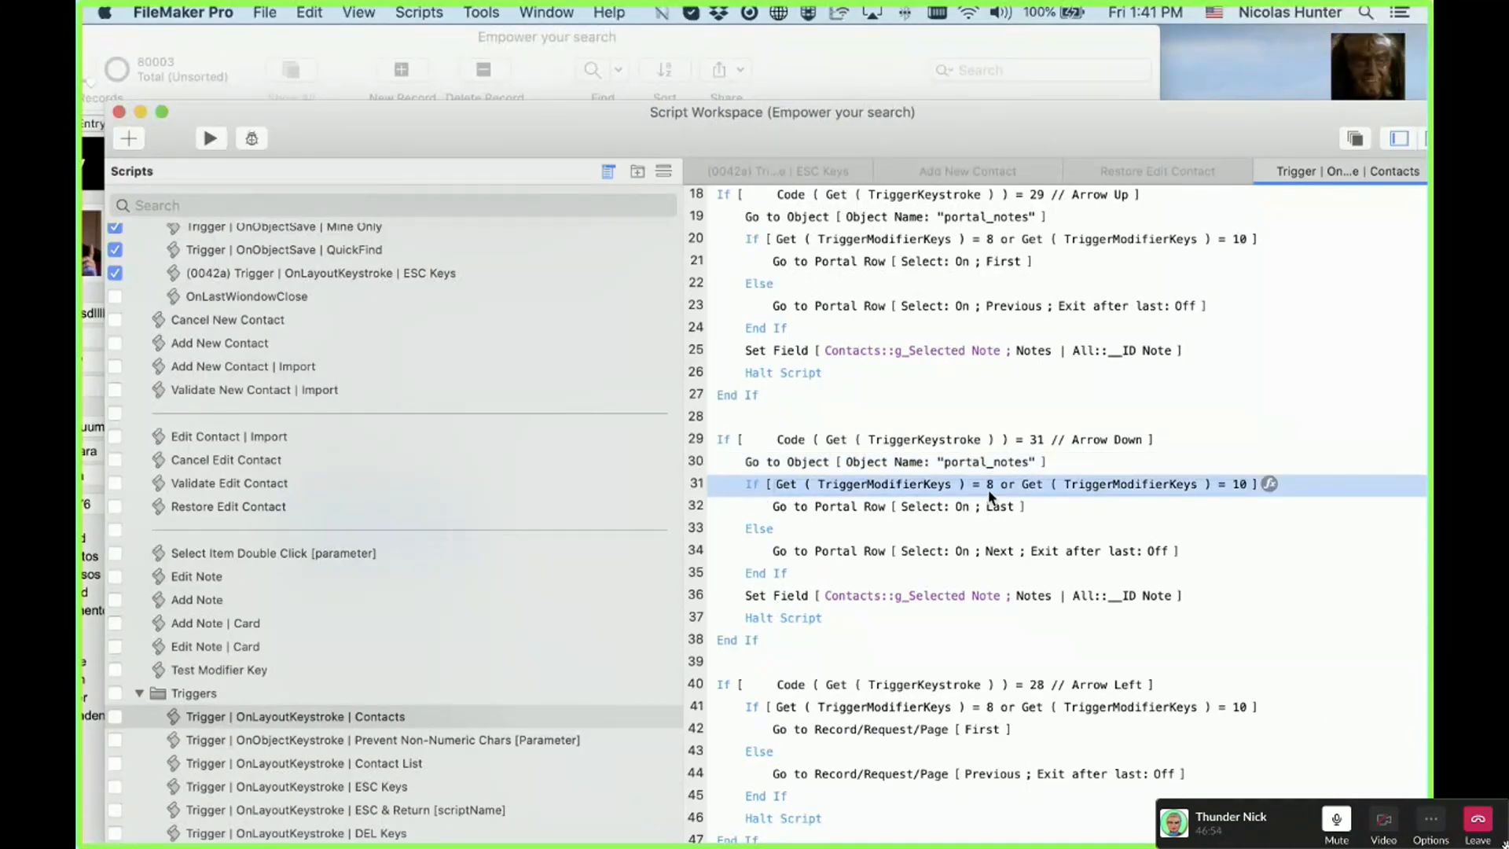
left_click(803, 508)
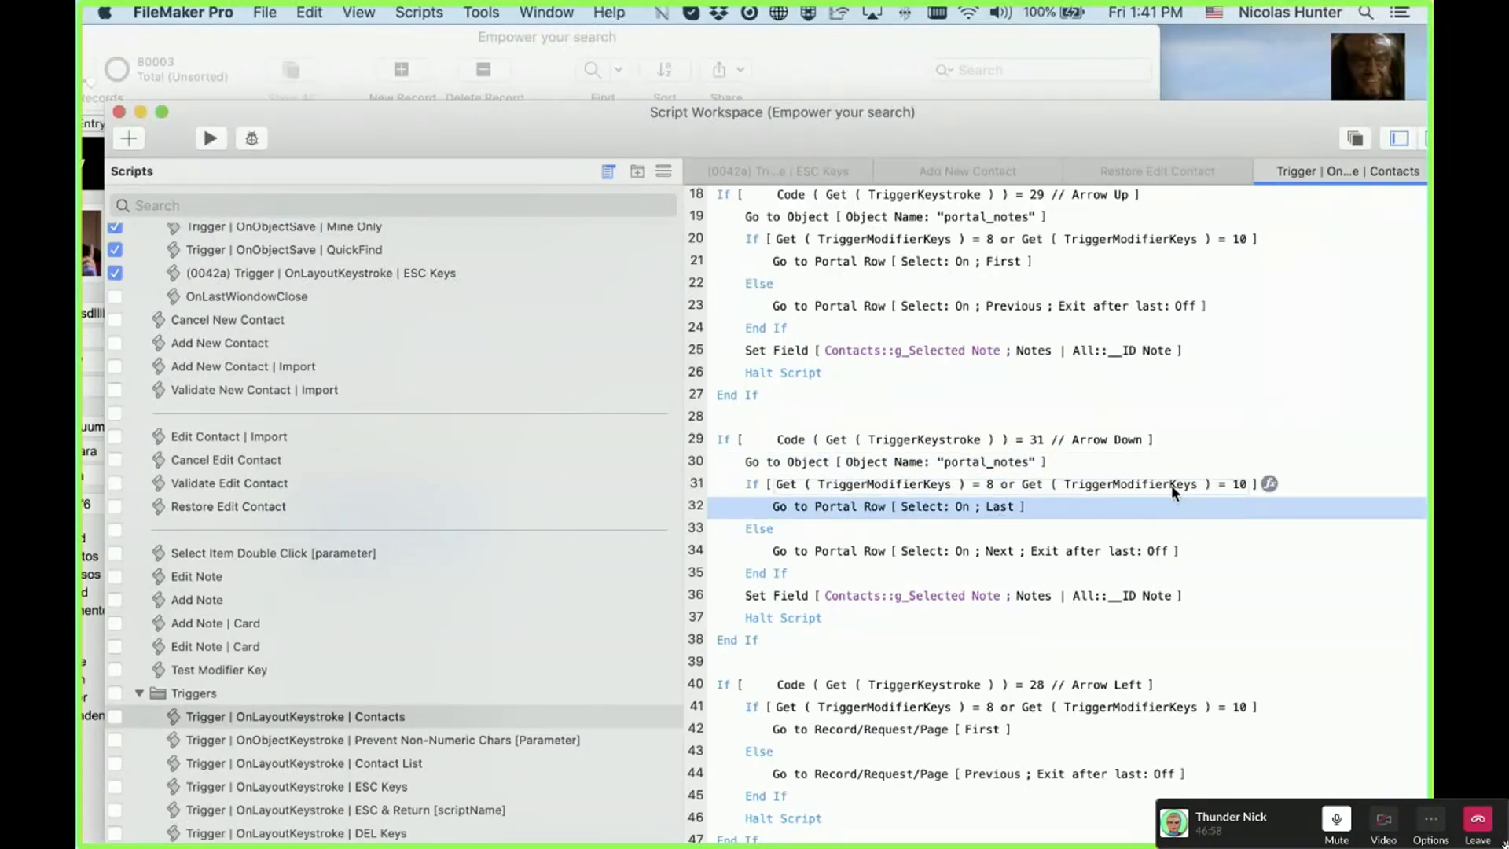
left_click(881, 553)
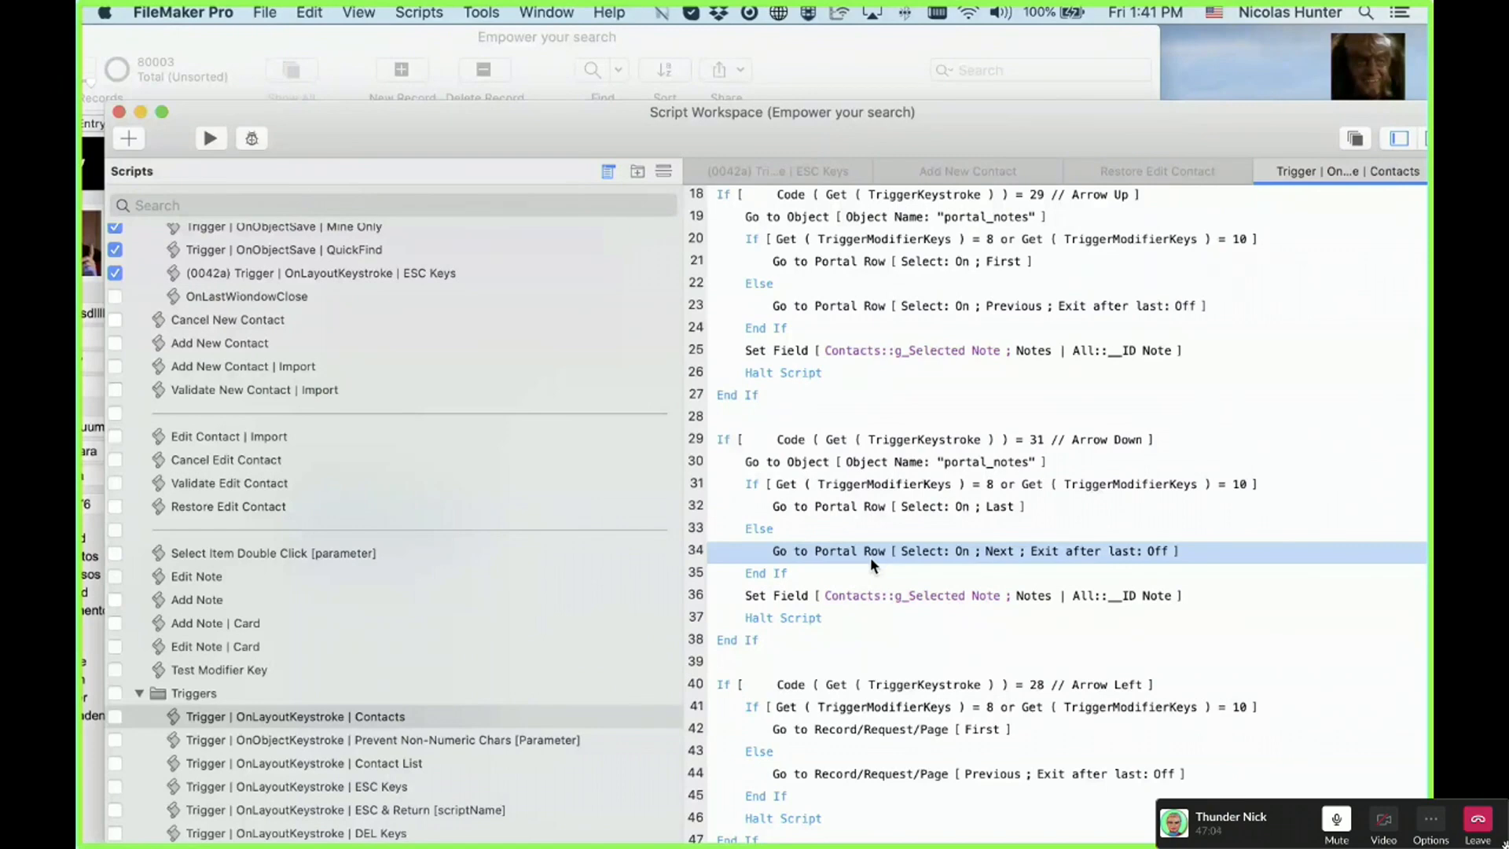
left_click(792, 583)
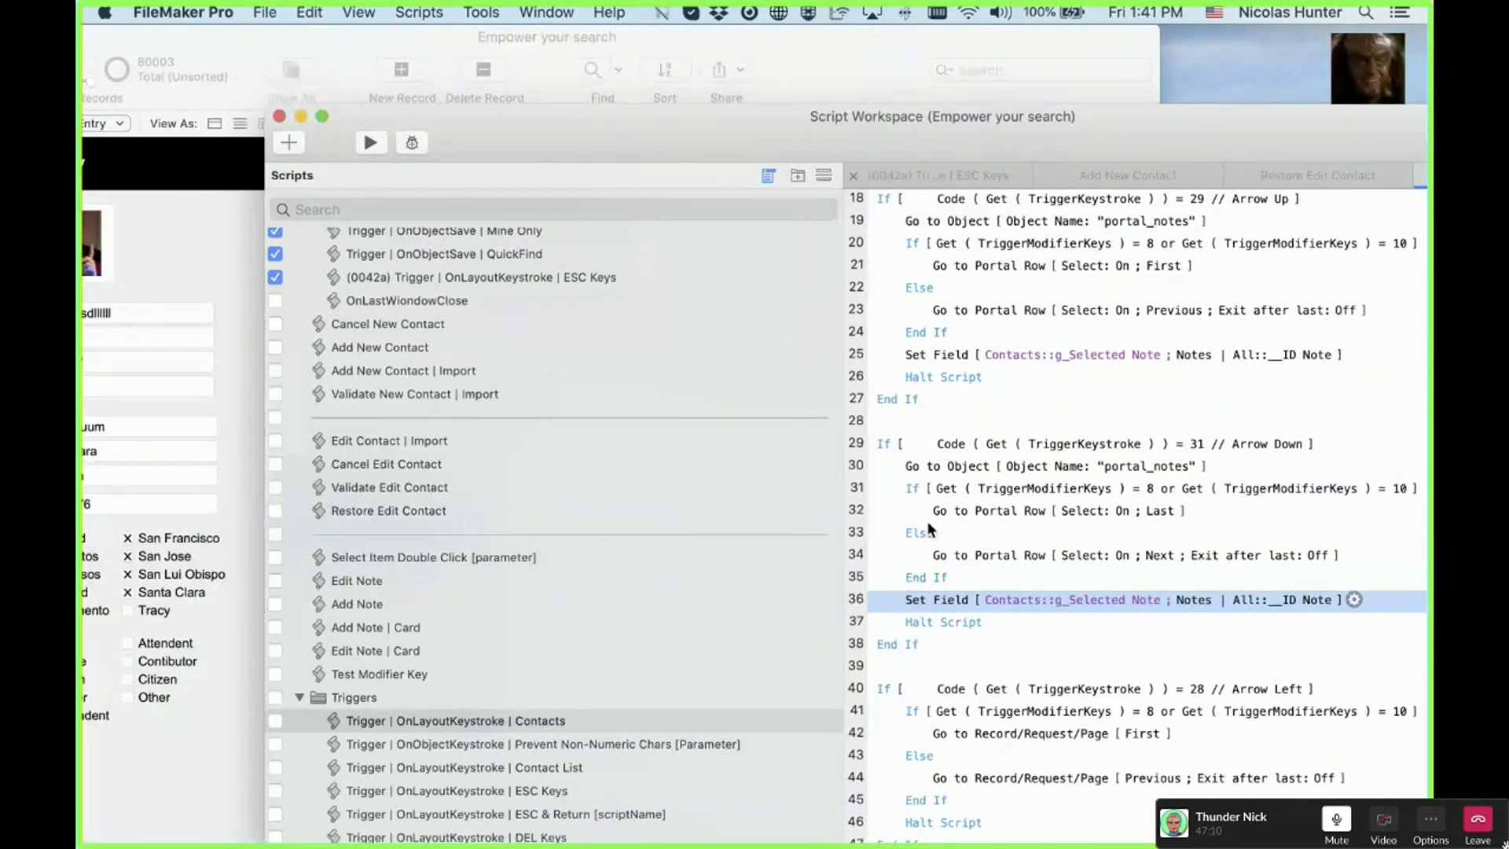
left_click(917, 444)
left_click(903, 512)
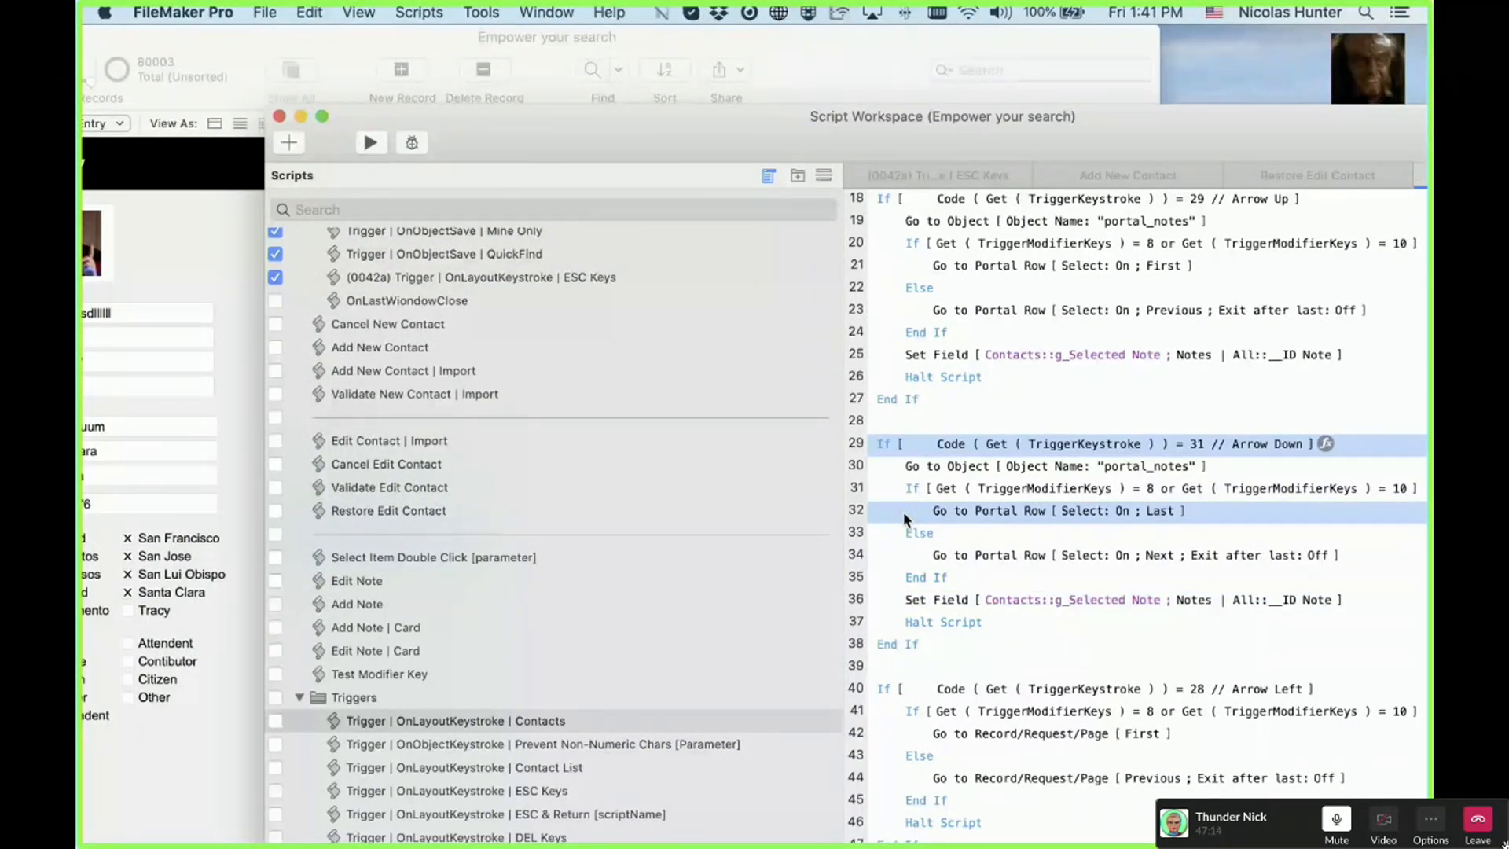
left_click_drag(904, 512, 1001, 518)
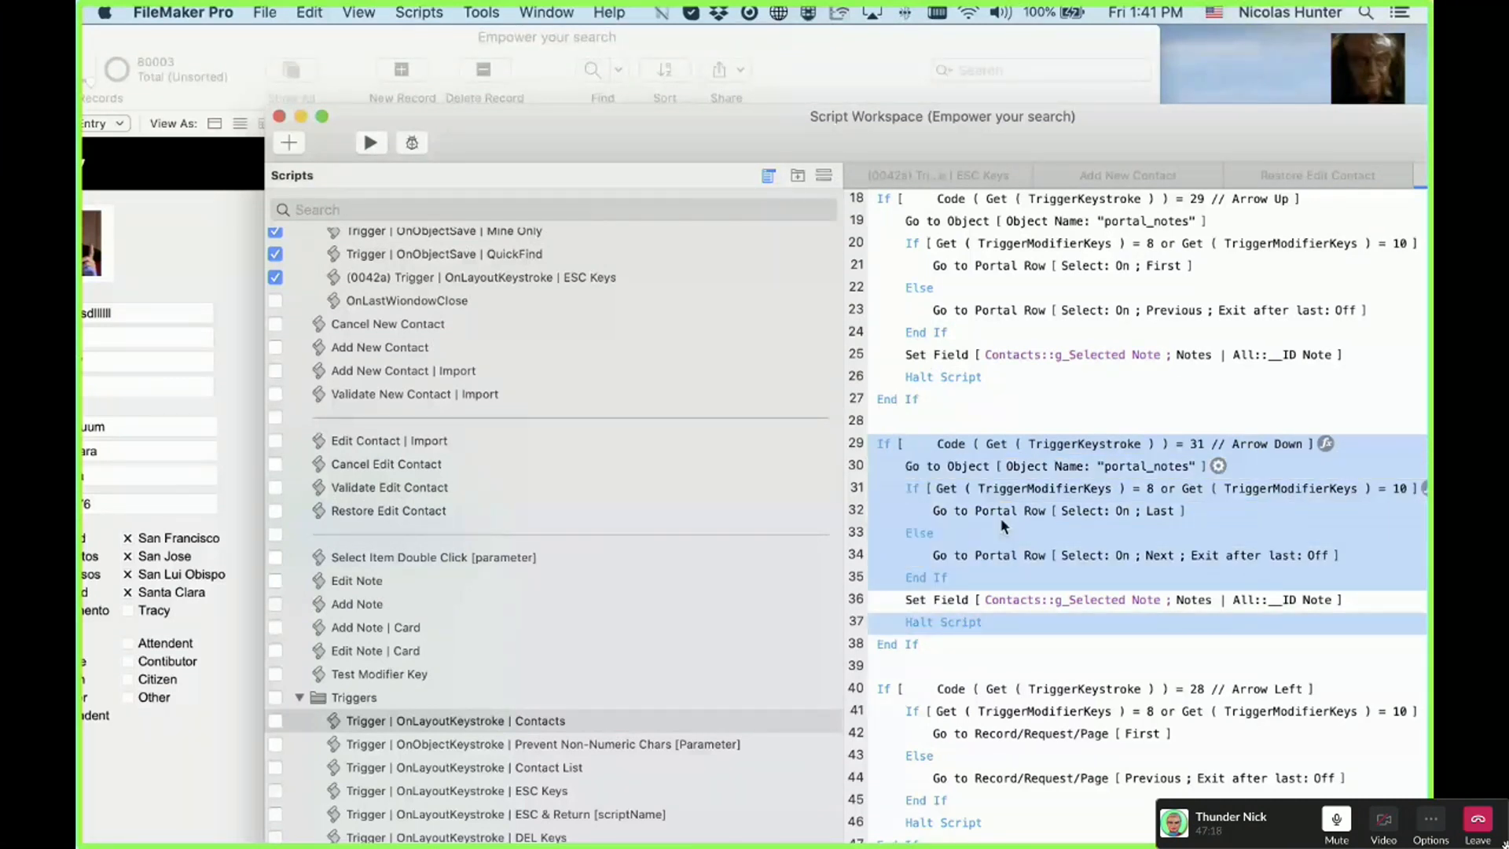
left_click(912, 601)
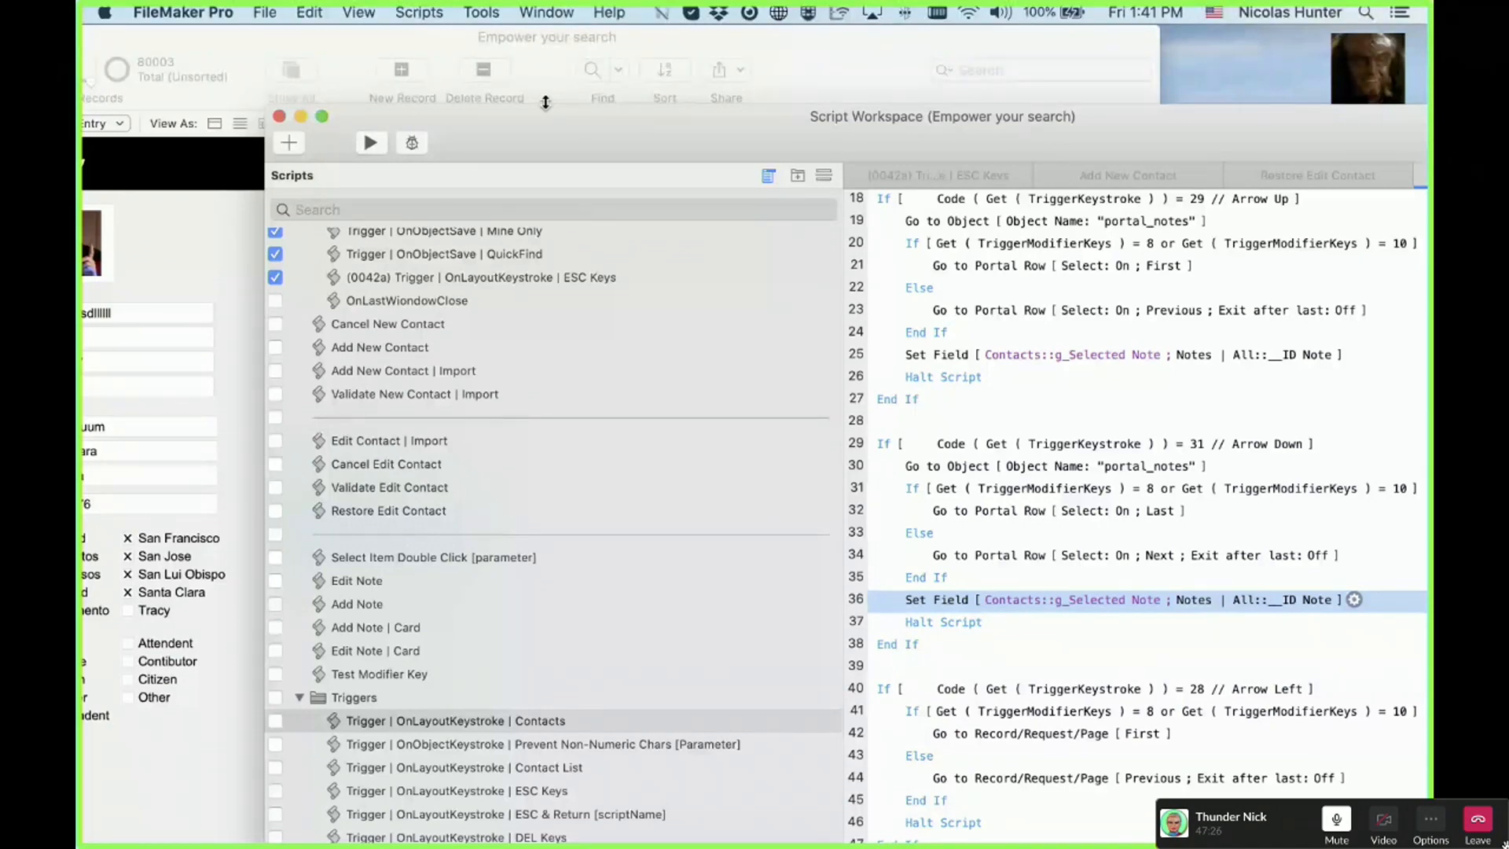
left_click_drag(546, 110, 886, 168)
left_click(431, 377)
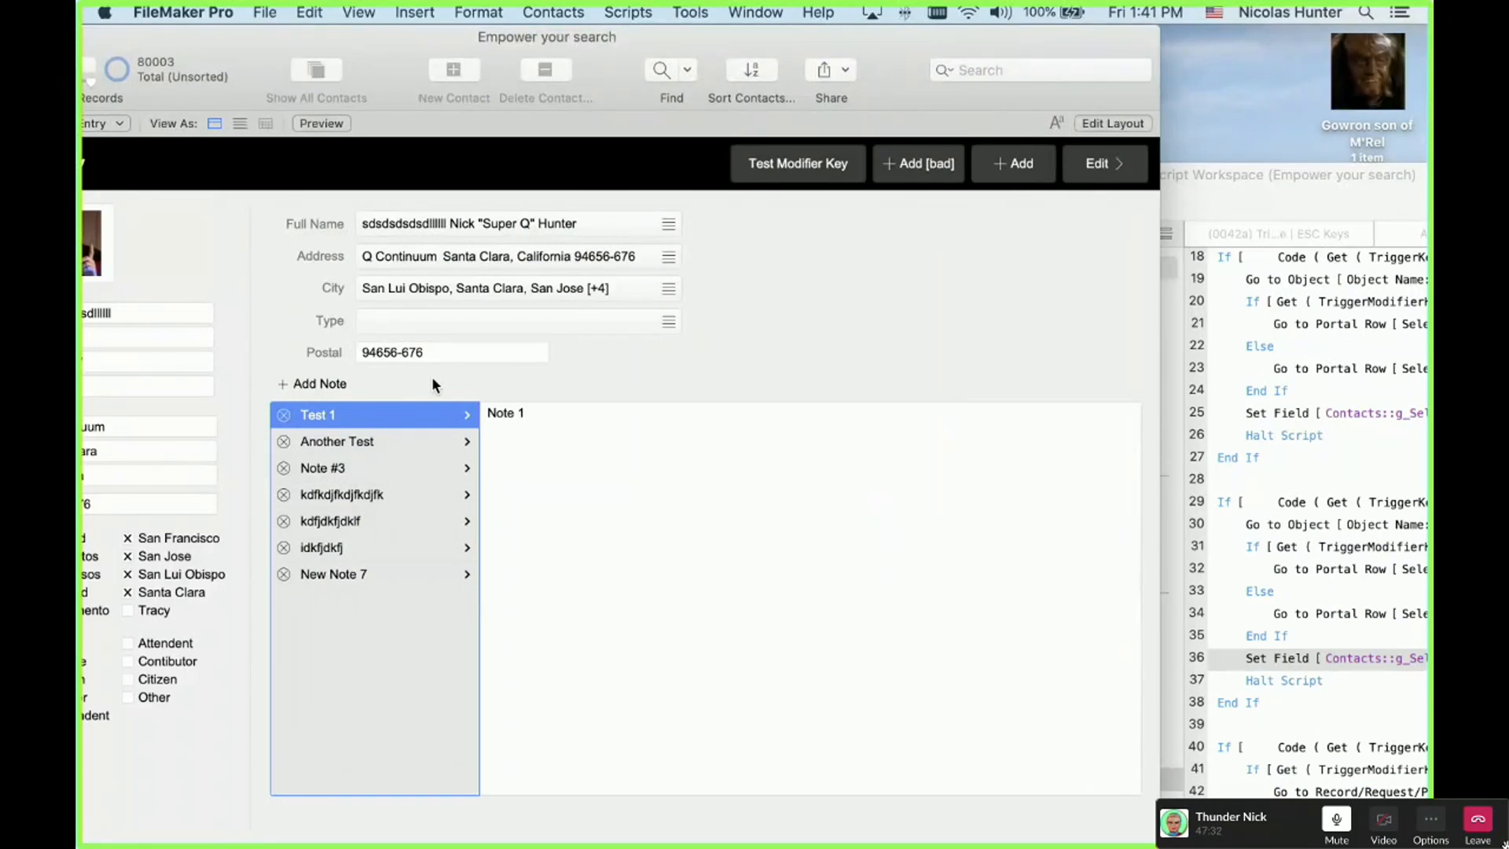
key("Down")
key("Down")
key("Down")
key("Down")
key("Down")
key("Down")
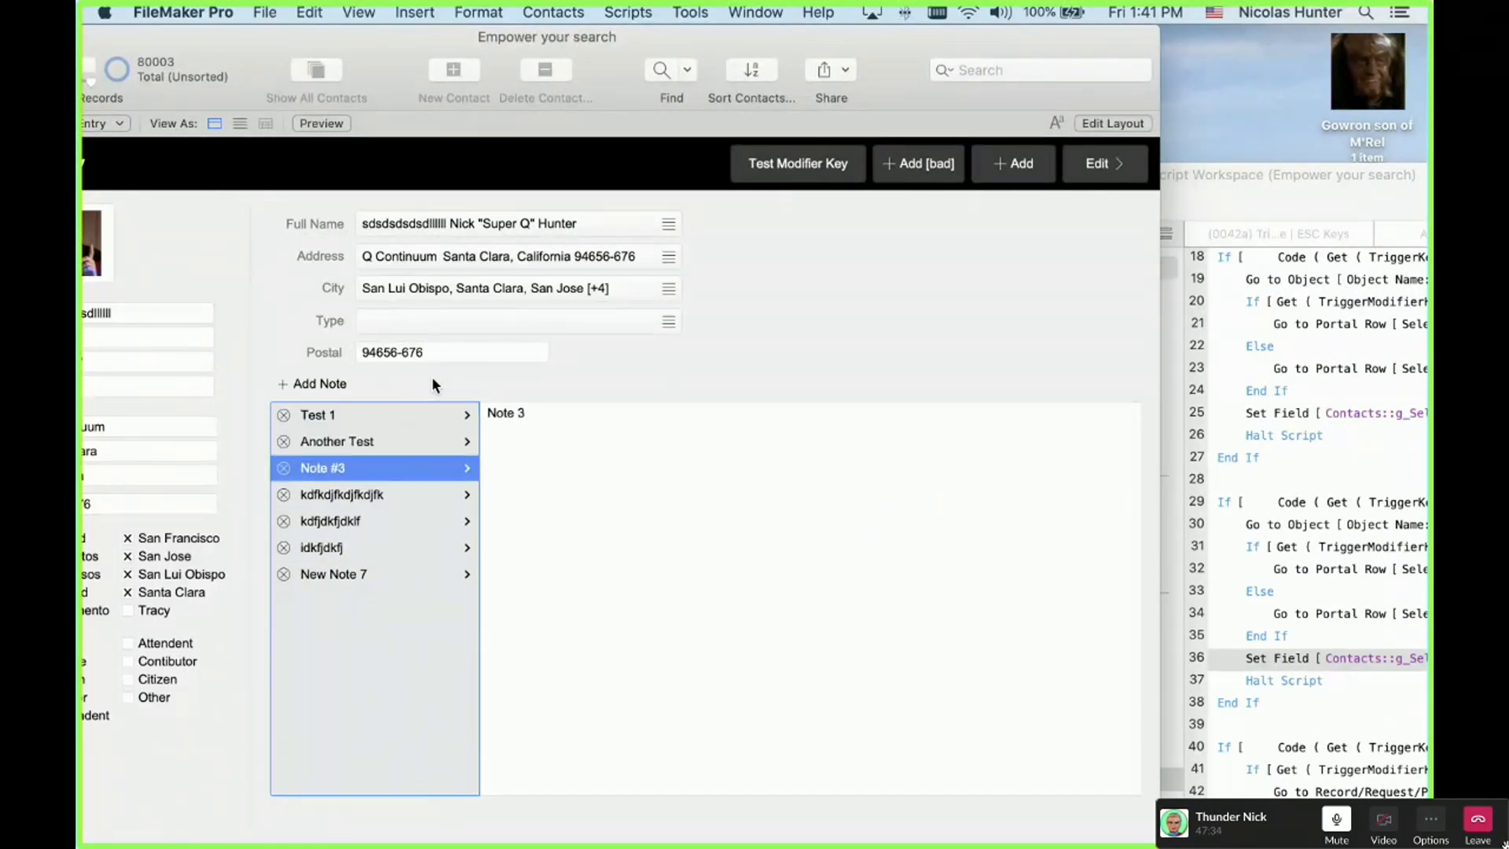
key("Up")
key("Up")
key("Up")
key("Up")
key("Up")
key("Up")
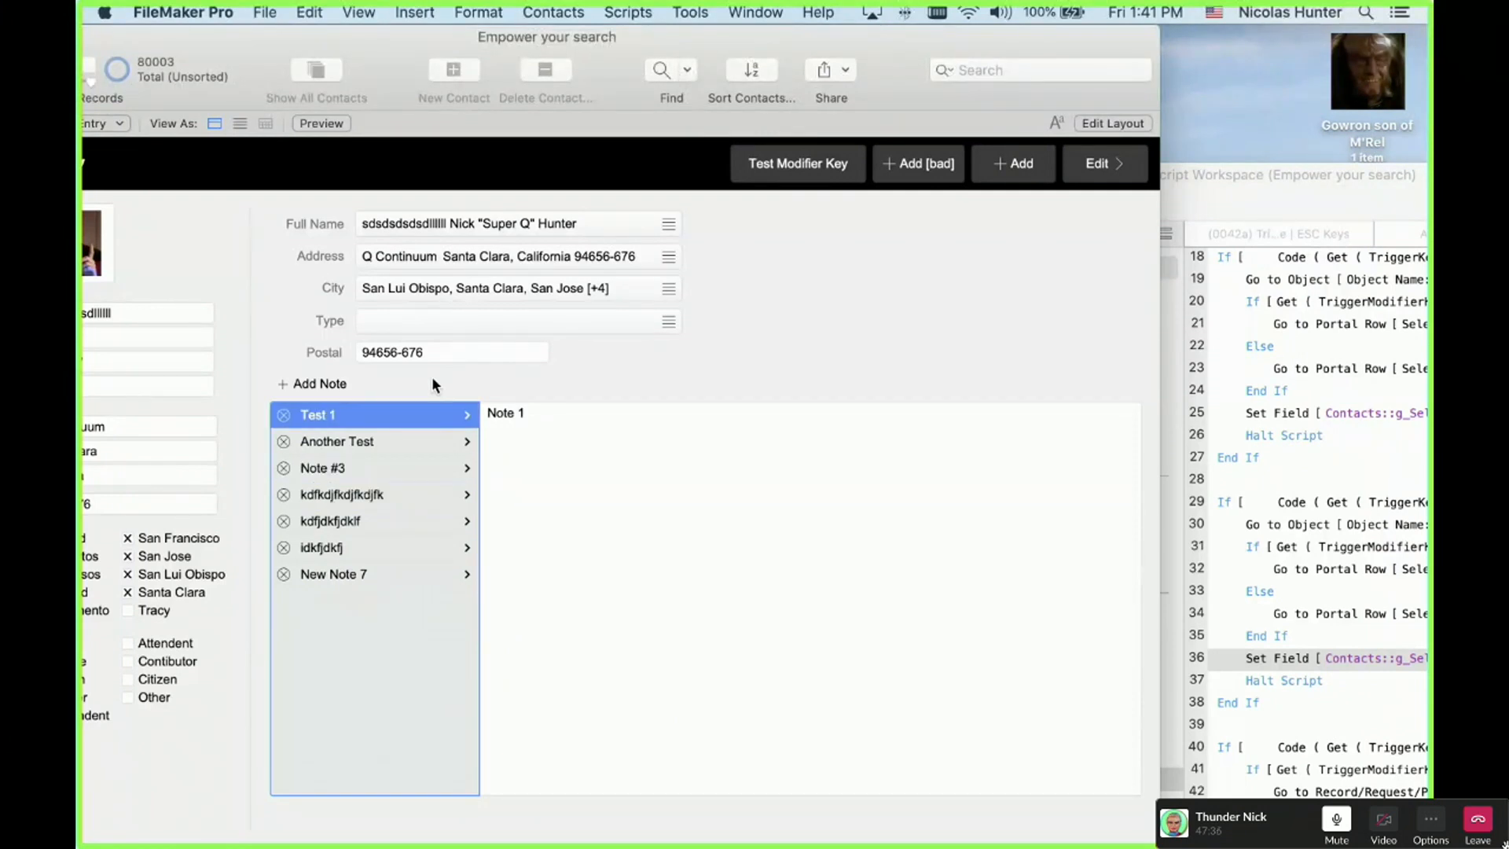
key("Down")
key("Down")
key("Down")
key("Down")
key("Down")
key("Down")
key("Up")
key("Up")
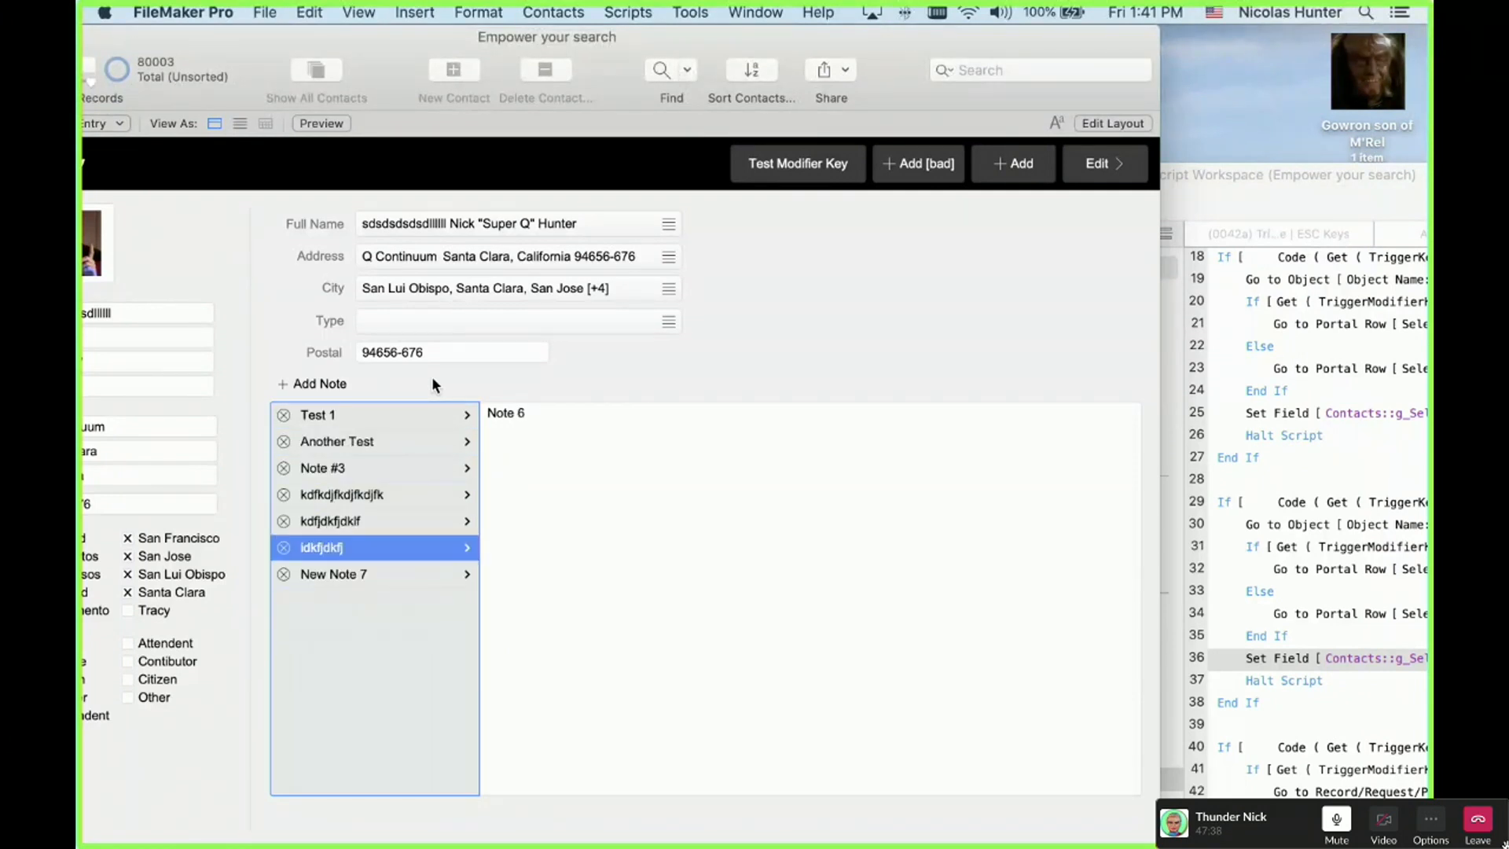
key("Up")
key("Up")
key("Up")
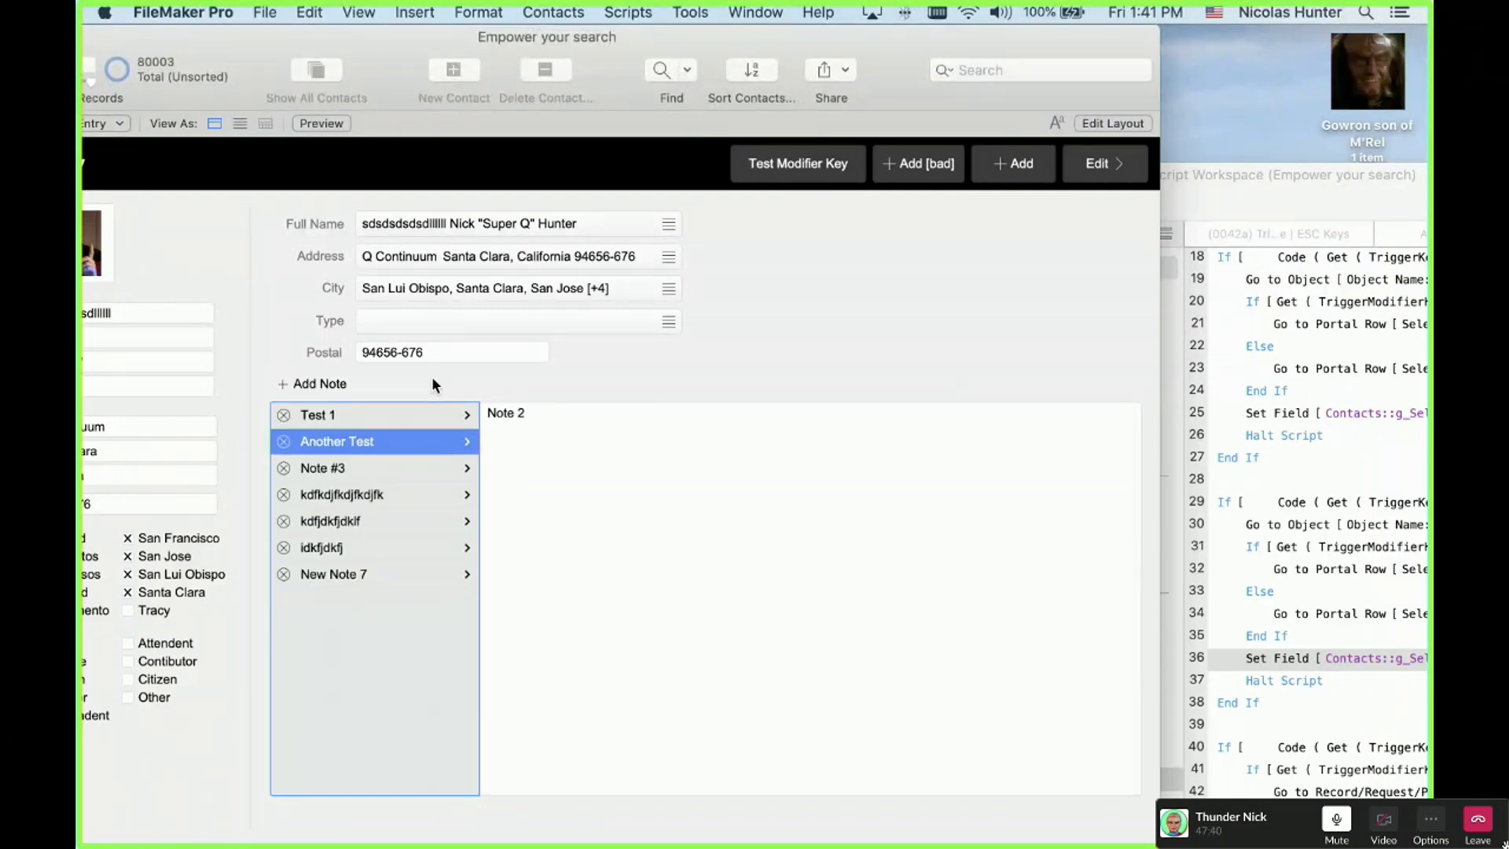
key("Down")
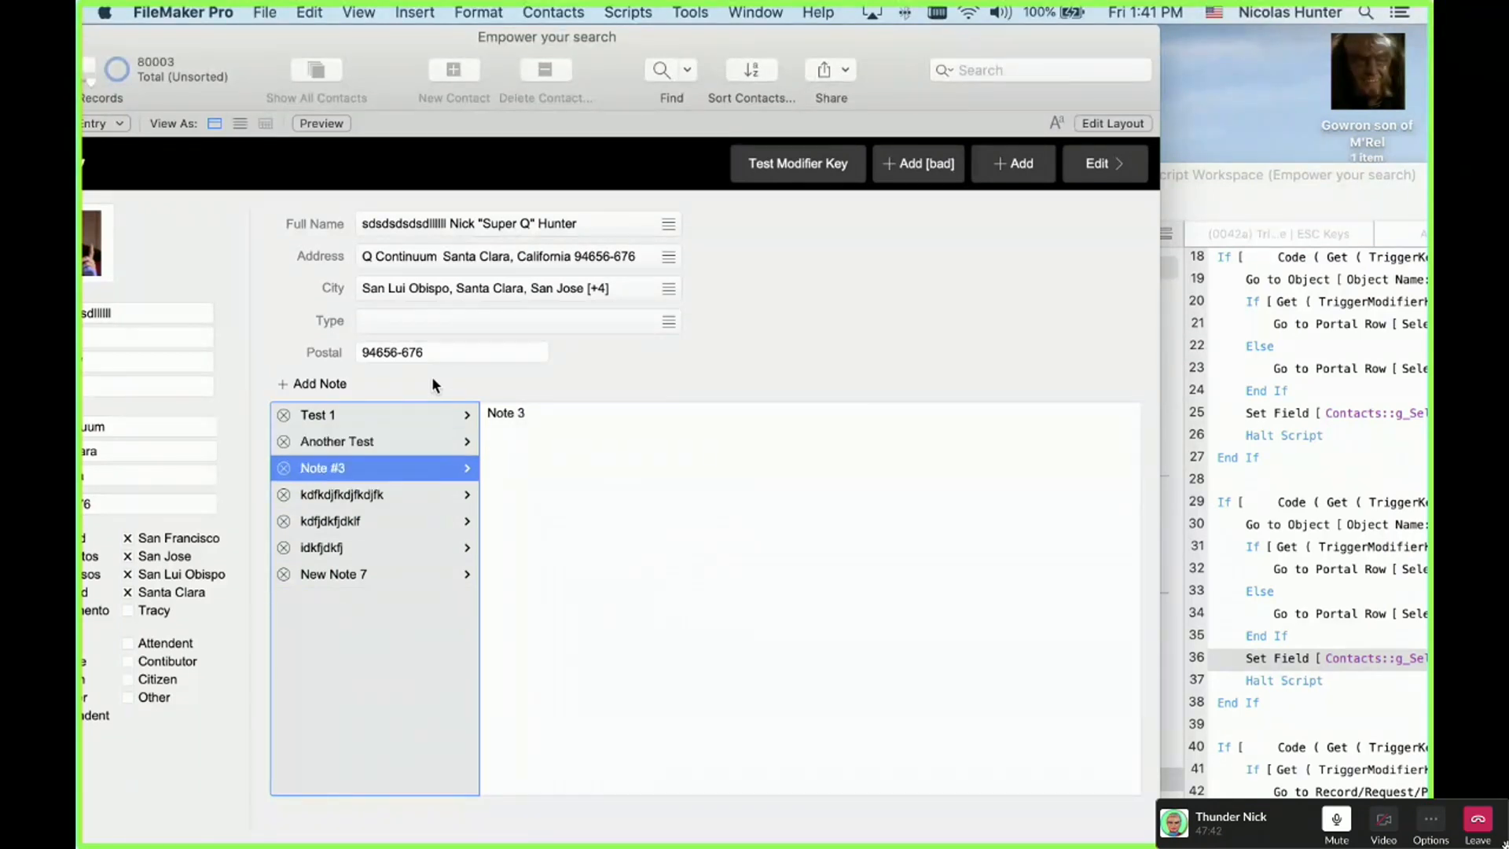
key("Down")
key("Up")
key("Up")
key("Up")
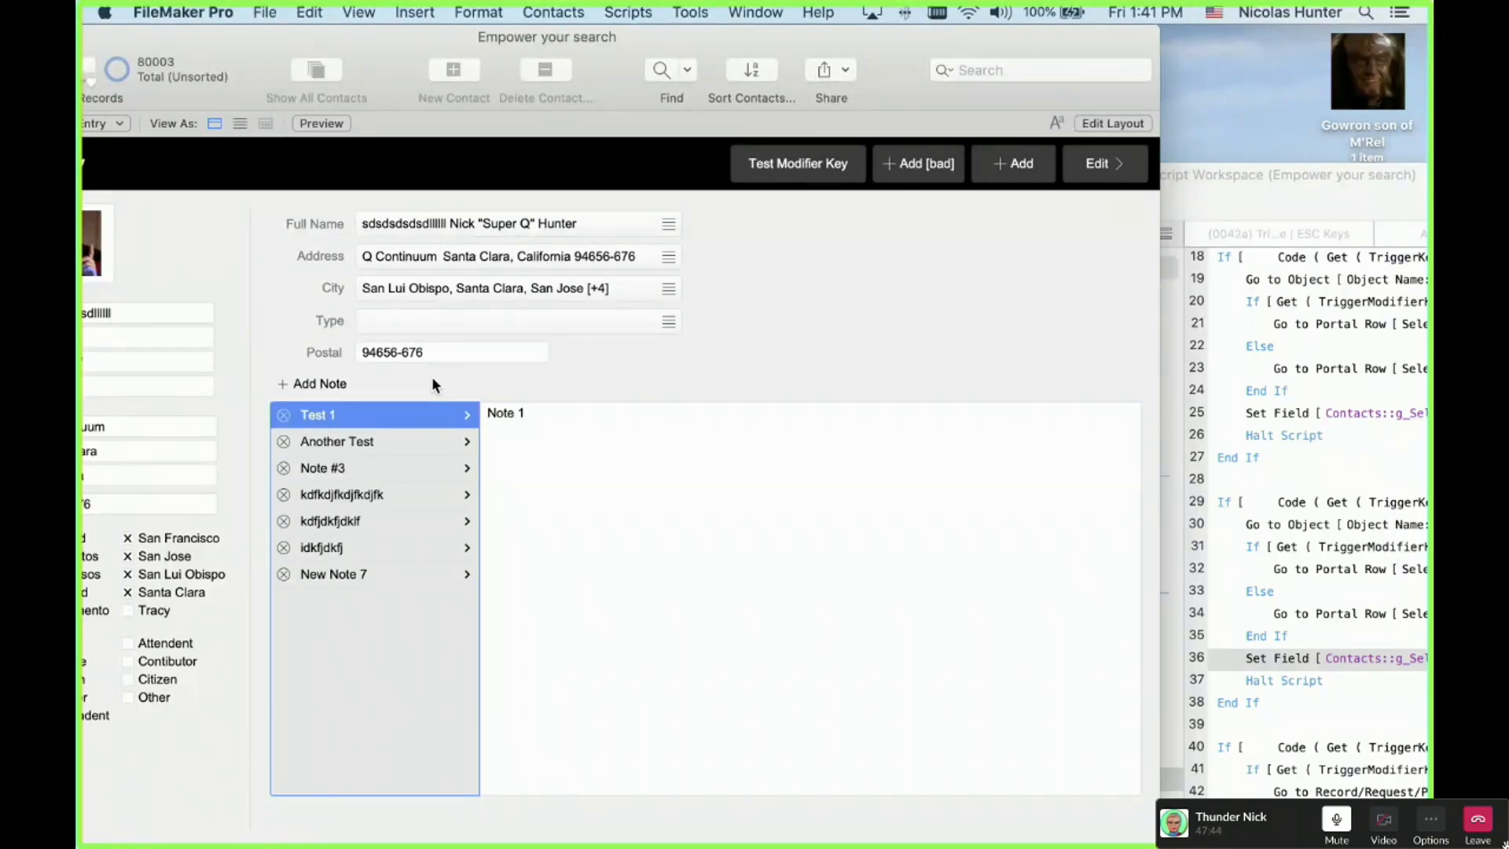
key("Escape")
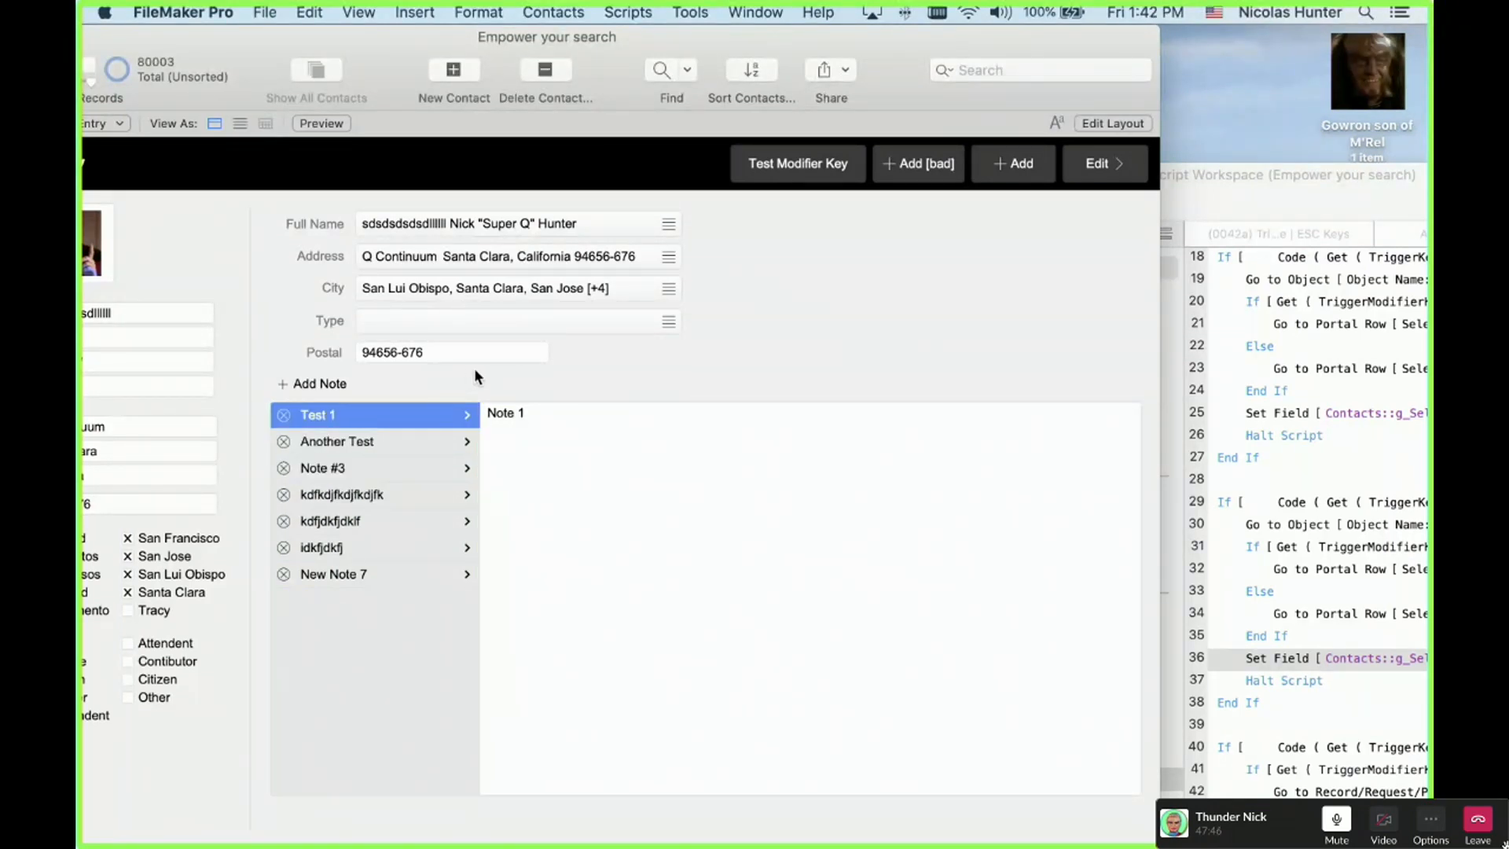
left_click_drag(447, 35, 614, 30)
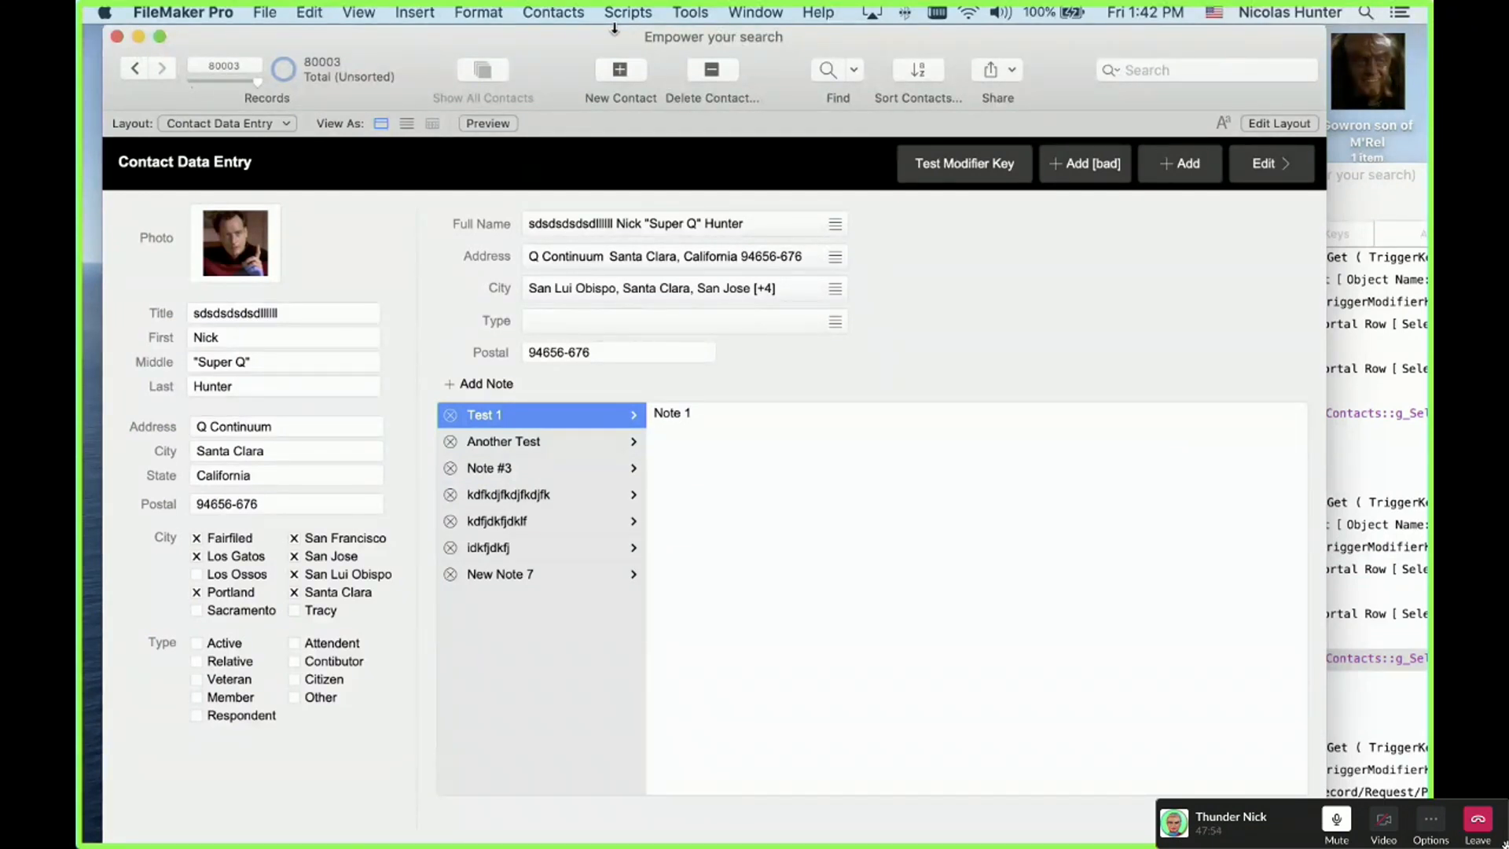
key("Tab")
key("Tab")
key("Tab")
key("Tab")
key("Tab")
key("Tab")
key("Tab")
key("Tab")
key("Tab")
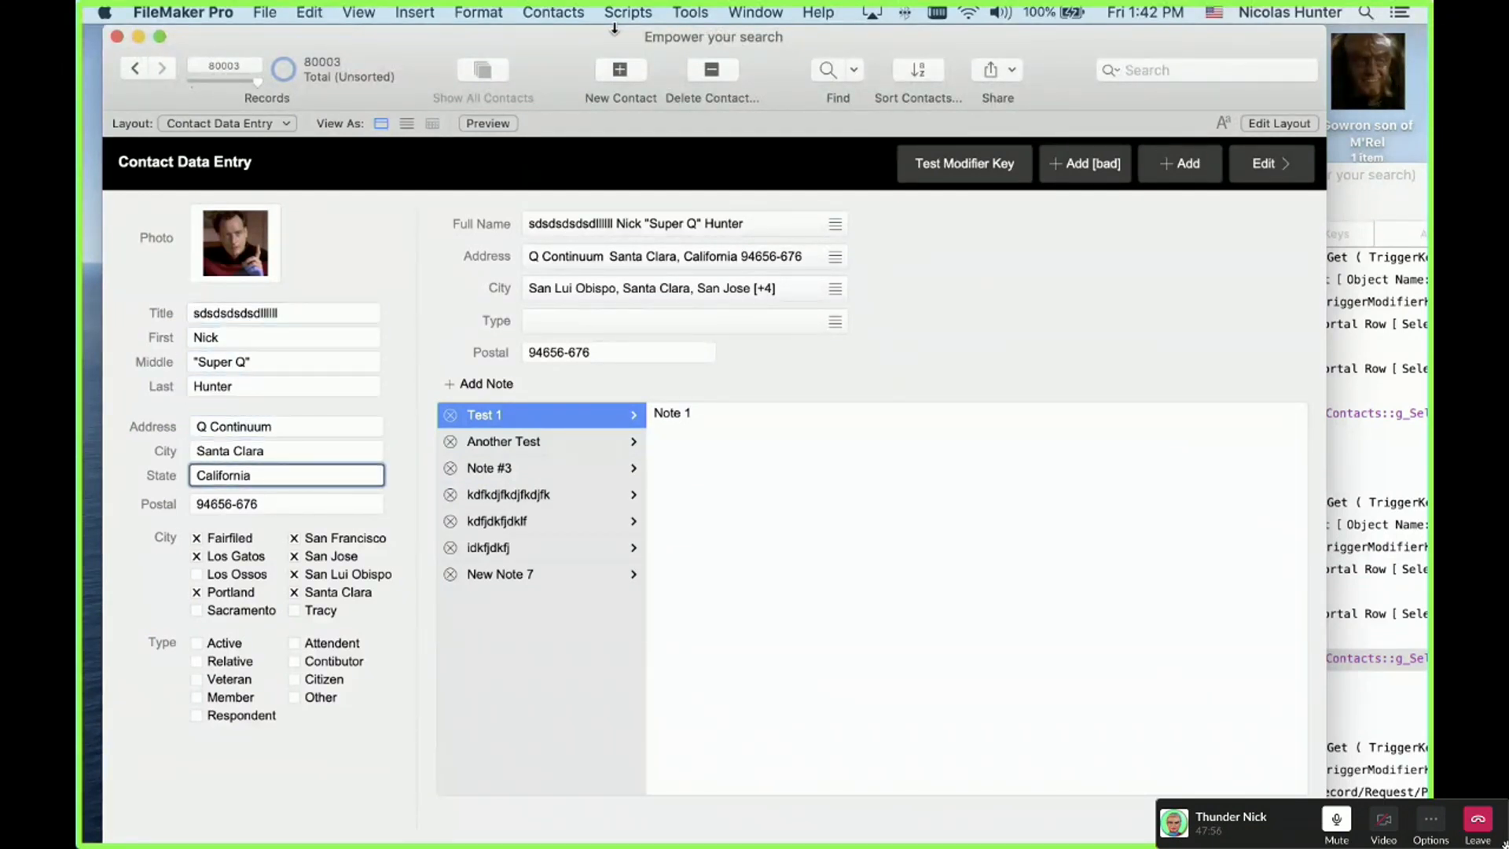
key("Tab")
key("Tab")
key("Tab")
key("Tab")
key("Tab")
key("Tab")
key("Tab")
key("Tab")
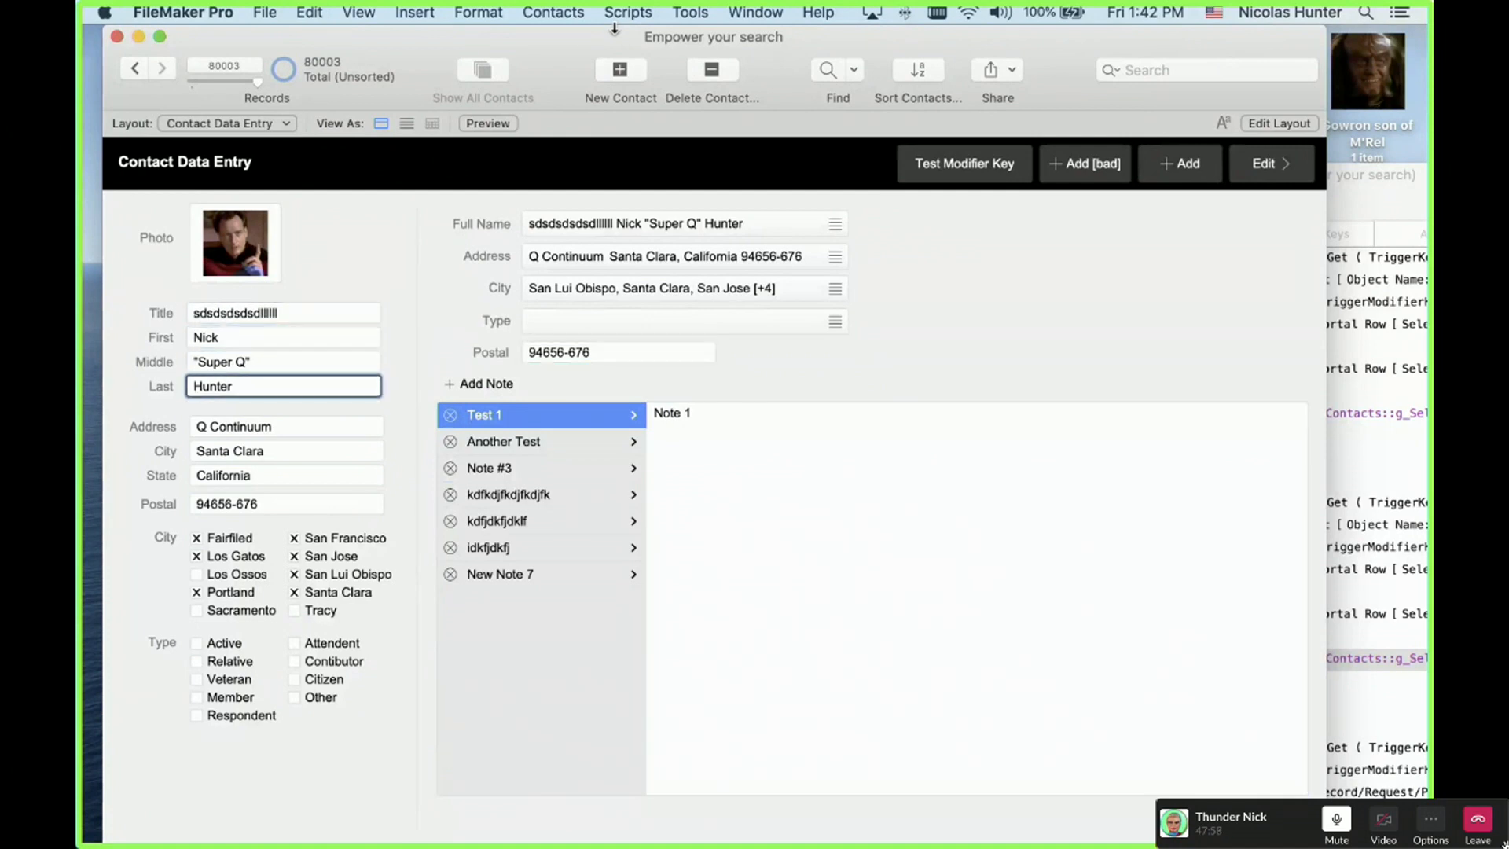
key("Tab")
key("Tab")
key("Tab")
key("Tab")
key("Tab")
key("Tab")
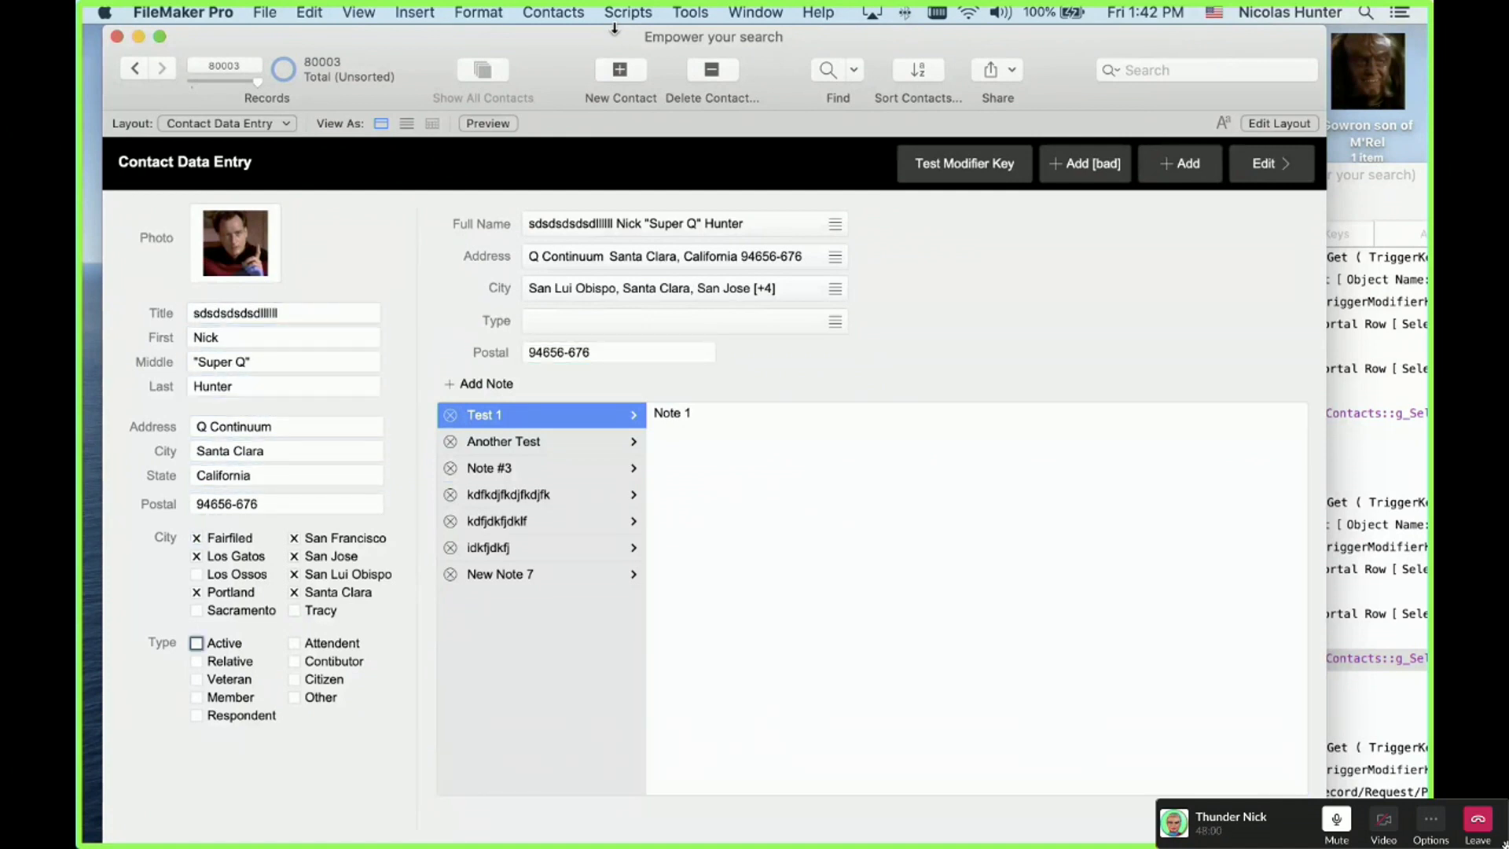
key("Tab")
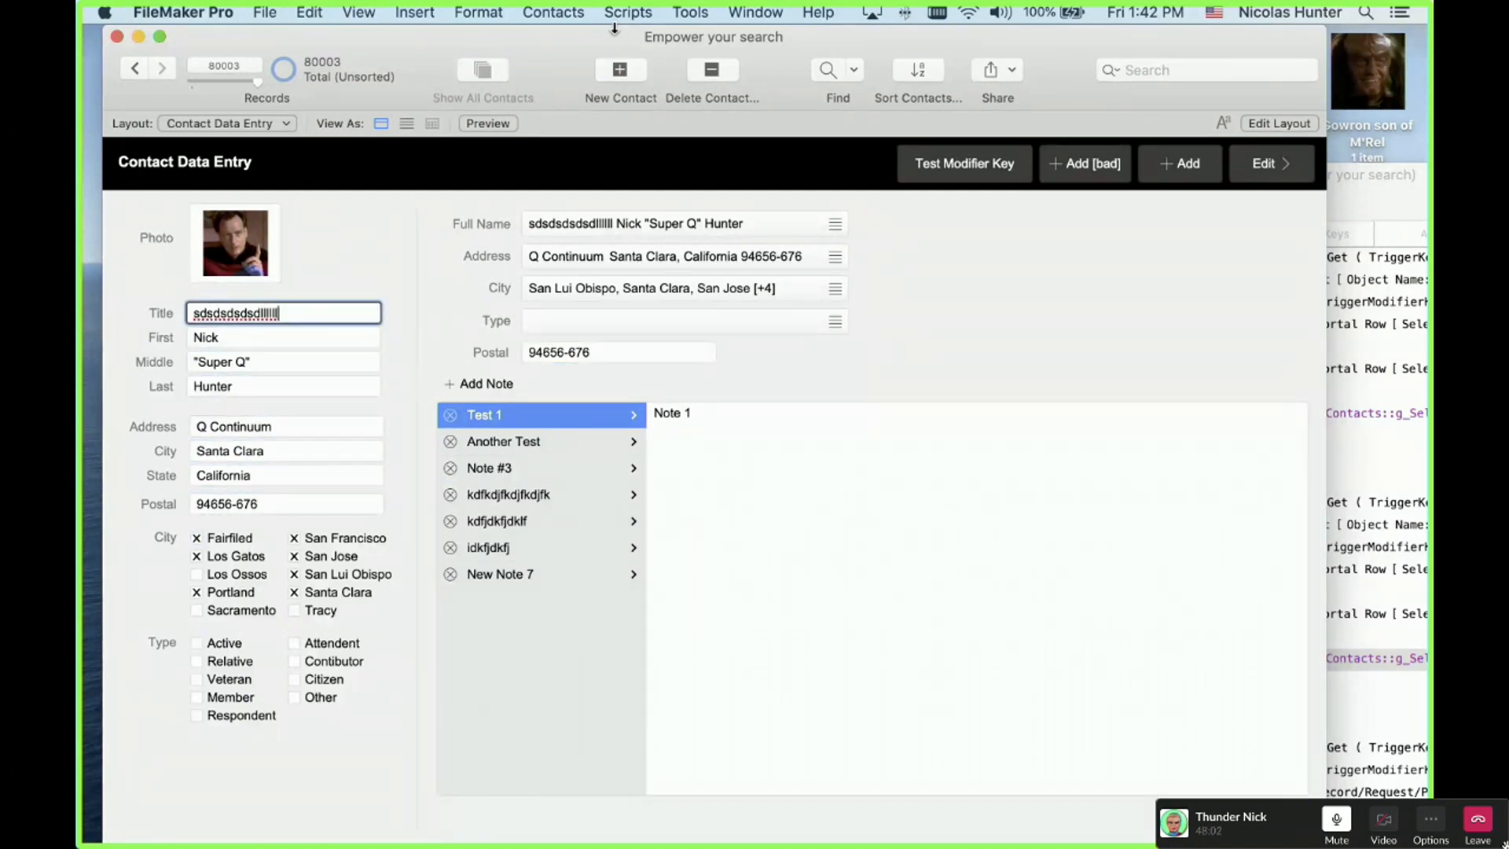
left_click(538, 739)
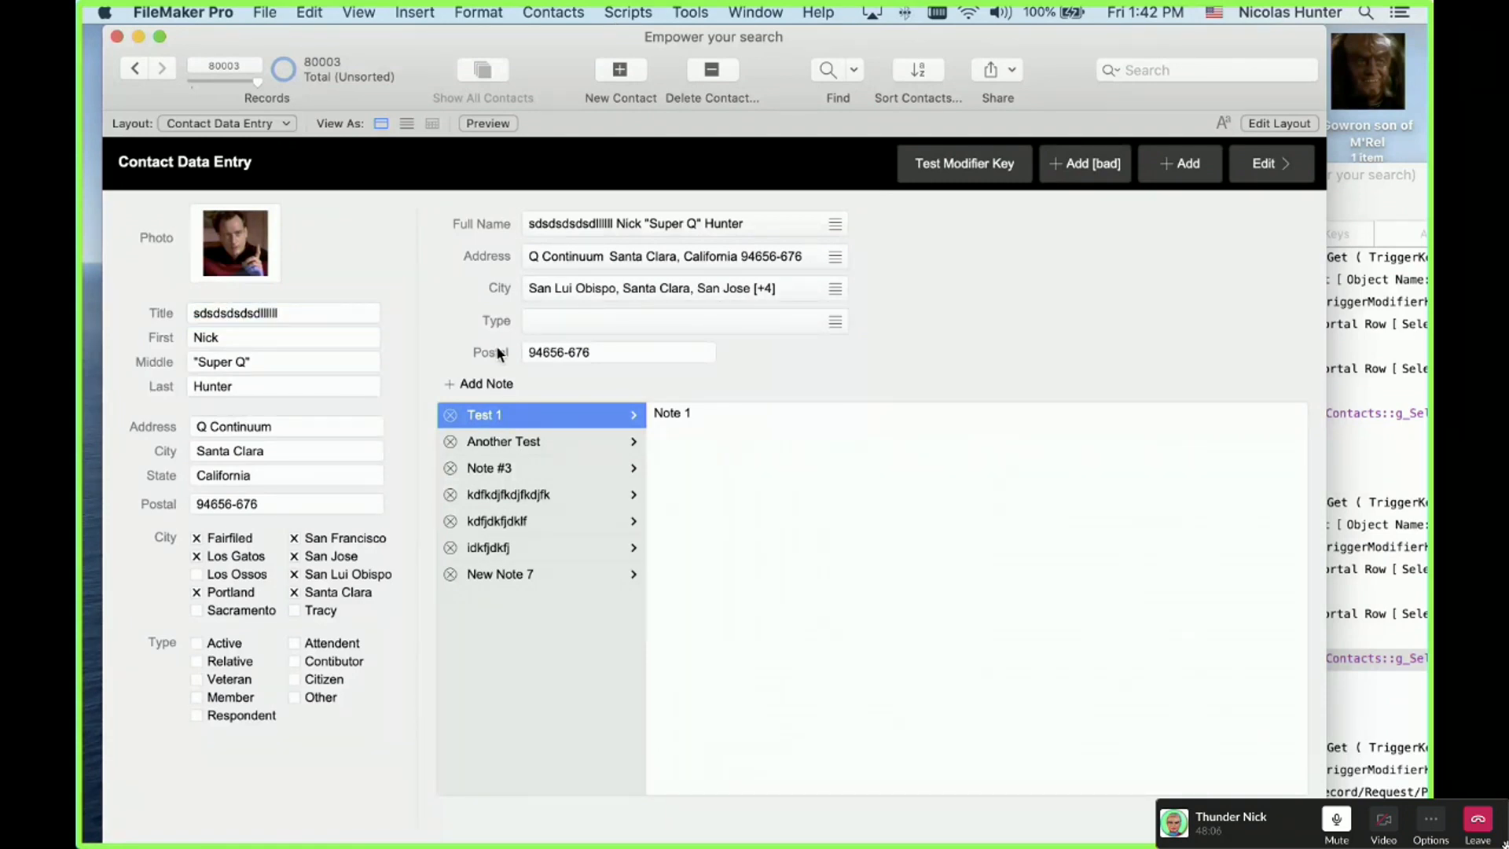
key("Tab")
left_click_drag(785, 34, 770, 35)
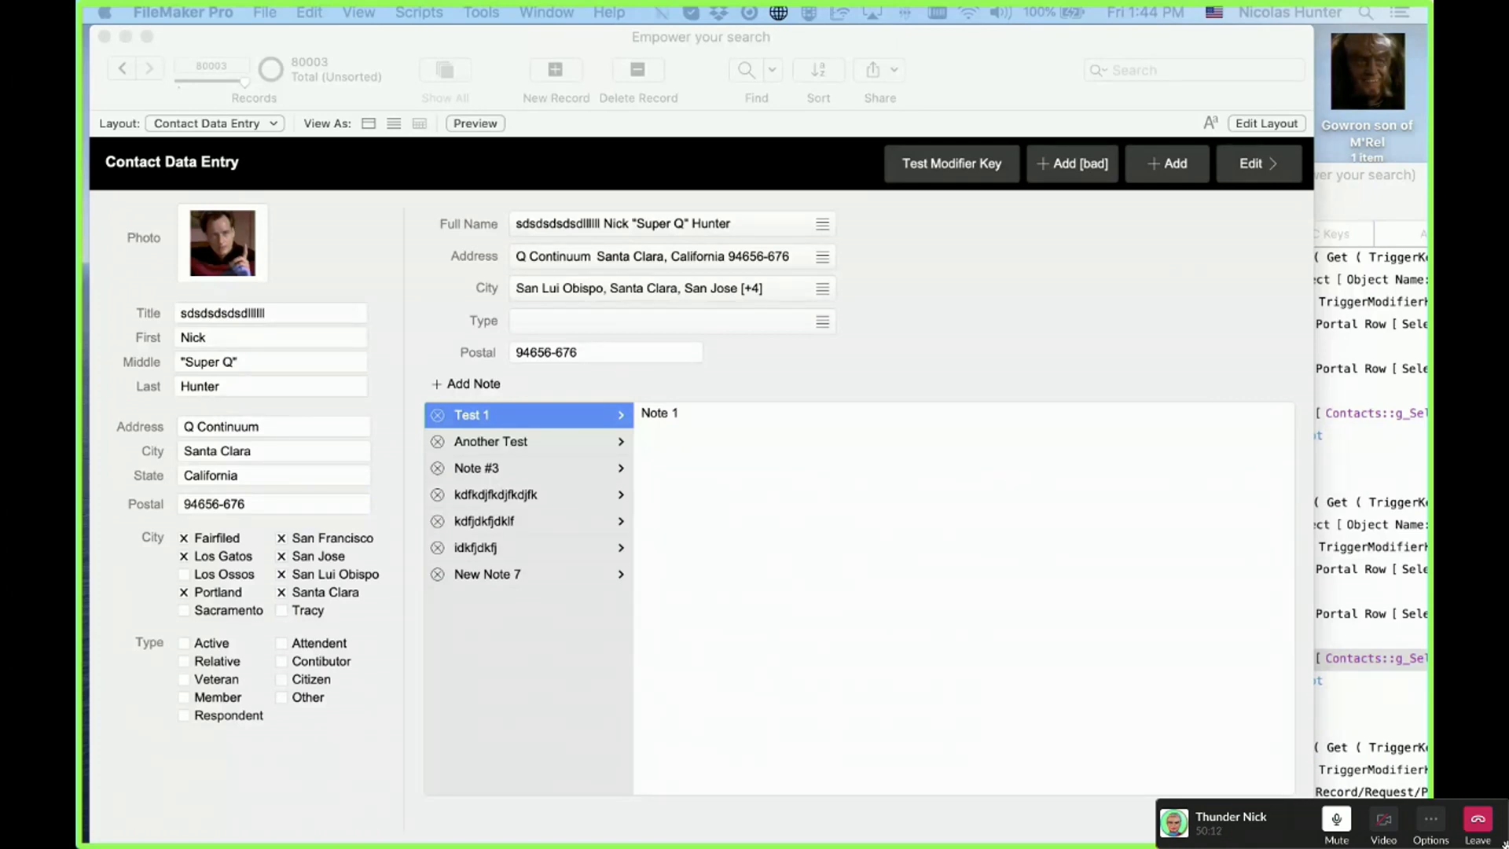
Step: Rename the fourth note to 'Notes' and select the renamed entry
left_click(886, 369)
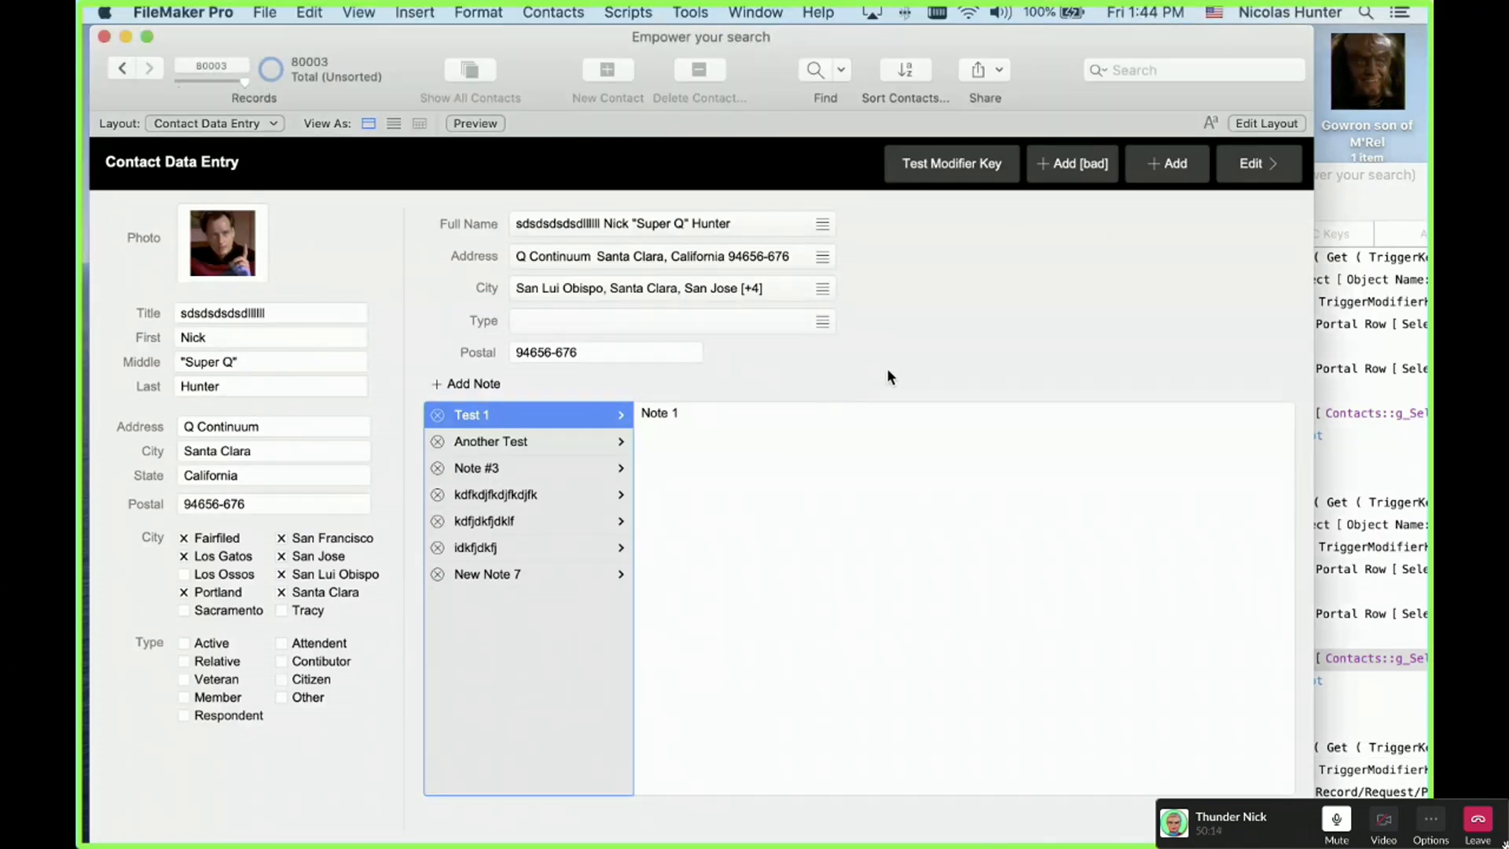
key("Down")
key("Down")
key("Down")
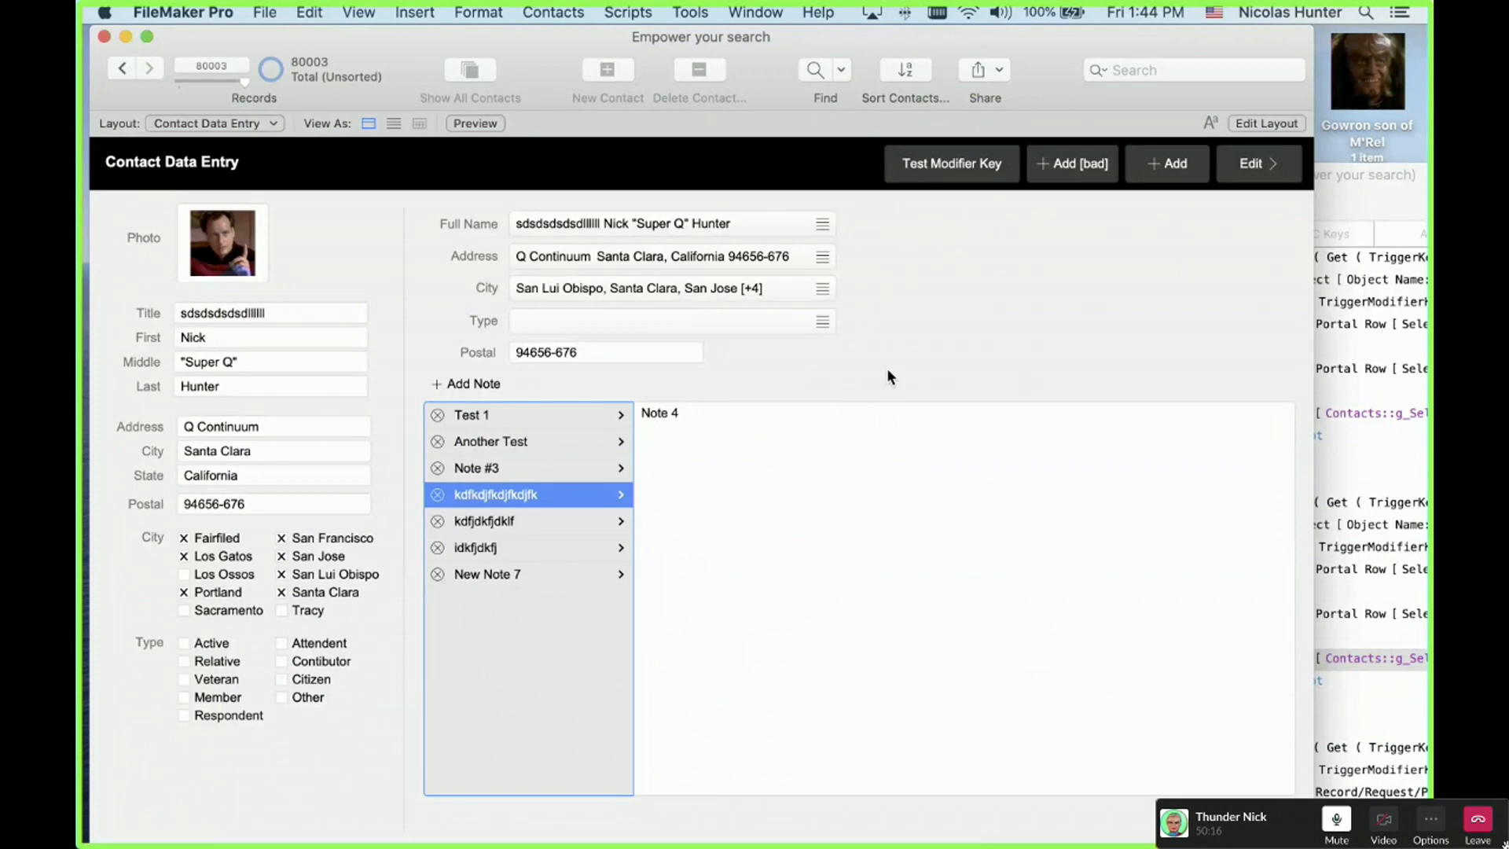
key("Return")
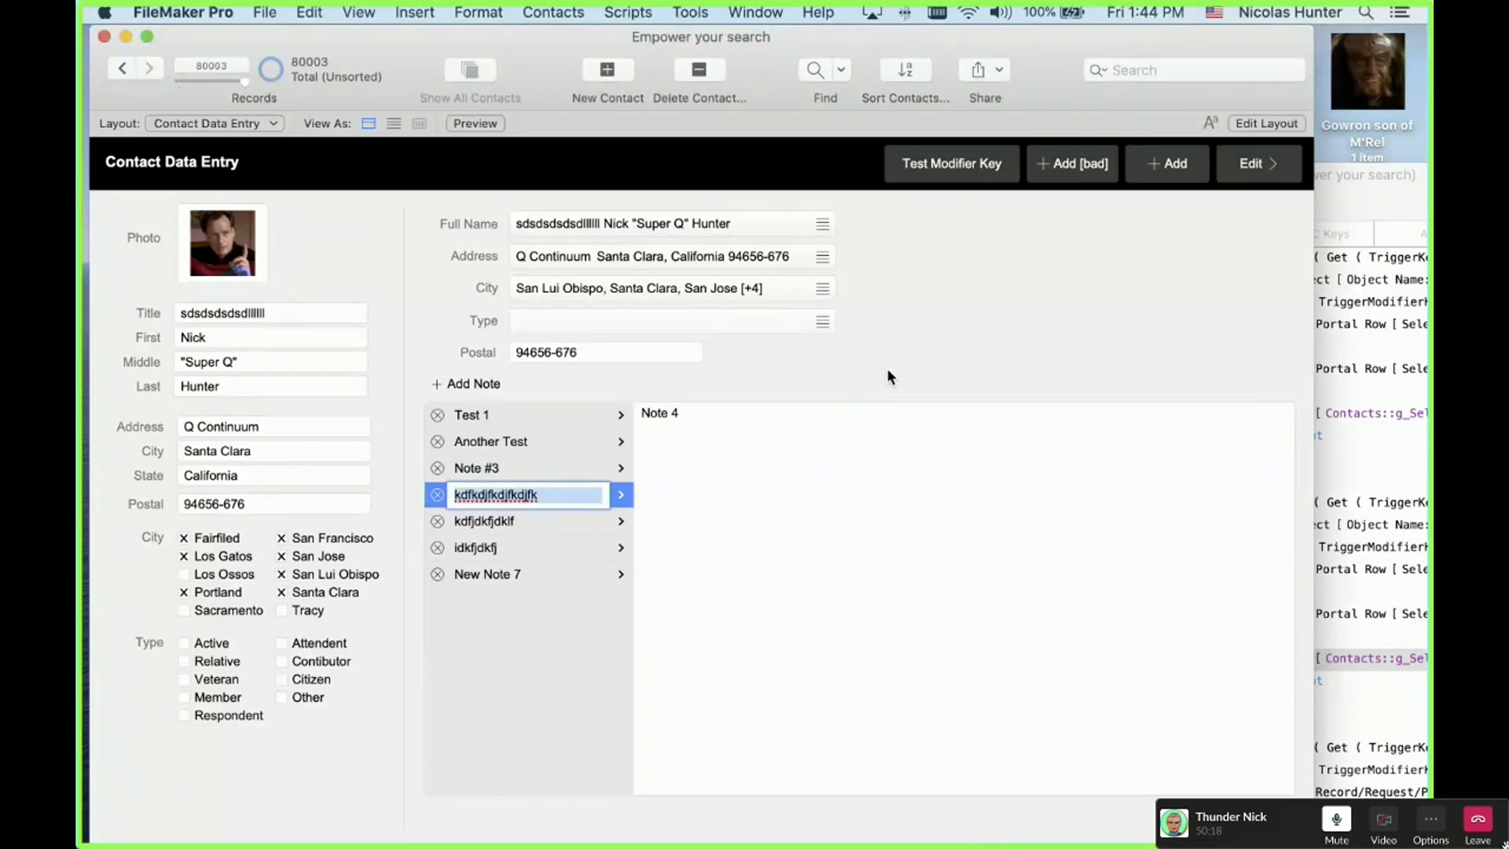
type("Notes")
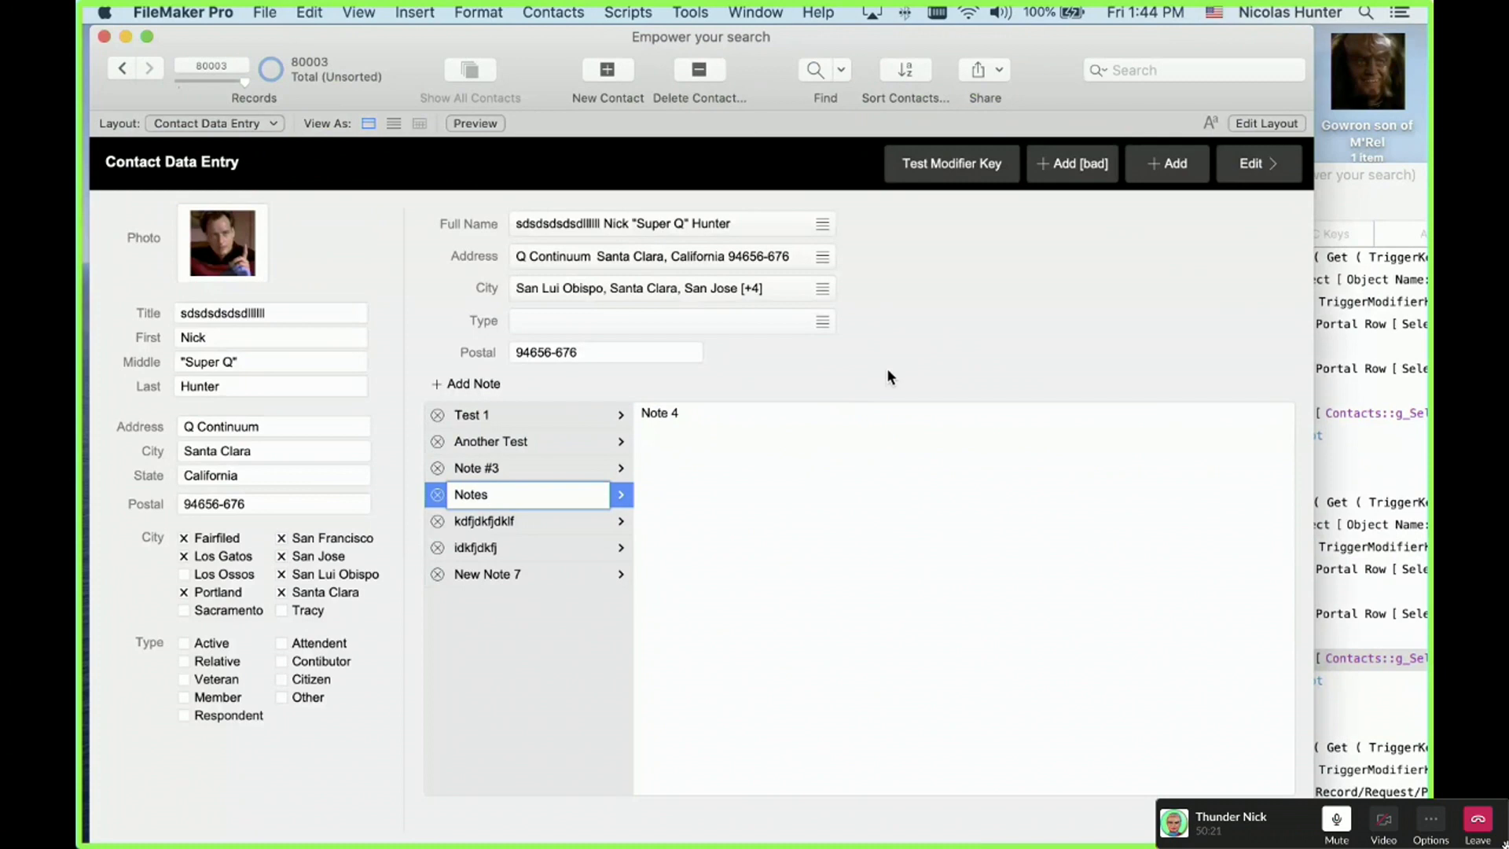
key("Tab")
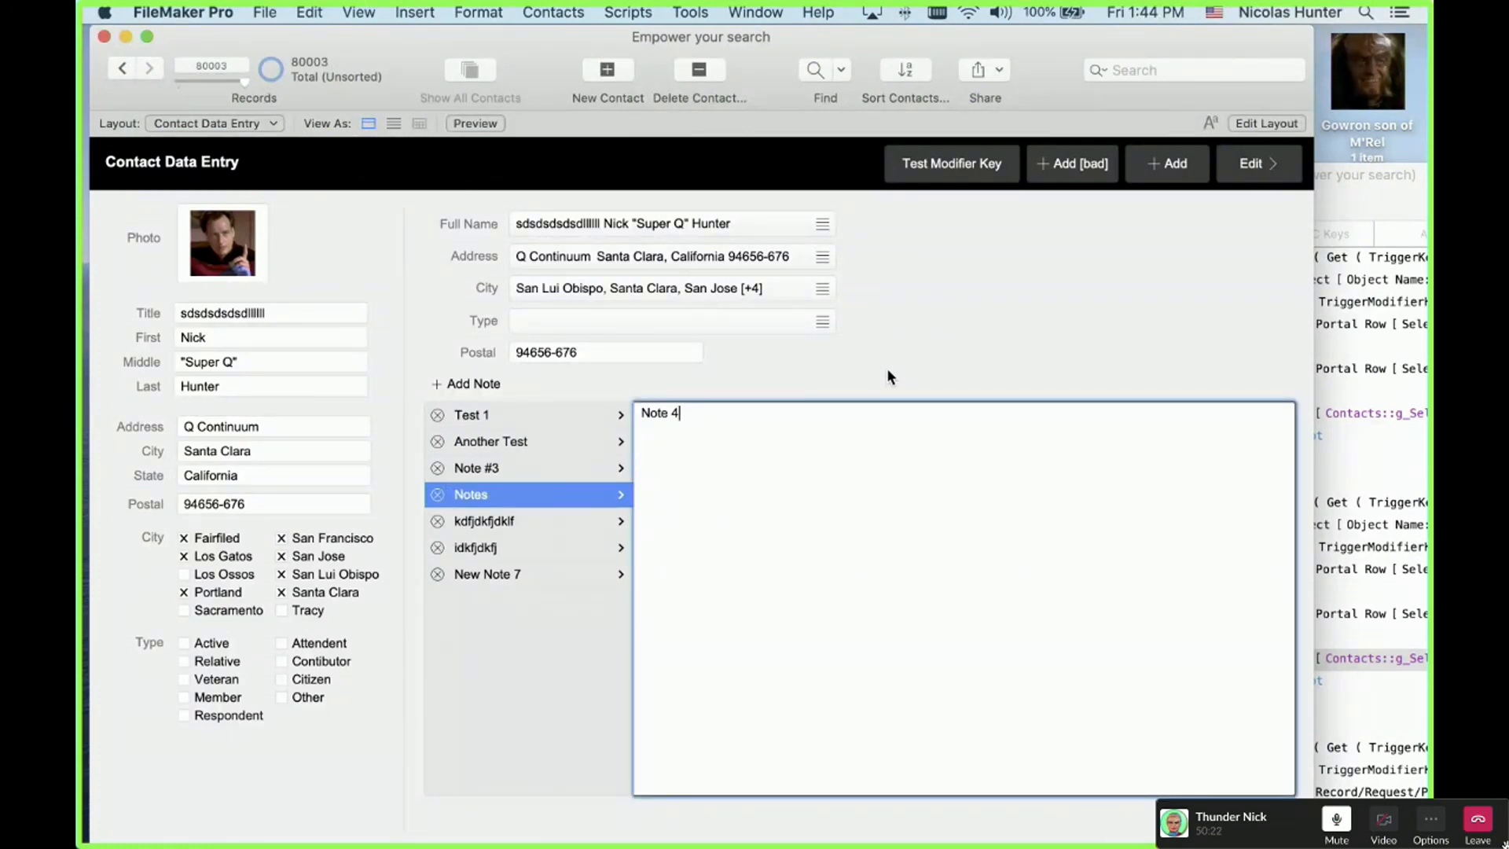
left_click(516, 520)
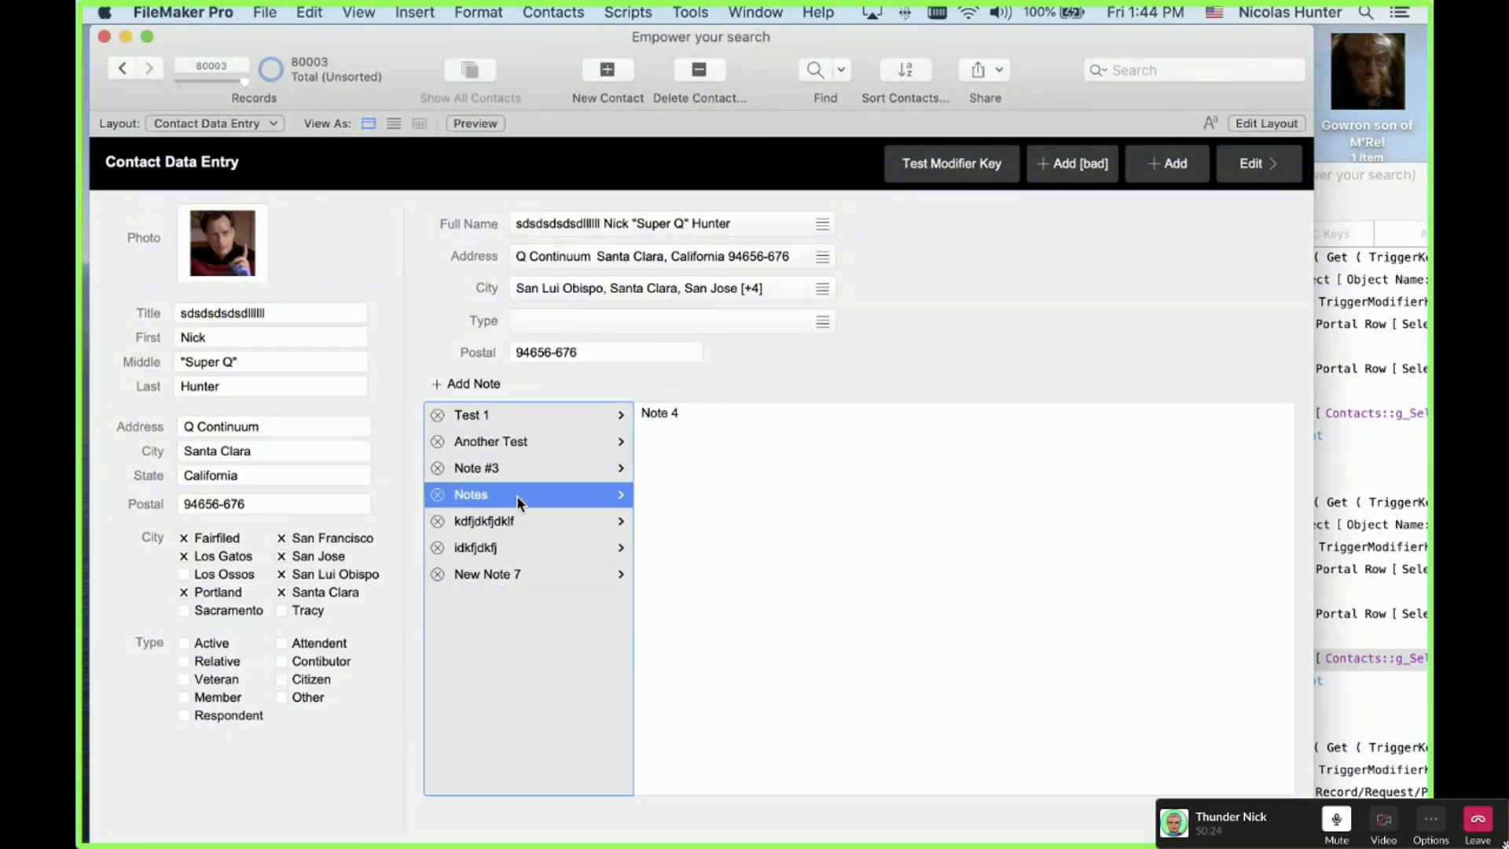
left_click(514, 498)
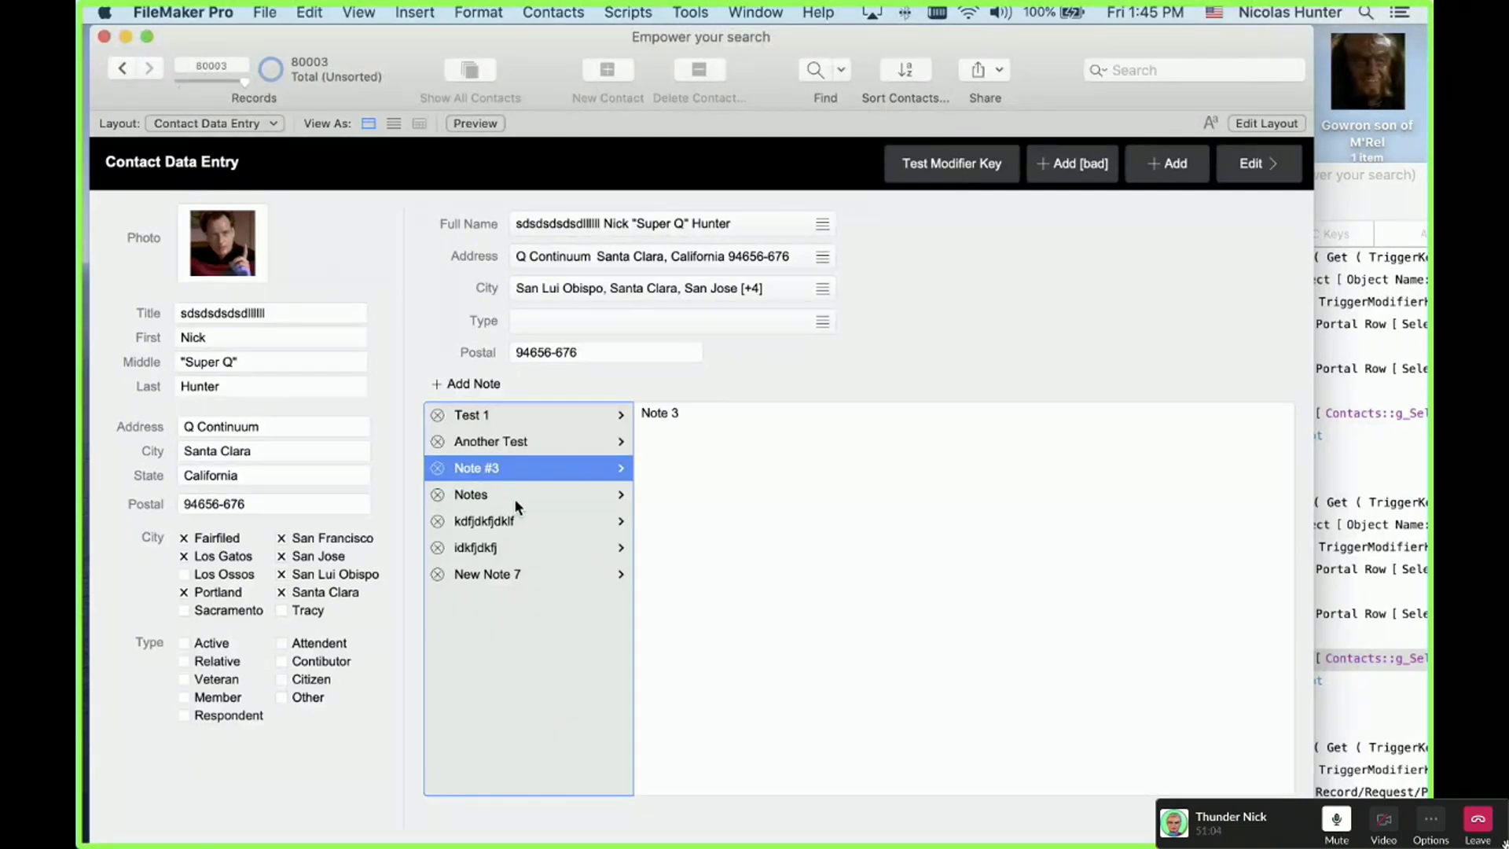
Step: Open the Contacts menu in the menu bar, nudging the window slightly along the way
left_click(528, 11)
left_click(550, 11)
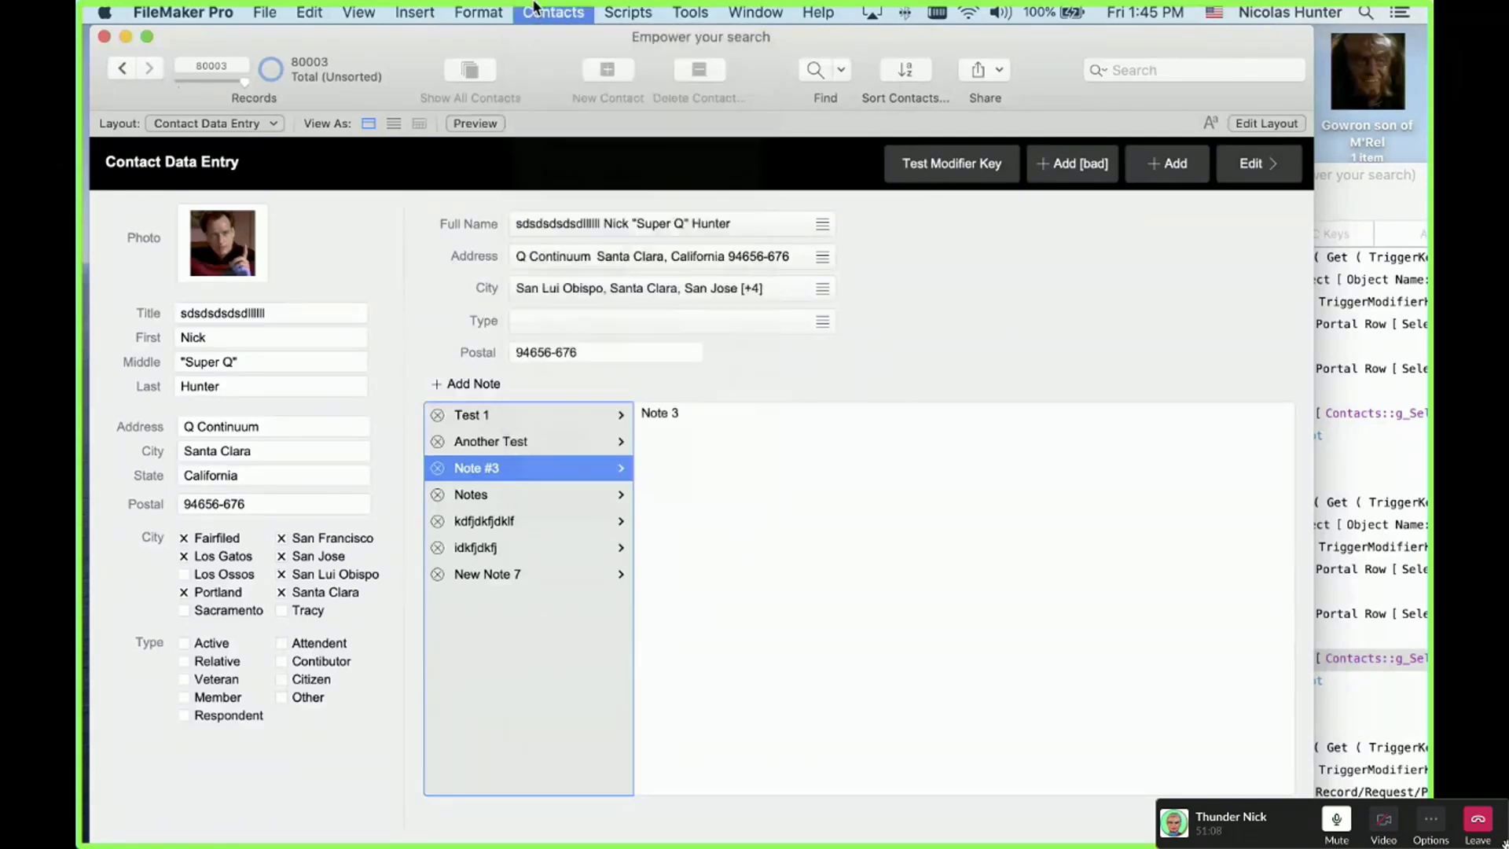
left_click(564, 11)
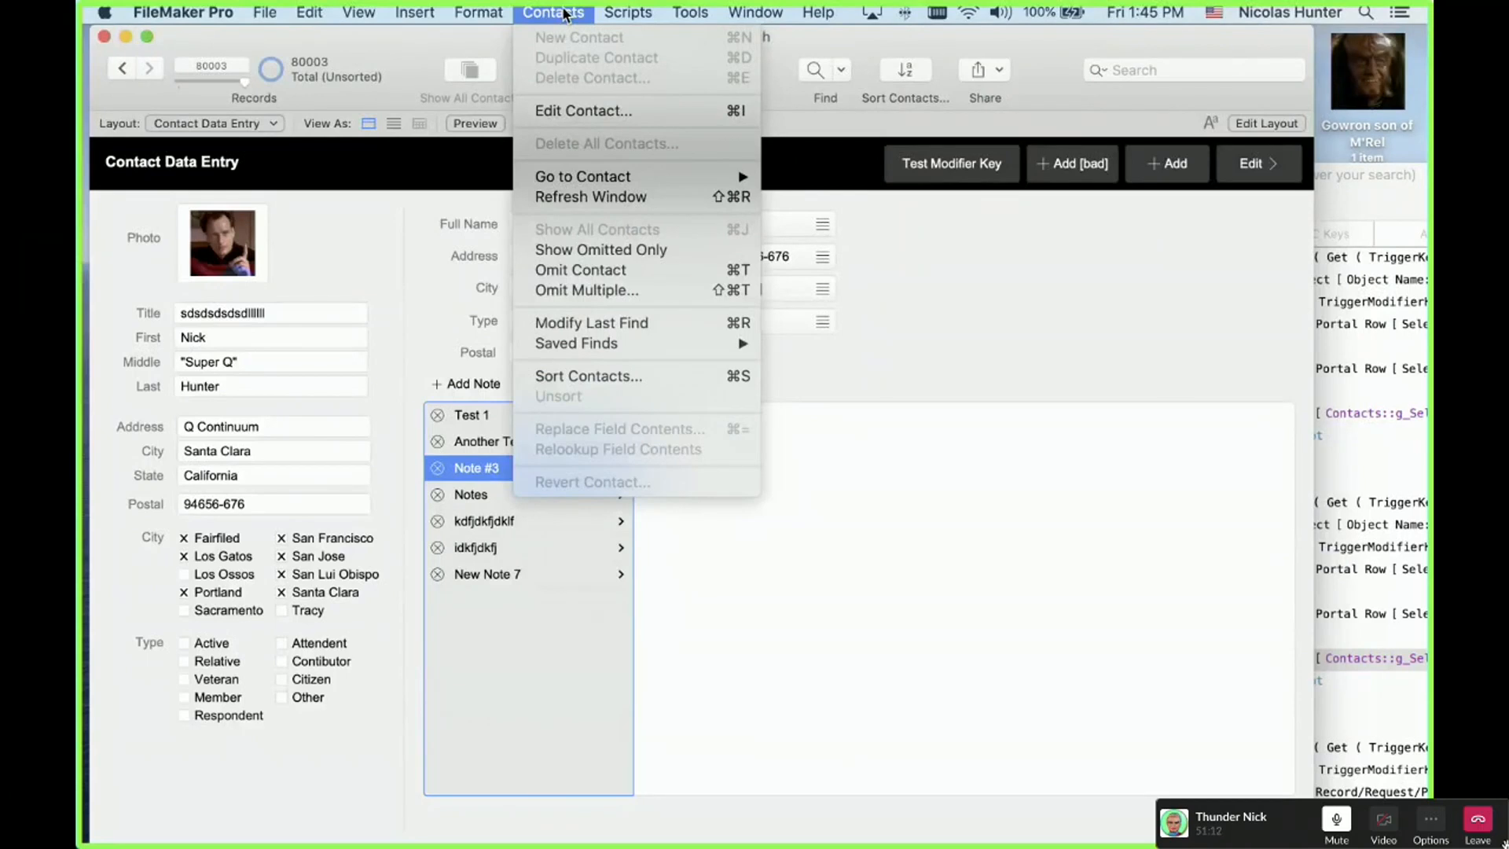
left_click(564, 11)
left_click(564, 11)
left_click(564, 11)
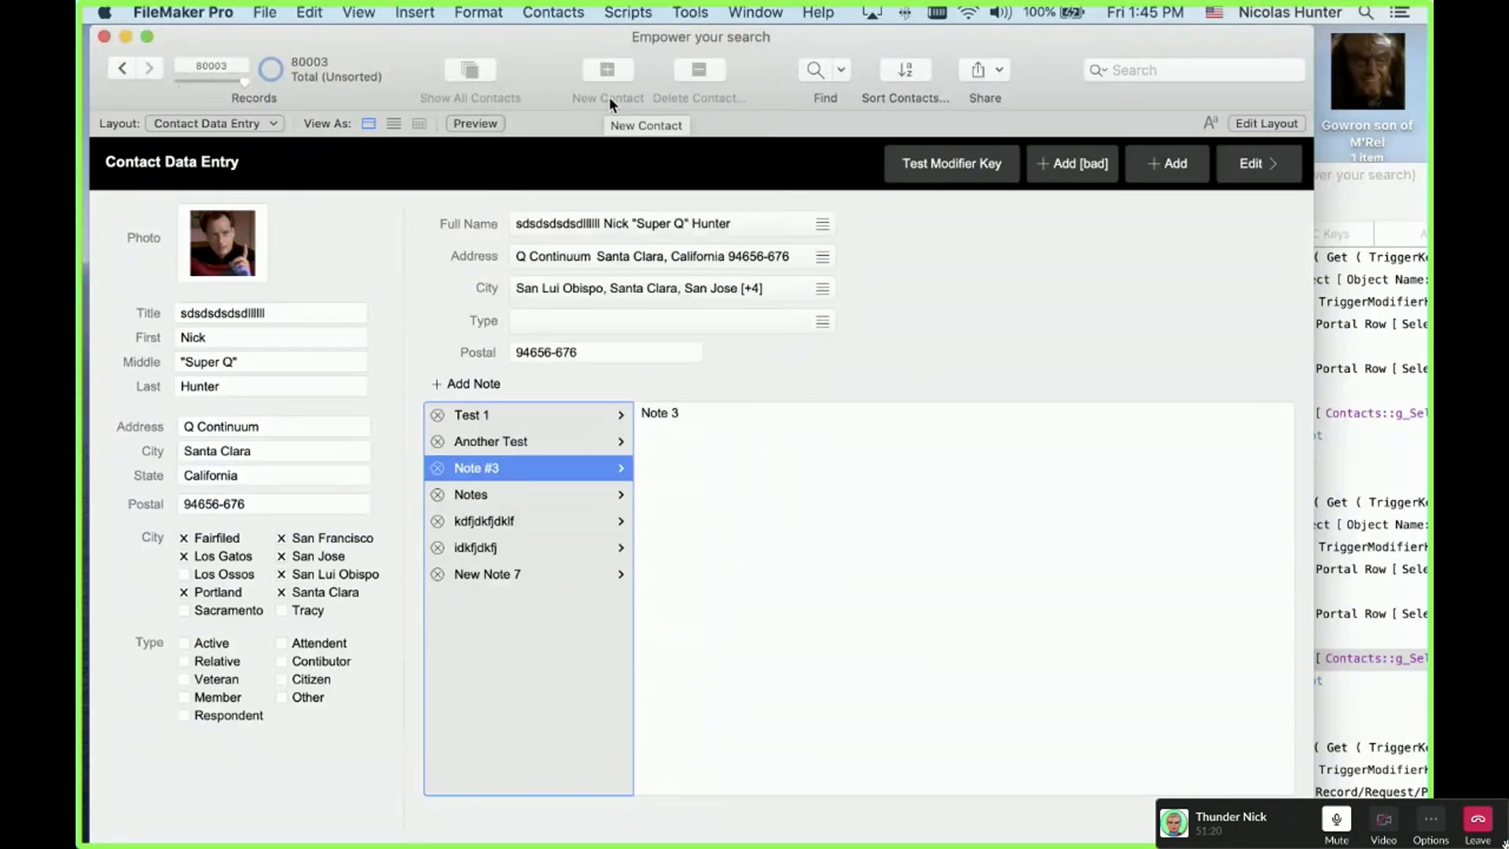
left_click_drag(629, 36, 631, 38)
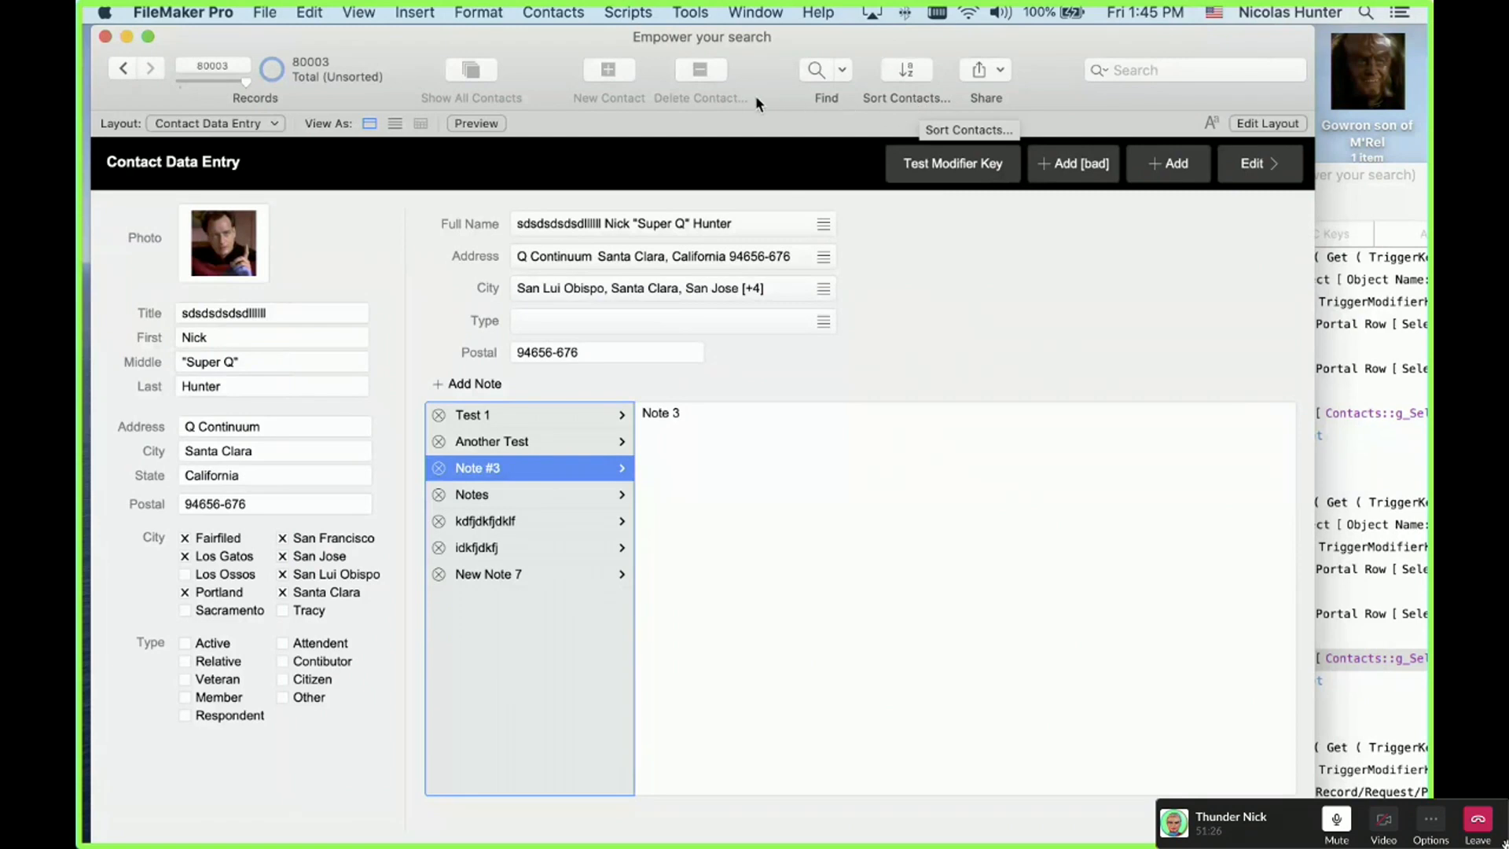
left_click(572, 11)
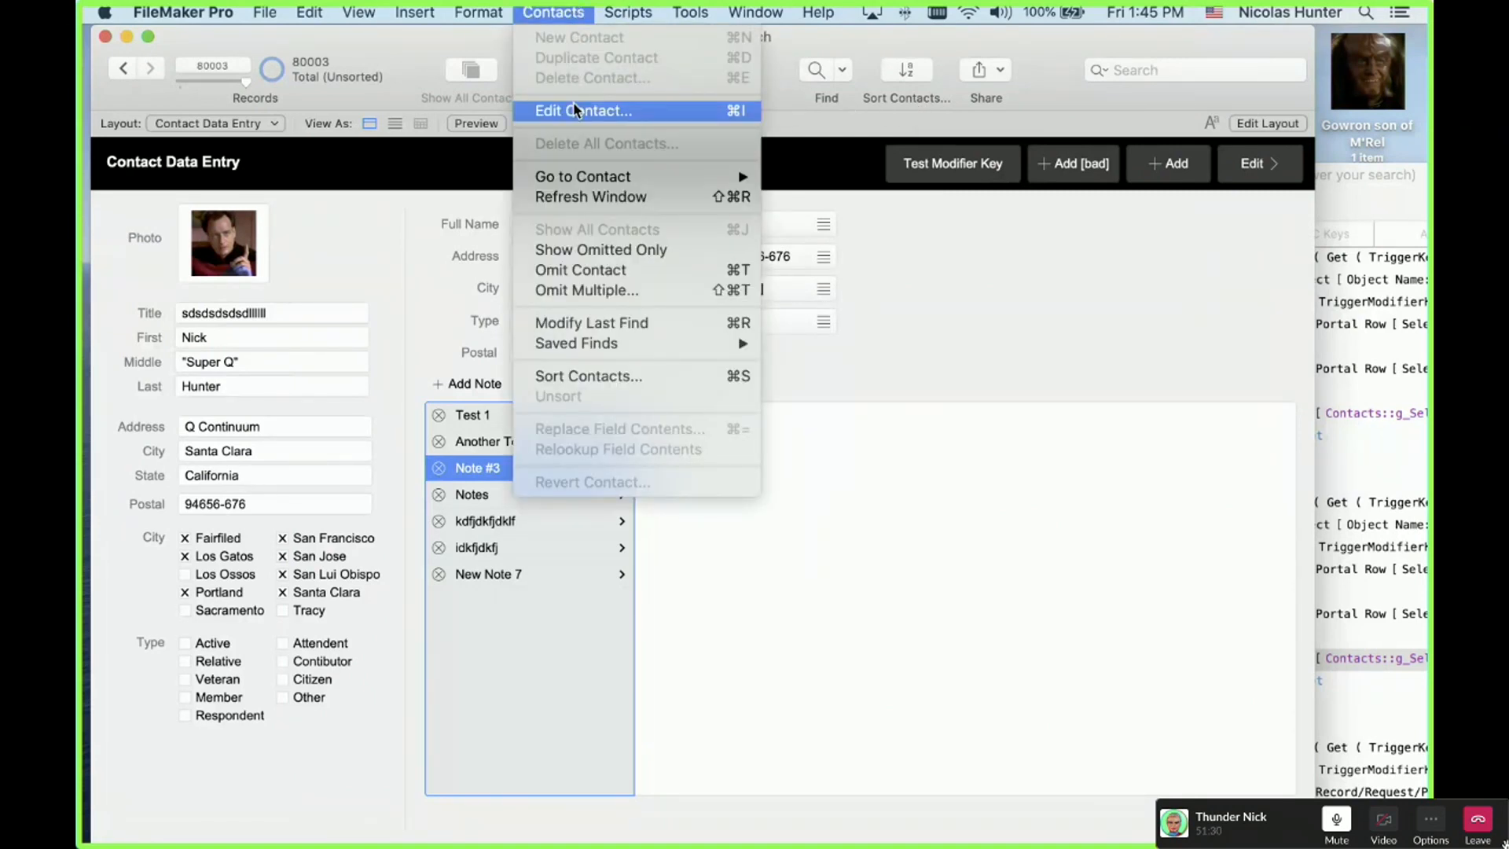
left_click(555, 10)
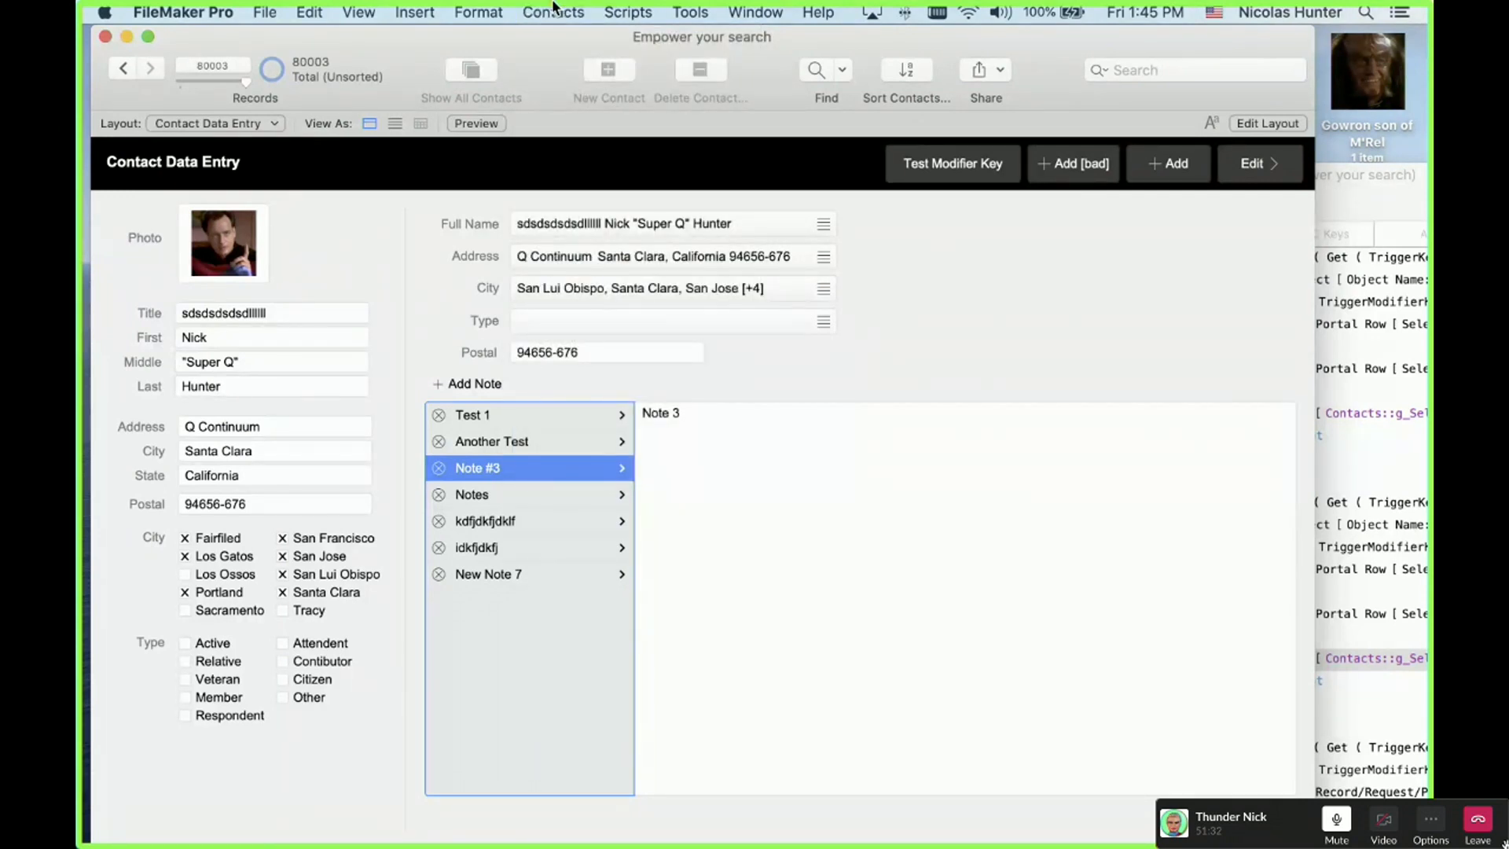
left_click(555, 9)
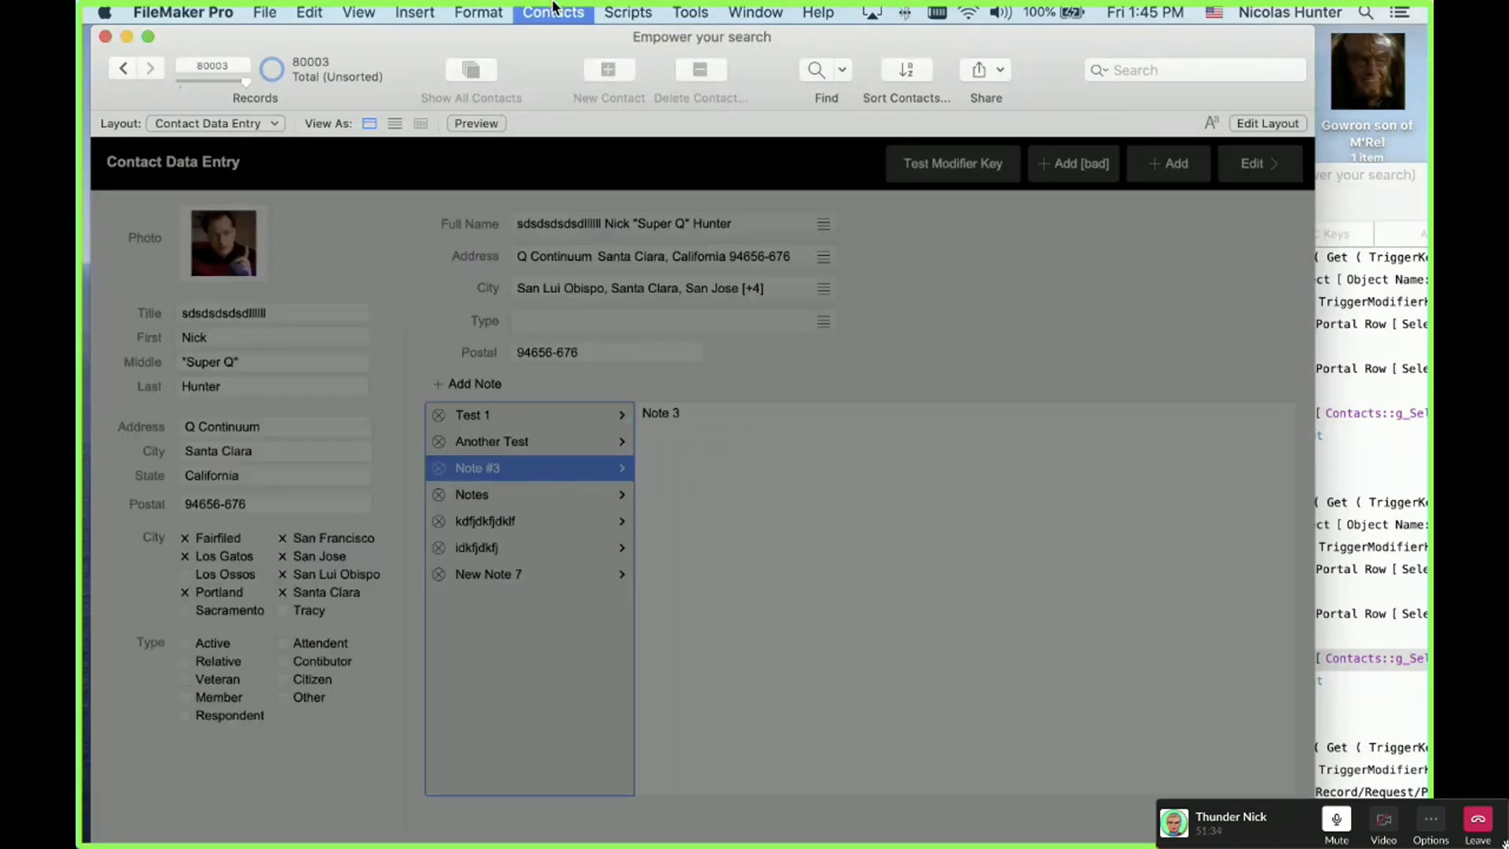
left_click(555, 9)
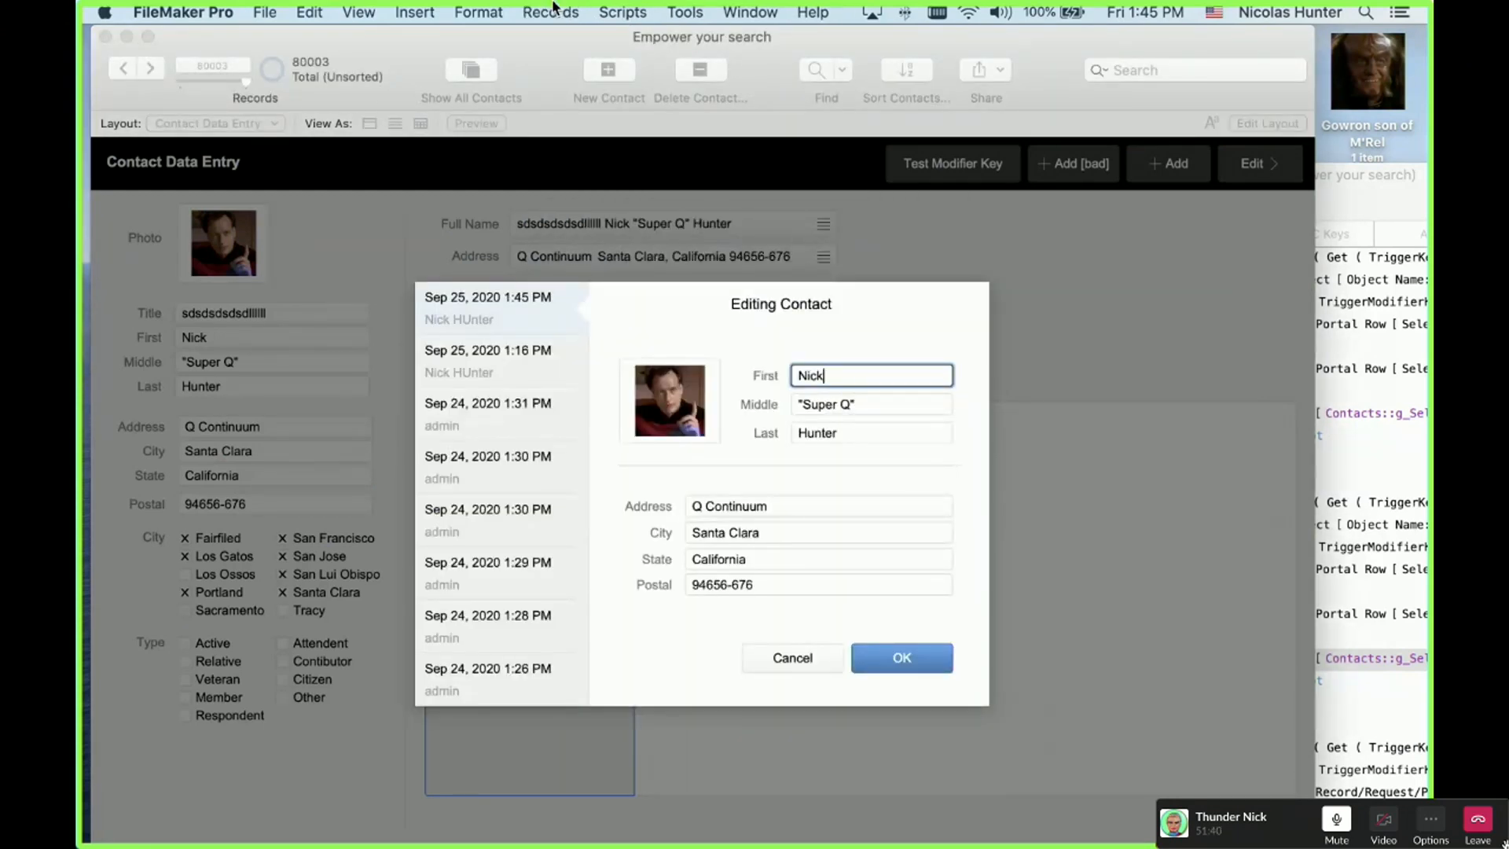
key("Escape")
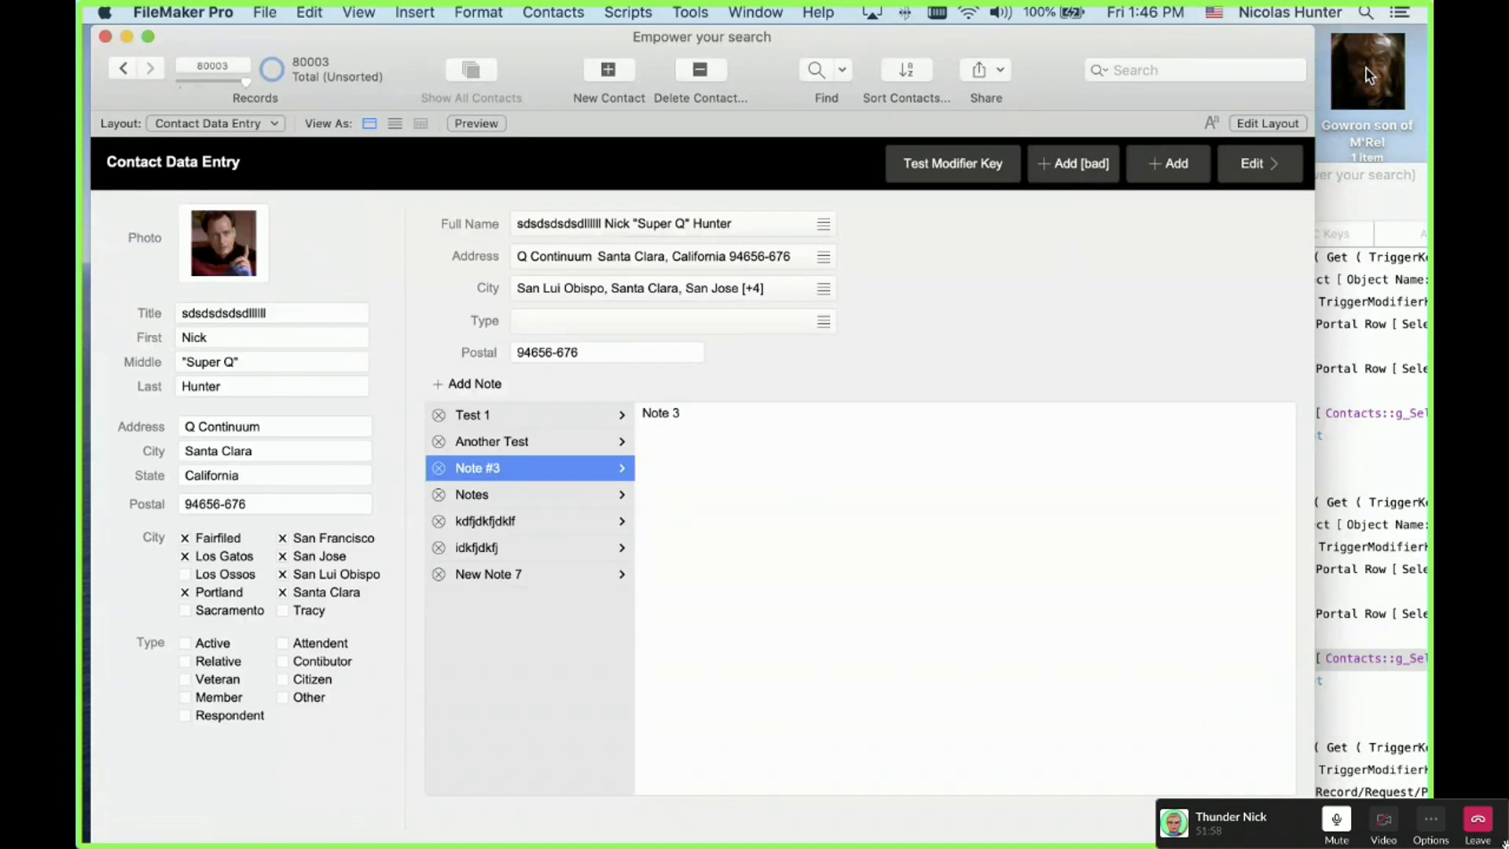
Step: Switch to the Contact List, arrow through a few rows, and open a contact in data entry
key("super+l")
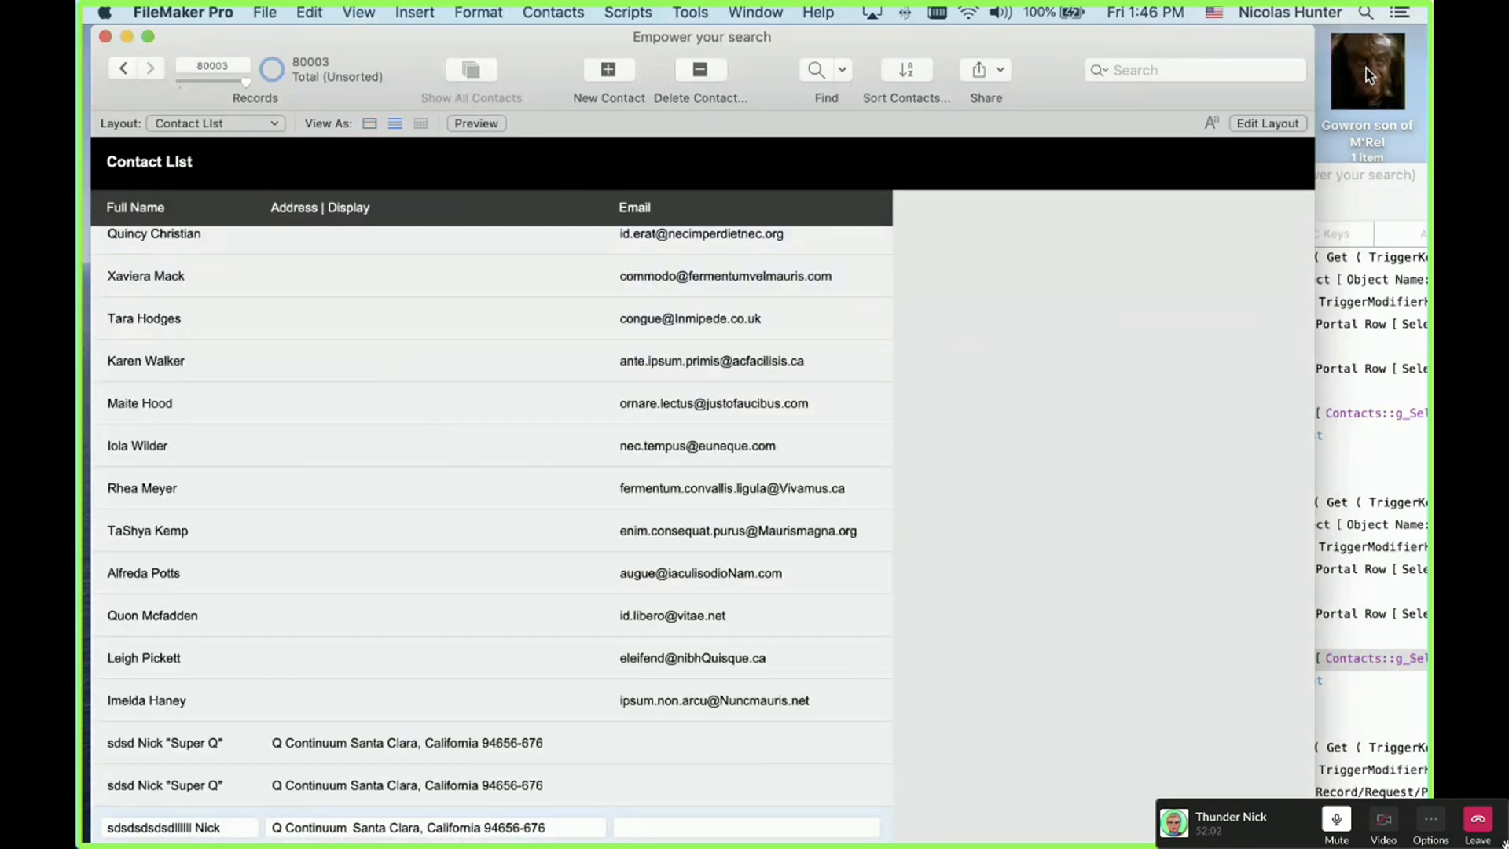
key("Up")
key("Up")
key("Up")
key("Up")
key("Up")
key("Up")
key("Up")
key("Up")
key("Up")
key("Up")
key("Up")
key("Down")
key("Down")
key("Down")
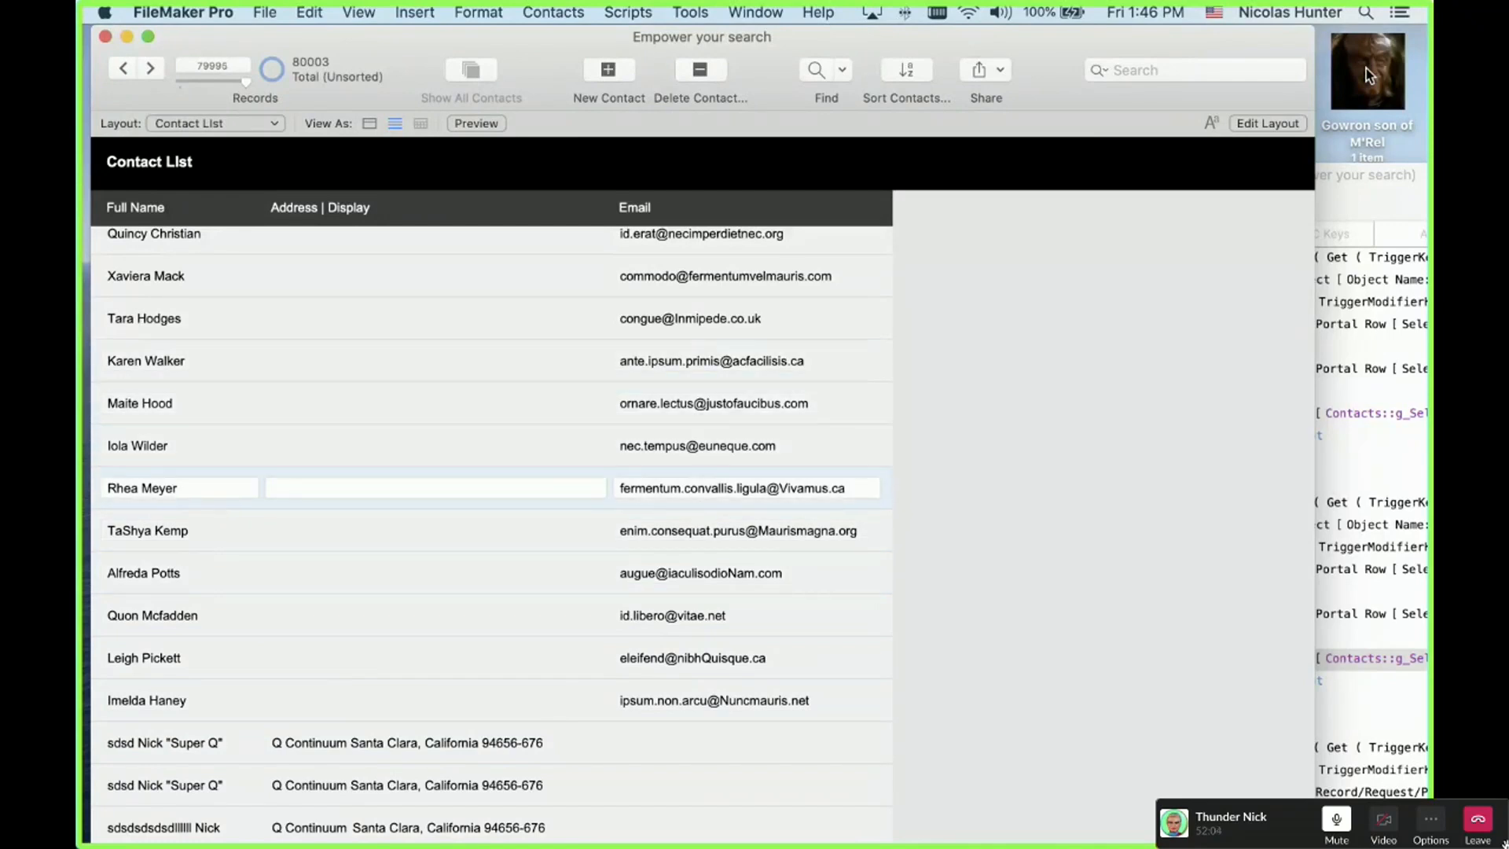
key("Down")
key("Down")
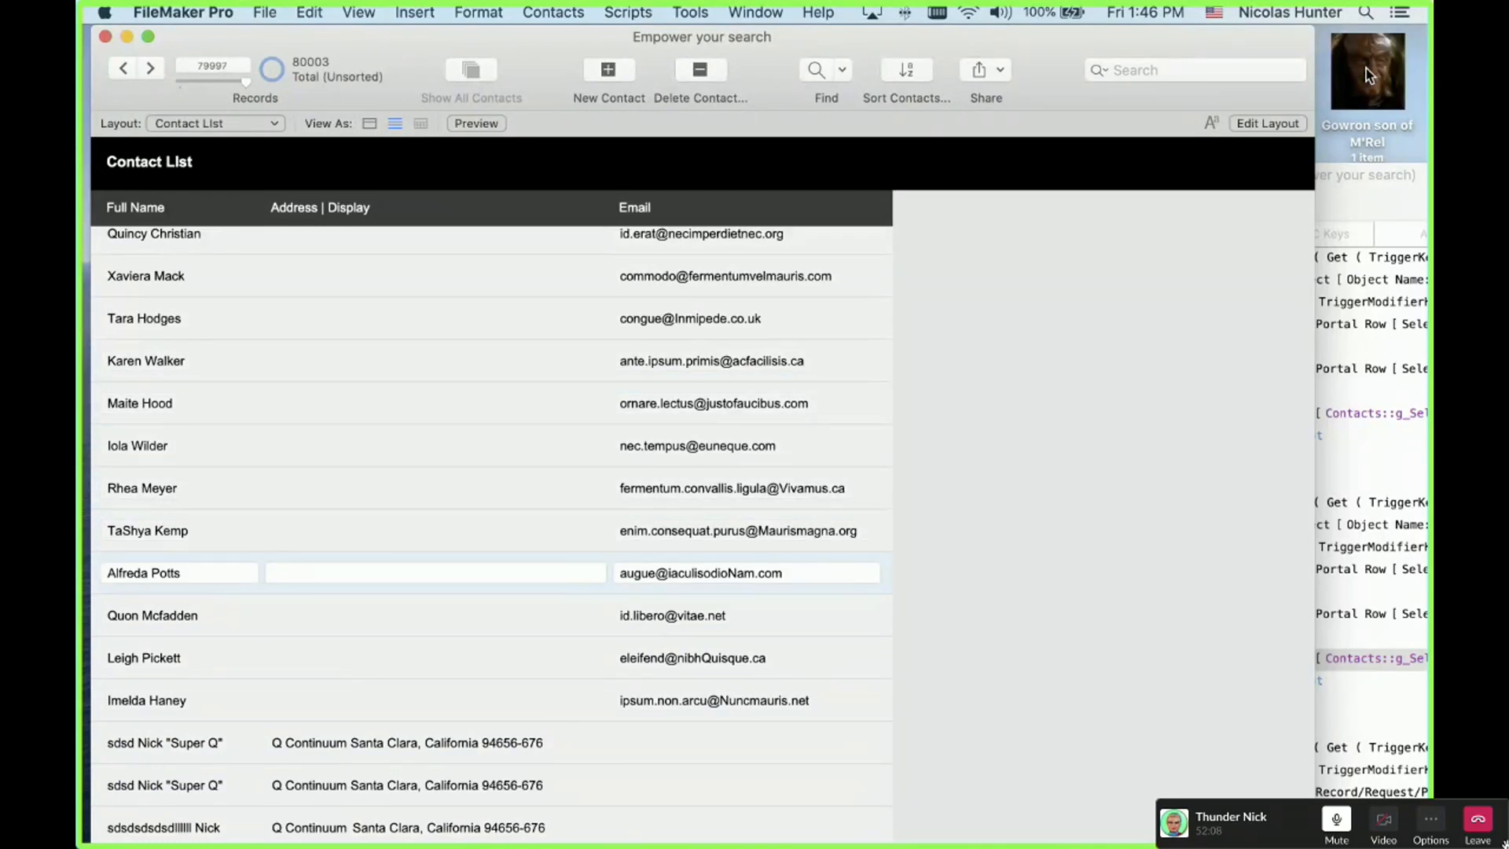
key("Return")
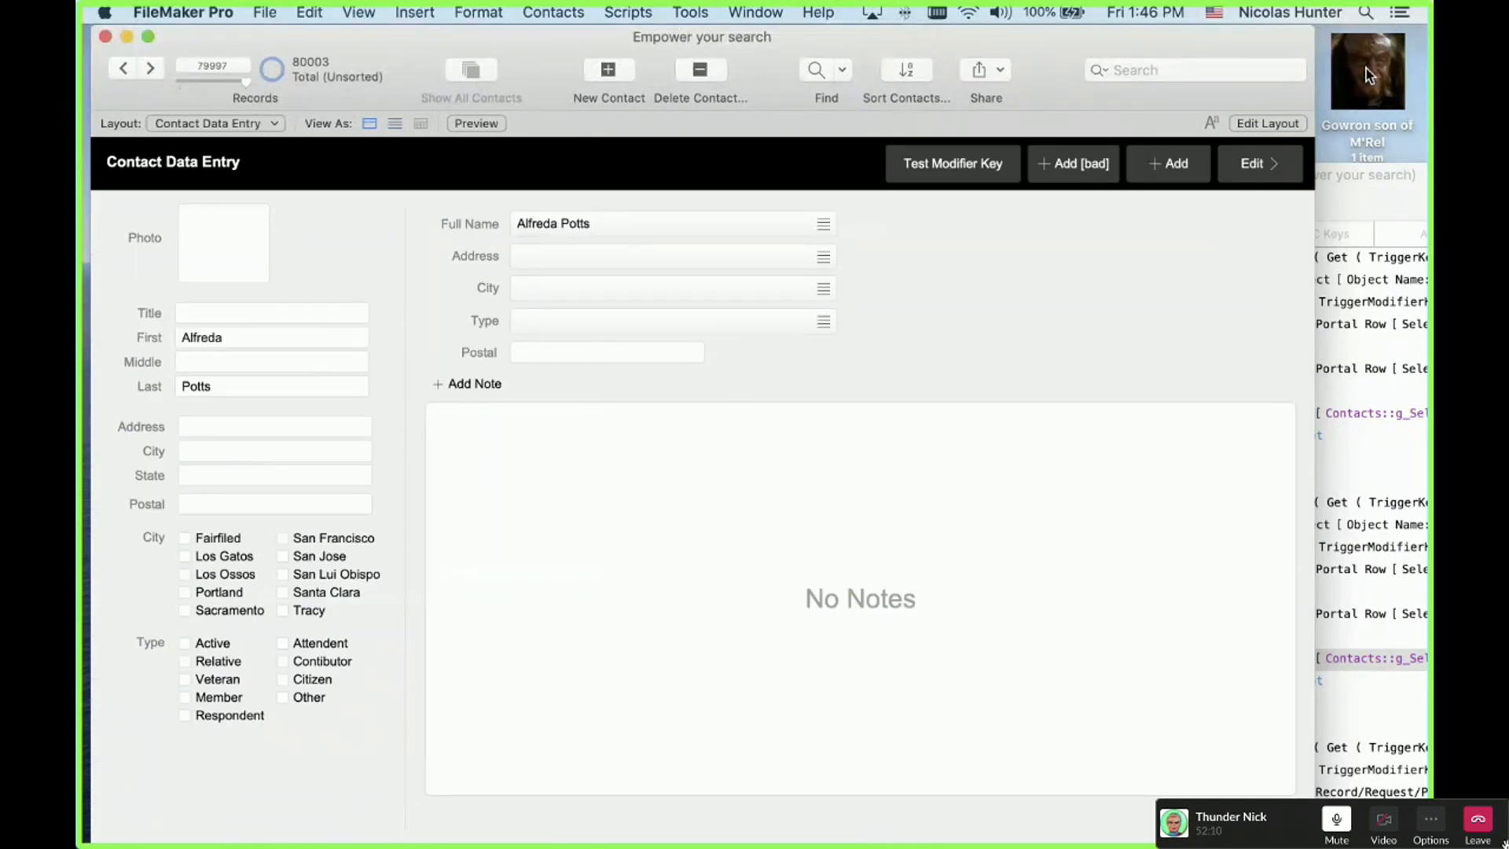
Step: Step back to the previous contact and return to the Contact List at record 79990
key("Up")
key("Up")
key("Up")
key("Up")
key("Up")
key("Up")
key("Up")
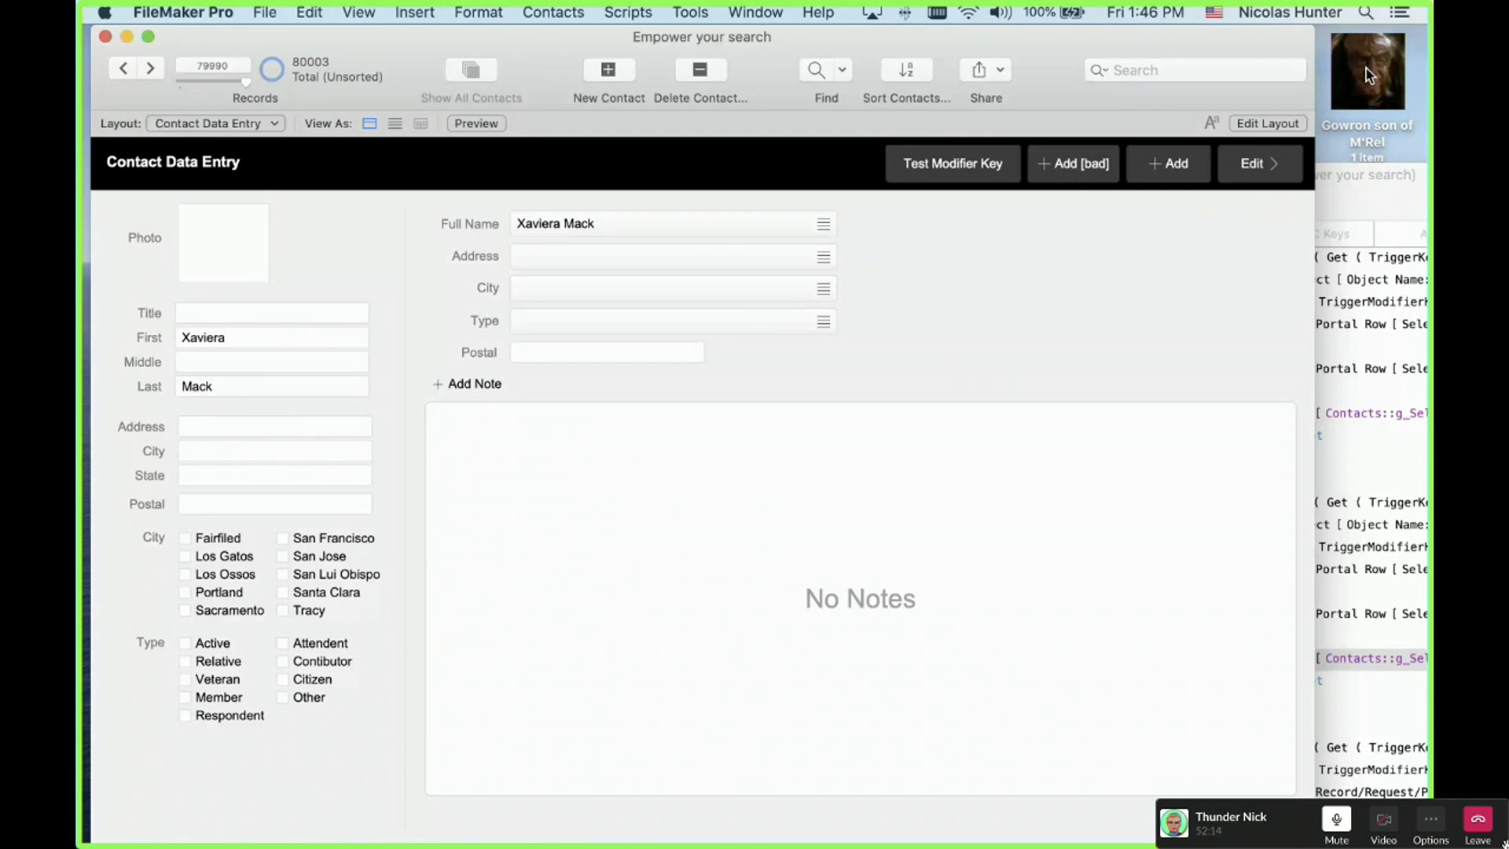
key("super+l")
key("Tab")
key("Tab")
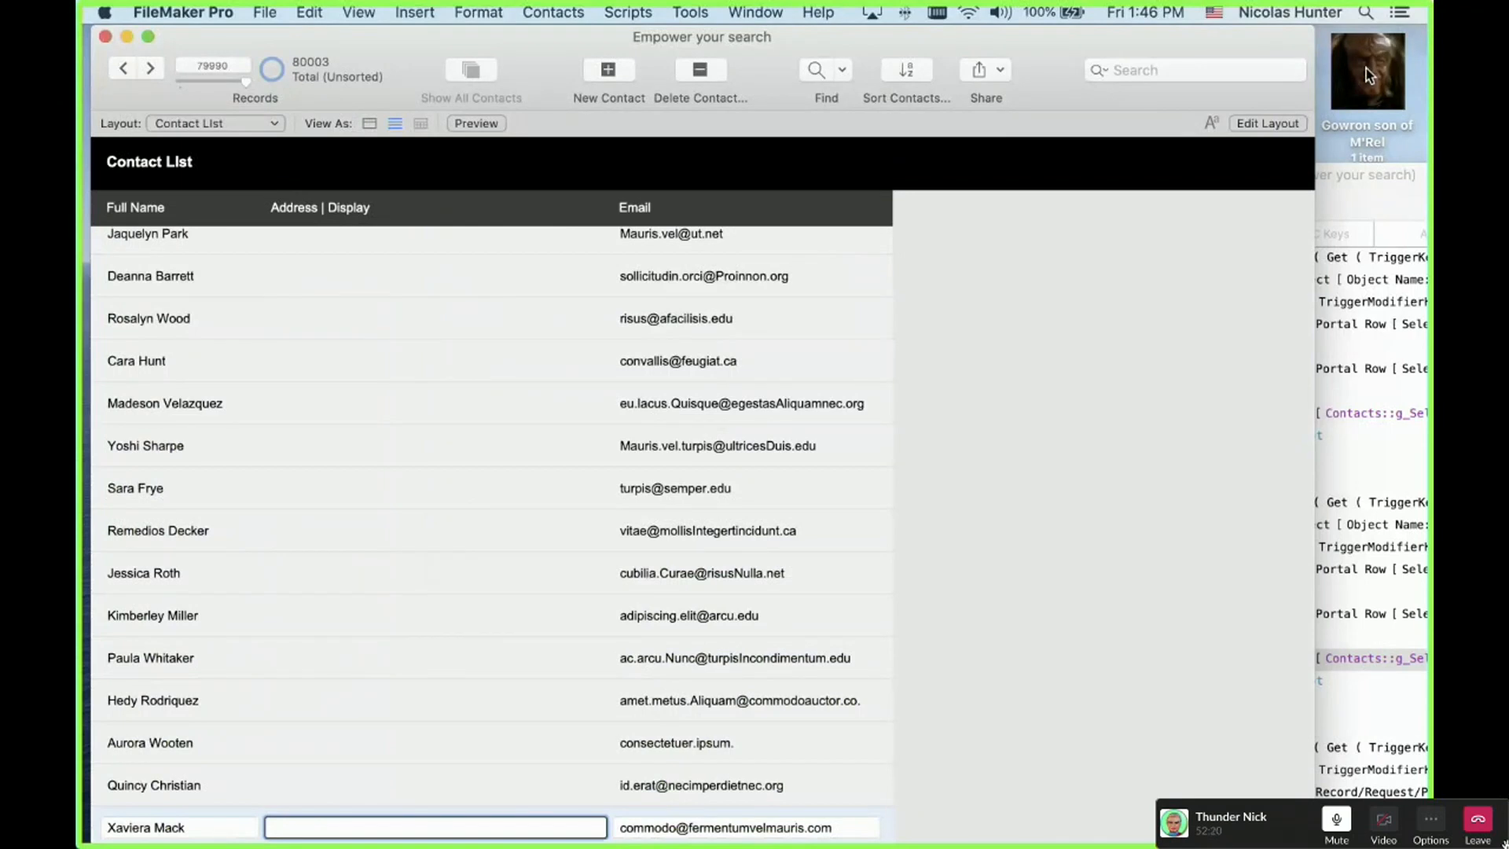
Step: Quick-find 'Fer' to narrow the contacts to 1015 of 80003 records and step through the matches
left_click(1218, 78)
type("Fer")
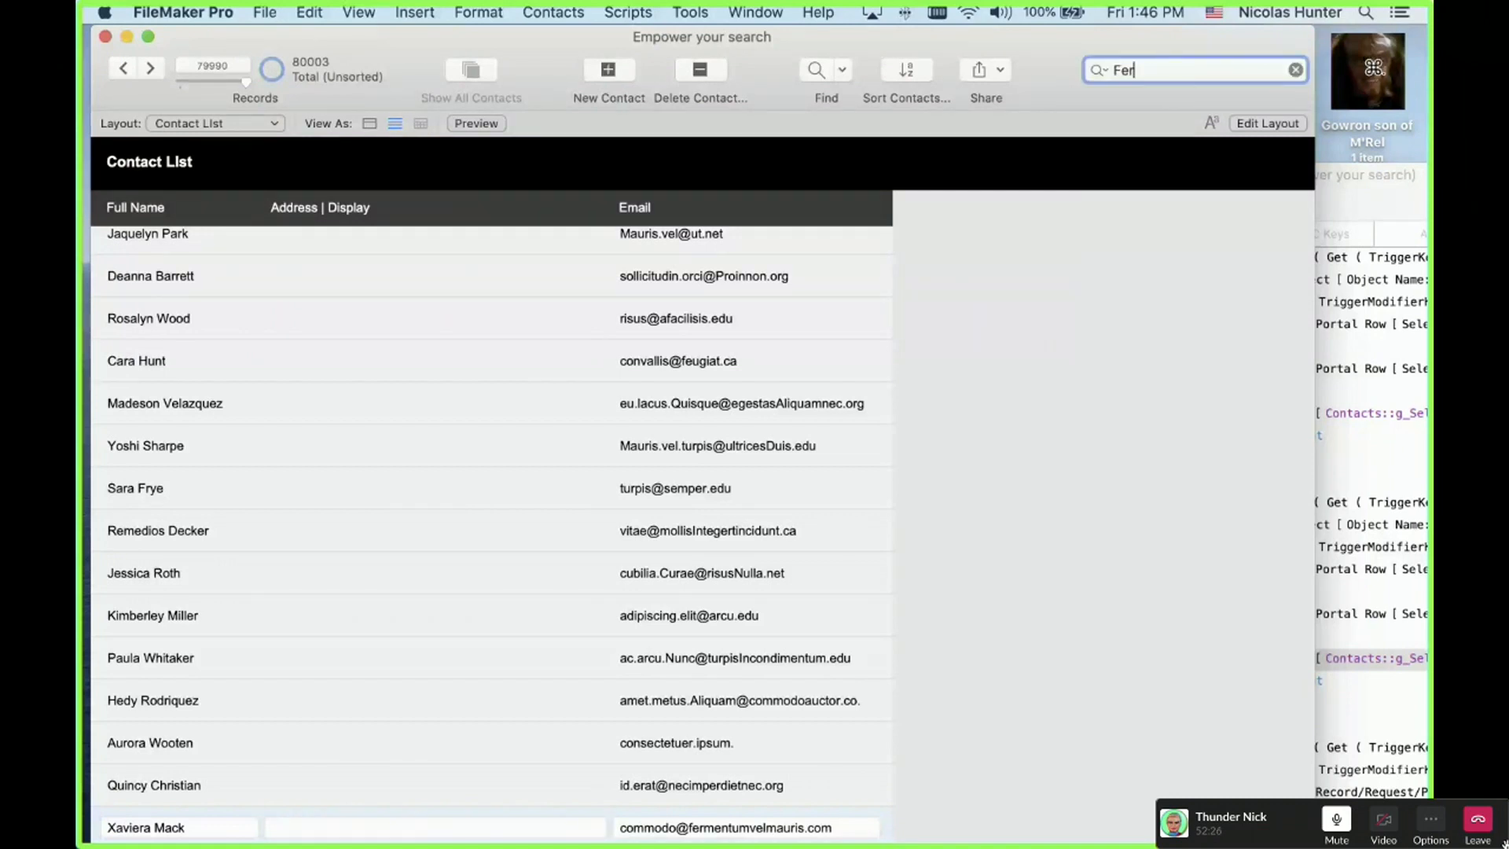
key("Return")
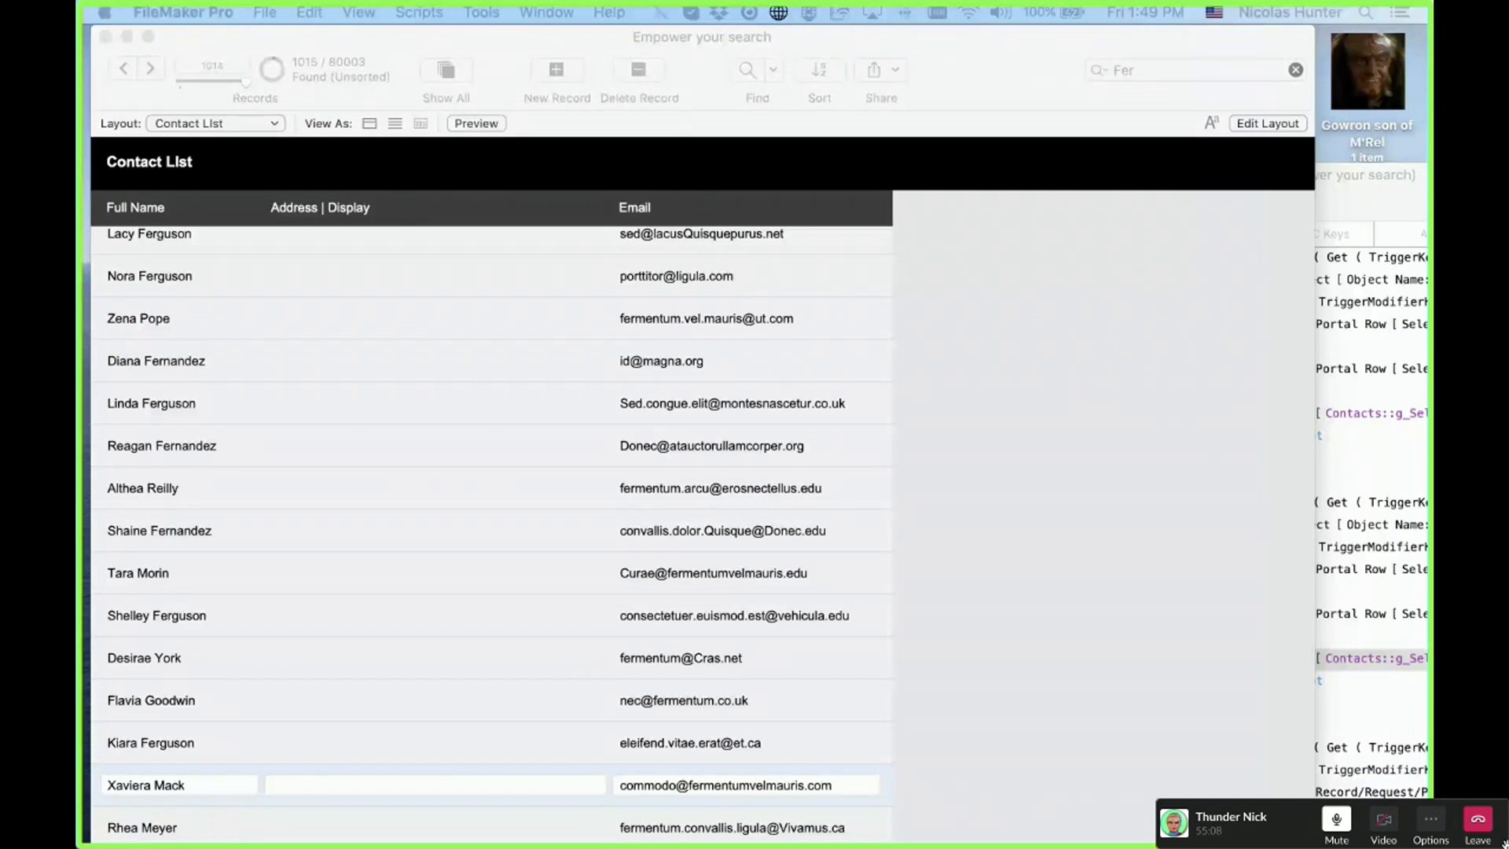
left_click(1007, 278)
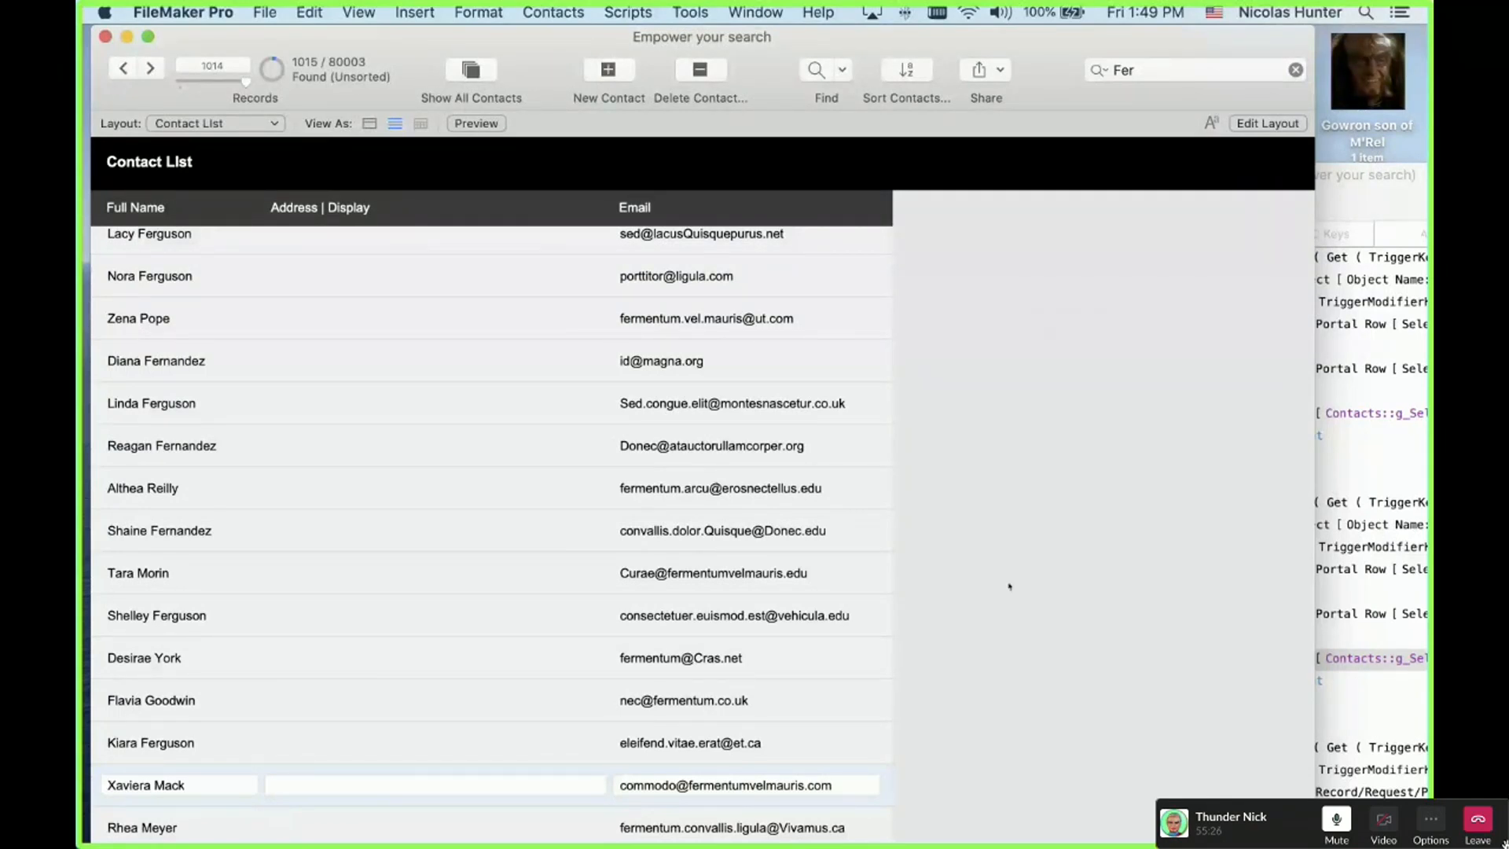
key("Up")
key("Up")
key("Up")
key("Up")
key("Up")
key("Up")
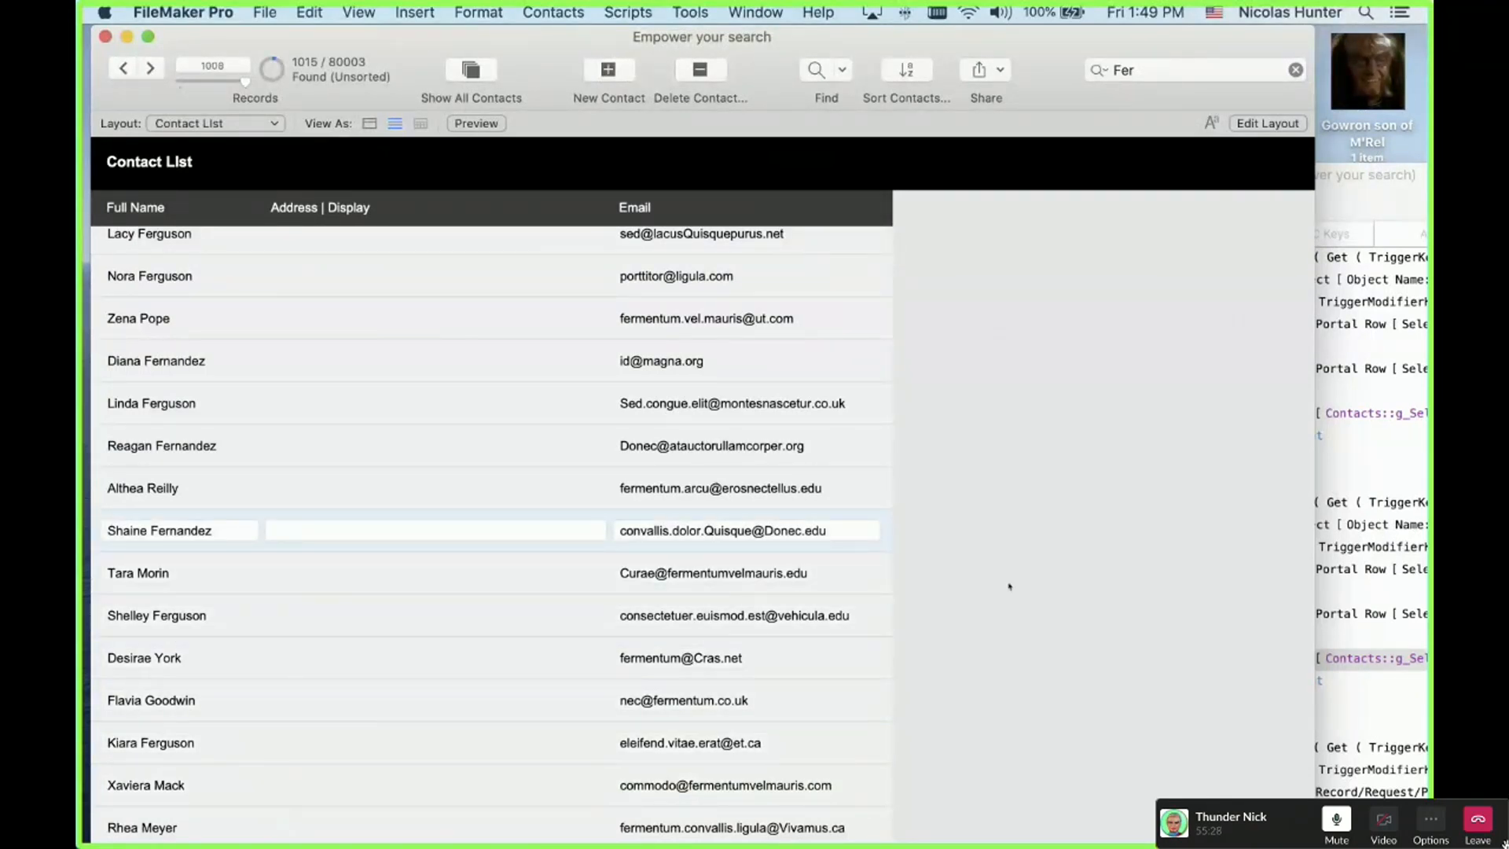
key("Down")
key("Down")
key("Down")
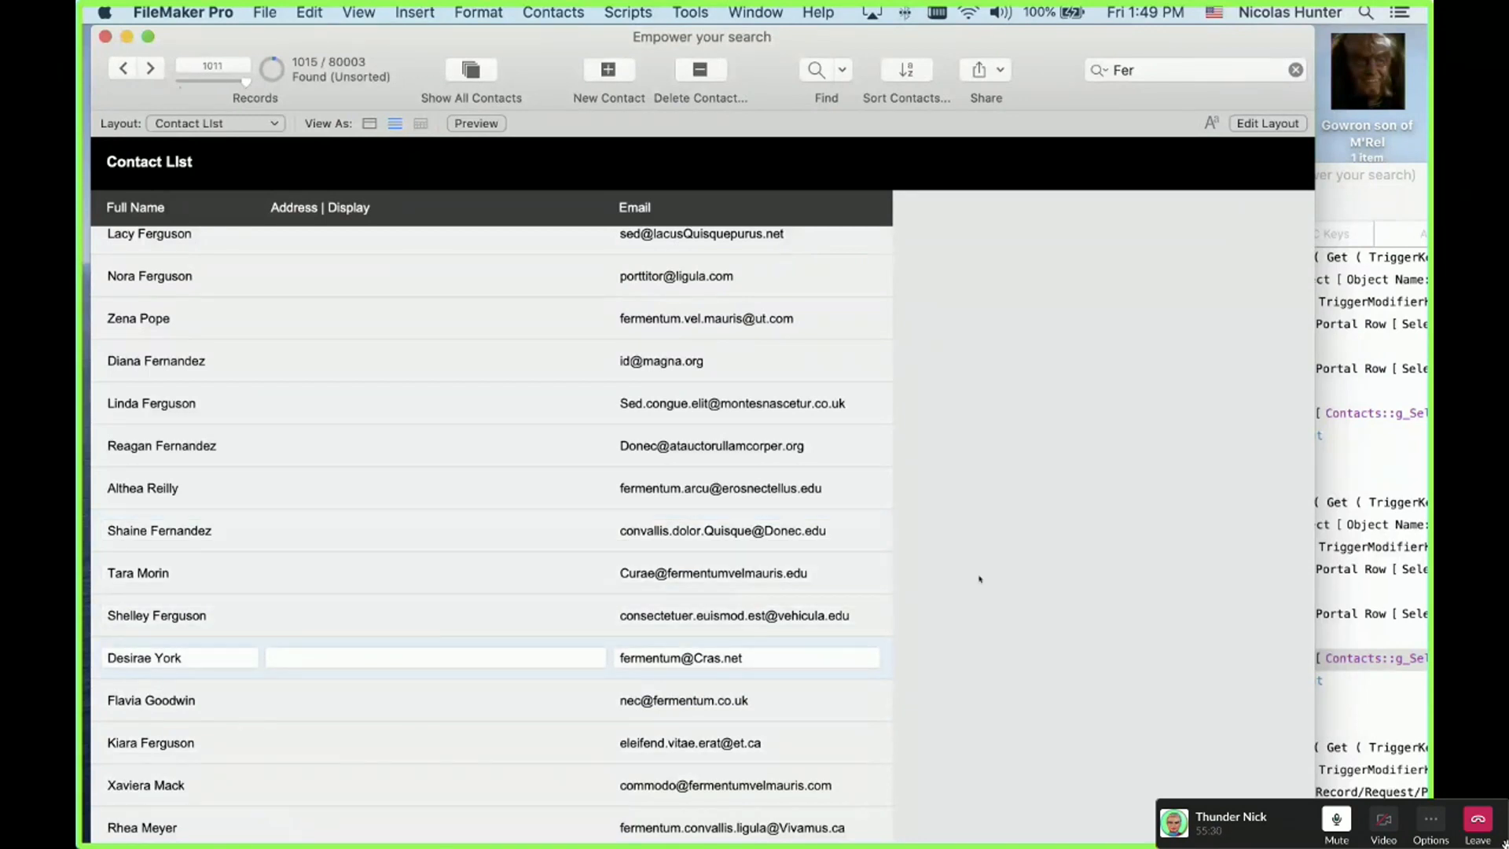
left_click(271, 126)
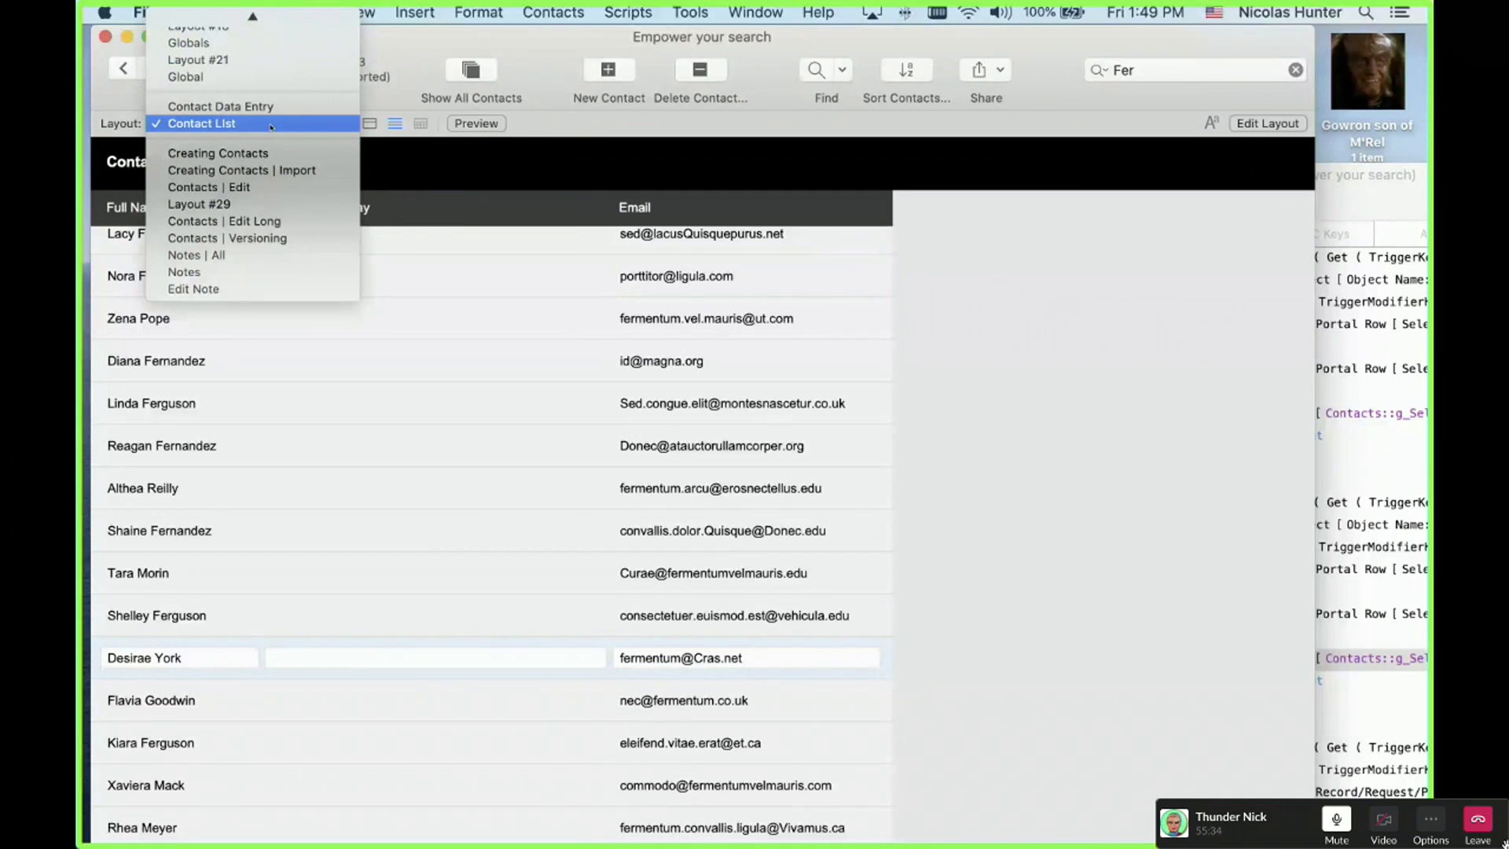
Step: Switch to the Contact Data Entry layout, show all 80003 contacts and jump to the last record
left_click(271, 126)
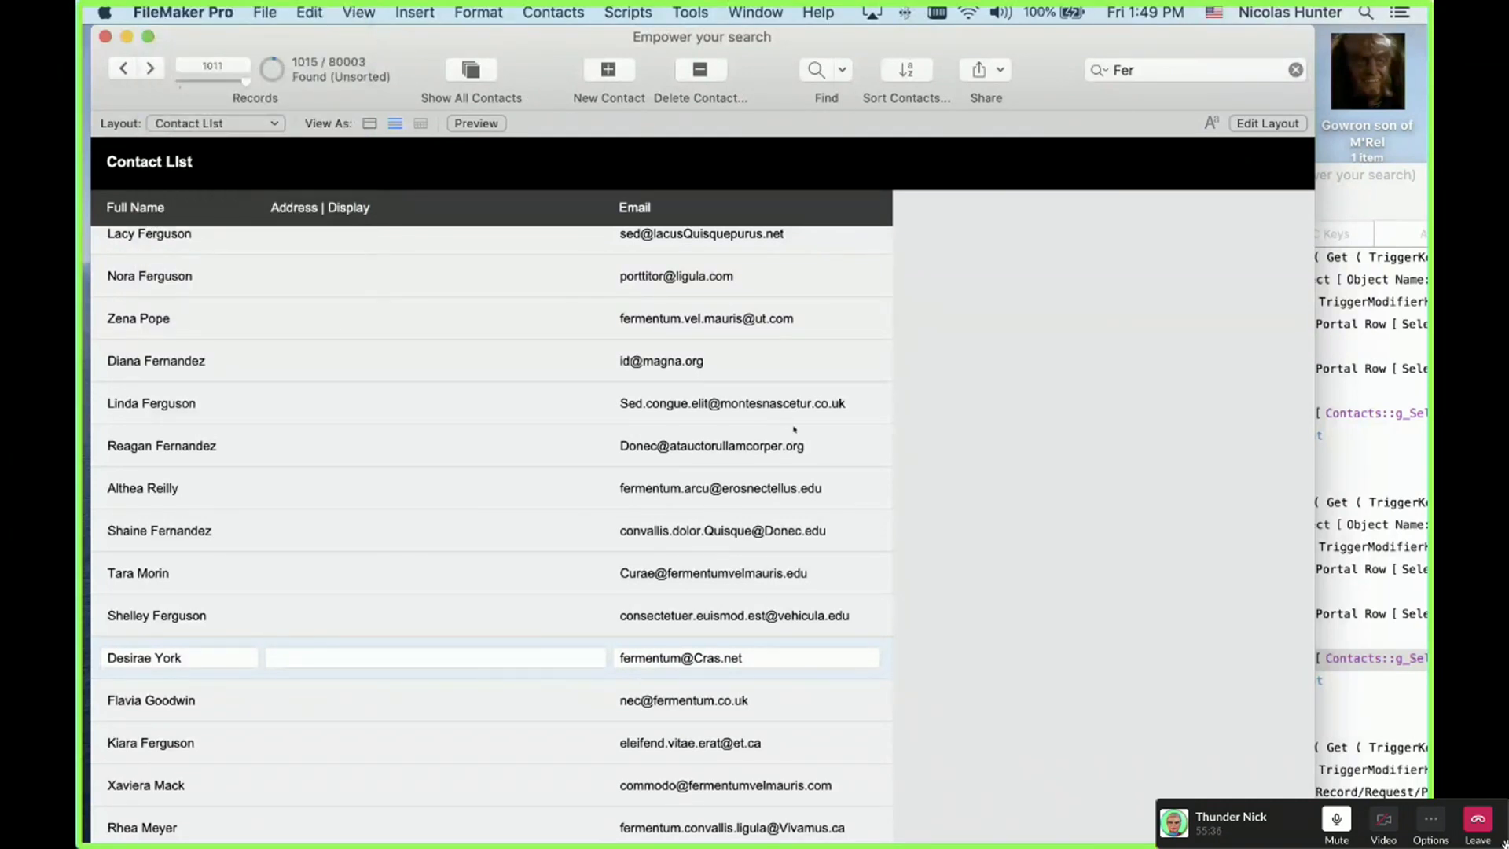
key("super+1")
left_click_drag(246, 82, 274, 88)
key("super+j")
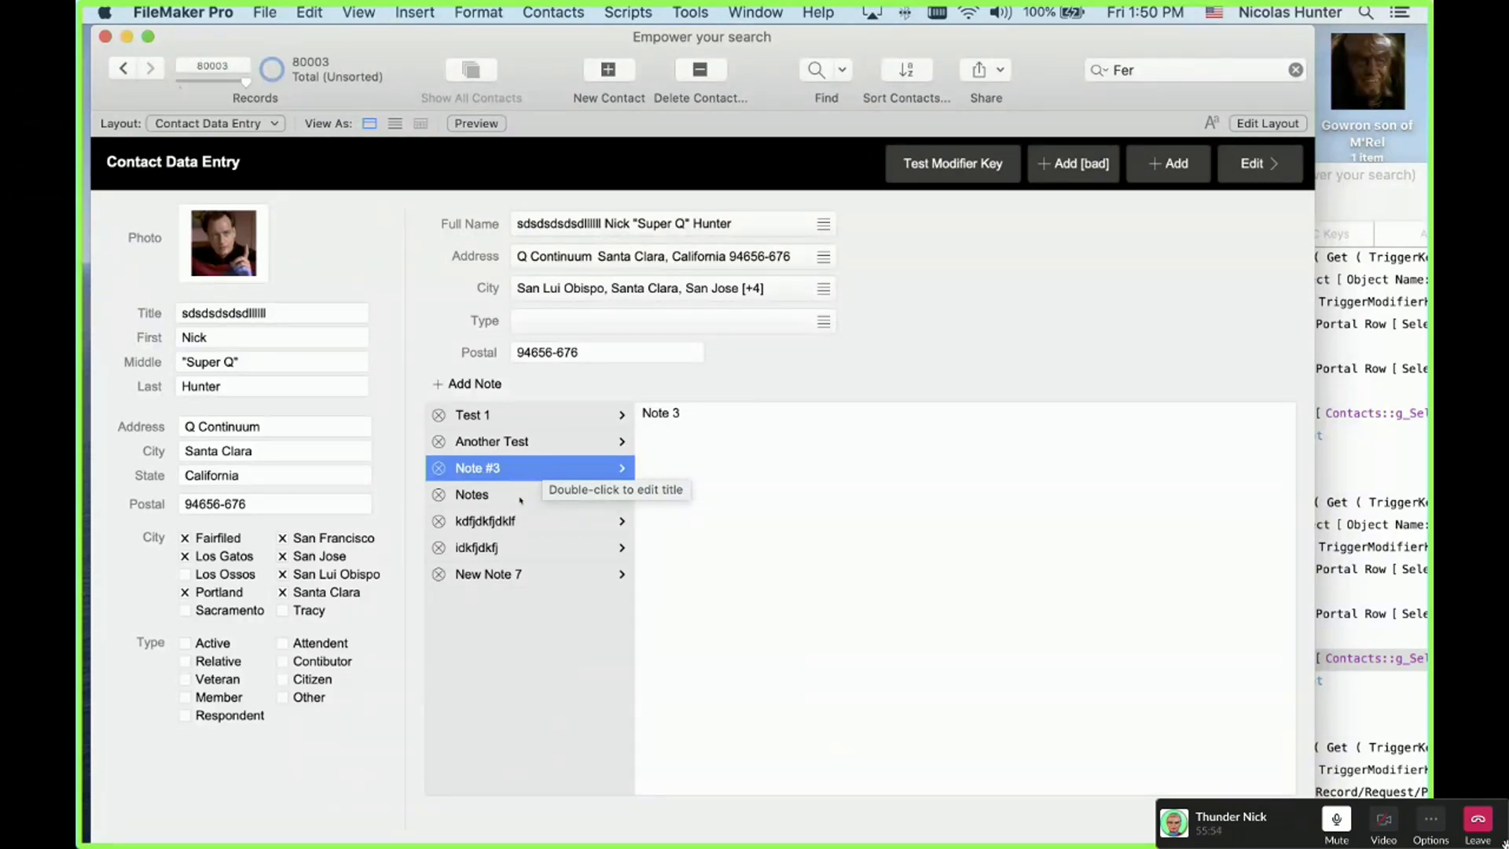
Step: View the Test 1 and Another Test notes, then enter Layout mode
left_click(507, 416)
left_click(481, 441)
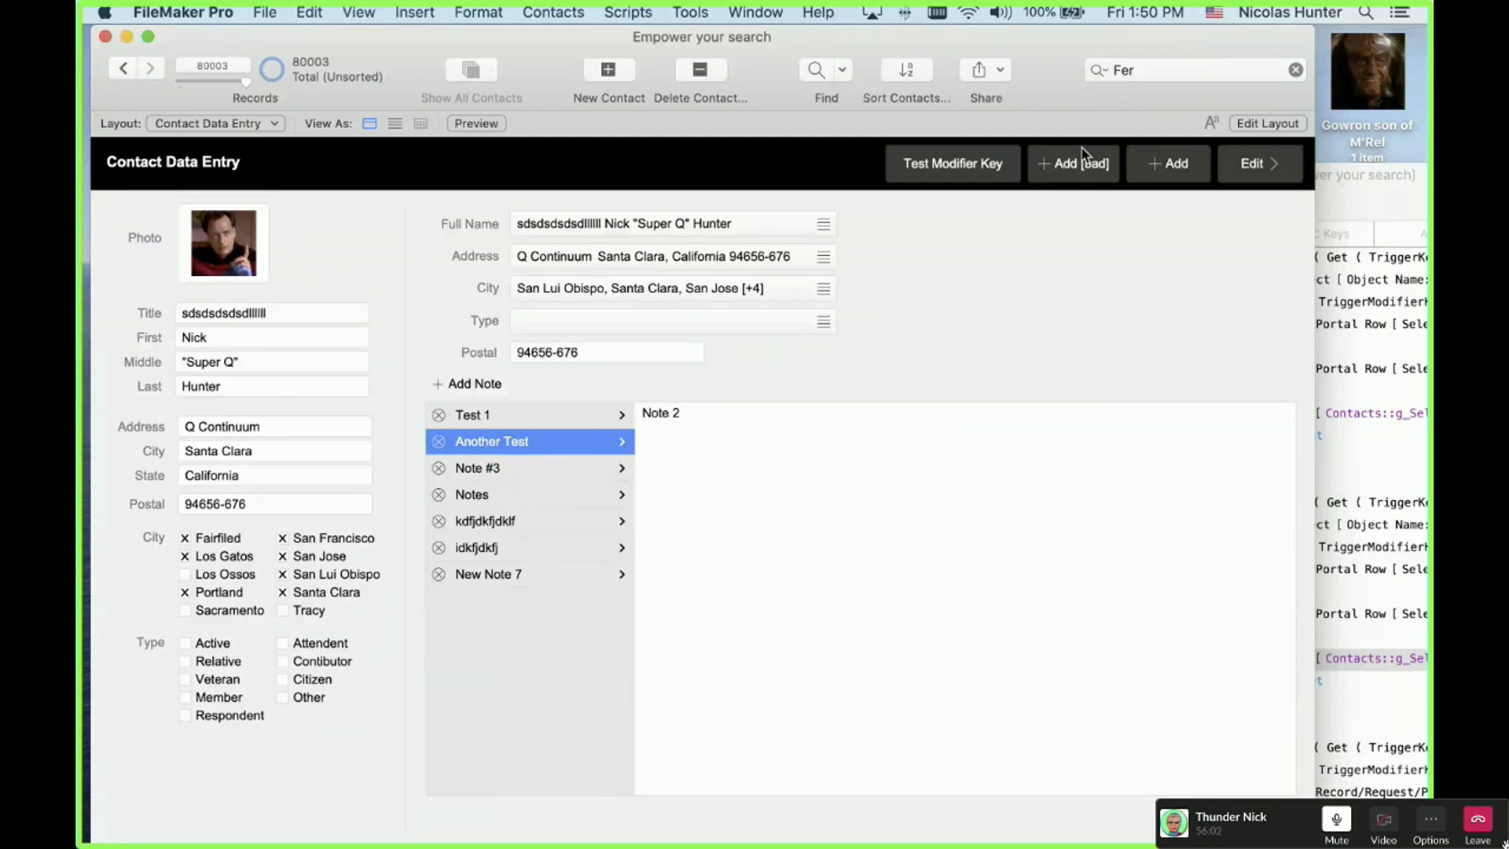
key("super+l")
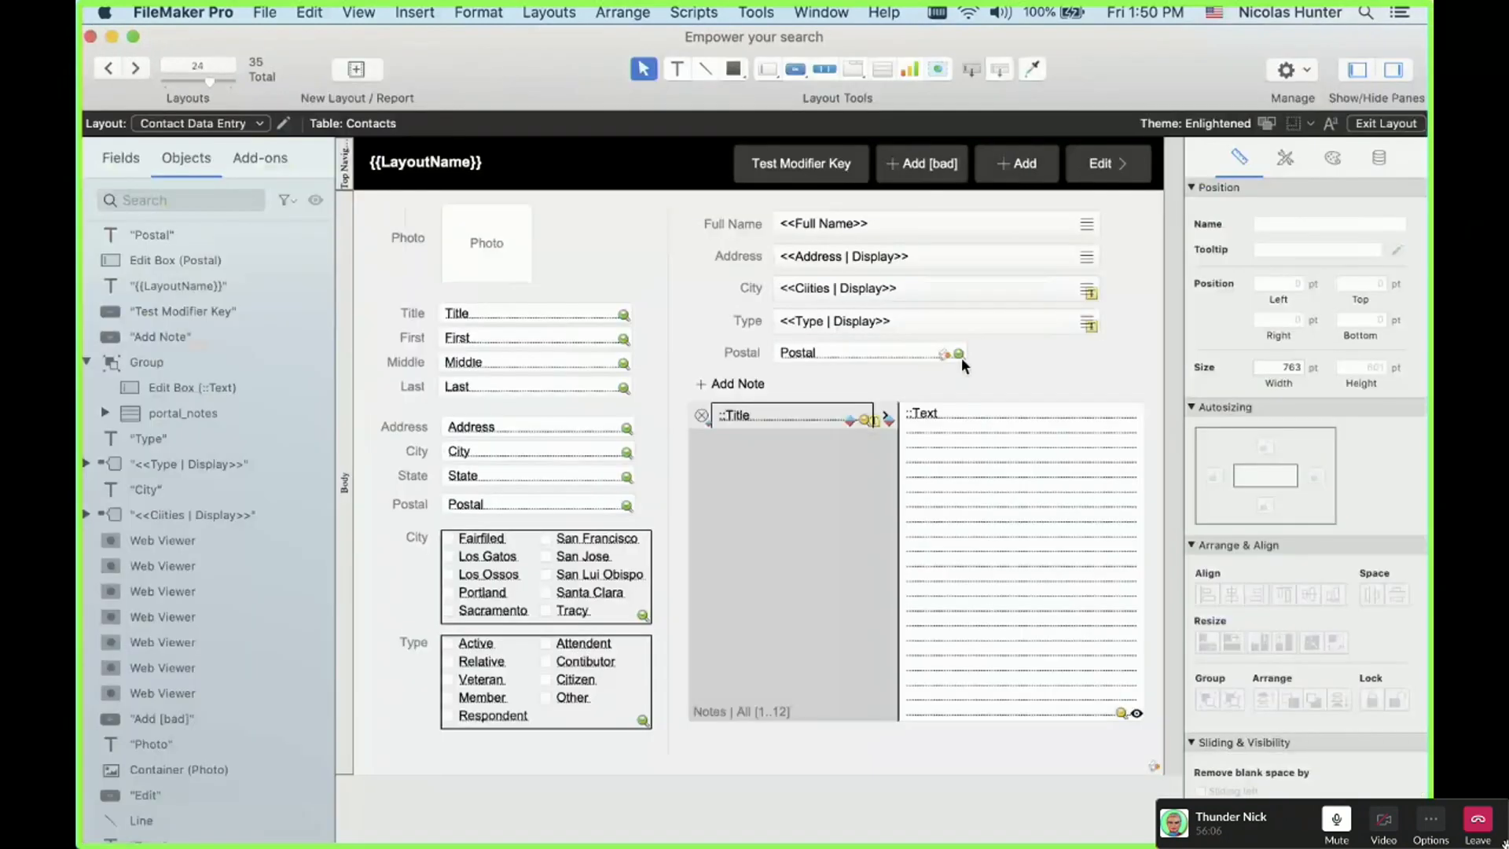
Step: Place the Contacts table's g_Selected Note field below Postal on the layout
left_click(748, 174)
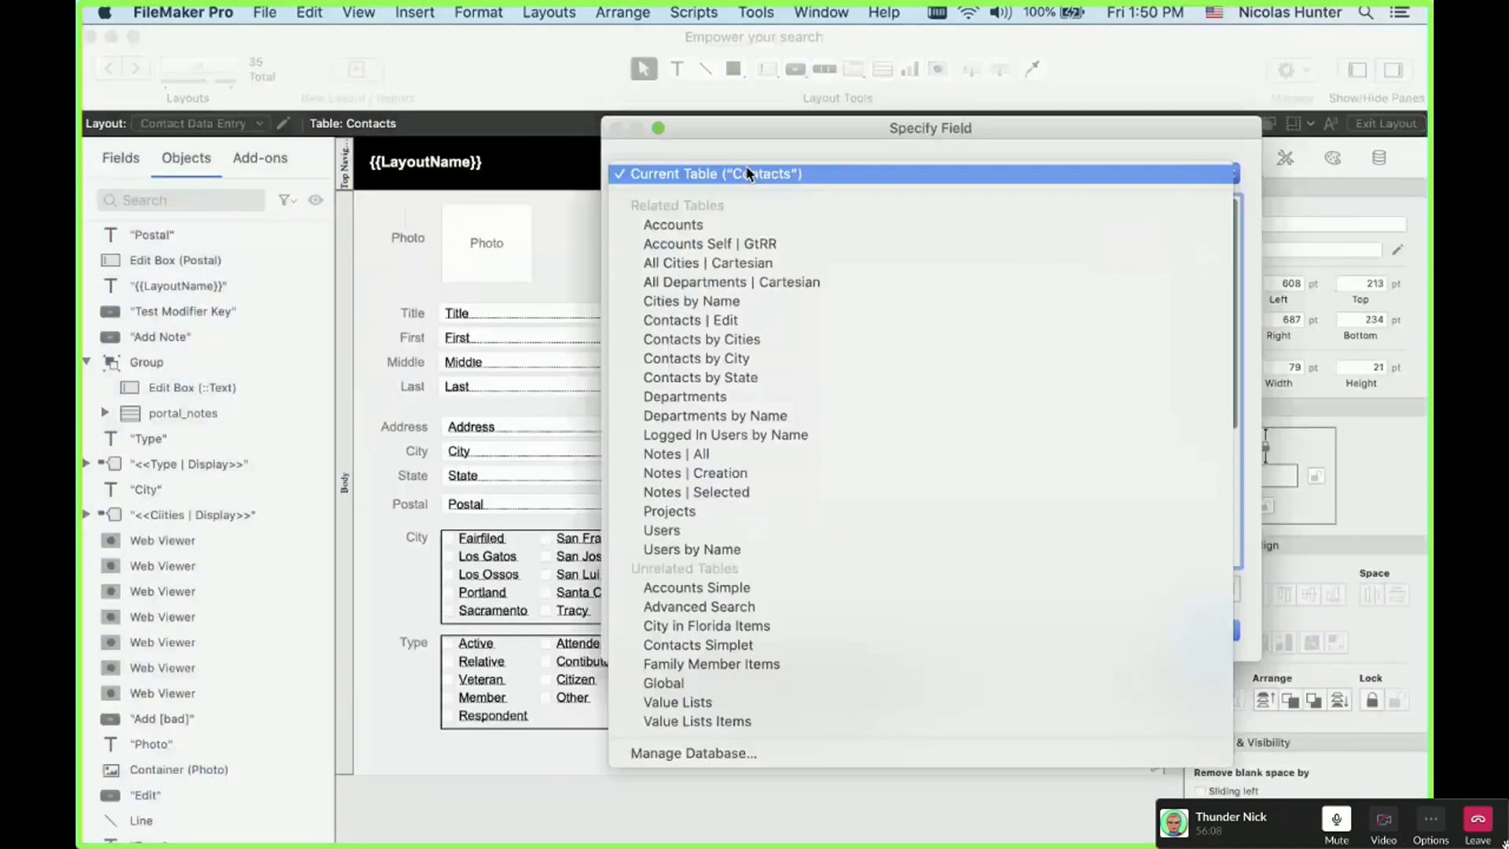
left_click(747, 174)
left_click(742, 528)
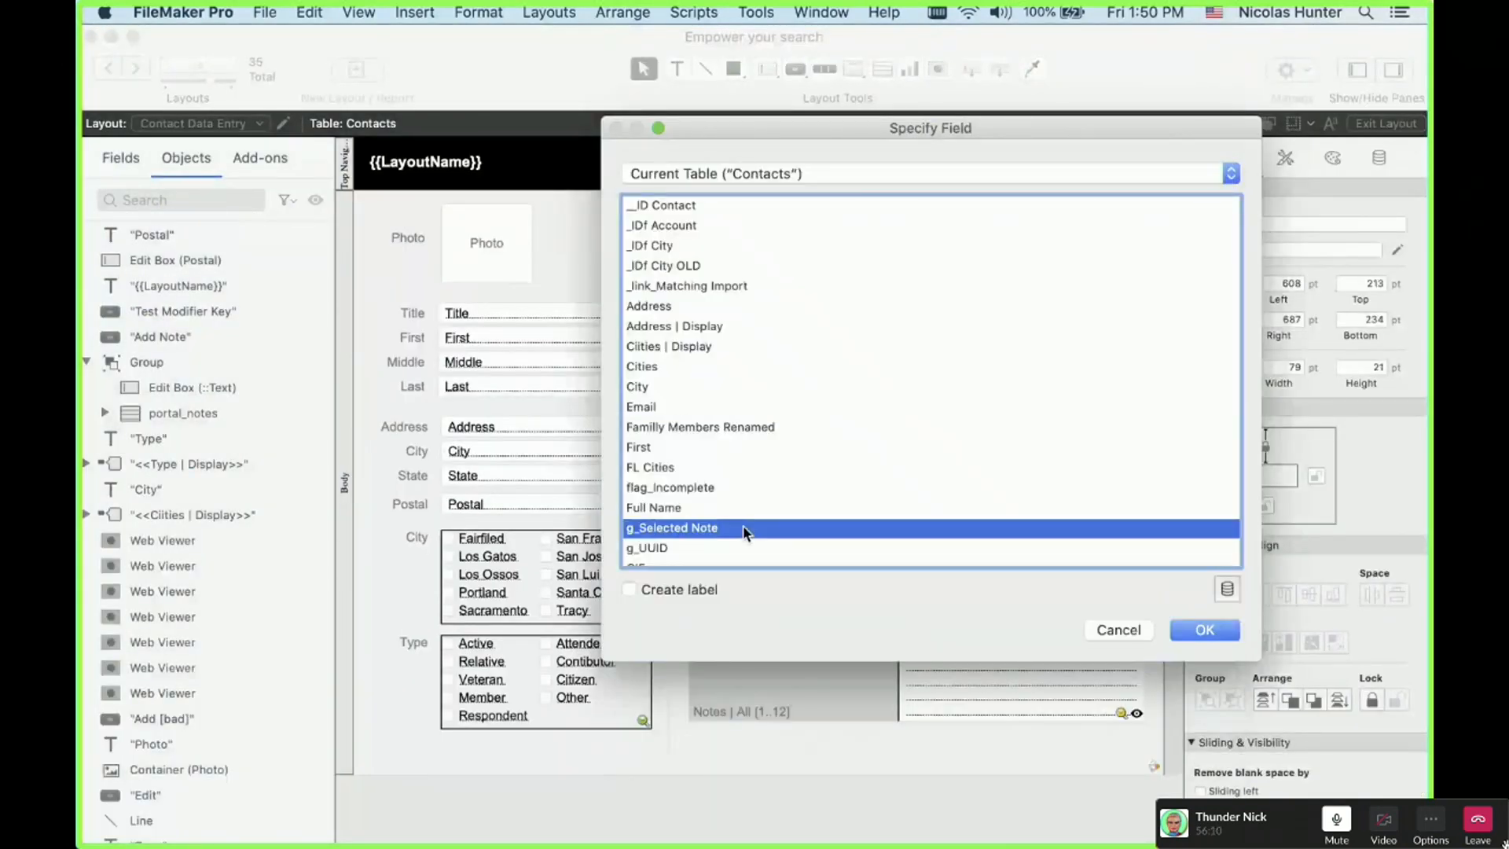
double_click(742, 528)
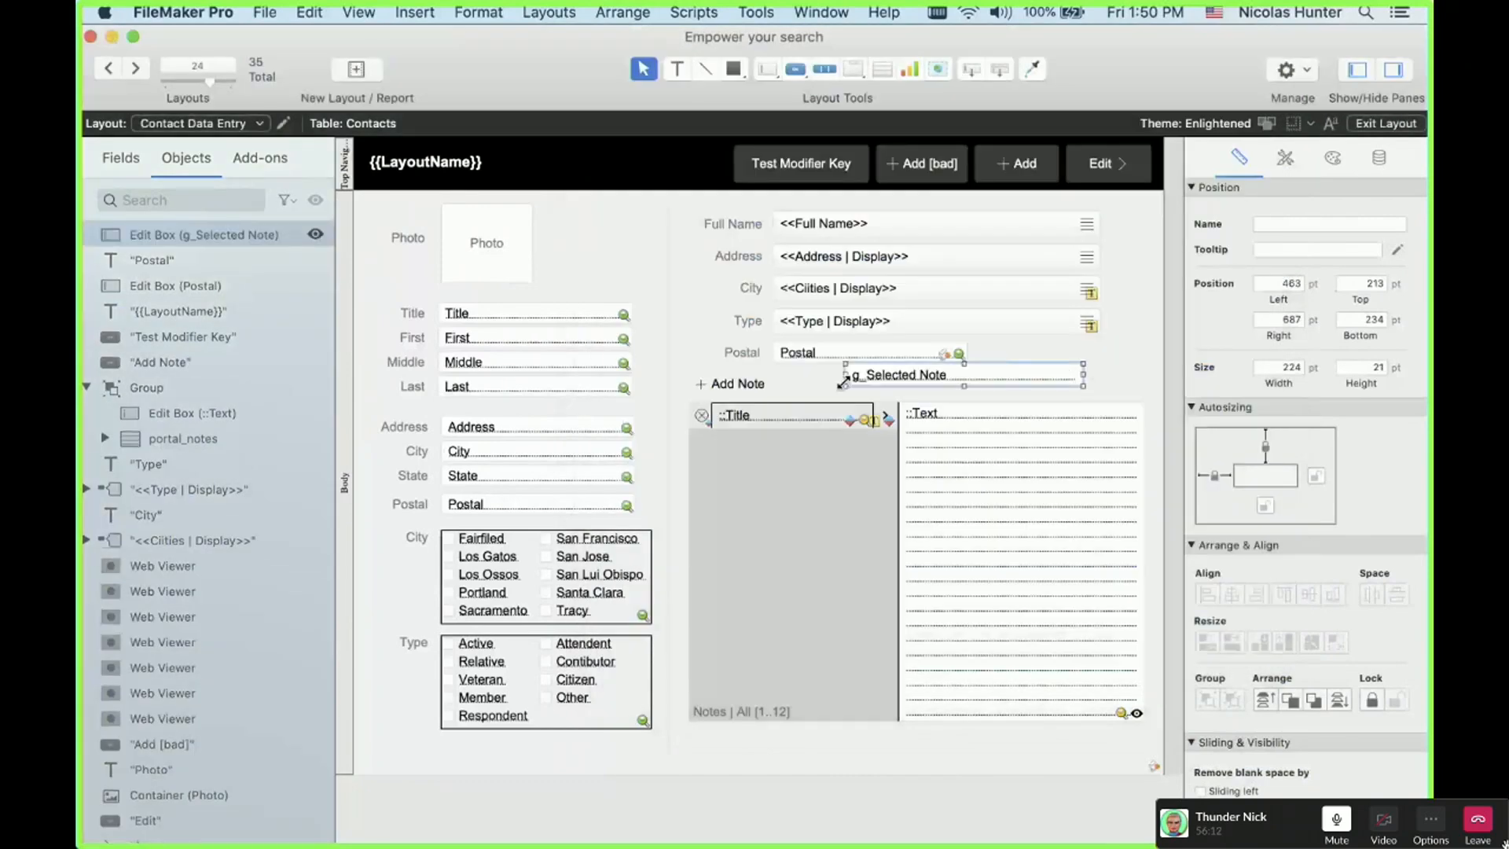
Step: In Browse mode select the Notes and kdfjdkfjdklf notes, then open the Data Viewer
key("super+b")
left_click(505, 498)
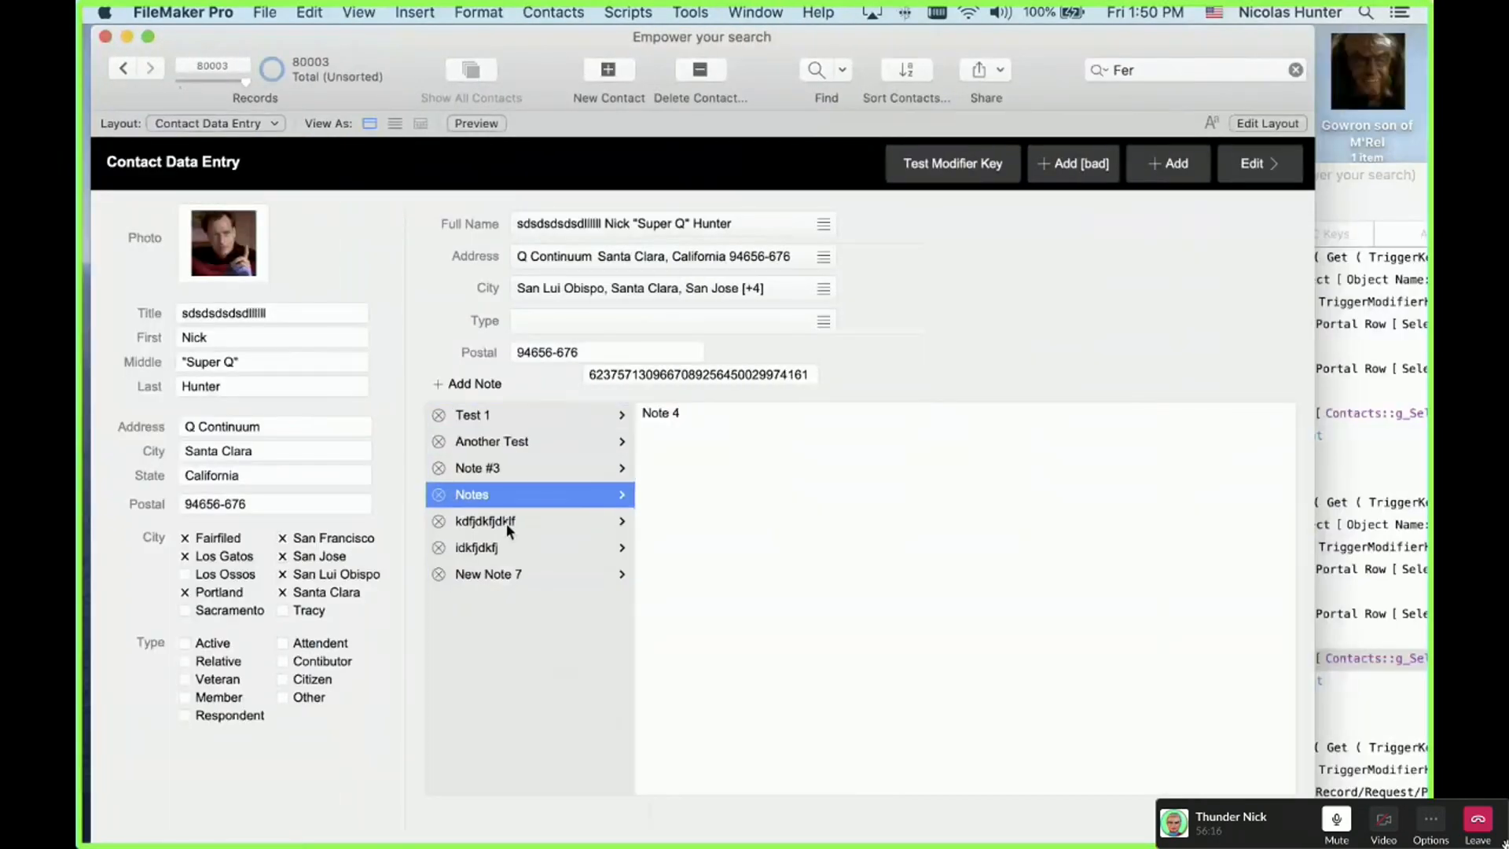
left_click(506, 528)
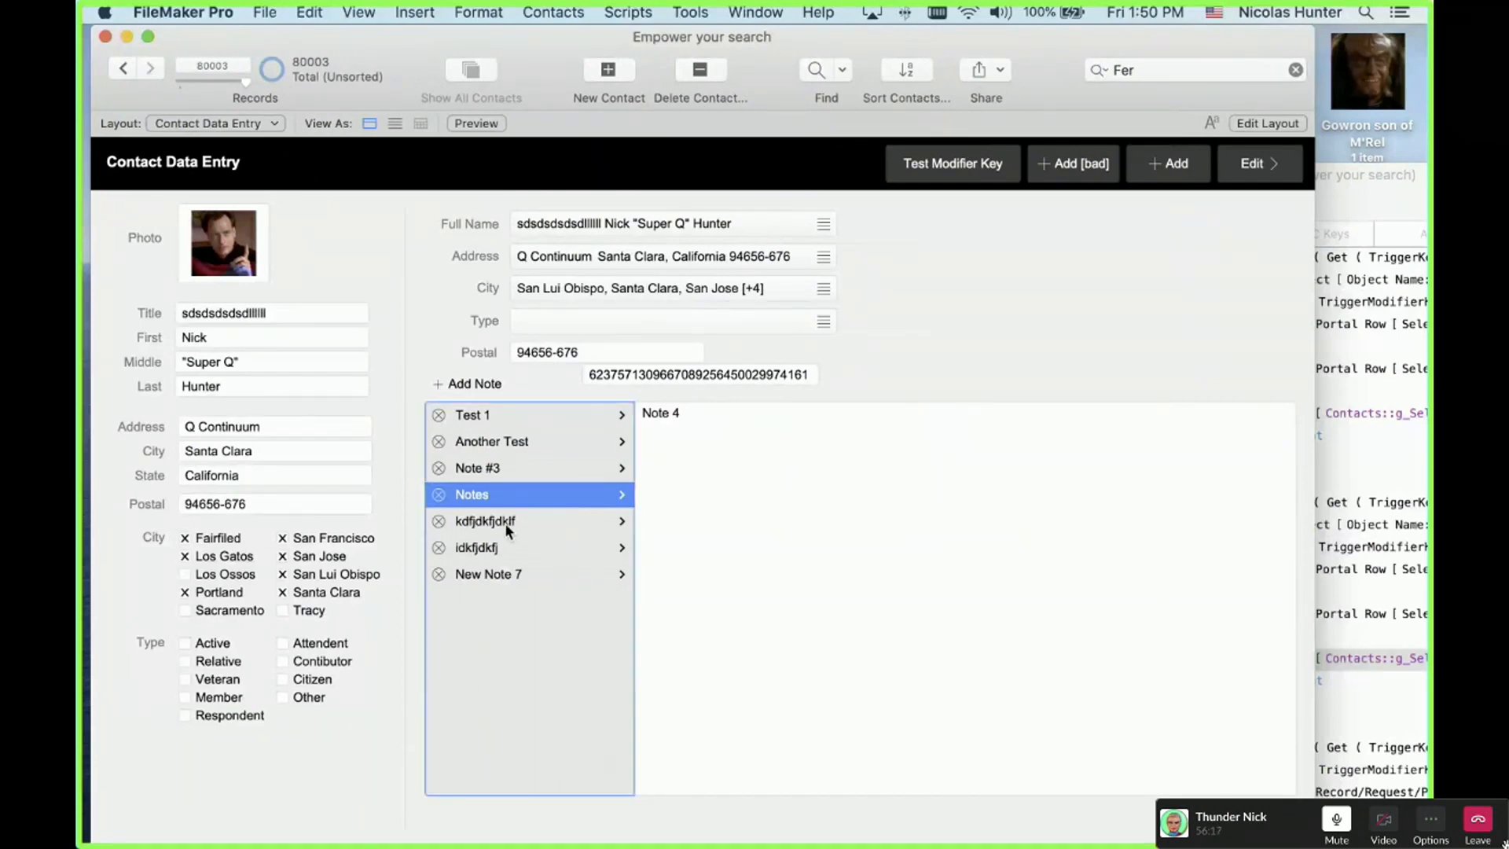
left_click(739, 10)
left_click(803, 220)
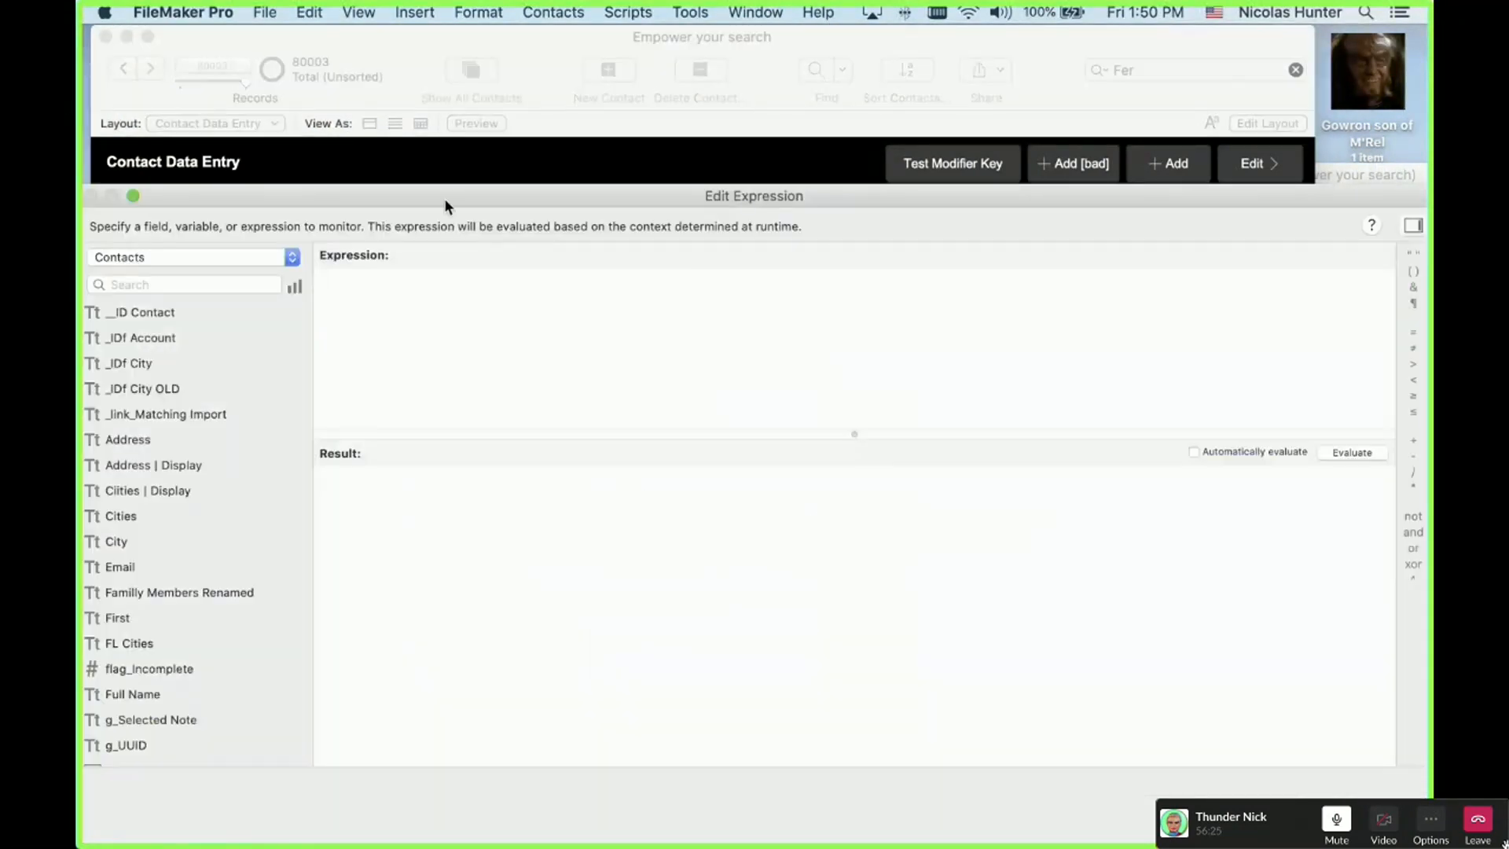
Step: Start a GetPosition expression containing List ( Notes | All::__ID Note )
left_click_drag(445, 200, 574, 236)
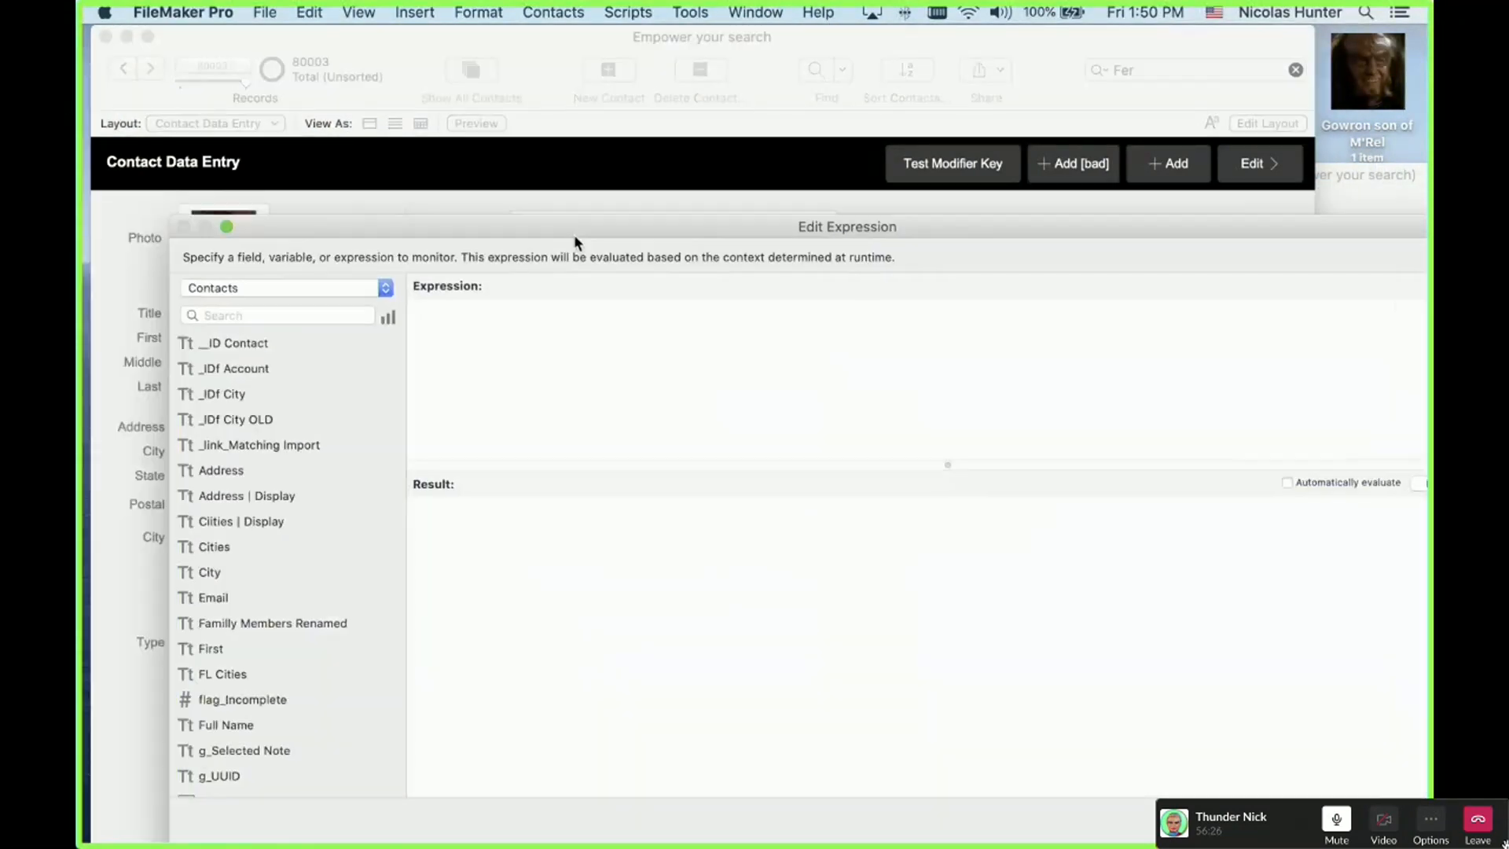
type("get")
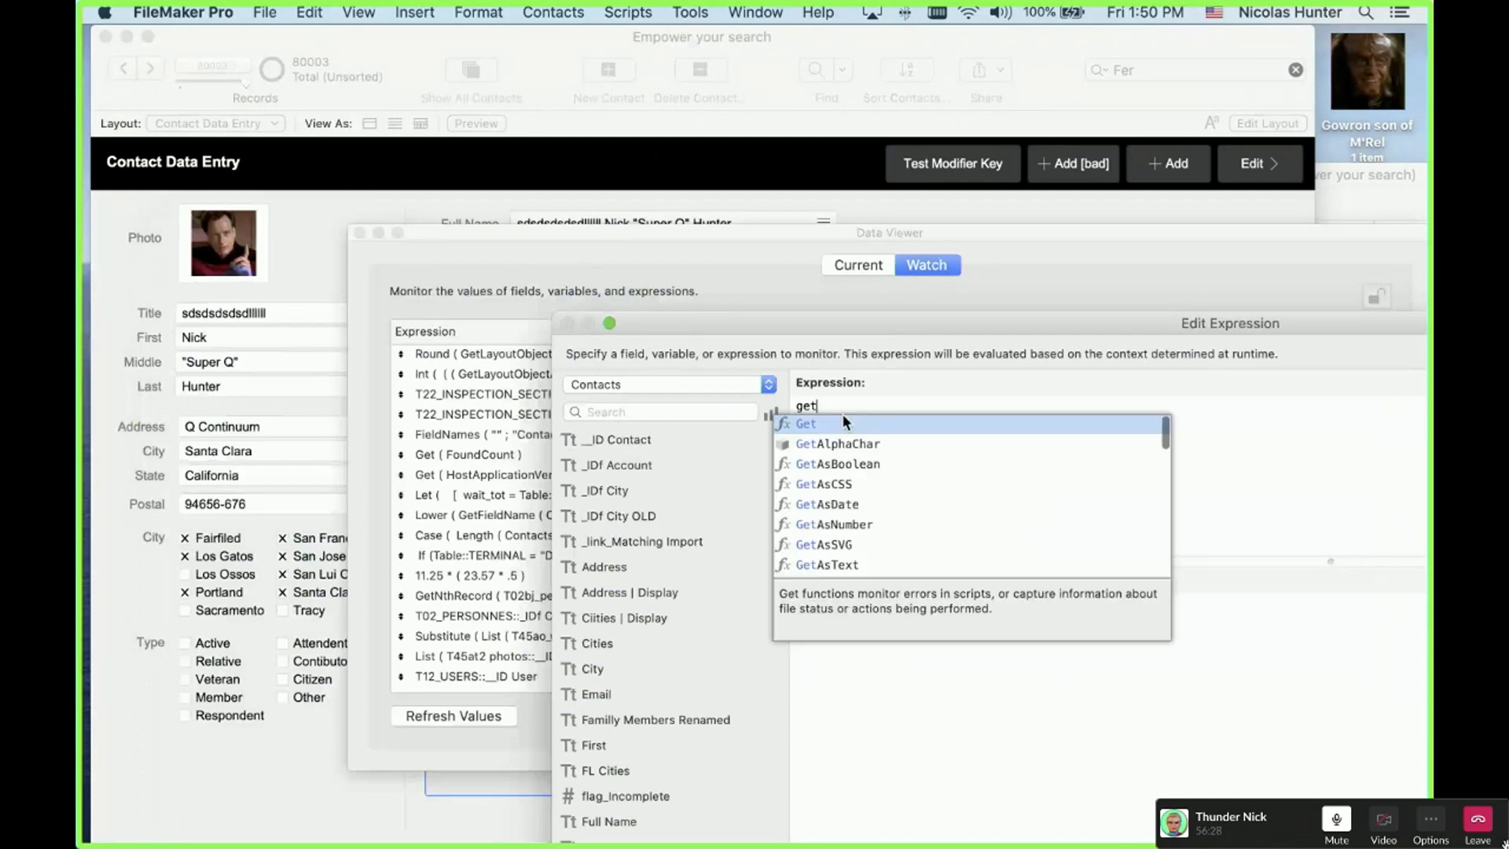
type("pos")
key("Return")
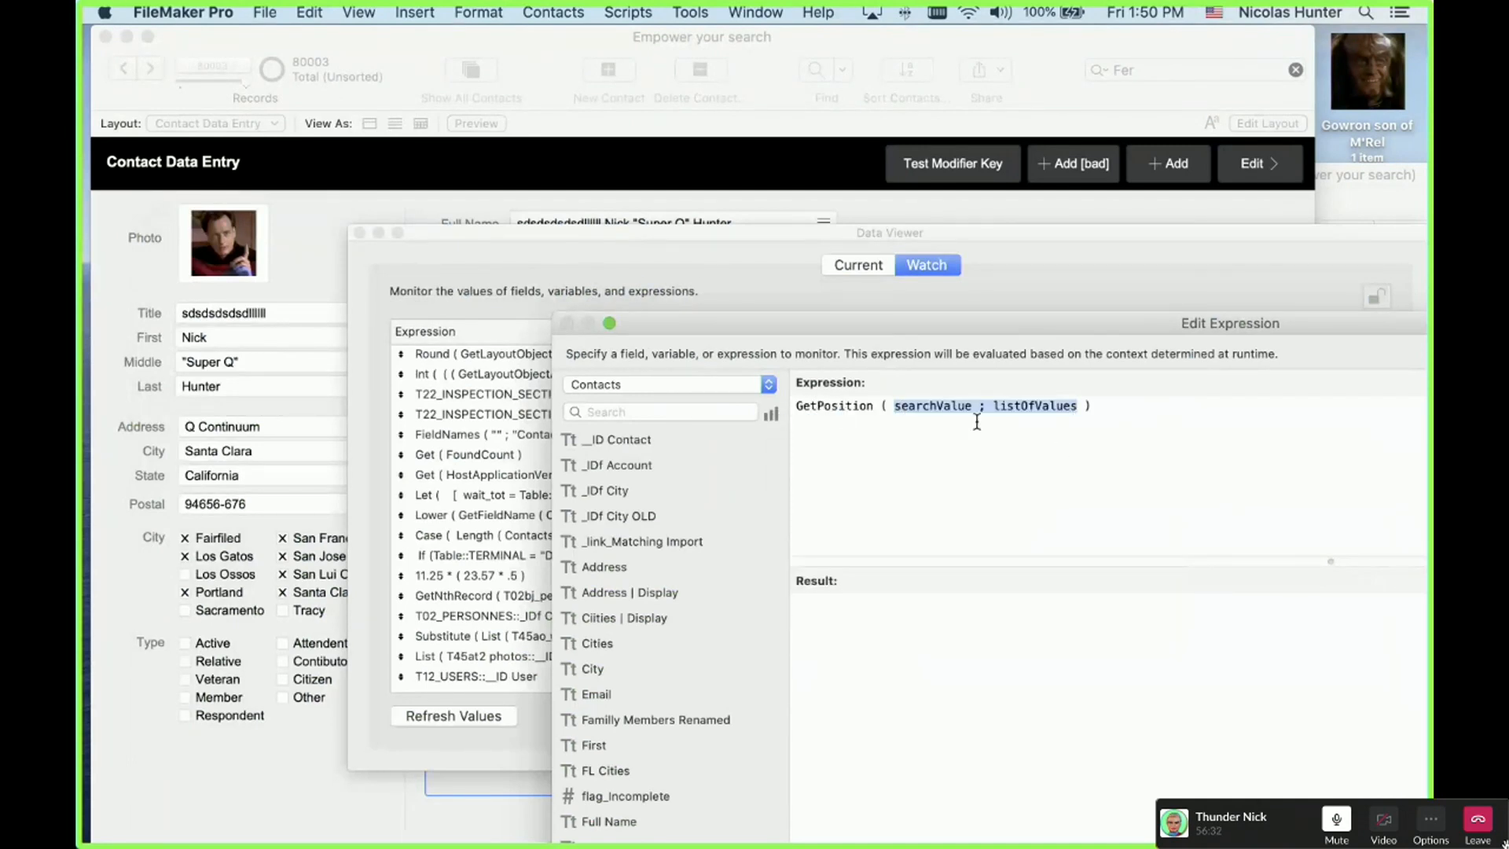
double_click(923, 404)
type("List")
key("Return")
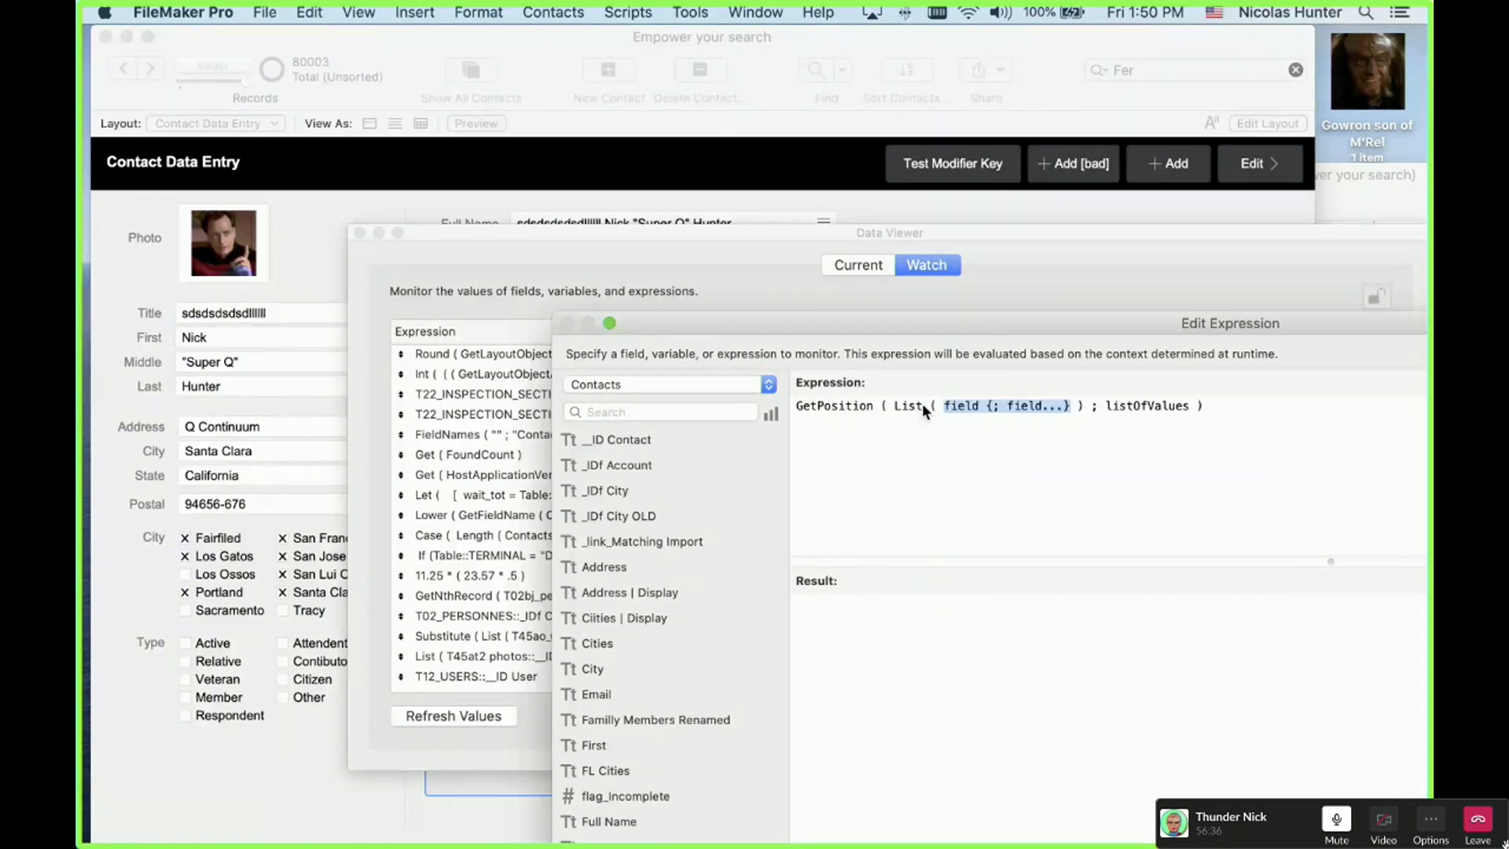
type("not")
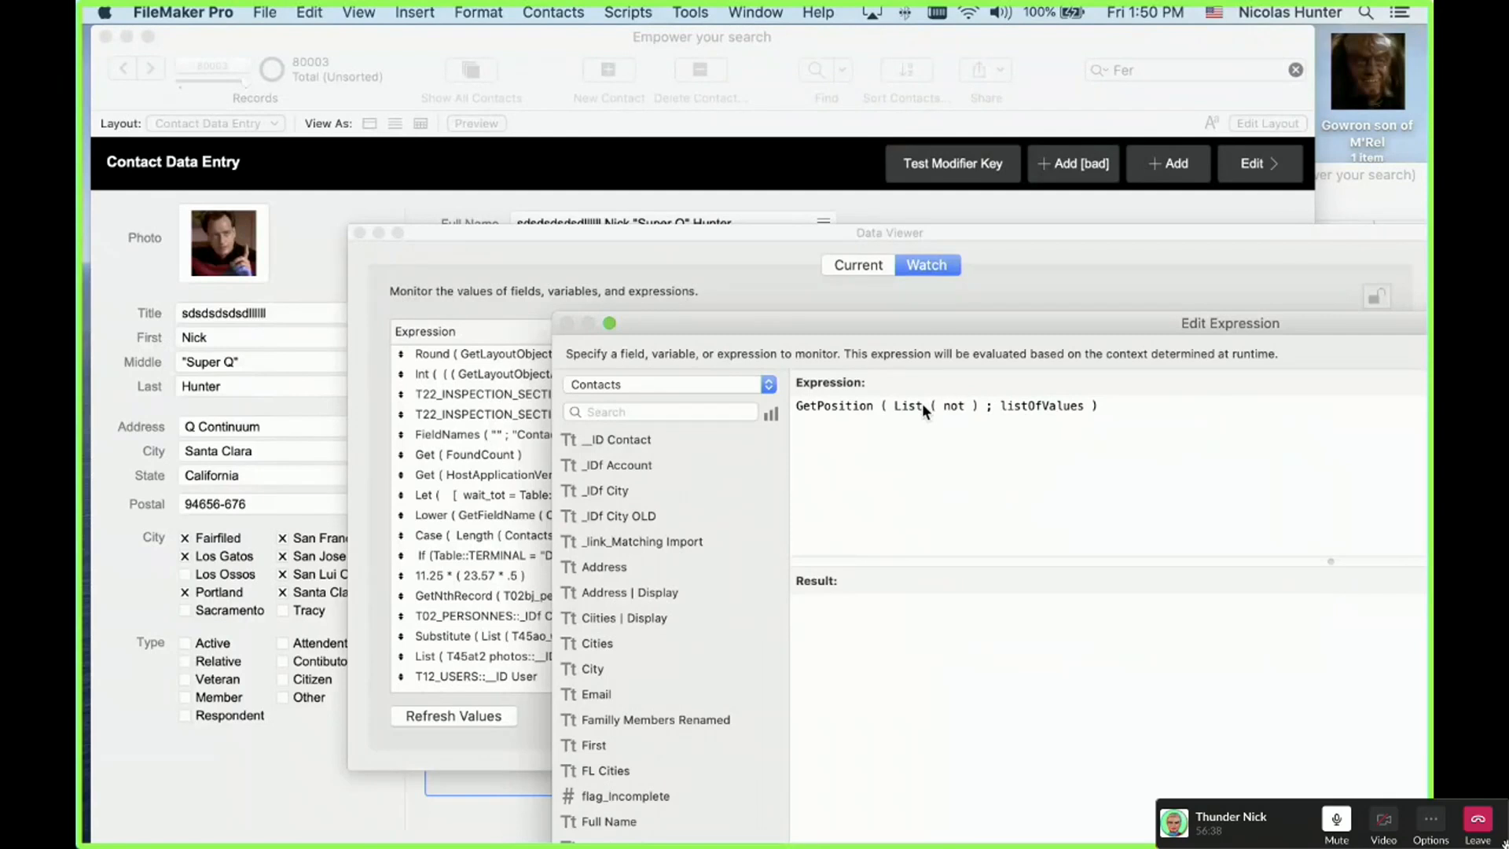
key("BackSpace")
key("BackSpace")
key("BackSpace")
key("BackSpace")
type("no")
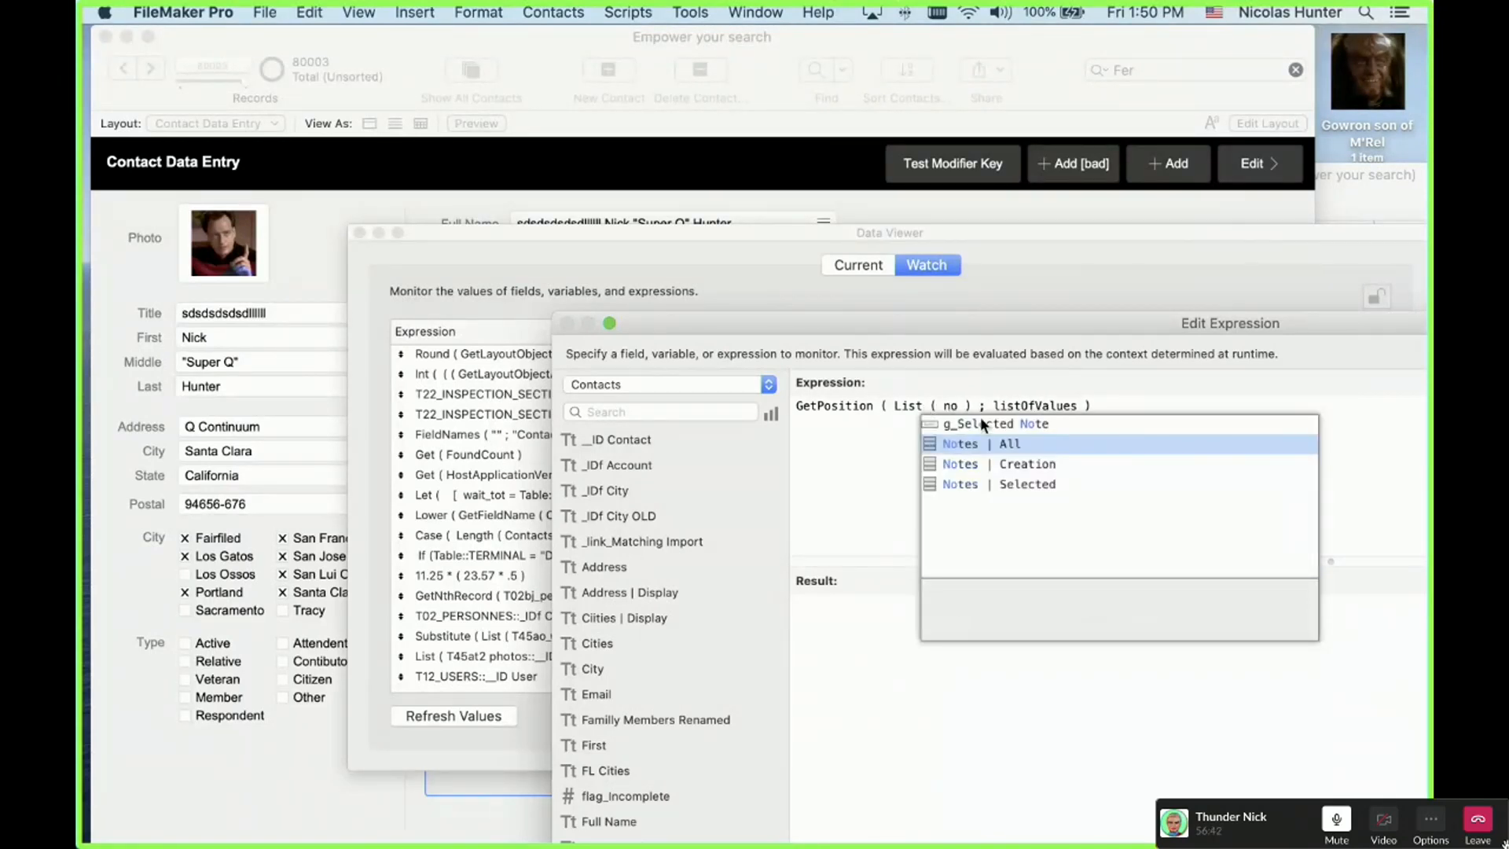
left_click(994, 440)
left_click(1078, 425)
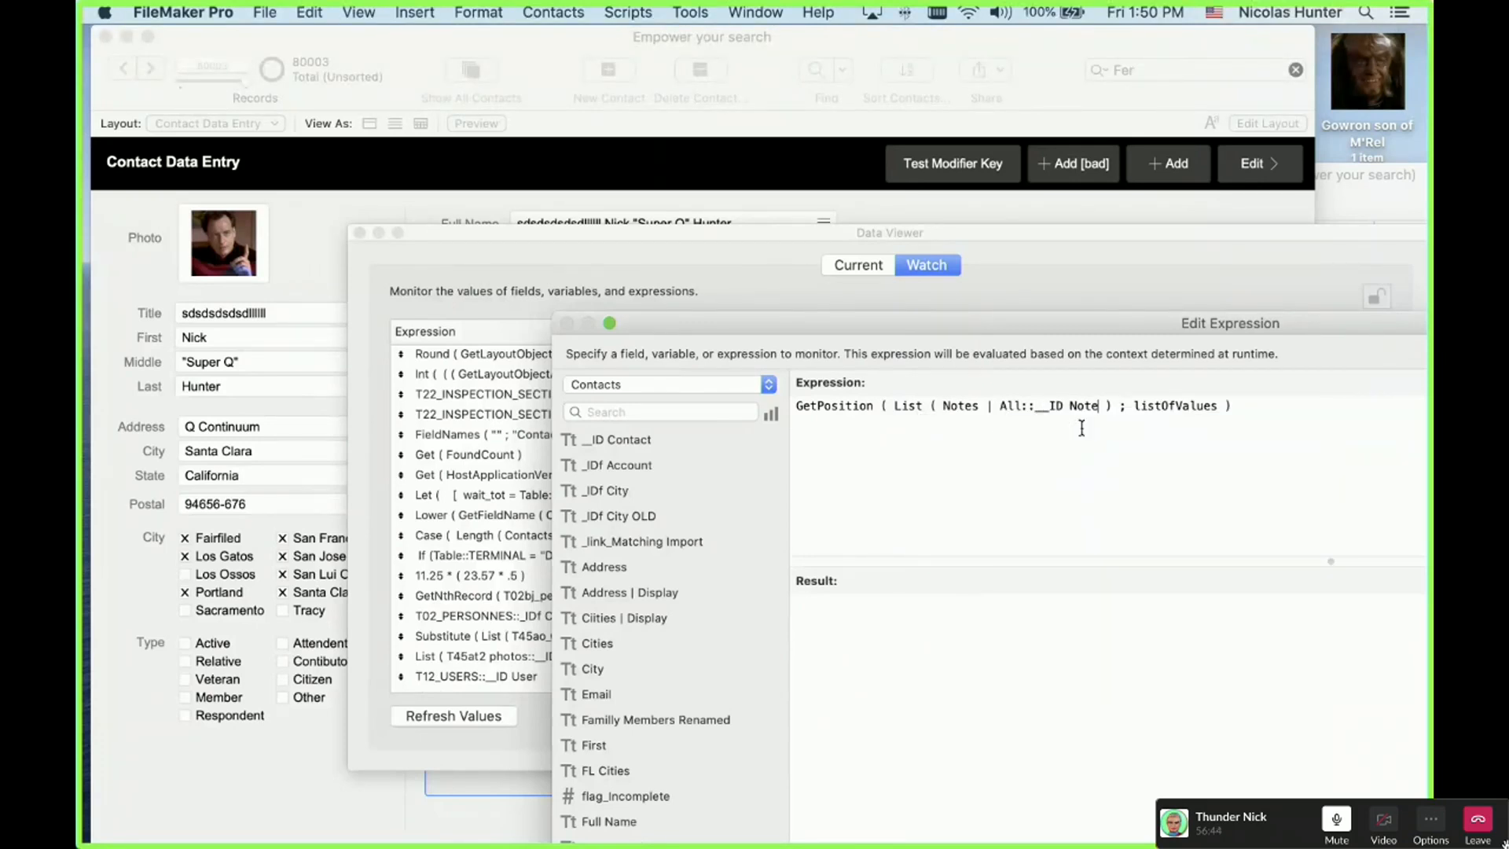
Step: Move the List into listOfValues, search for g_Selected Note, and watch the result 5
double_click(1191, 404)
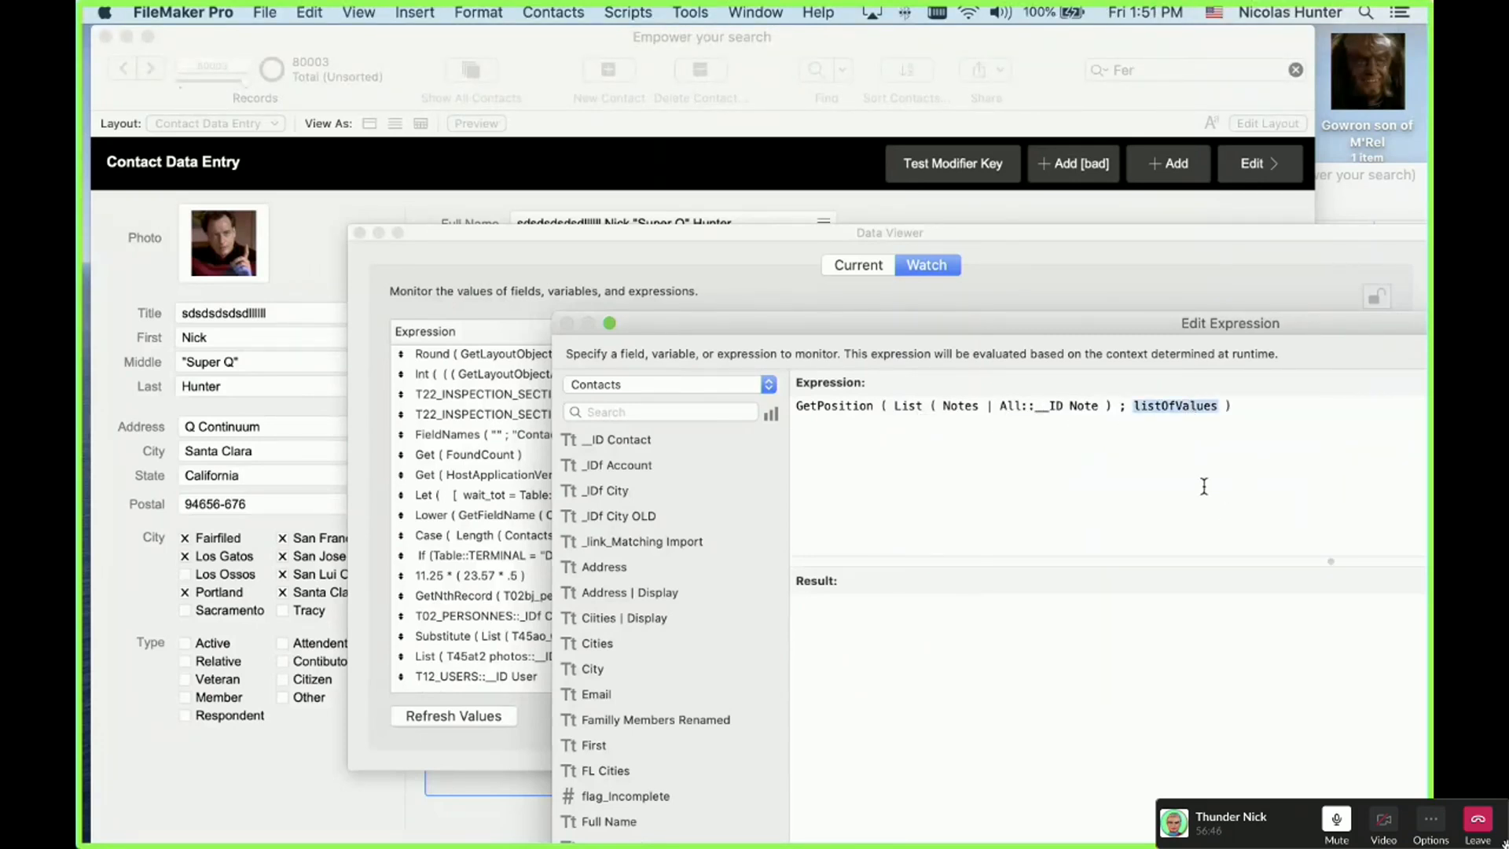
left_click_drag(1113, 405, 892, 406)
key("super+x")
double_click(962, 406)
key("super+v")
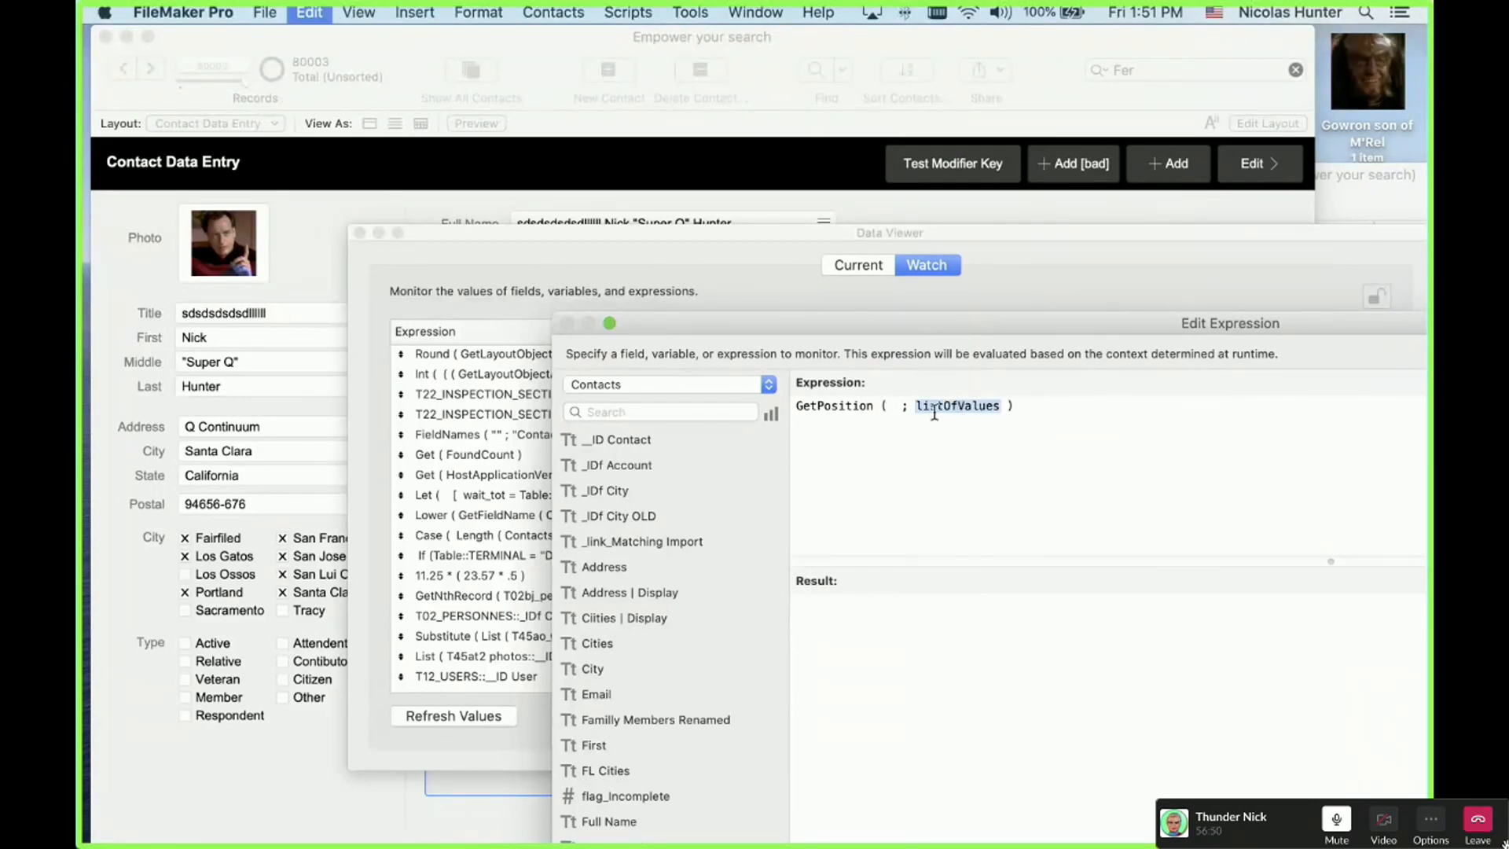
left_click(895, 404)
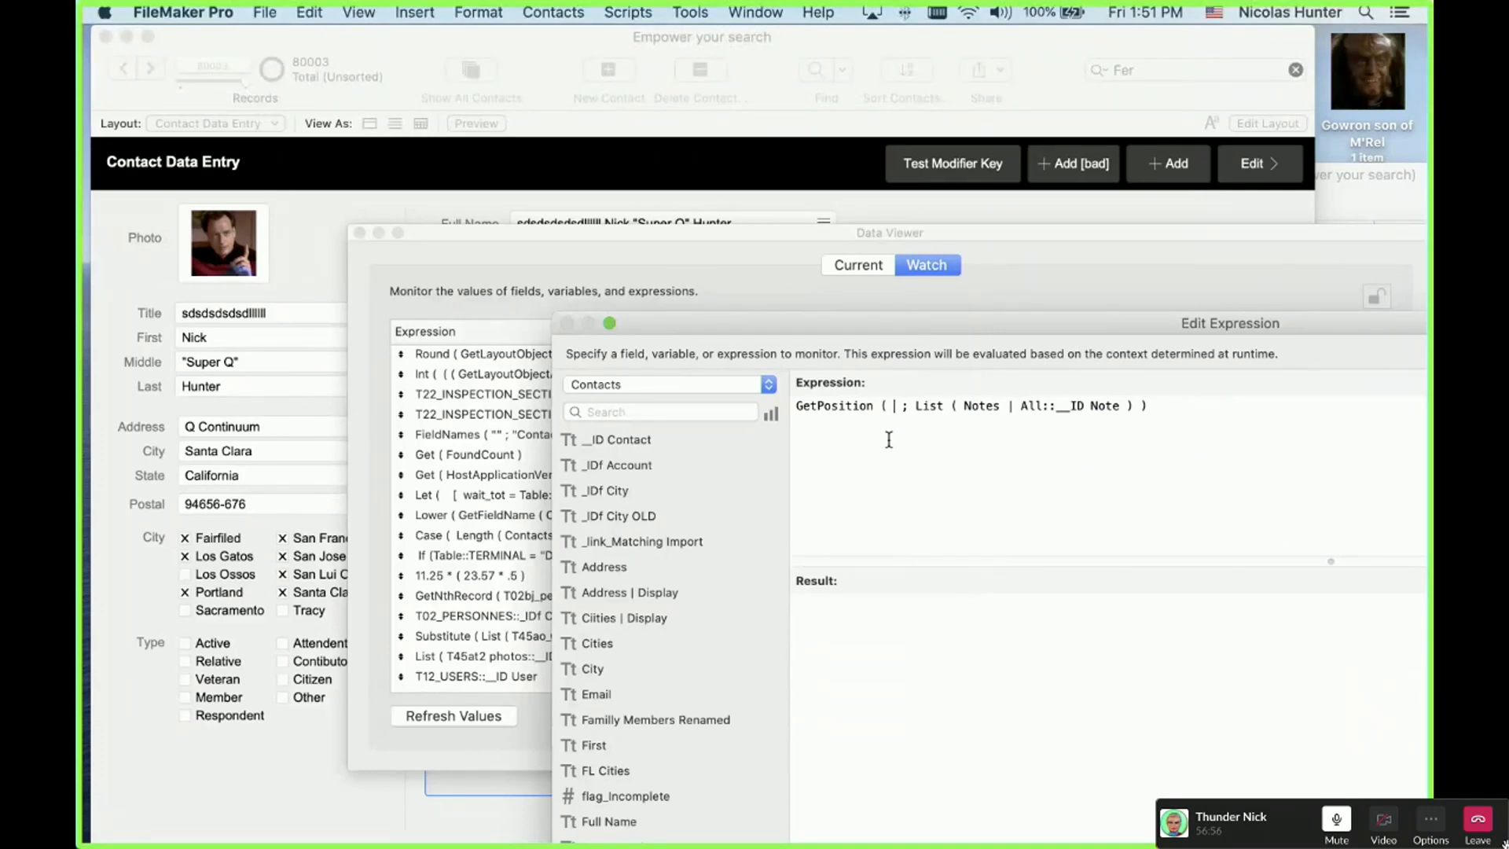
scroll(649, 674, "down", 4)
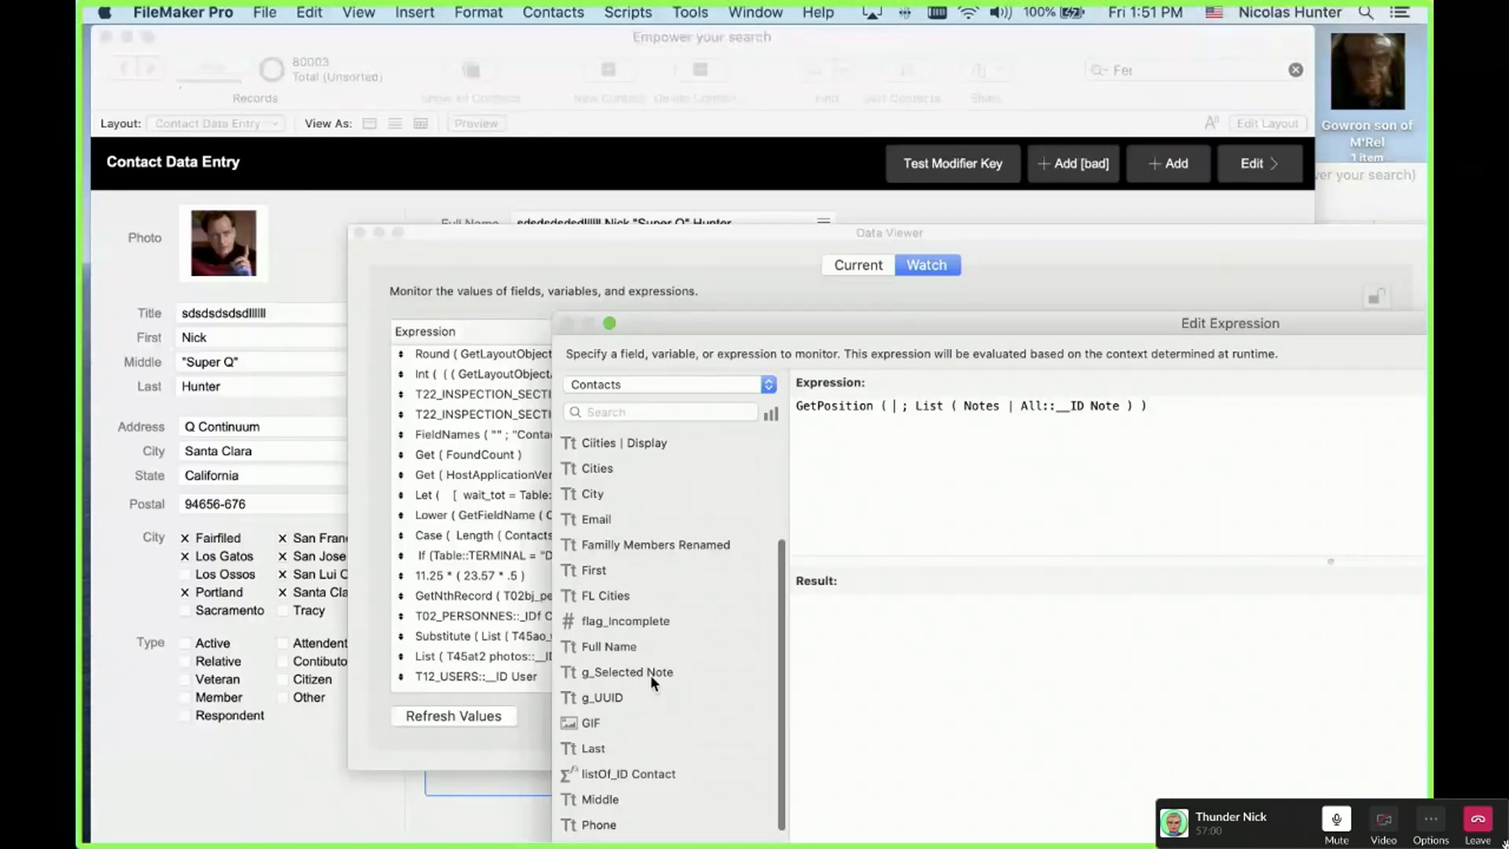
double_click(649, 675)
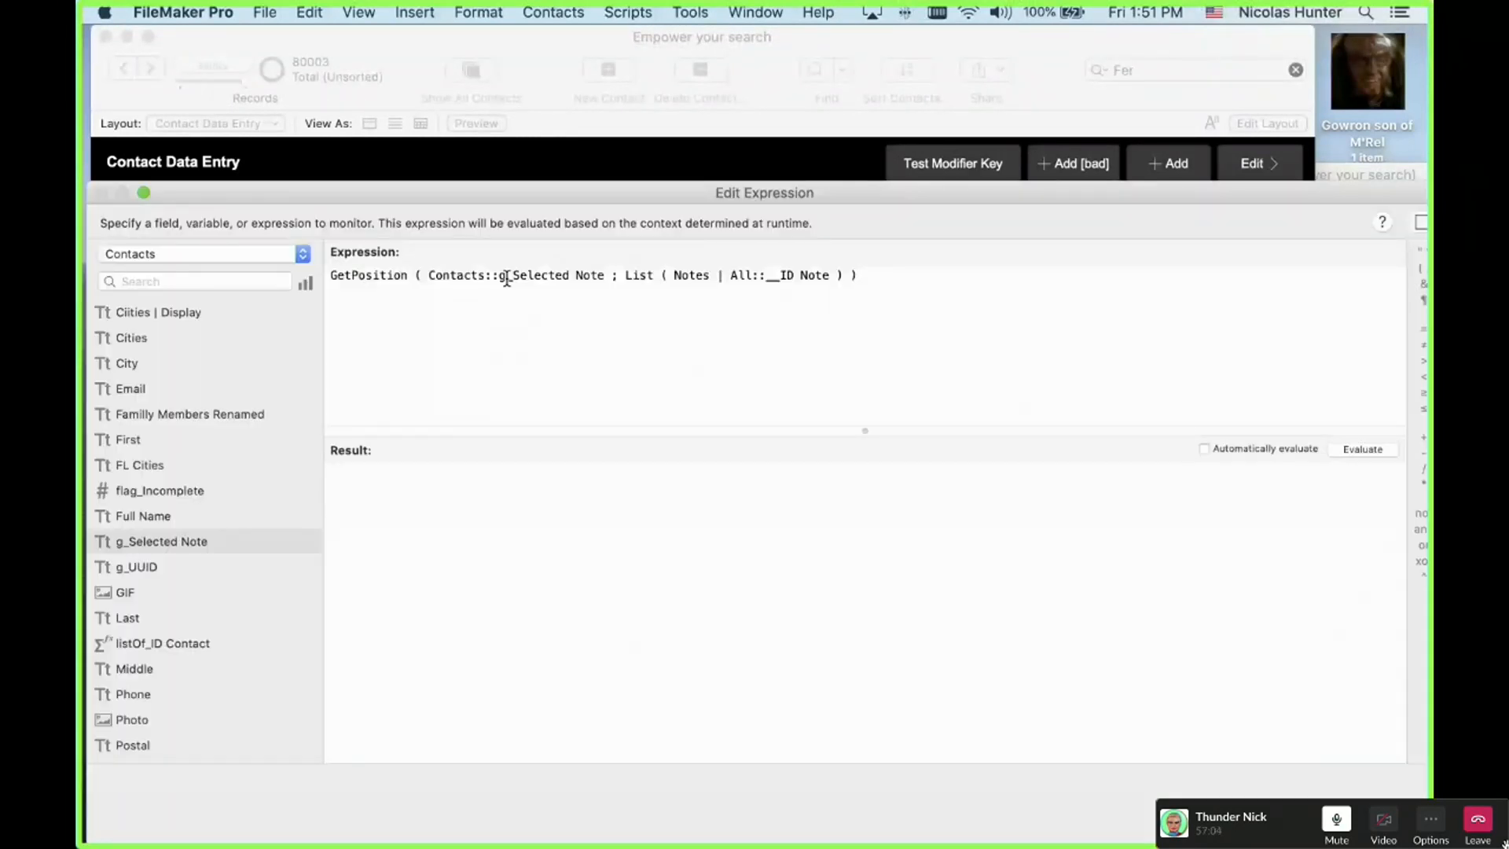
left_click(1204, 448)
key("Return")
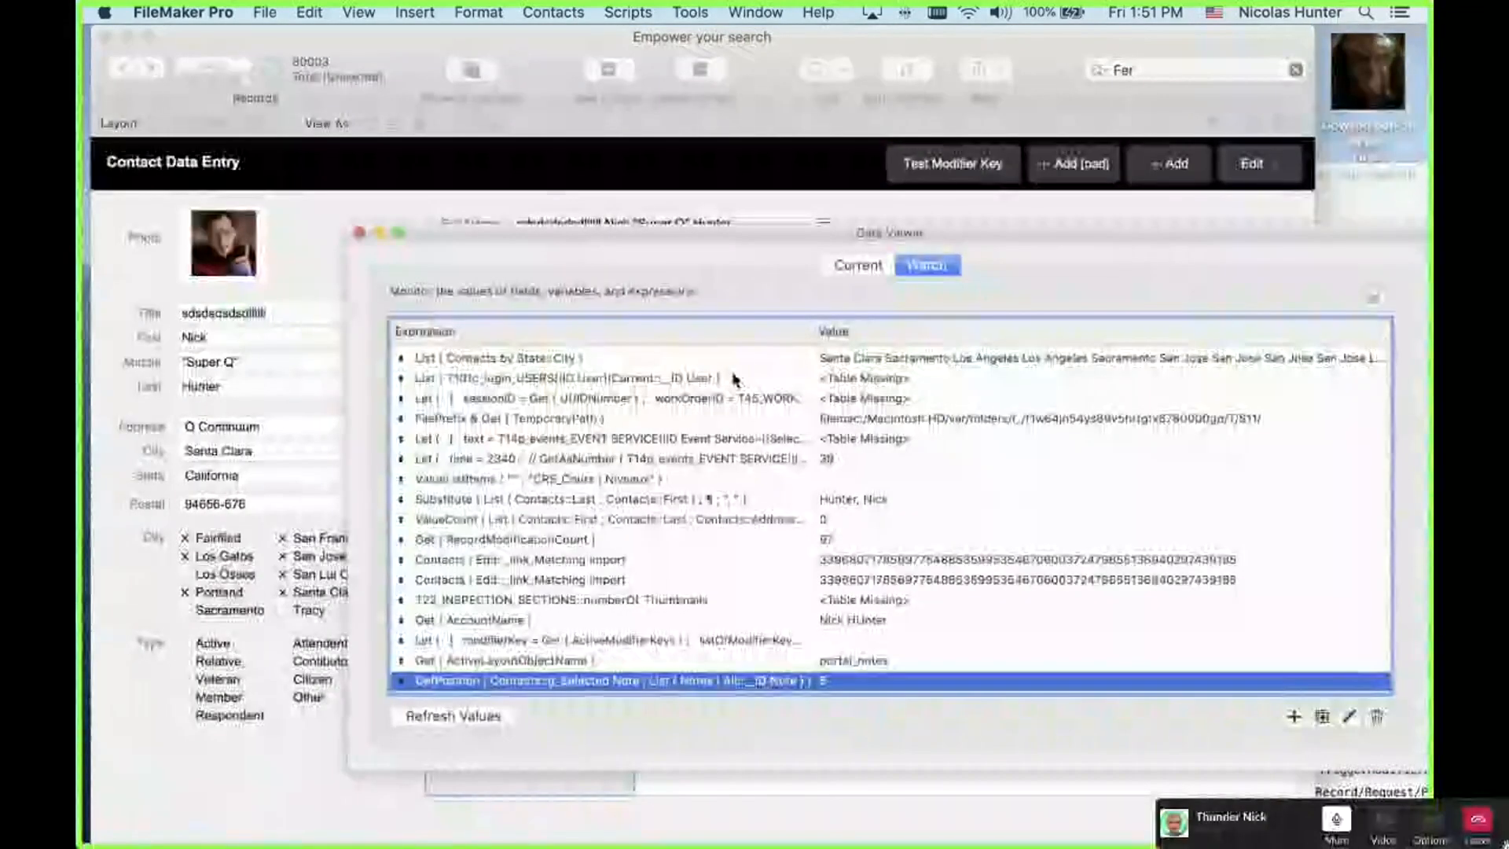
Step: Move the Data Viewer aside and select New Note 7, kdfjdkfjdkf, then Notes to see 4
left_click_drag(732, 232, 1284, 147)
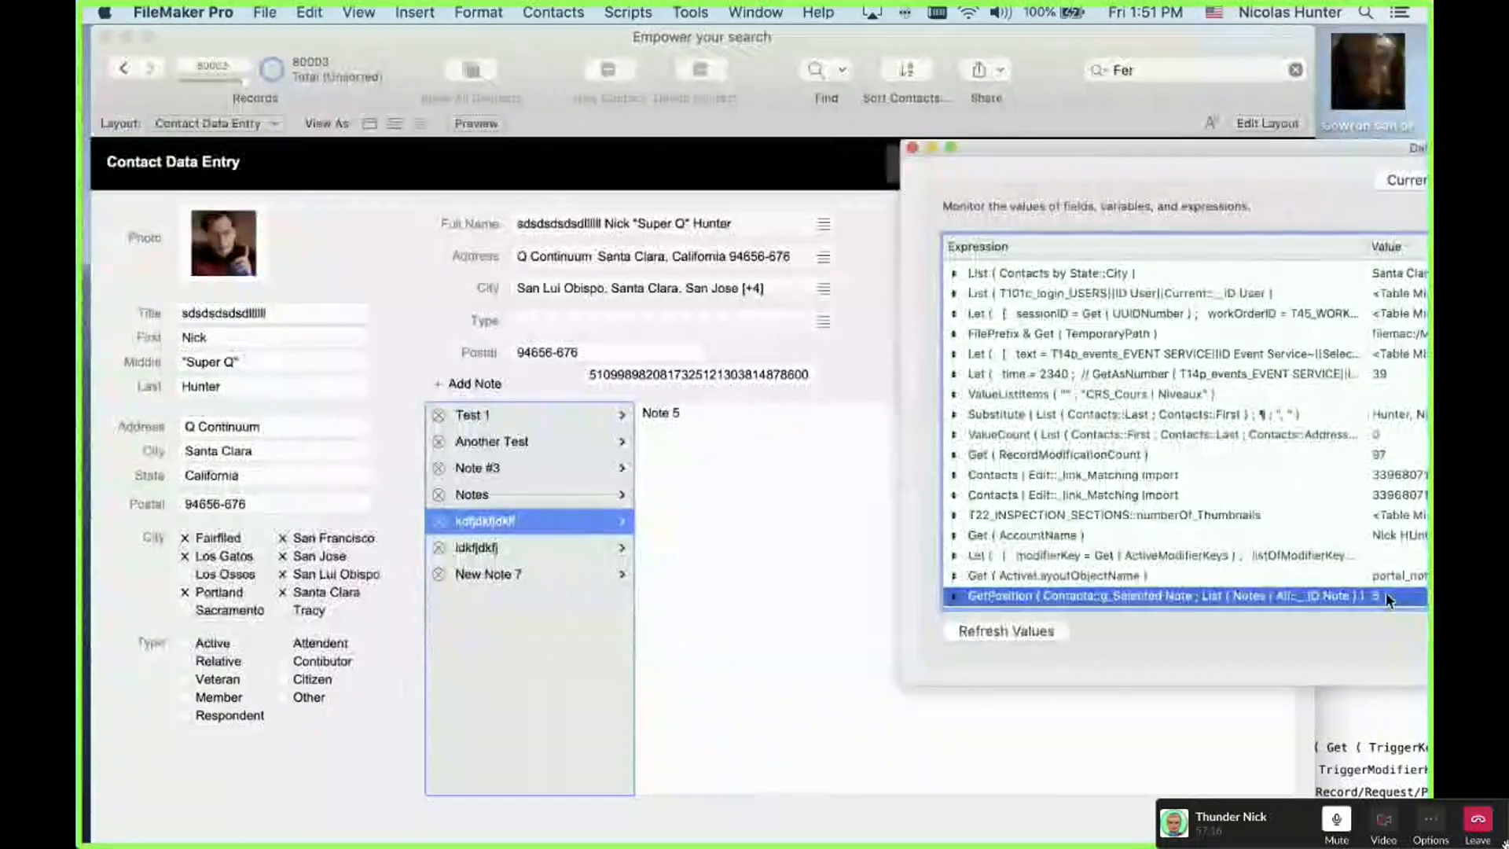
left_click(510, 494)
left_click(574, 574)
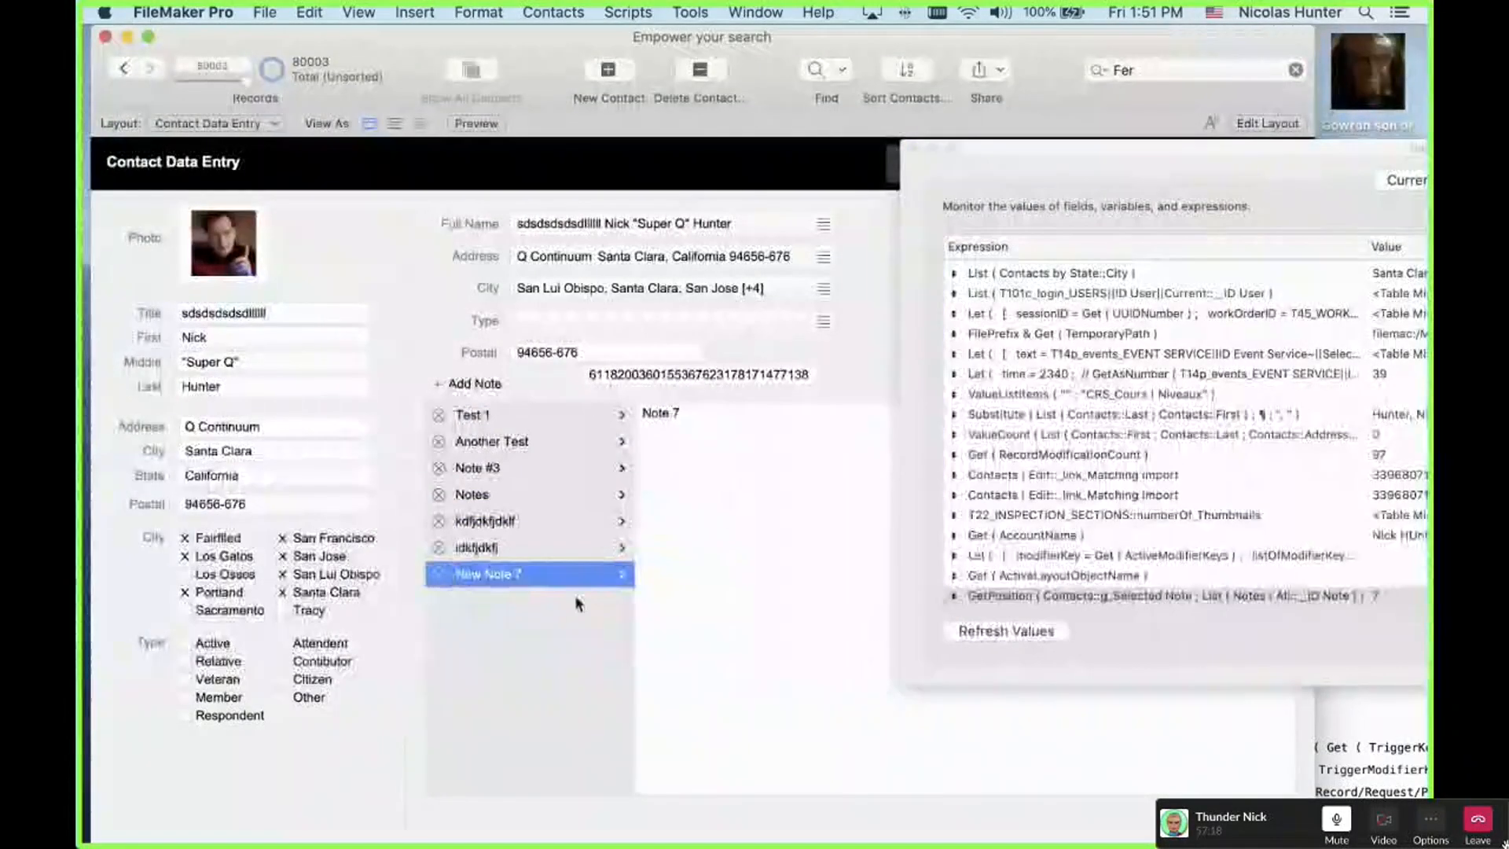
left_click(578, 522)
left_click(570, 496)
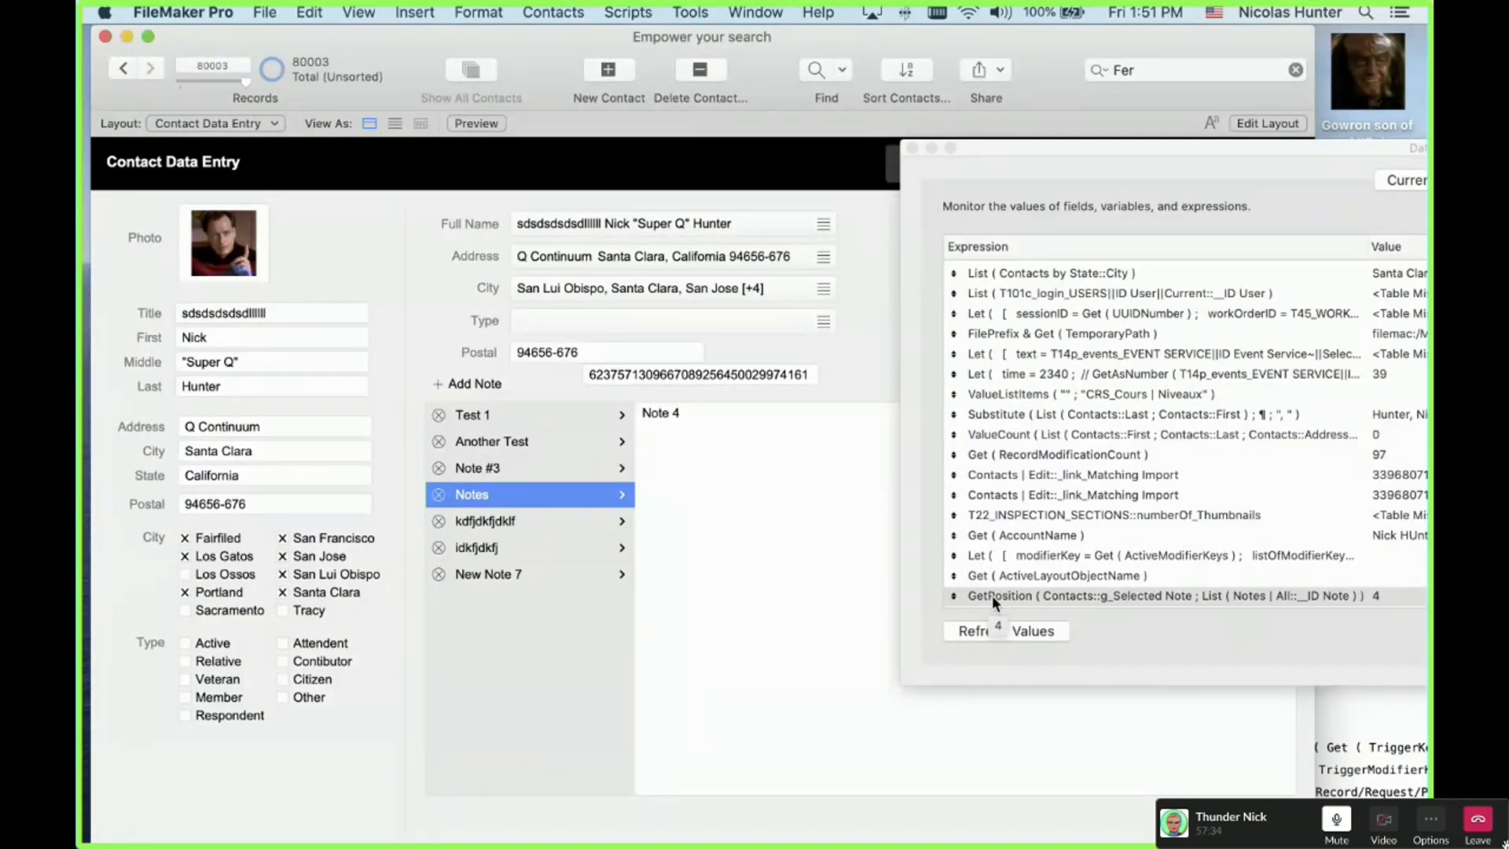
left_click(267, 12)
mouse_move(314, 183)
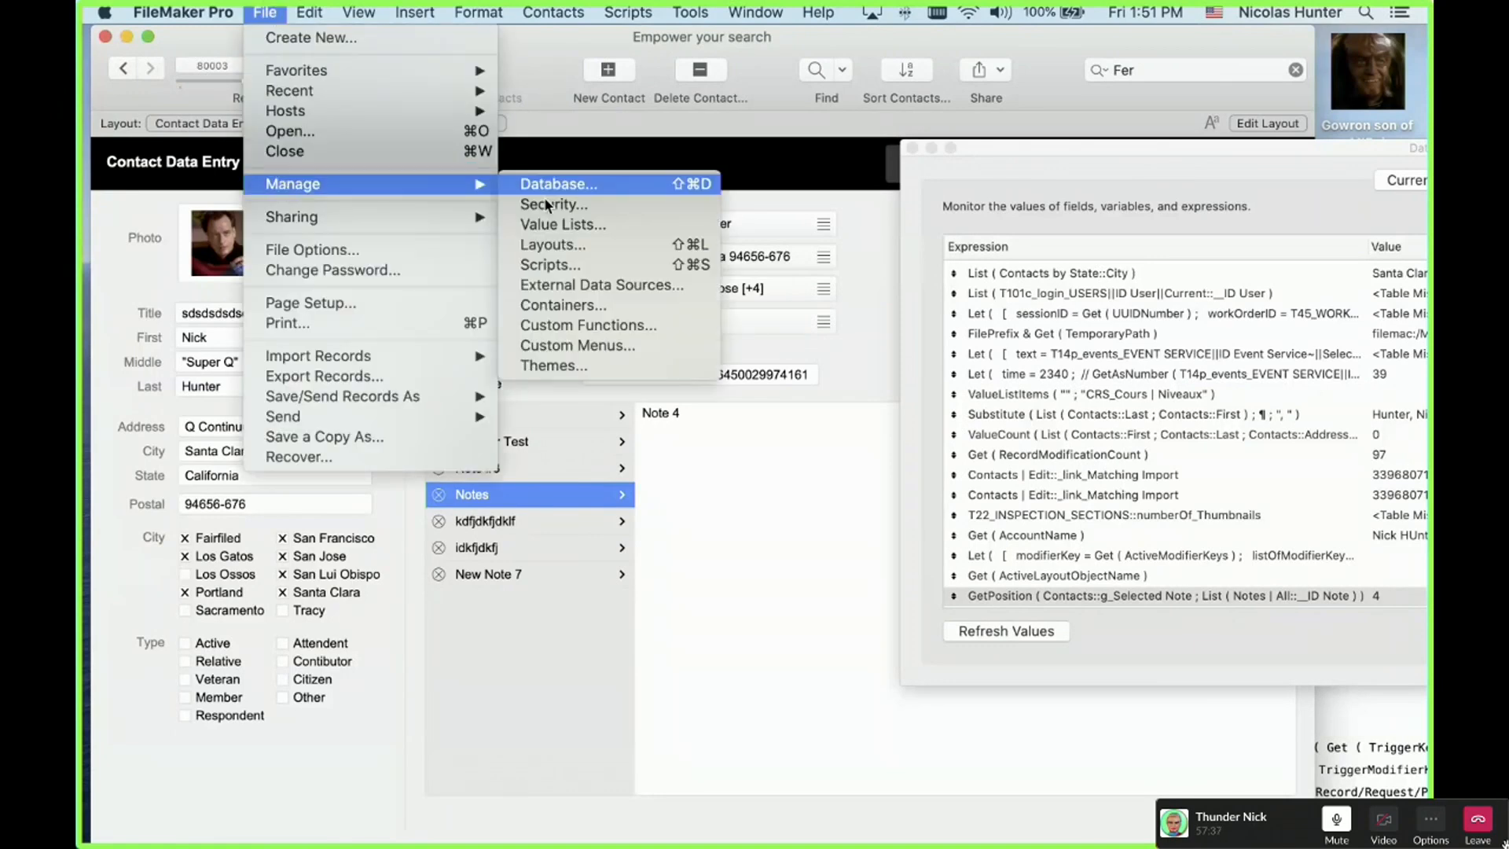
left_click(601, 327)
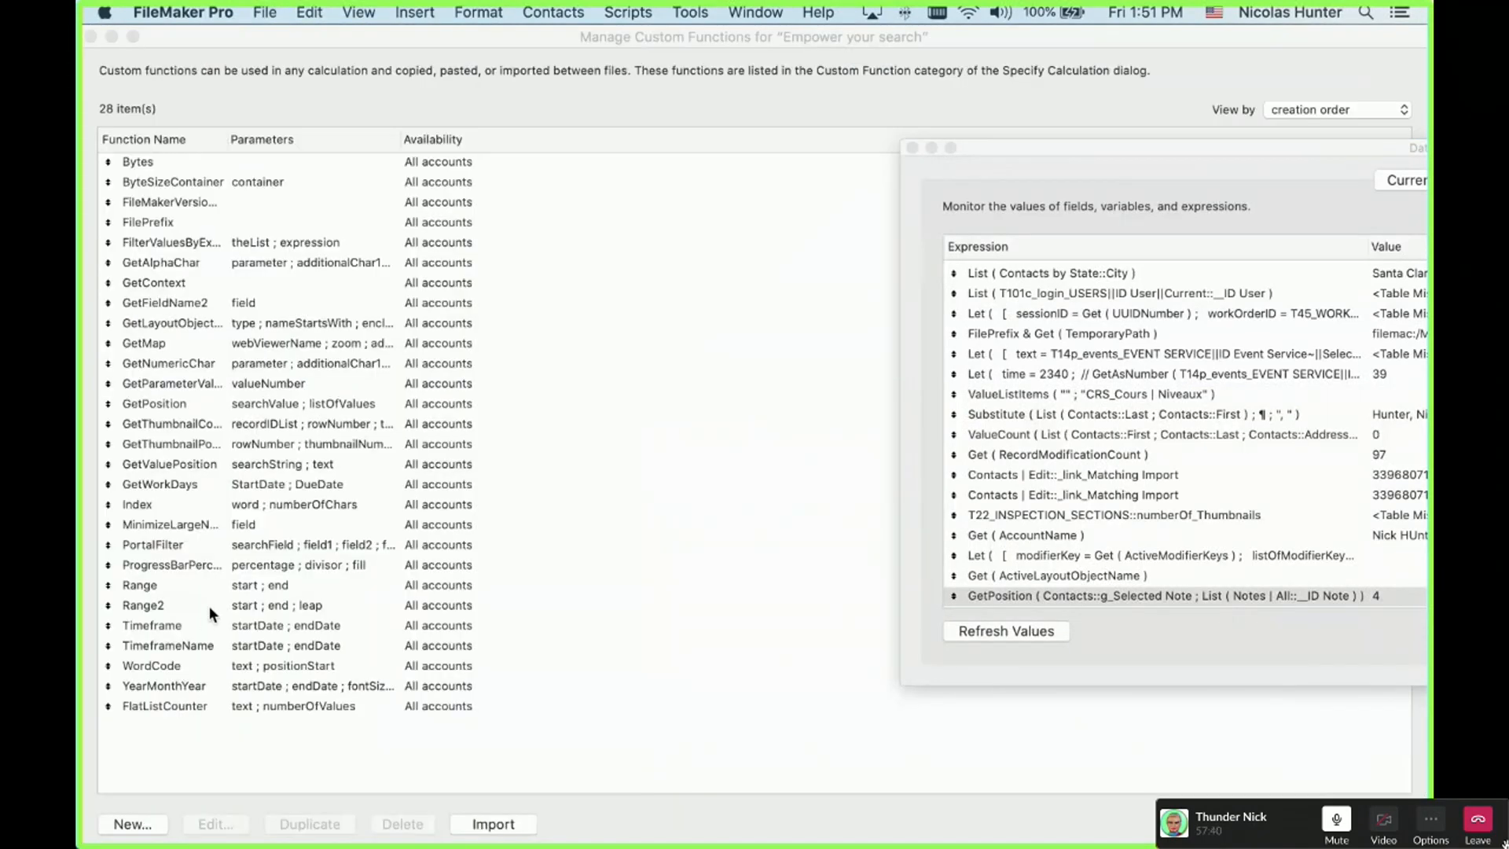
left_click(198, 463)
left_click(206, 485)
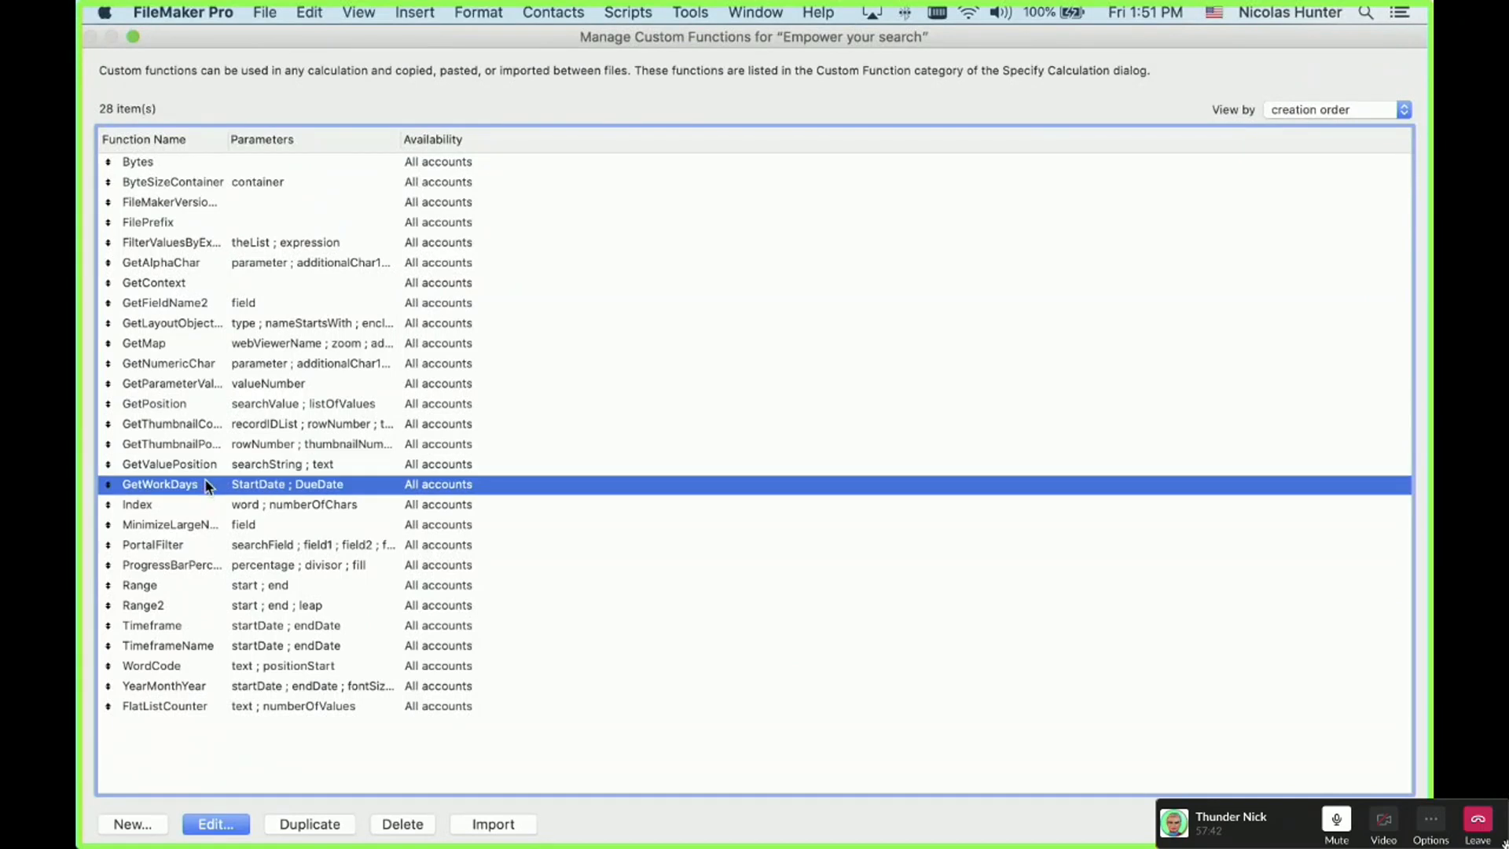
left_click(206, 404)
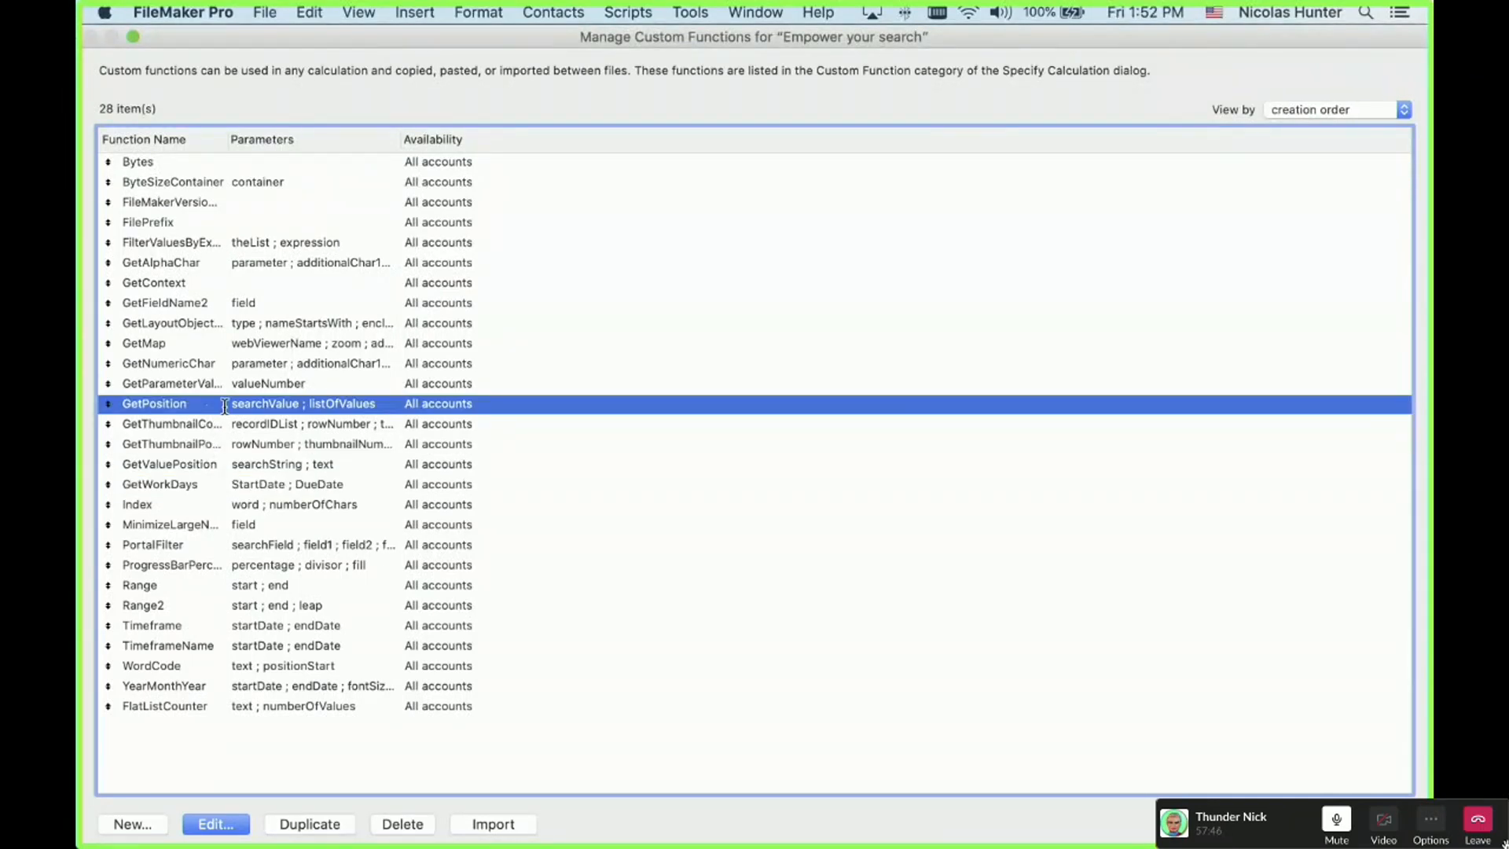
double_click(225, 406)
left_click(347, 538)
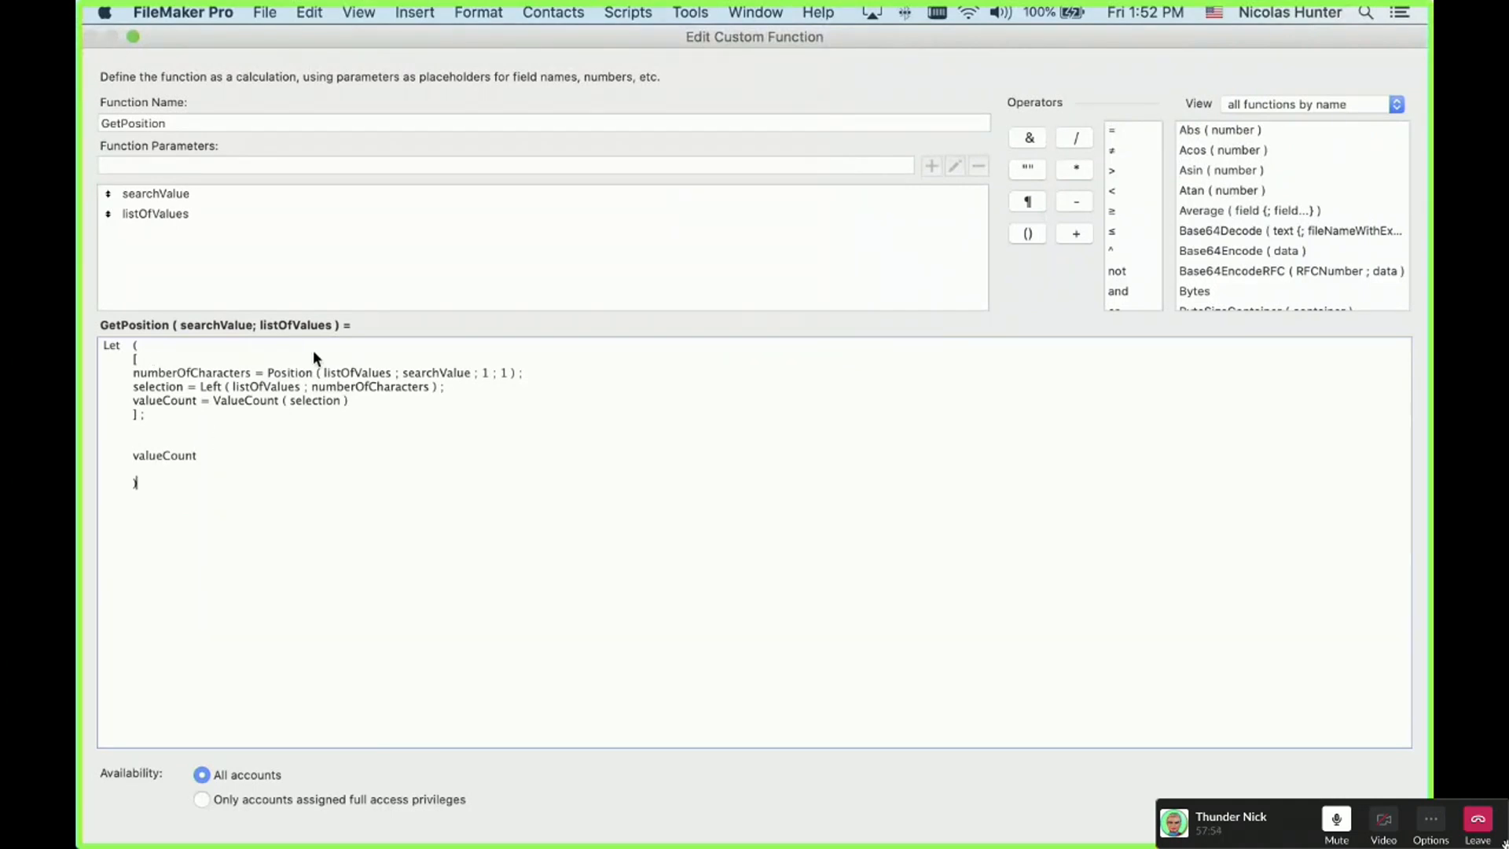
key("Escape")
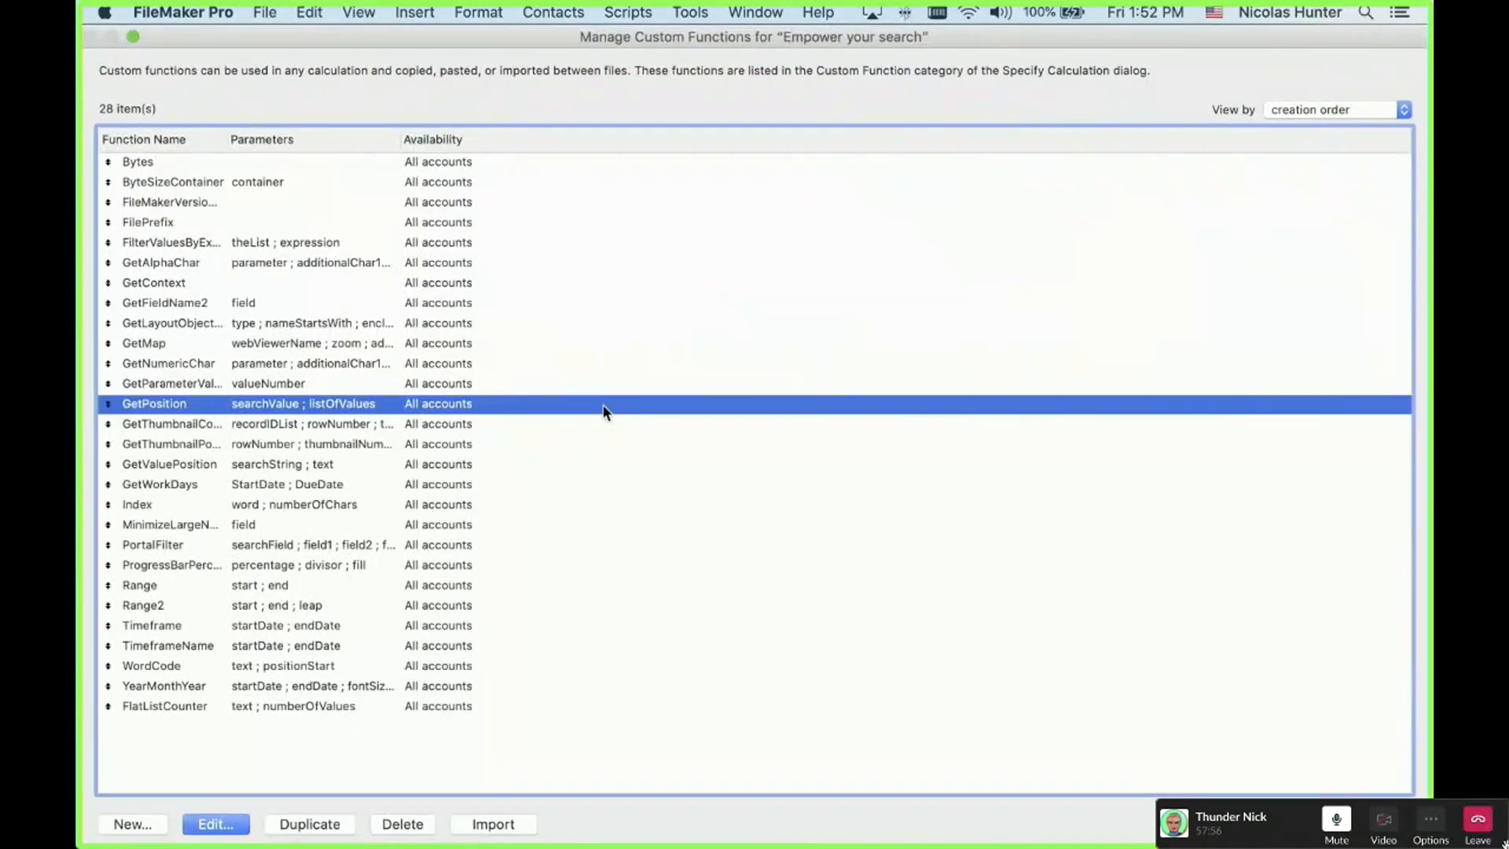
key("Escape")
Step: Select Another Test, Note #3 and Notes in the portal to check positions 3 and 4
left_click(507, 465)
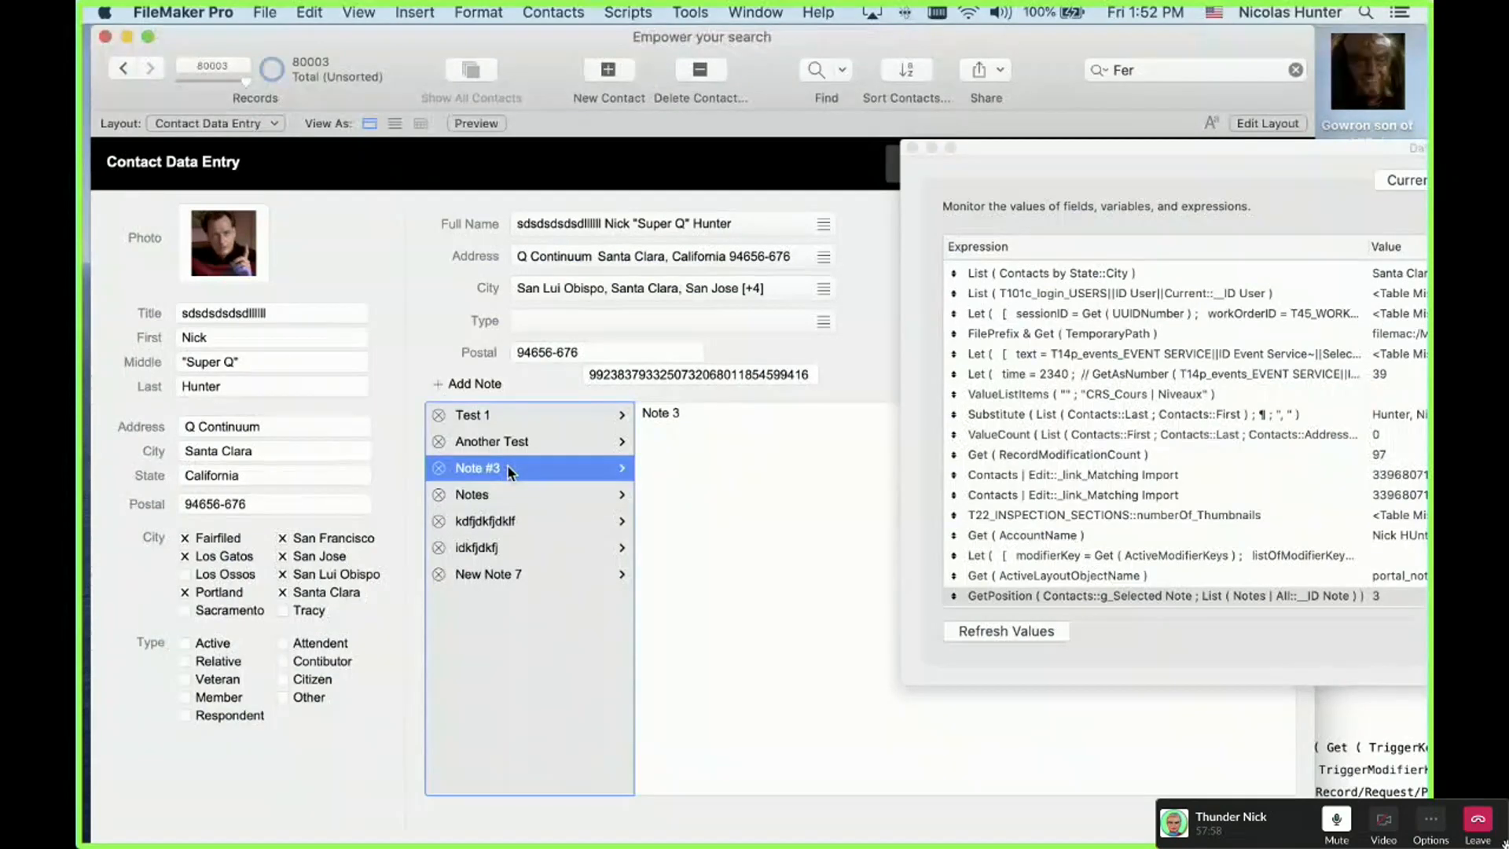
left_click(510, 447)
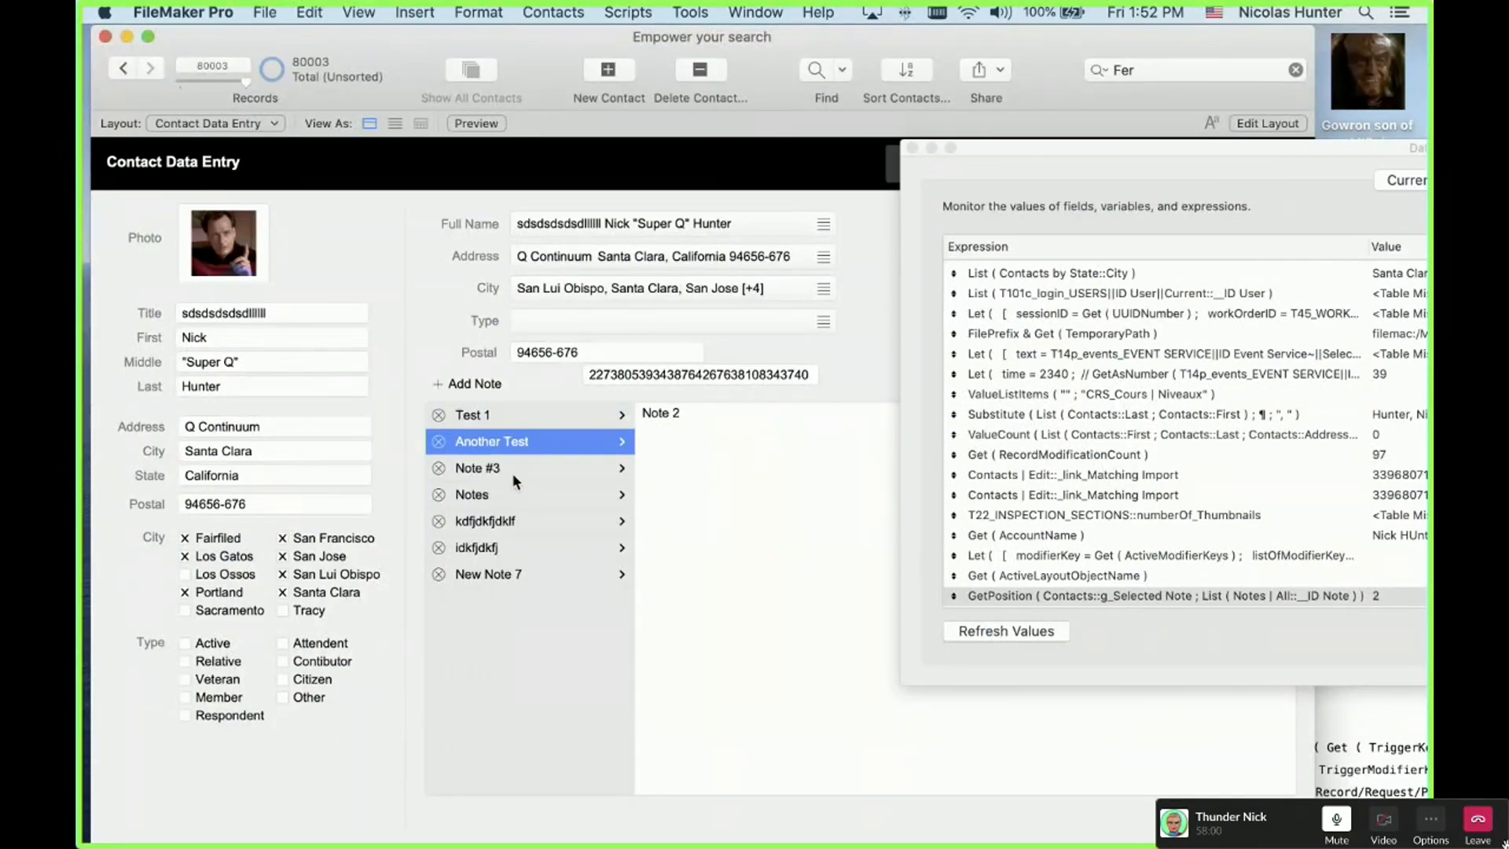
left_click(512, 472)
left_click(517, 492)
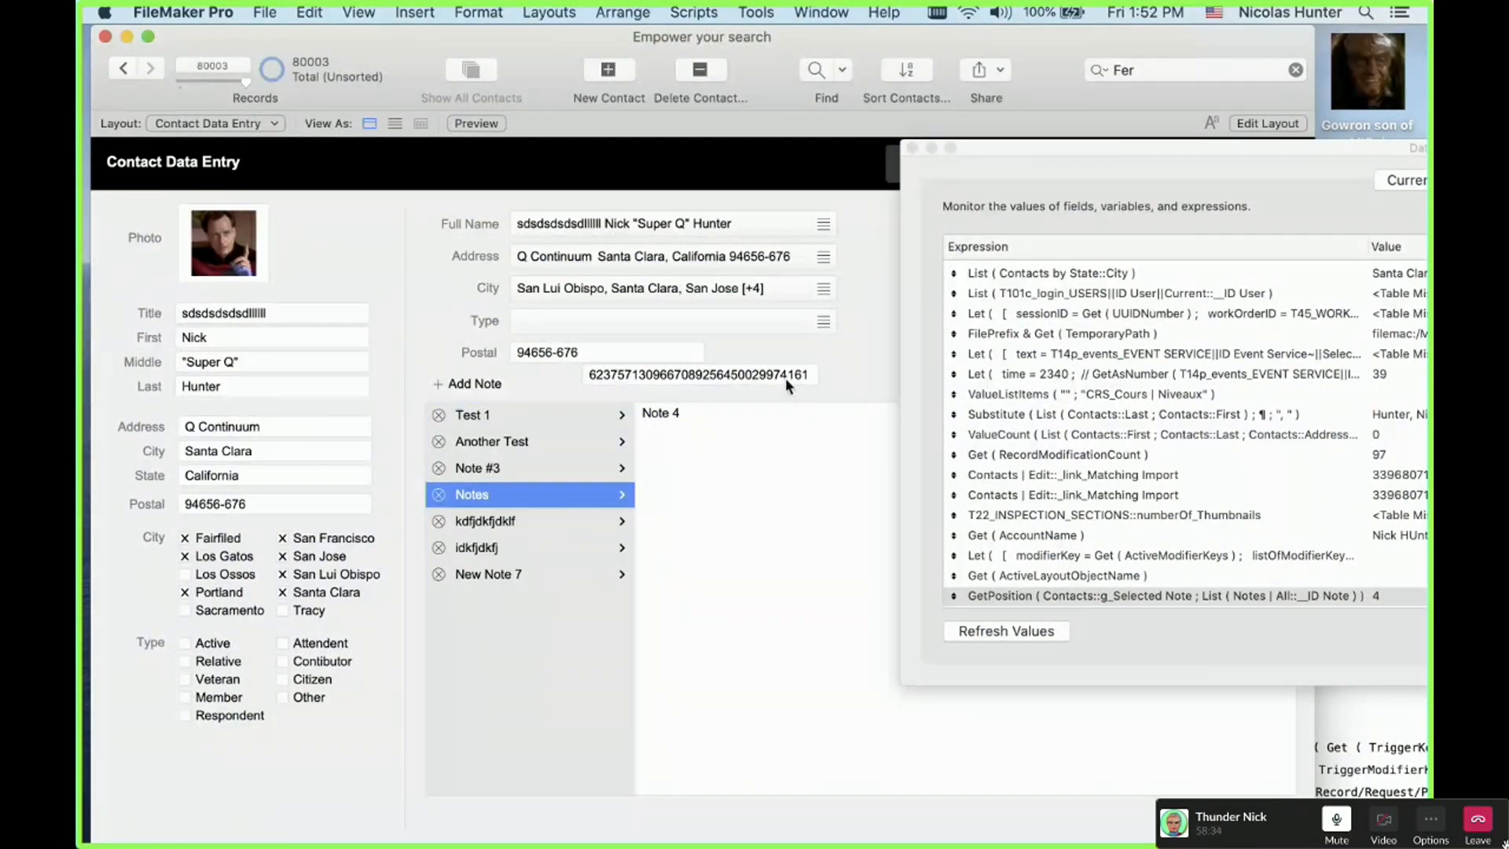
Step: Delete the g_Selected Note edit box in Layout mode, close the Data Viewer, and reenter Layout mode
key("super+l")
left_click(797, 384)
key("BackSpace")
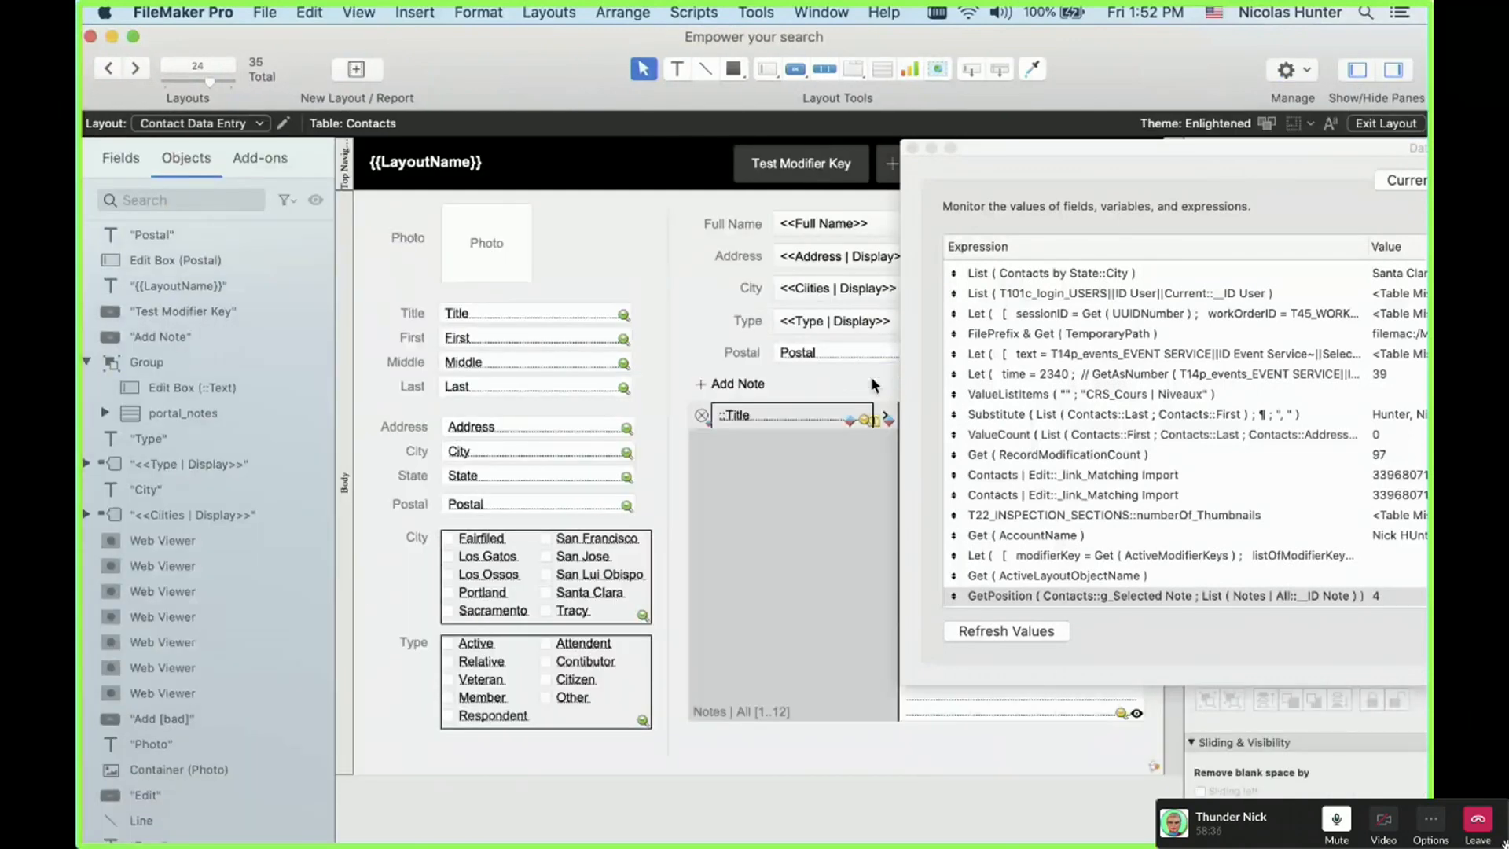
key("super+b")
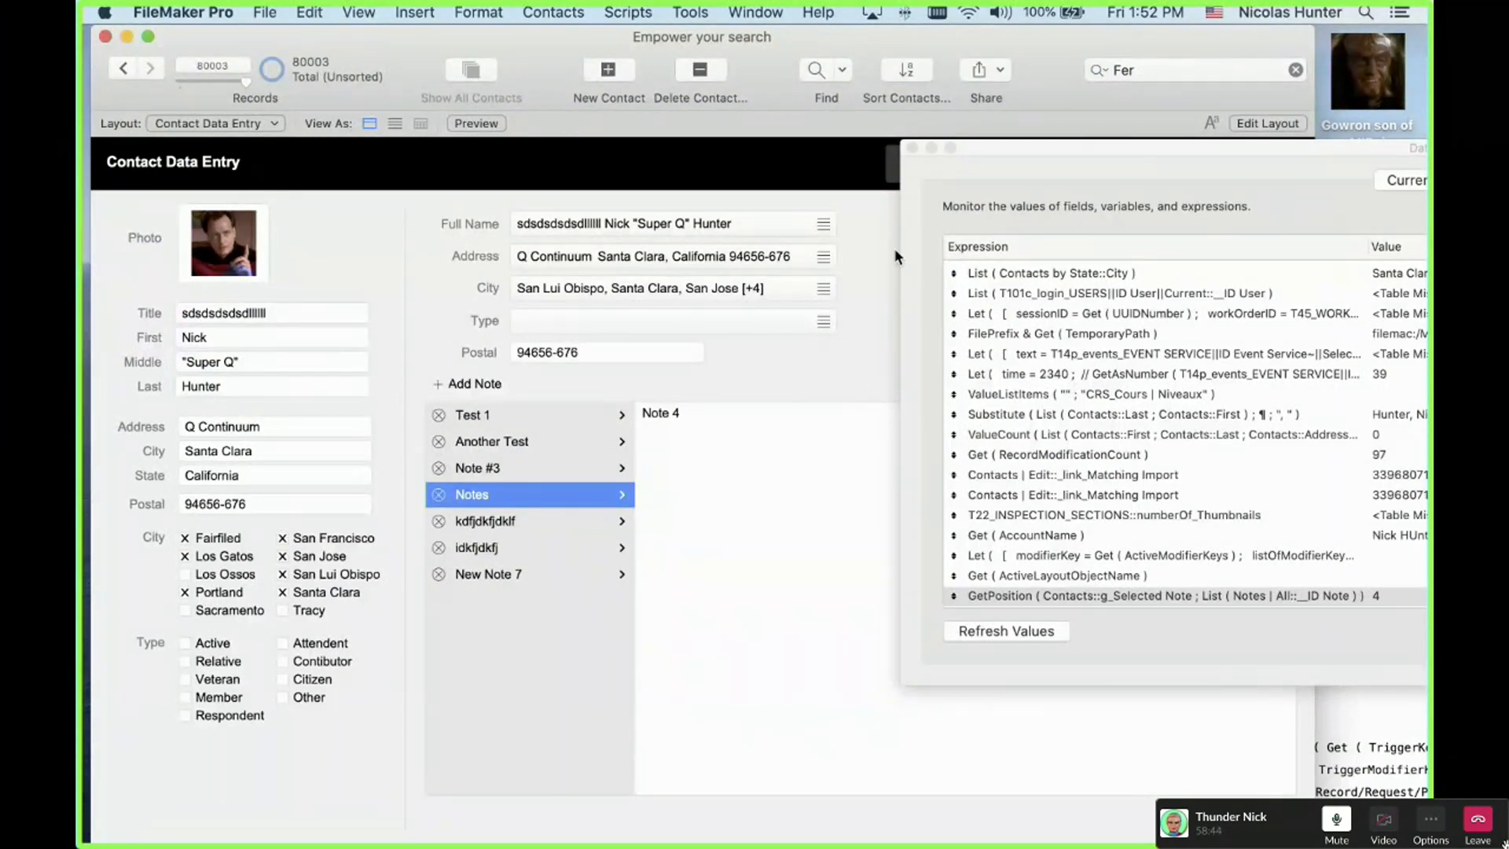
left_click(913, 149)
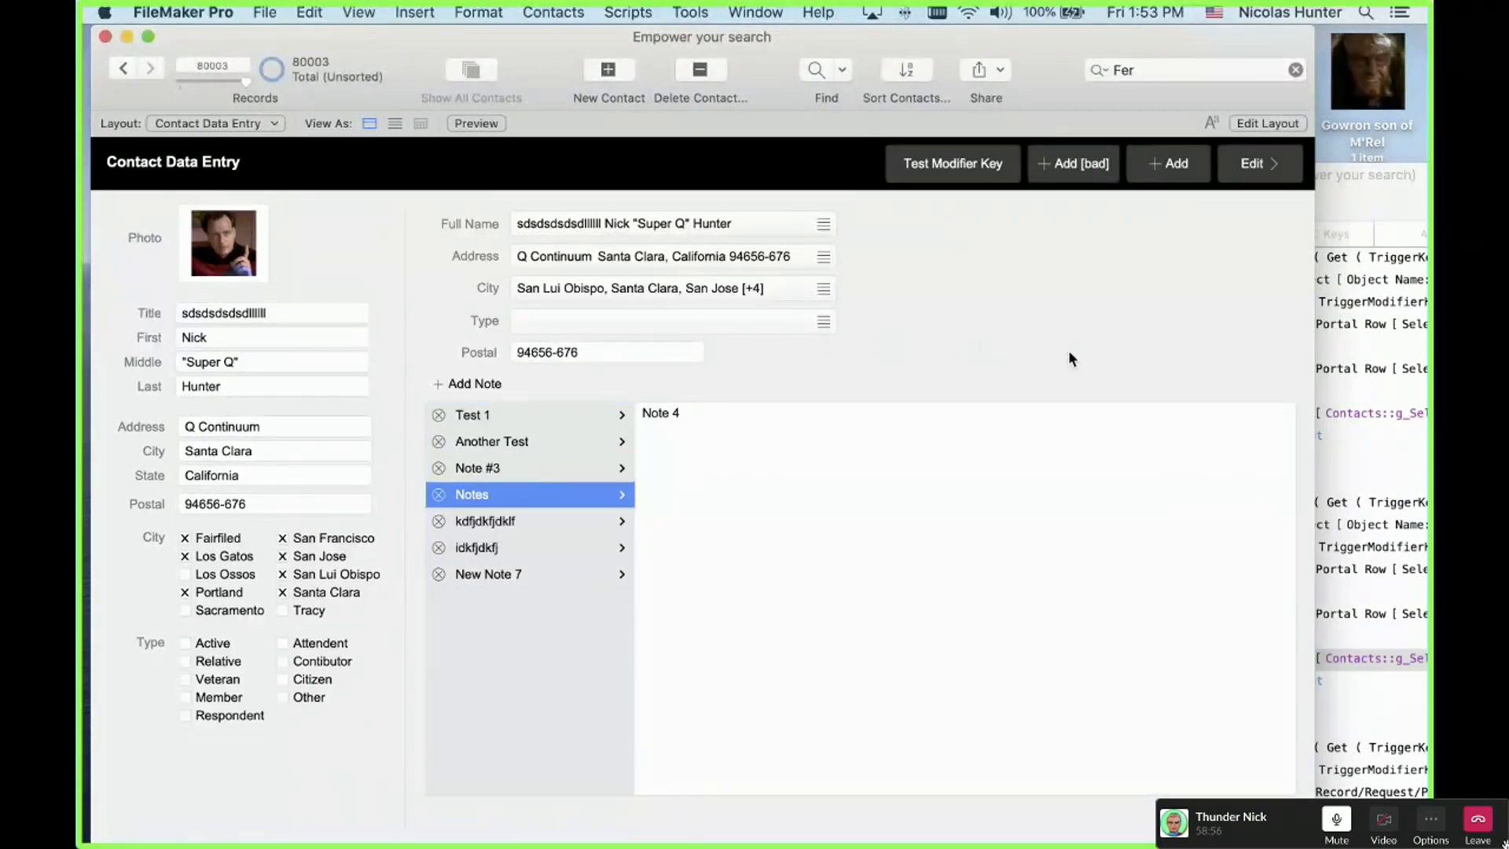
key("super+l")
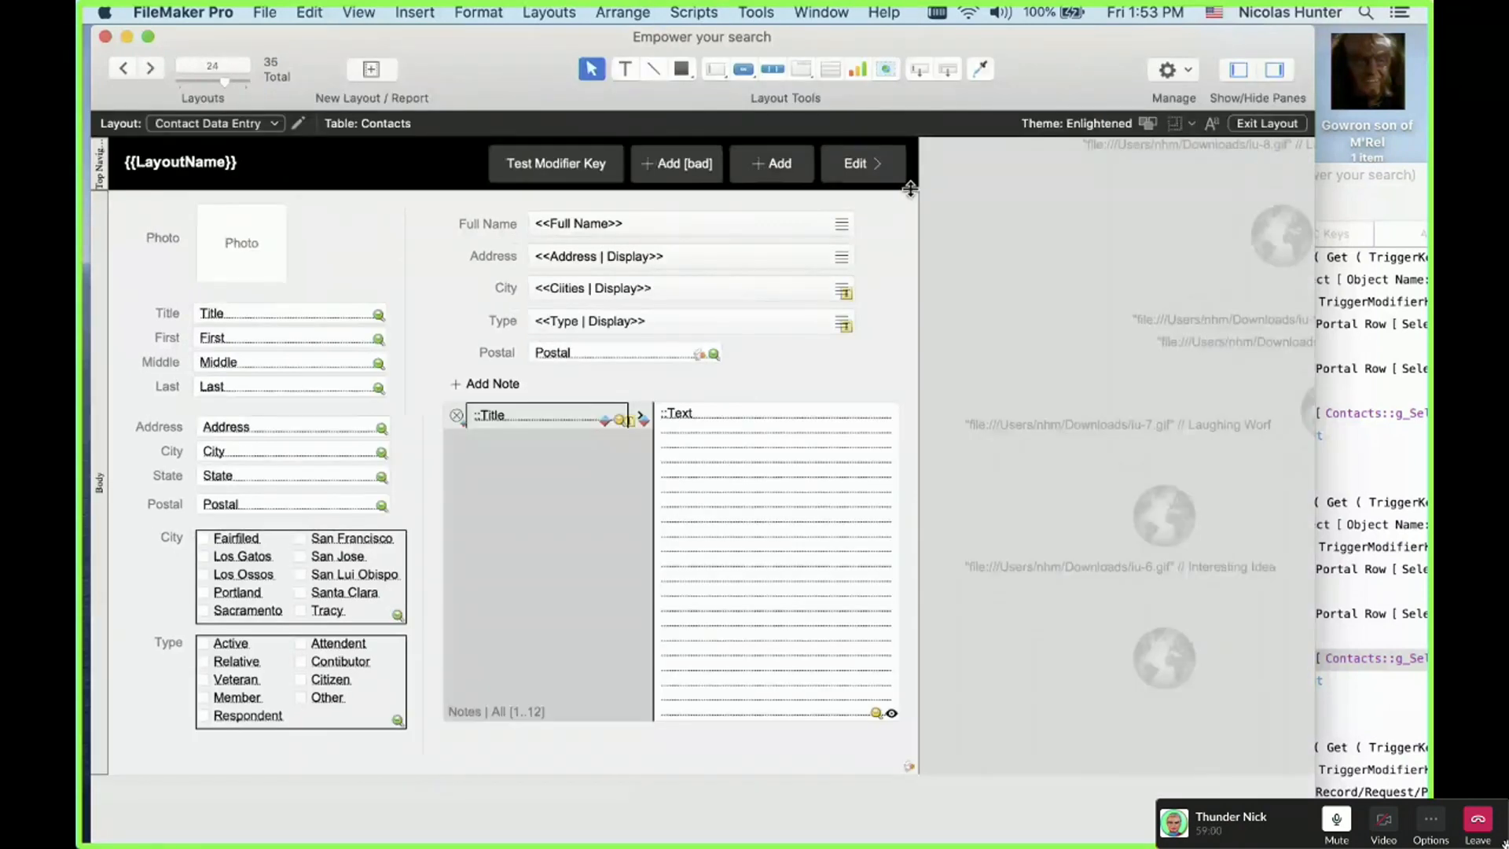
Step: Exit Layout mode back to browsing record 80003 on Contact Data Entry
key("super+b")
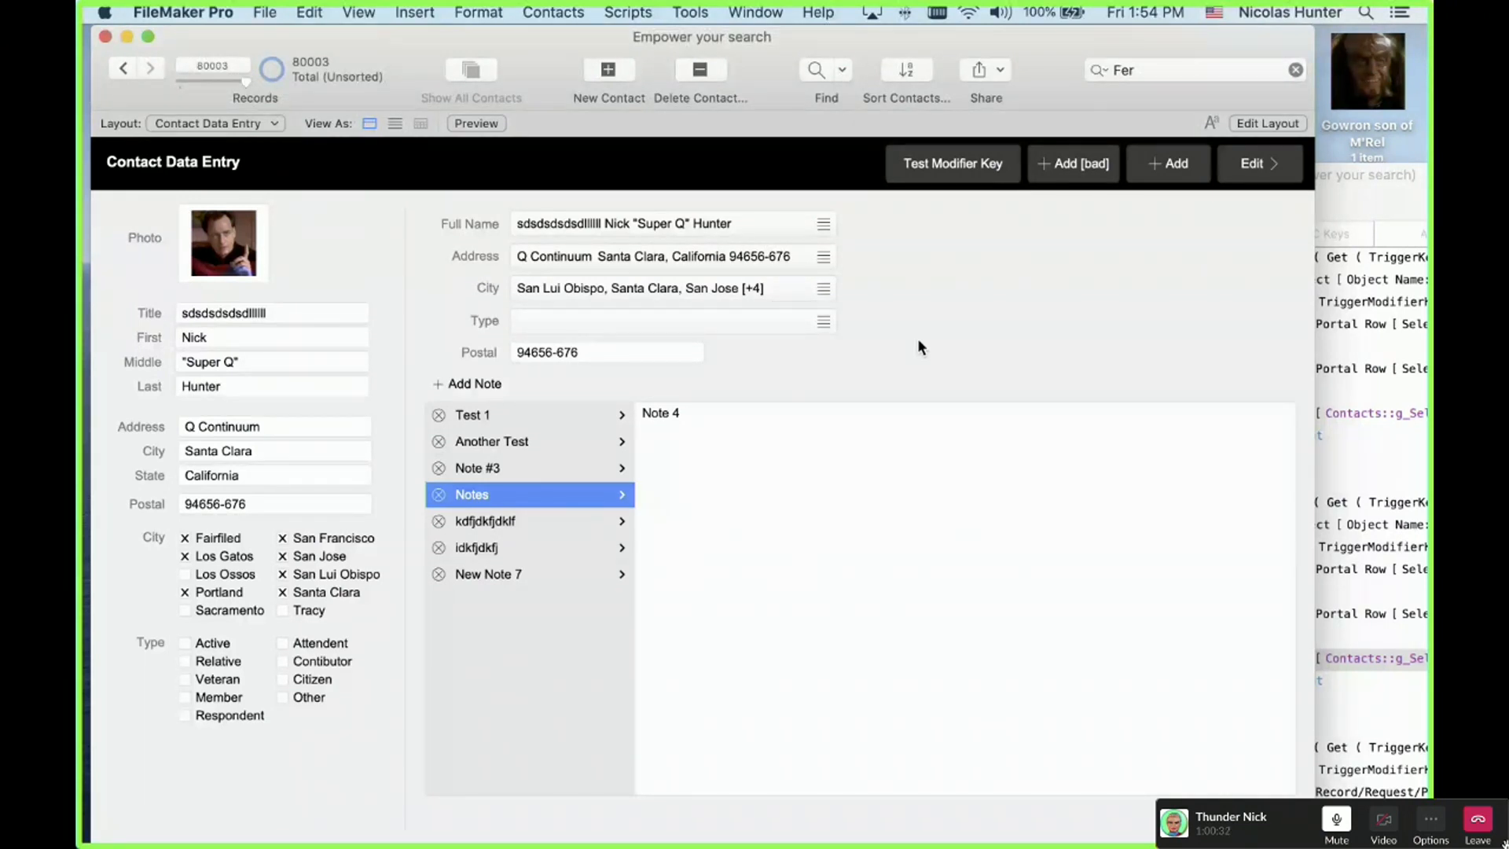
Step: Step back two records to contact 80000 with an empty Postal, then open Manage Database
left_click(269, 496)
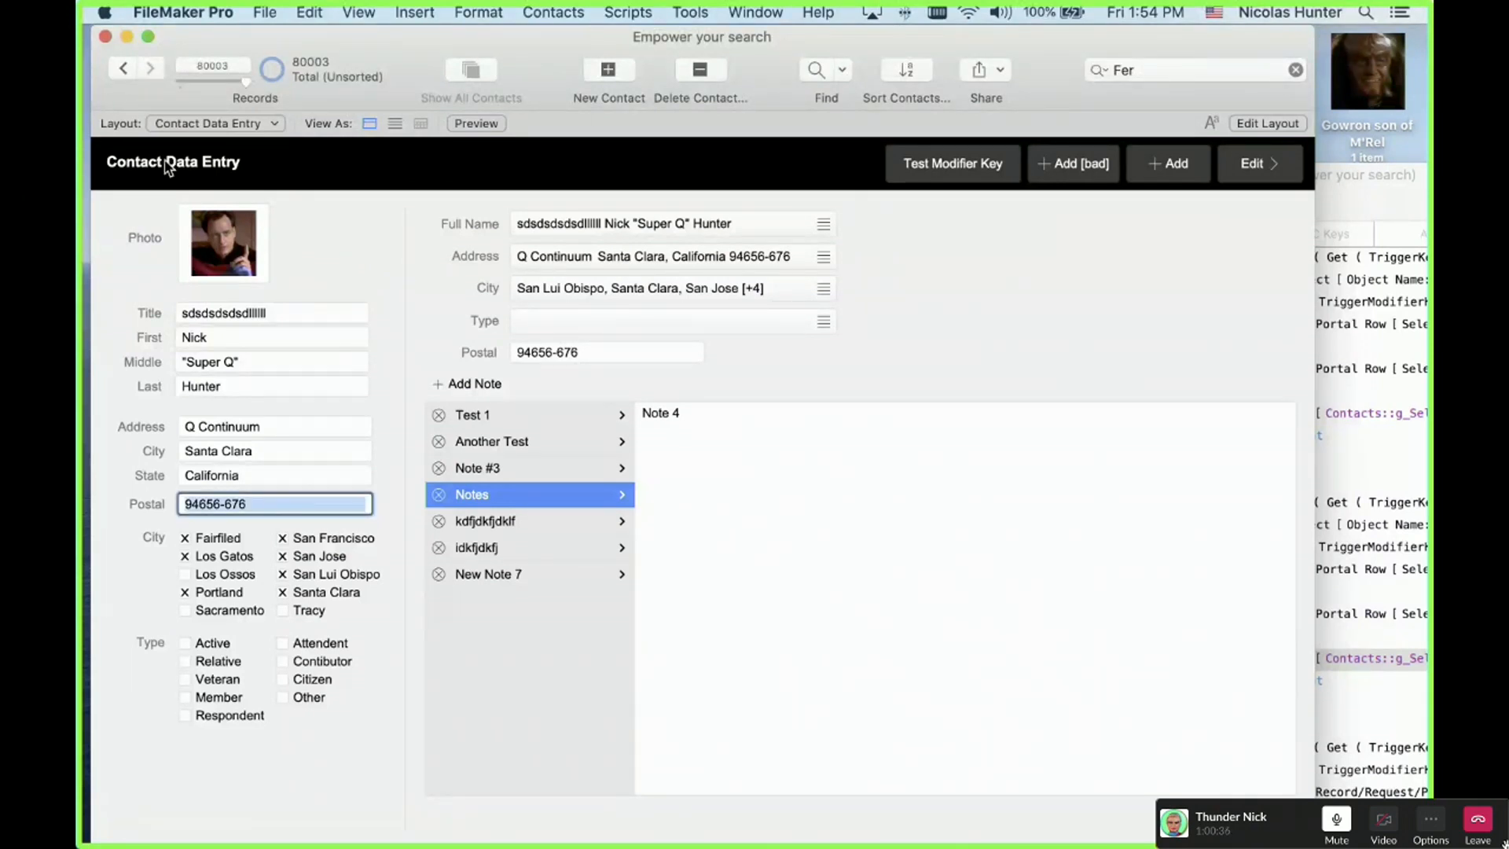
left_click(120, 69)
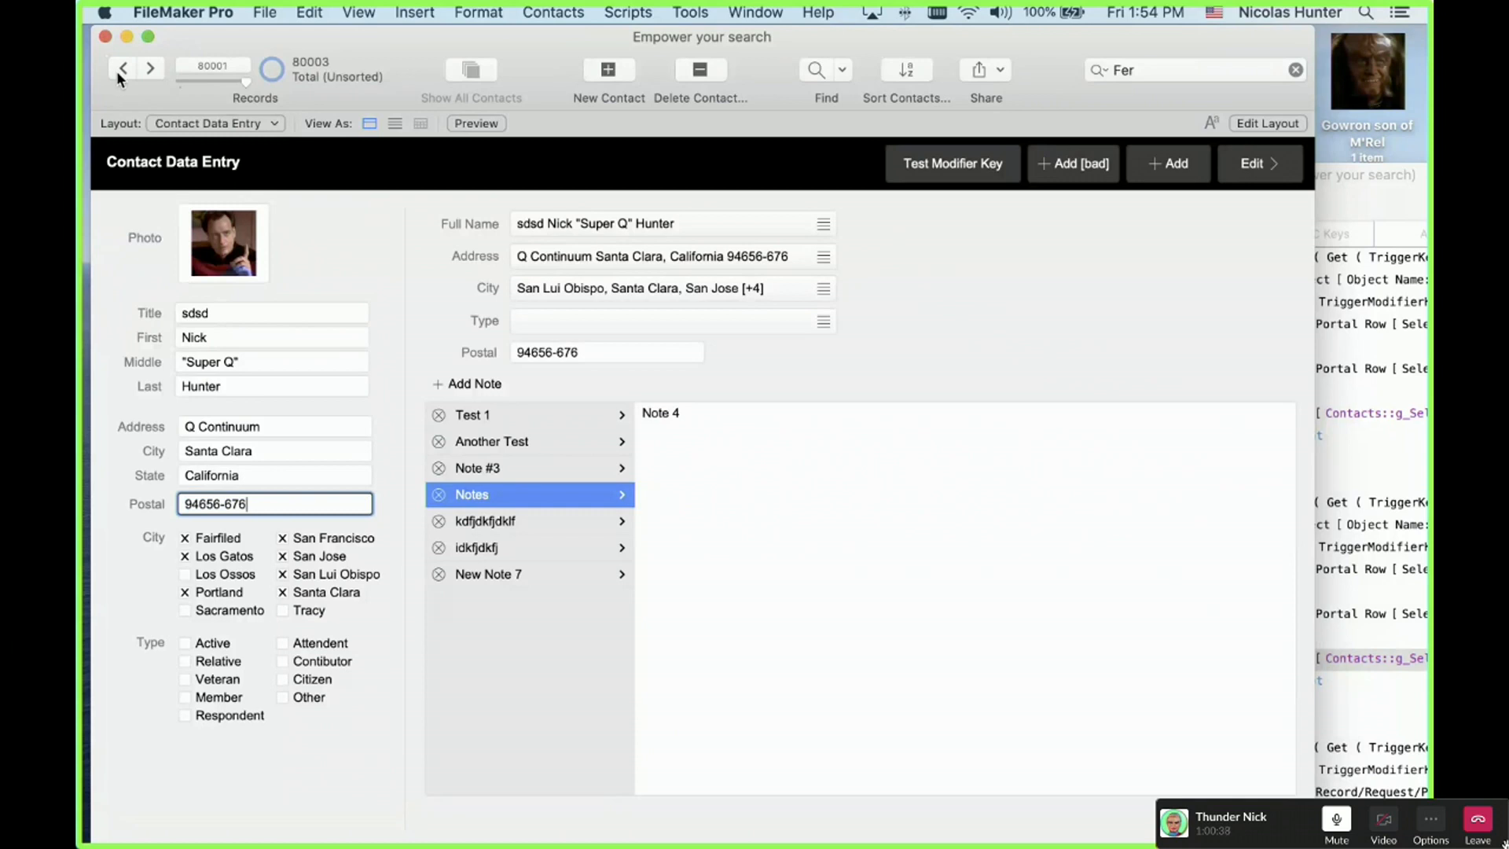
left_click(121, 70)
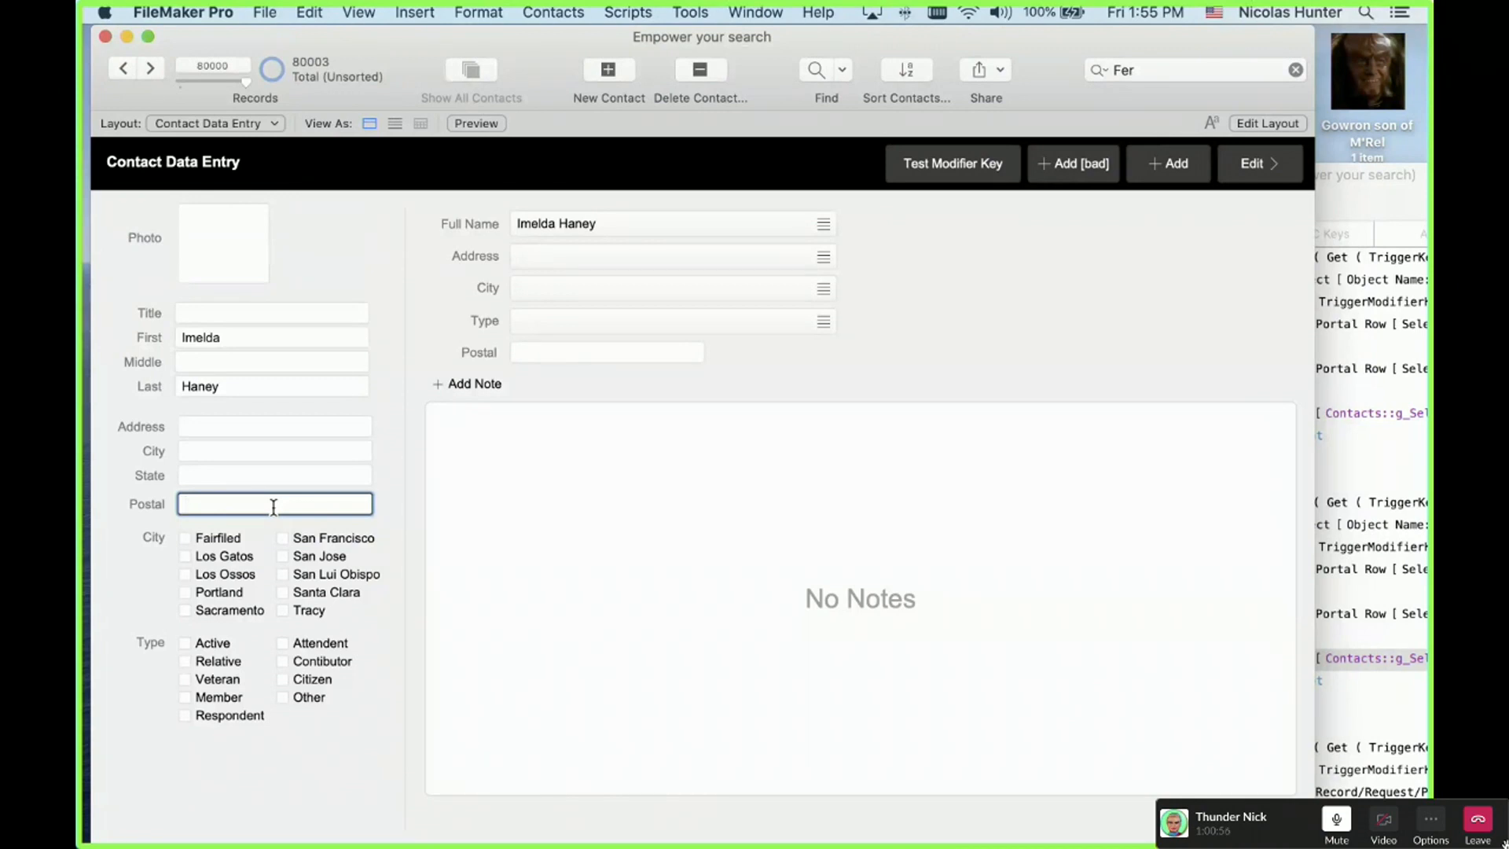
key("super+shift+d")
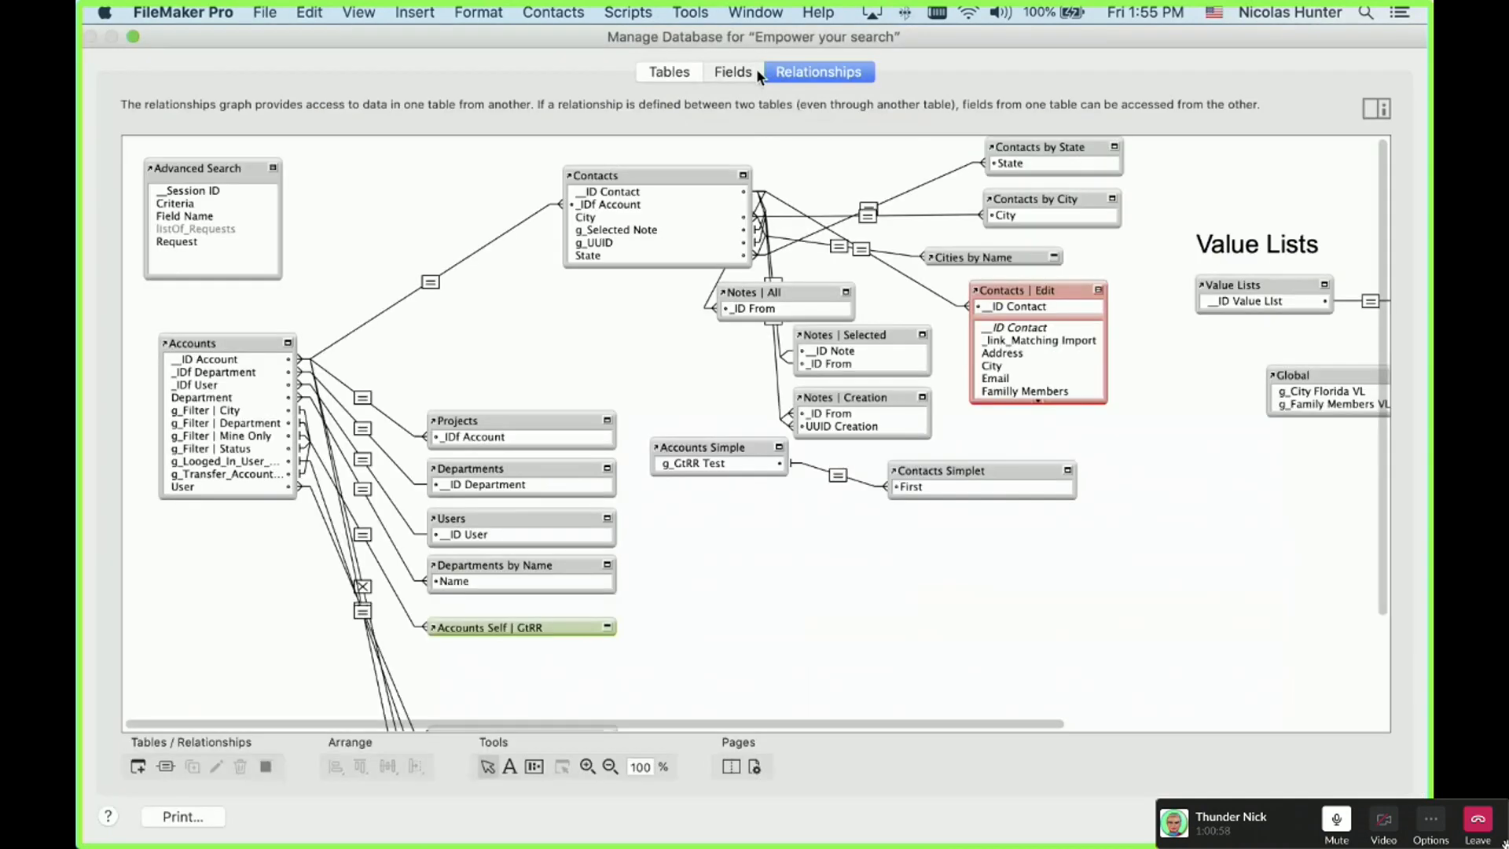
Step: Keep Postal's Strict Numeric Only validation in the Contacts fields, then close and reopen Manage Database
left_click(756, 70)
double_click(303, 639)
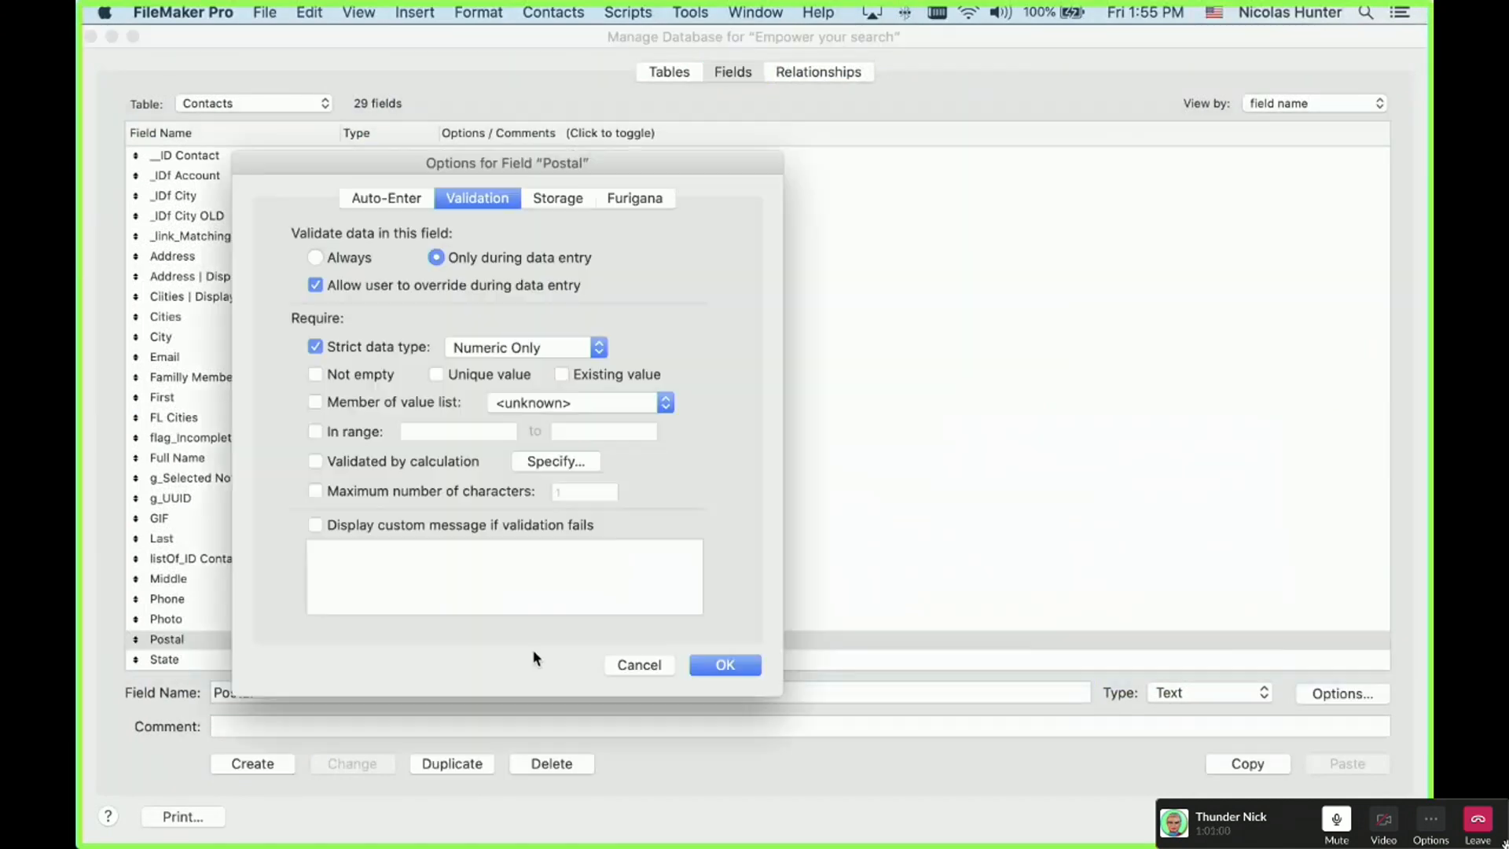
left_click(520, 345)
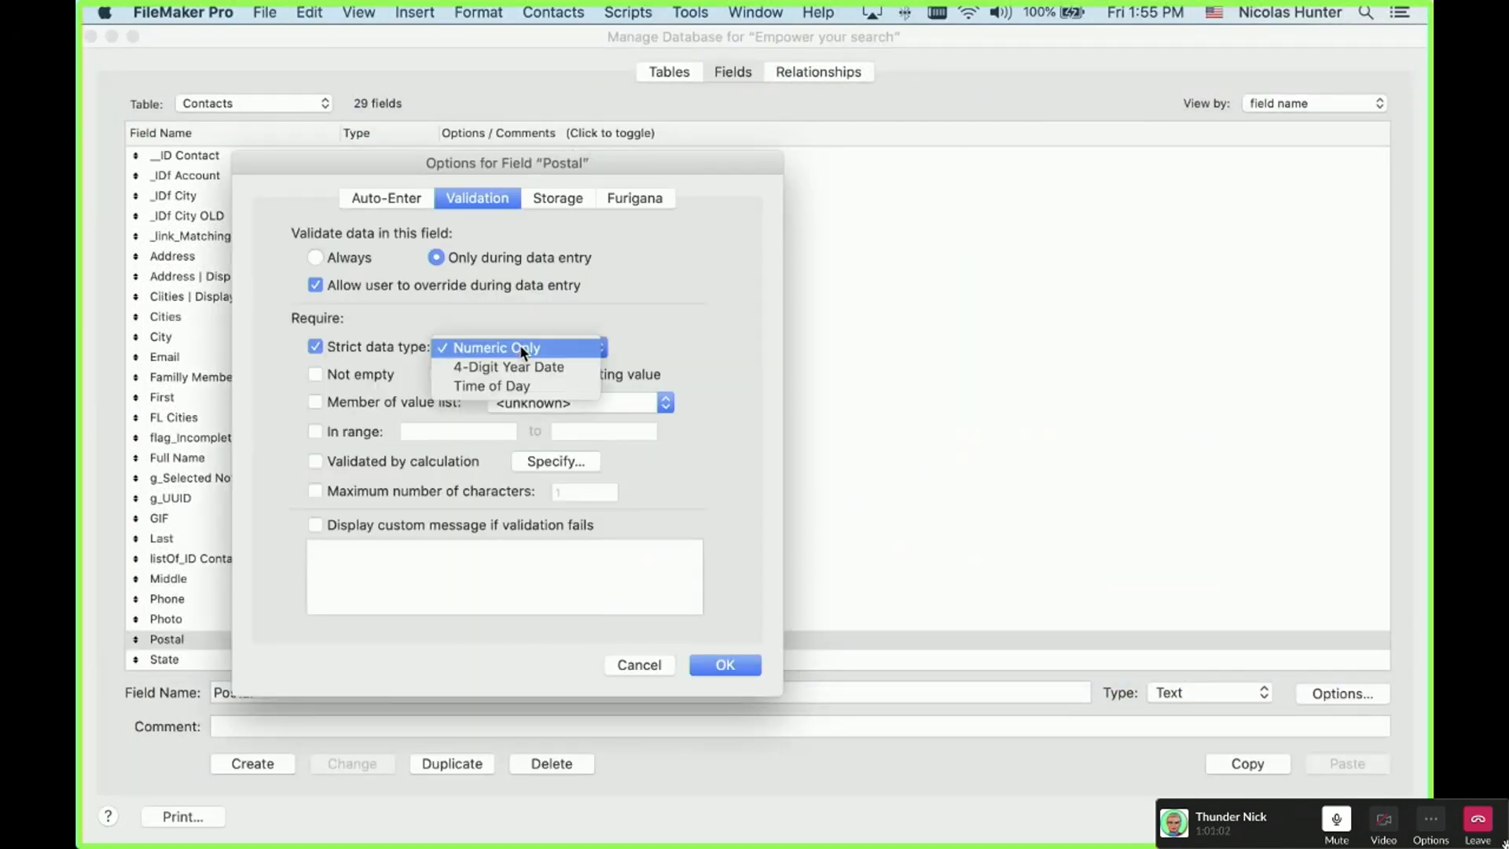
left_click(526, 308)
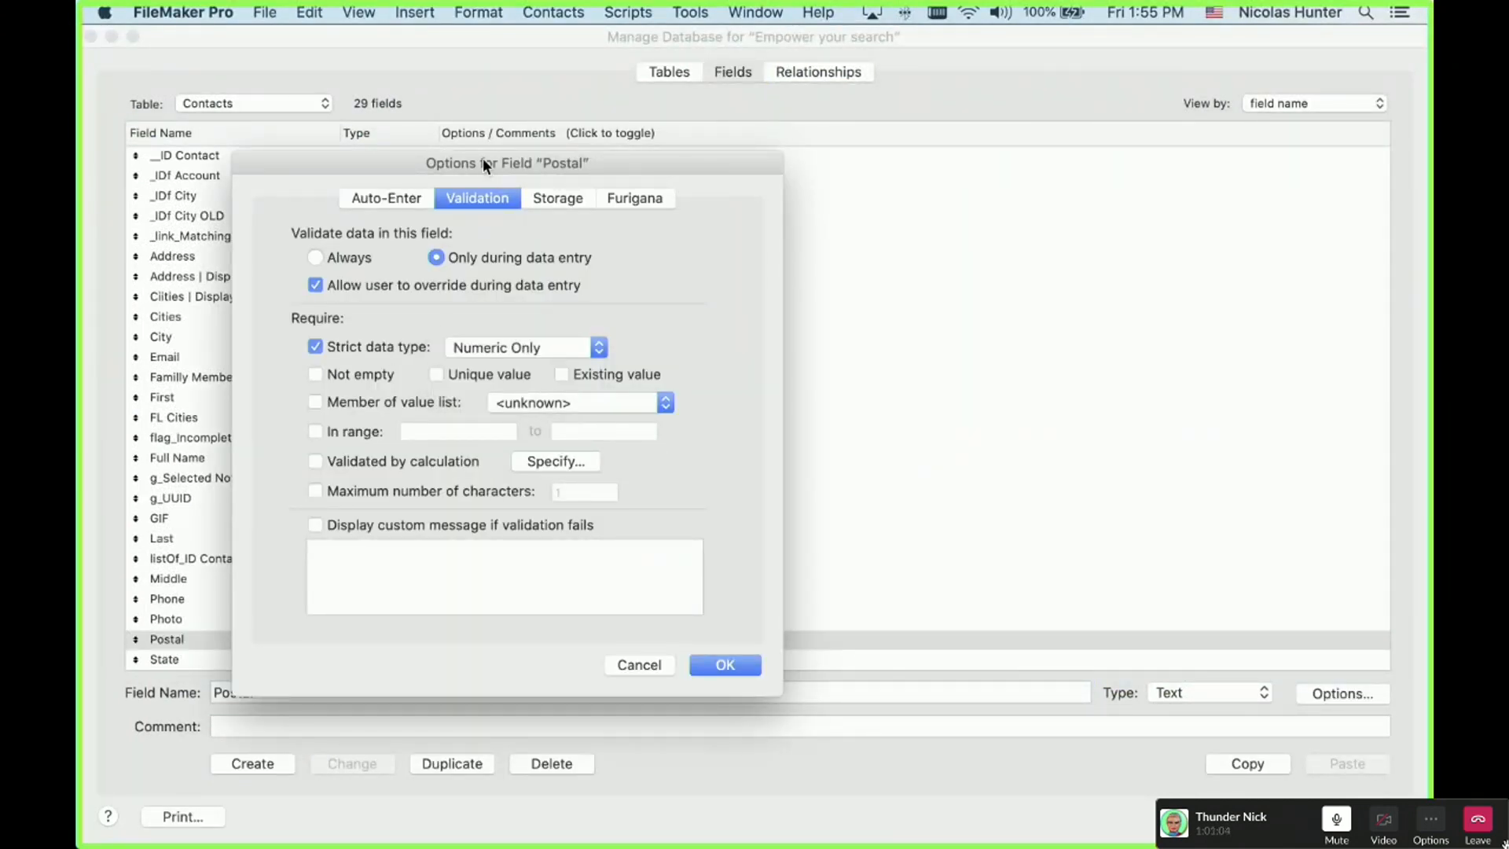
left_click_drag(482, 158, 602, 132)
key("Return")
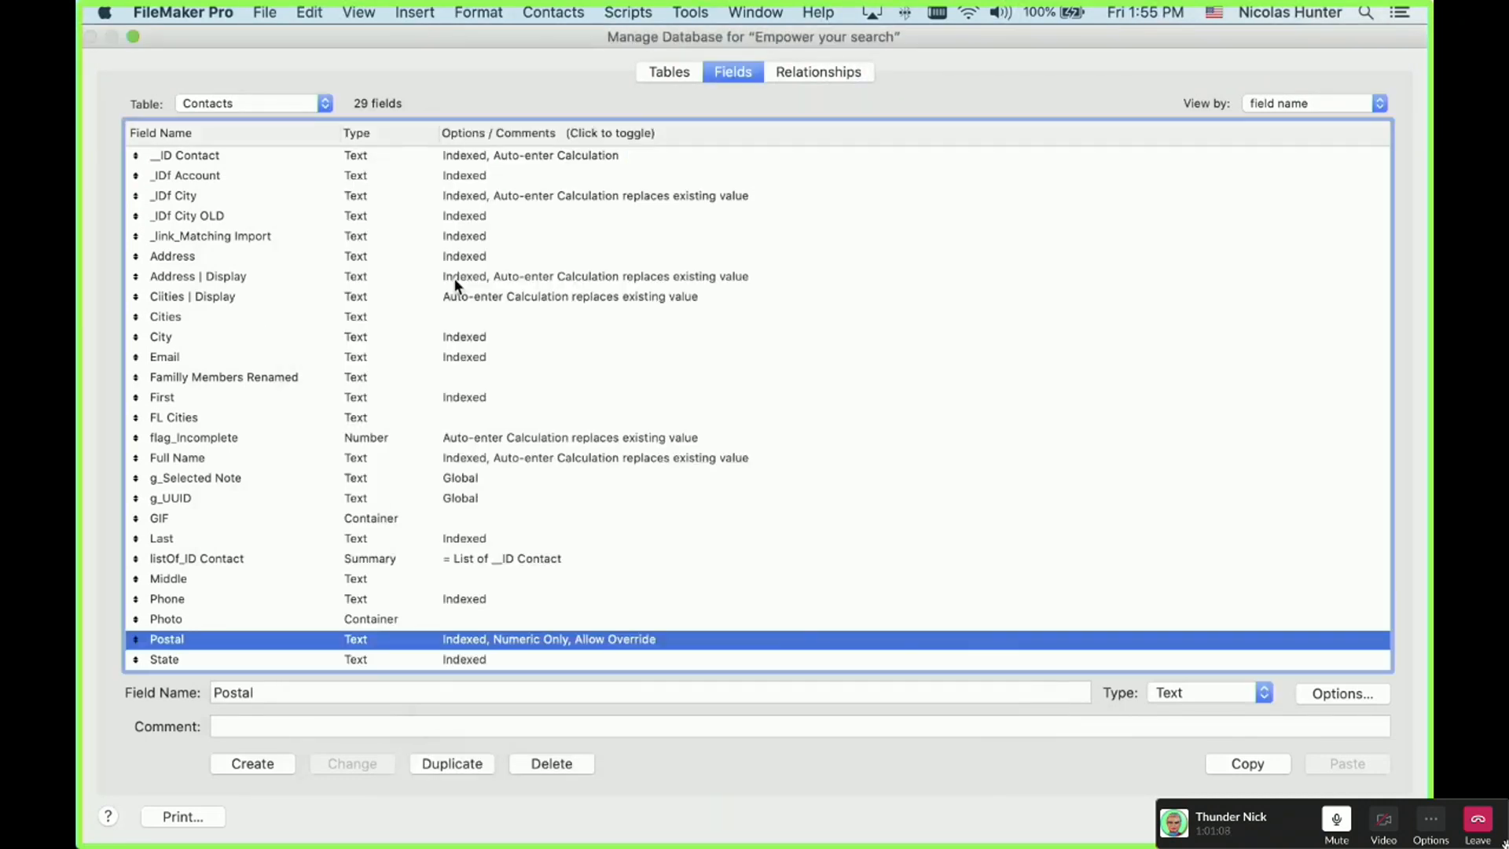
key("Return")
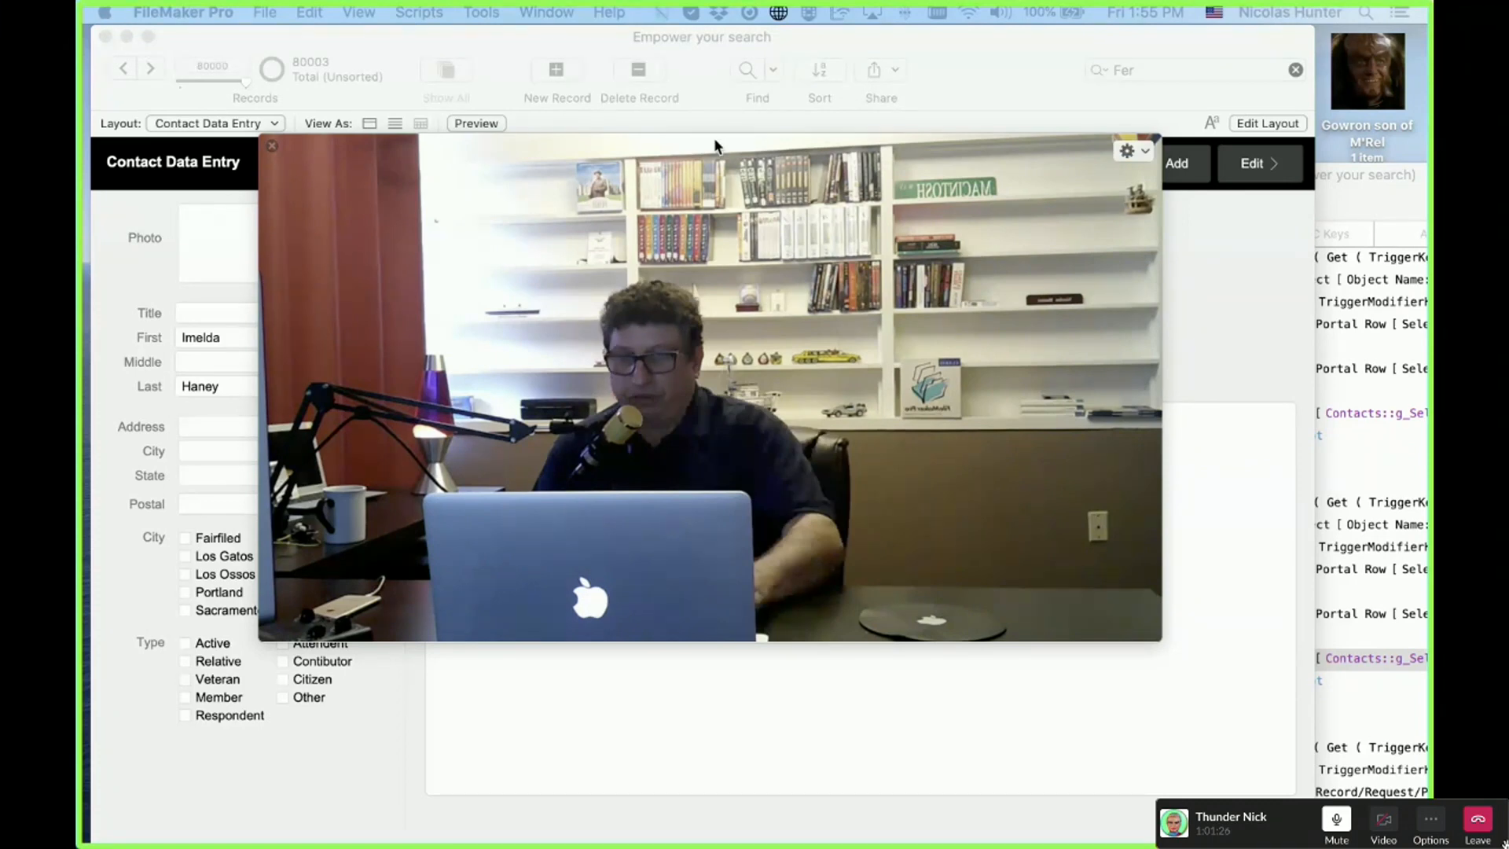
key("super+w")
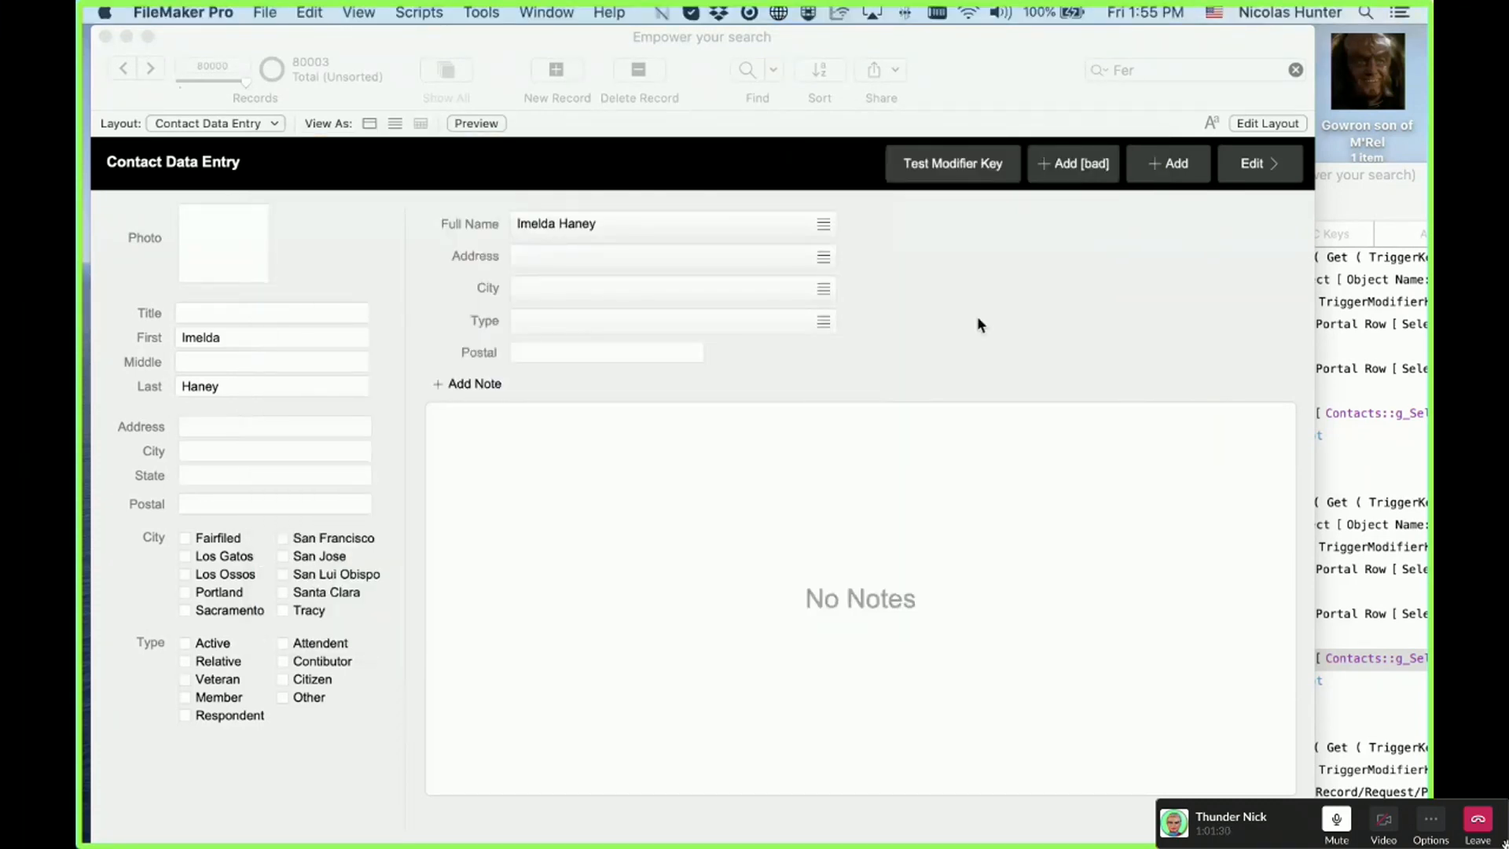
key("super+shift+d")
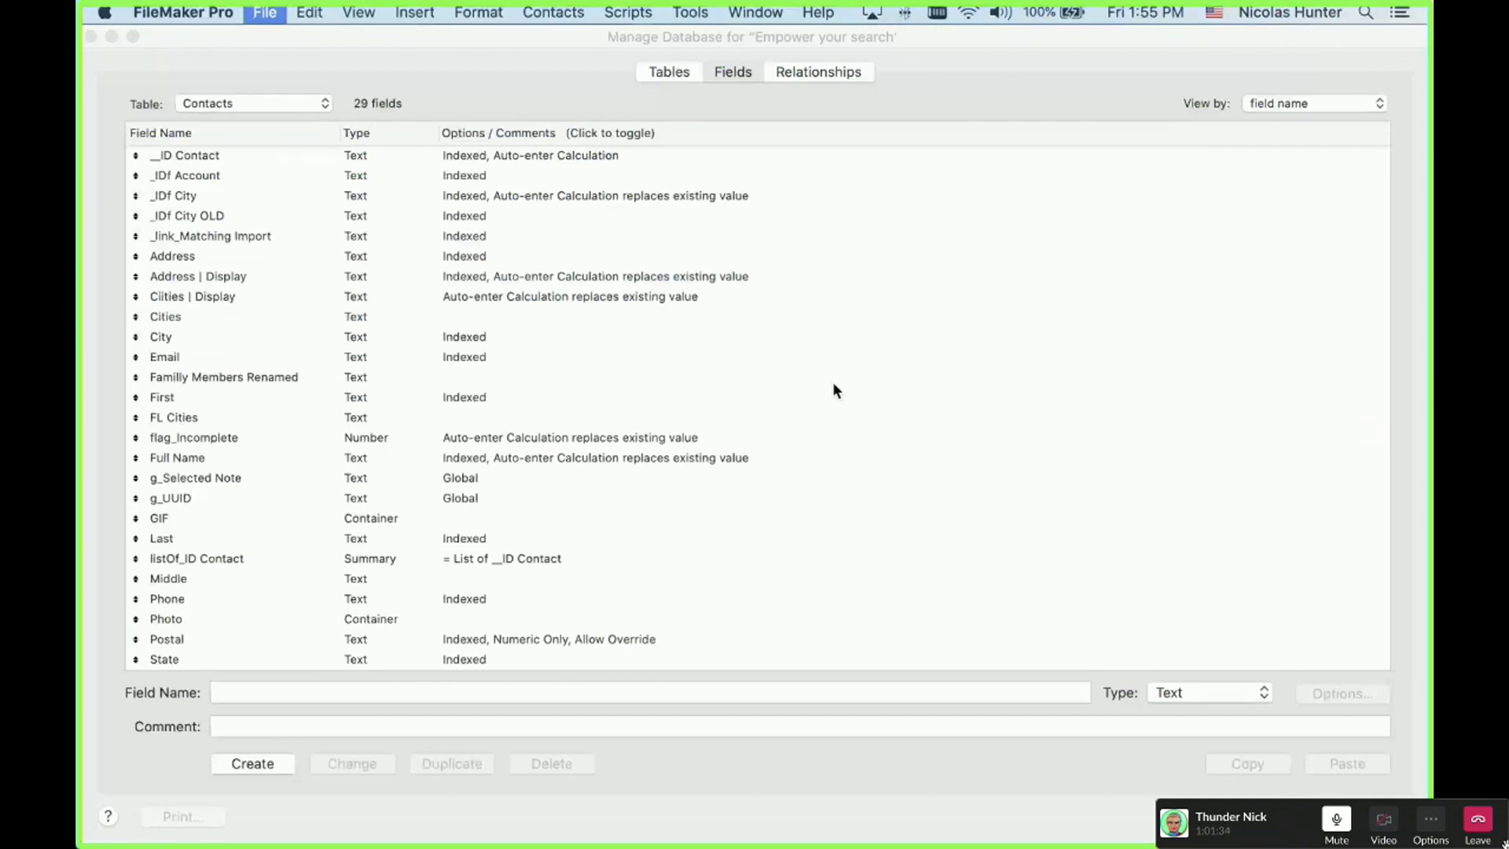
Step: Give Postal Strict data type Numeric Only validation with Allow user to override, then close Manage Database
double_click(166, 639)
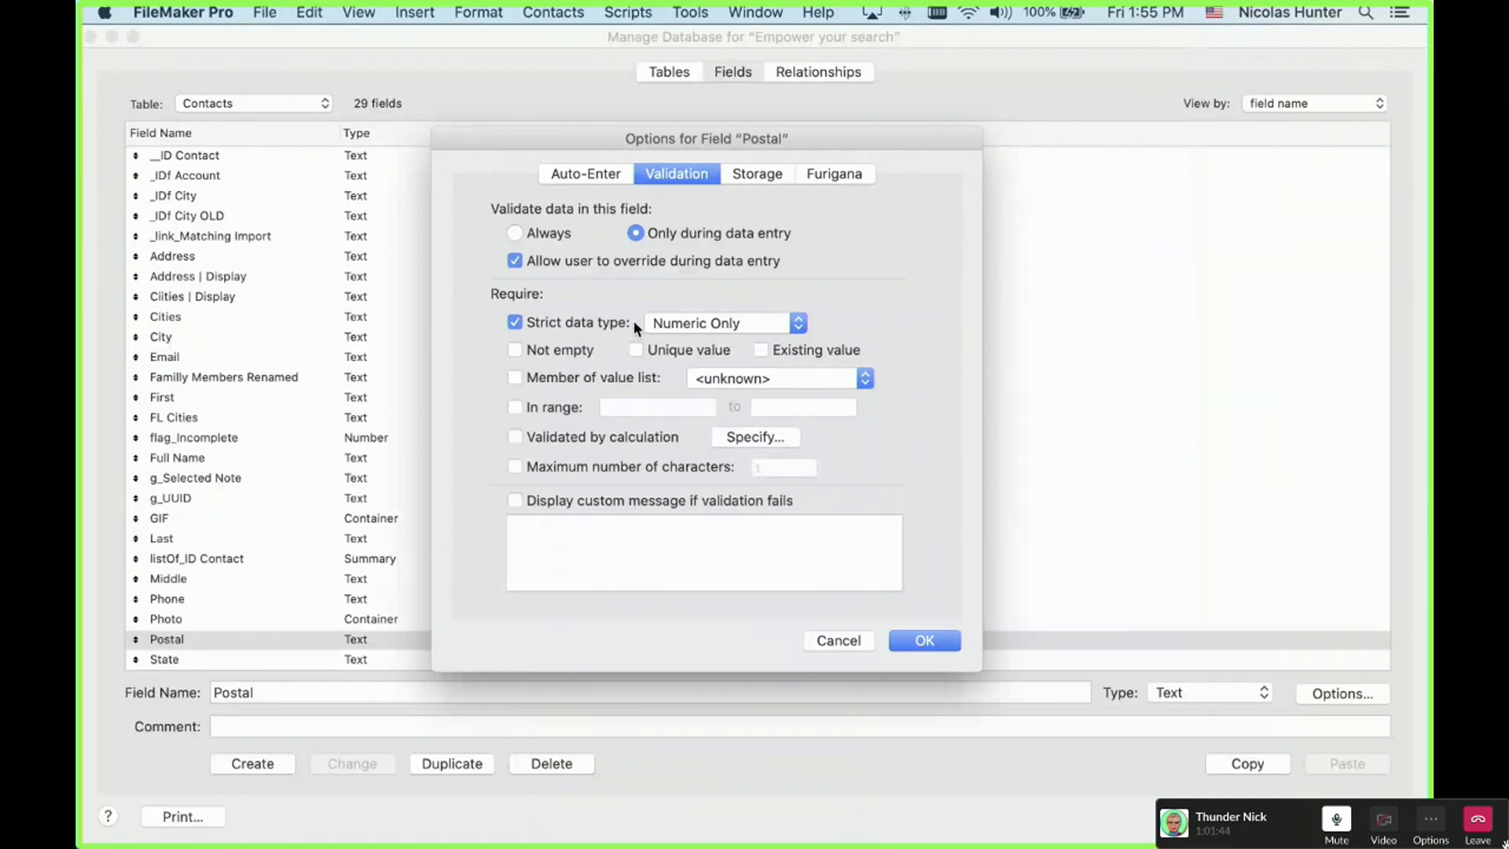
key("Escape")
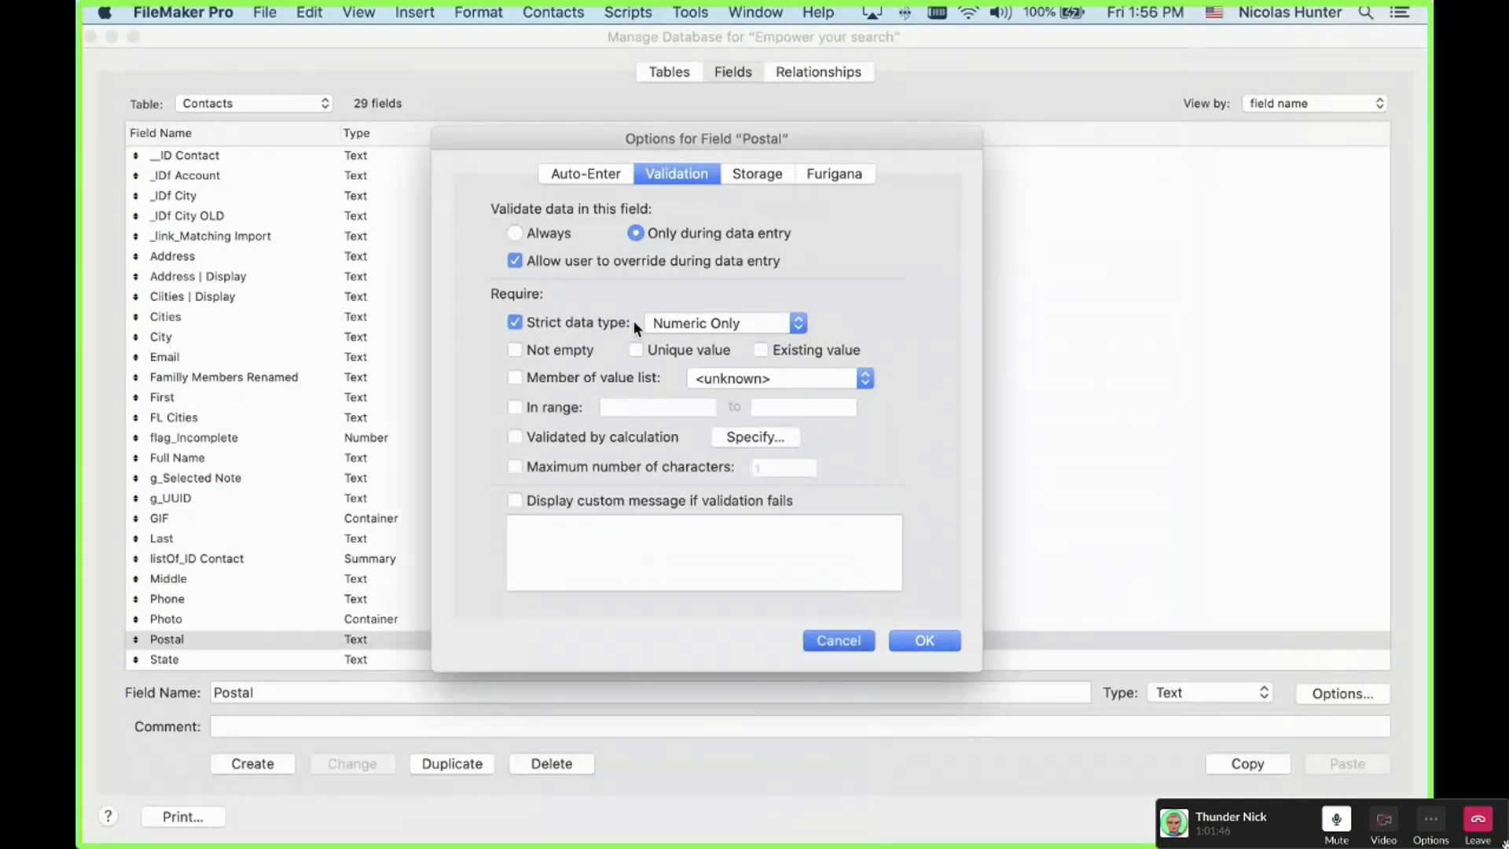
key("Return")
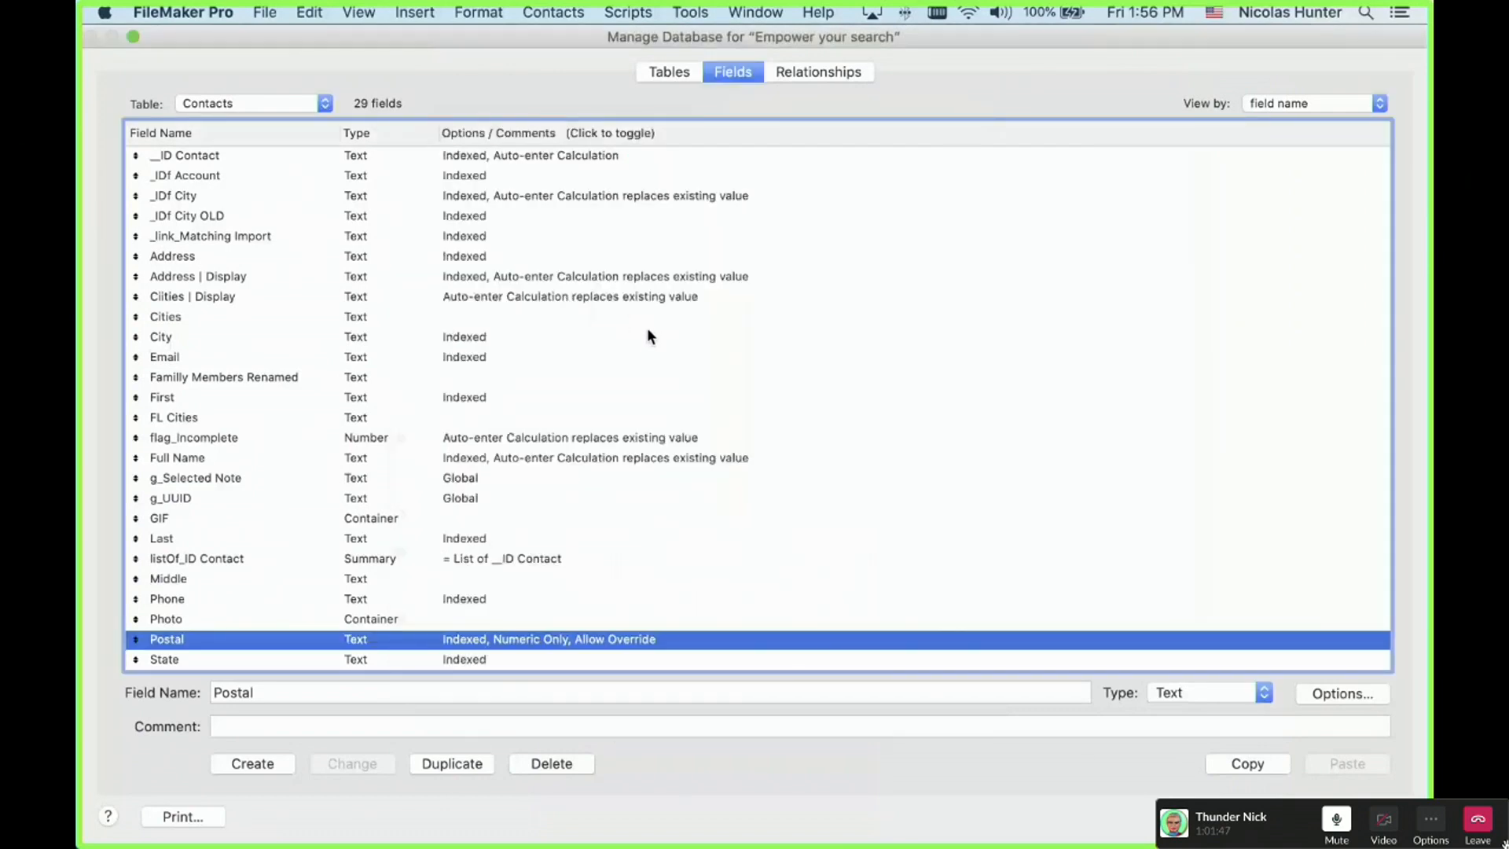
double_click(622, 641)
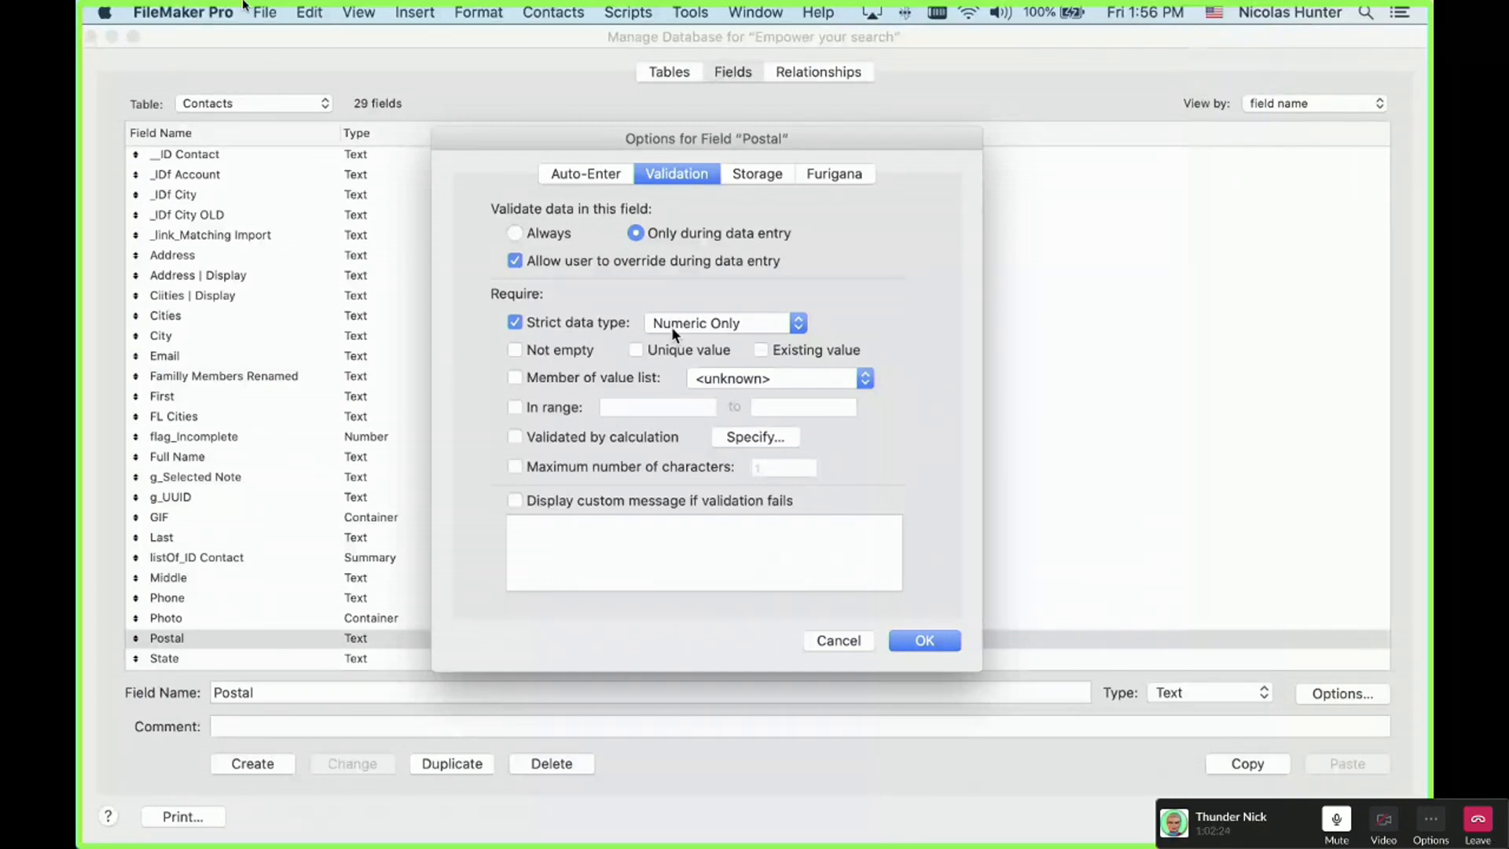
mouse_move(171, 2)
left_click(43, 26)
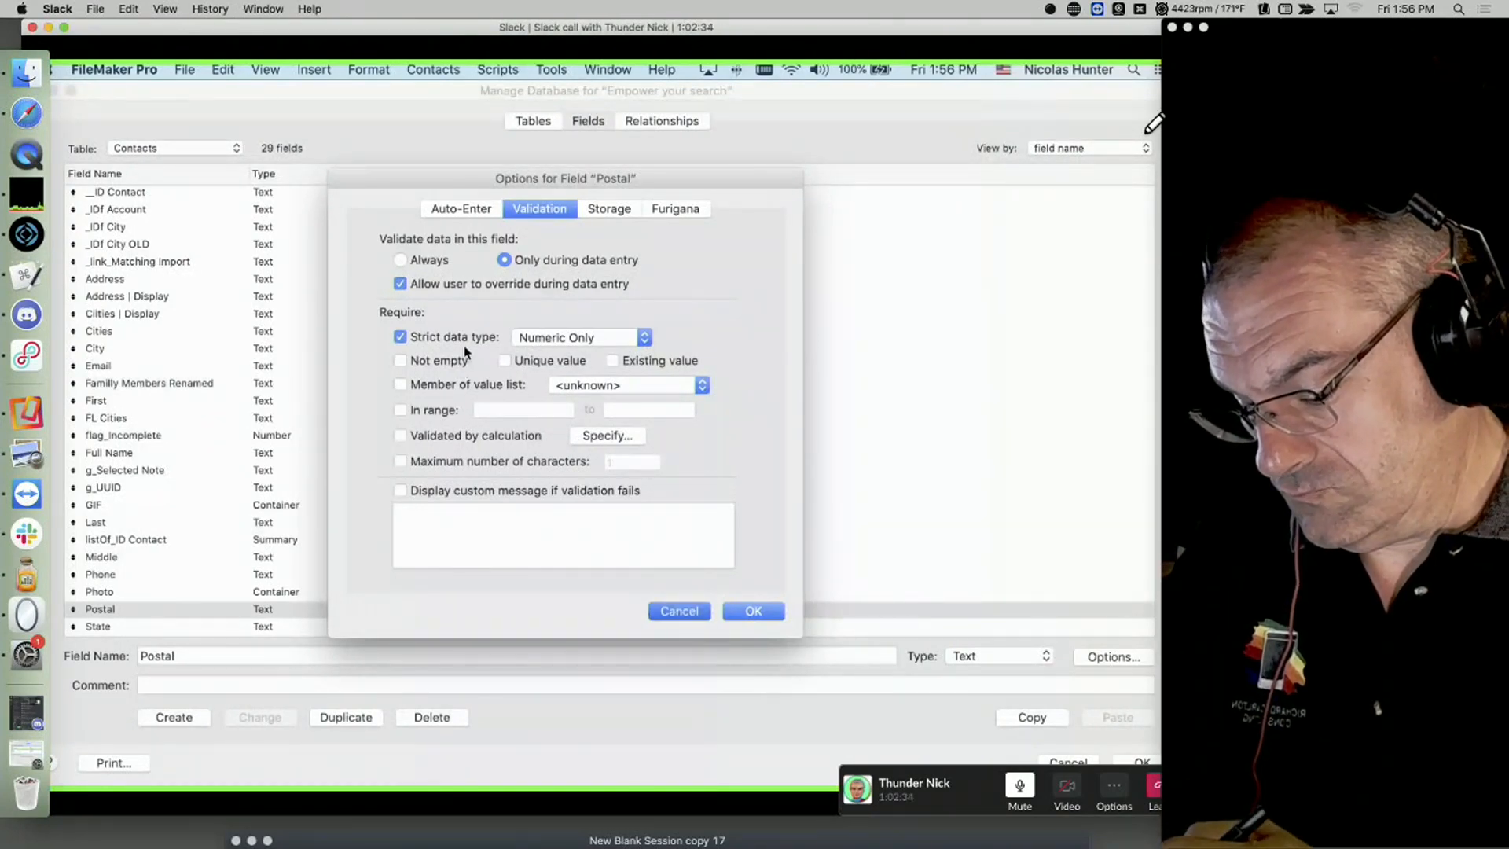
key("Return")
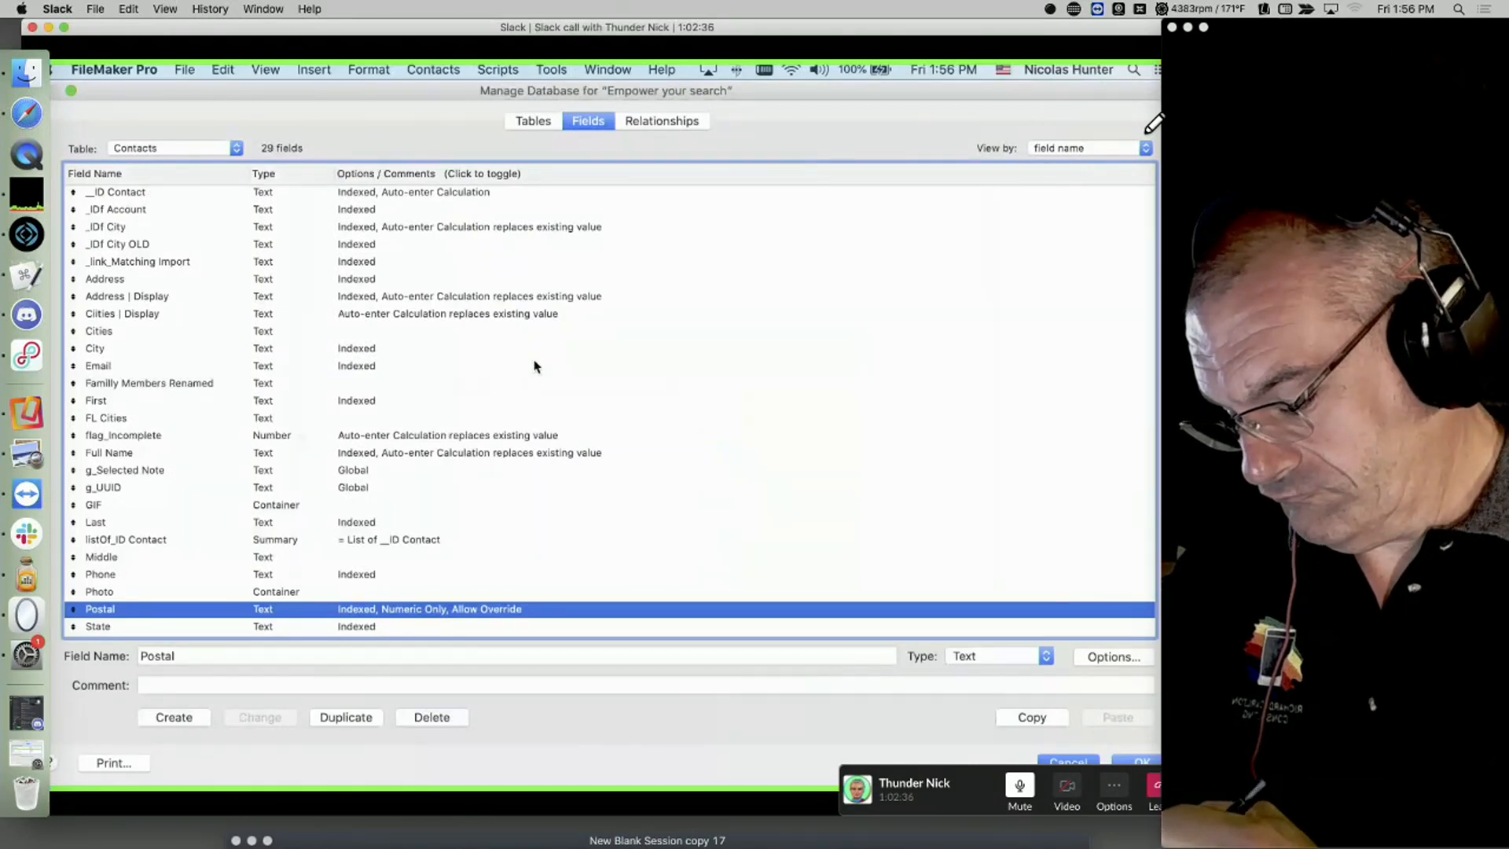
key("Return")
Step: Enter the letter string 'dkhjclkxvjclkxvjlxckjvlcjxlk' in Postal and accept it despite the numeric-only warning
type("dkhjclkxvjclkxvjlxckjvlcjxlk")
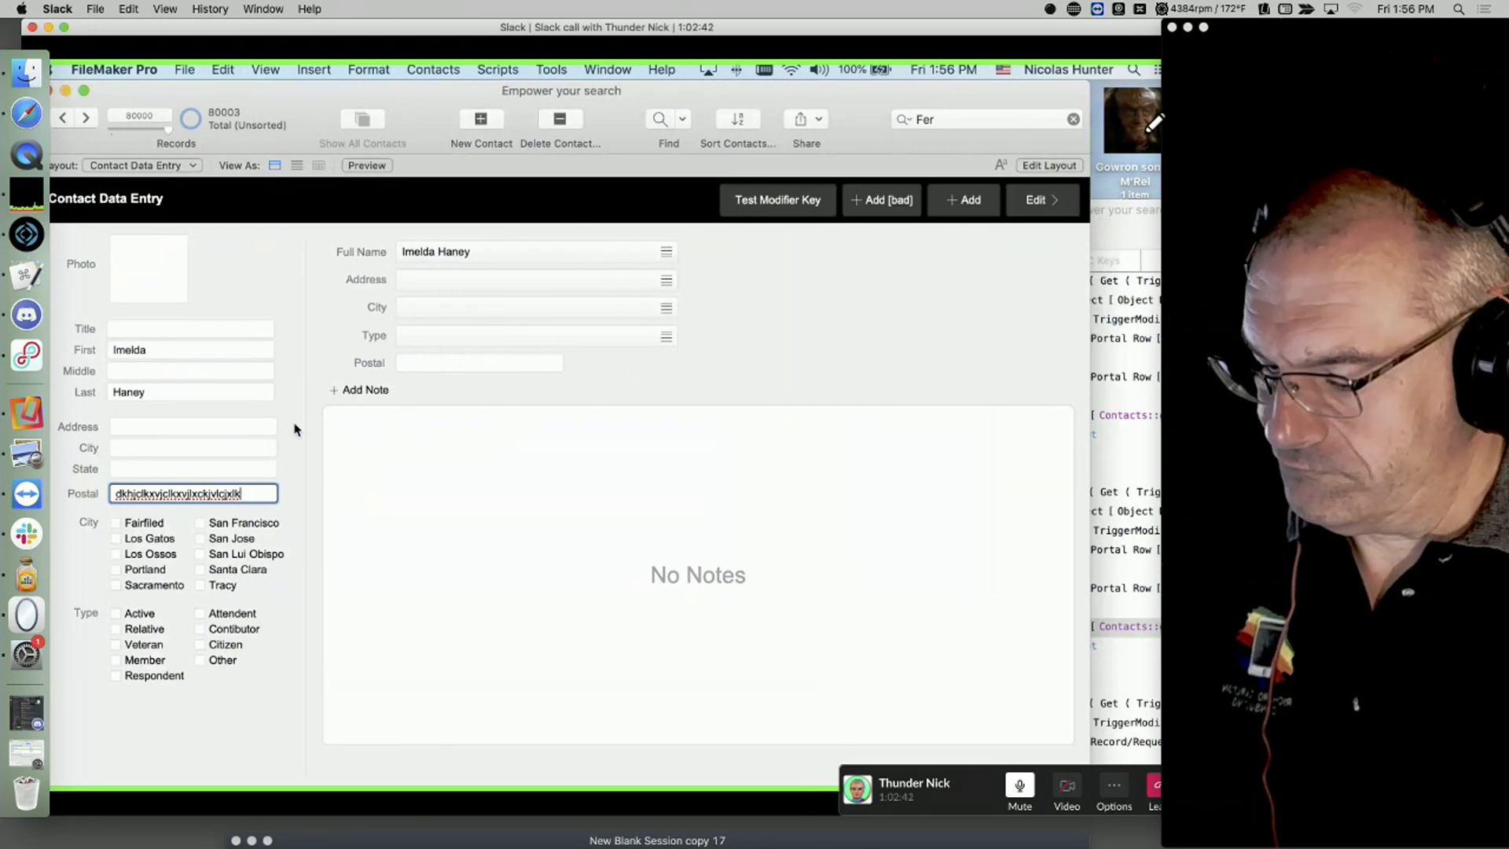
left_click(297, 428)
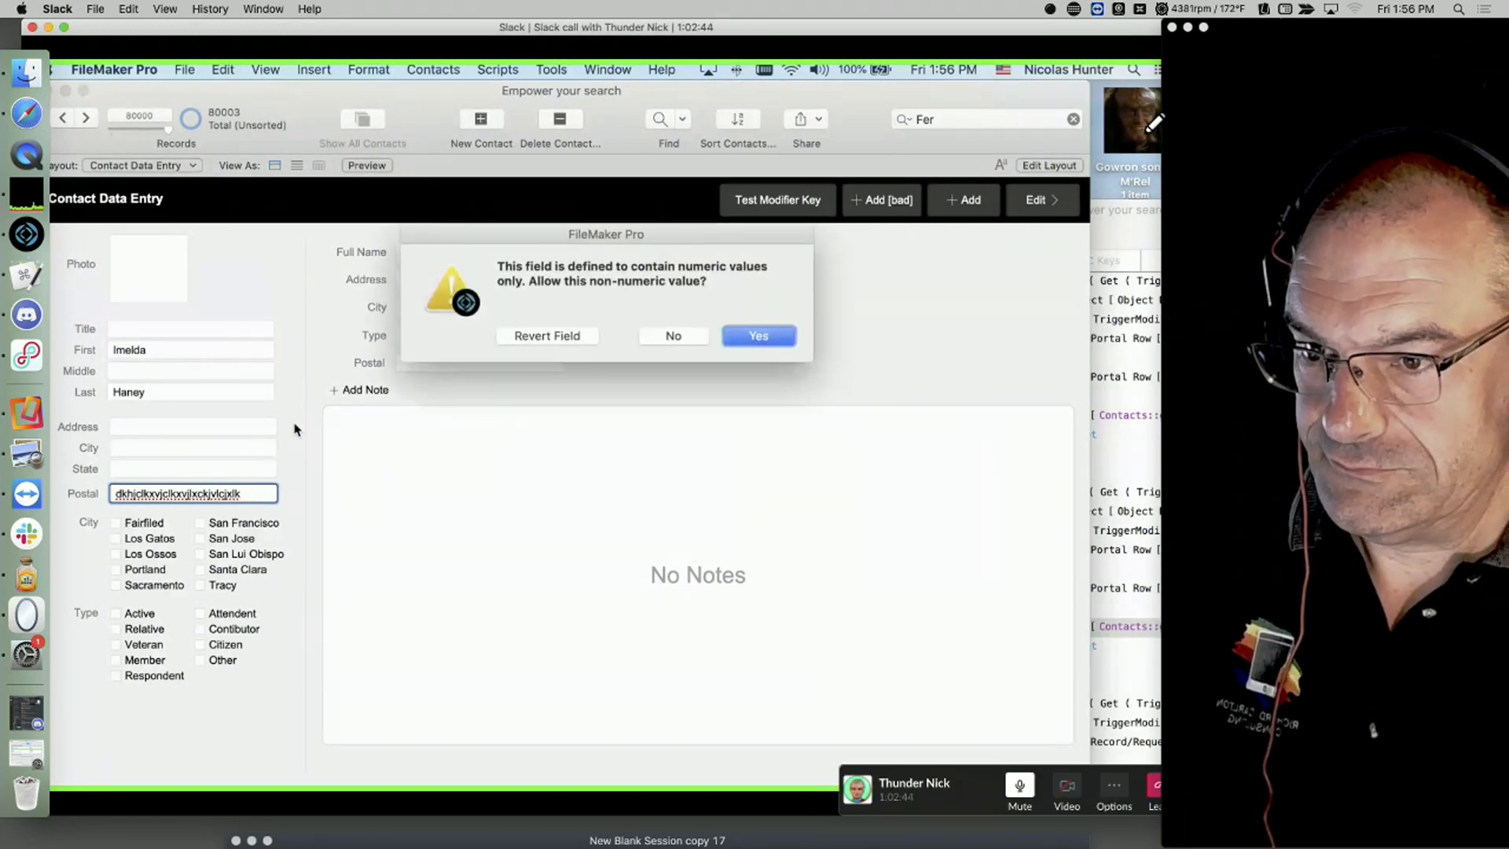
left_click(1430, 261)
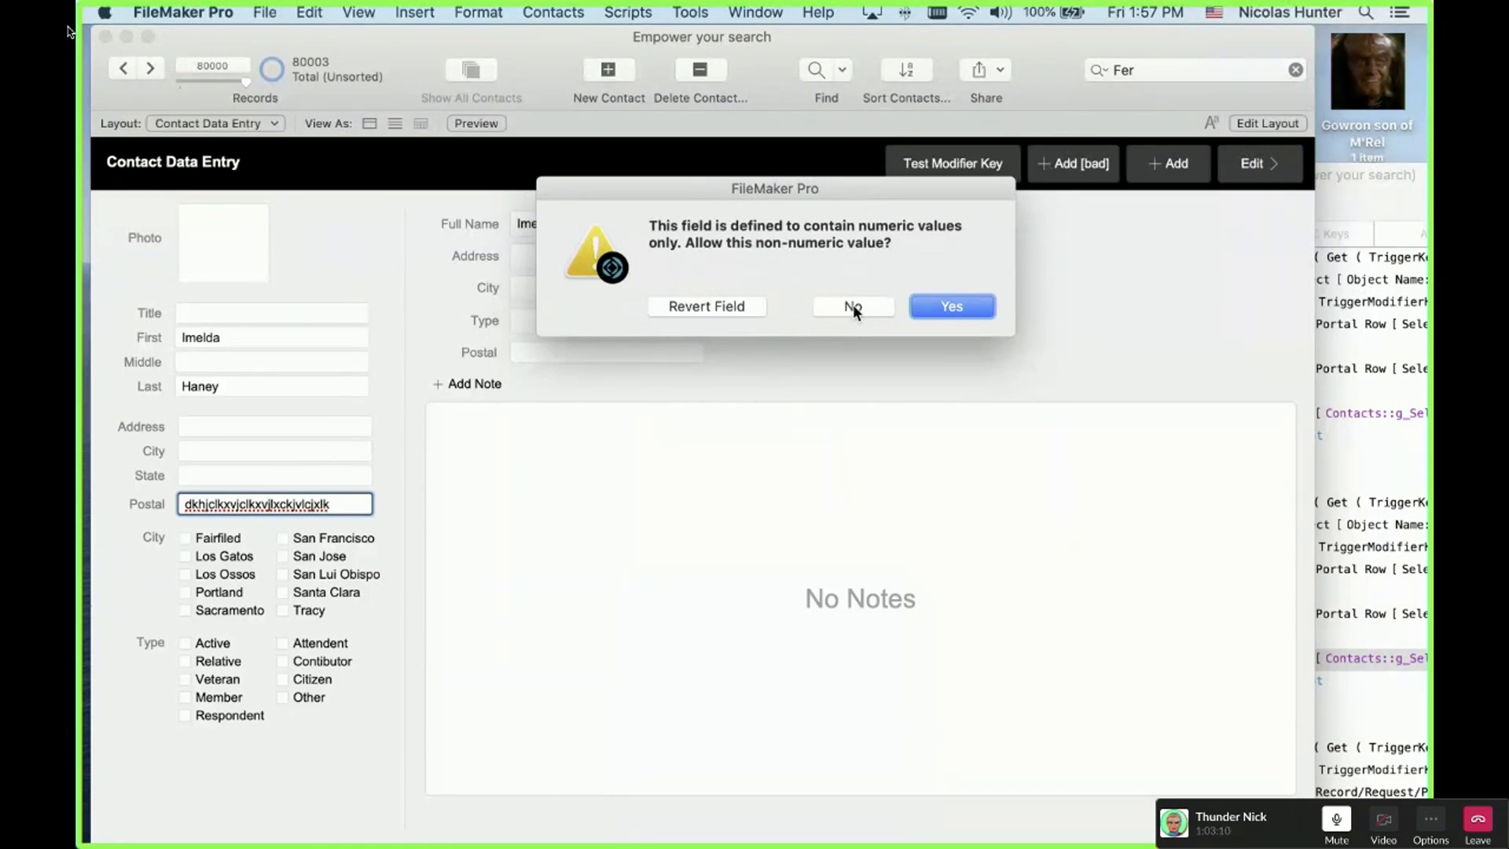
left_click(953, 307)
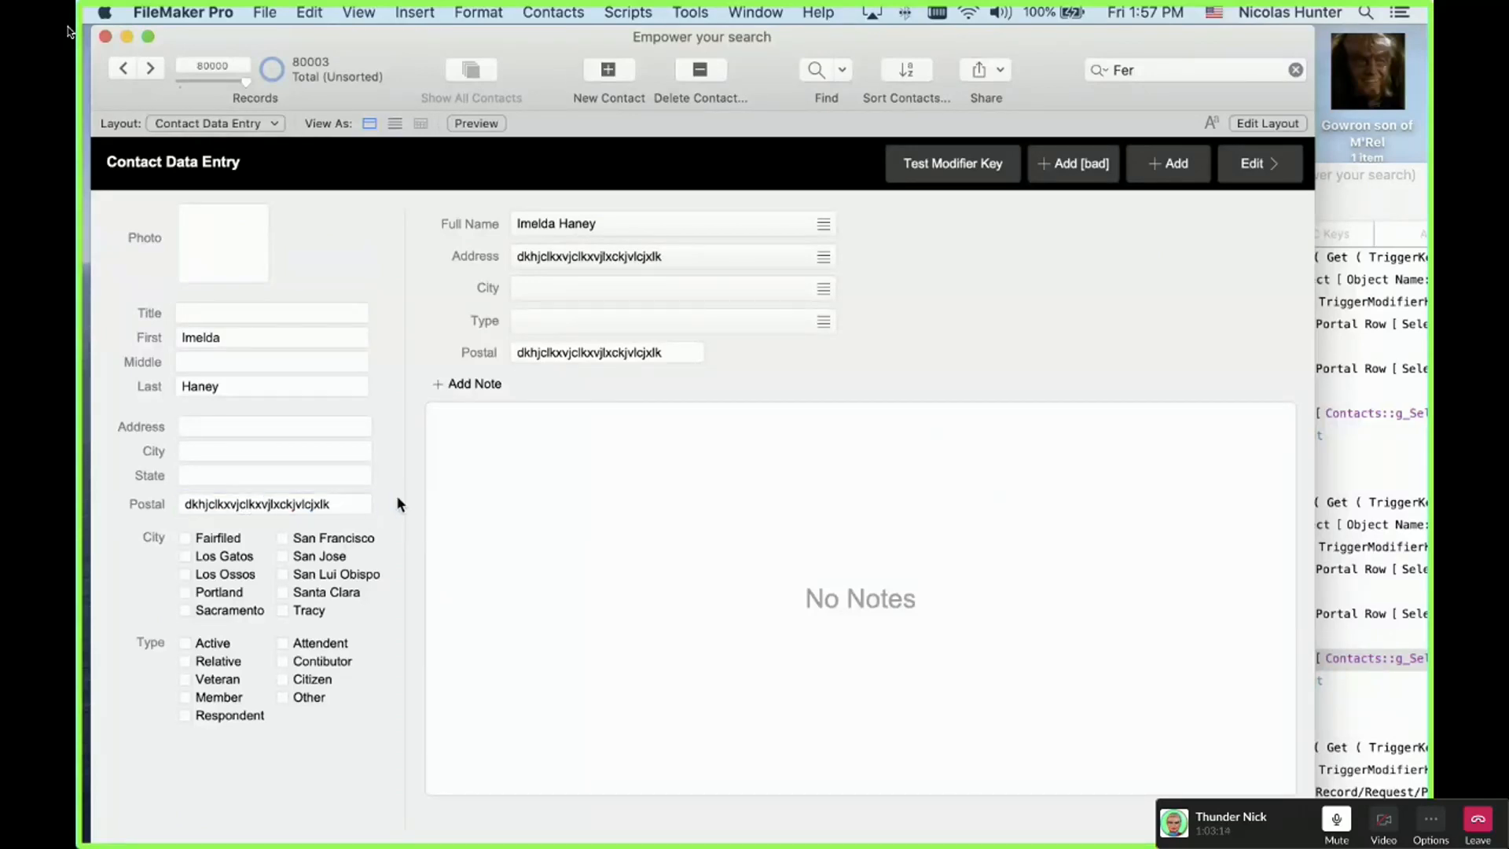
Step: Select and delete the letter string so the Postal field is empty again
left_click(344, 500)
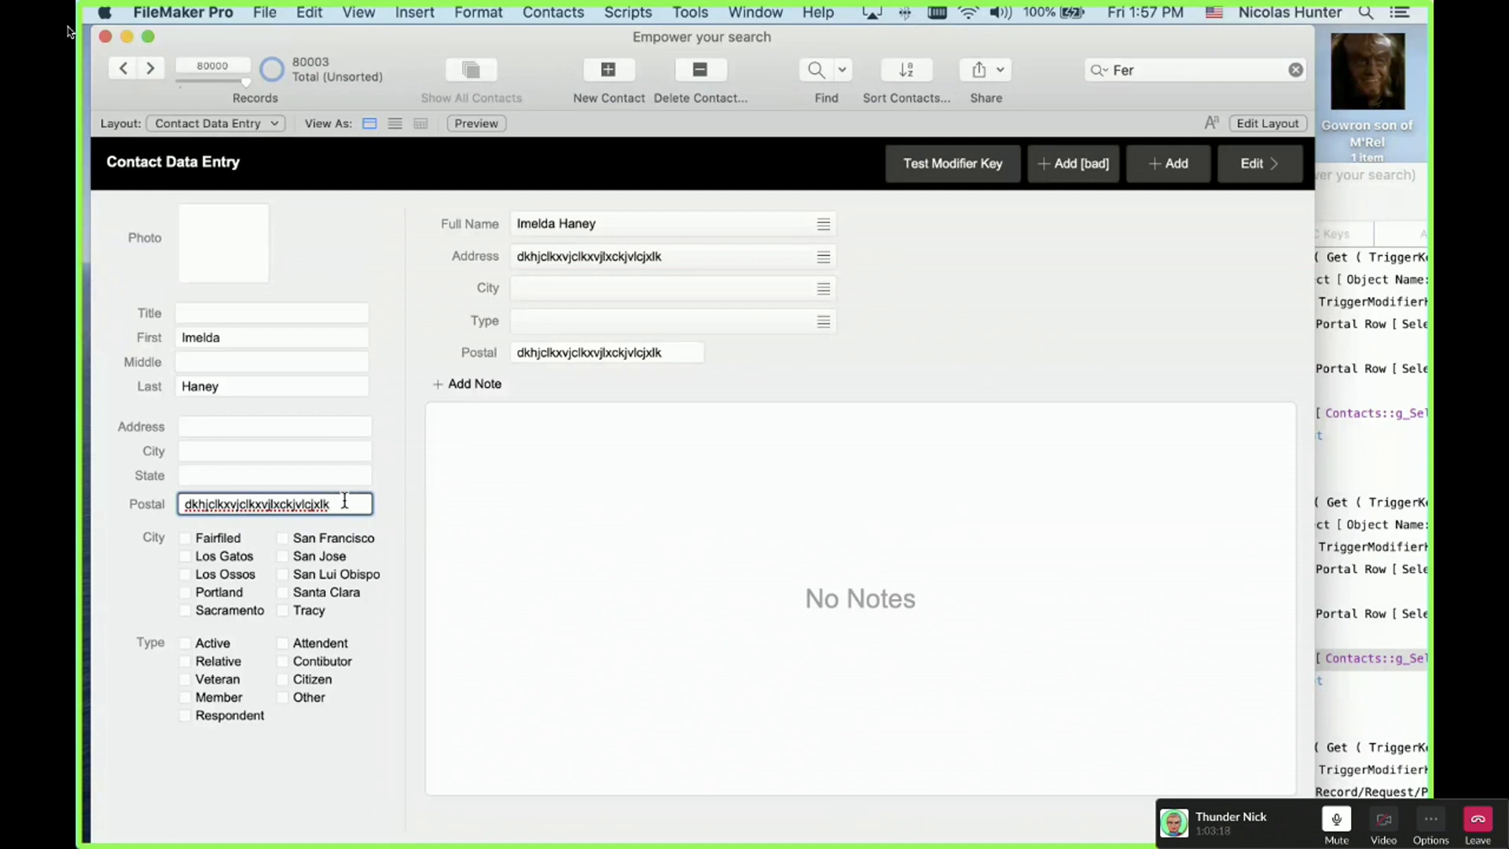
left_click_drag(344, 500, 186, 503)
key("BackSpace")
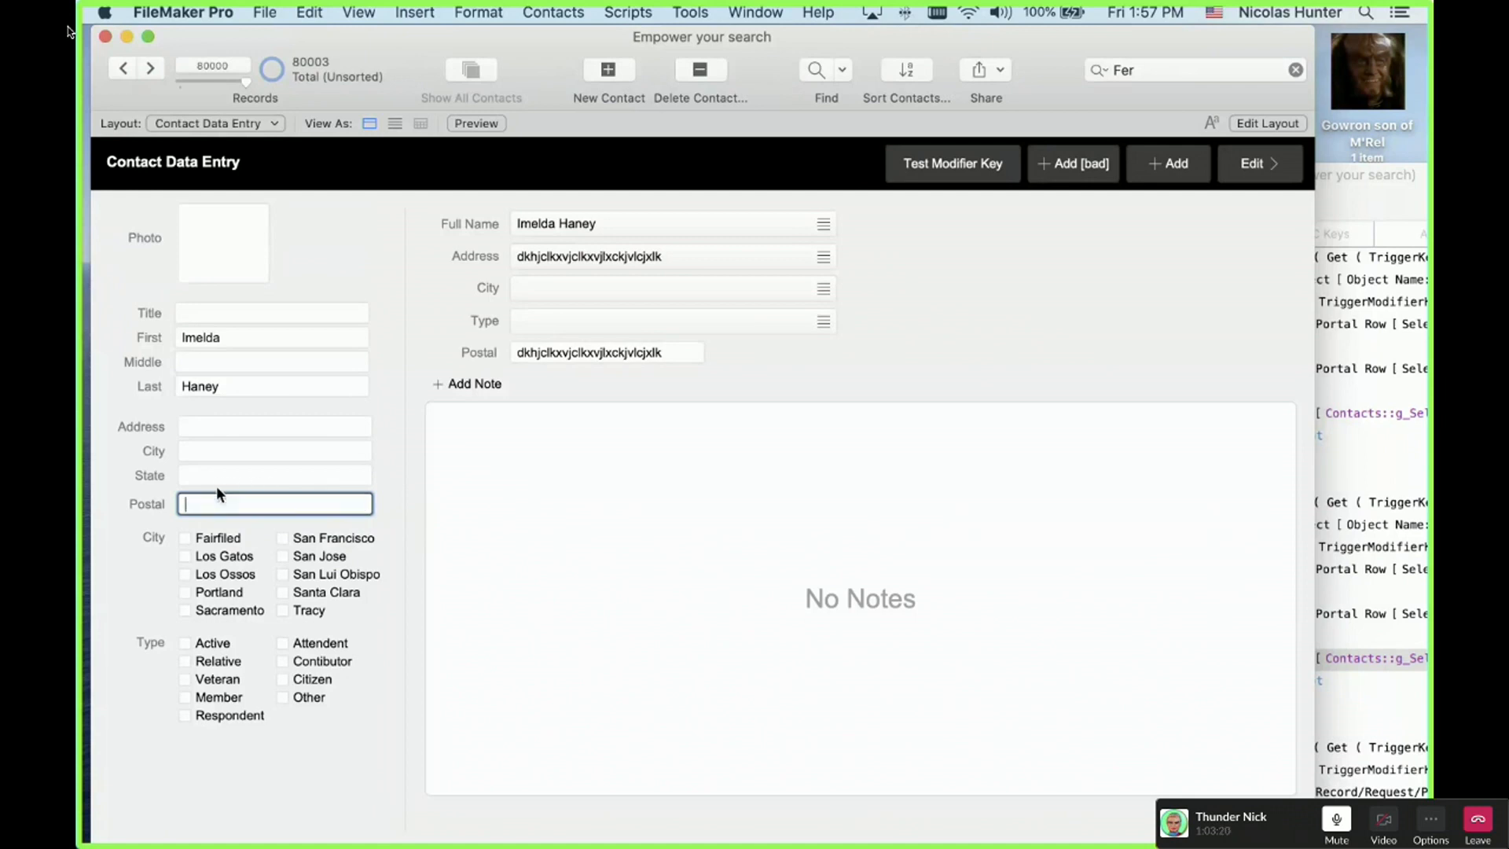
left_click(412, 344)
left_click(570, 351)
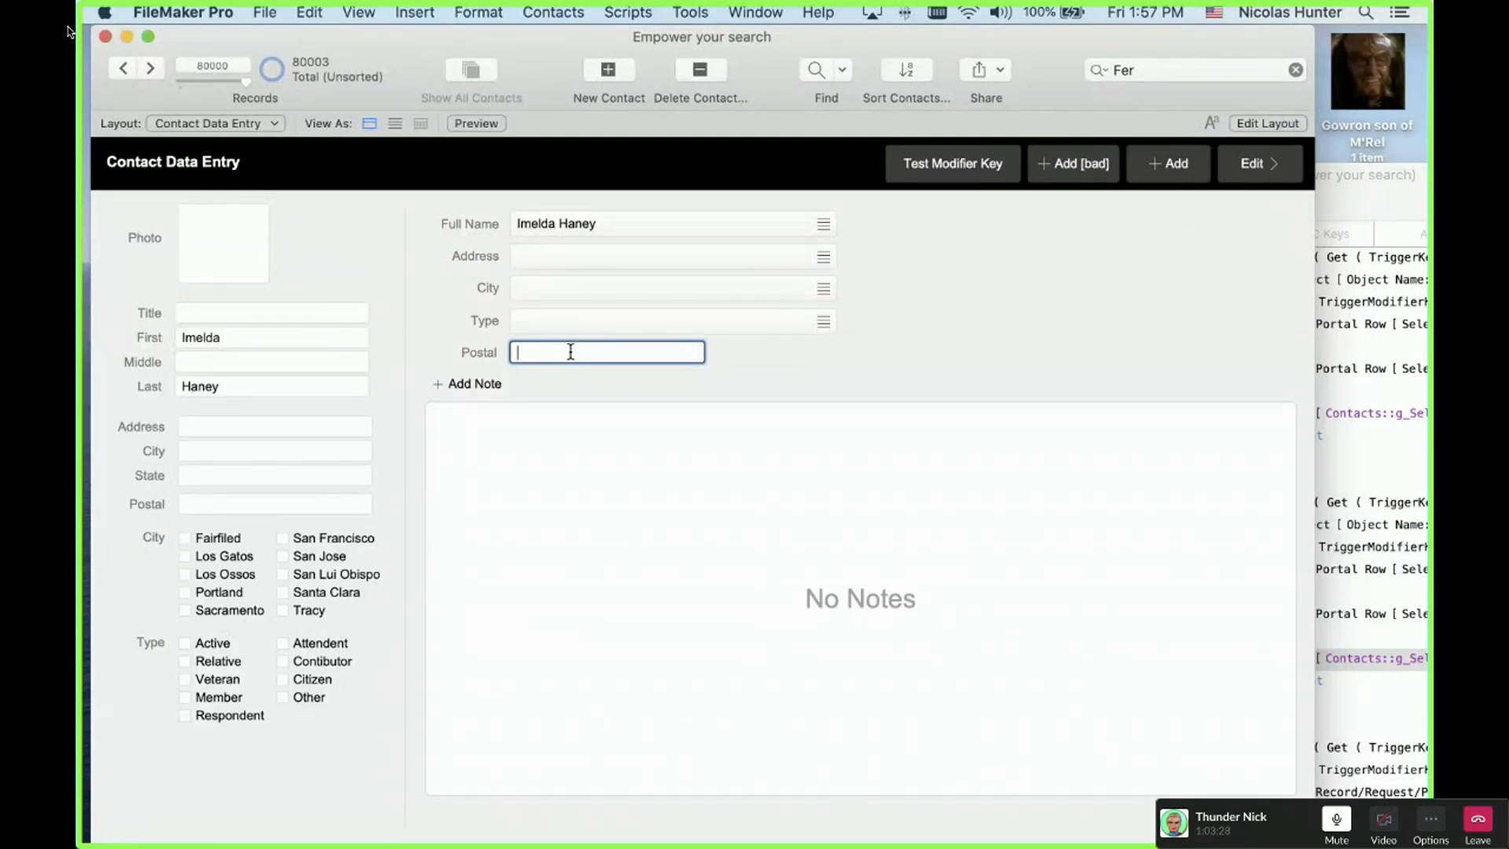
left_click(1214, 12)
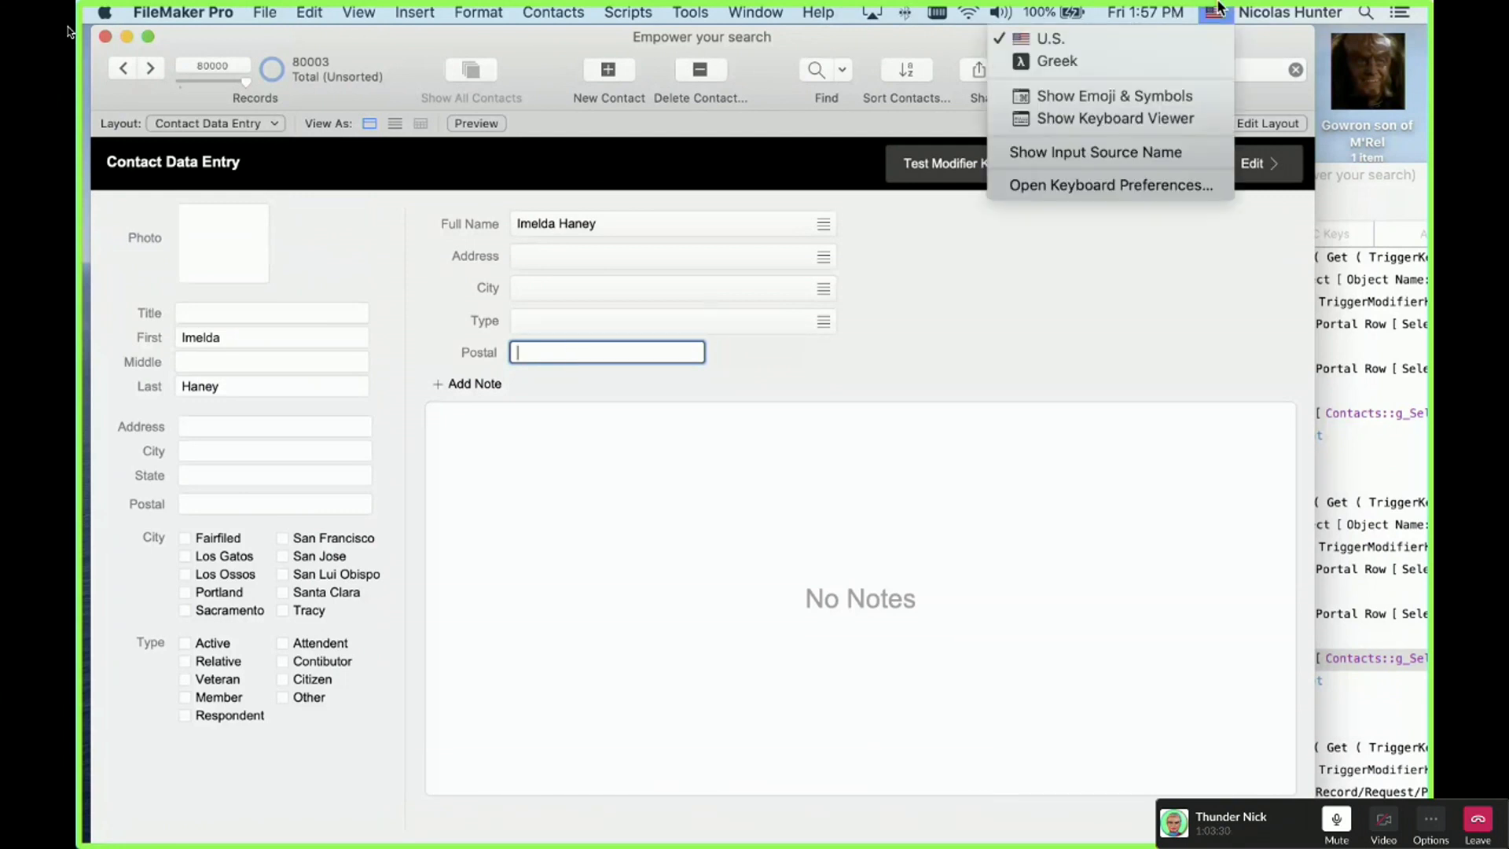
left_click(1206, 119)
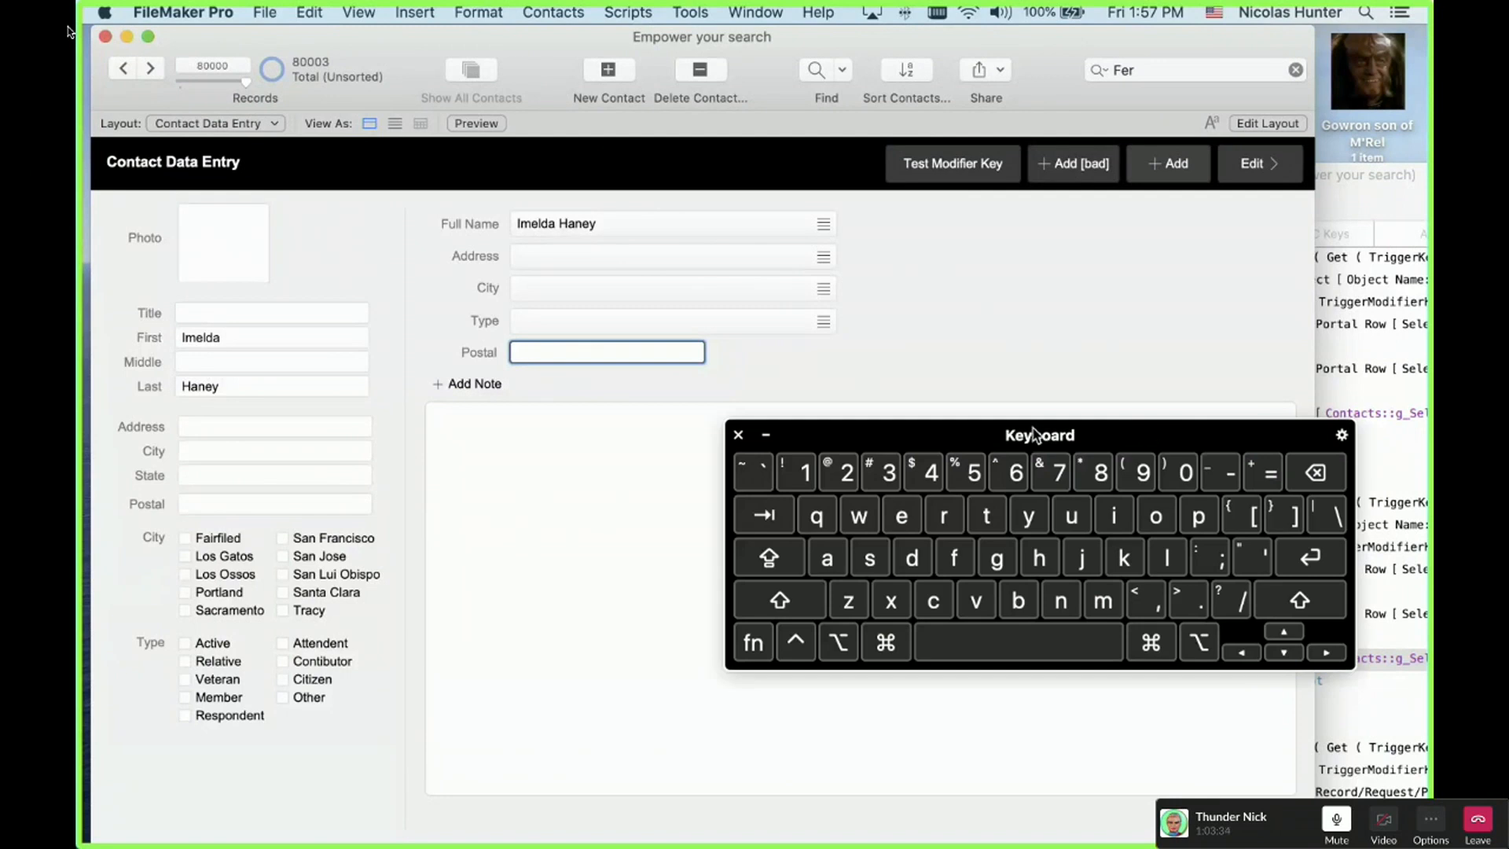
left_click_drag(1037, 434, 1158, 314)
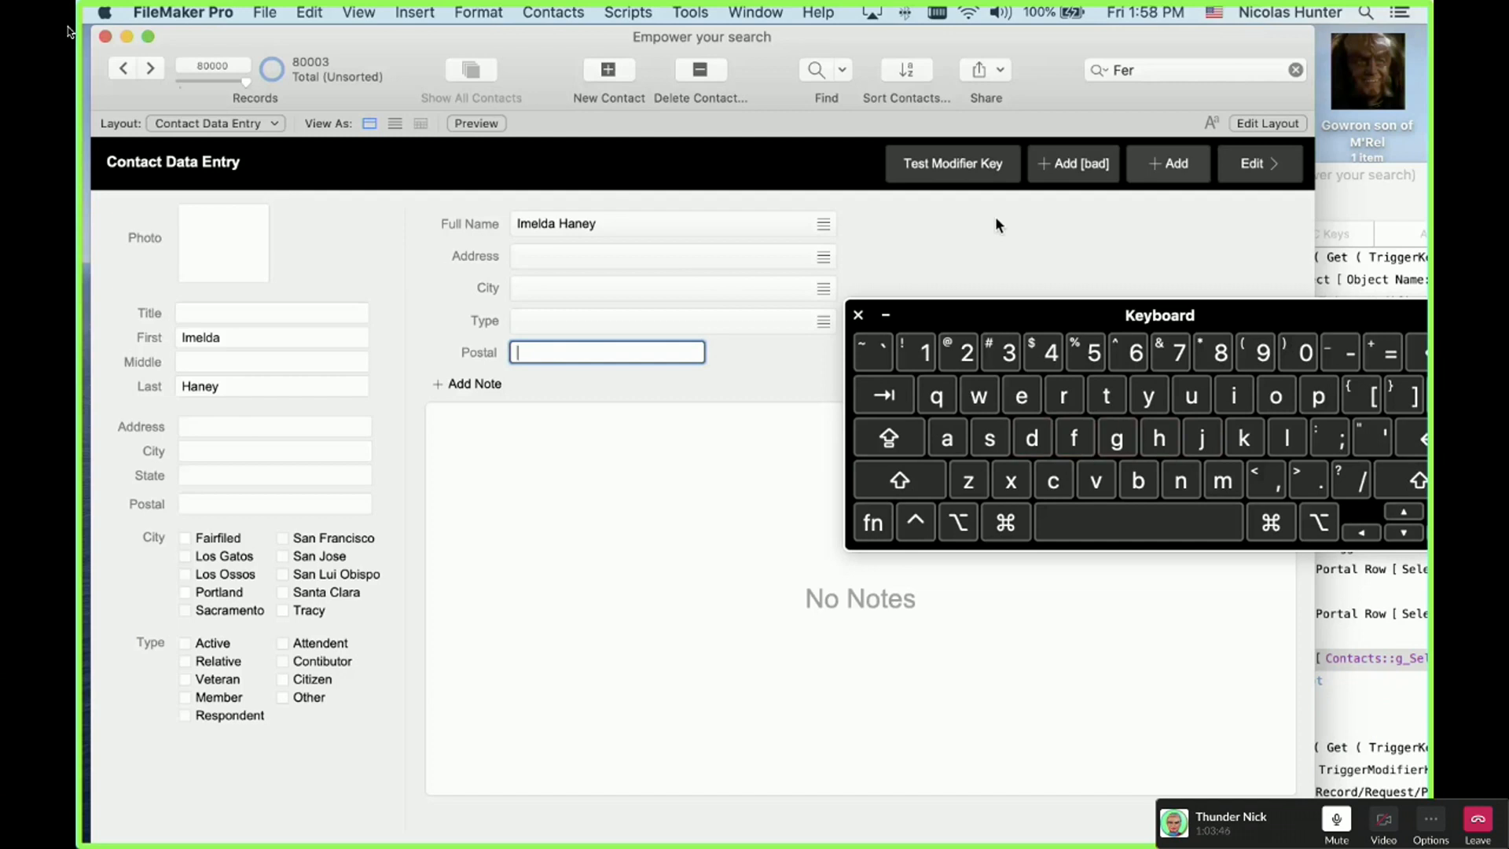
type("6464646466565656565")
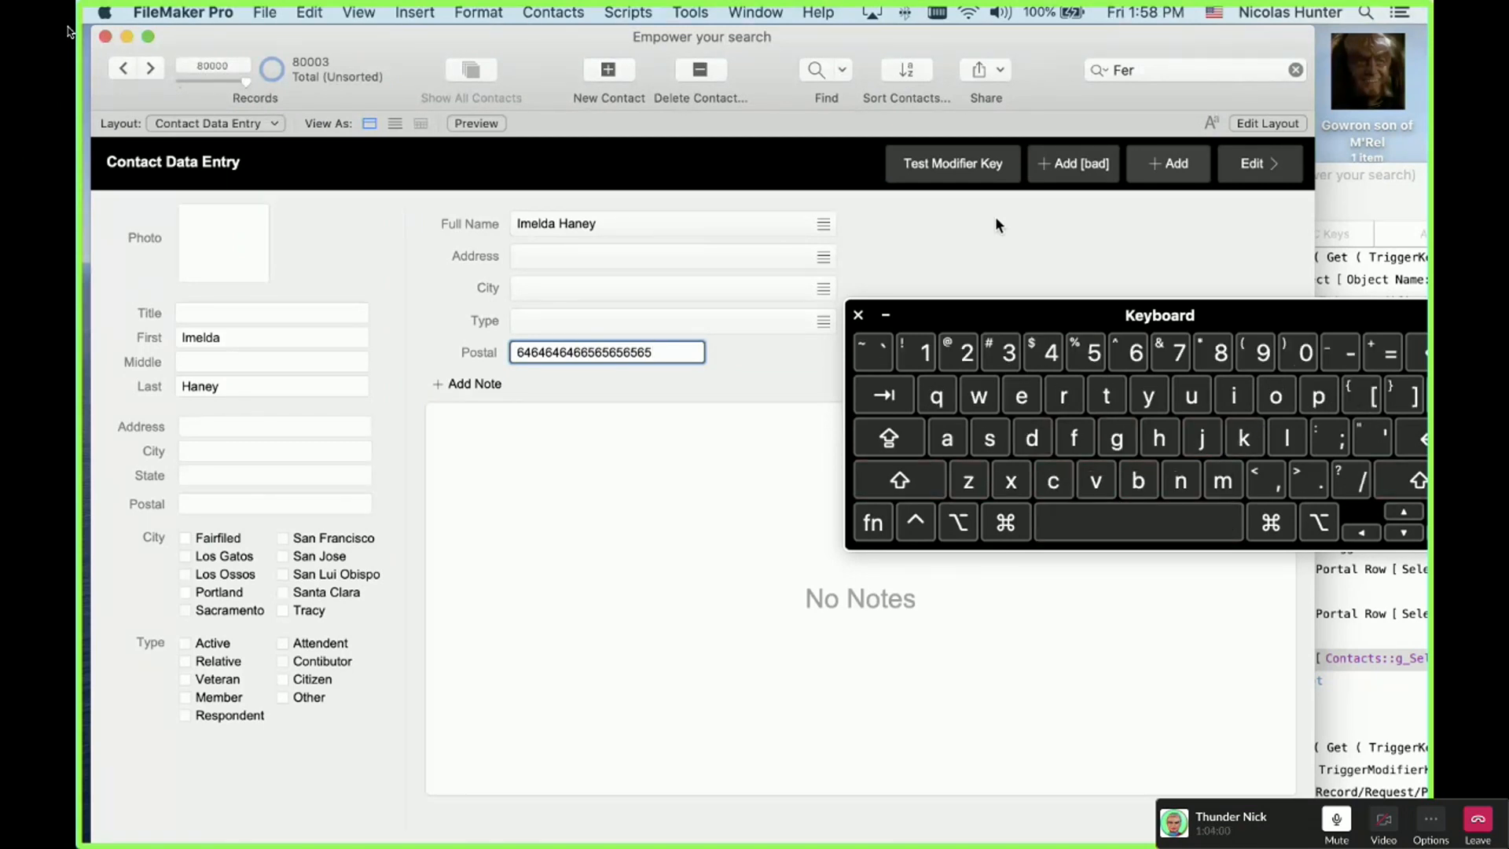
left_click(857, 315)
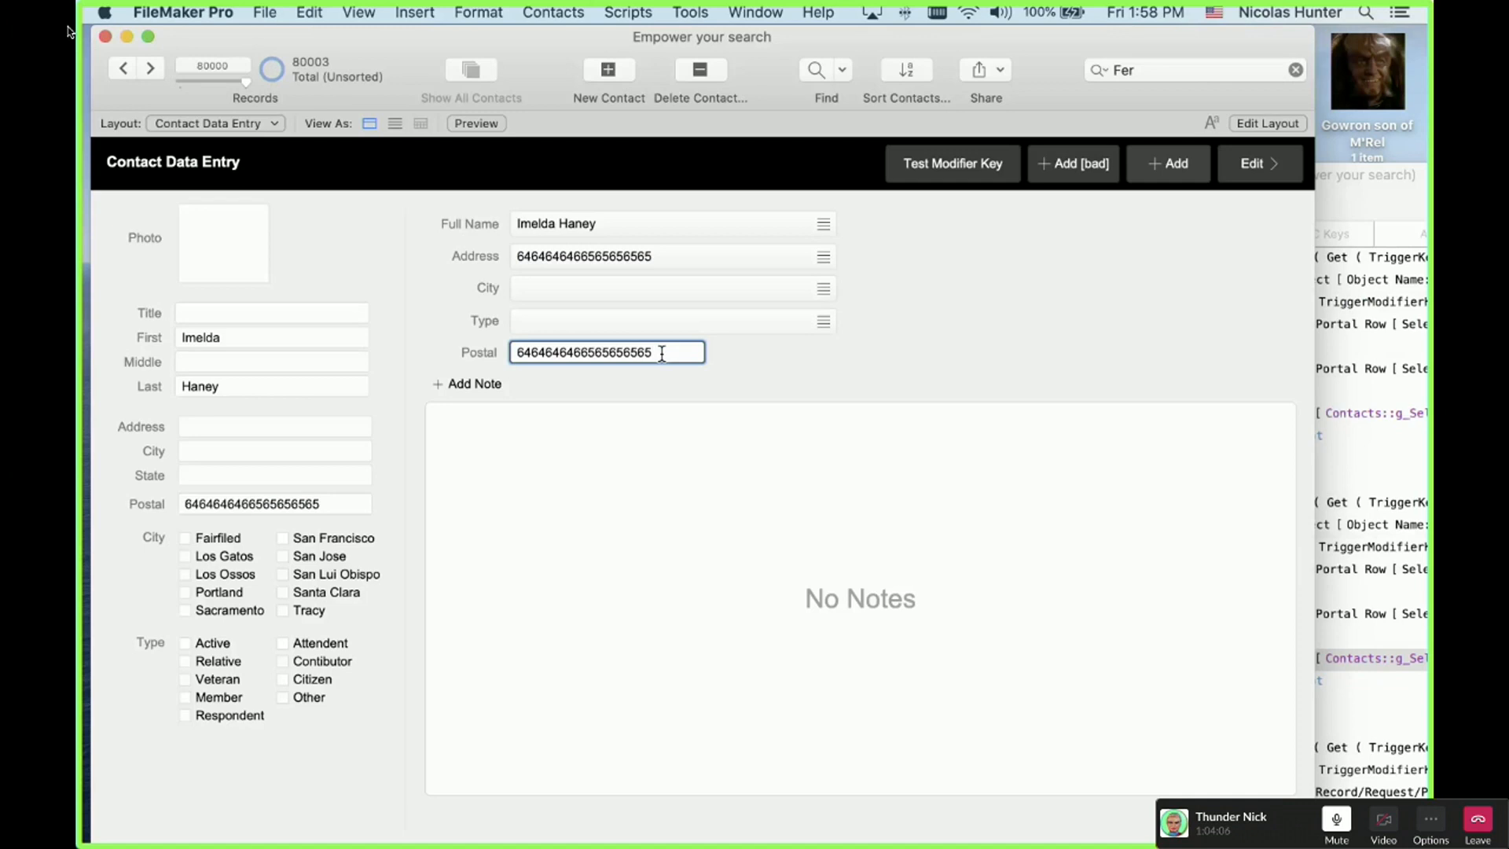
Step: Delete the Postal digits, advance two records, and switch to Layout mode
triple_click(661, 353)
key("BackSpace")
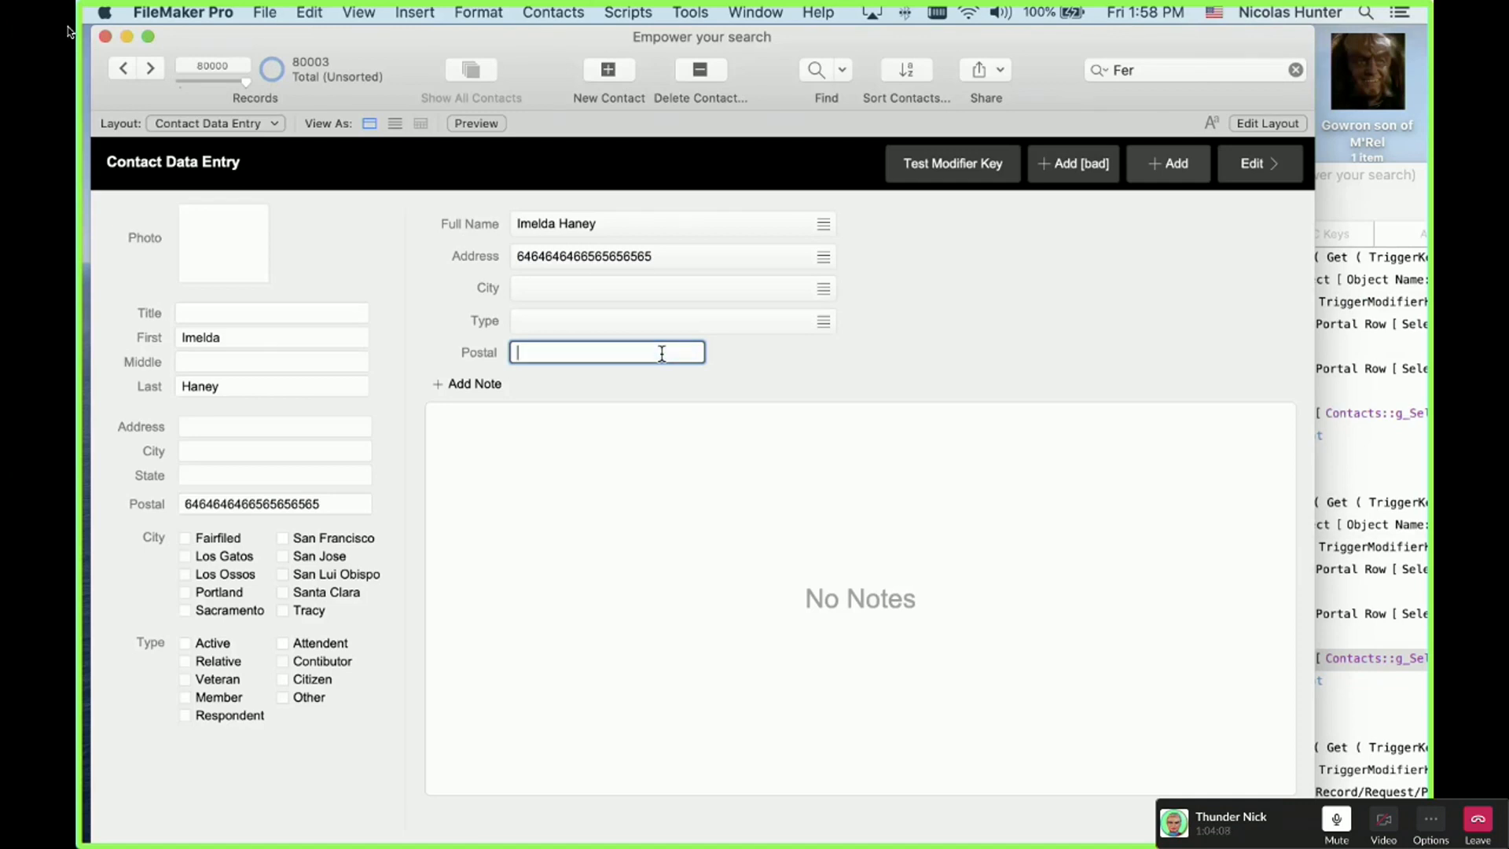
left_click(149, 69)
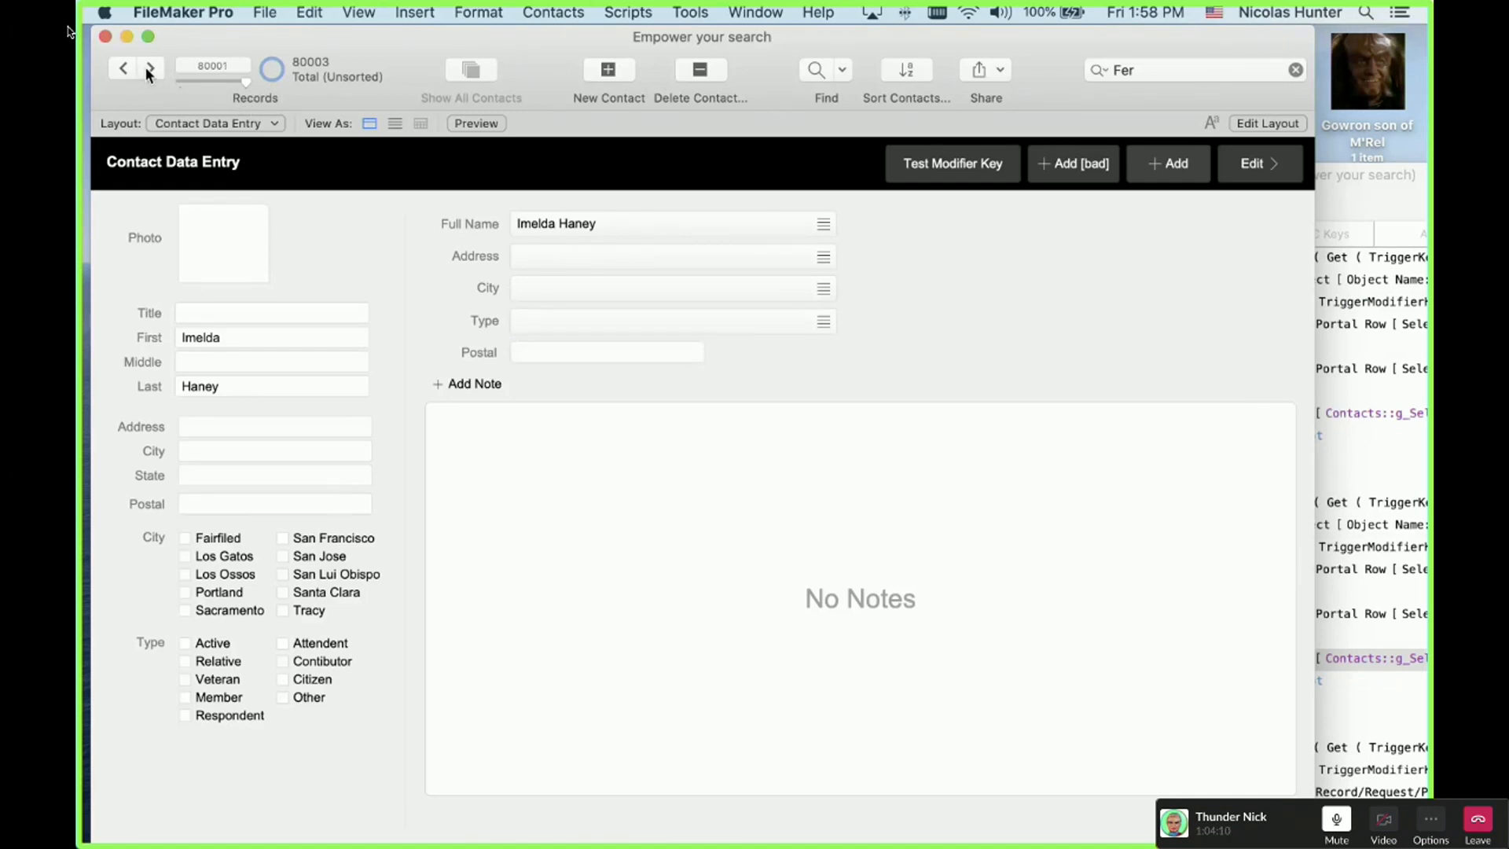
left_click(148, 69)
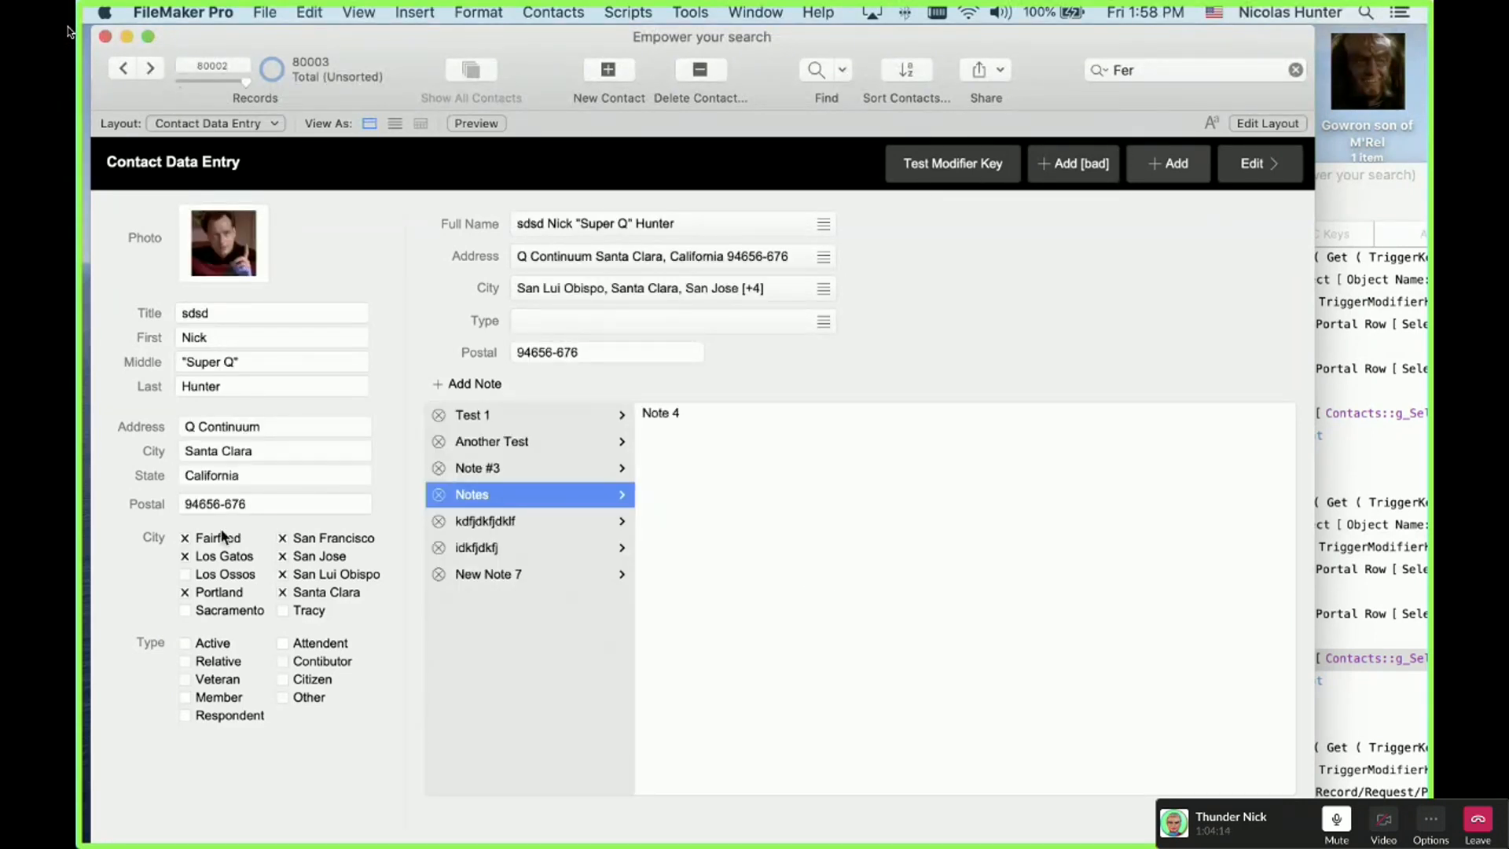
key("super+l")
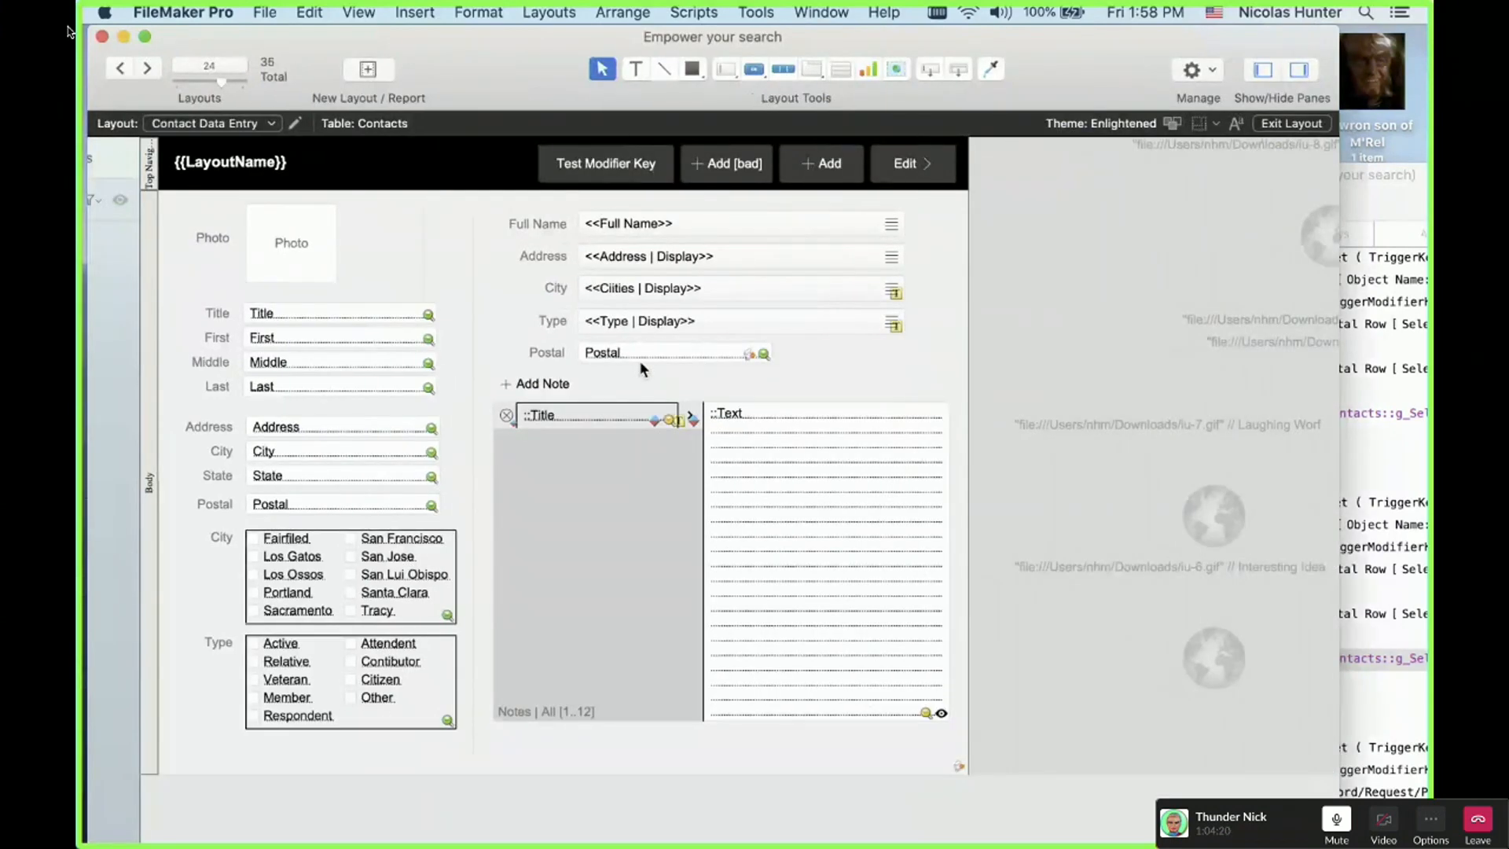
Step: Give Postal's OnObjectKeystroke script the parameter '-', then browse back to the empty test record
left_click(845, 352)
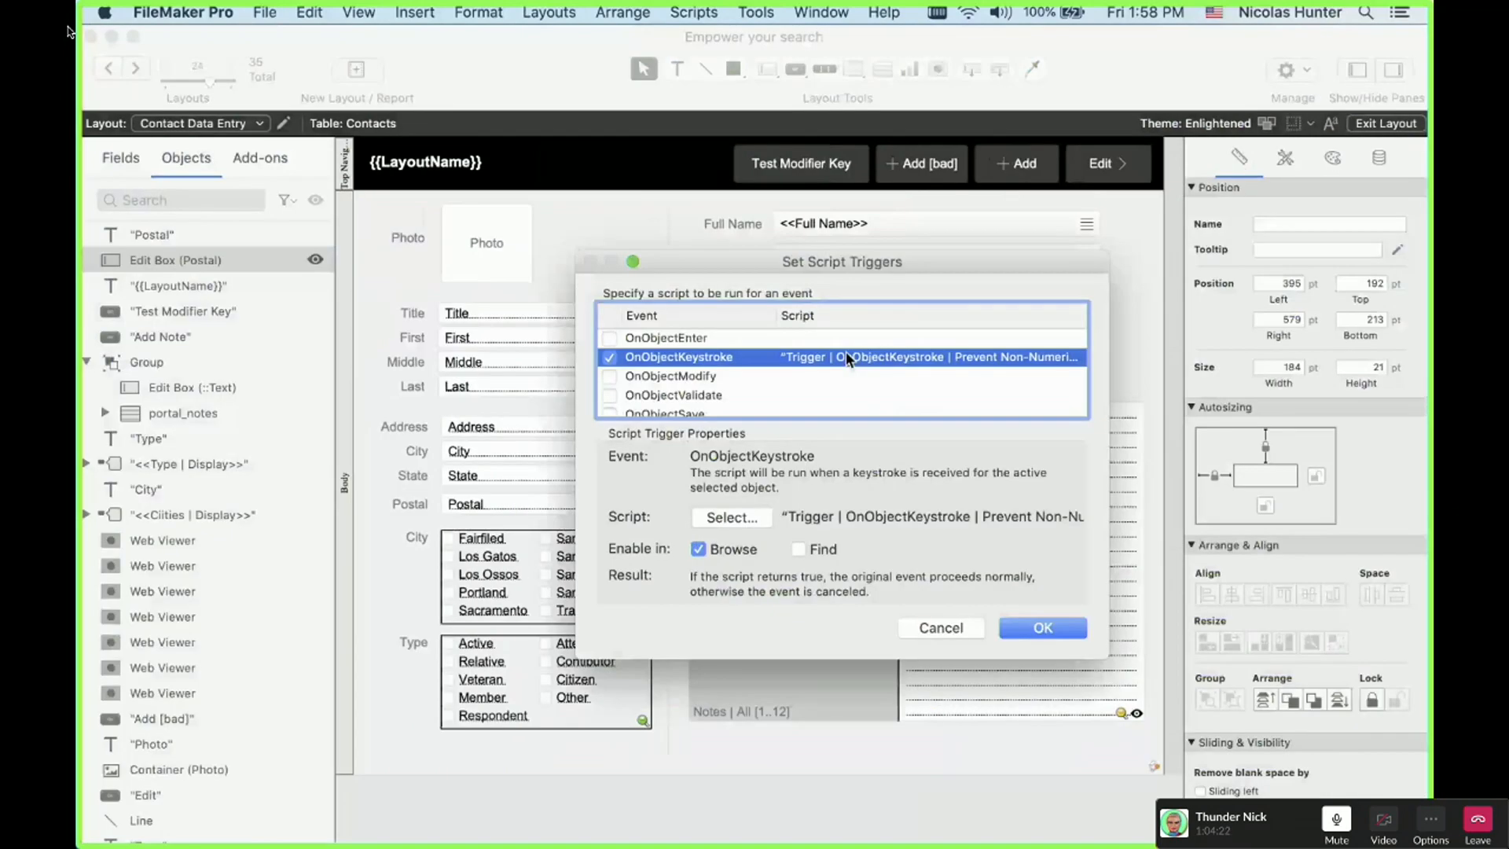
double_click(846, 354)
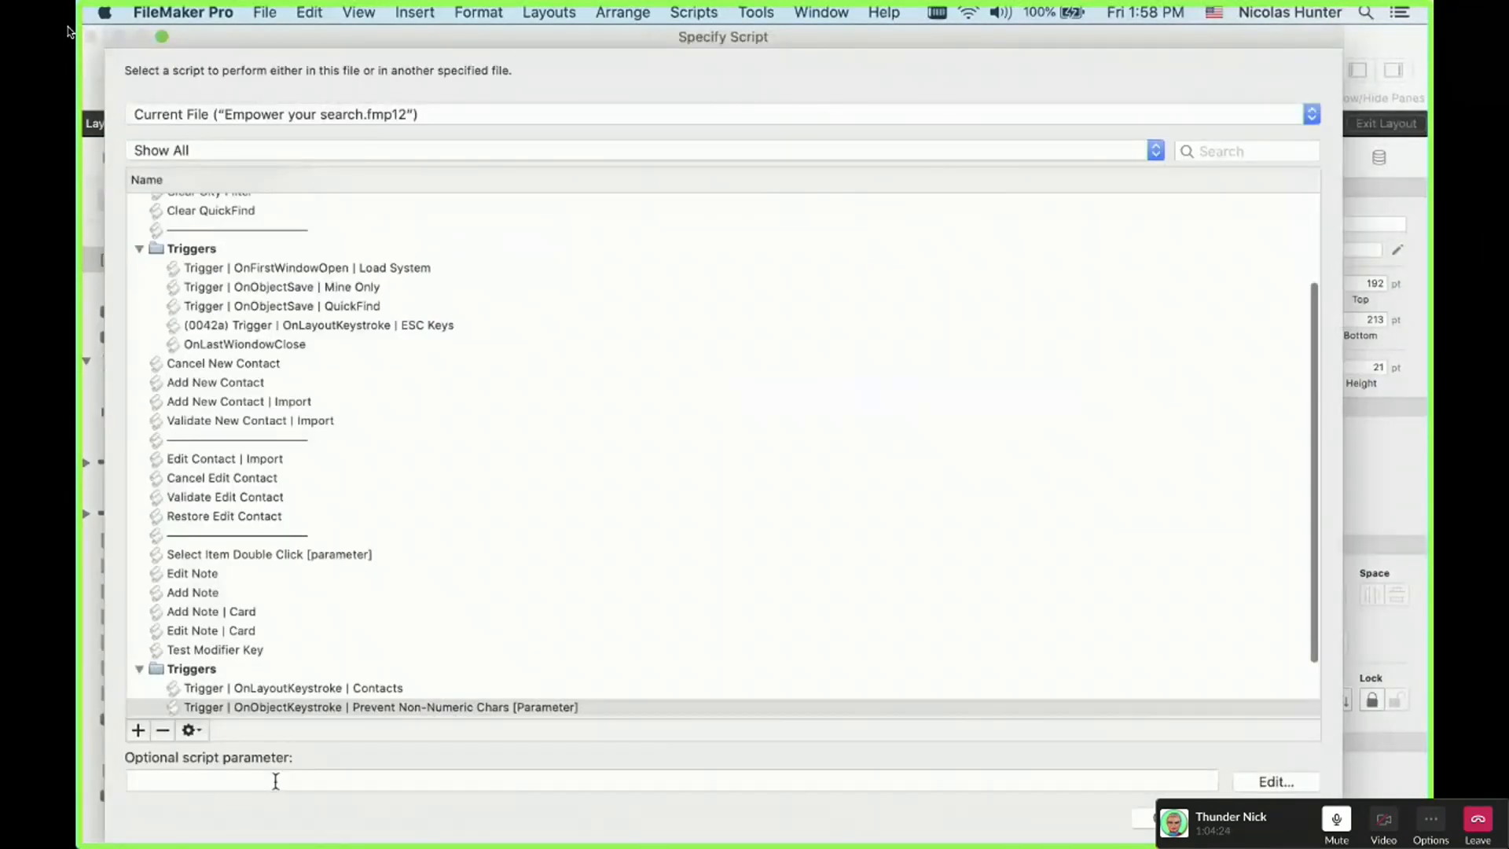
left_click(275, 780)
type("\"-\"")
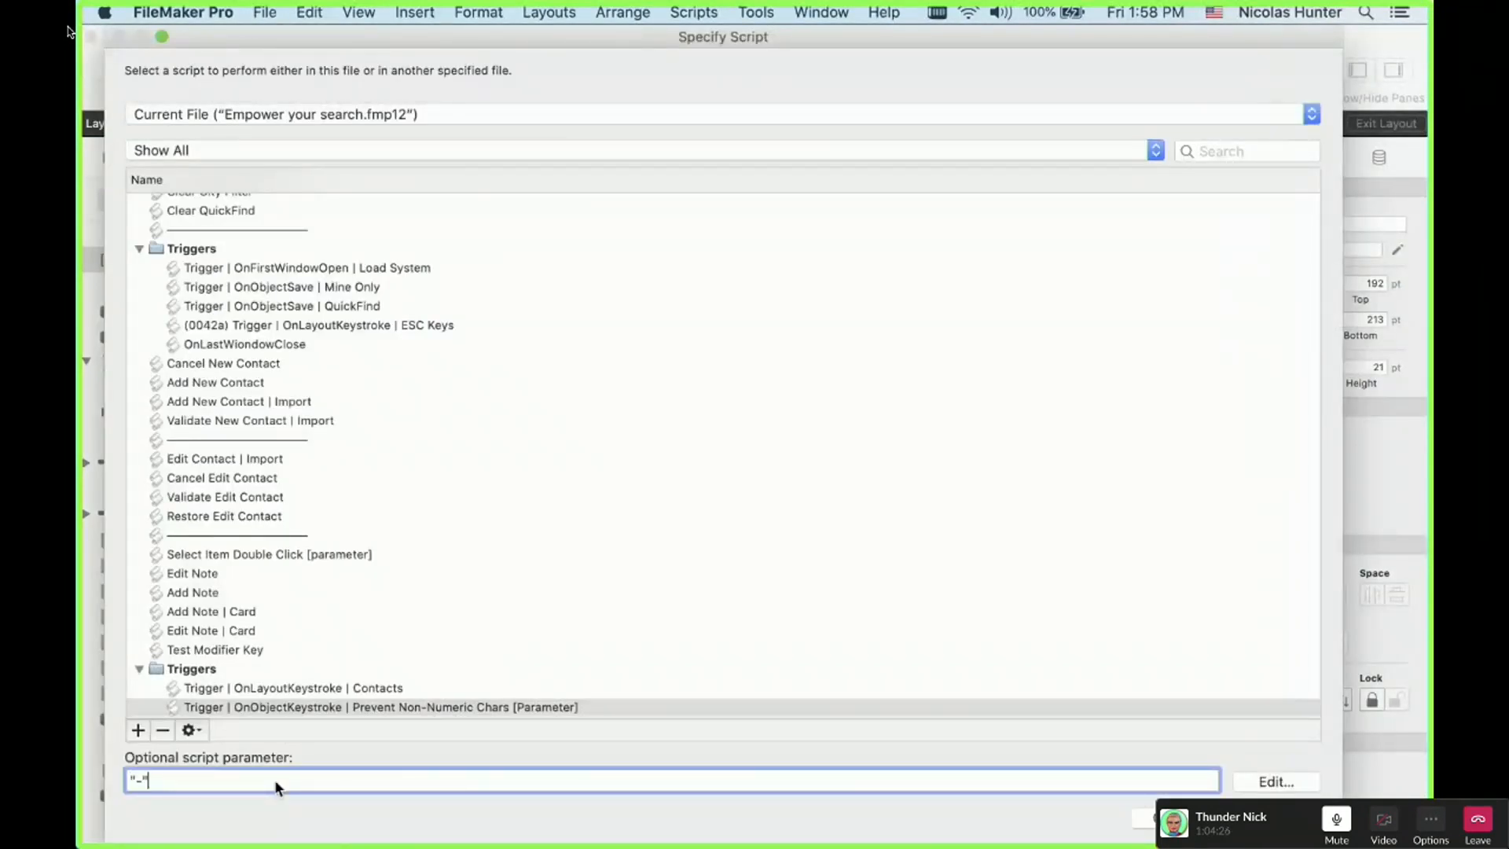
key("Return")
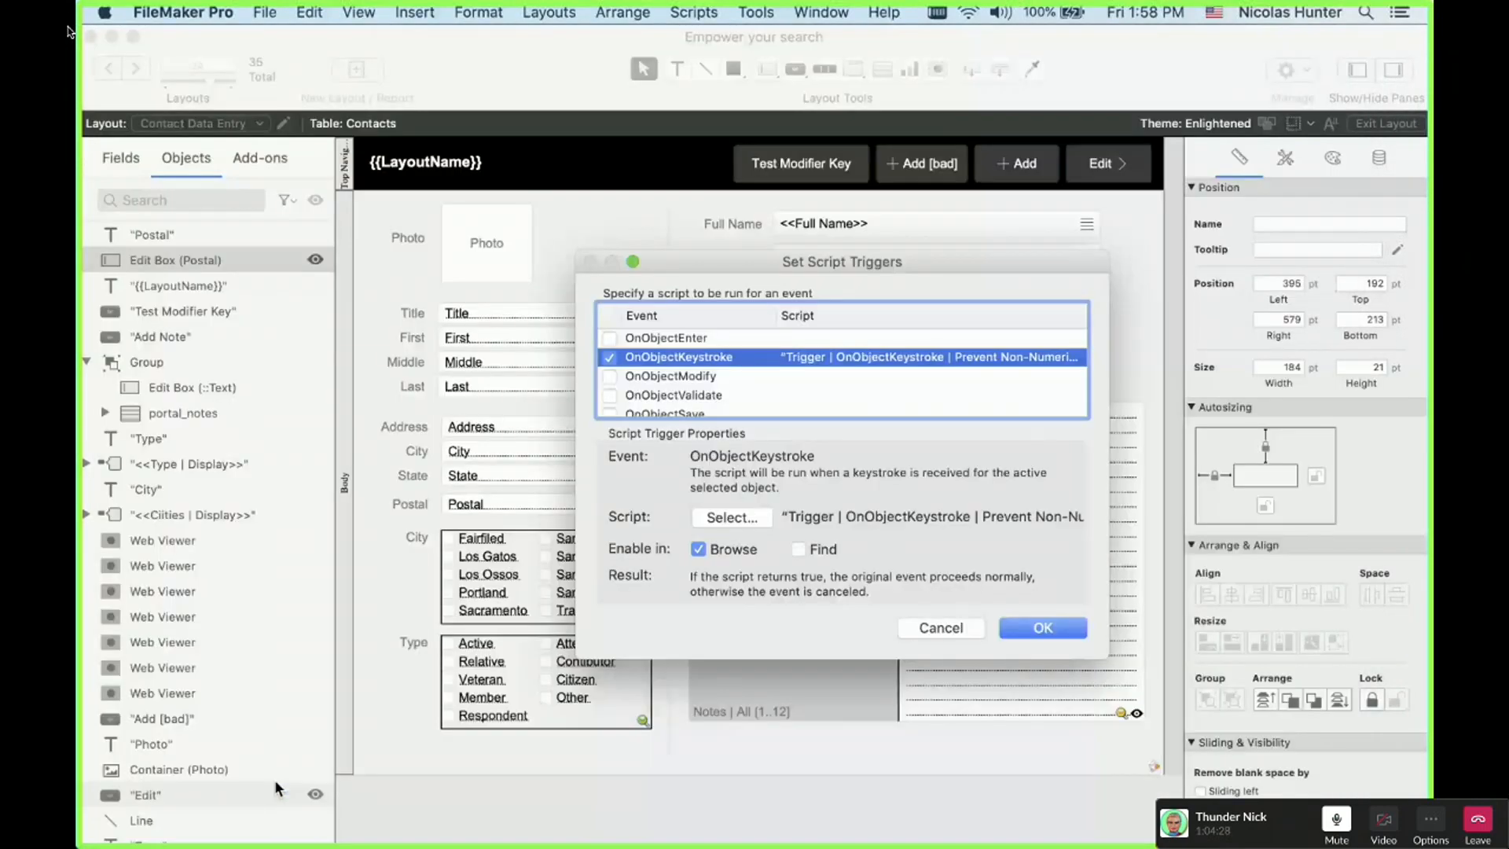
key("Return")
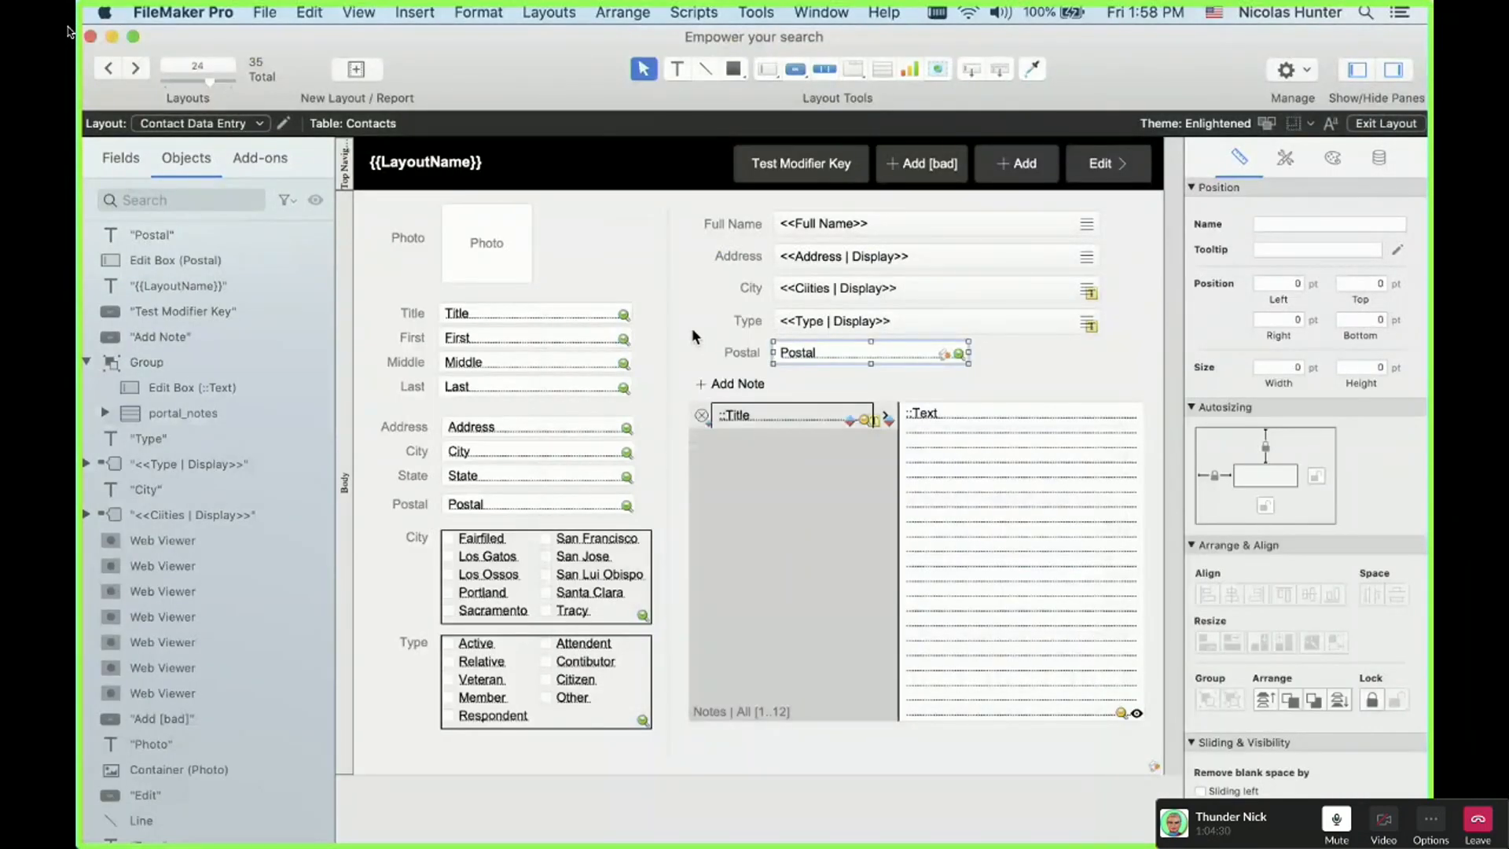
key("super+b")
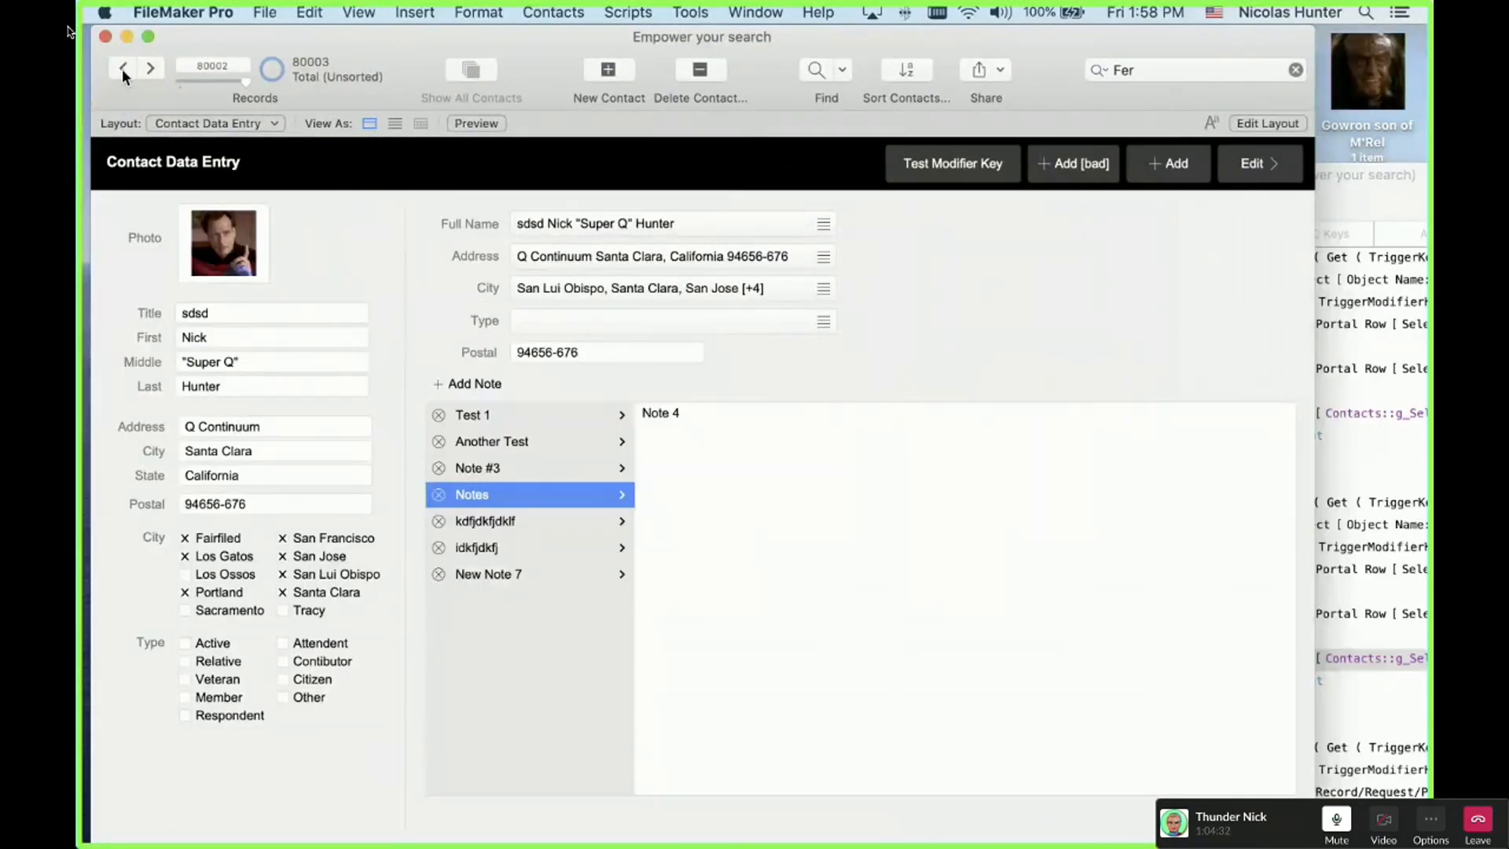
left_click(122, 69)
left_click(643, 345)
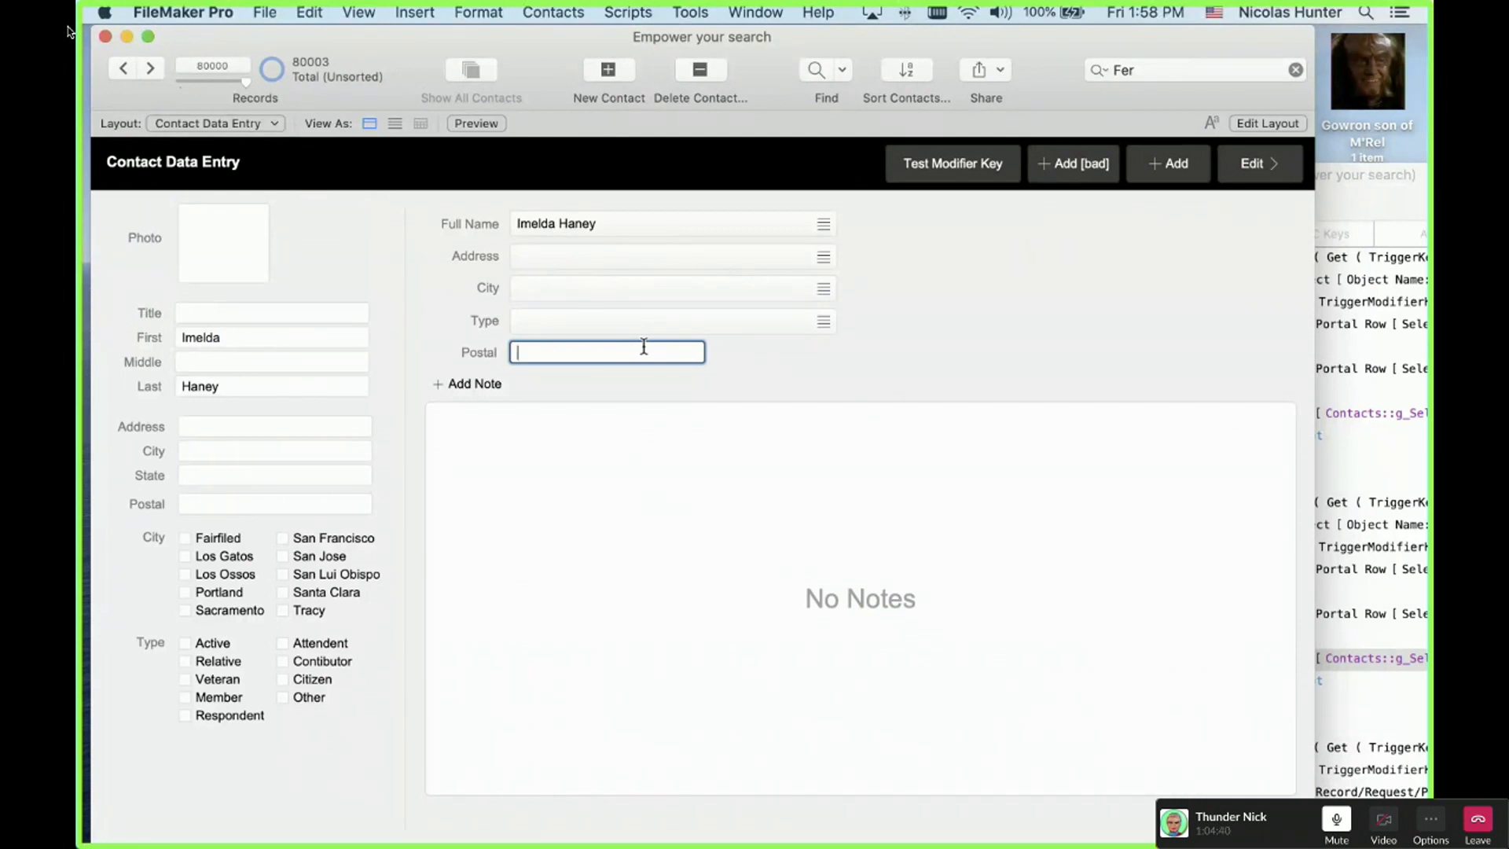
type("-")
key("super+l")
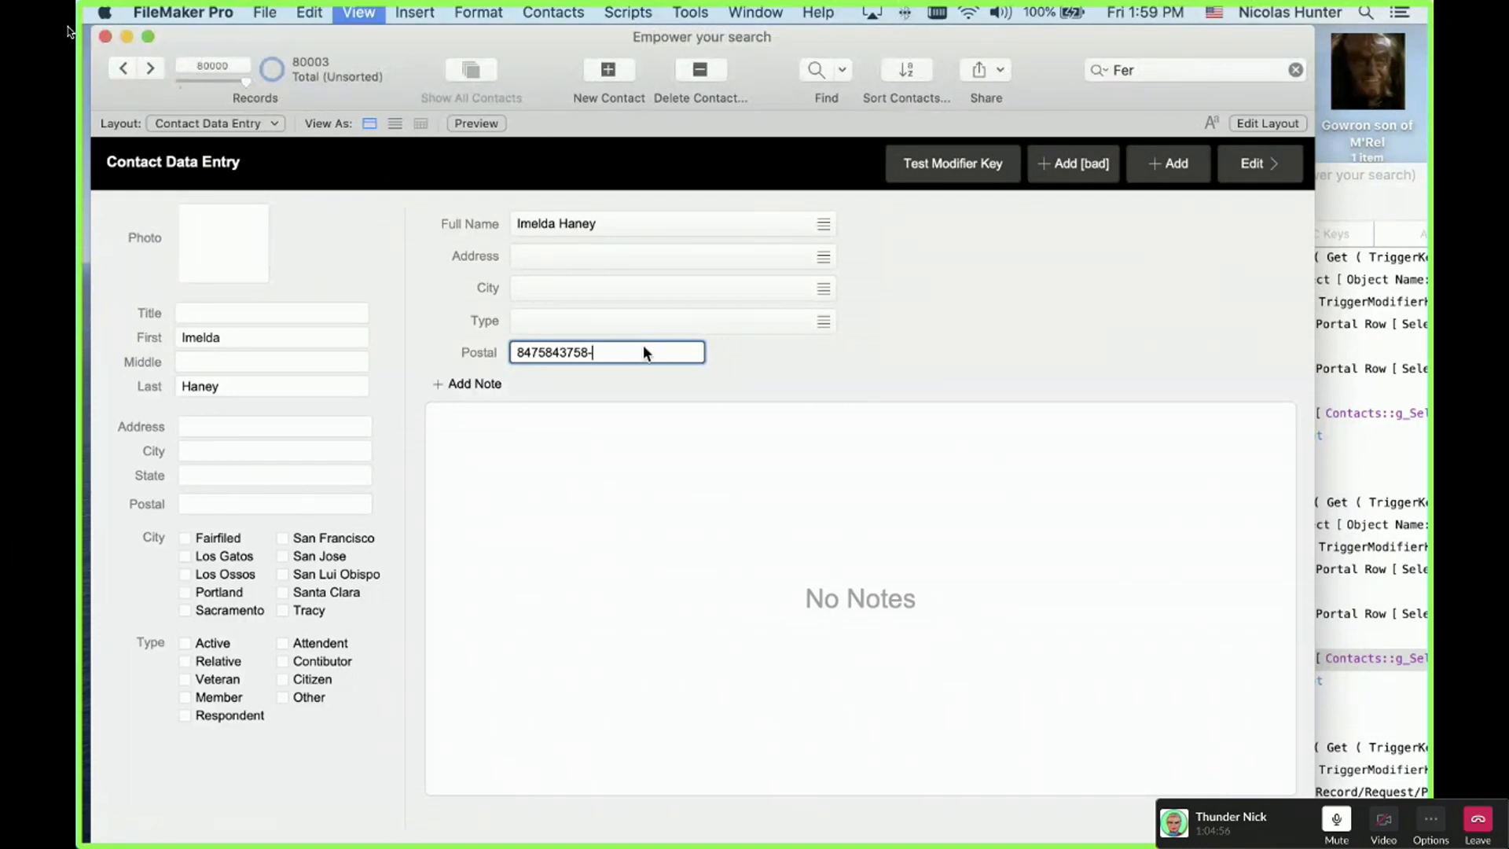
Step: Refuse the value at the numeric-only warning and revert the Postal field
left_click(831, 321)
left_click(799, 379)
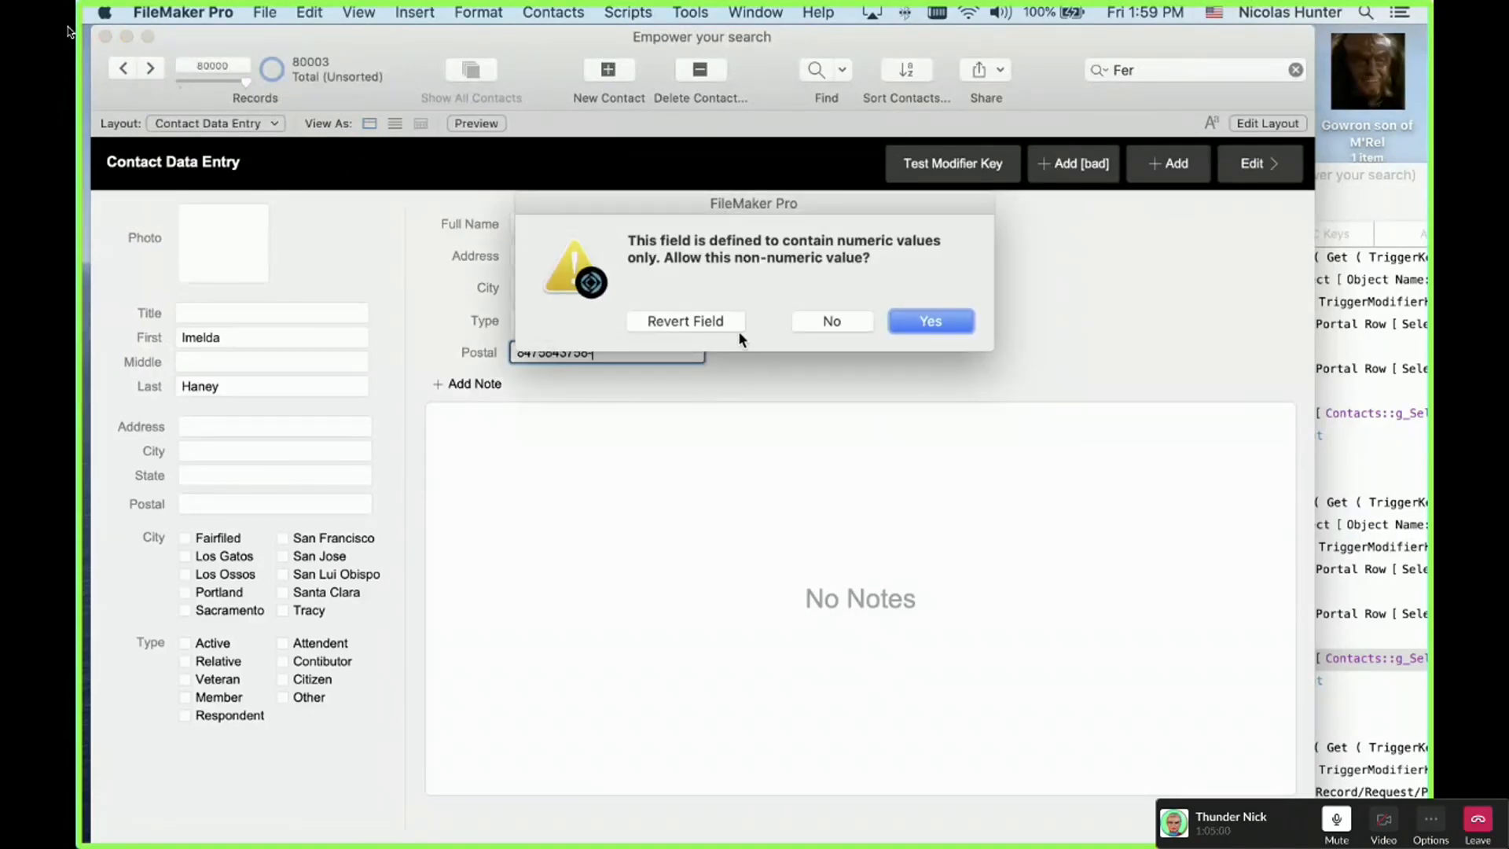
left_click(834, 324)
key("super+w")
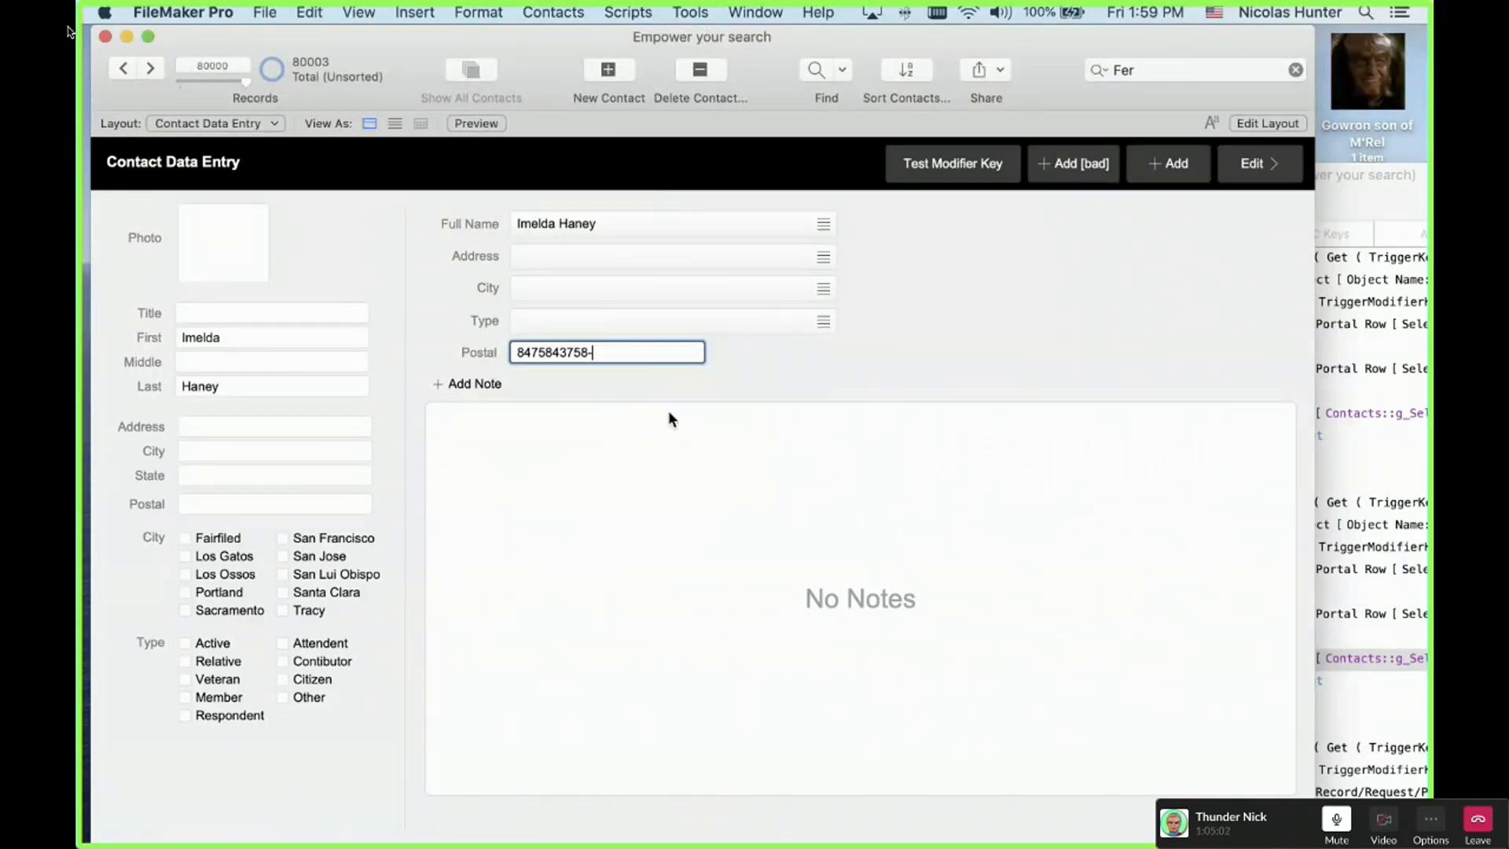
left_click(723, 328)
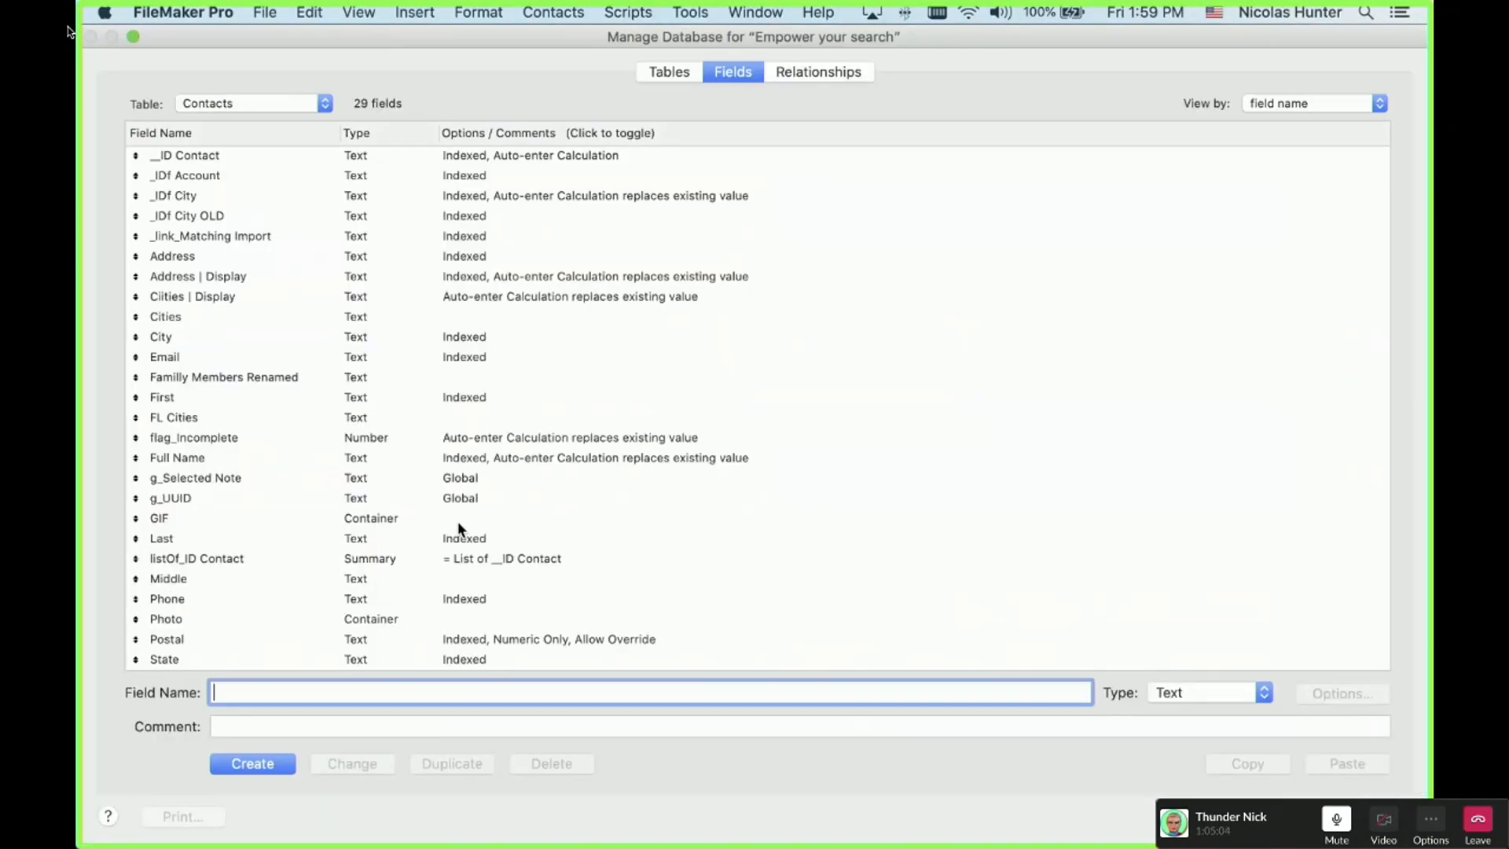
Step: Uncheck Postal's strict numeric-only validation in Manage Database and save the field definitions
scroll(423, 624, "down", 5)
left_click(250, 577)
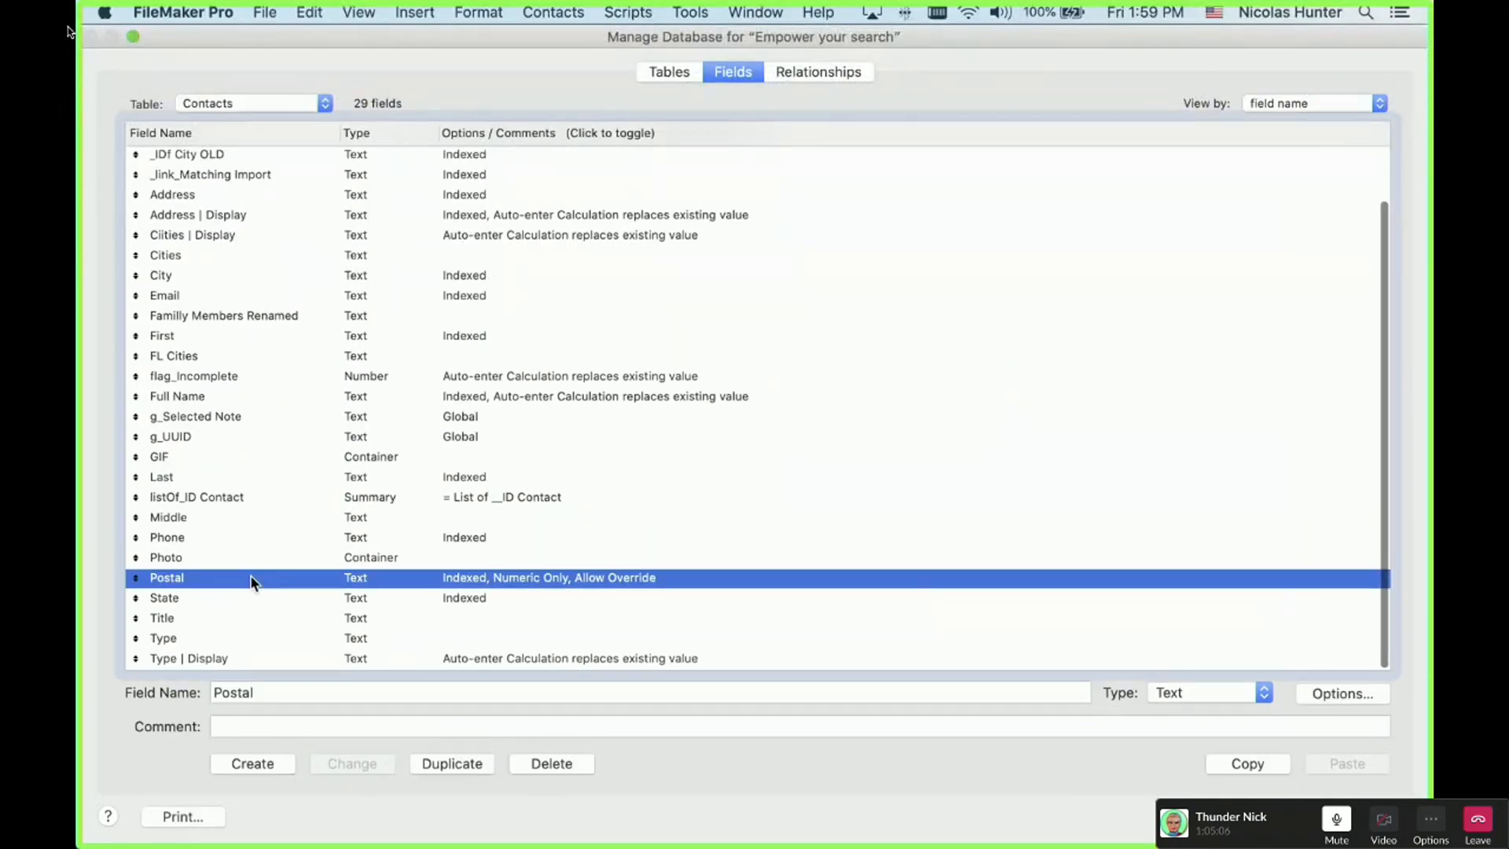
double_click(250, 580)
left_click(561, 320)
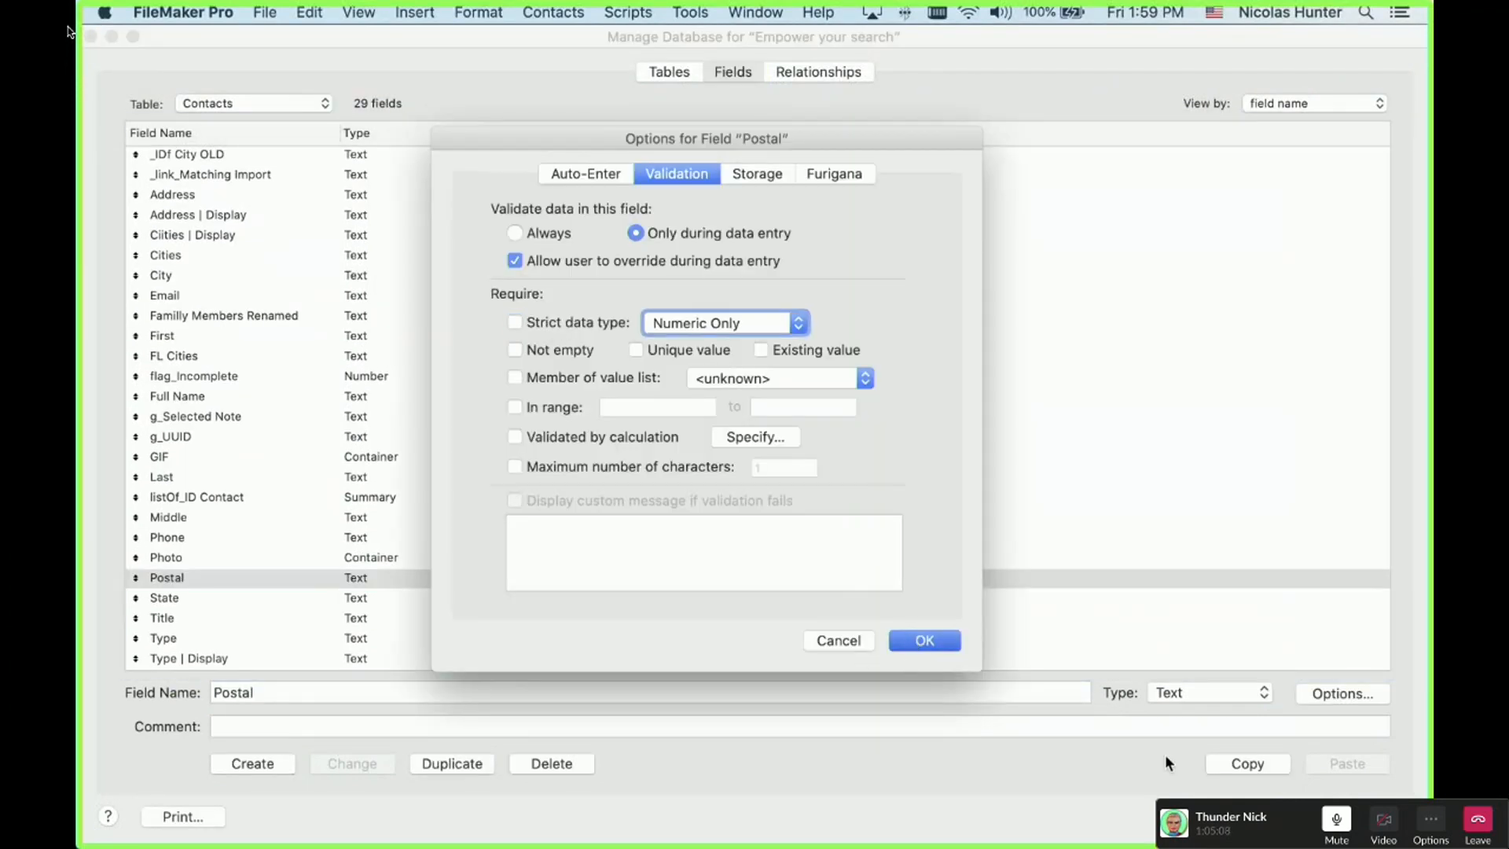
key("Return")
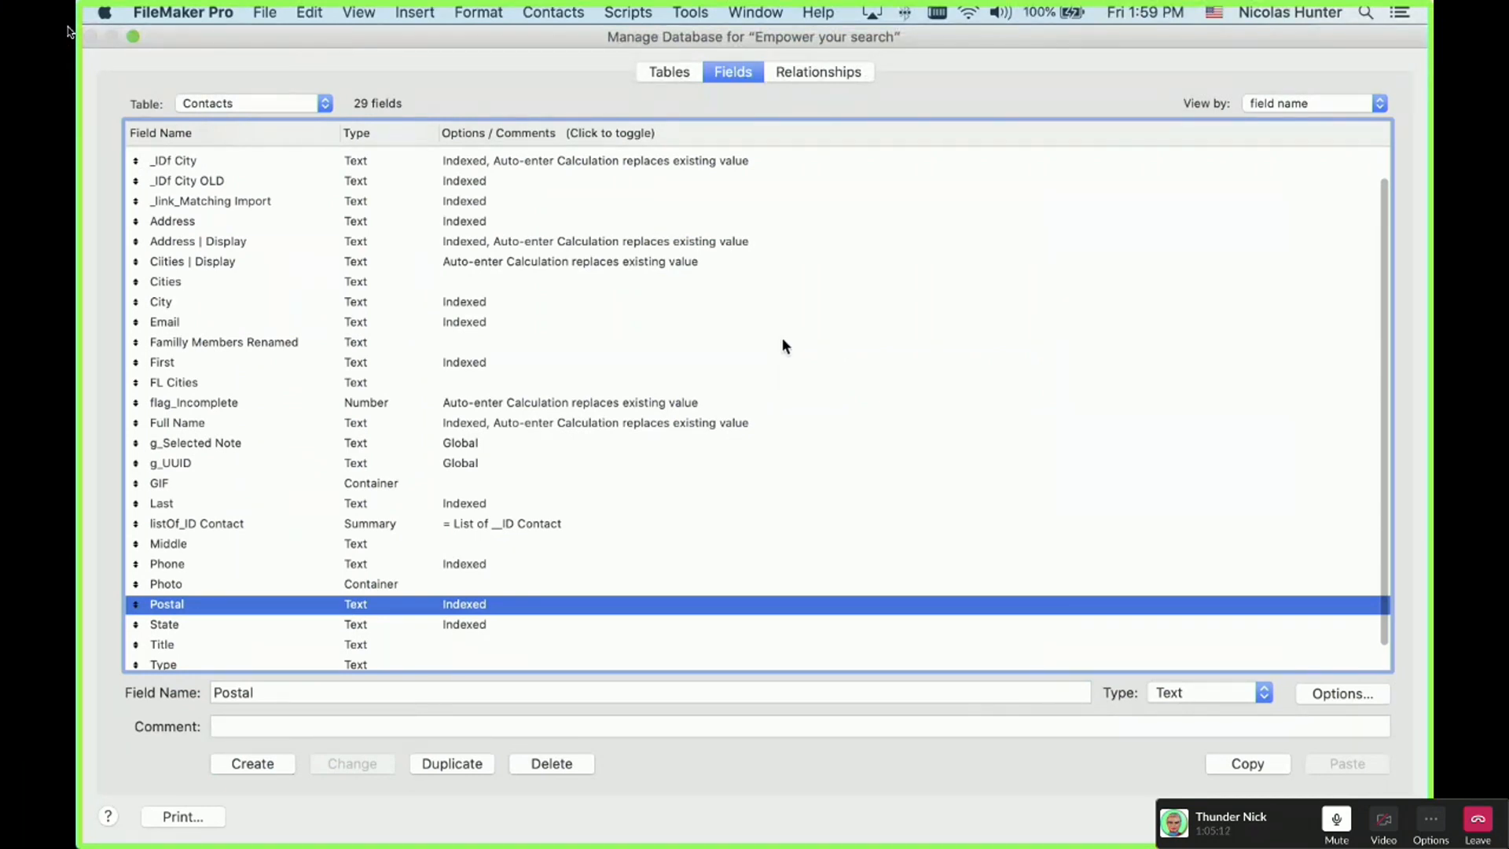
key("Return")
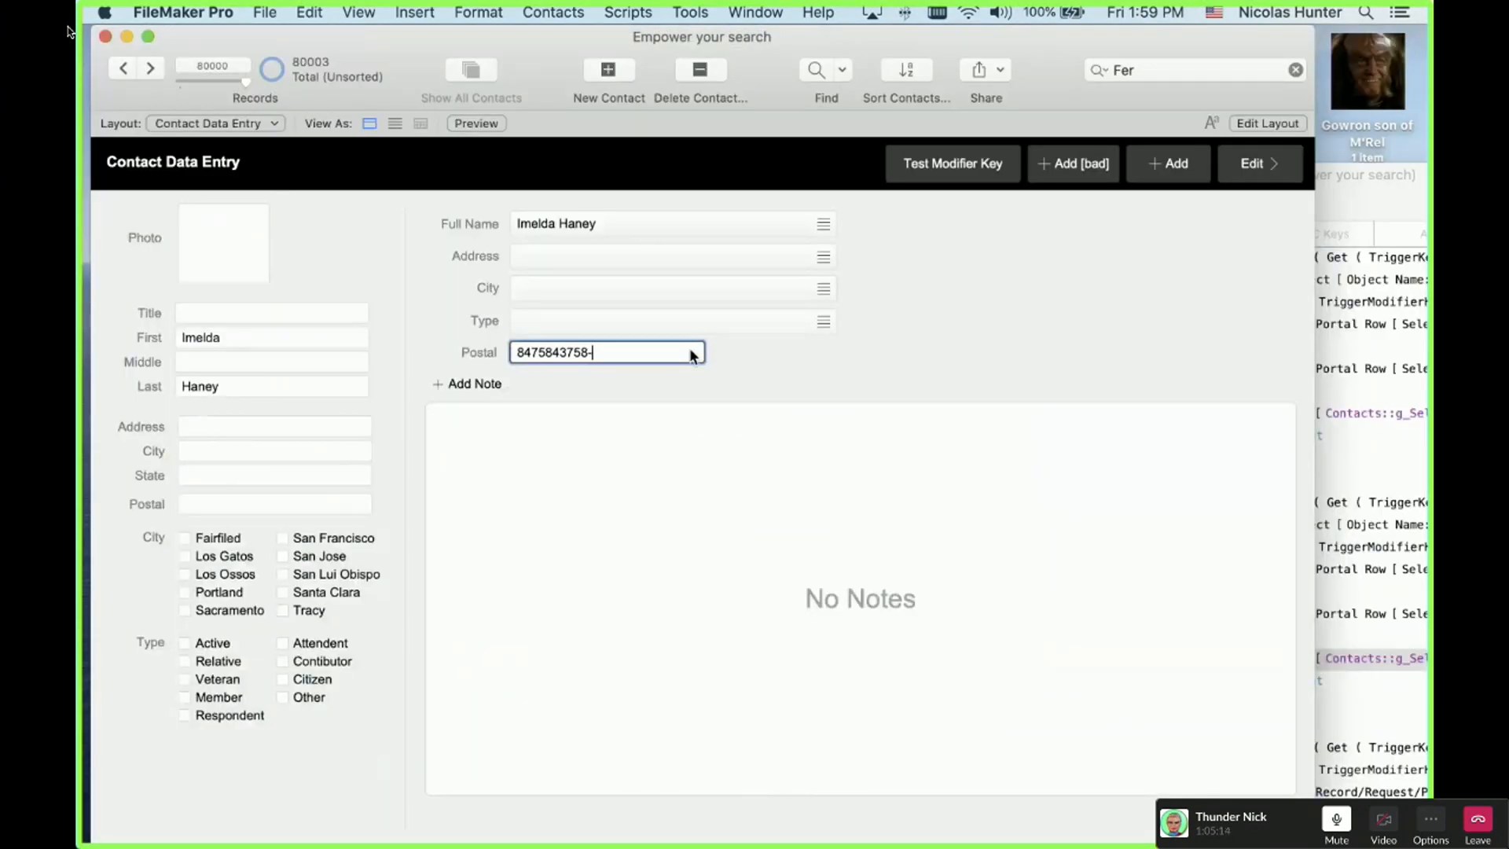
Step: Empty Postal, then in Layout mode reassign the box below Type to the Date field
key("Escape")
left_click(642, 354)
key("super+l")
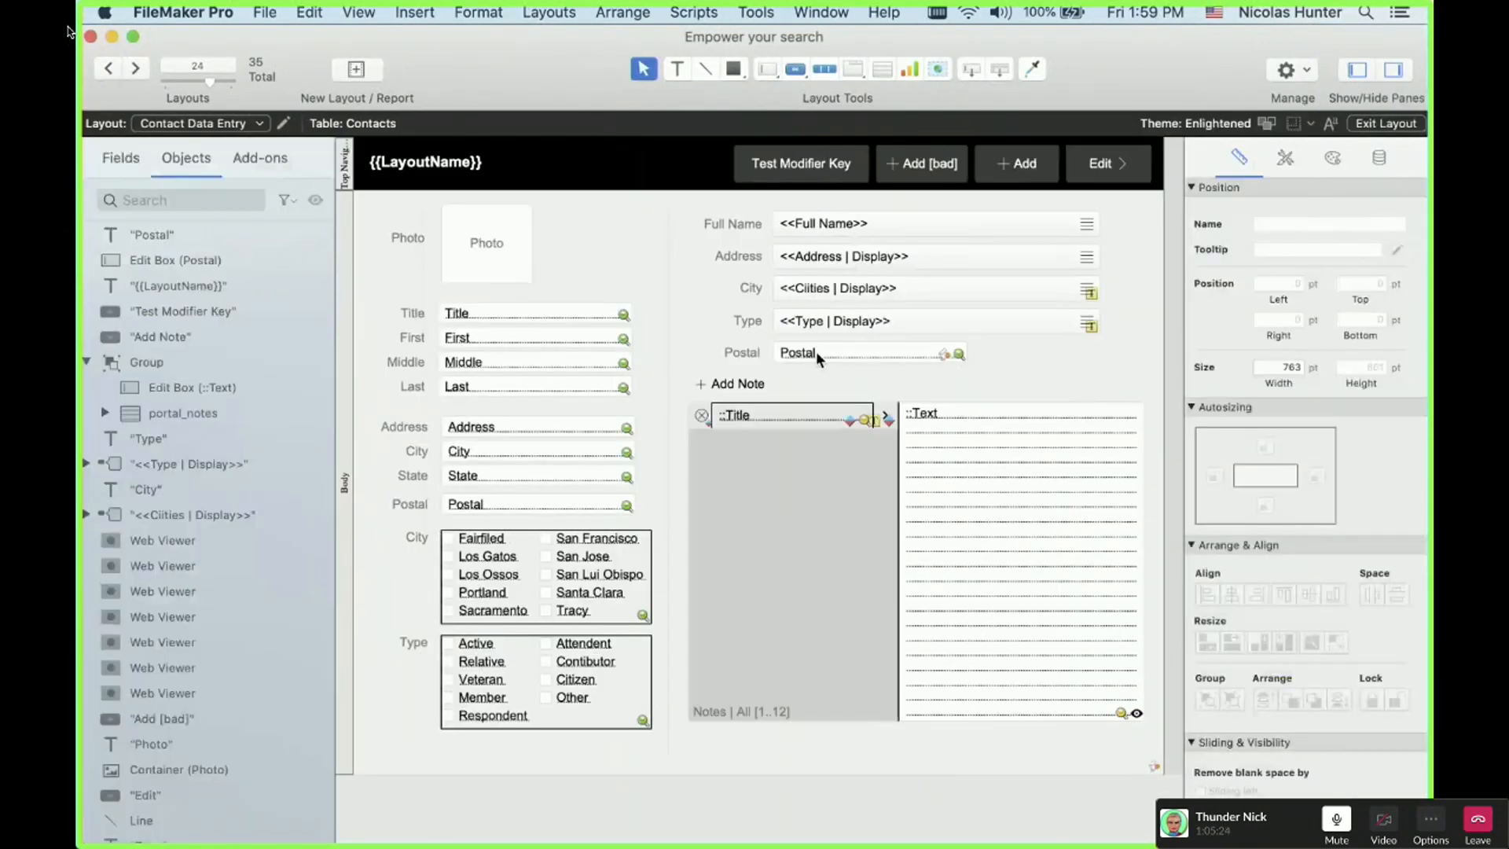
double_click(816, 352)
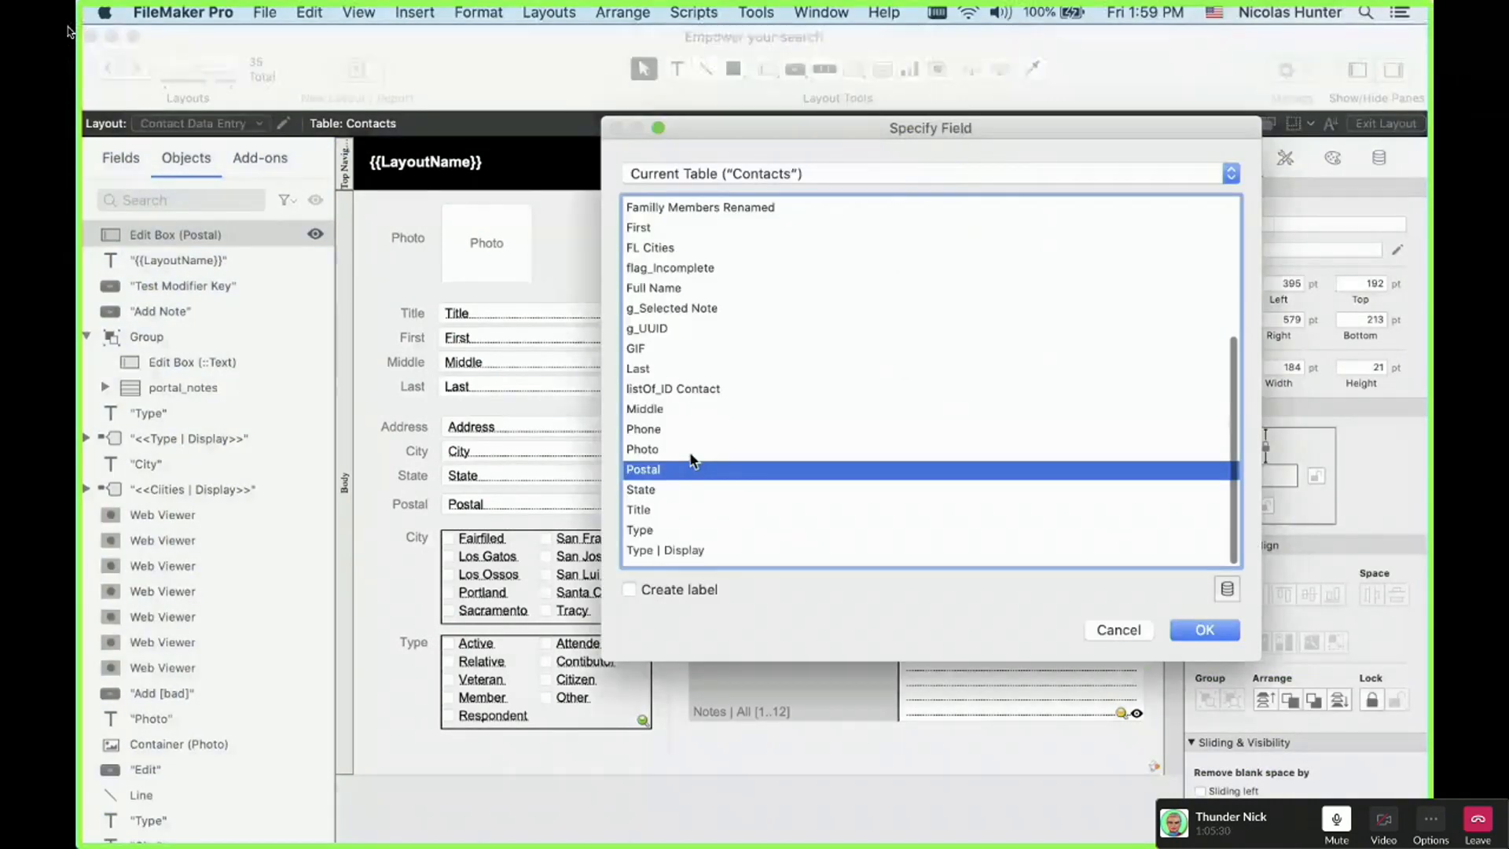
key("Return")
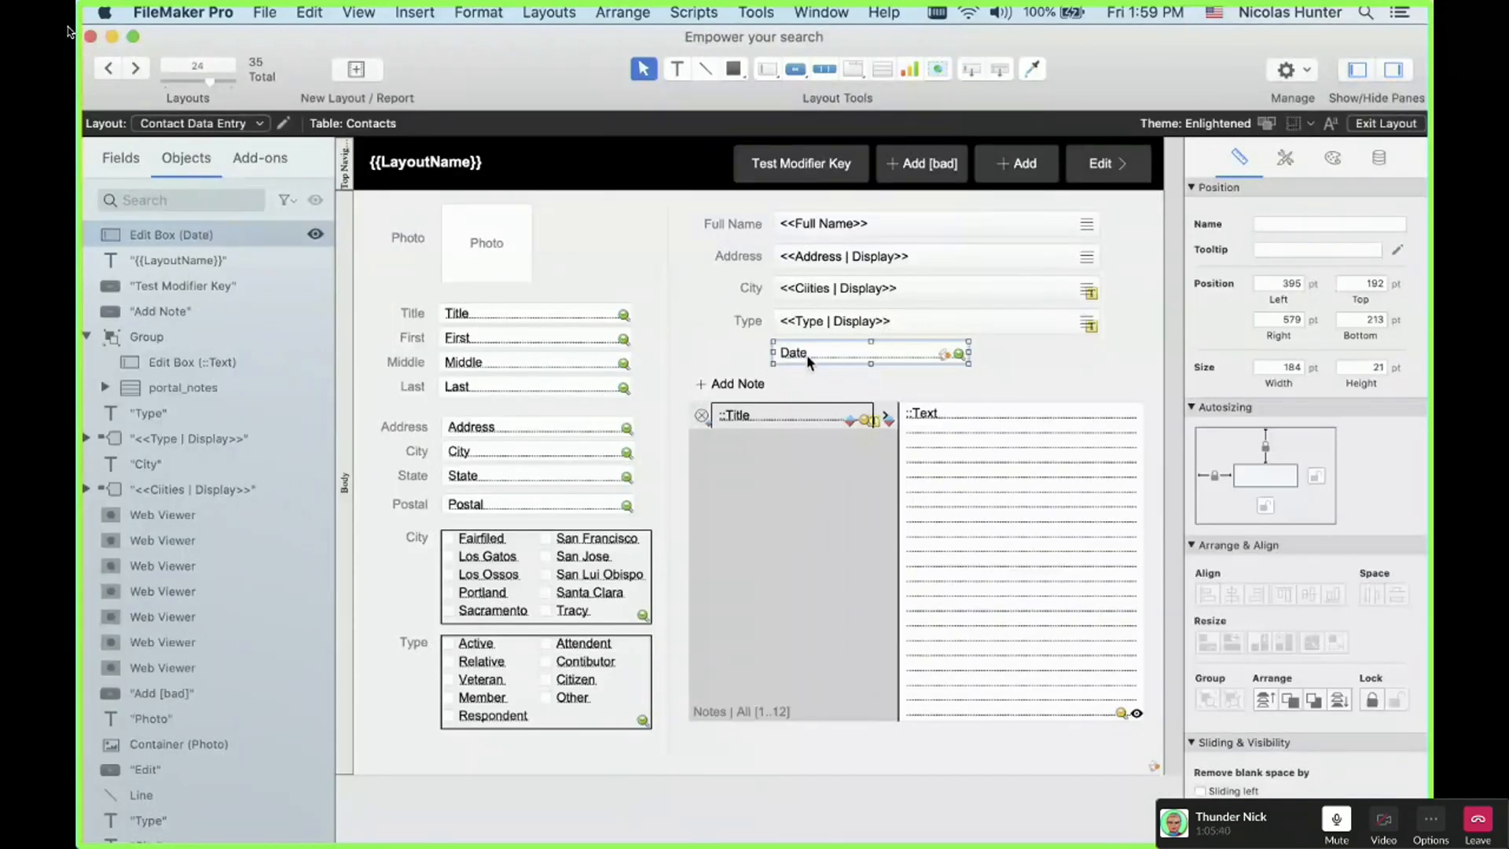
double_click(807, 355)
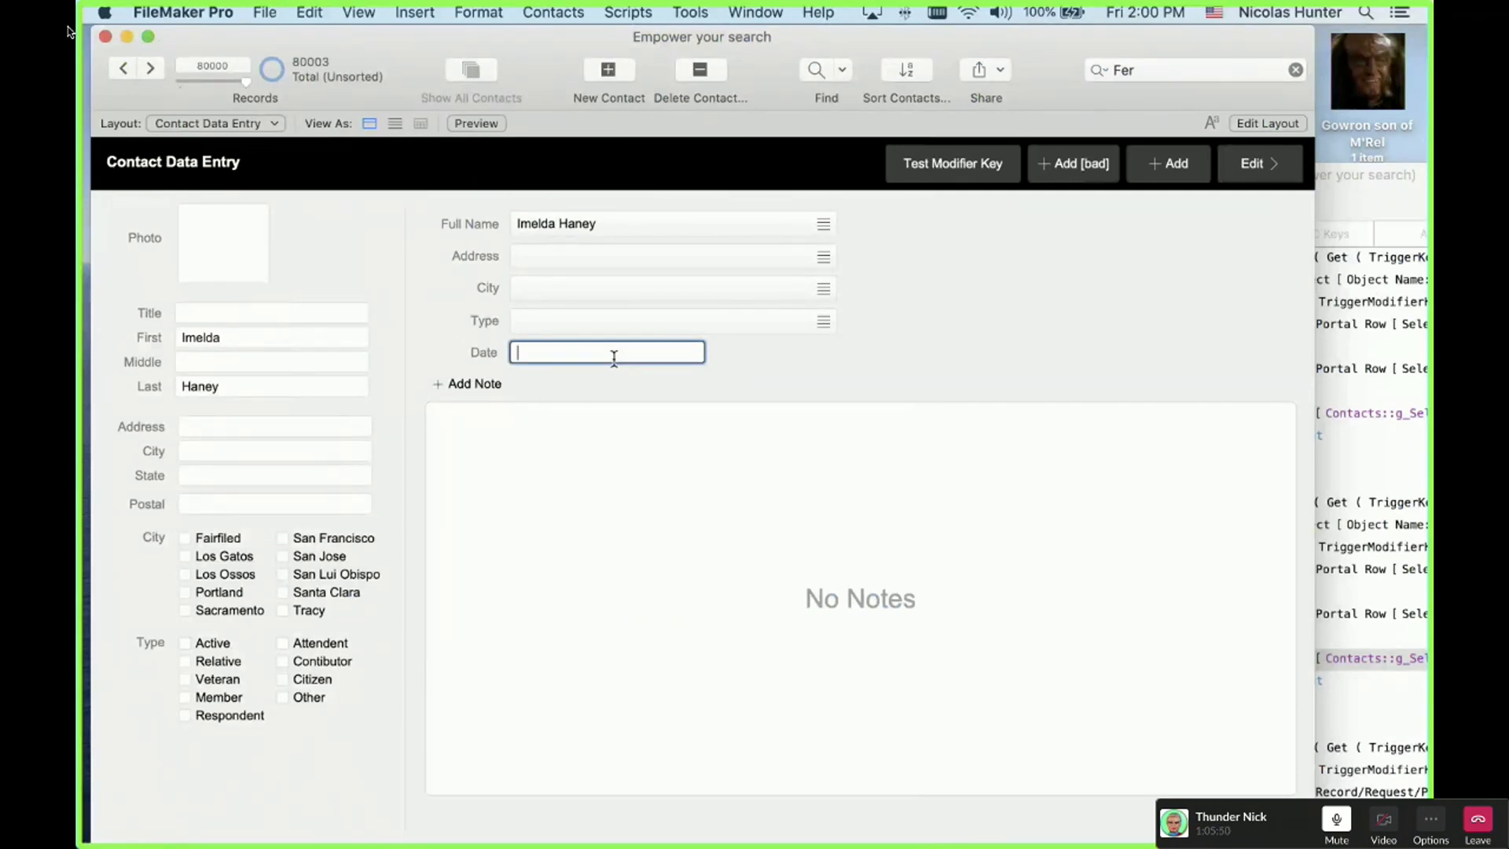
Step: Set Date's OnObjectKeystroke trigger to Prevent Non-Numeric Chars with parameter '/', then browse to test it
key("super+l")
key("super+l")
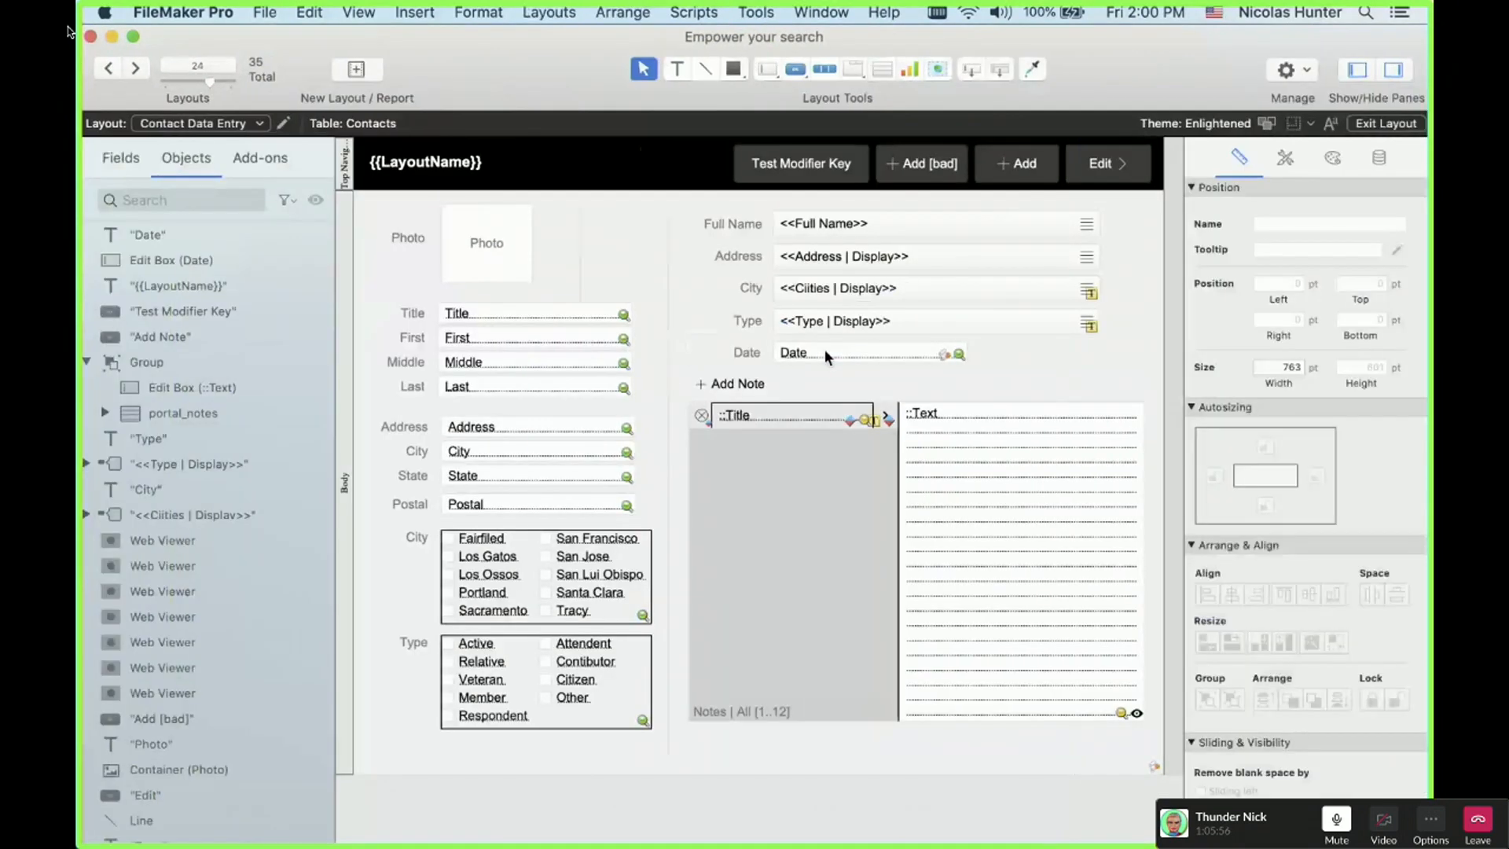
left_click(831, 350)
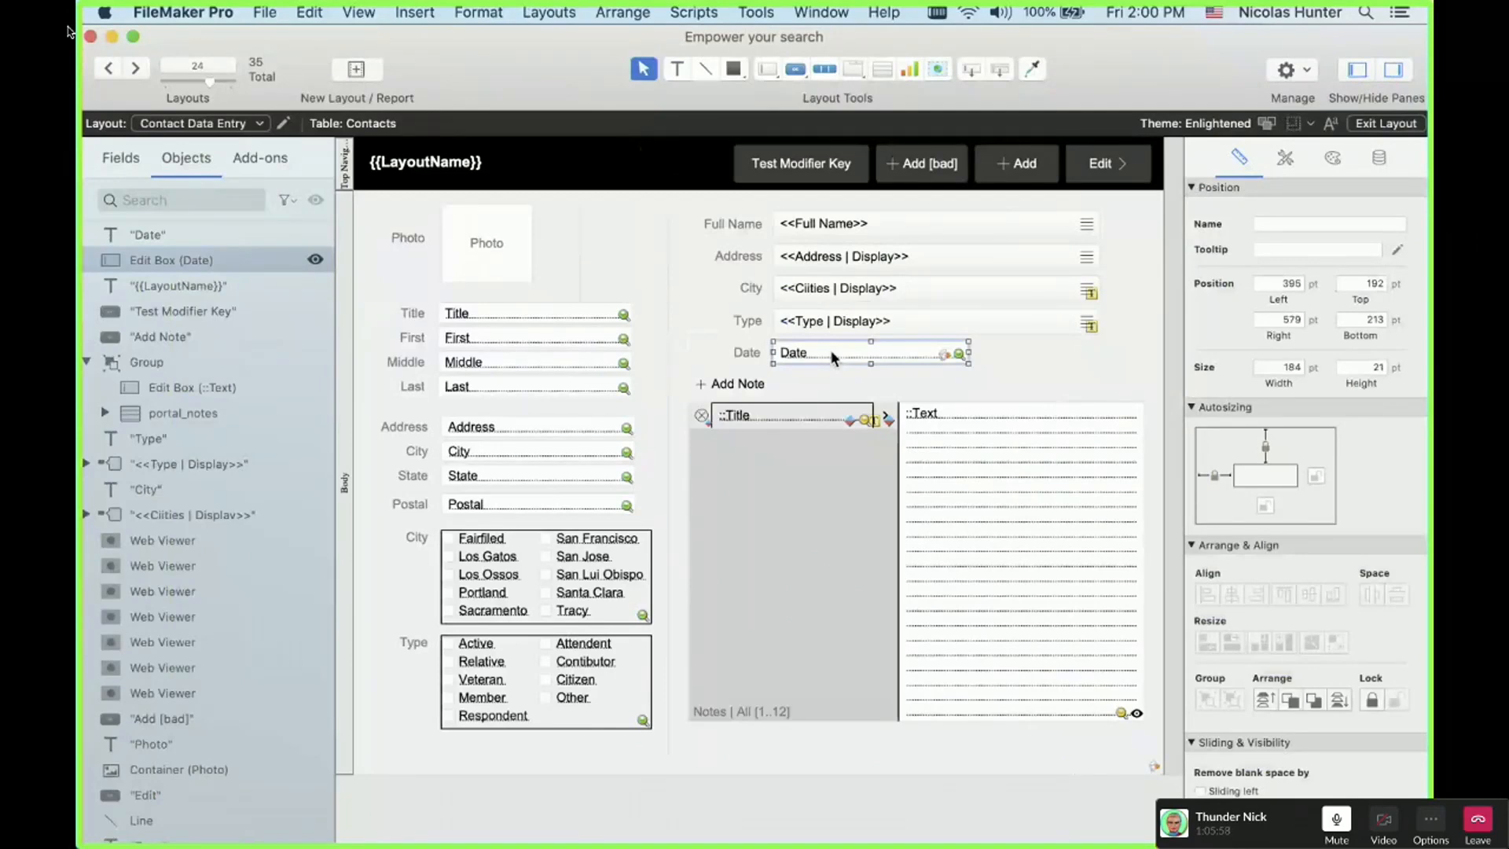
key("super+alt+t")
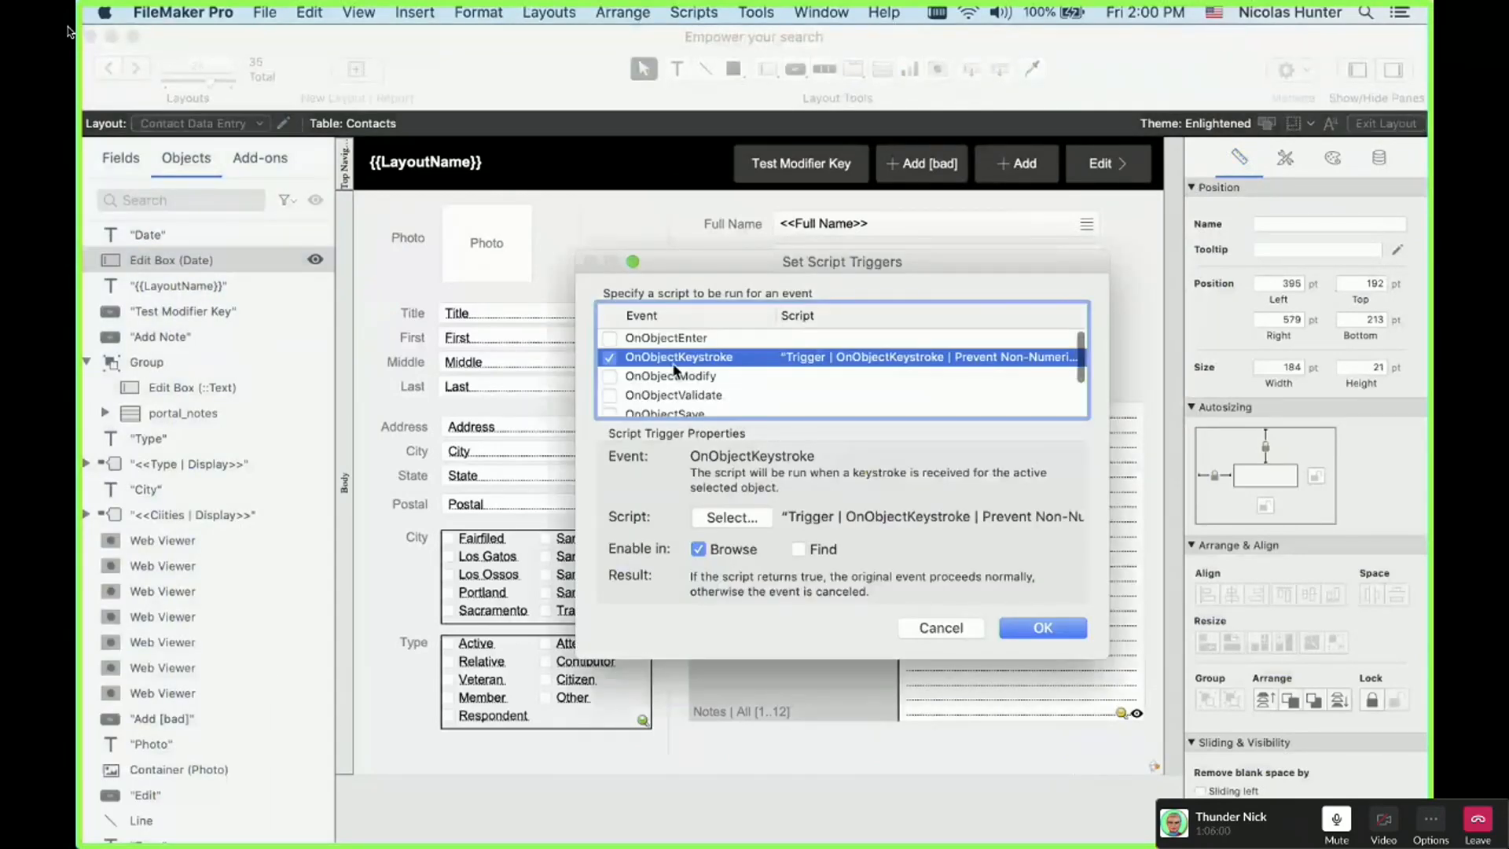
left_click(725, 516)
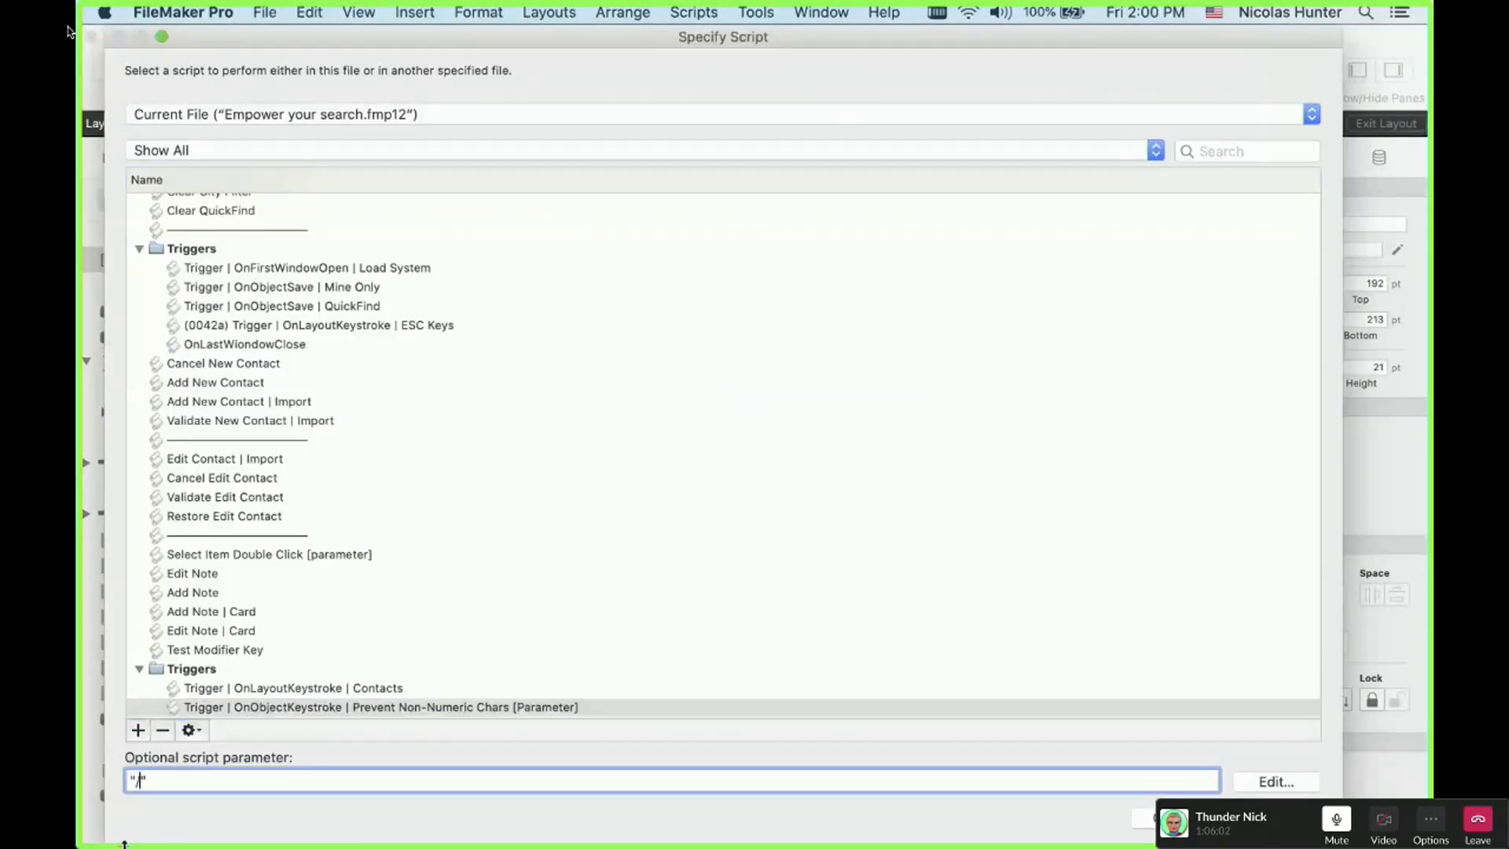
key("Return")
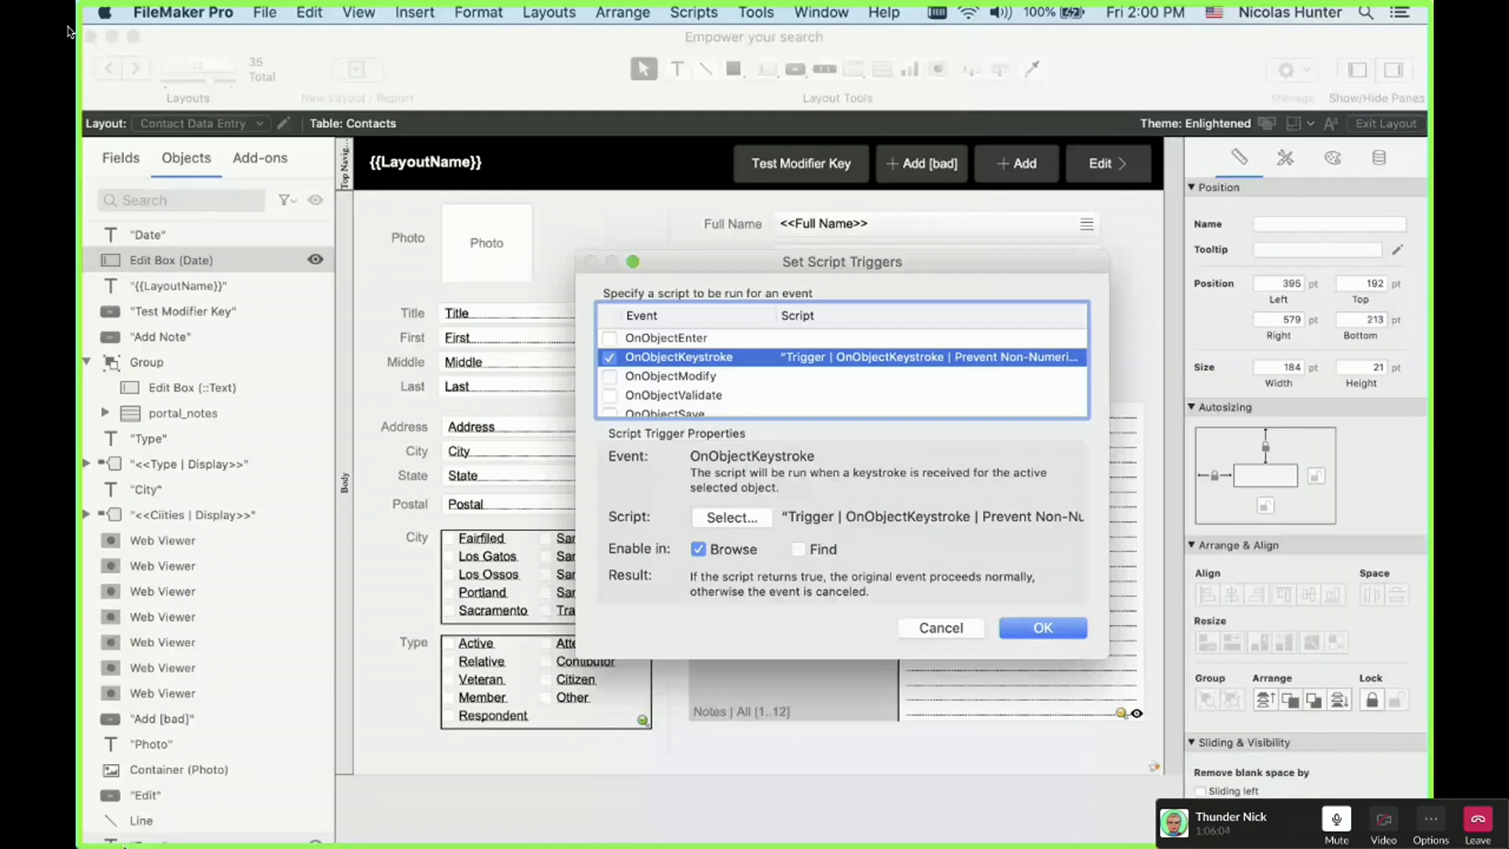
key("Return")
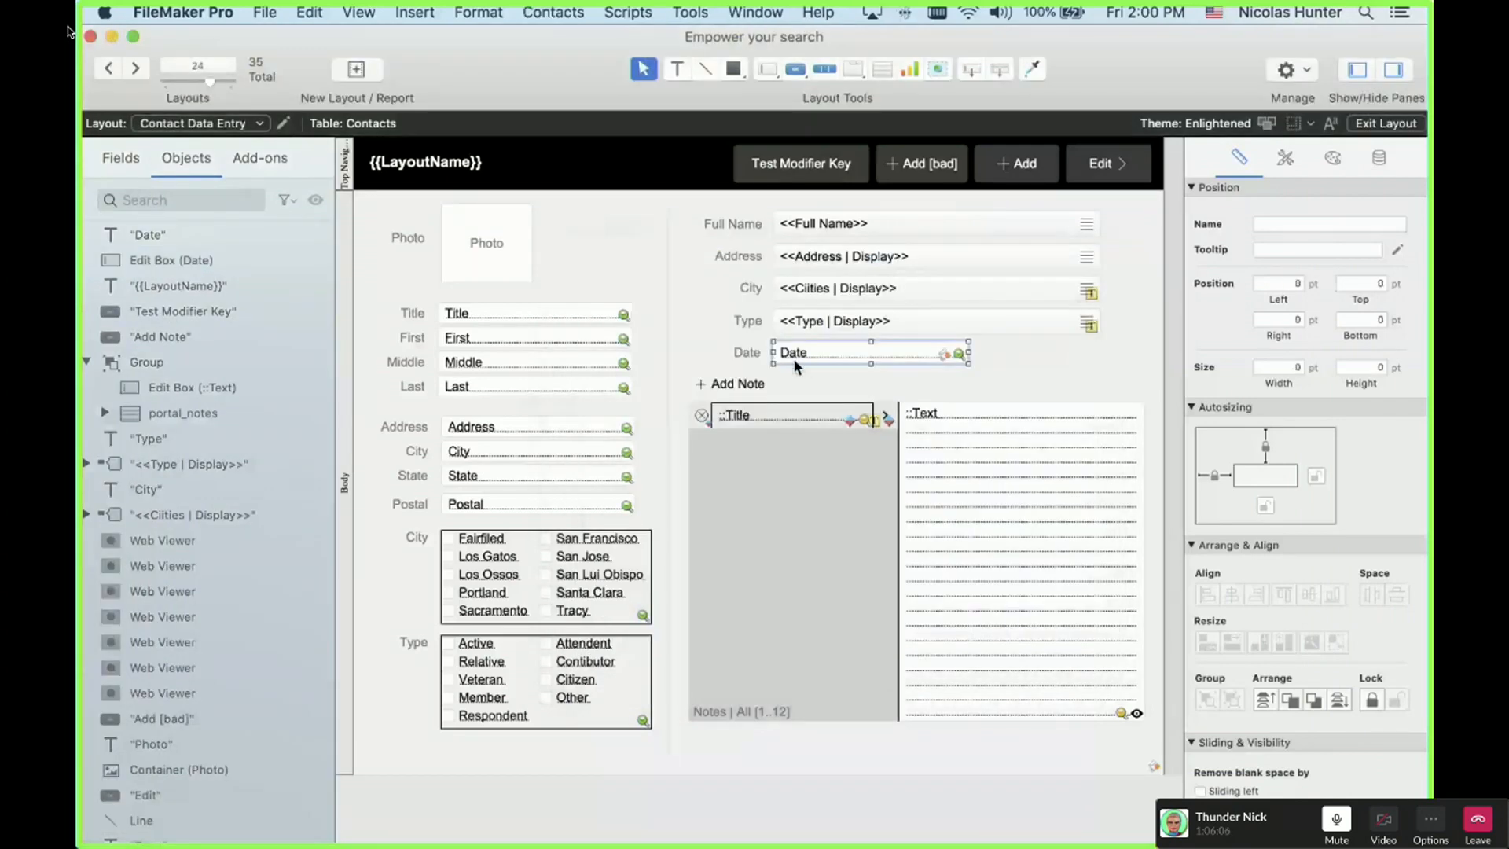
key("super+b")
left_click(648, 351)
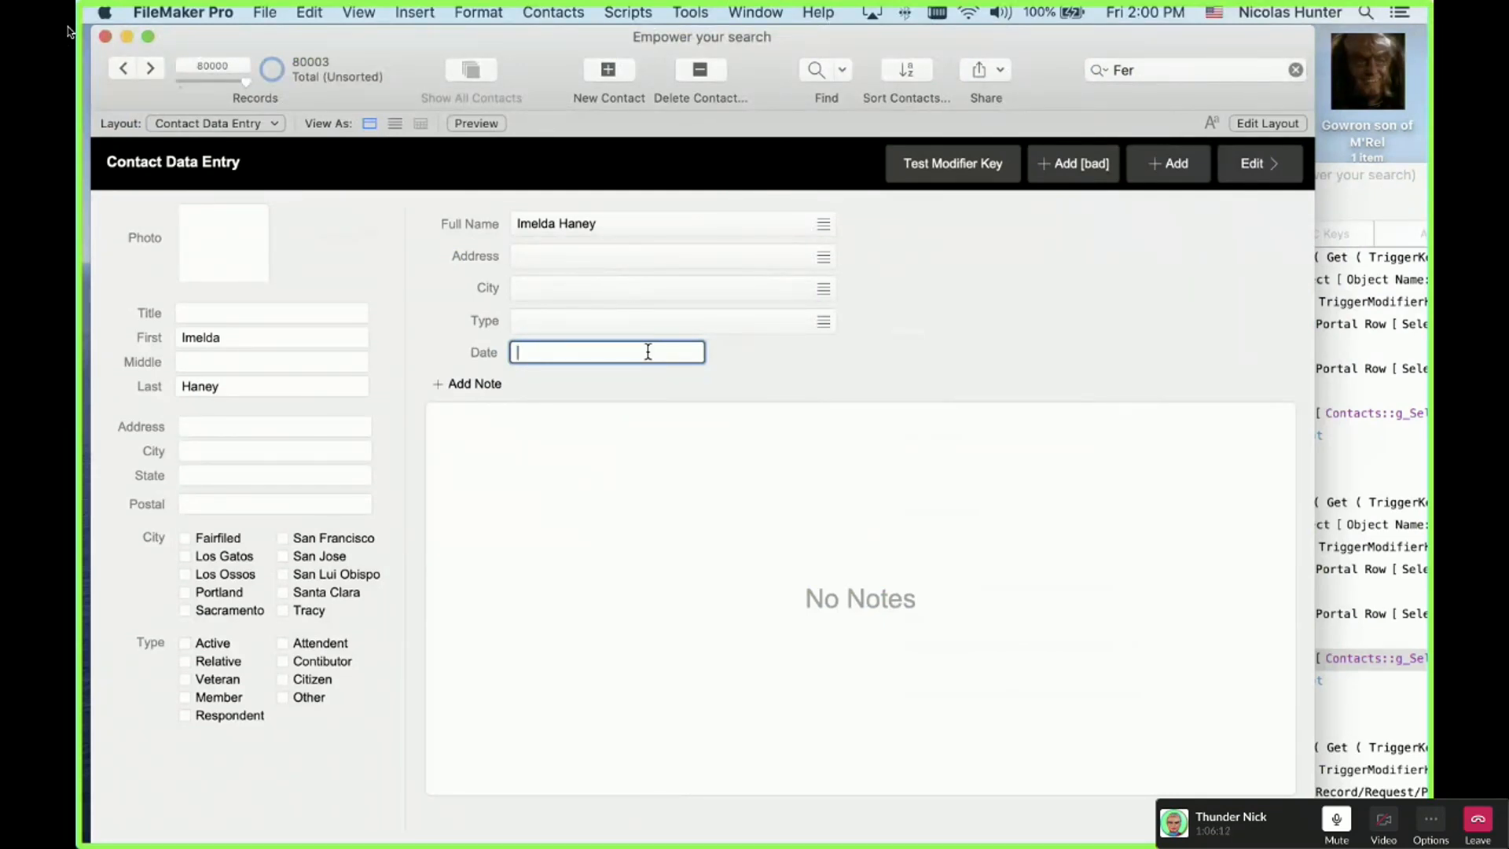
Step: Type 04/26/1971 in the Date field, correcting the year from 2020, then enter Layout mode
type("04/26/2020")
key("BackSpace")
key("BackSpace")
key("BackSpace")
key("BackSpace")
type("1971")
key("super+l")
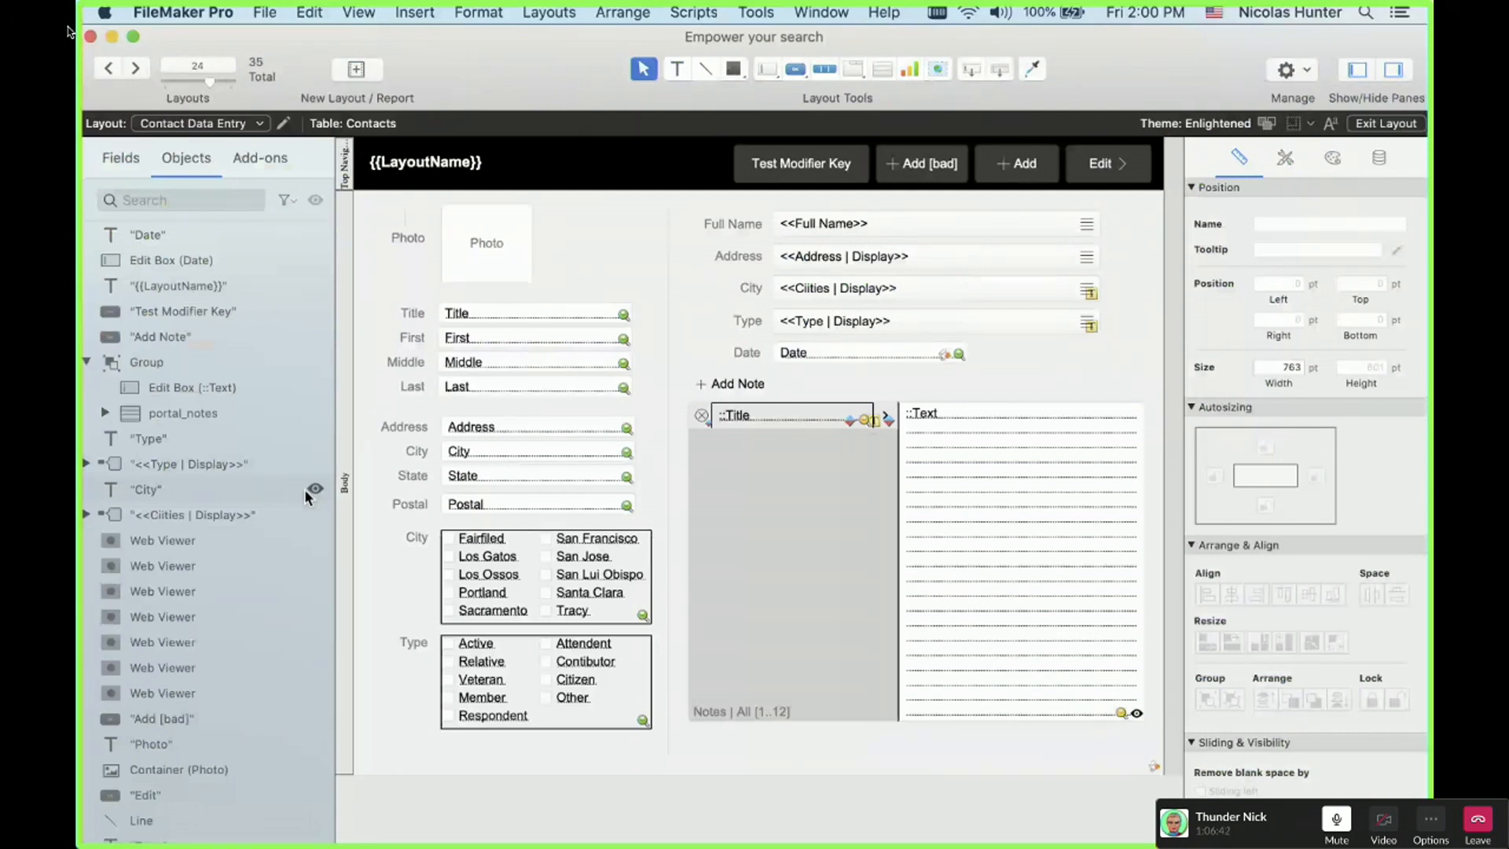
Step: Duplicate a field box as Email, shift Date right, and set Email in its place
left_click(483, 453)
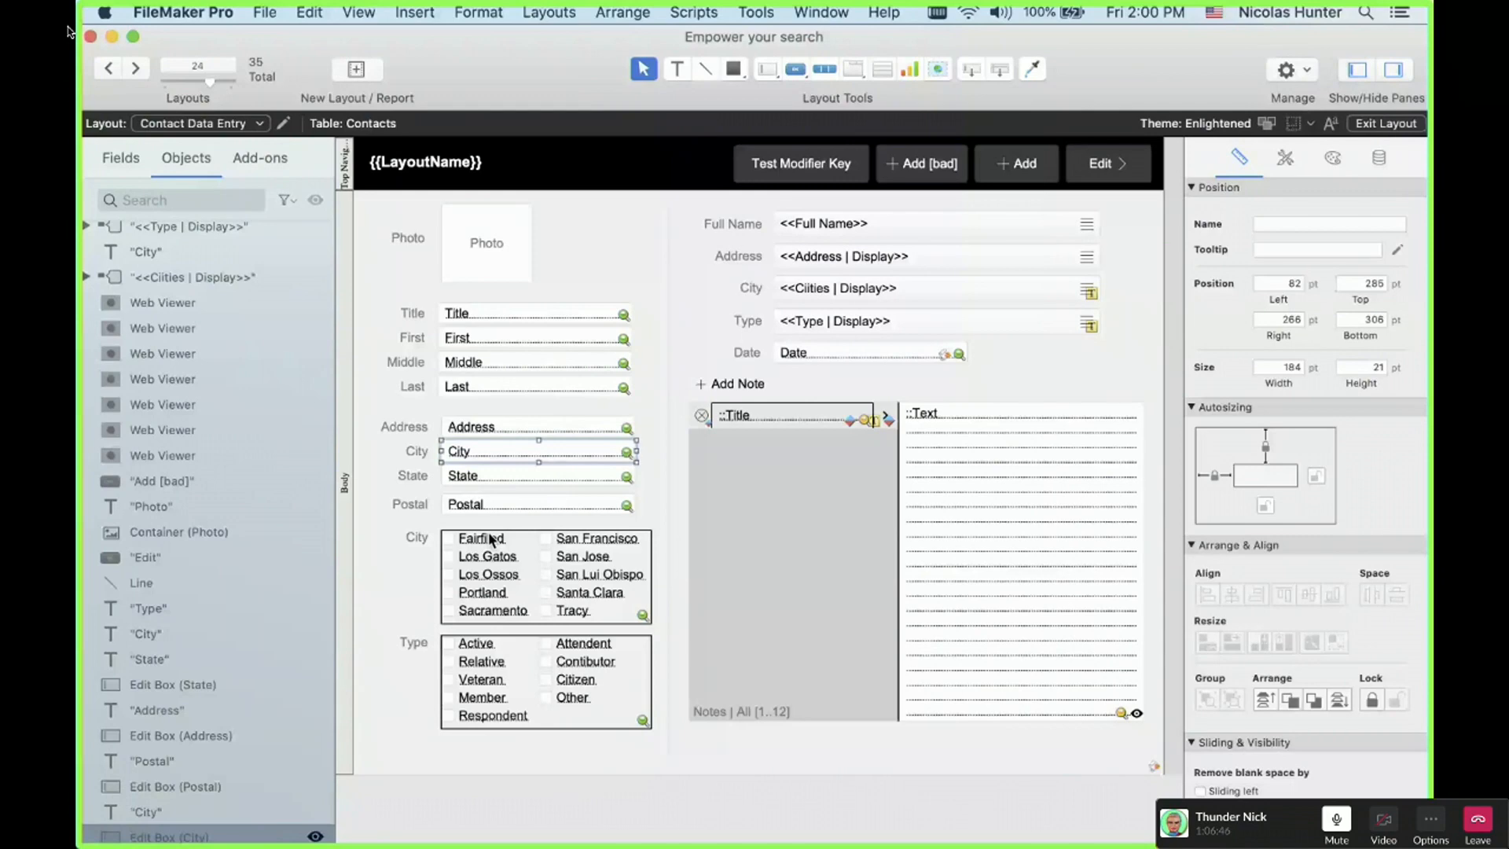
left_click_drag(488, 453, 820, 383)
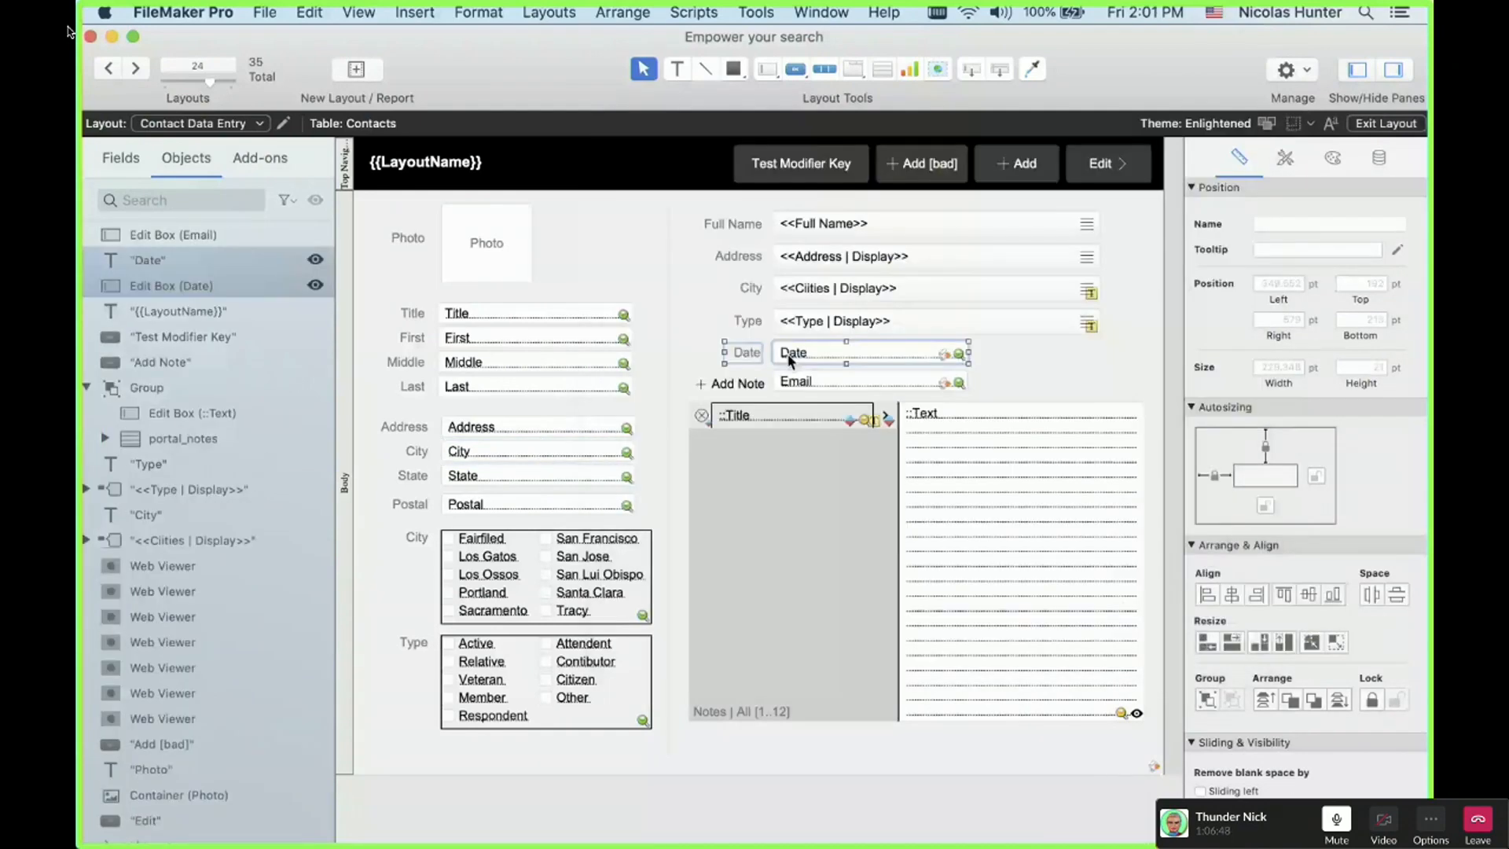
left_click_drag(786, 352, 961, 352)
left_click_drag(825, 382, 756, 352)
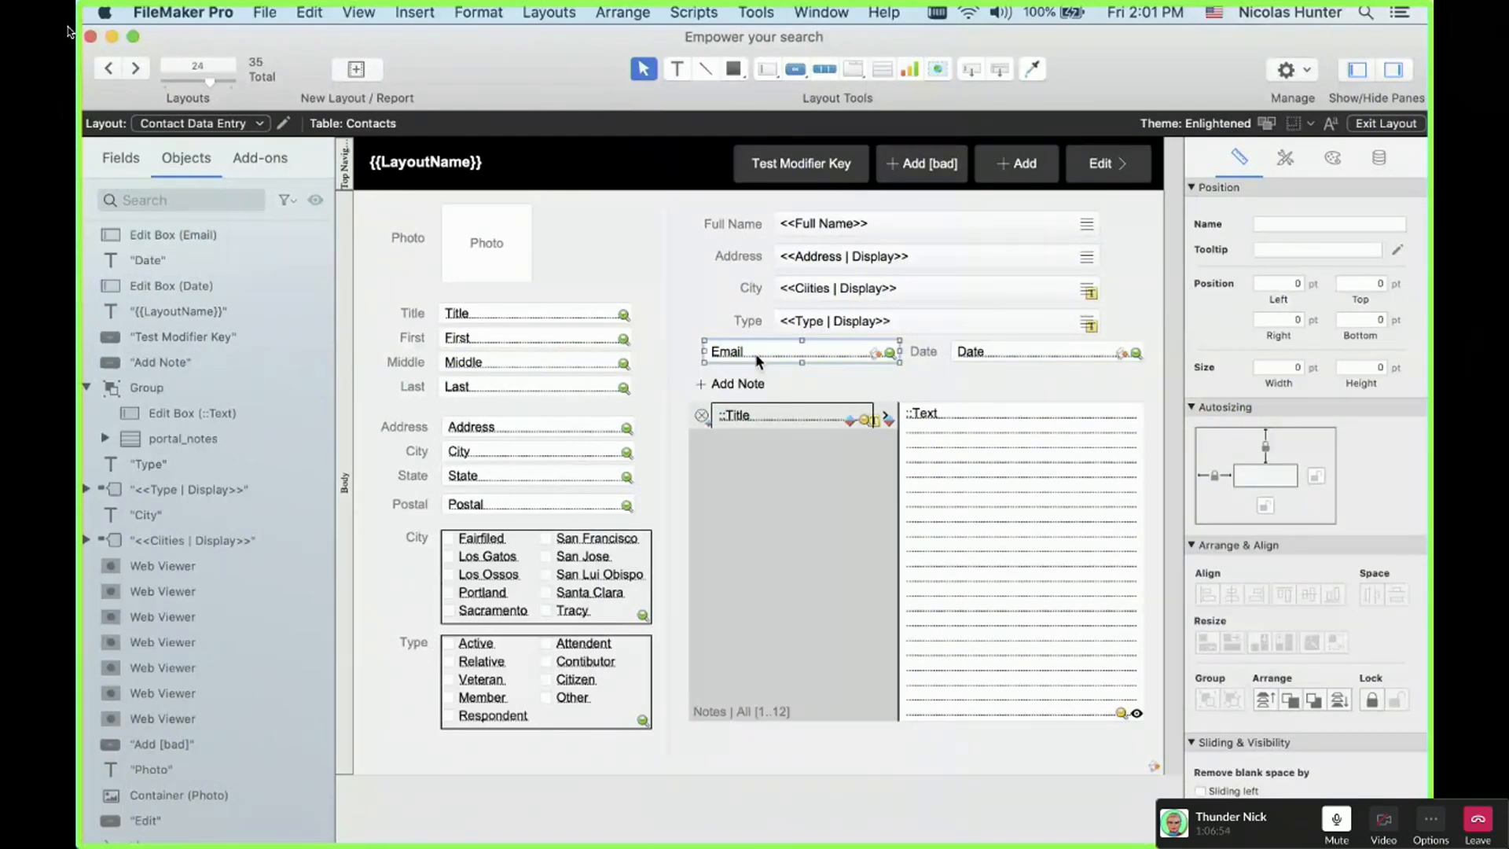
key("super+b")
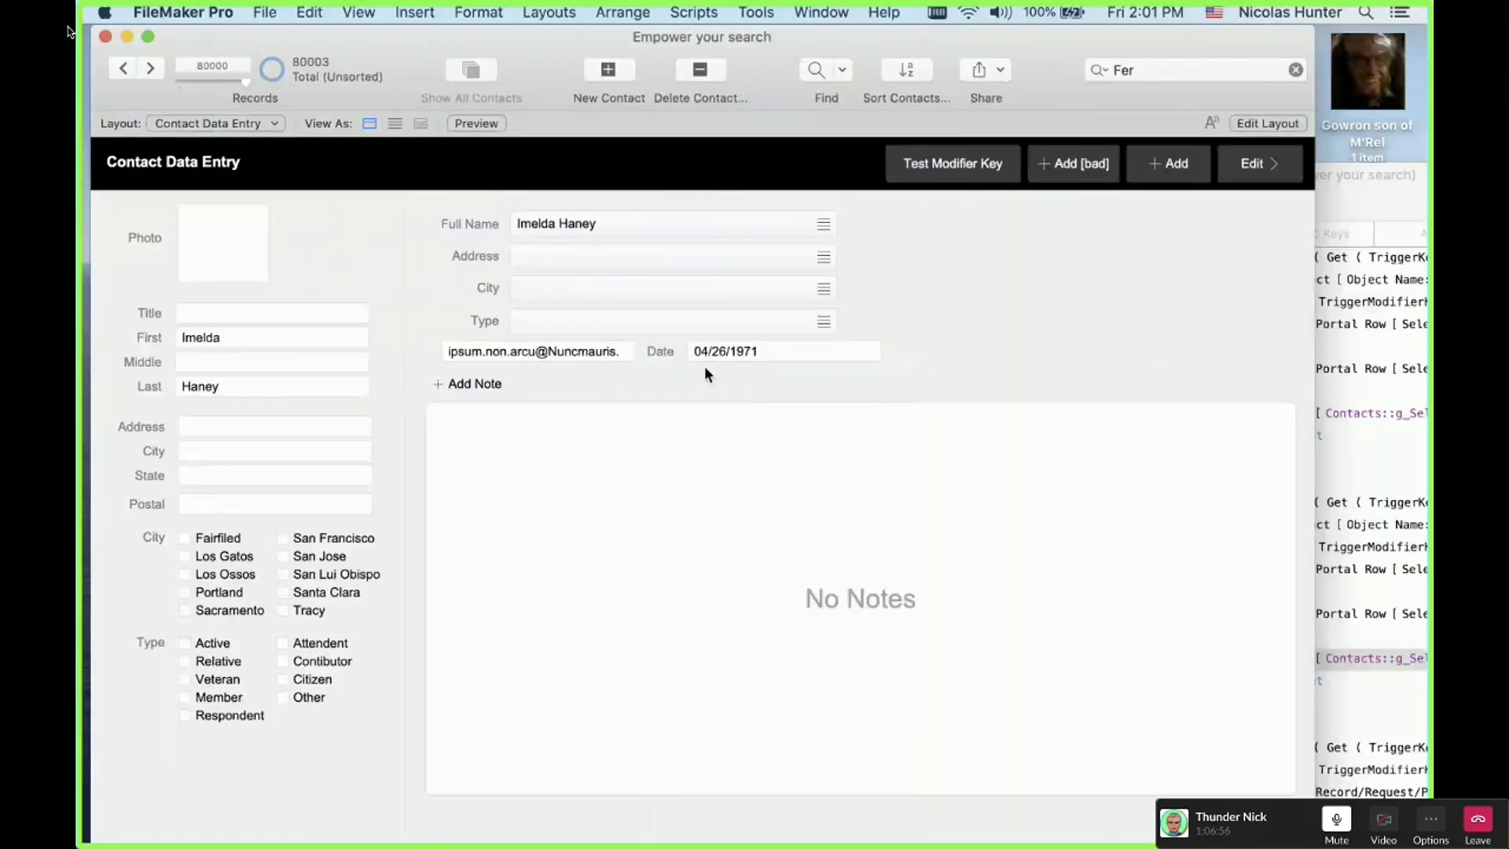
key("super+l")
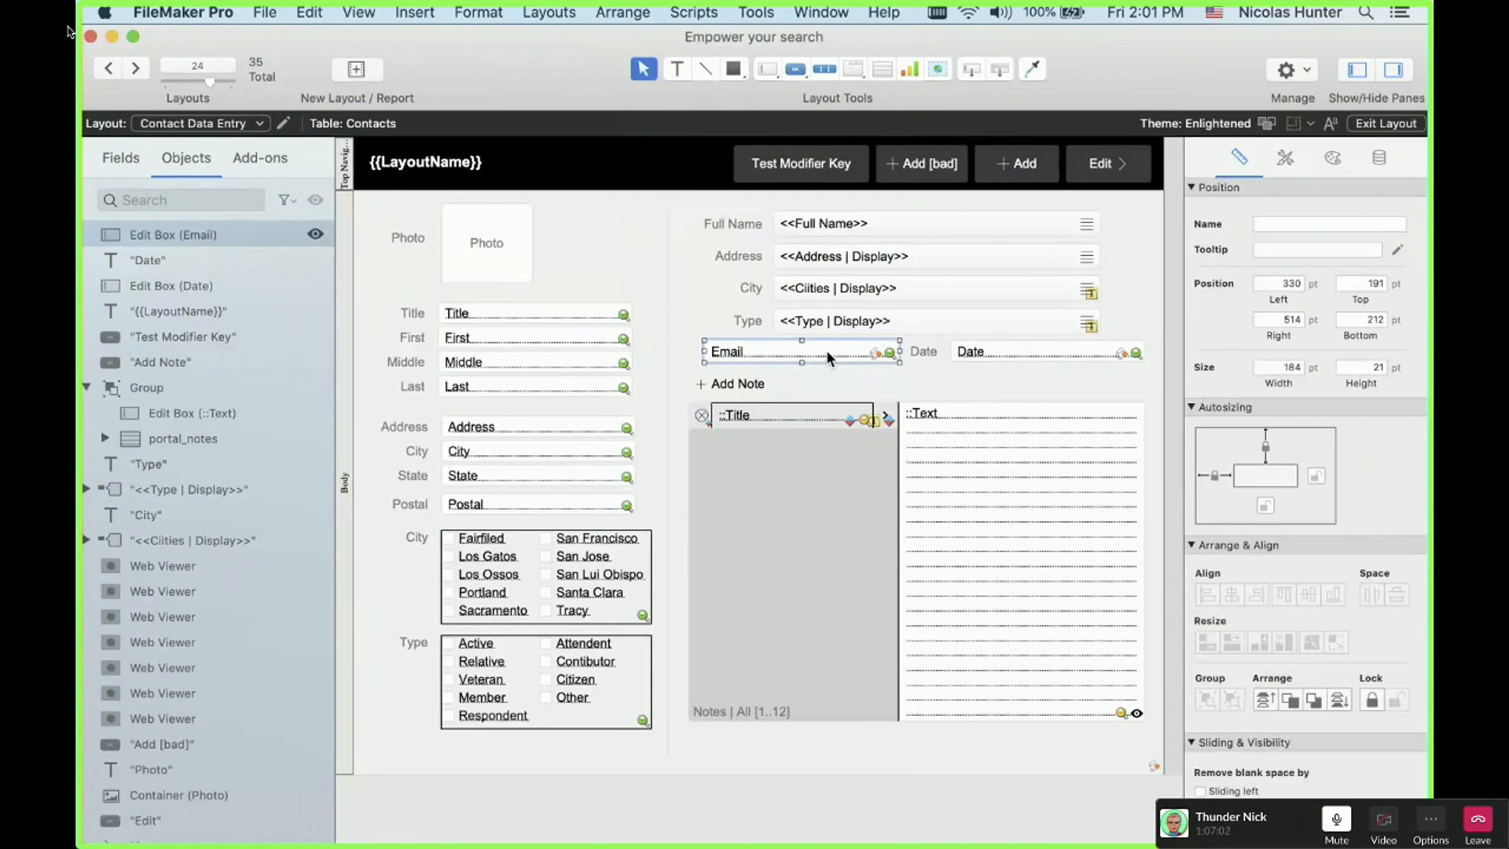
Step: Assign Email's keystroke trigger Prevent Non-Numeric Chars with parameter List ( "_" ; "-" ; "." ; "@" )
key("shift+super+t")
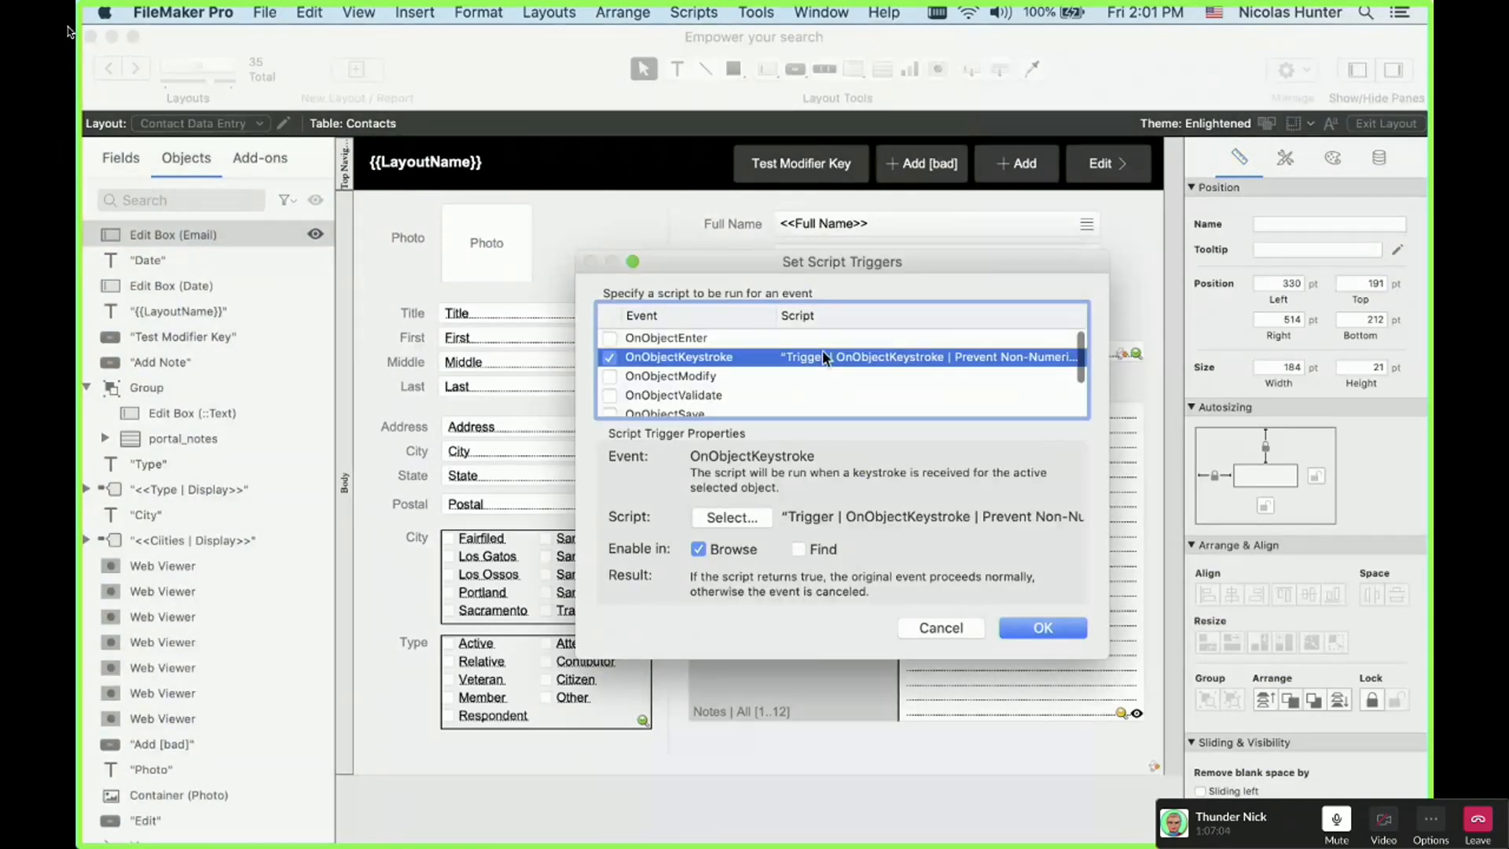
double_click(822, 354)
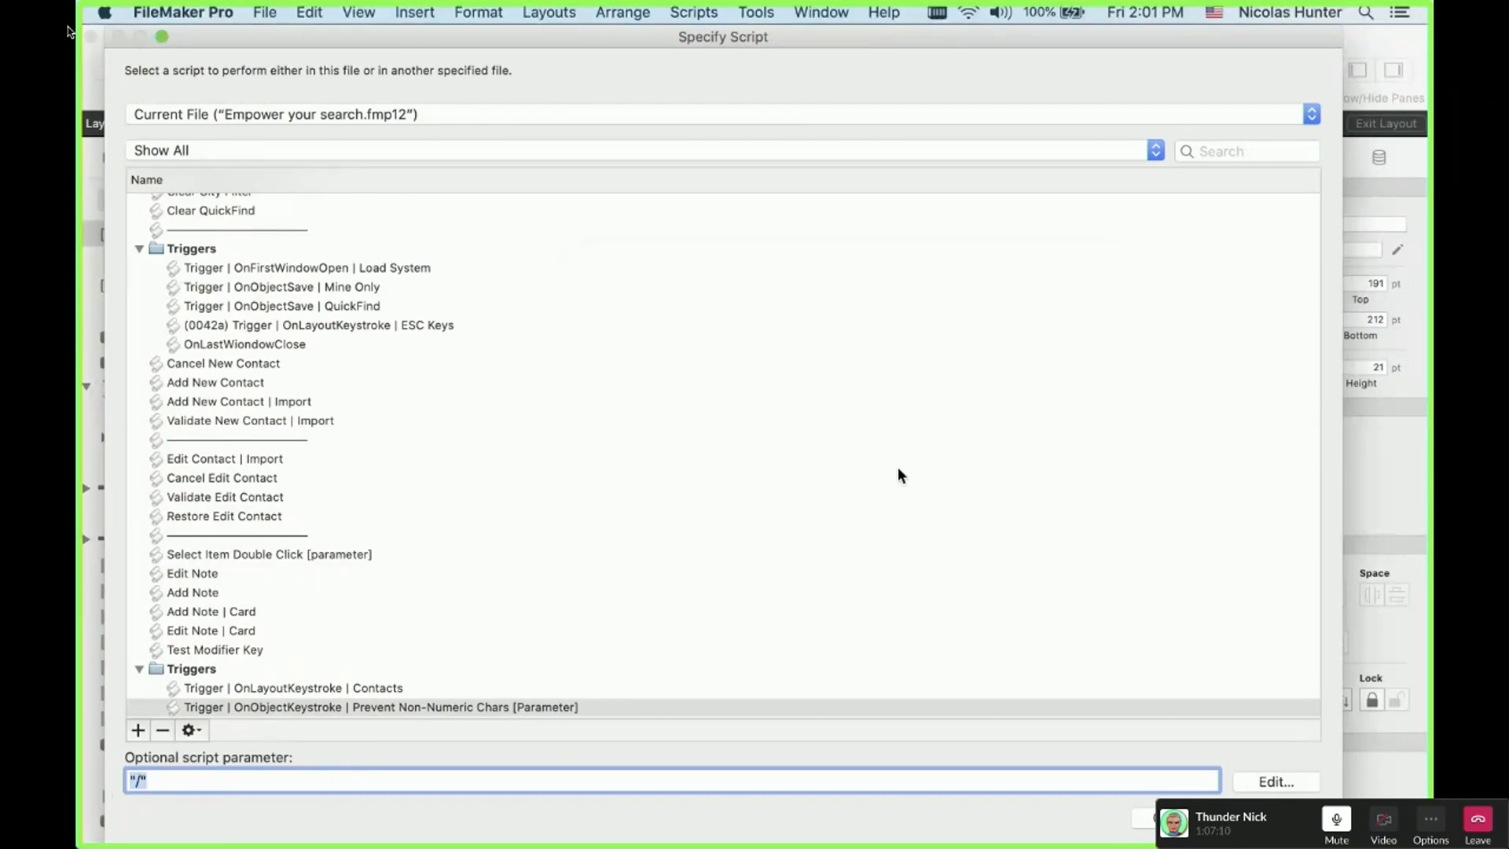
key("Return")
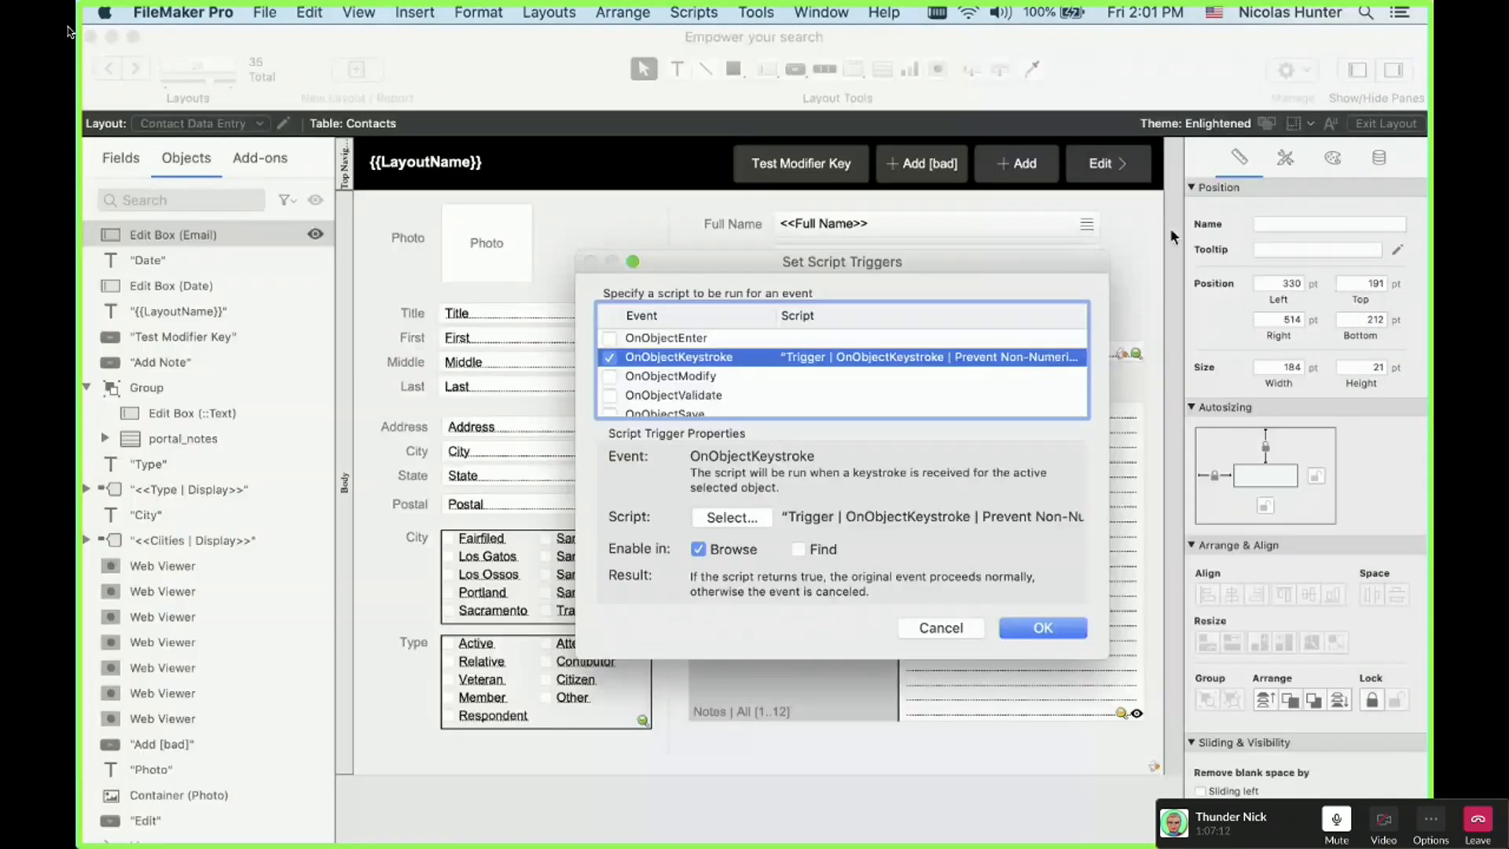
key("Return")
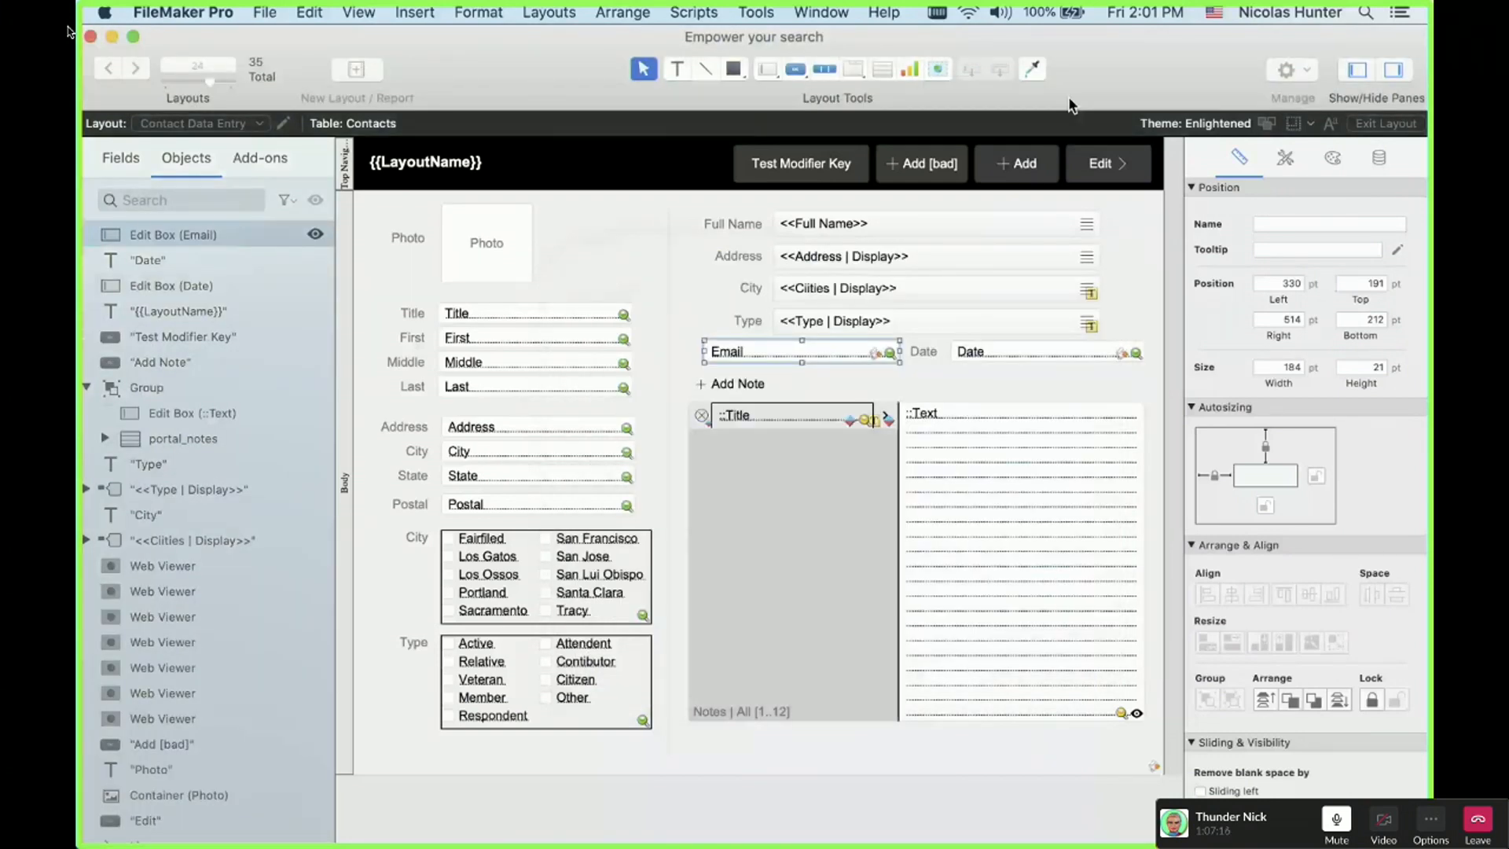
key("super+shift+s")
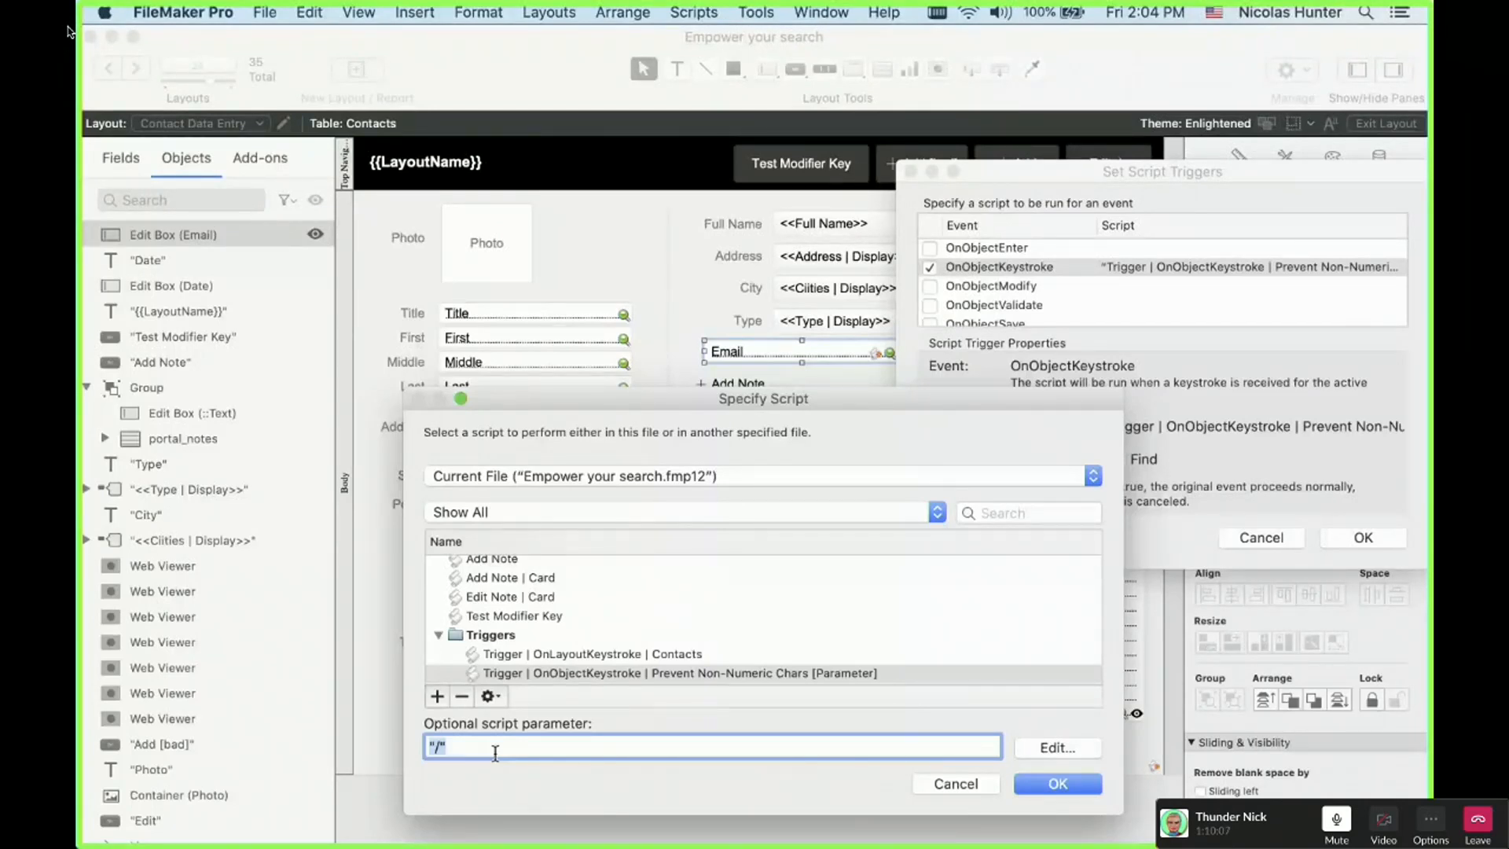
type("List ( \"_\" ; \"-\" ; \".\" ; \"@\" )")
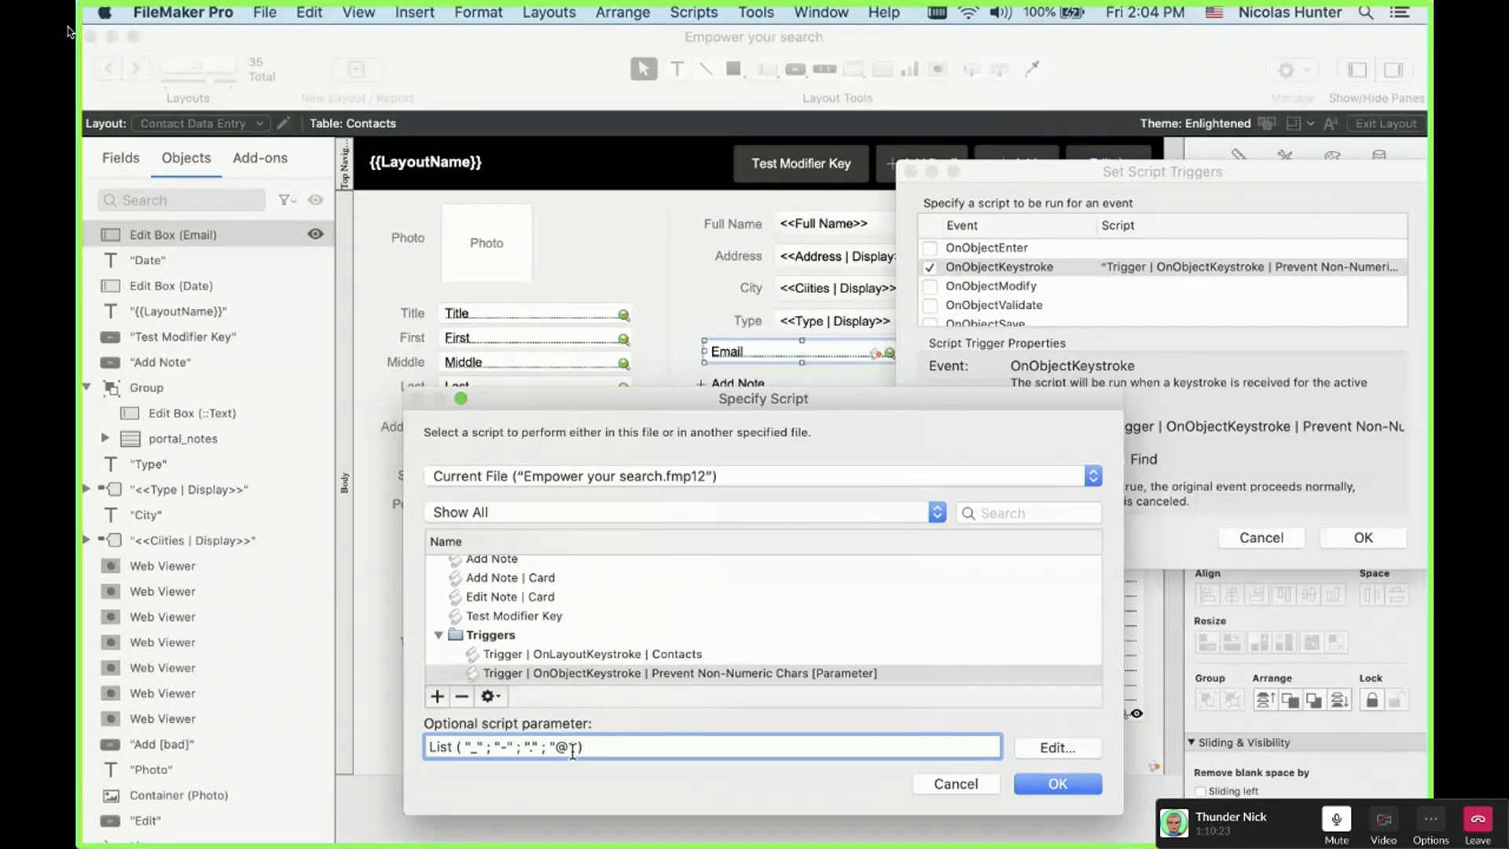
Step: Fix a stray character in the List ( "_" ; "-" ; "." ; "@" ) parameter and confirm both trigger dialogs
key("Left")
type("Æ")
key("BackSpace")
key("BackSpace")
key("BackSpace")
left_click(1060, 789)
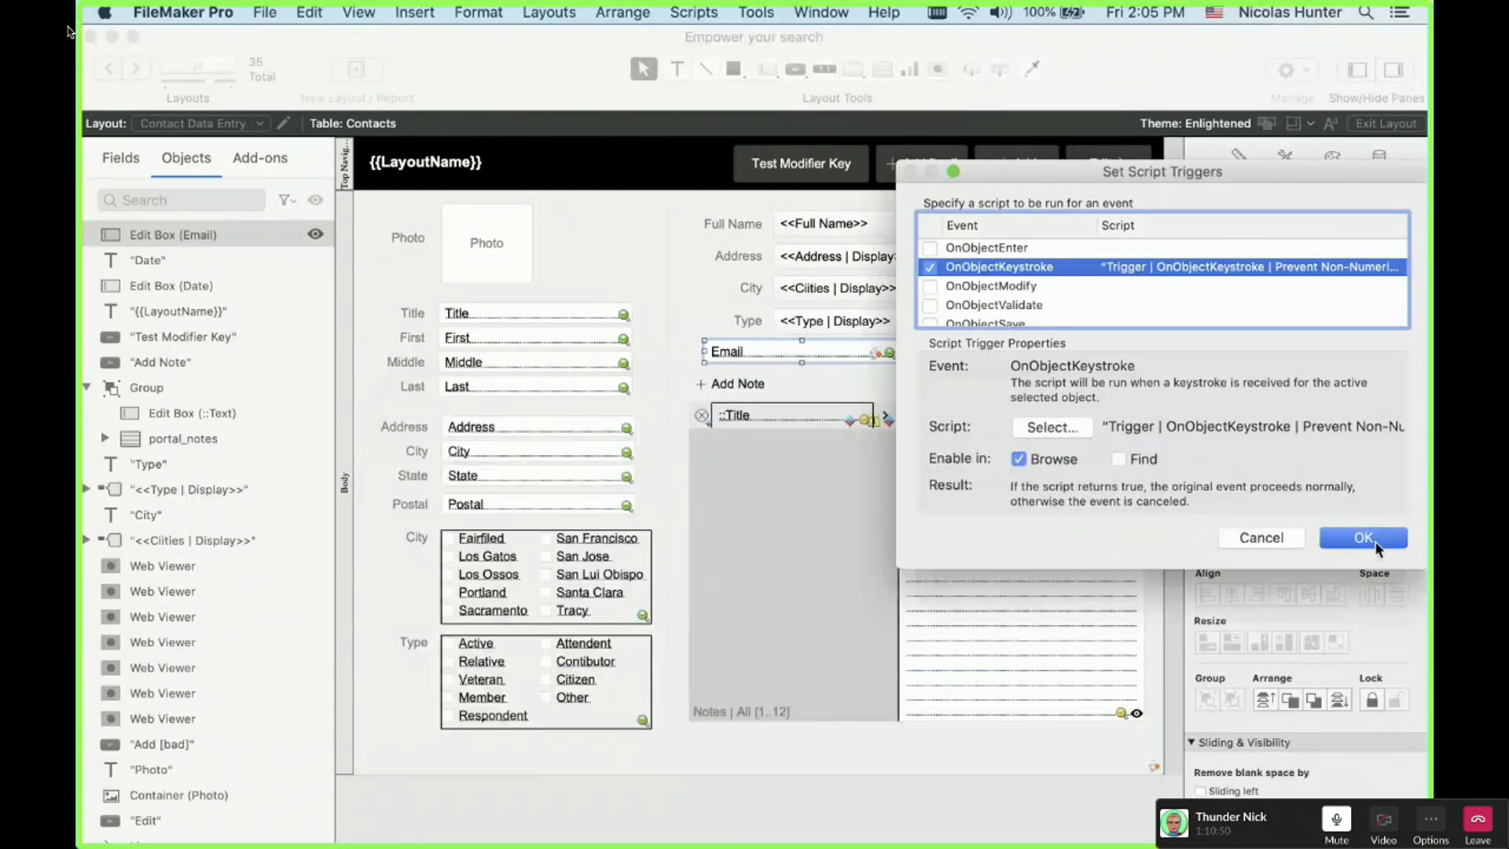
left_click(1374, 541)
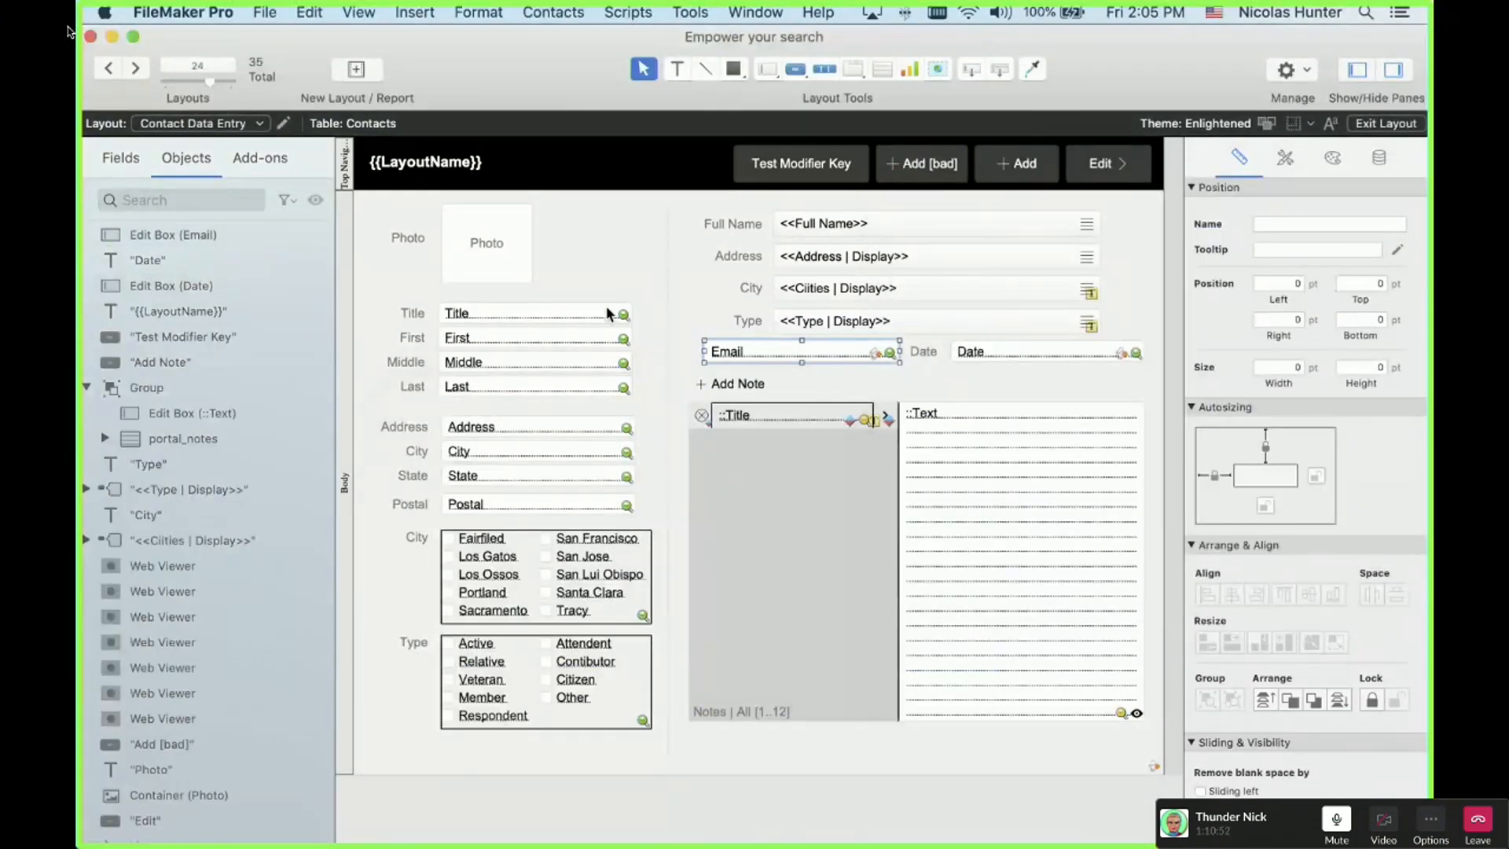
Step: In Browse mode, go back four records and clear that contact's email address
key("super+b")
left_click(122, 69)
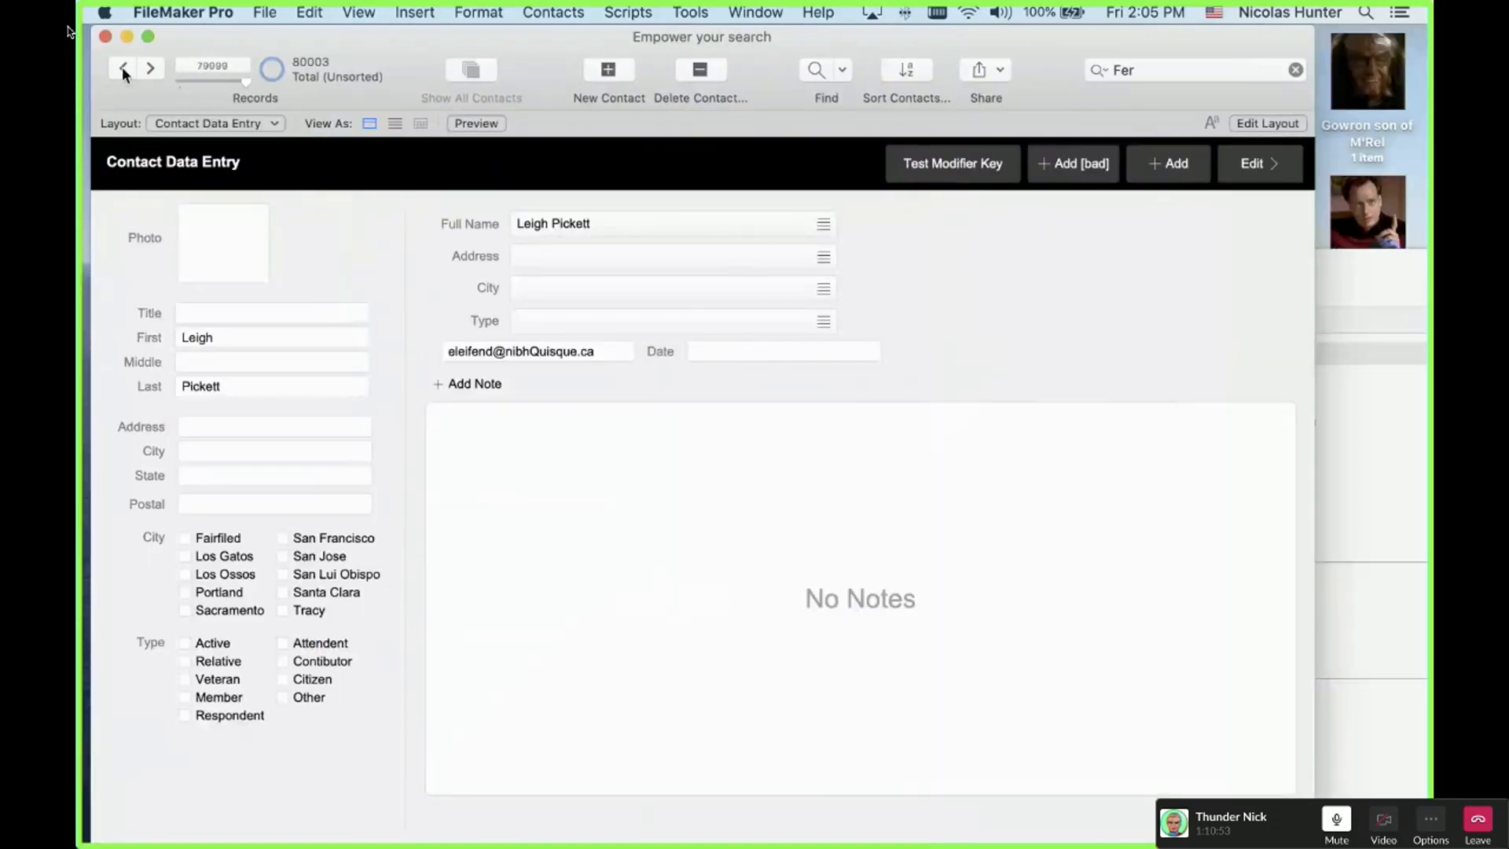
left_click(123, 69)
left_click(123, 70)
left_click(123, 69)
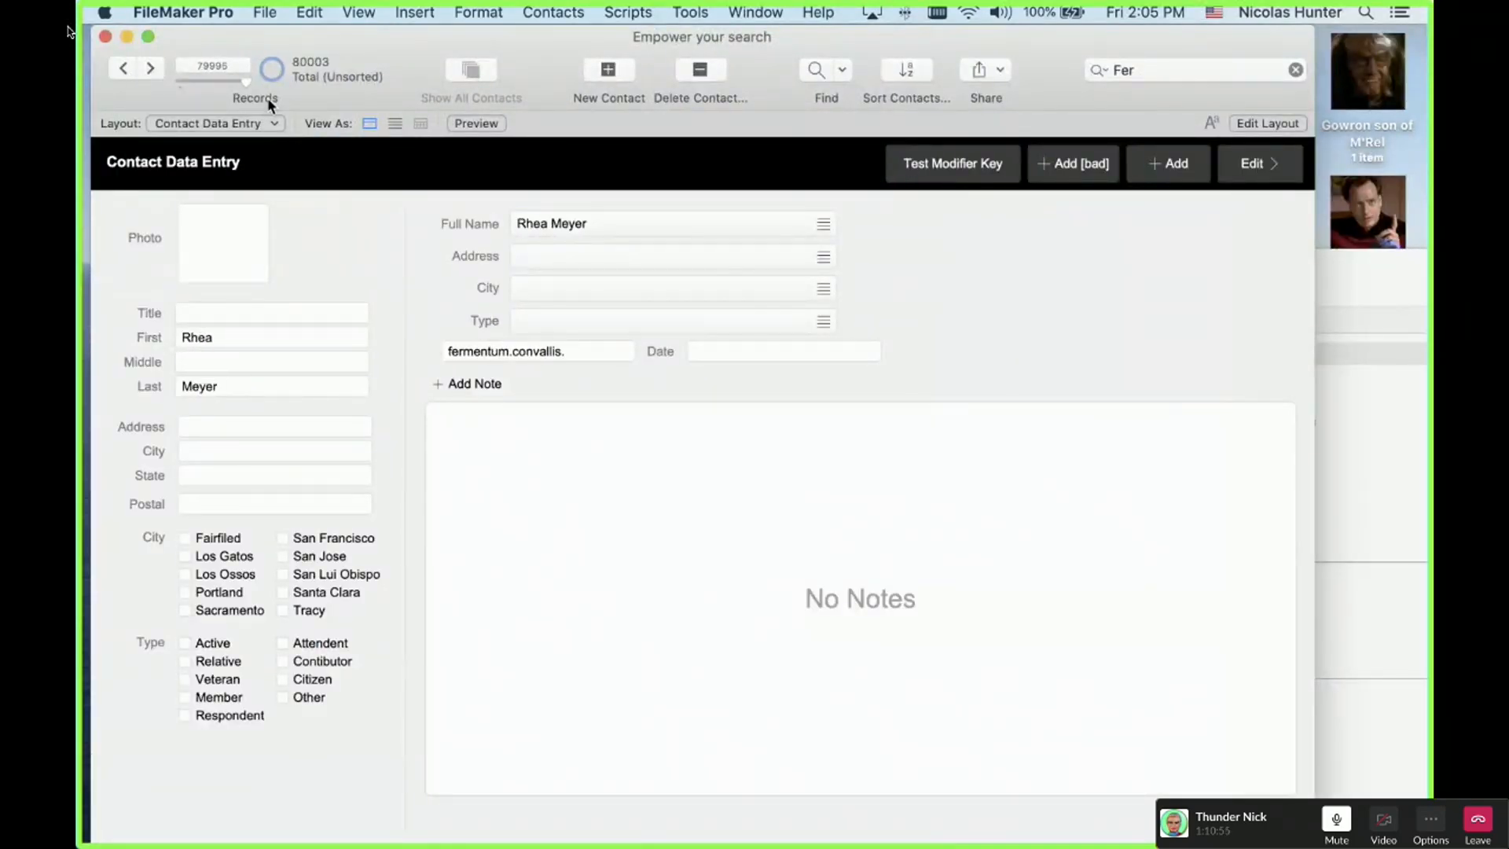
triple_click(515, 356)
left_click(514, 356)
key("BackSpace")
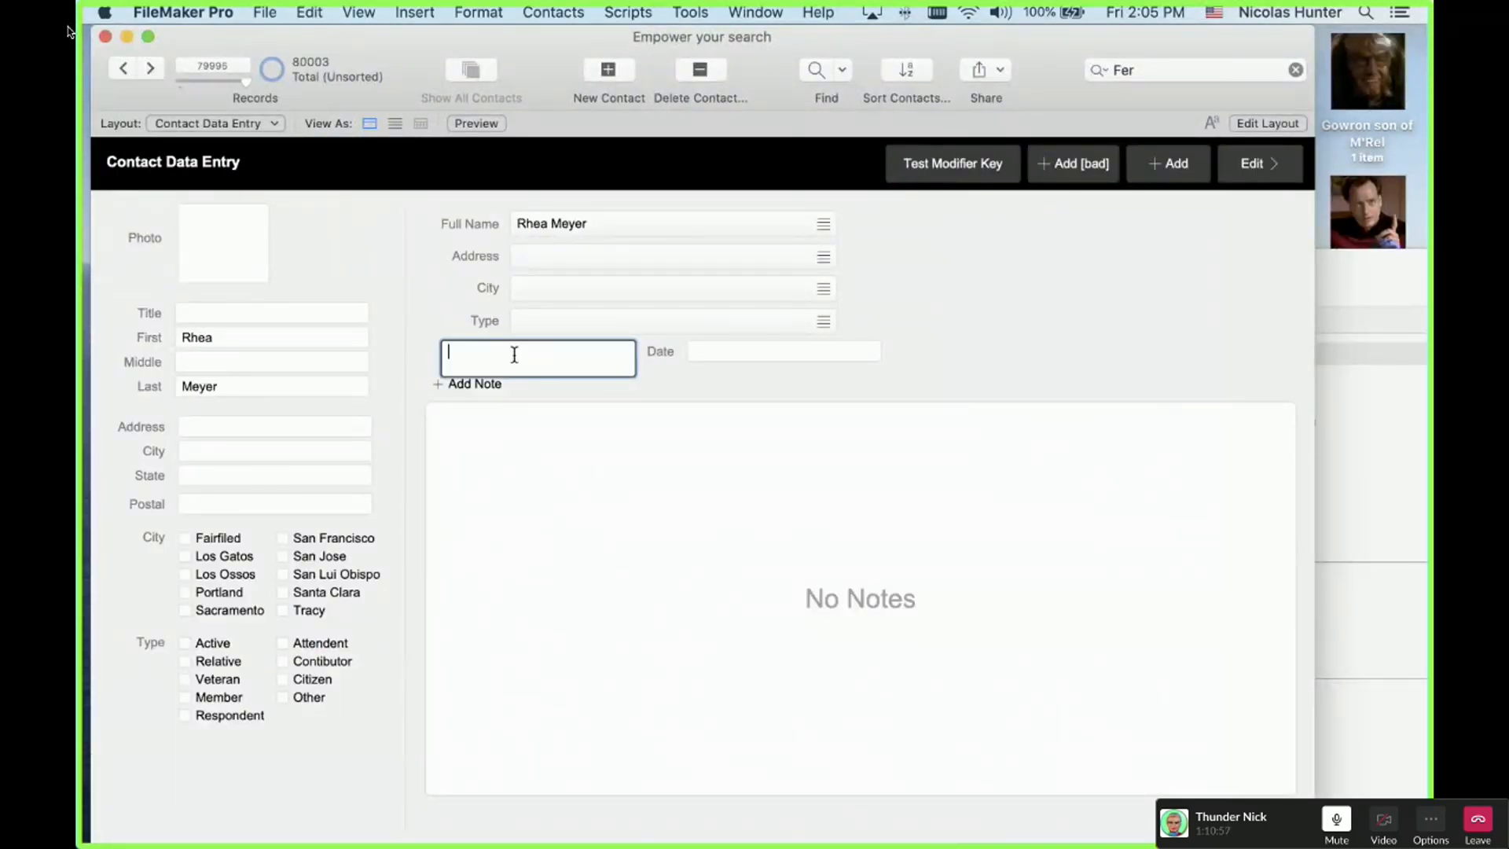
left_click(477, 320)
Step: Test the Email filter by typing dgdfd344._-@ into the empty field
left_click(456, 305)
left_click(464, 327)
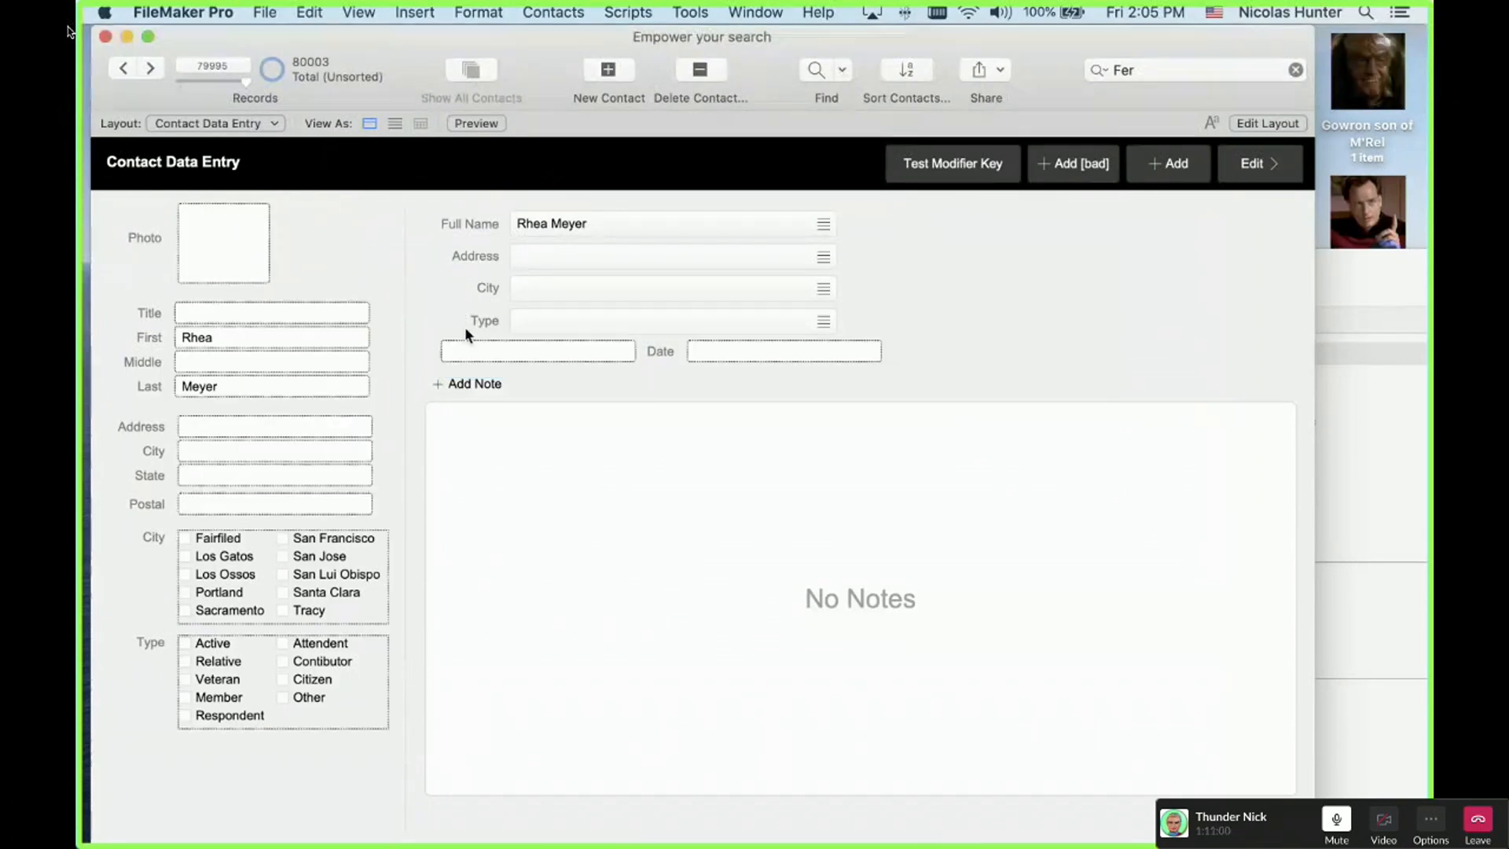
left_click(511, 356)
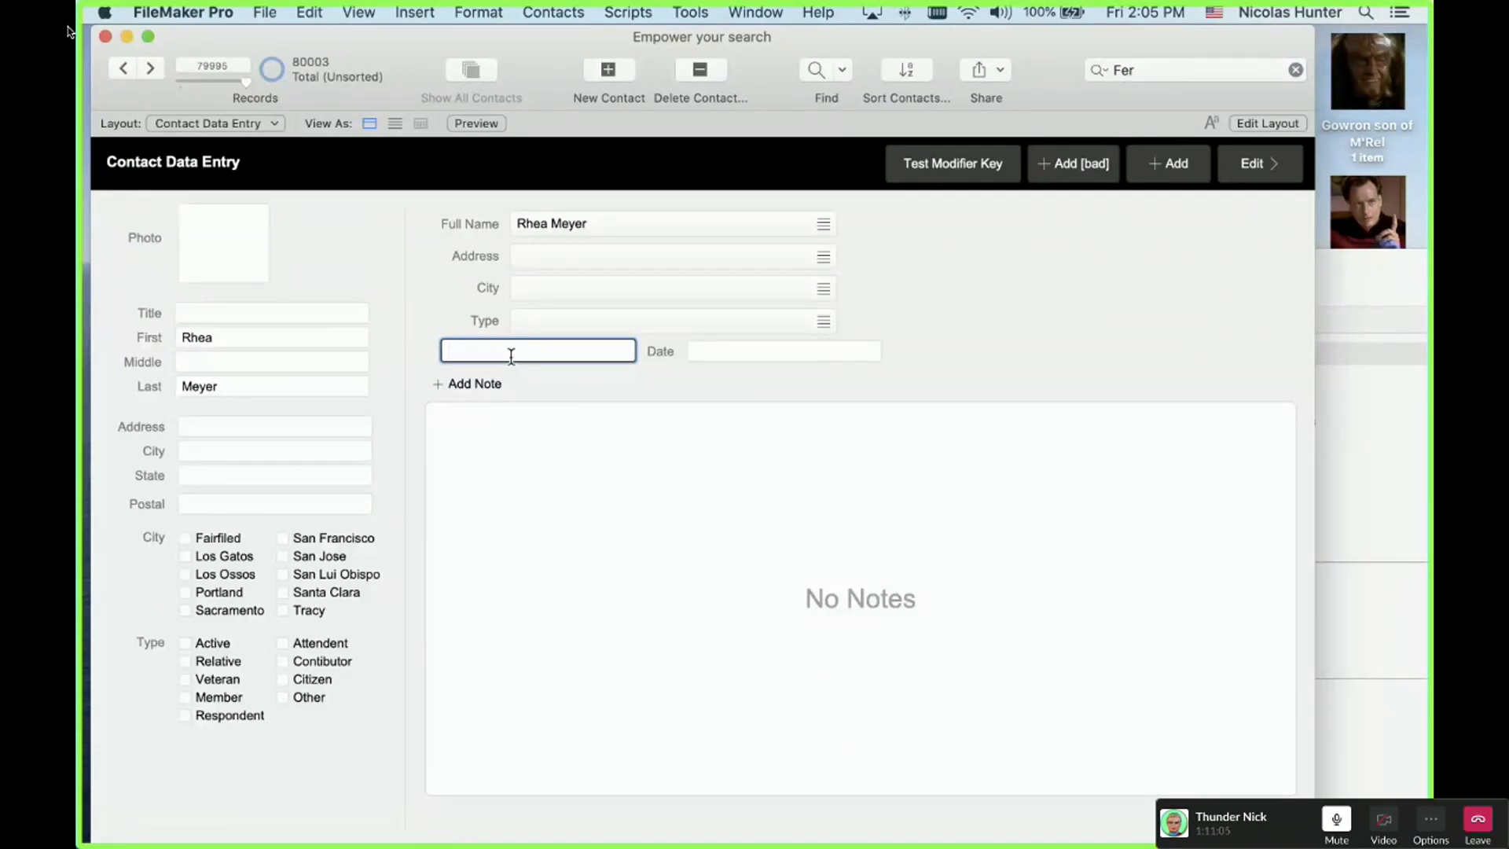
key("Tab")
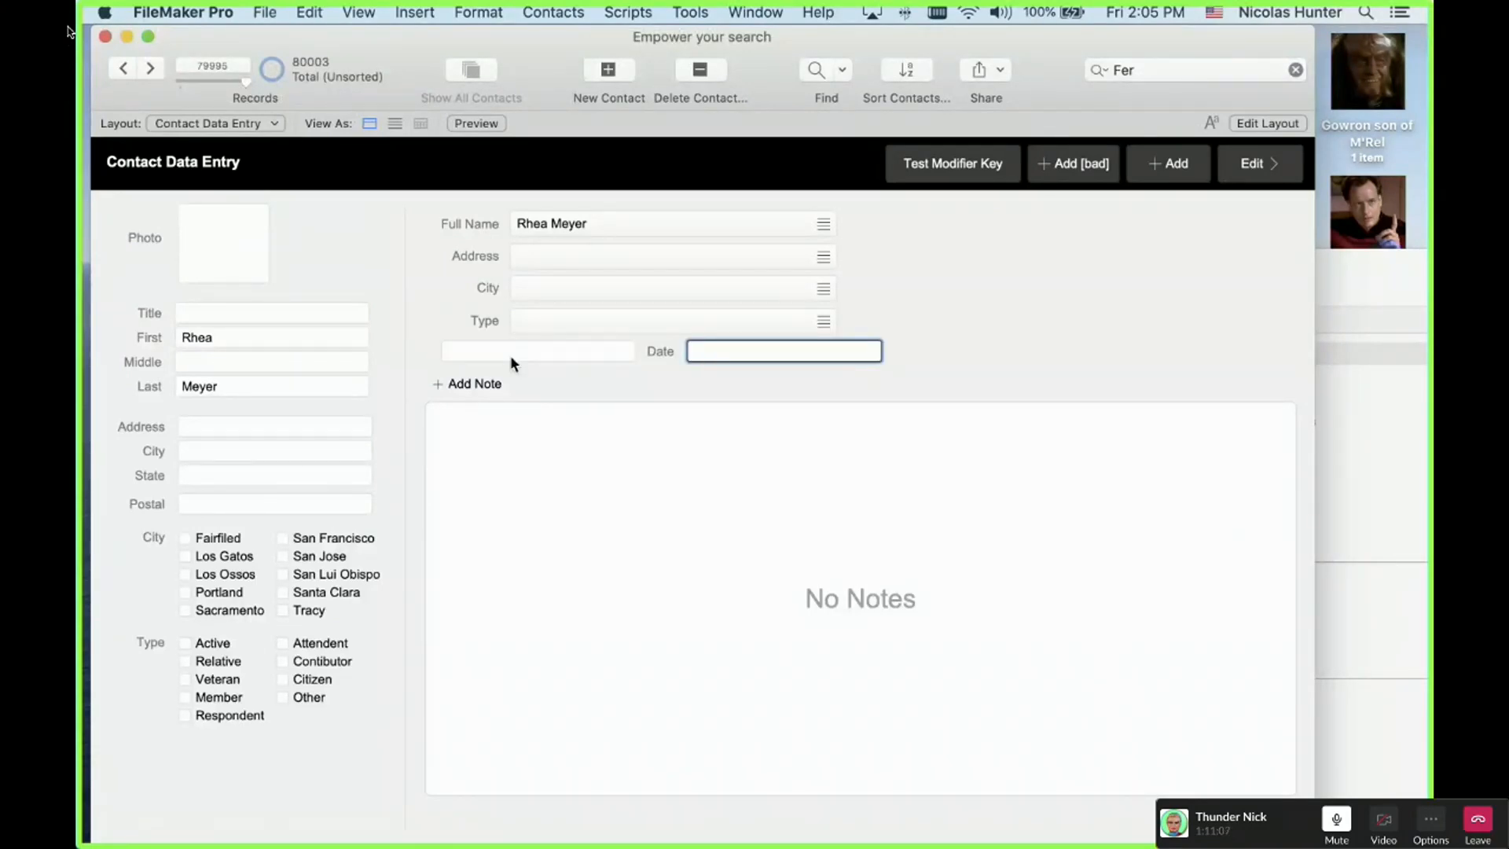
key("shift+Tab")
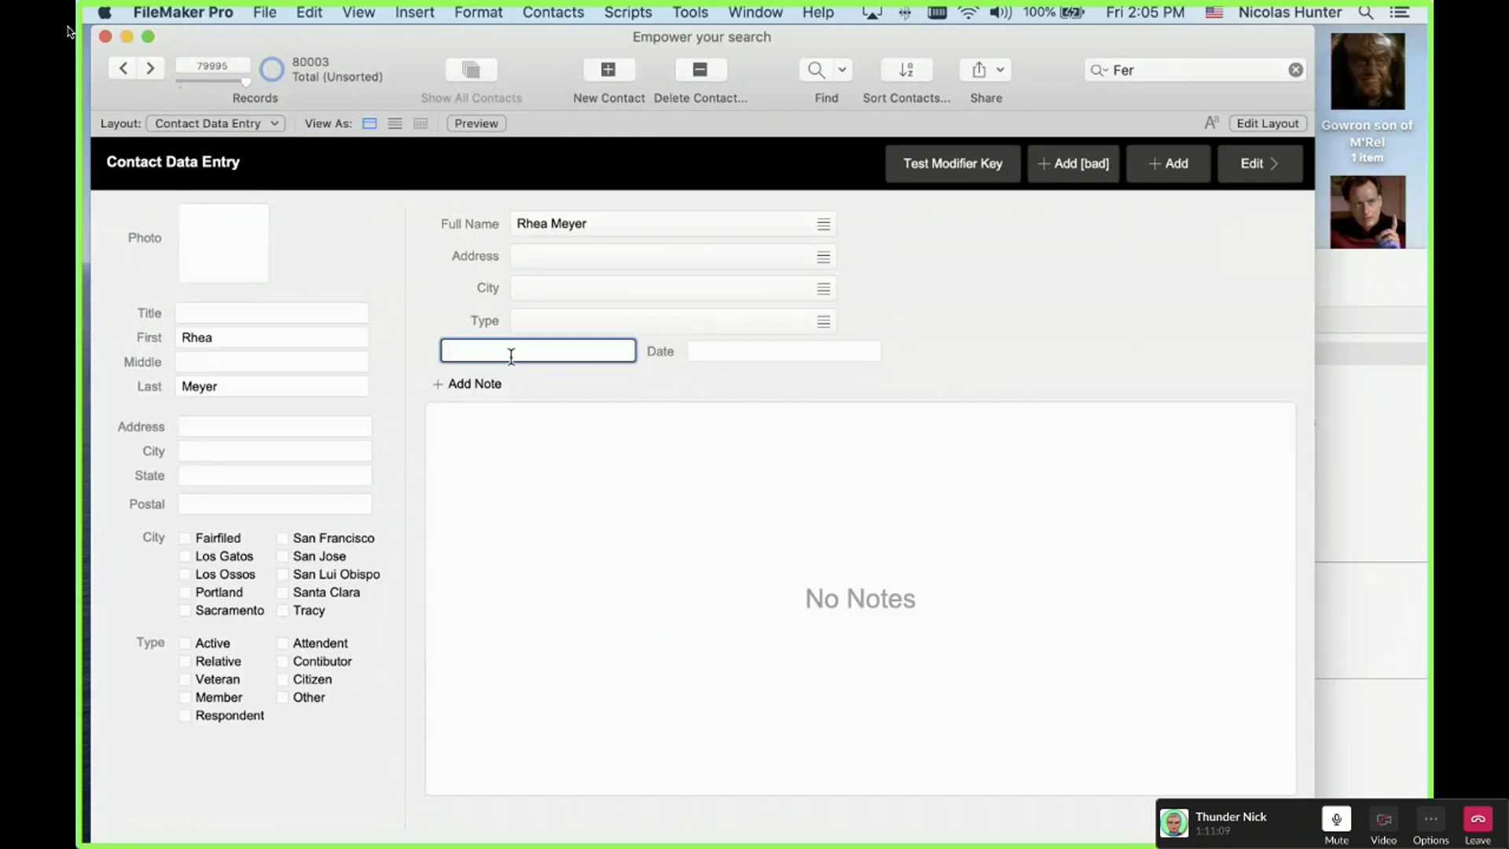
type("dgdfd344._-@")
Step: Replace the test text with ......@@@, delete it, then type nick to test letters
left_click_drag(579, 351, 408, 352)
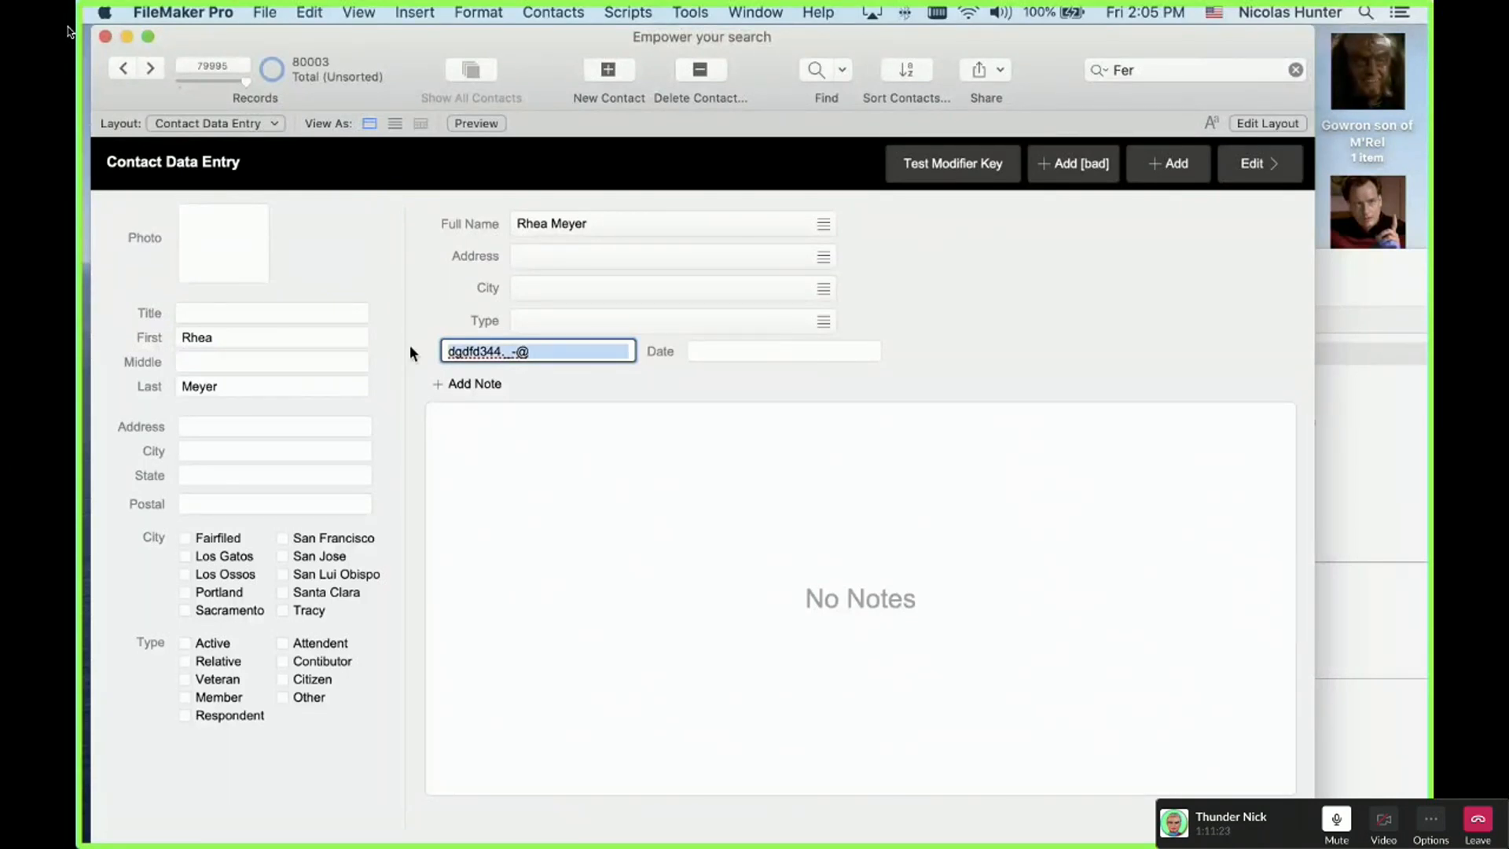
type("......")
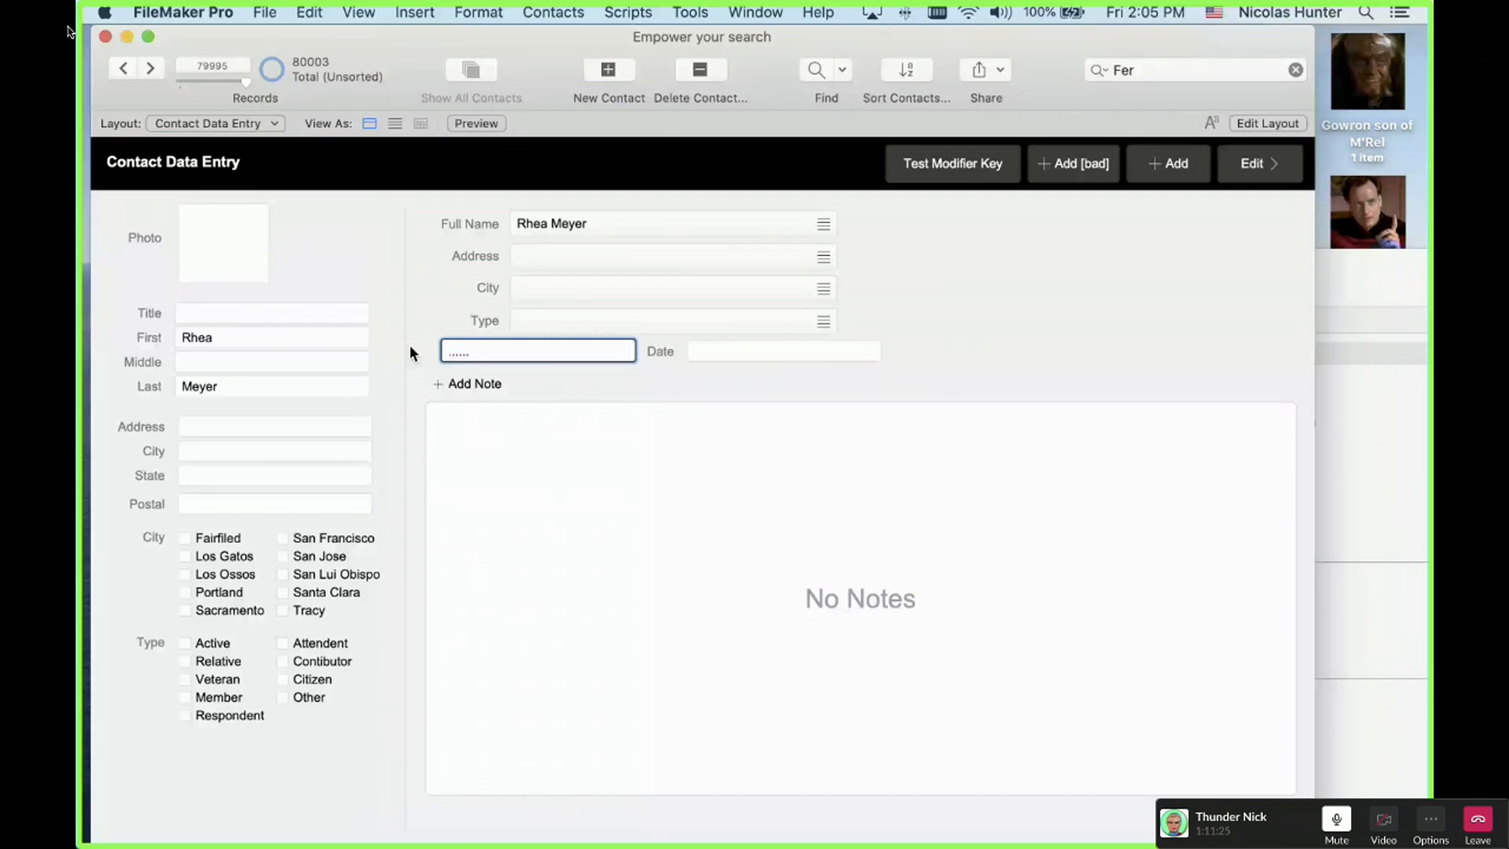
type("@@@")
key("super+a")
key("BackSpace")
type("nick")
Step: Clear the test word nick so the Email field is left empty
triple_click(503, 360)
key("BackSpace")
left_click(426, 337)
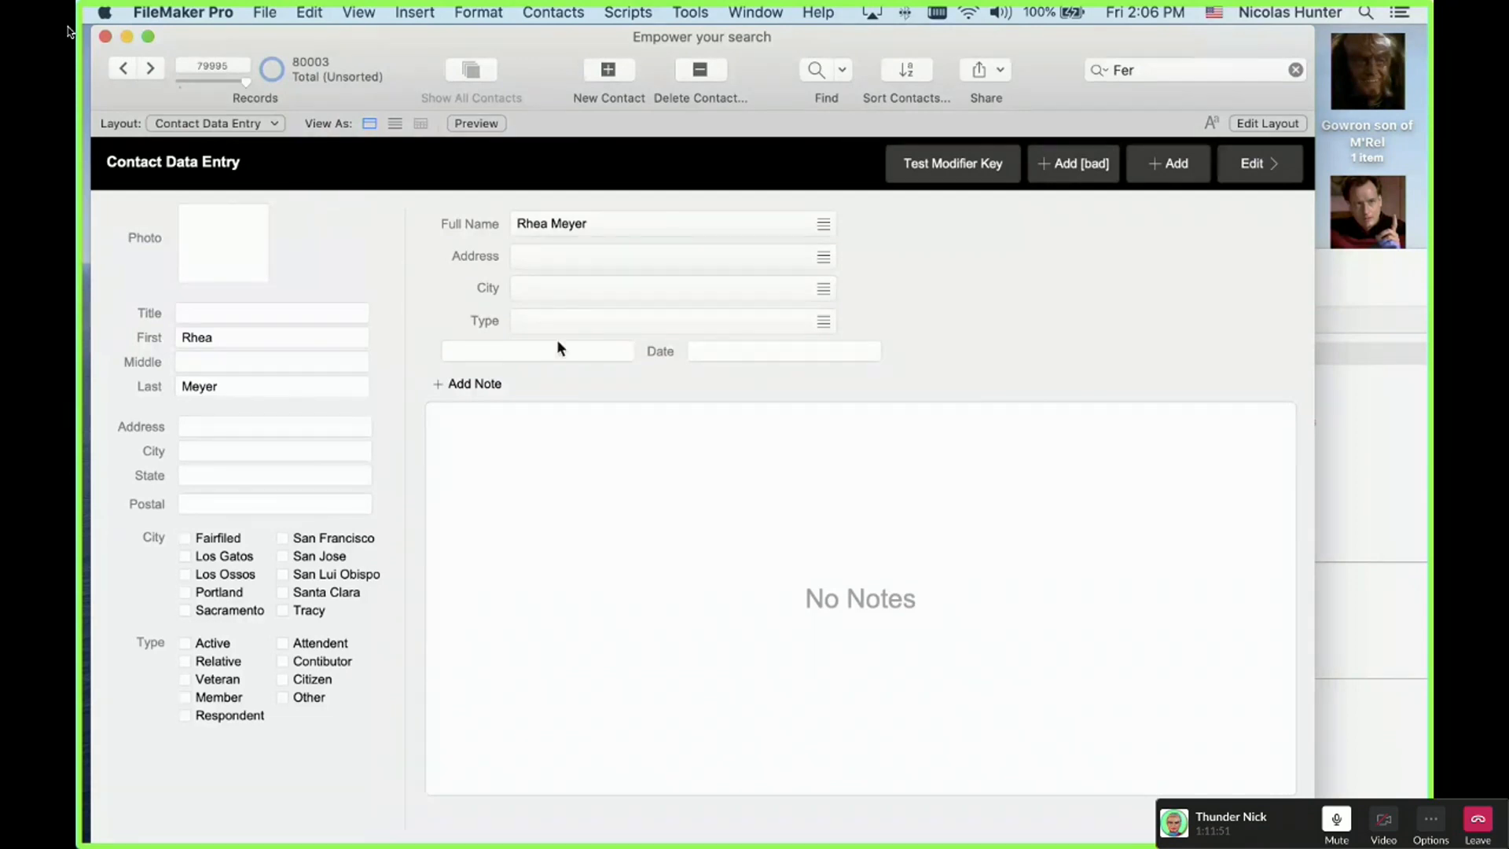
left_click(1320, 305)
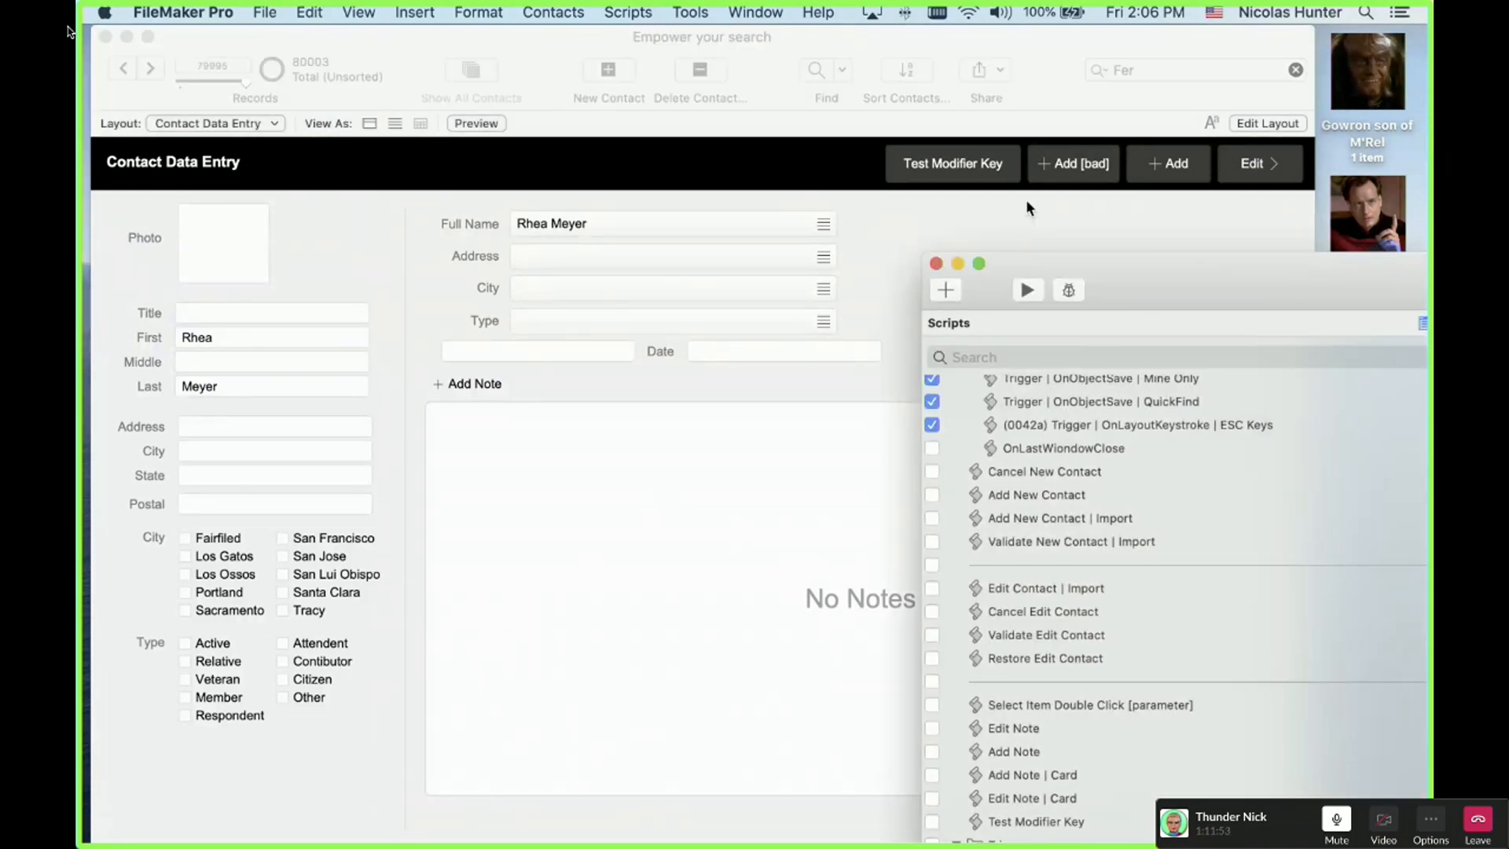
Step: Reposition the Script Workspace and expand line 20's Let calculation in Prevent Non-Numeric Chars
left_click_drag(1027, 201, 507, 81)
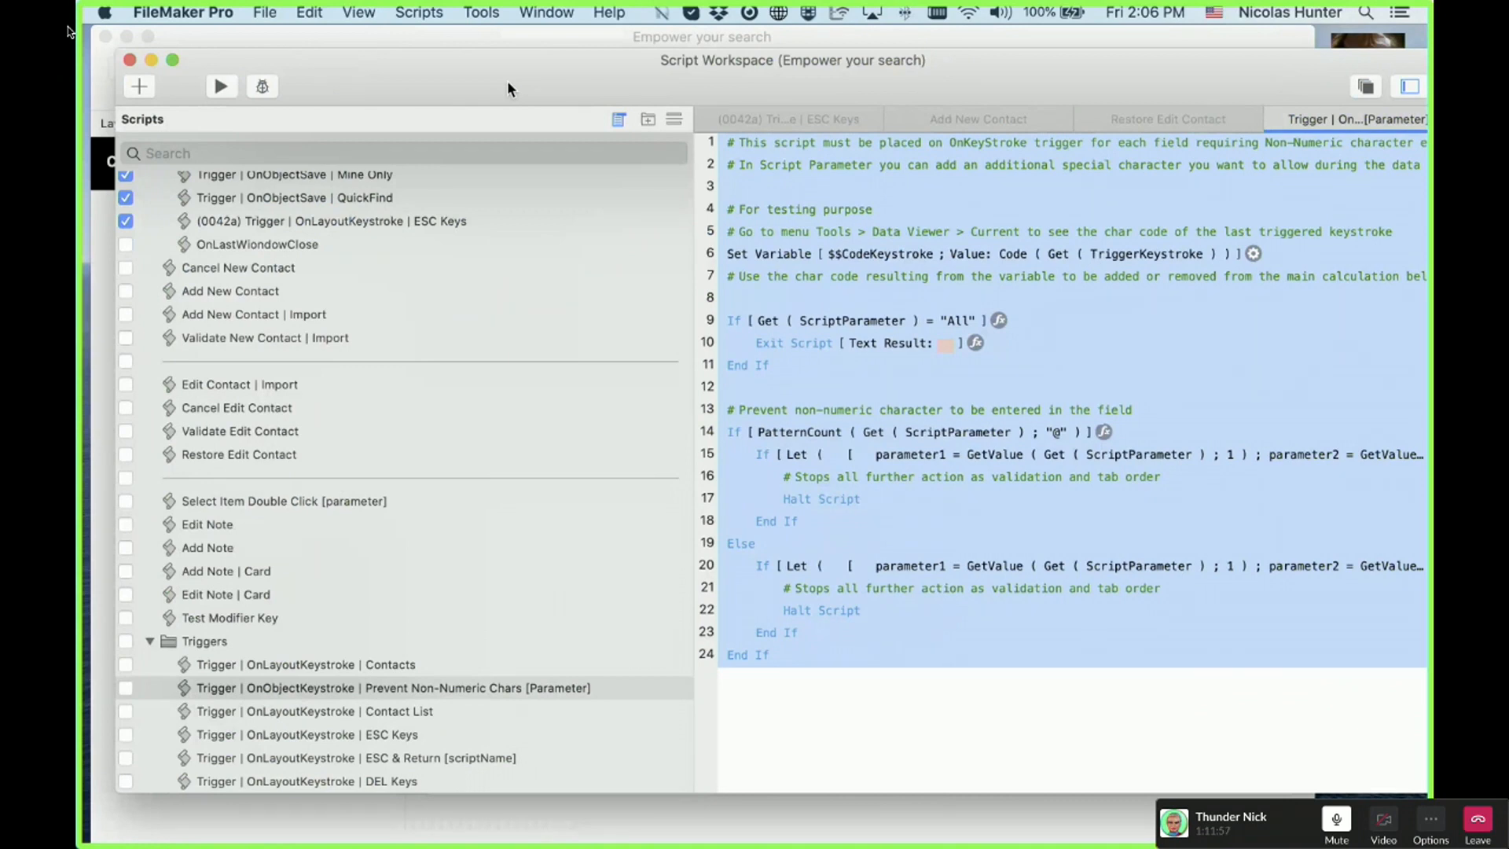
left_click(846, 189)
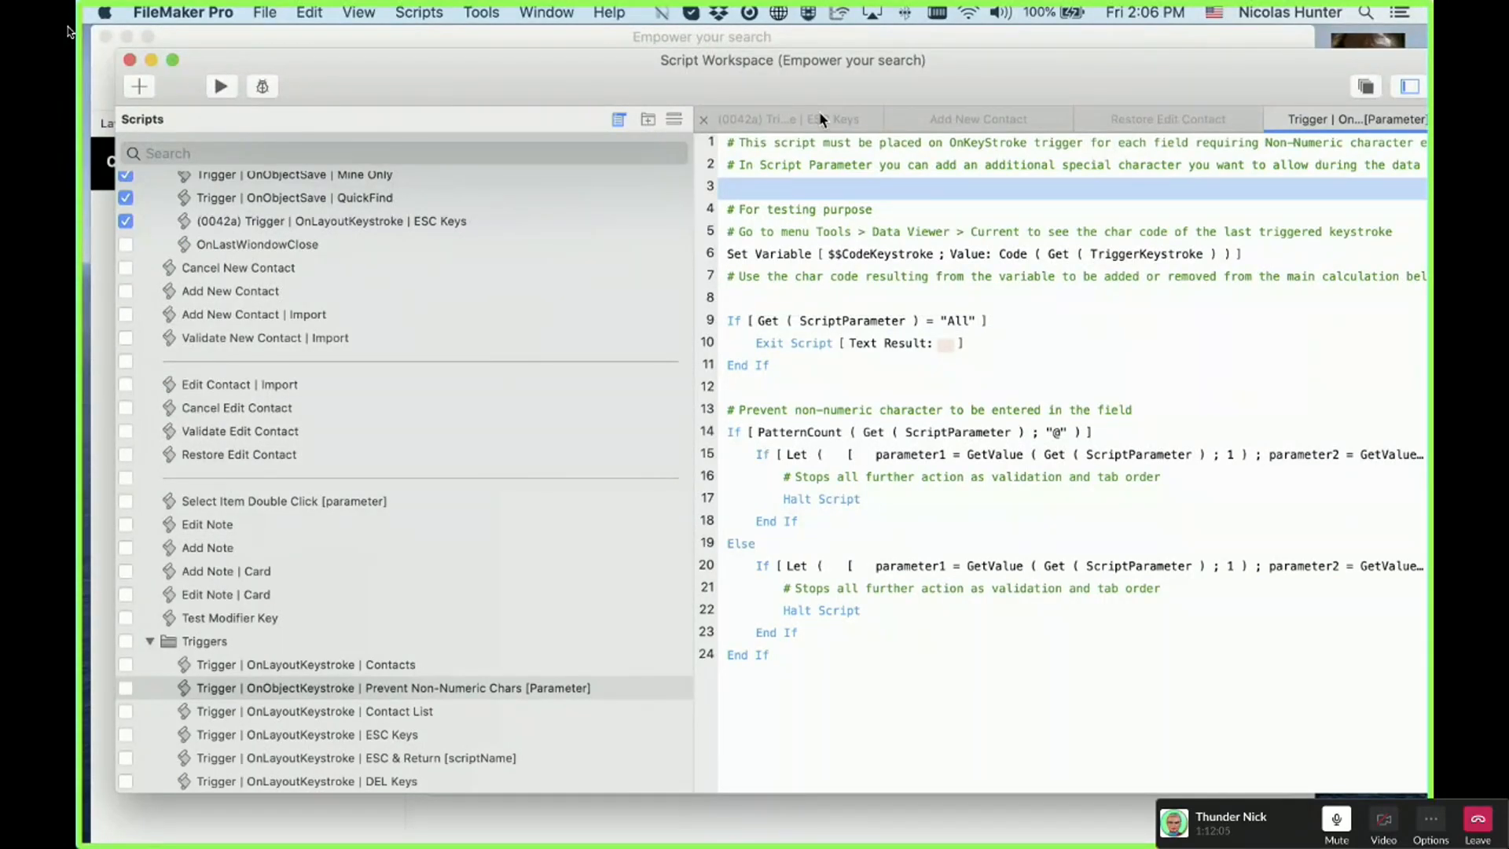
left_click_drag(819, 85, 762, 85)
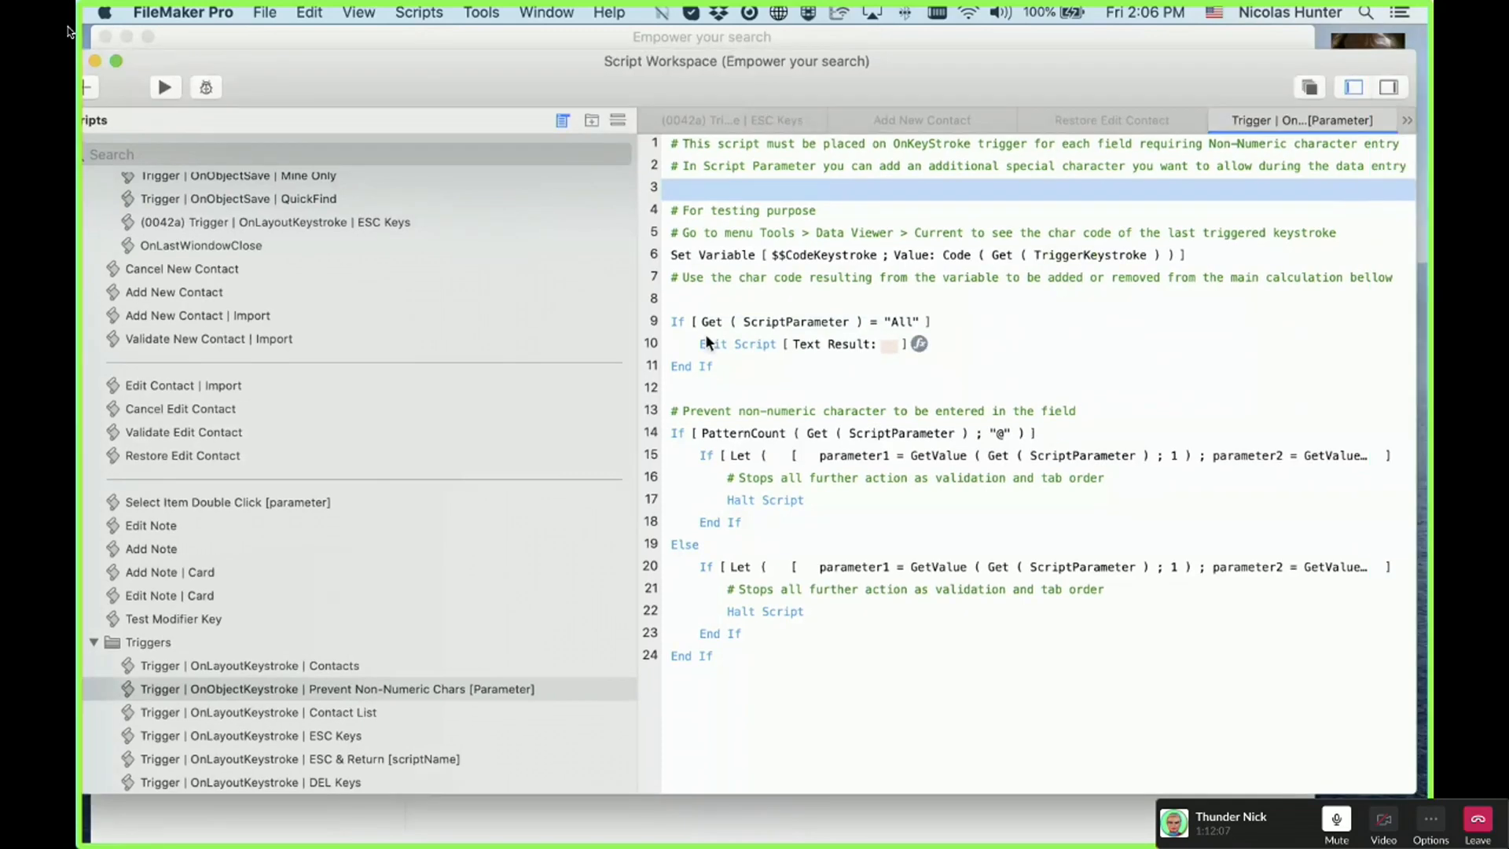
left_click(852, 567)
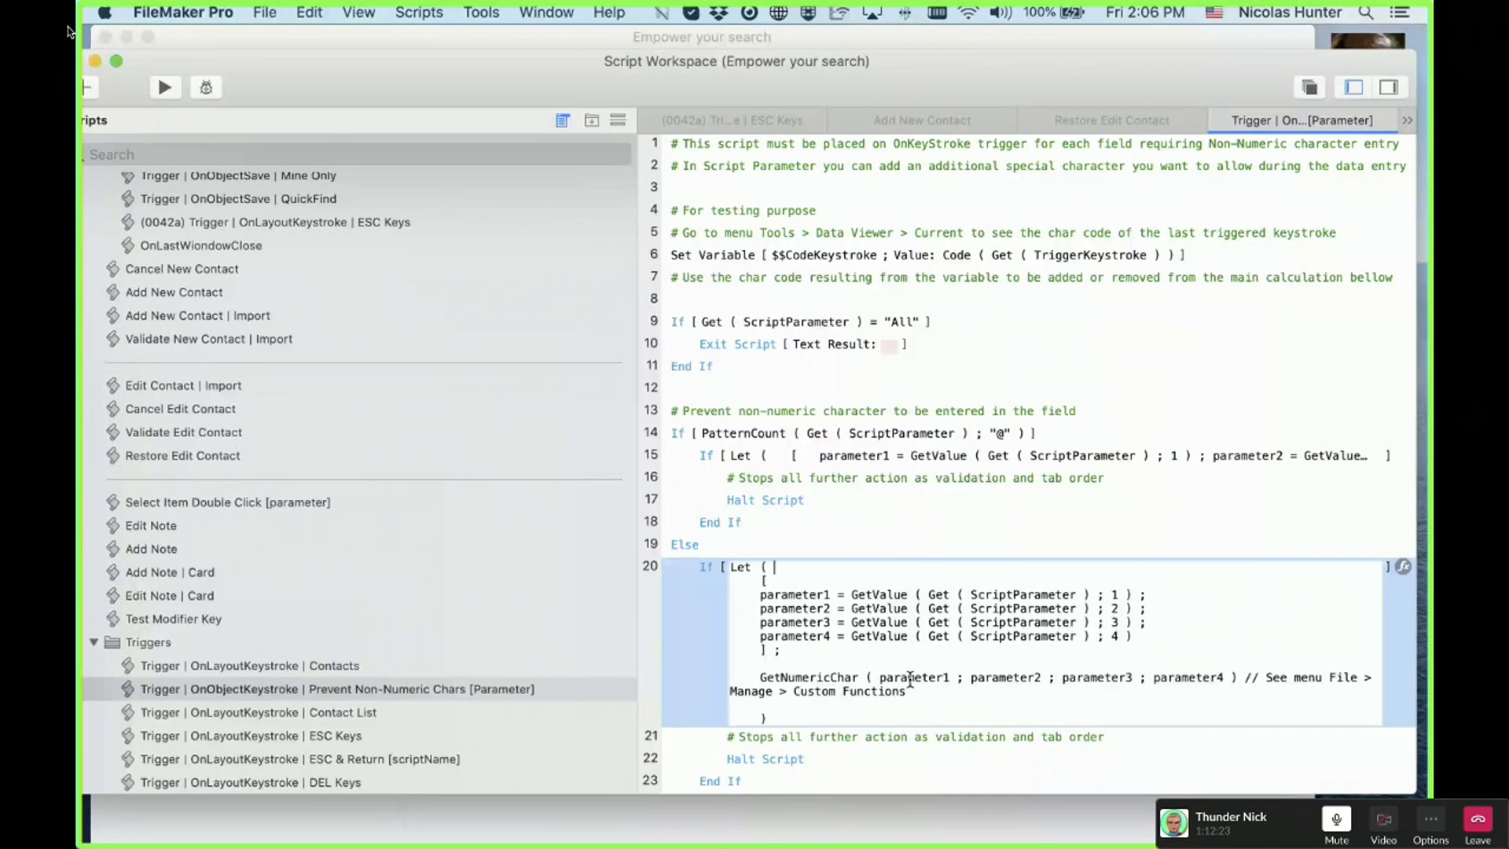
left_click(265, 12)
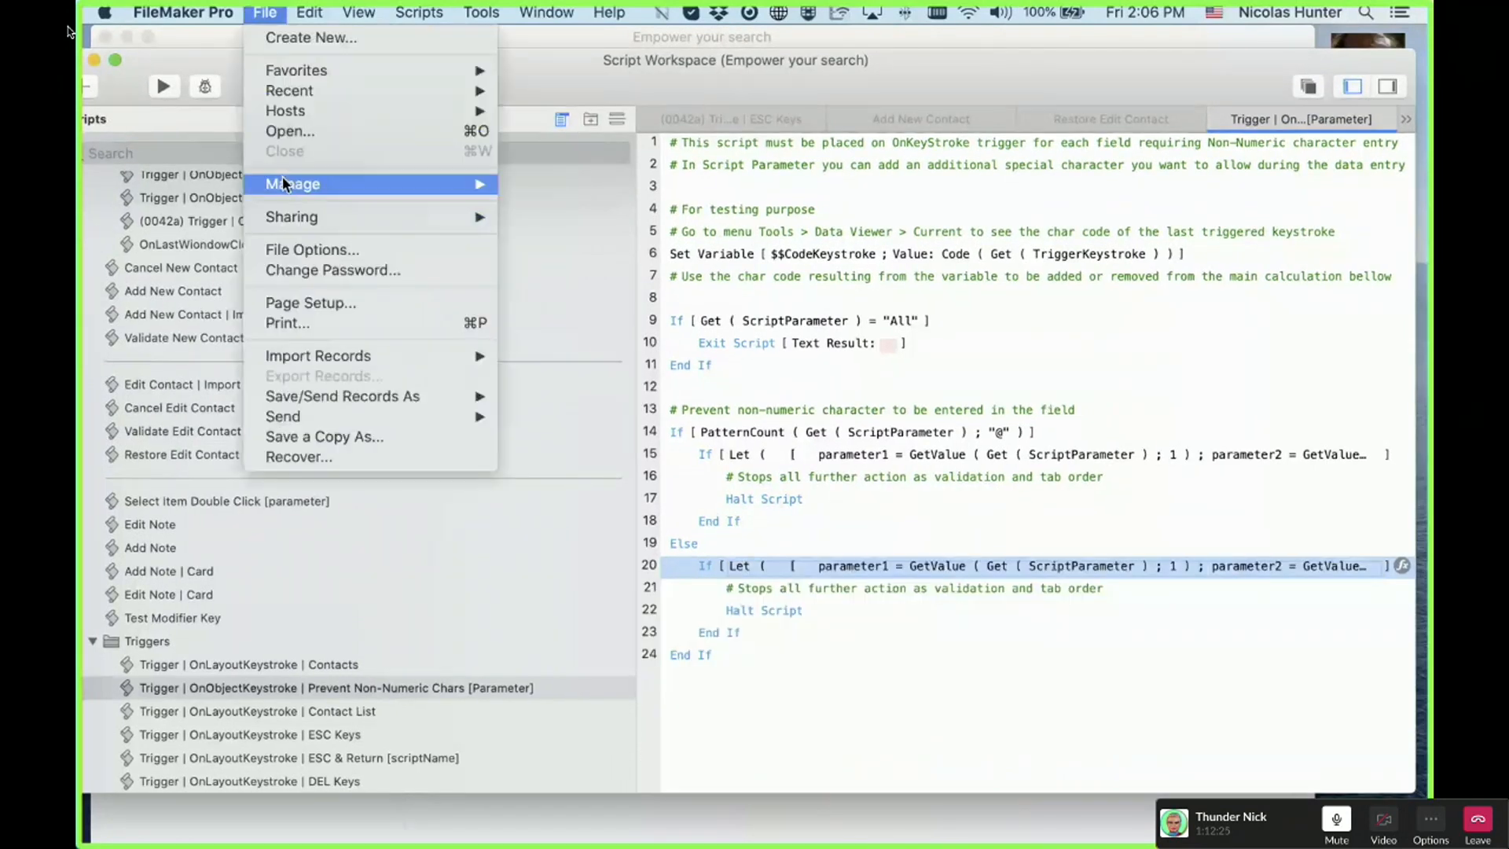
mouse_move(462, 181)
left_click(603, 306)
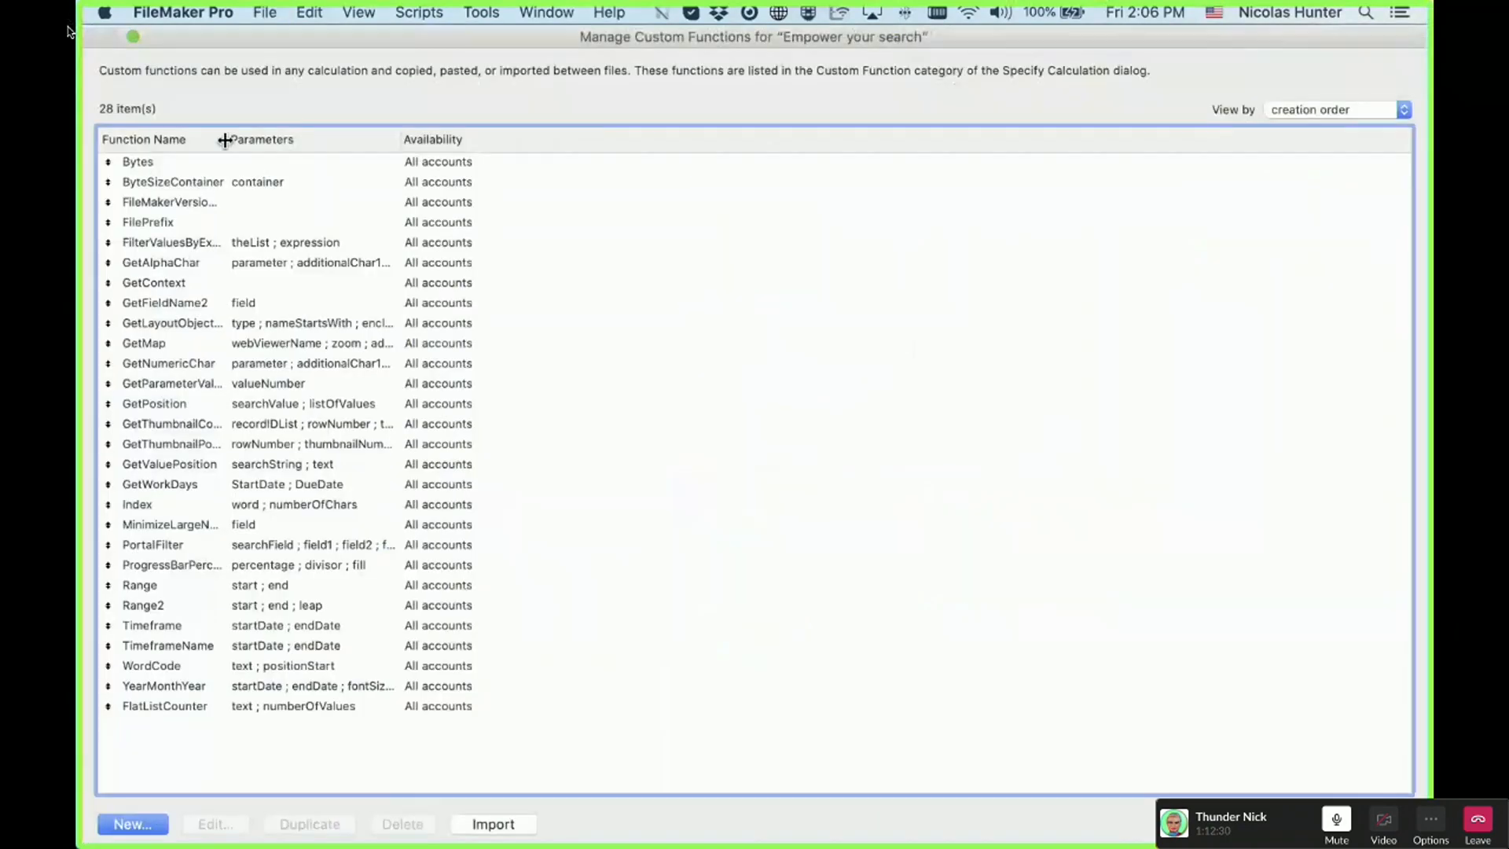
left_click_drag(225, 139, 403, 140)
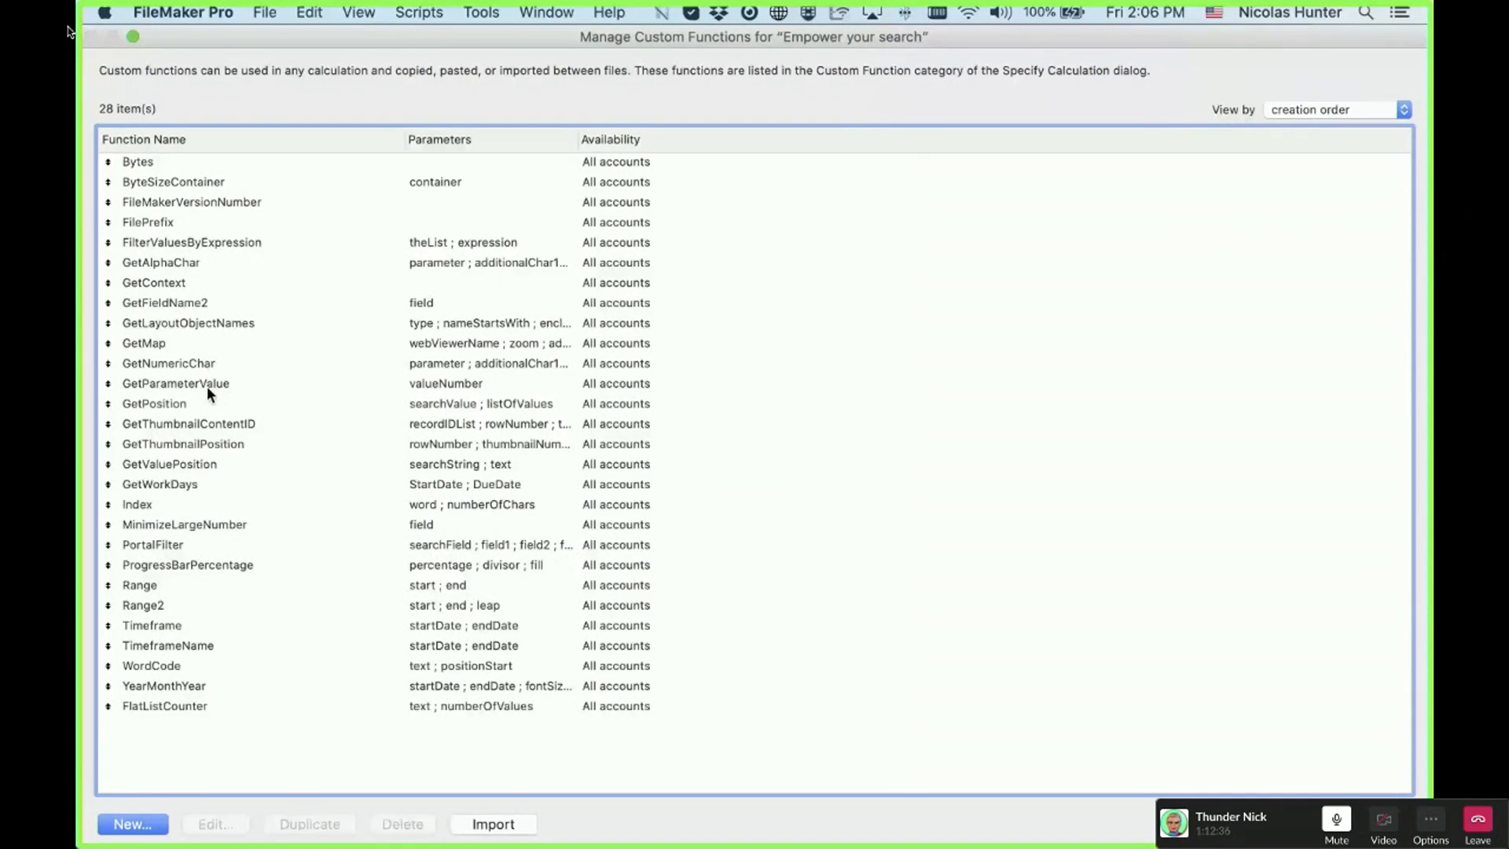
double_click(209, 368)
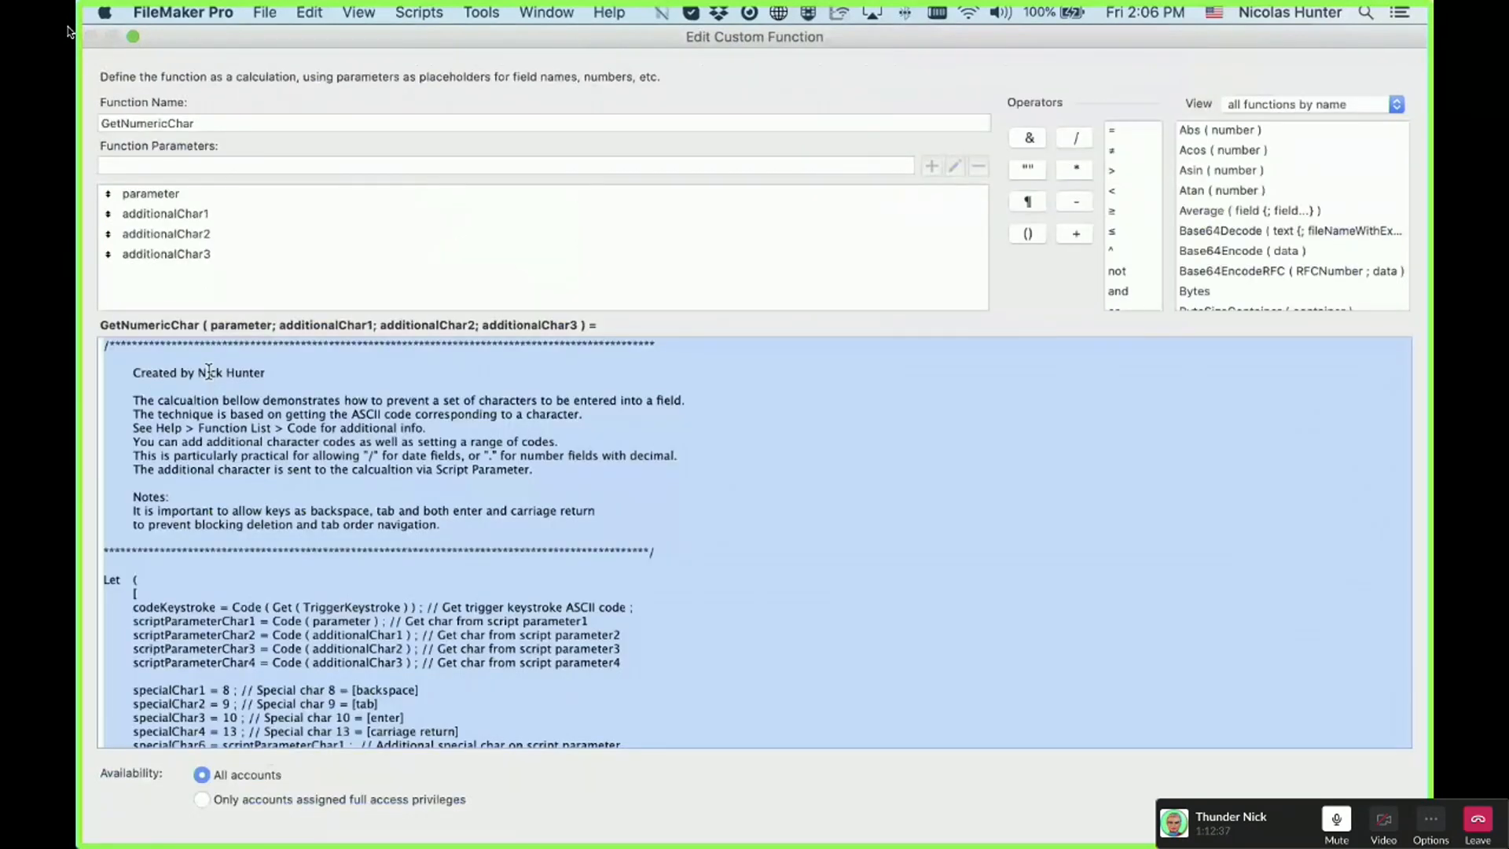
left_click(209, 371)
scroll(478, 560, "down", 10)
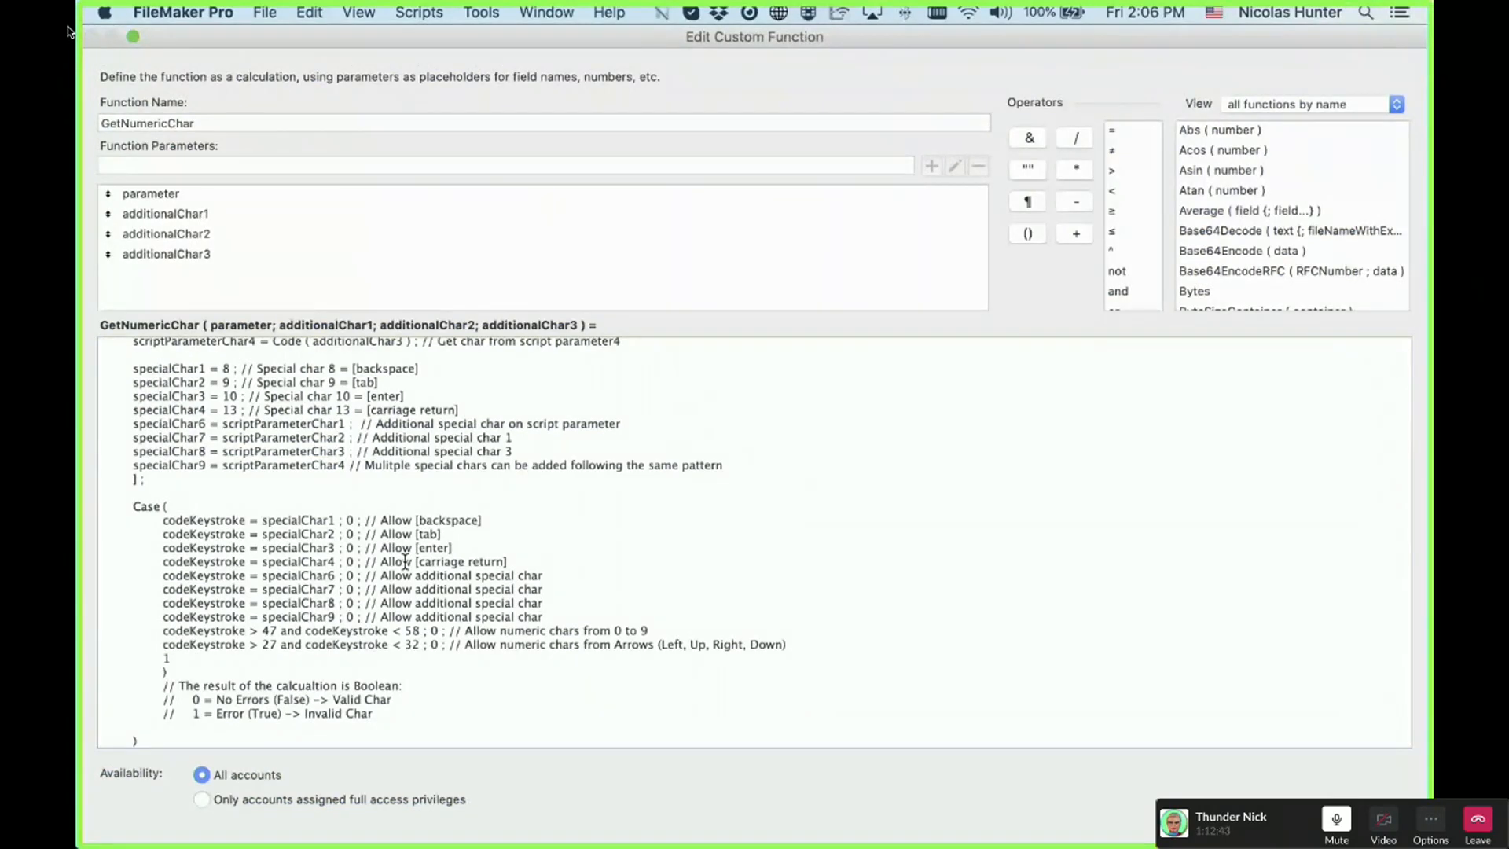
scroll(404, 559, "up", 10)
scroll(404, 559, "down", 10)
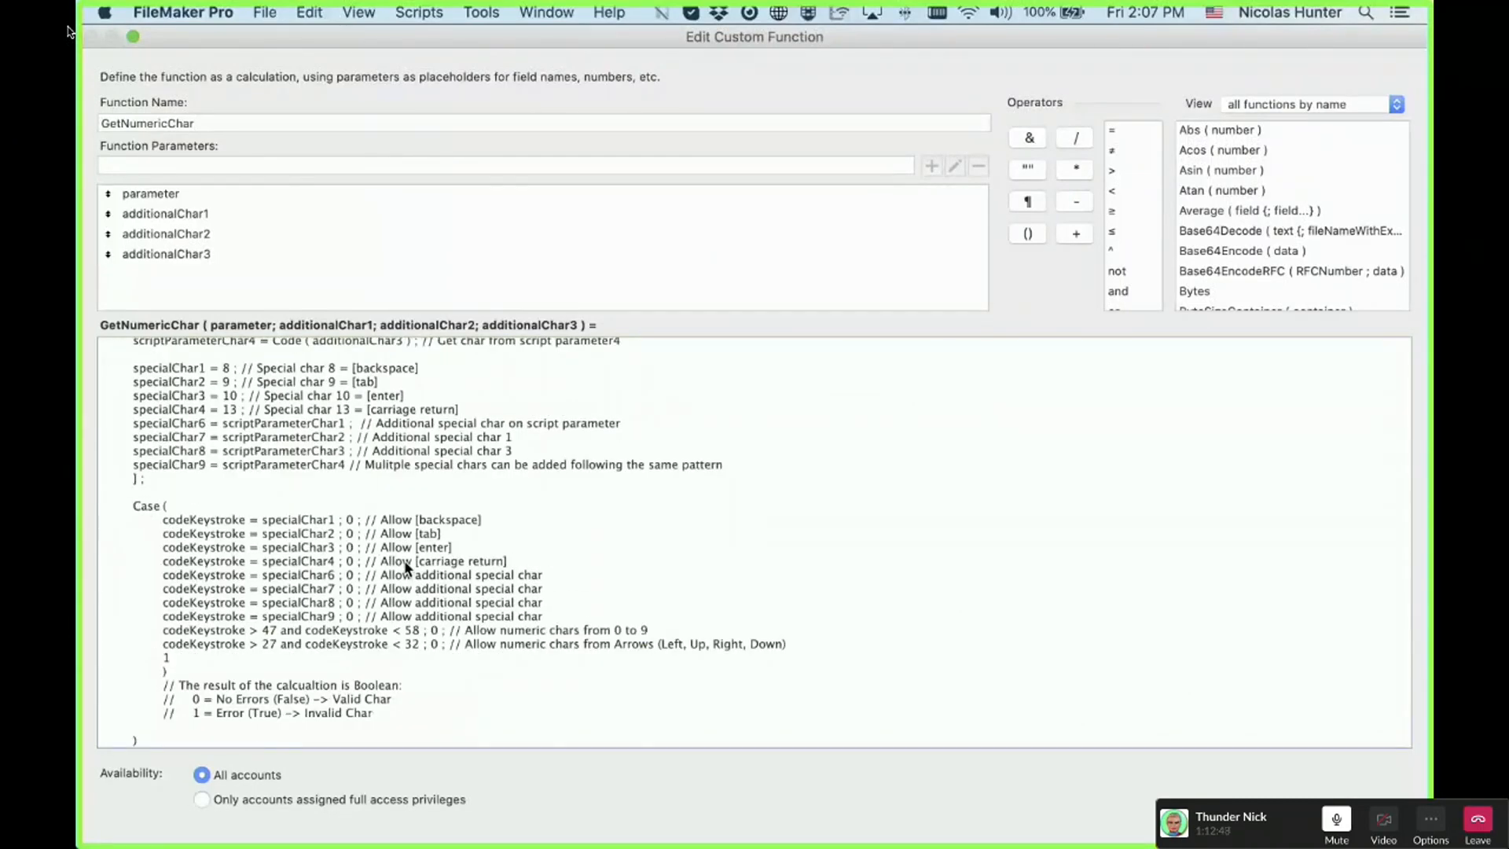
key("Escape")
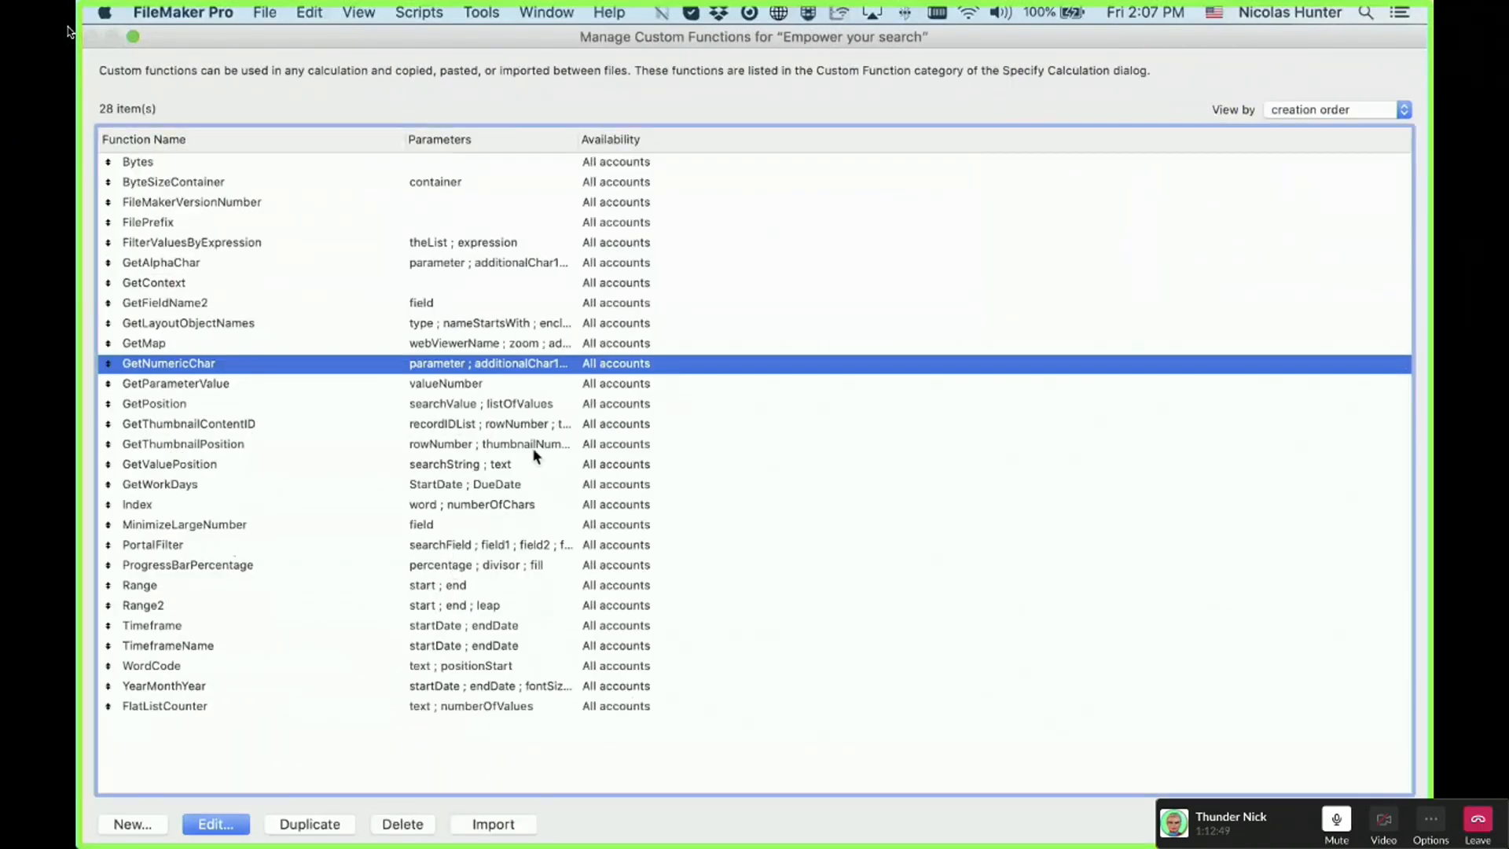
double_click(229, 370)
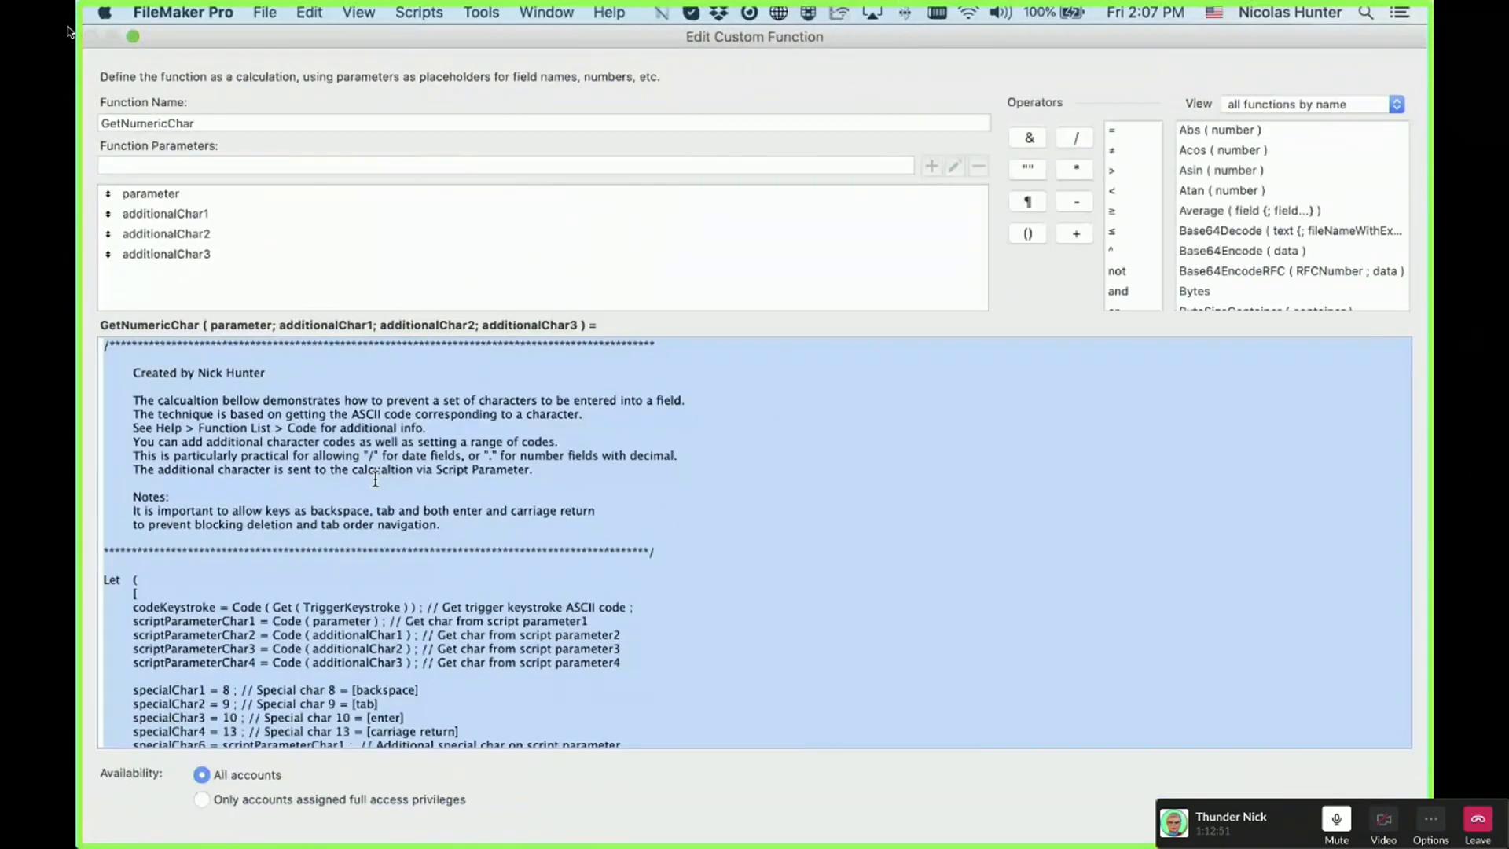
key("Escape")
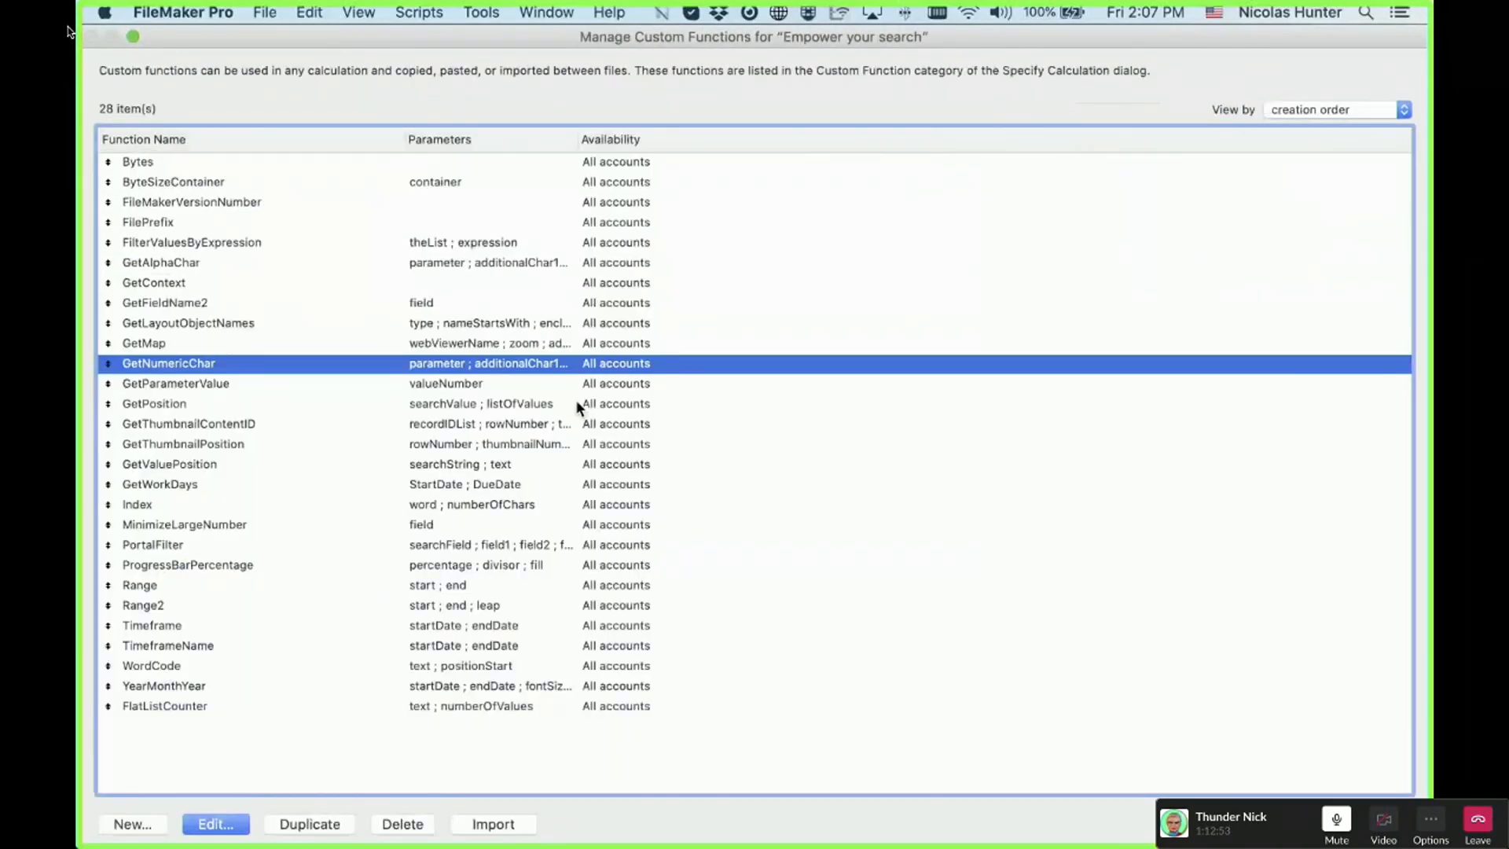
key("Escape")
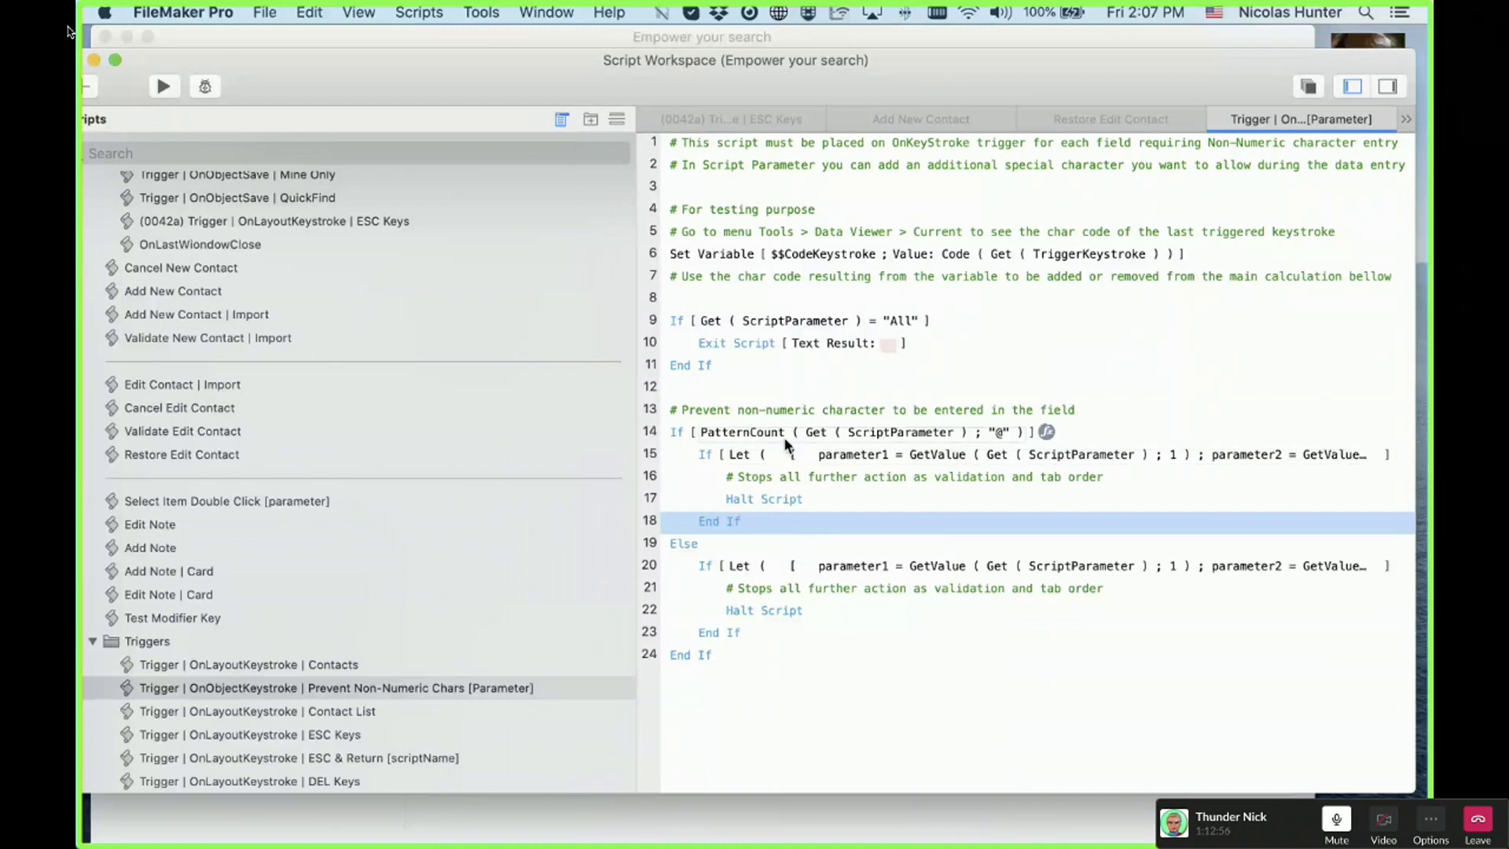
left_click(960, 568)
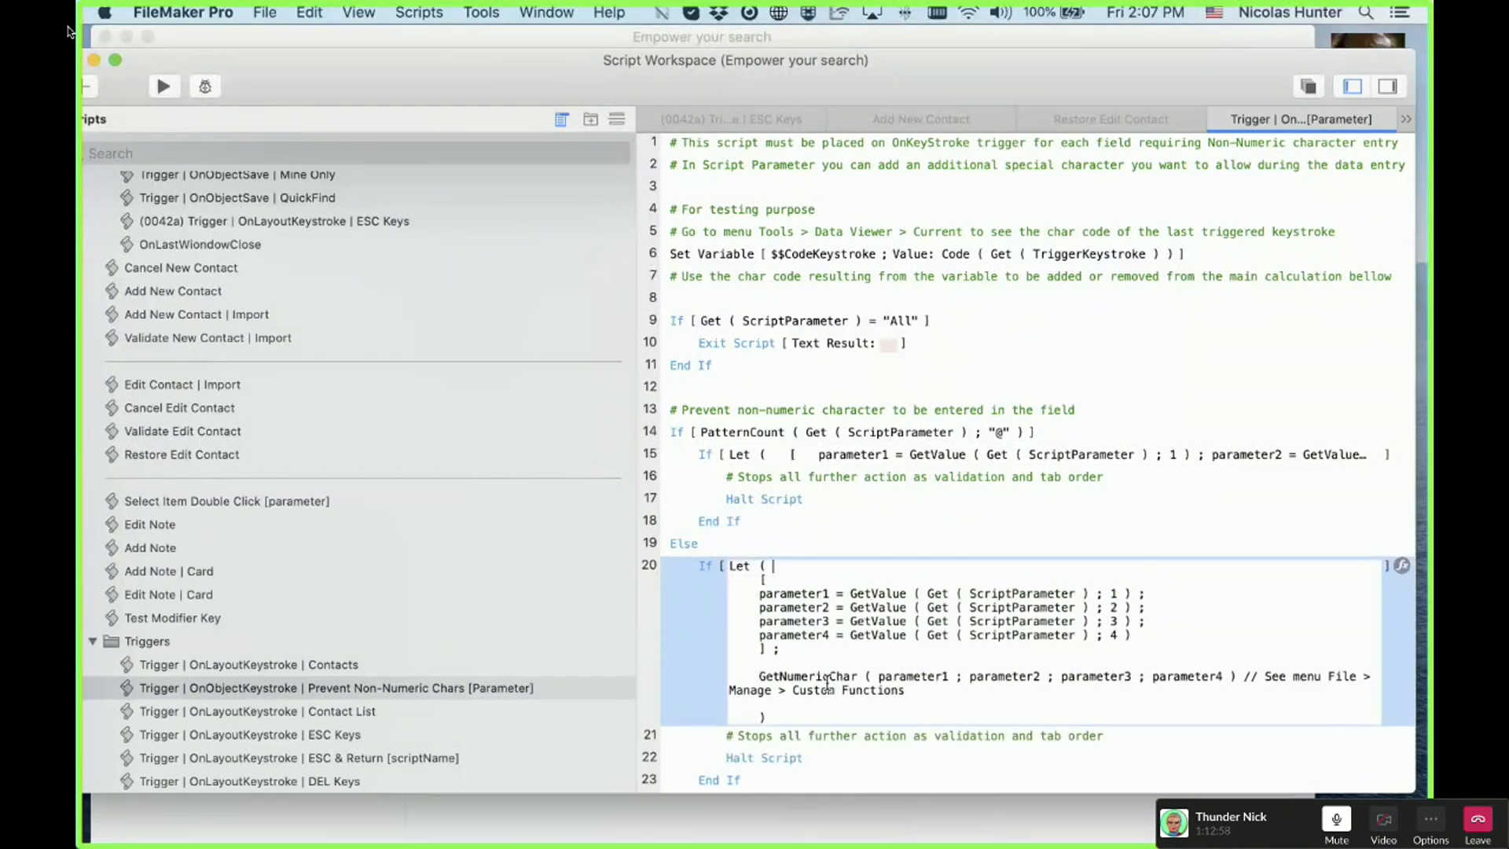
left_click_drag(736, 566, 1061, 661)
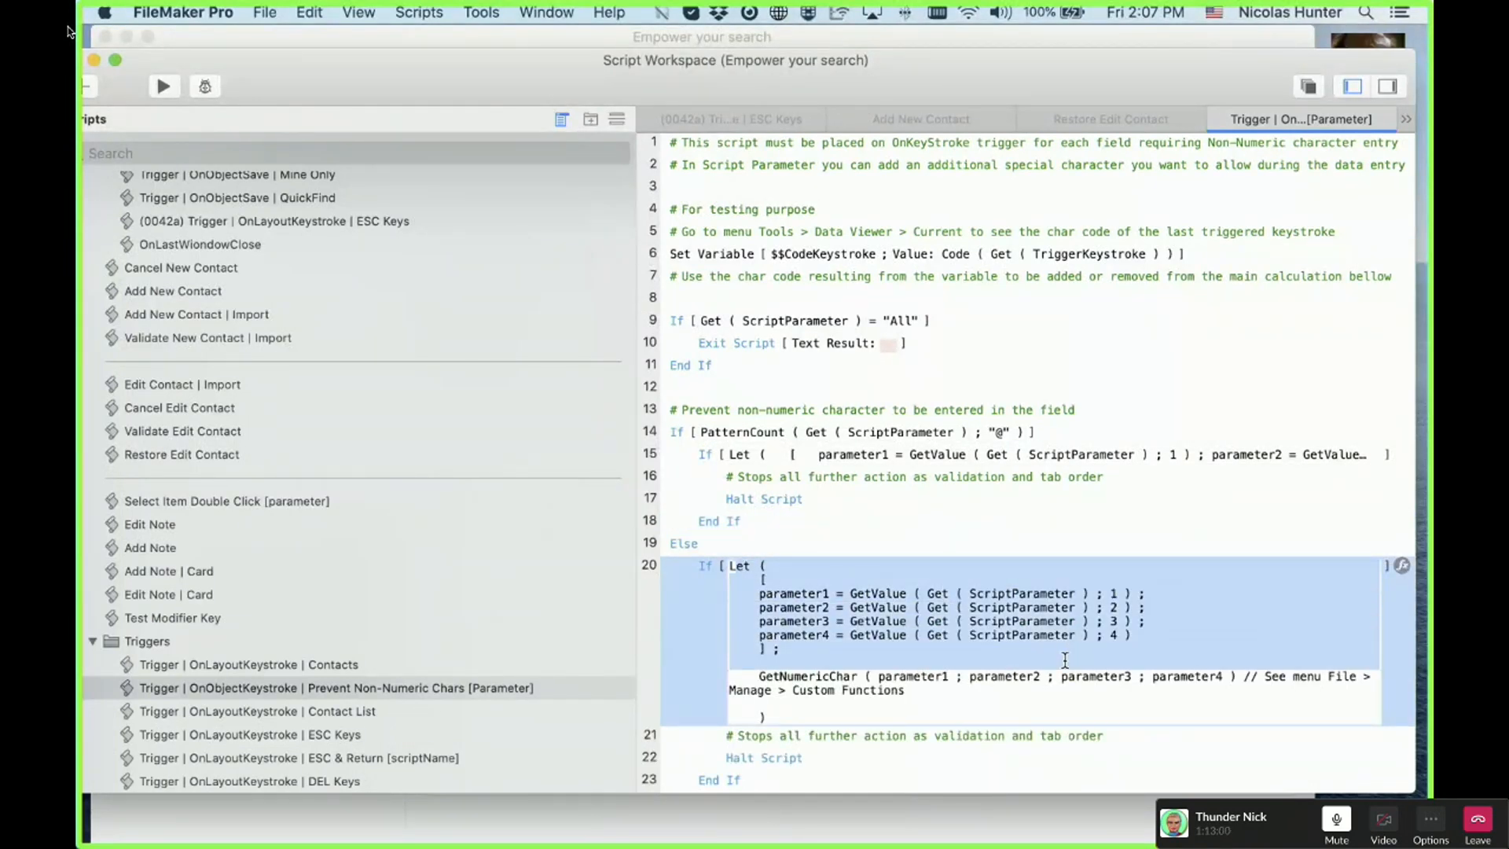
left_click(823, 677)
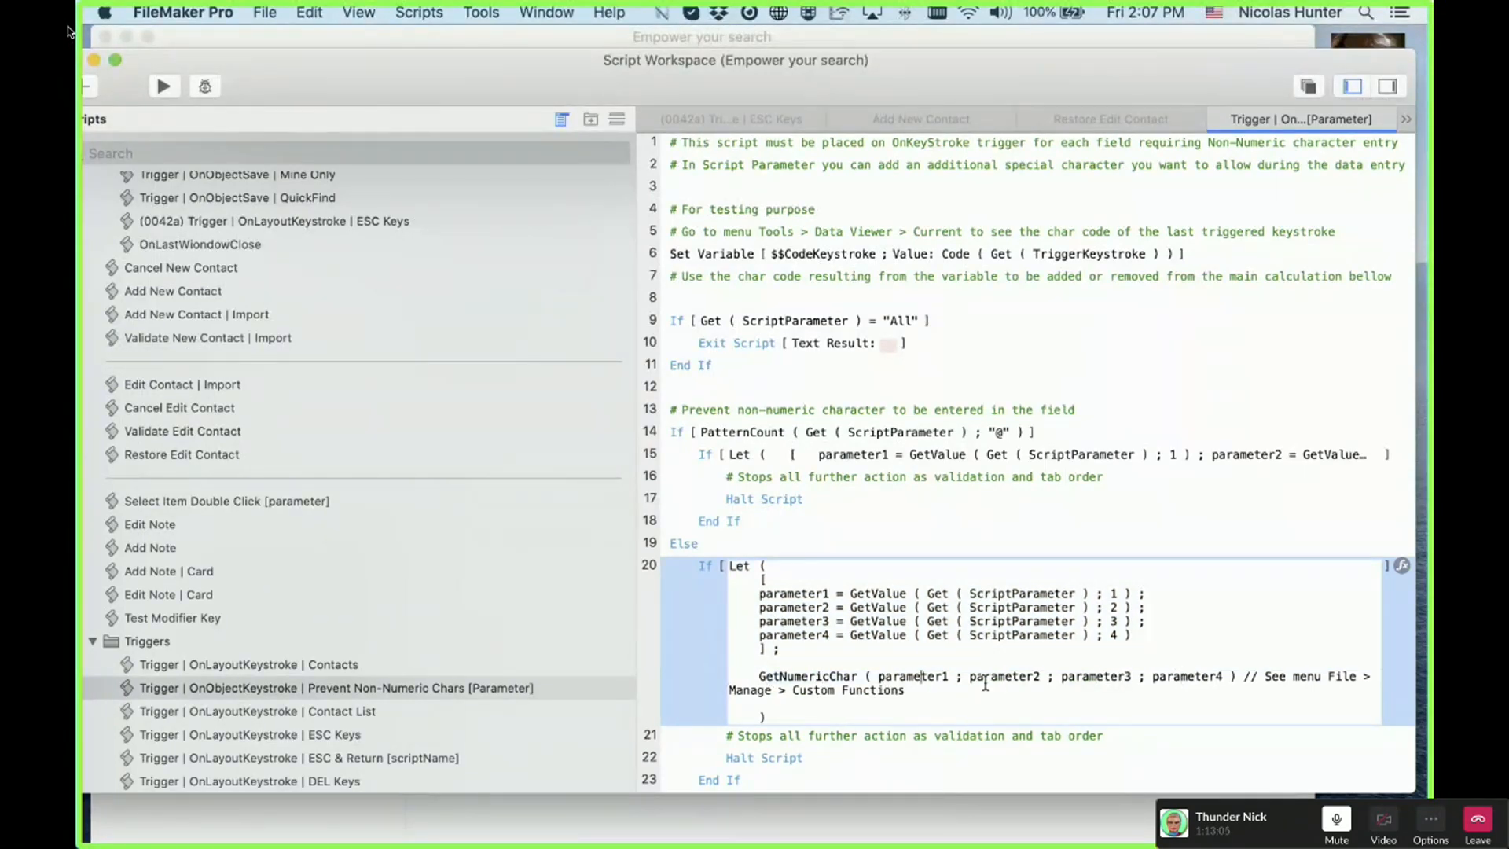
left_click_drag(1137, 677, 706, 598)
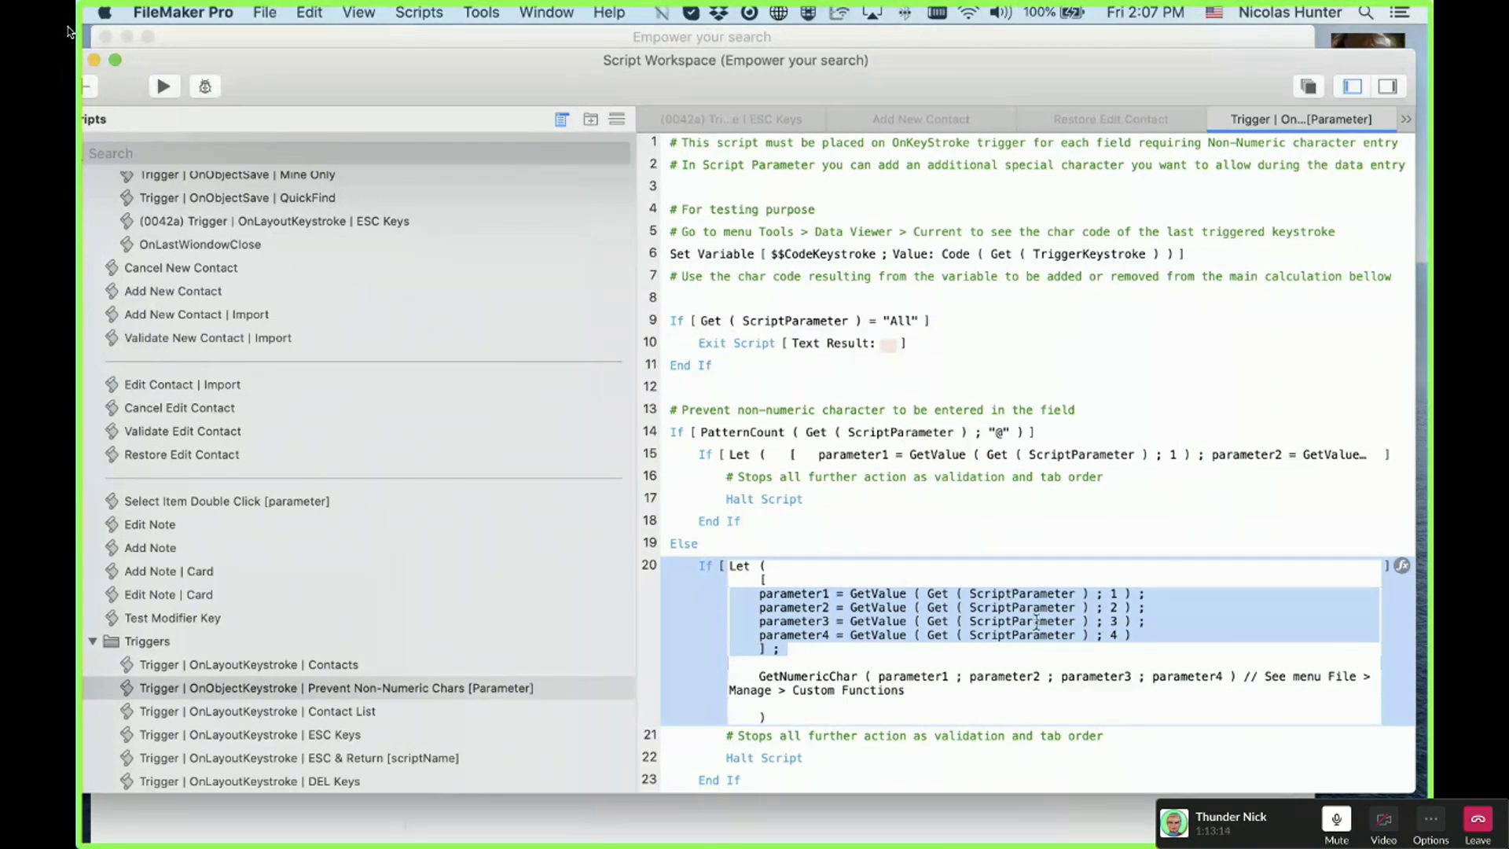
left_click(802, 713)
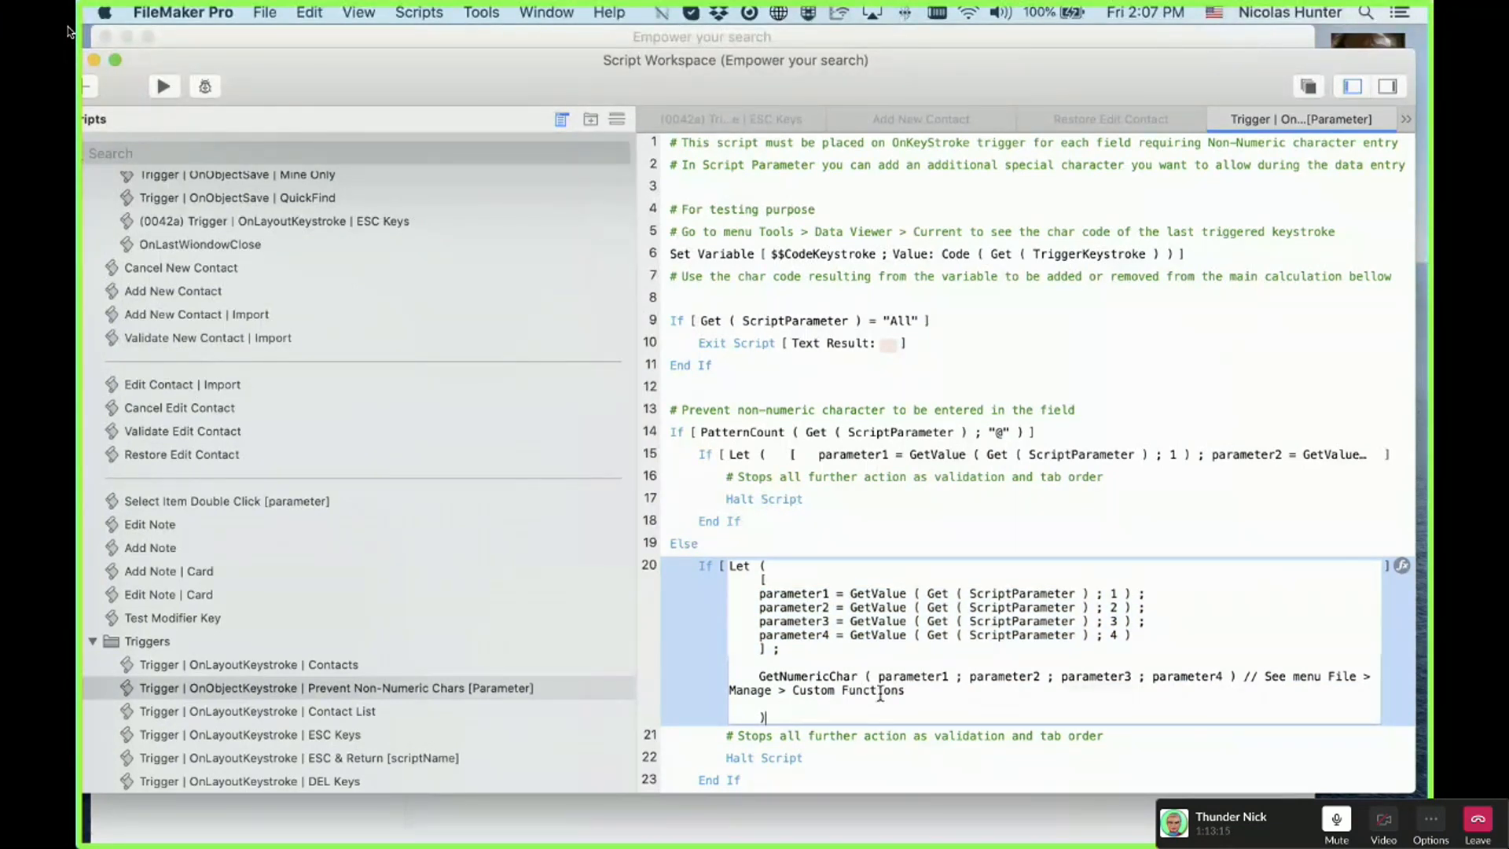
left_click(1402, 566)
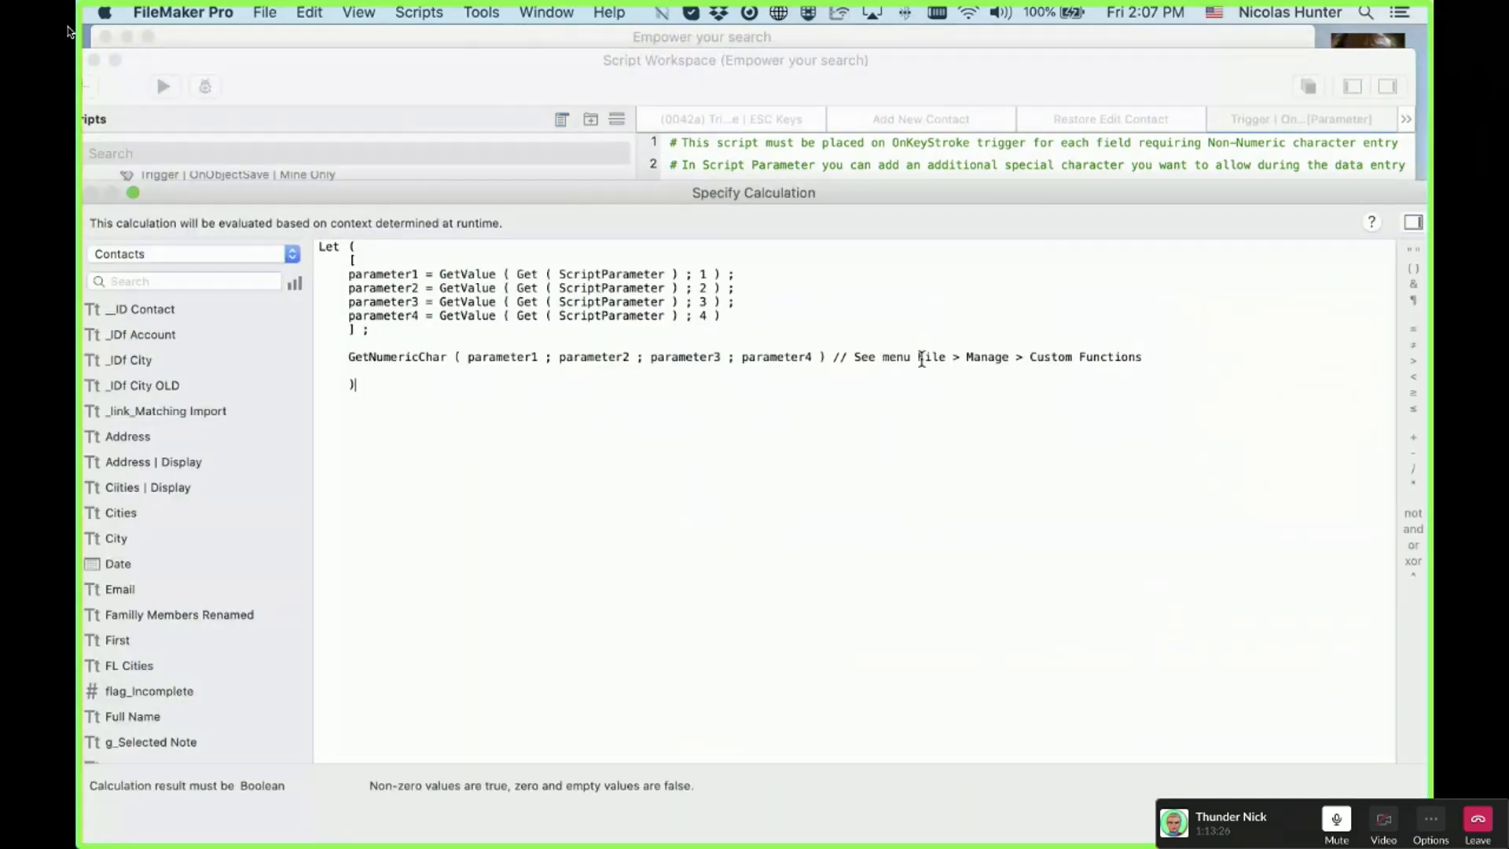
double_click(422, 361)
left_click(911, 379)
left_click_drag(1143, 358, 438, 360)
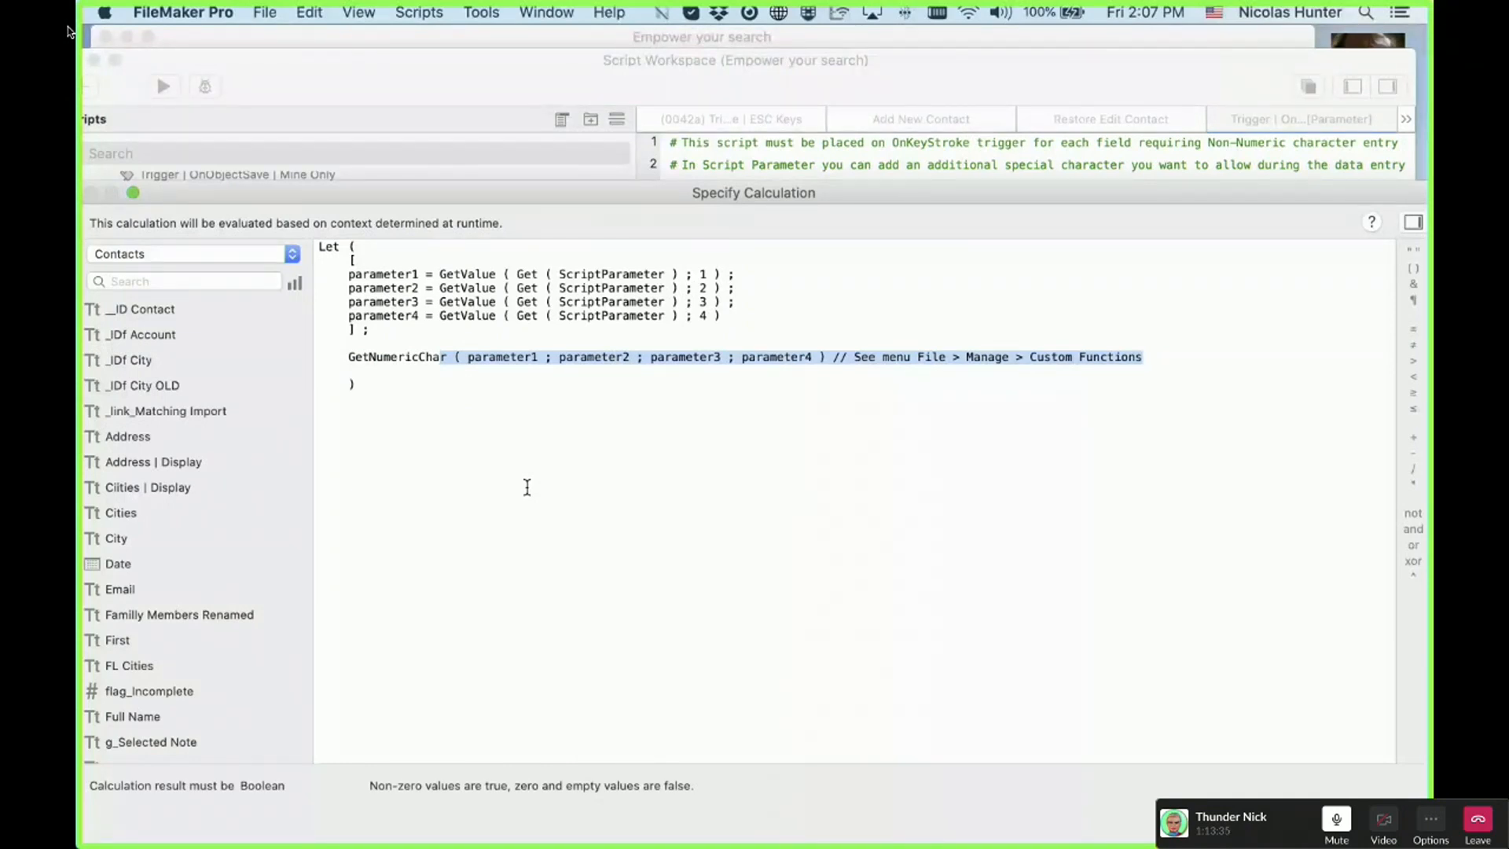
key("Escape")
left_click(960, 438)
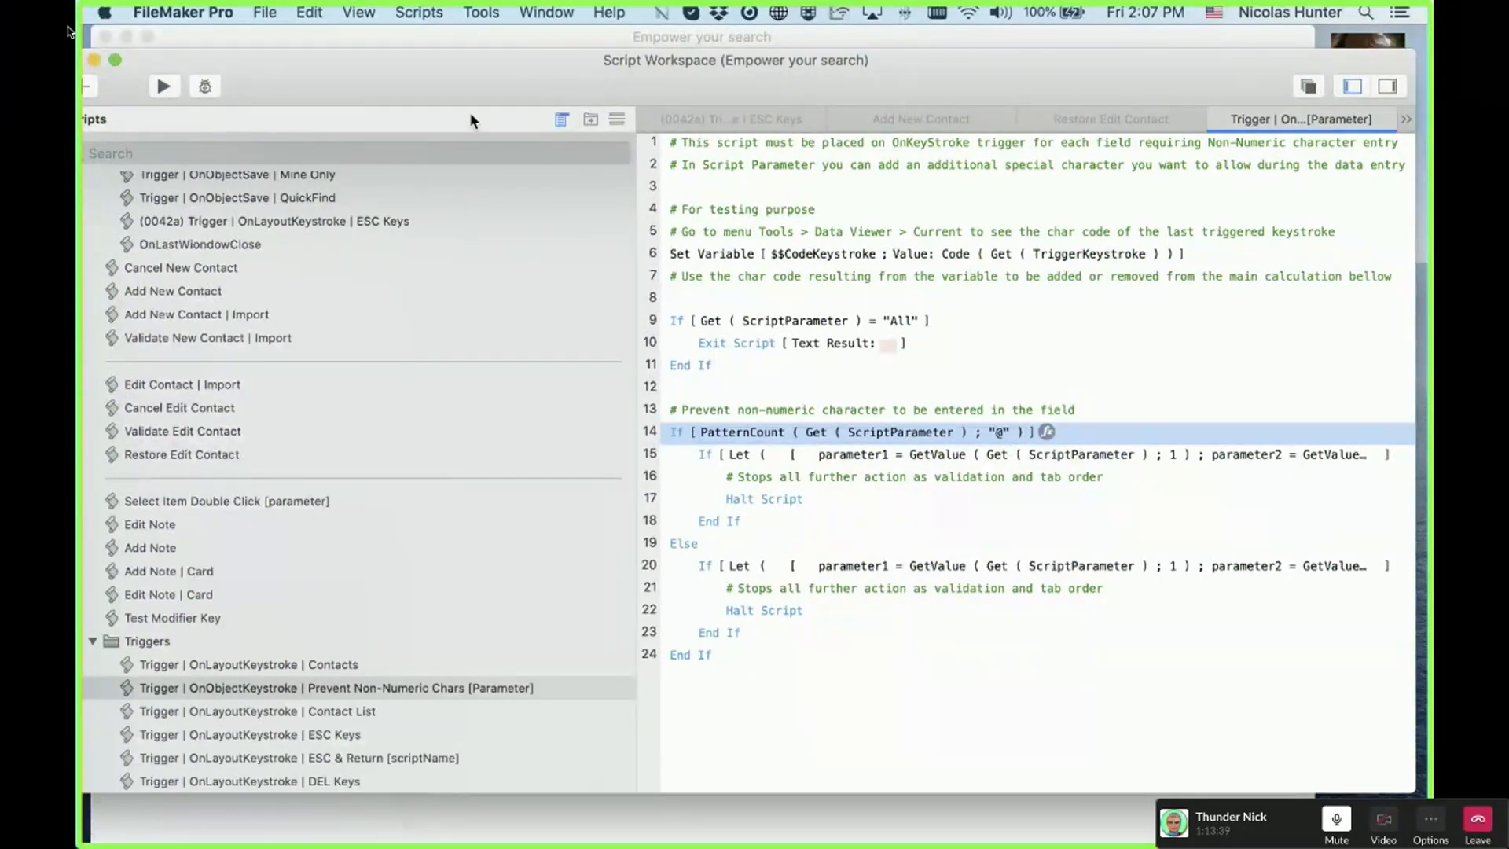
left_click_drag(459, 73, 463, 74)
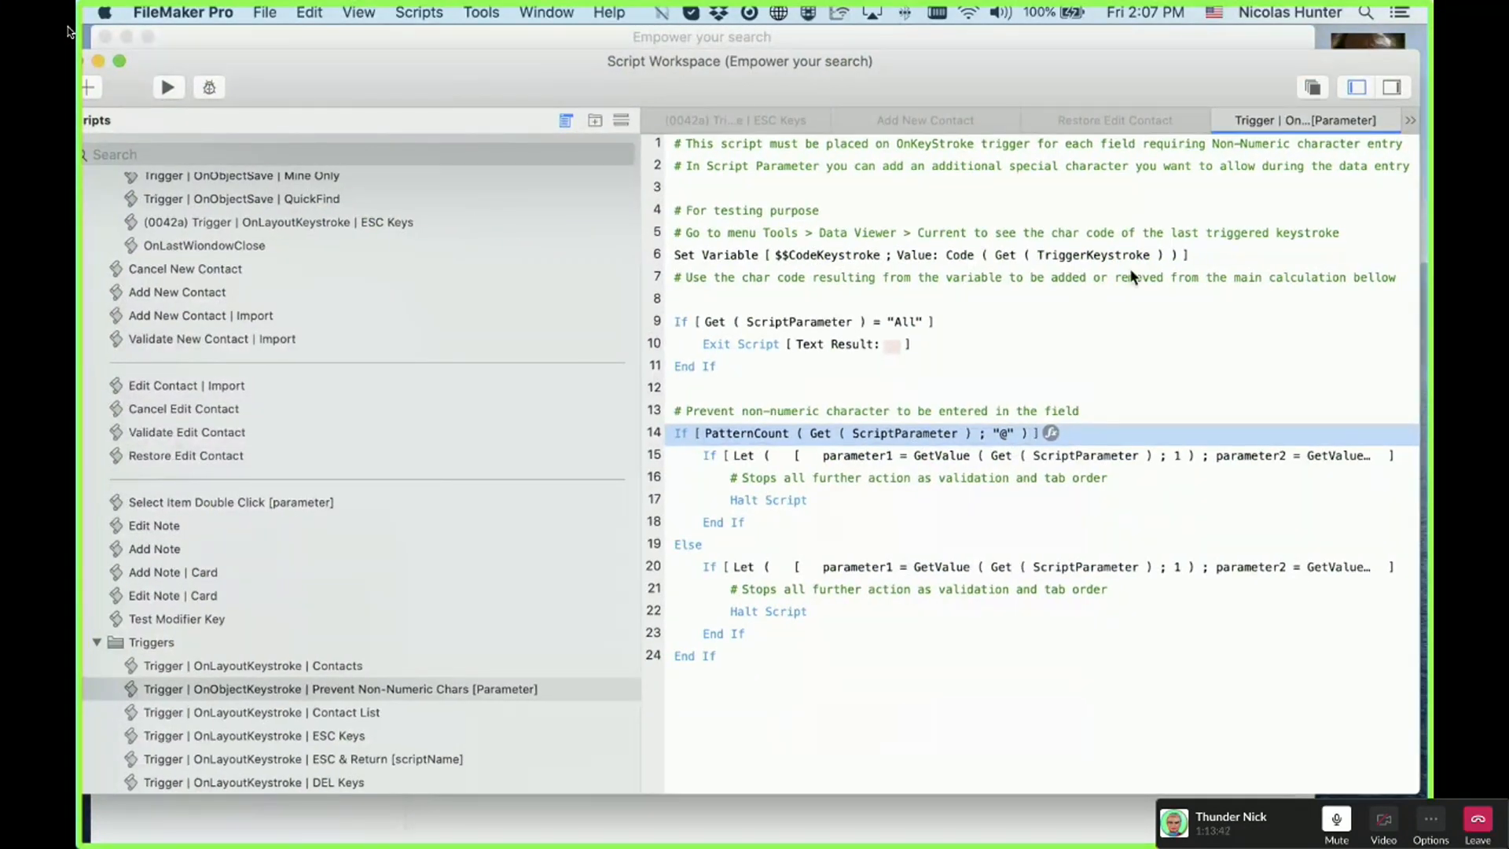
left_click_drag(1130, 270, 1193, 281)
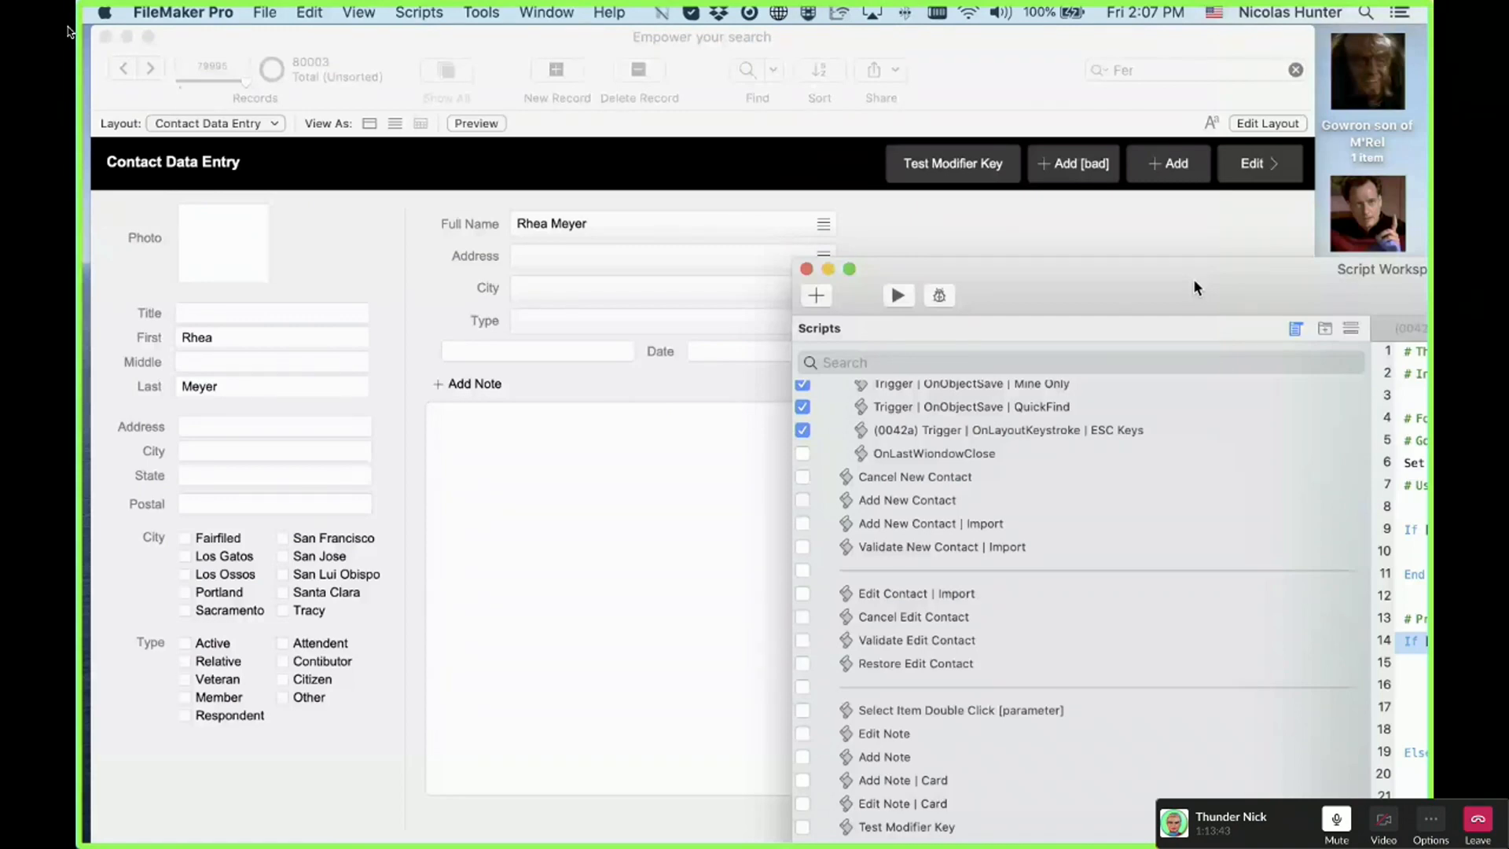
Step: In Layout mode, view the Email field's OnObjectKeystroke script and parameter, then close without changes
left_click(568, 361)
key("super+l")
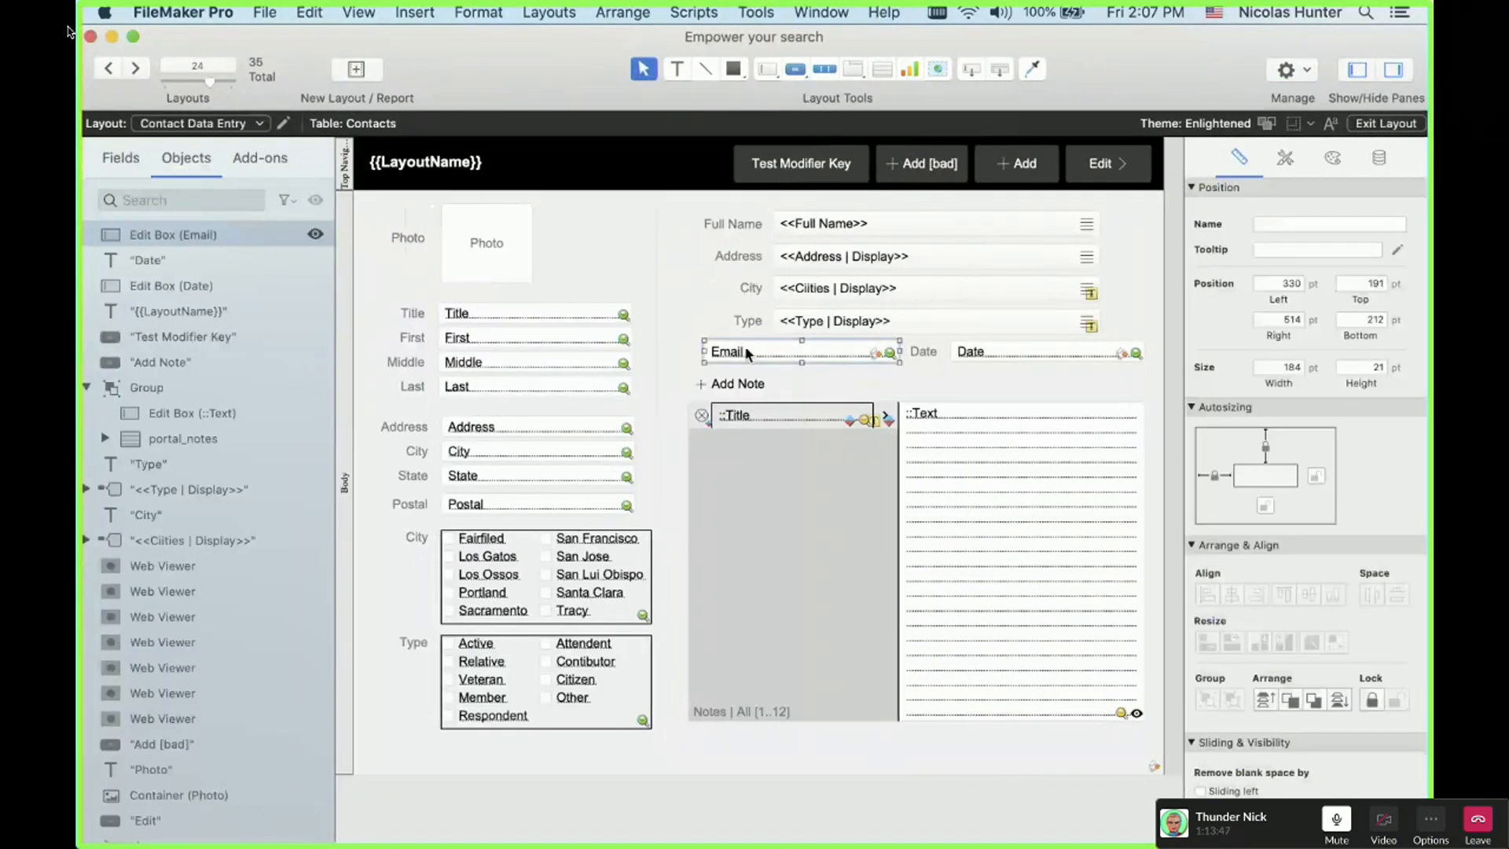
right_click(746, 354)
left_click(966, 270)
double_click(966, 267)
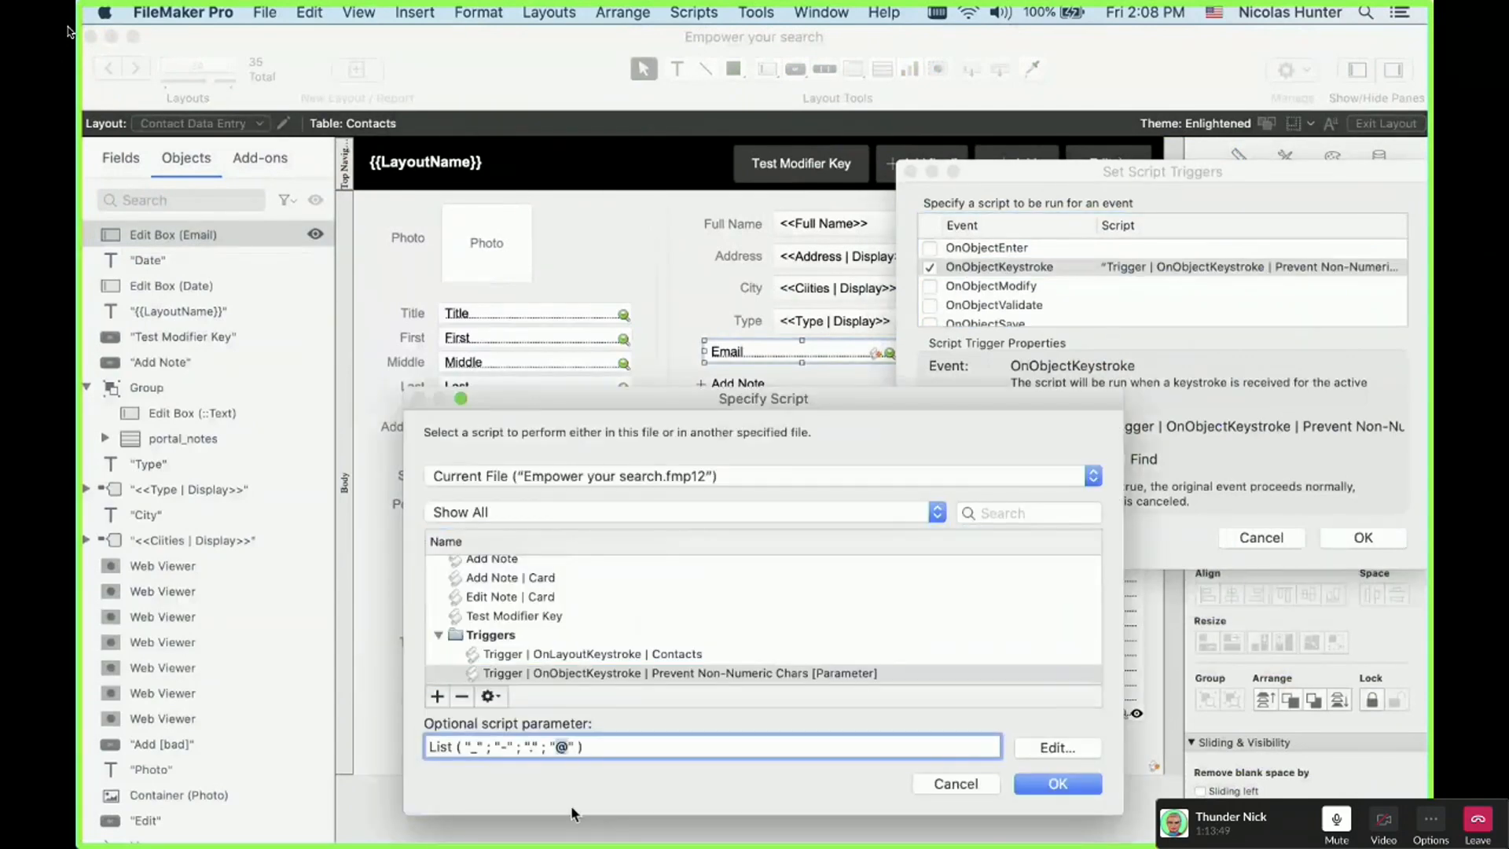
key("Return")
key("Return")
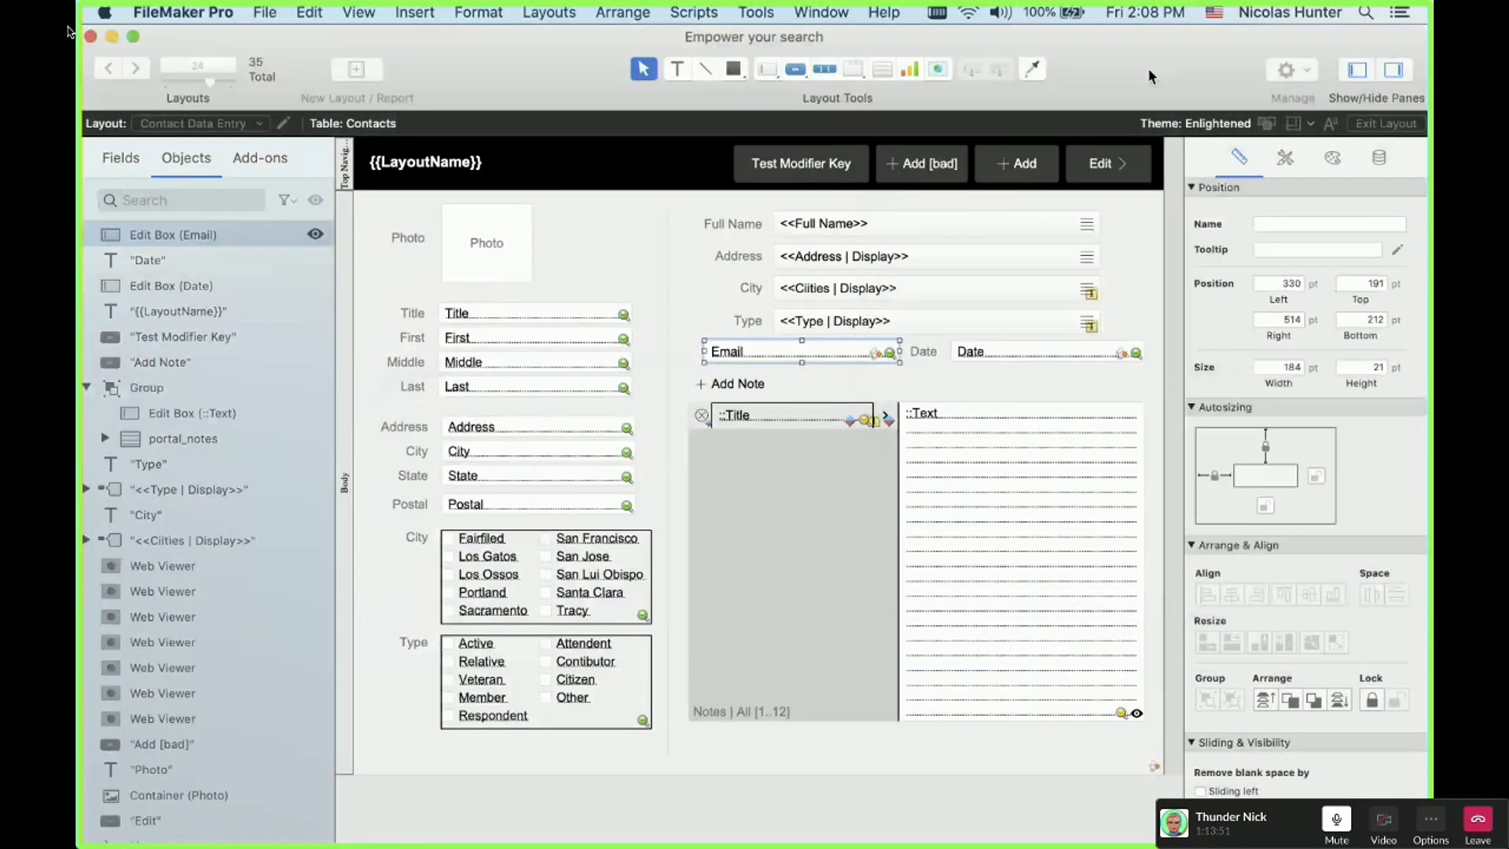
left_click_drag(1149, 73, 752, 82)
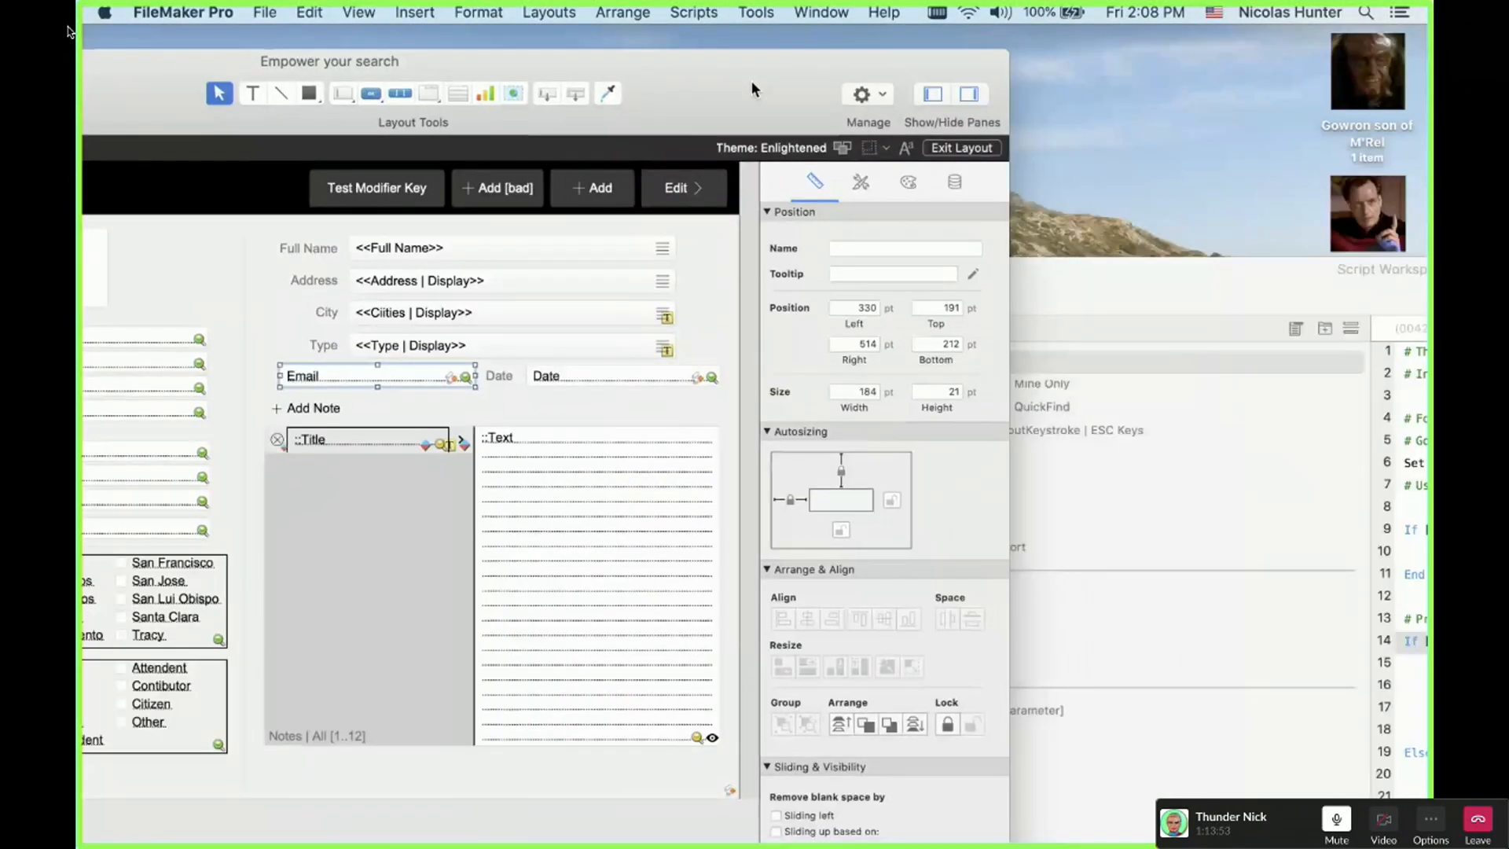
left_click_drag(1179, 281, 536, 160)
Step: Expand and compare the GetAlphaChar check on line 15 with the GetNumericChar check on line 20
left_click(930, 543)
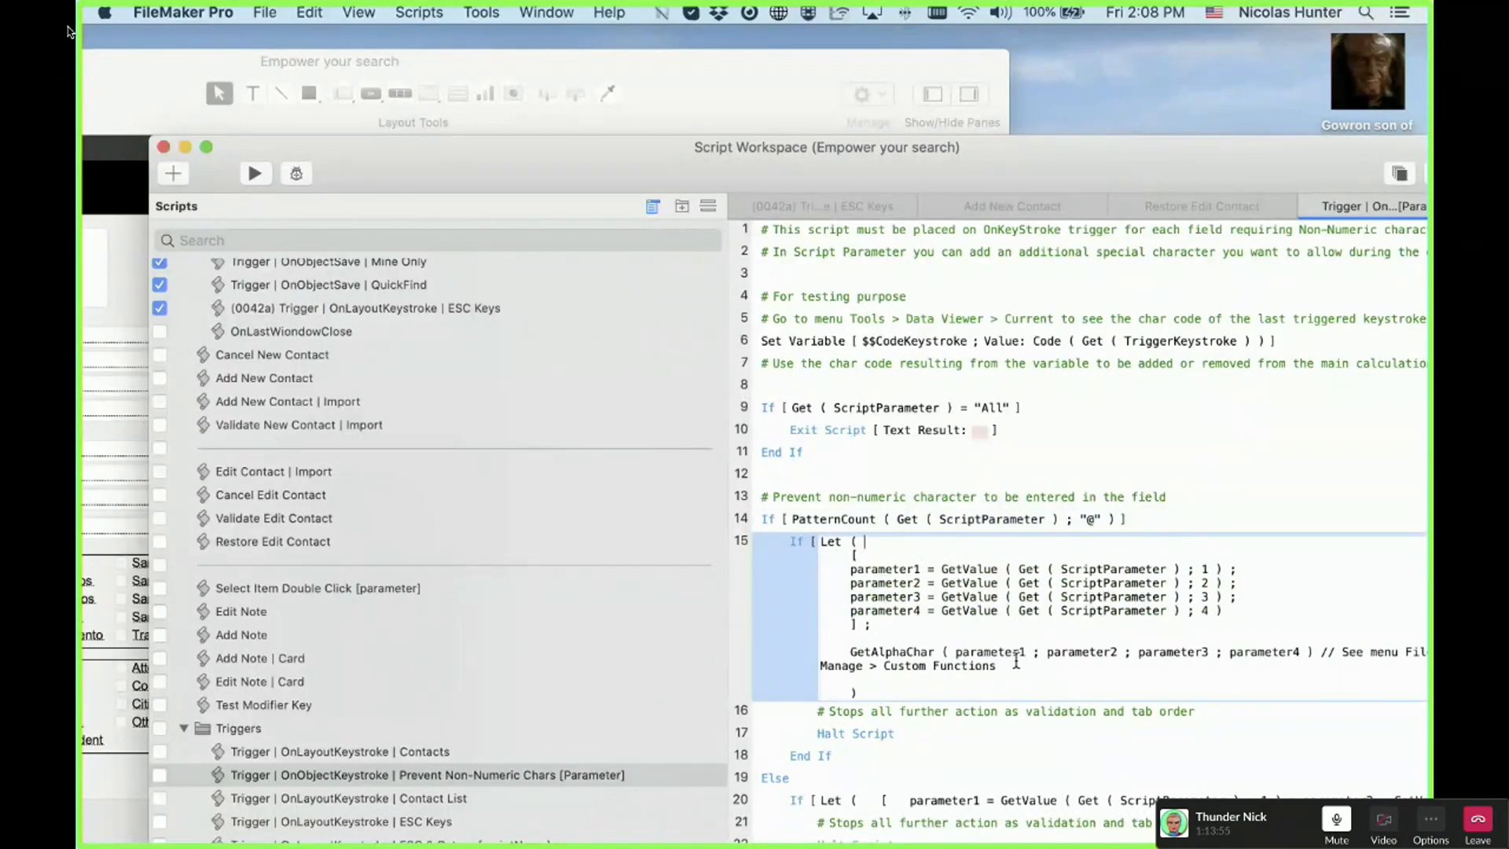
key("Escape")
left_click(767, 520)
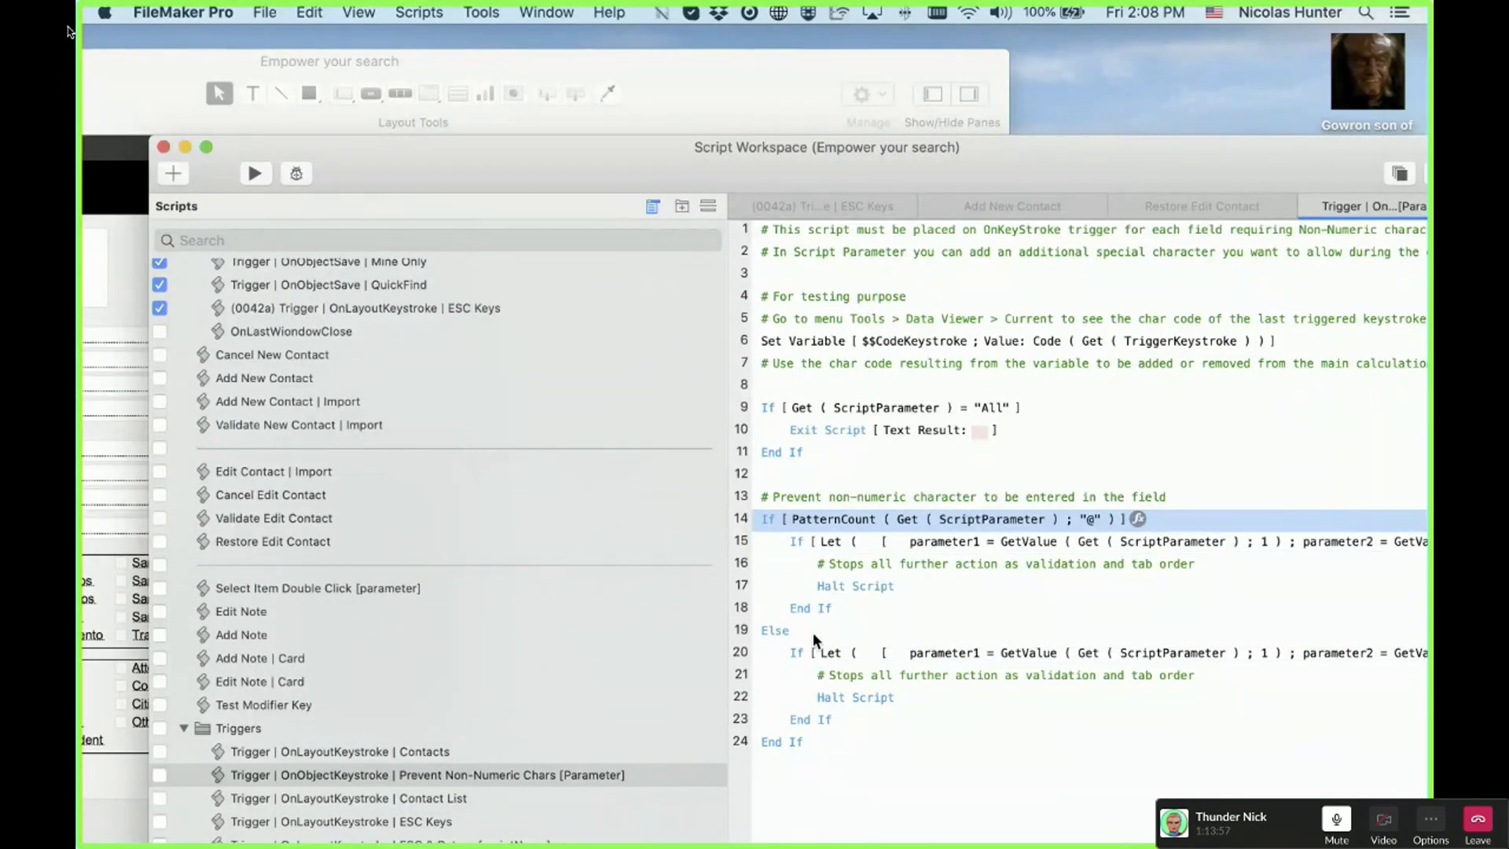
left_click(916, 662)
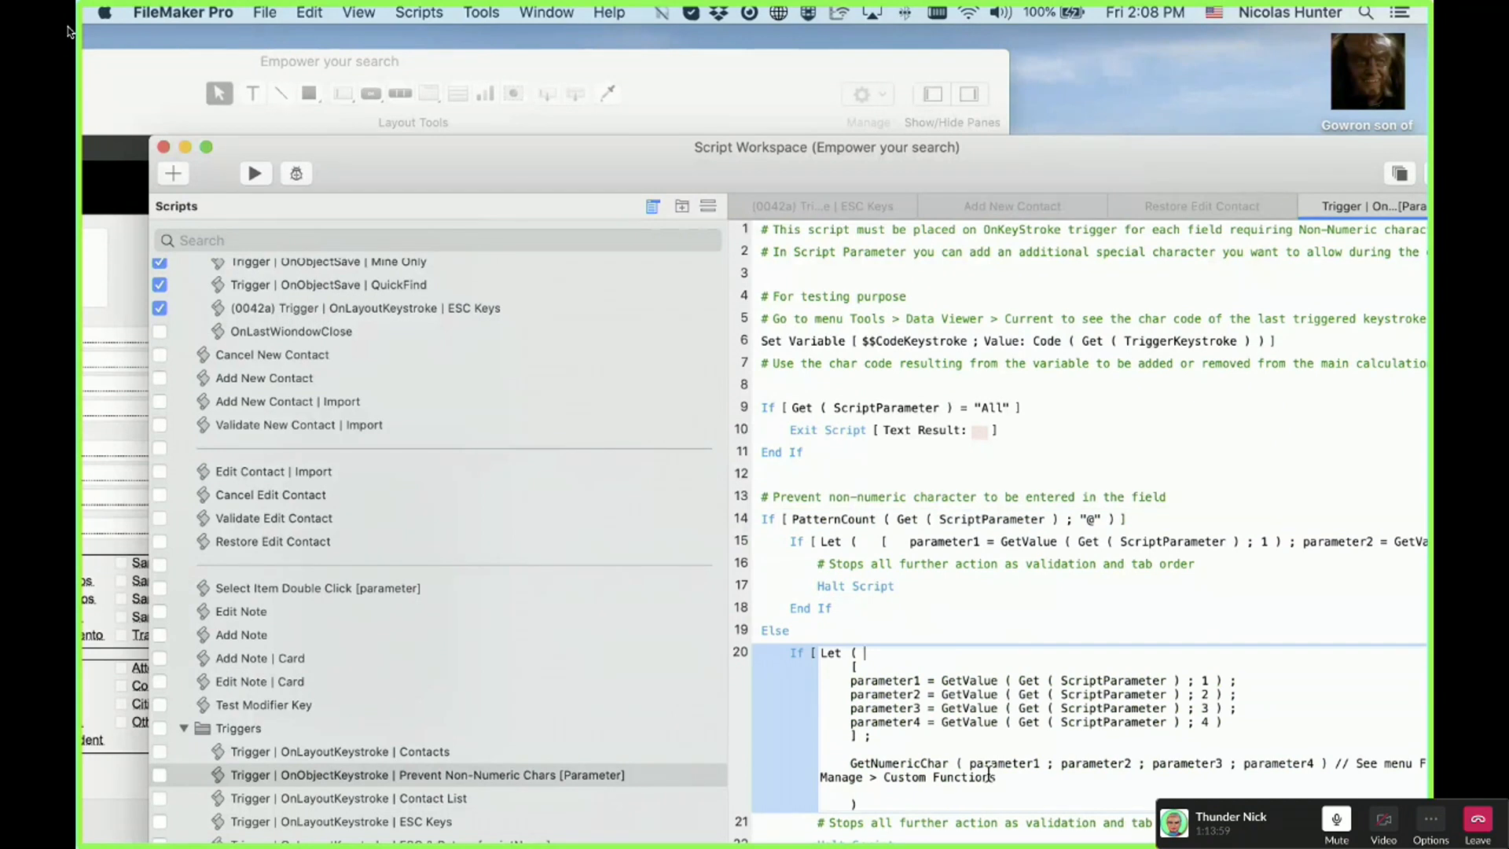
left_click(939, 546)
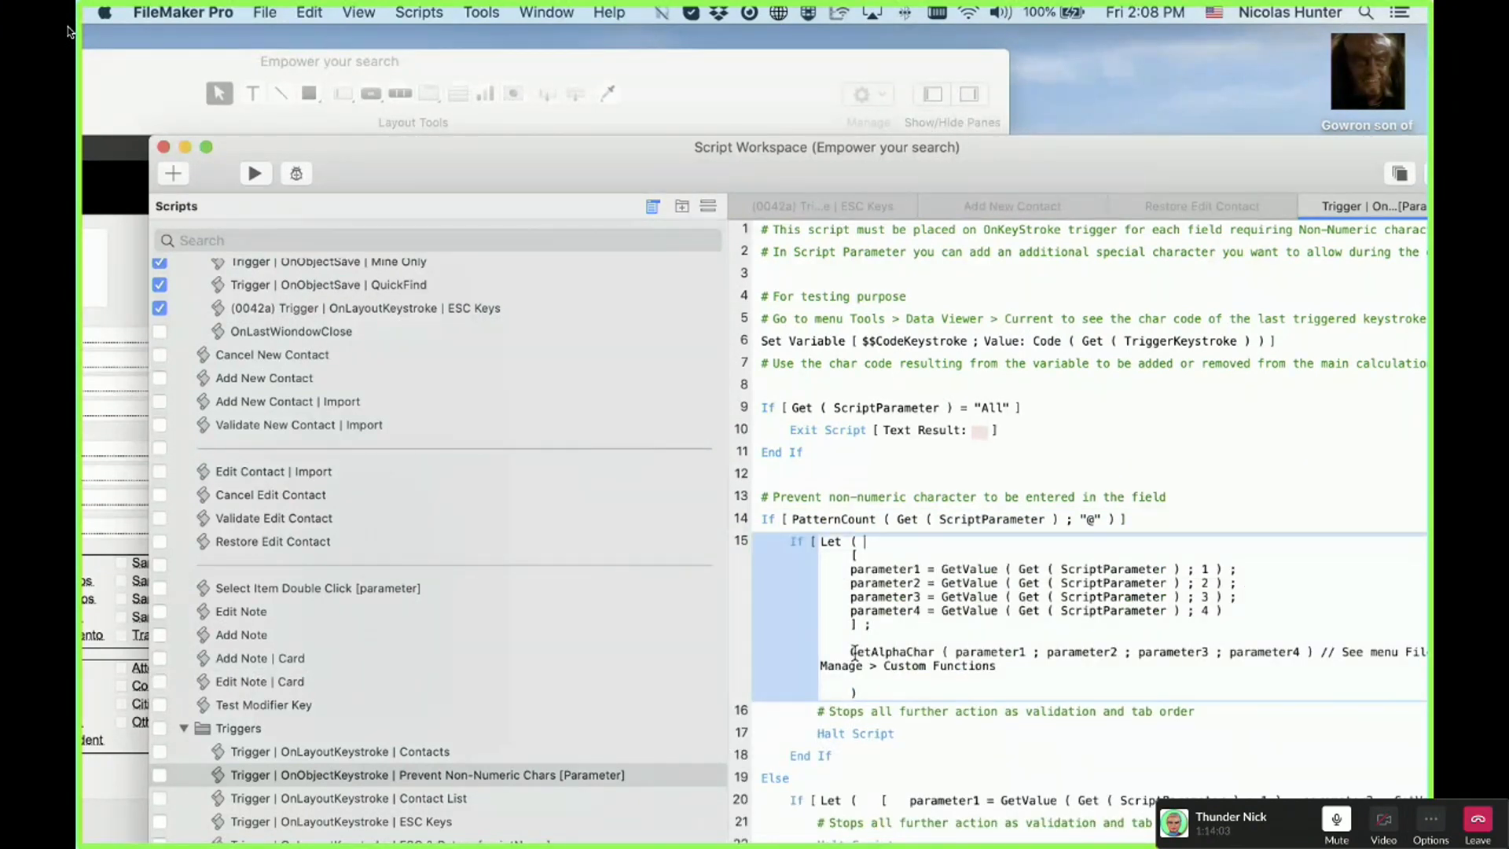
left_click_drag(852, 651, 924, 652)
left_click(935, 273)
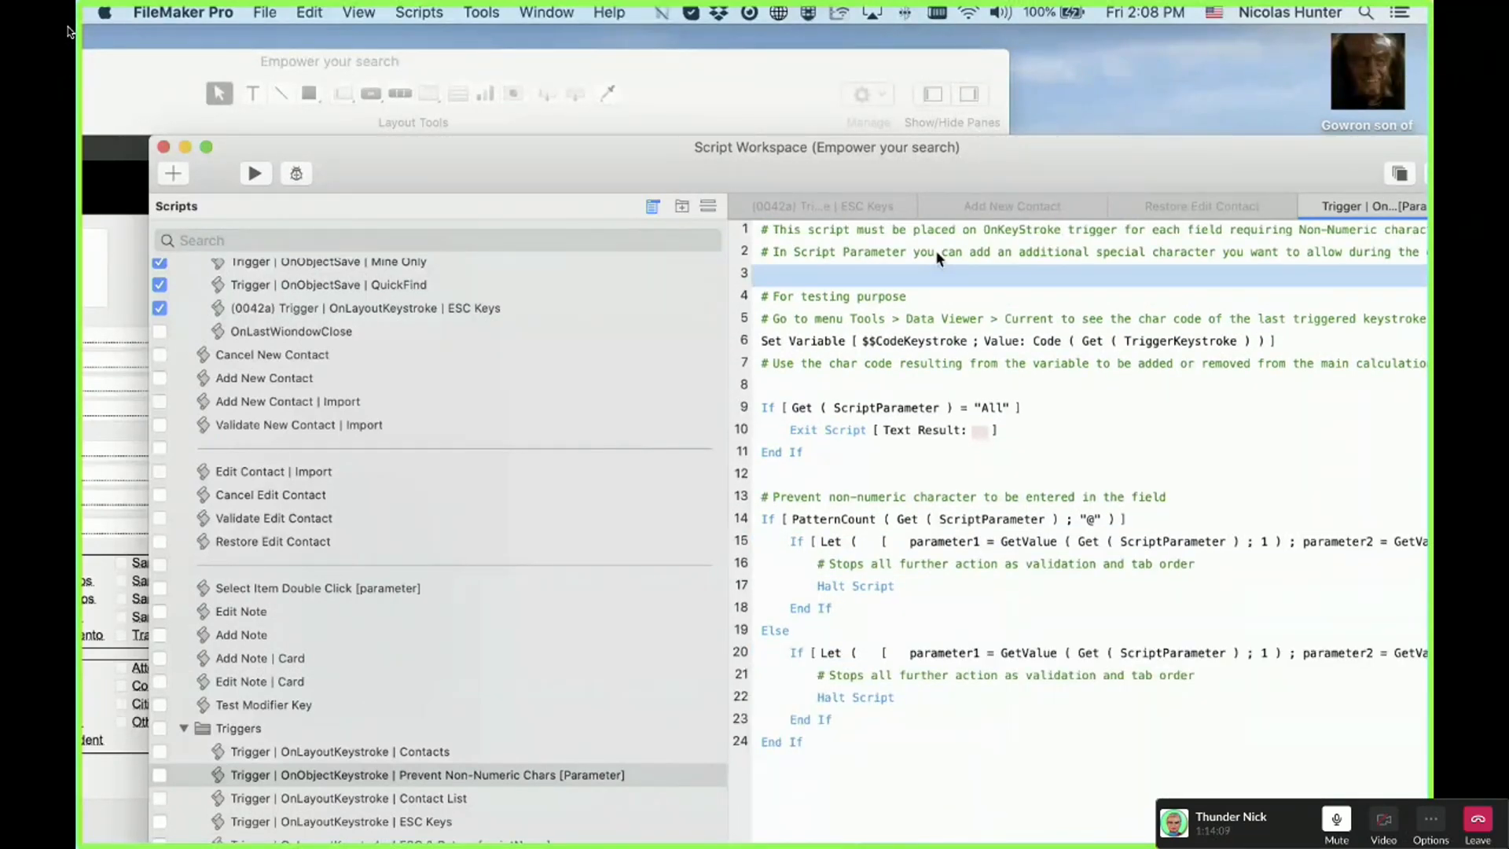
Step: Move the Script Workspace aside and bring the Contact Data Entry layout to the front
left_click_drag(770, 166, 1058, 181)
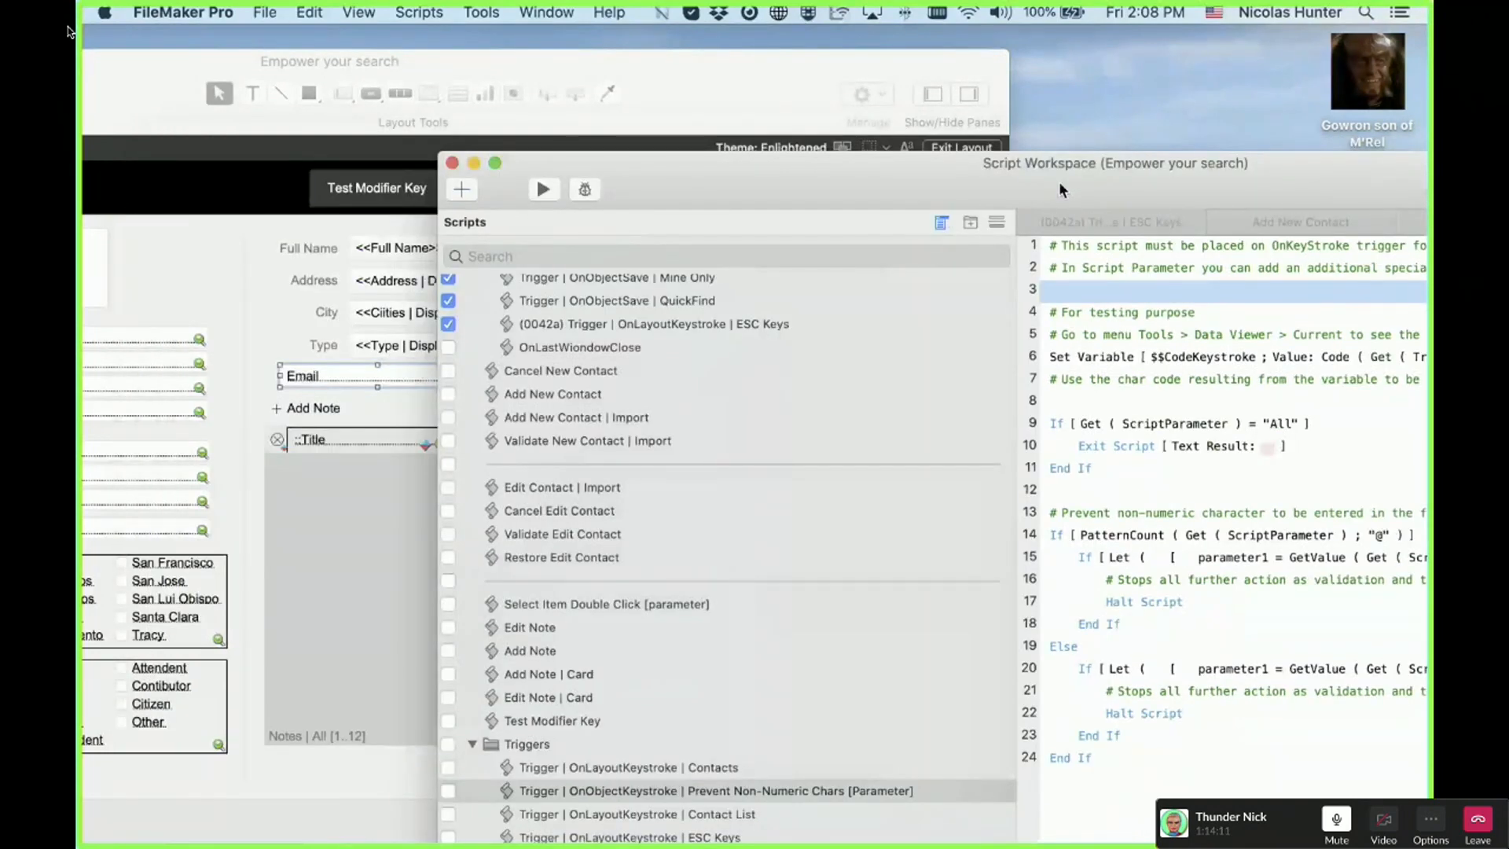
left_click_drag(1059, 184, 1102, 184)
left_click(707, 65)
left_click(264, 13)
mouse_move(293, 184)
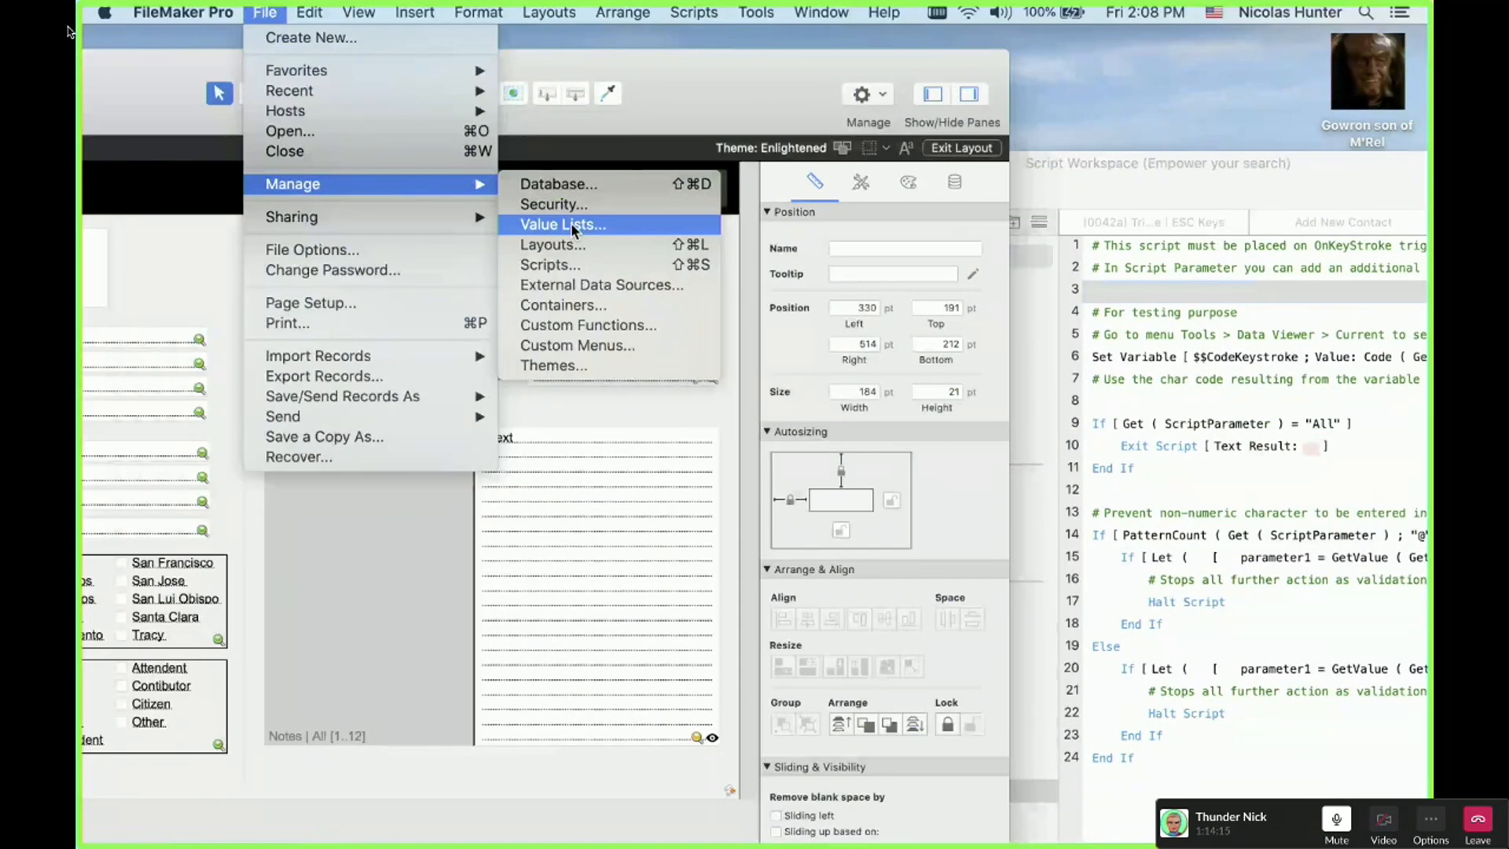
left_click(588, 324)
left_click(169, 363)
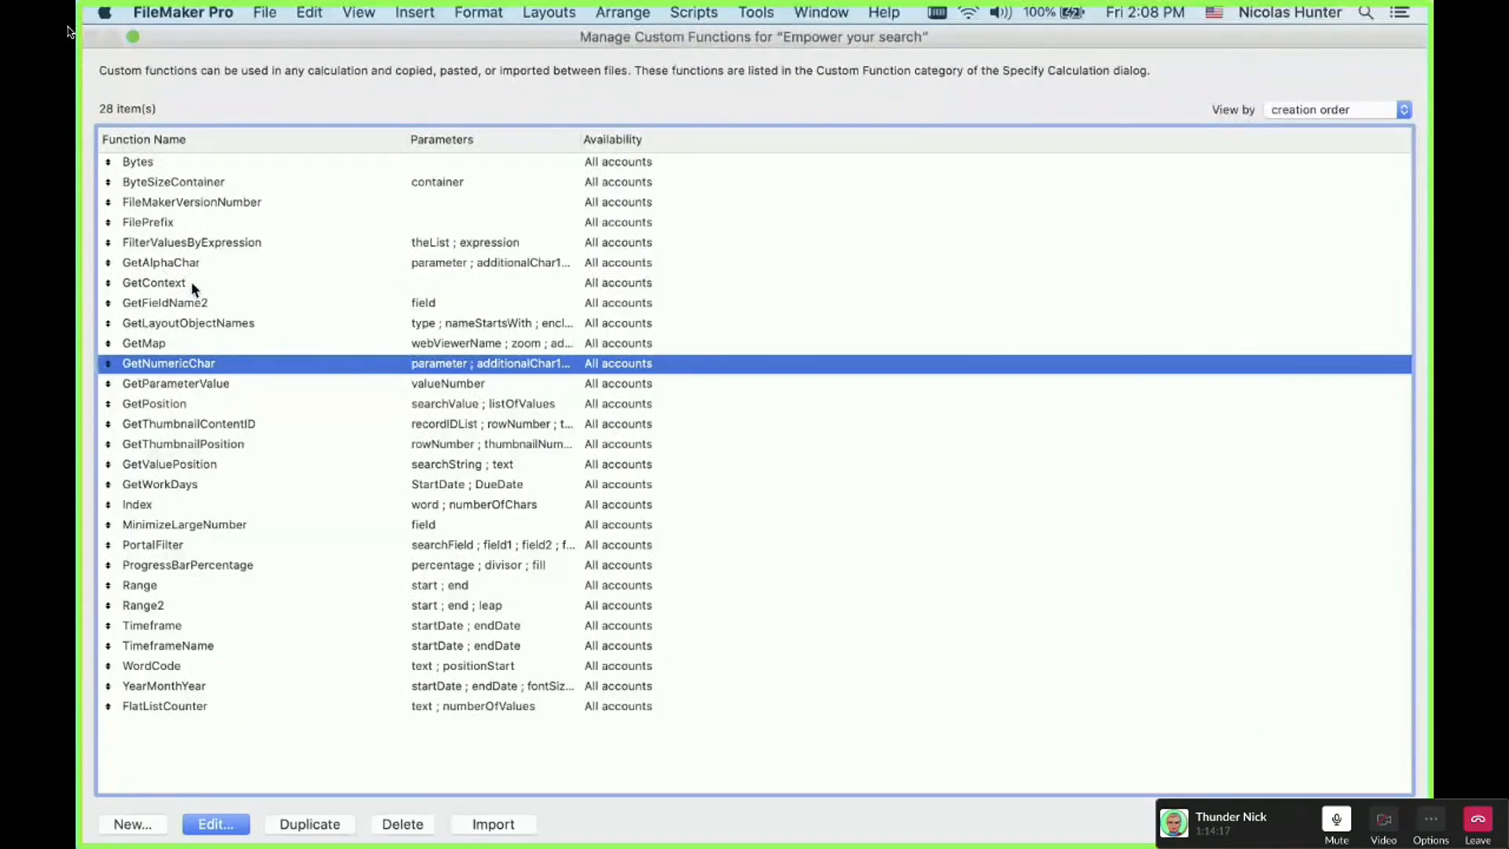
left_click(198, 266)
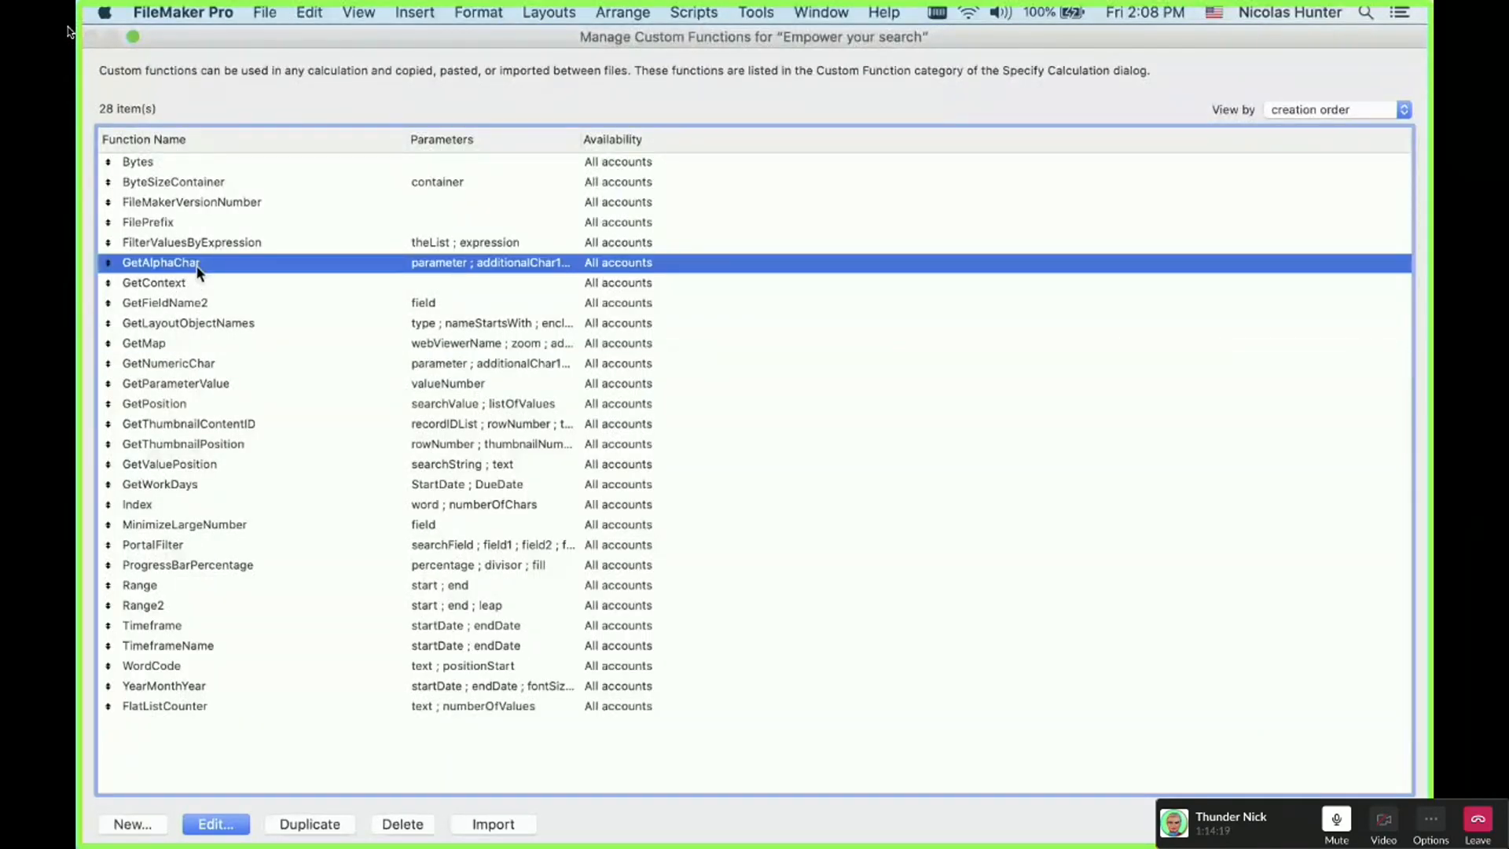
double_click(196, 266)
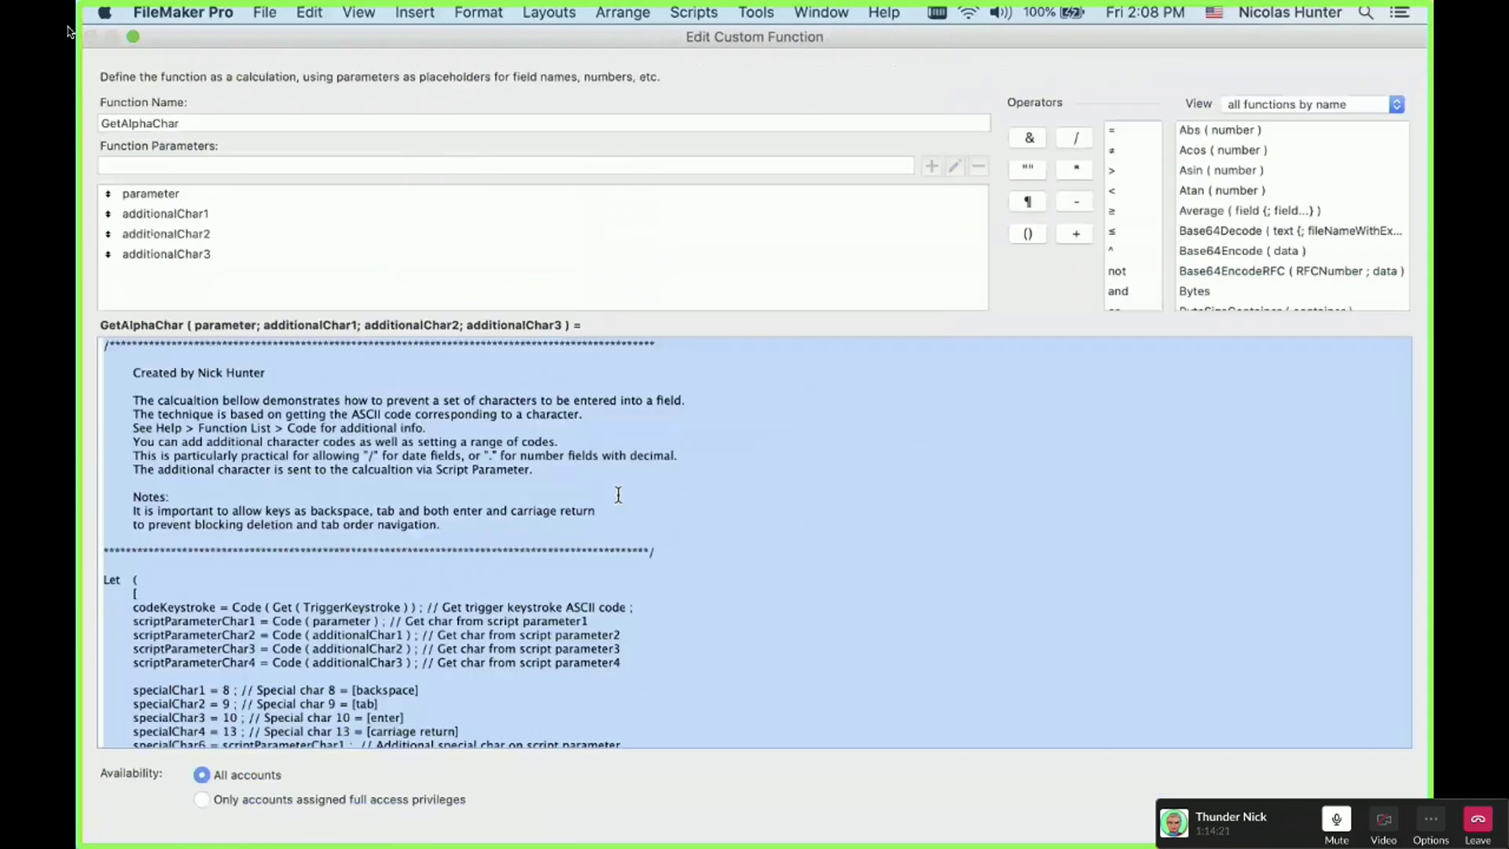
left_click(618, 495)
scroll(618, 495, "down", 10)
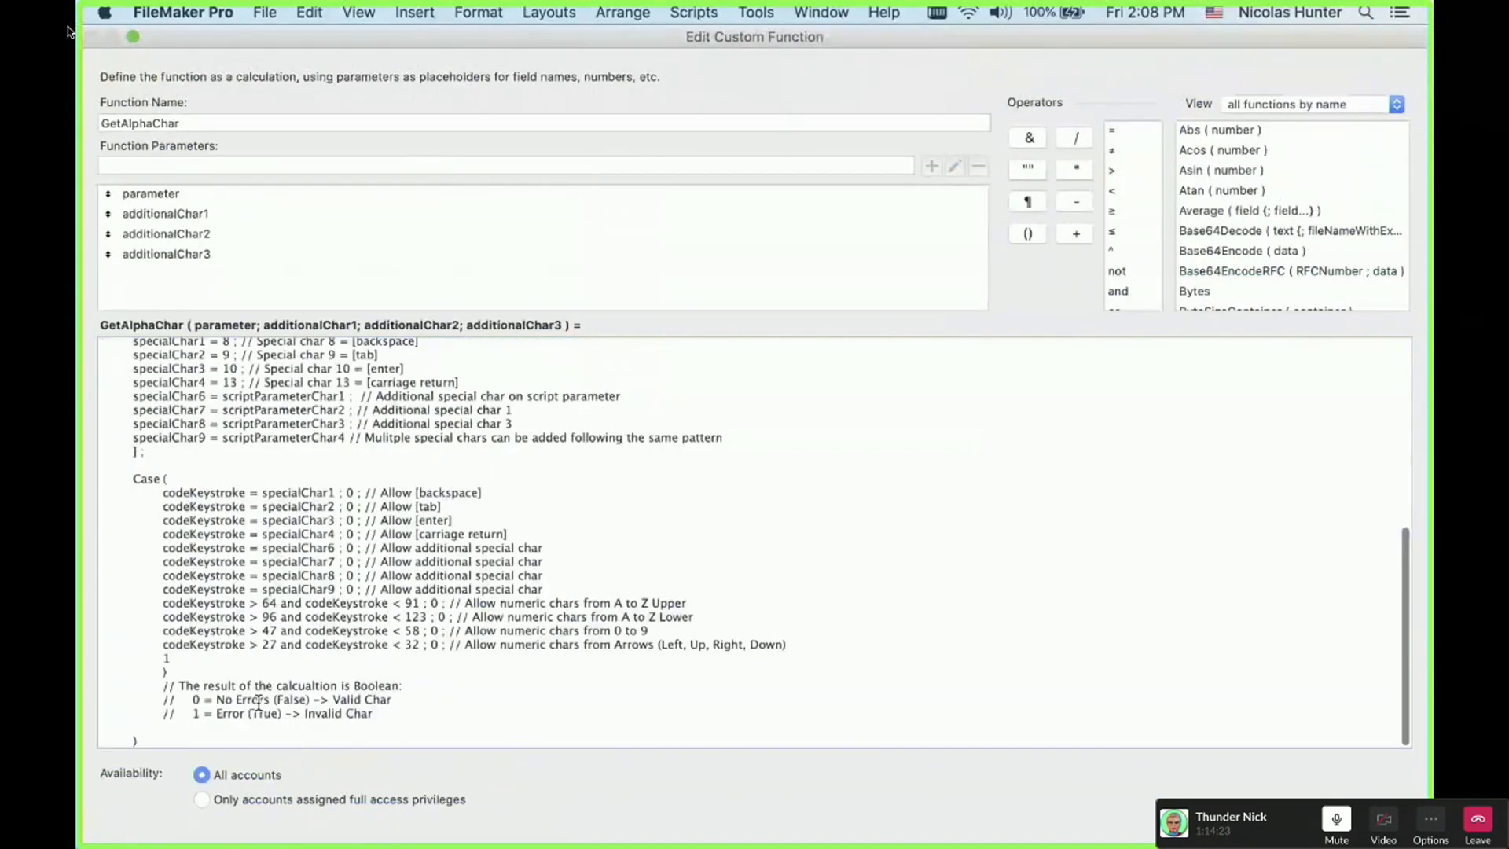
double_click(664, 604)
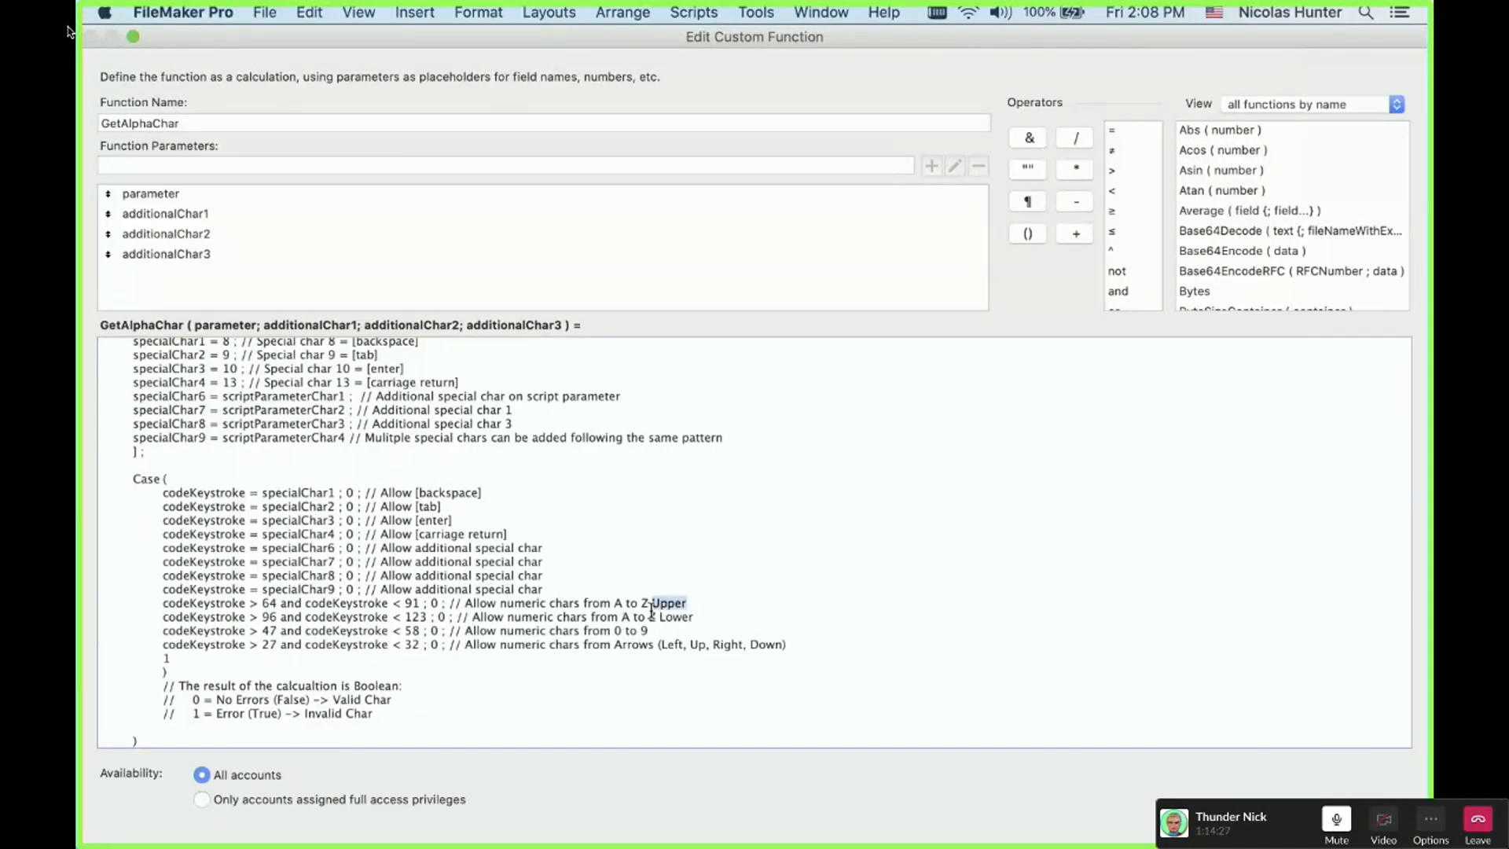
double_click(683, 617)
left_click(614, 631)
left_click_drag(319, 478, 555, 643)
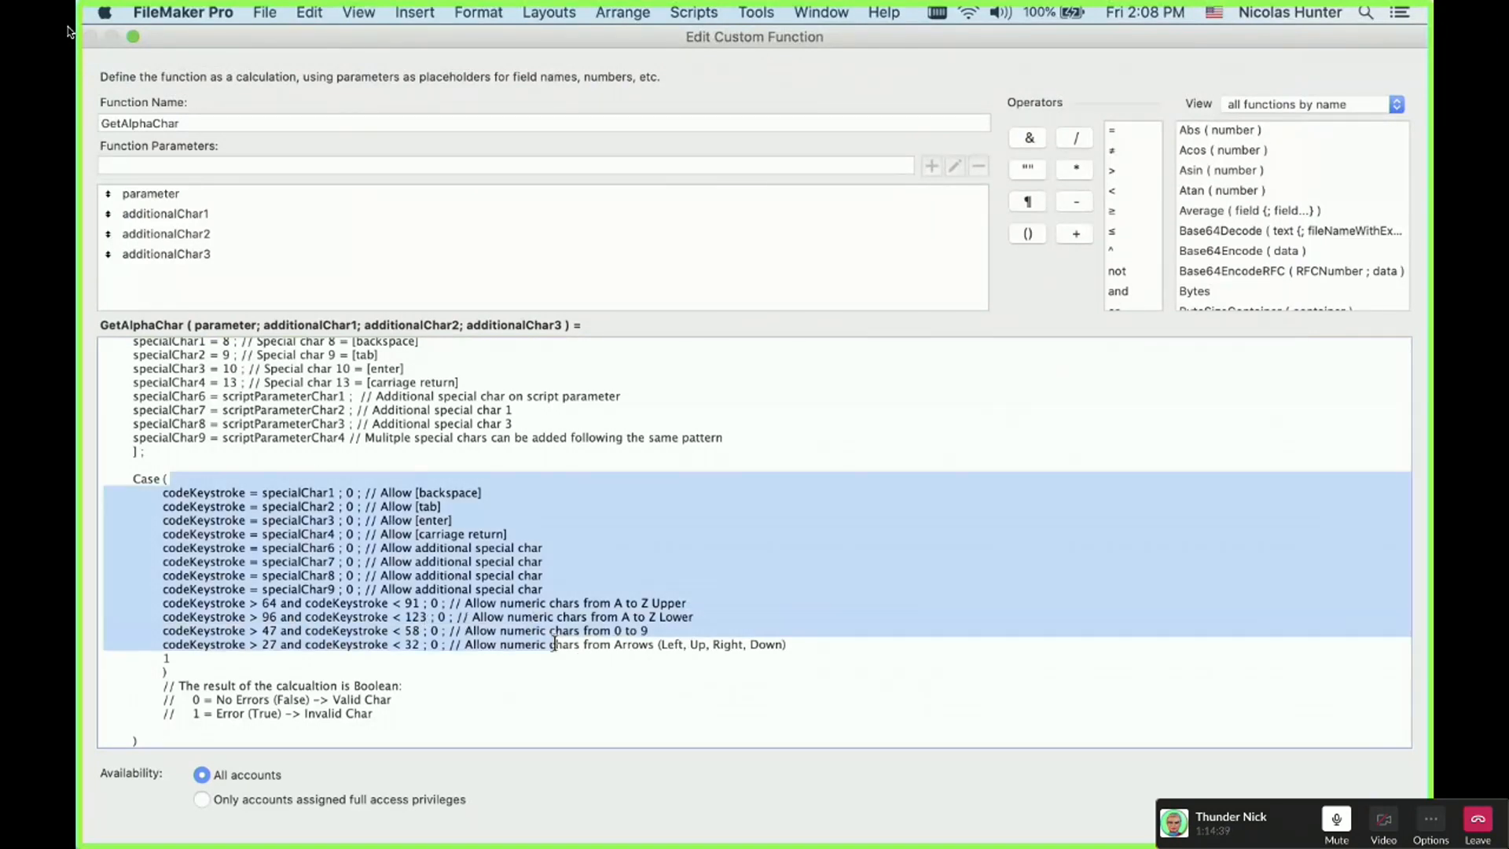
left_click(597, 692)
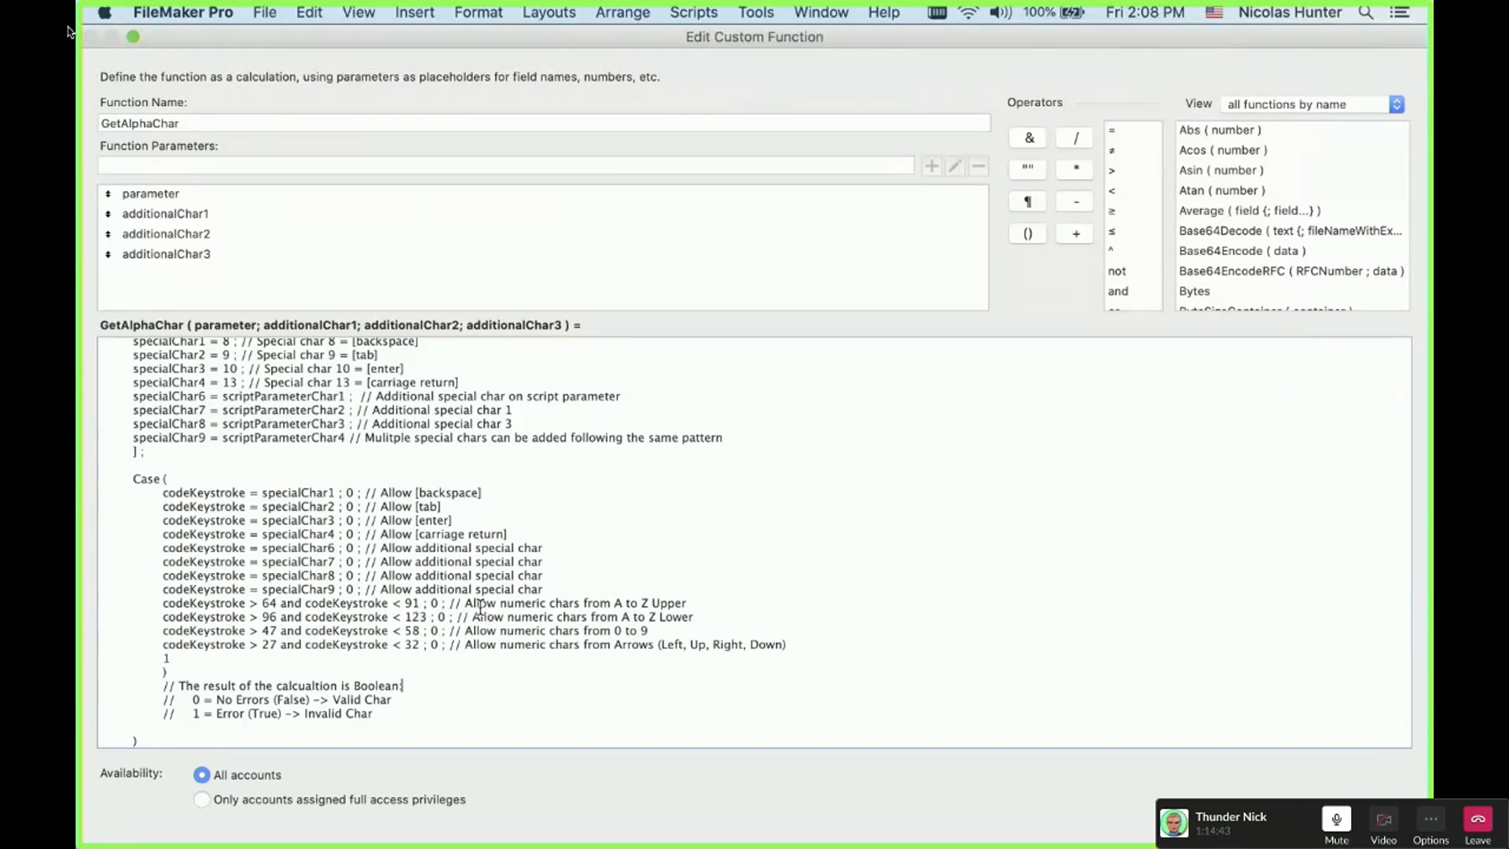
left_click_drag(464, 602, 677, 614)
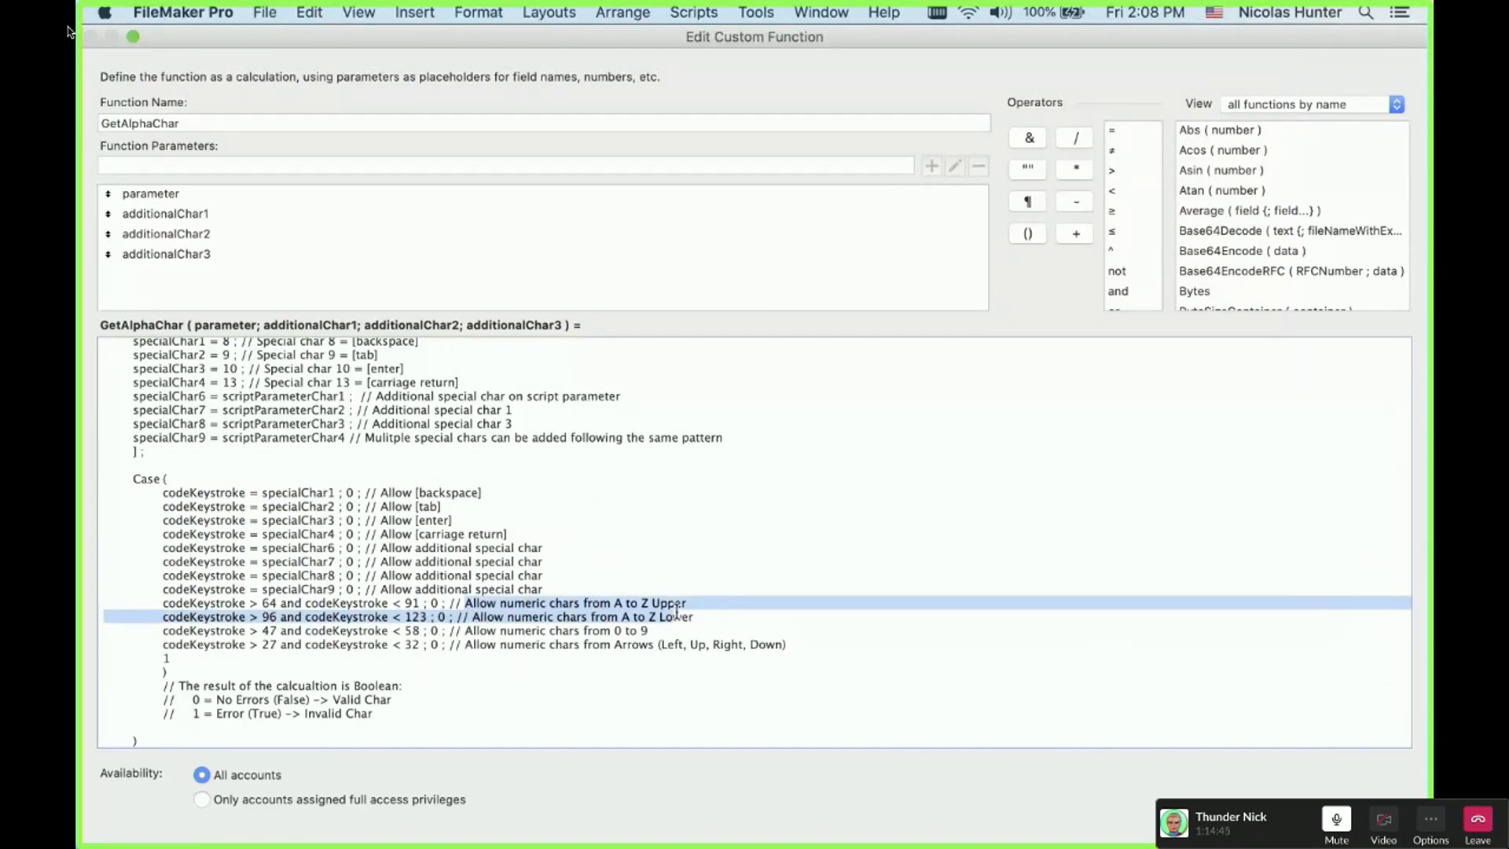
key("Escape")
key("Escape")
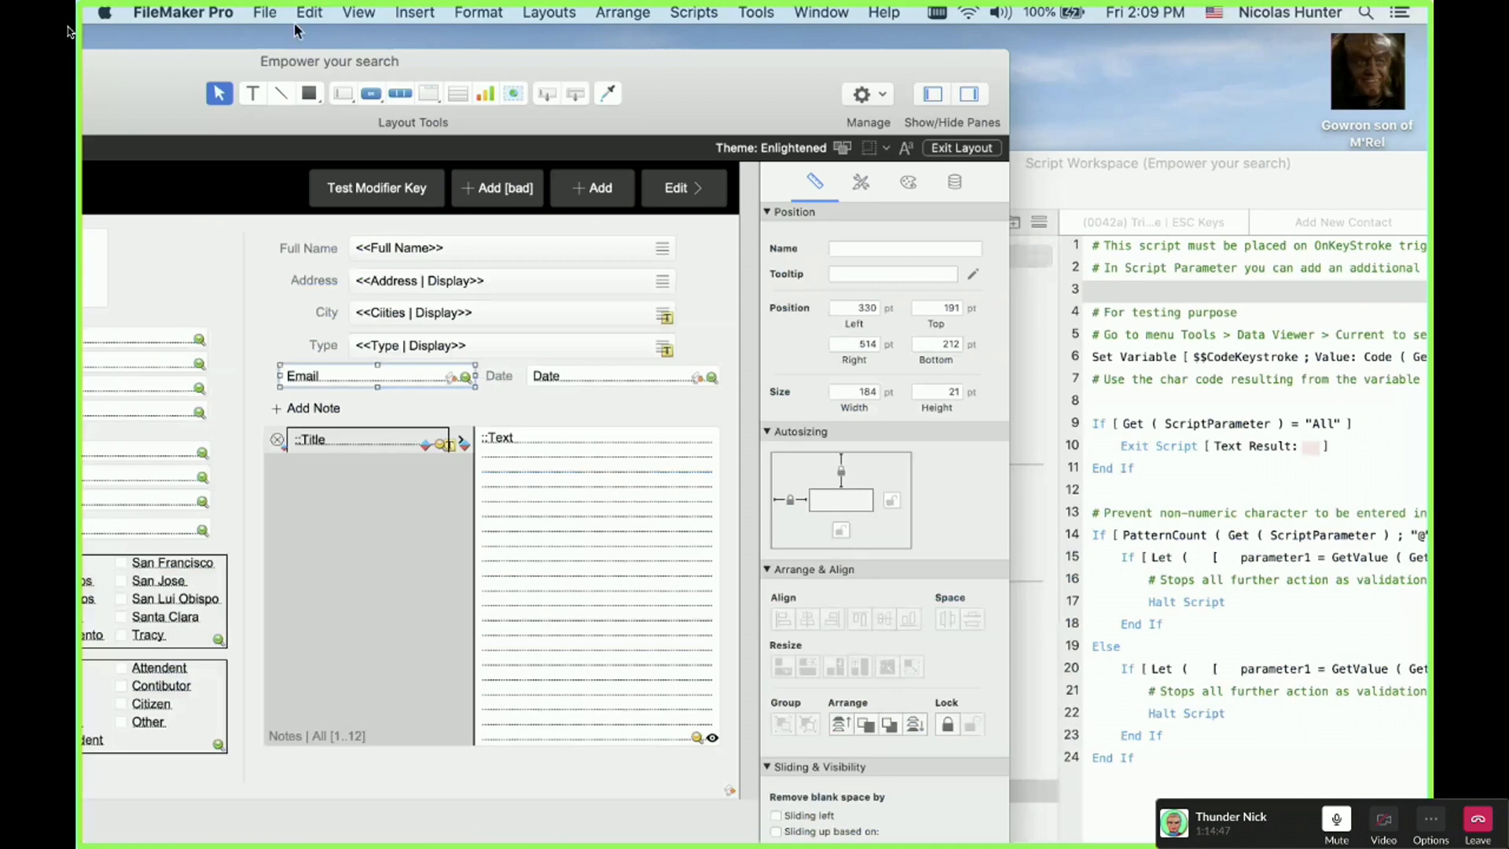
Step: Open GetNumericChar from Manage Custom Functions and inspect its 58 and 32 upper bounds
left_click(265, 12)
mouse_move(284, 181)
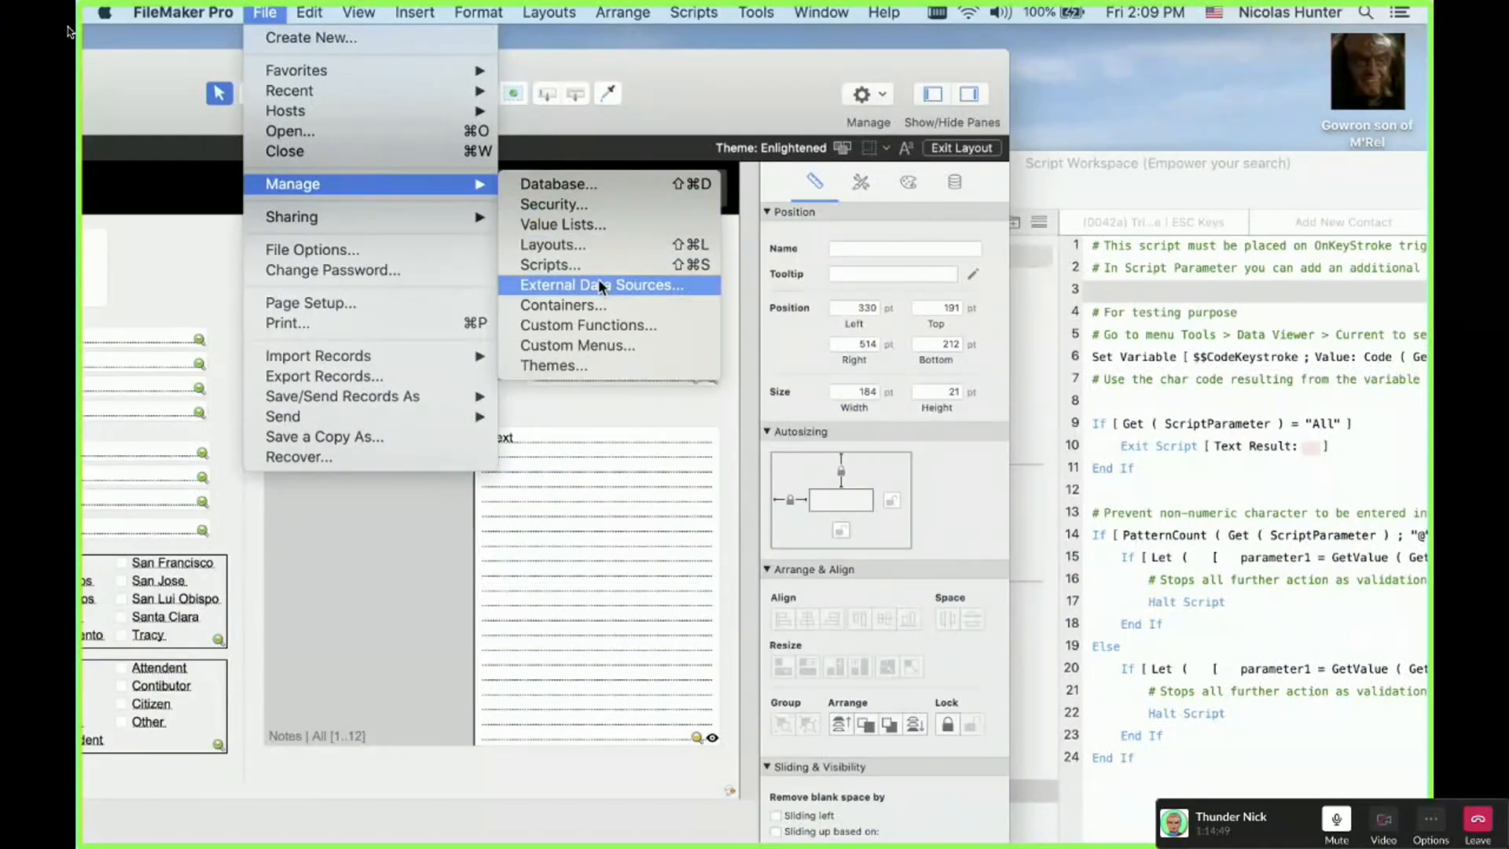
left_click(602, 325)
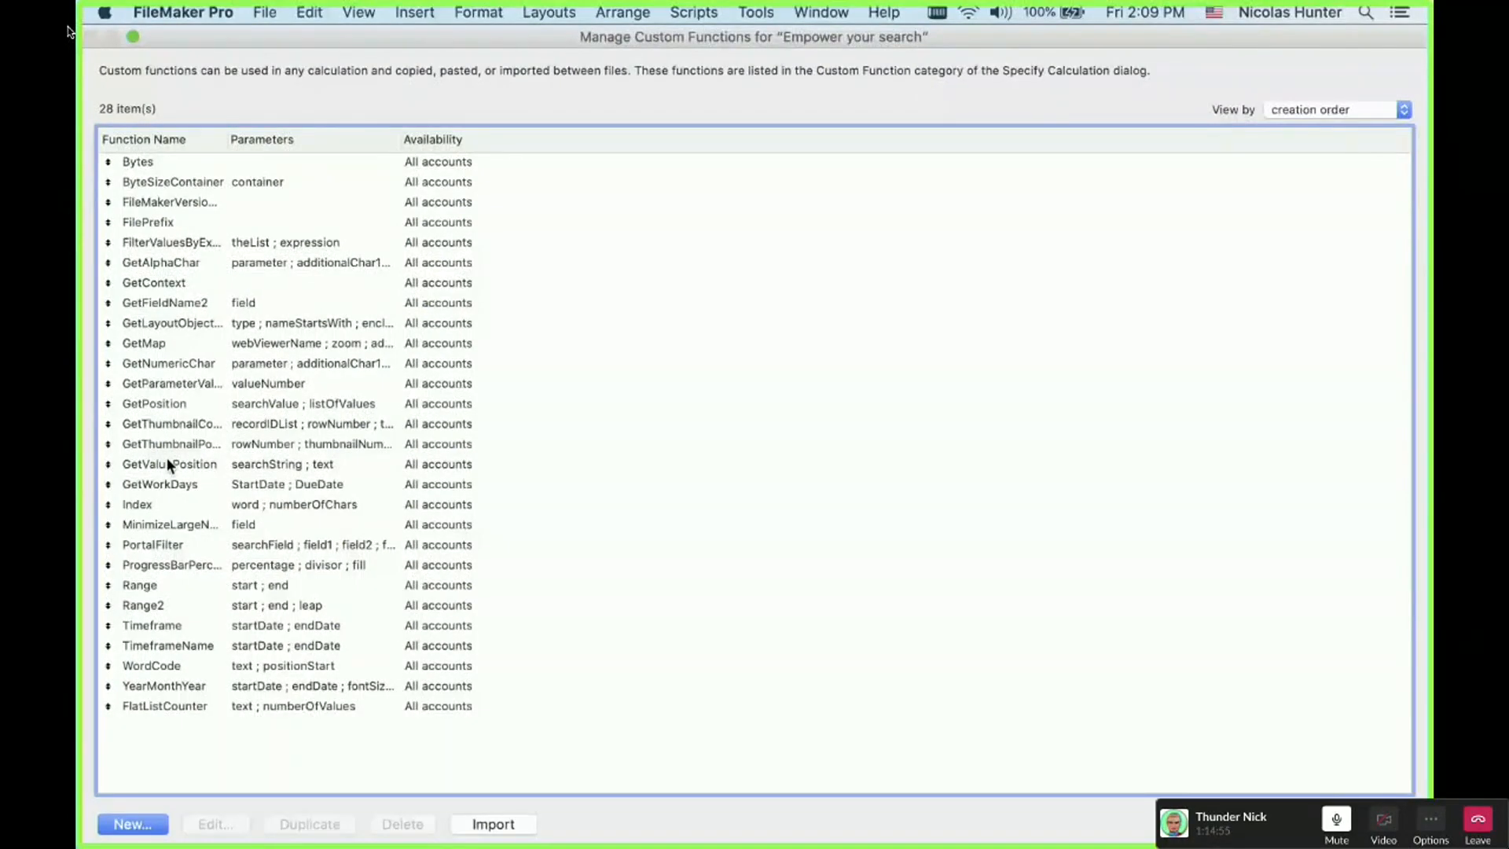
double_click(168, 364)
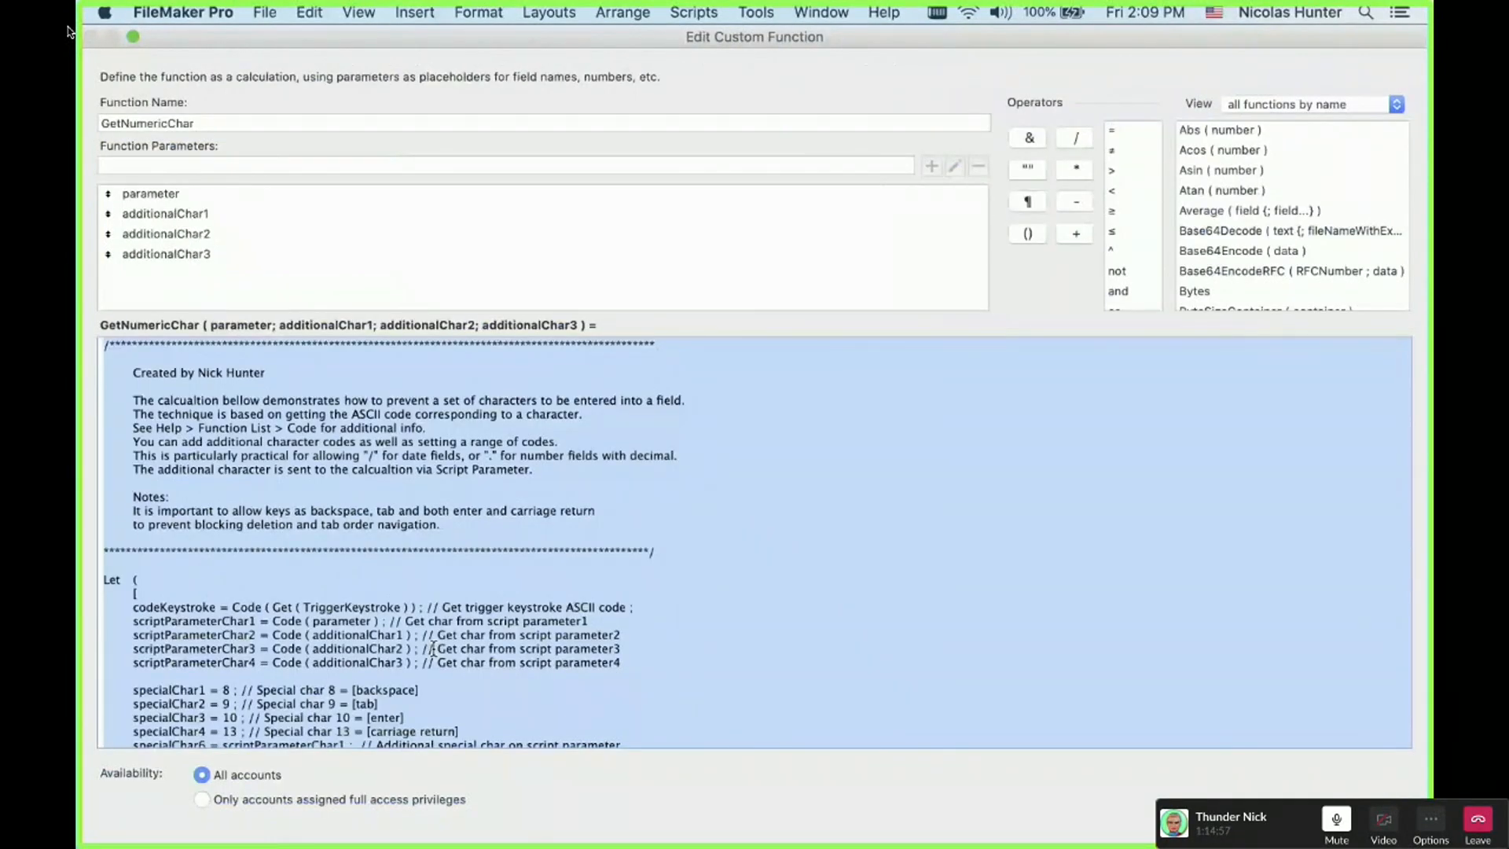
left_click(432, 649)
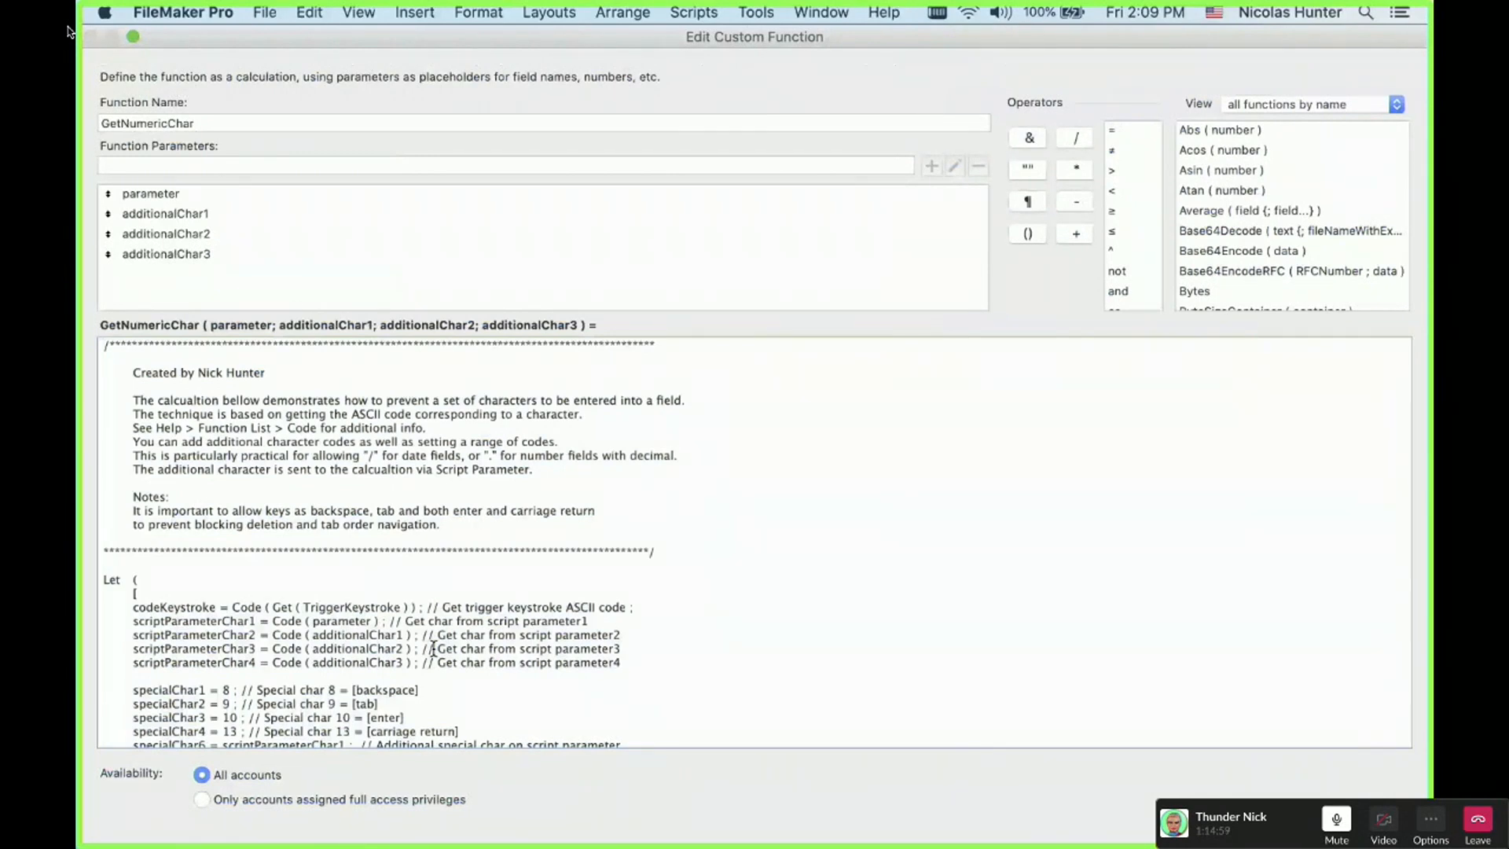
scroll(433, 649, "down", 8)
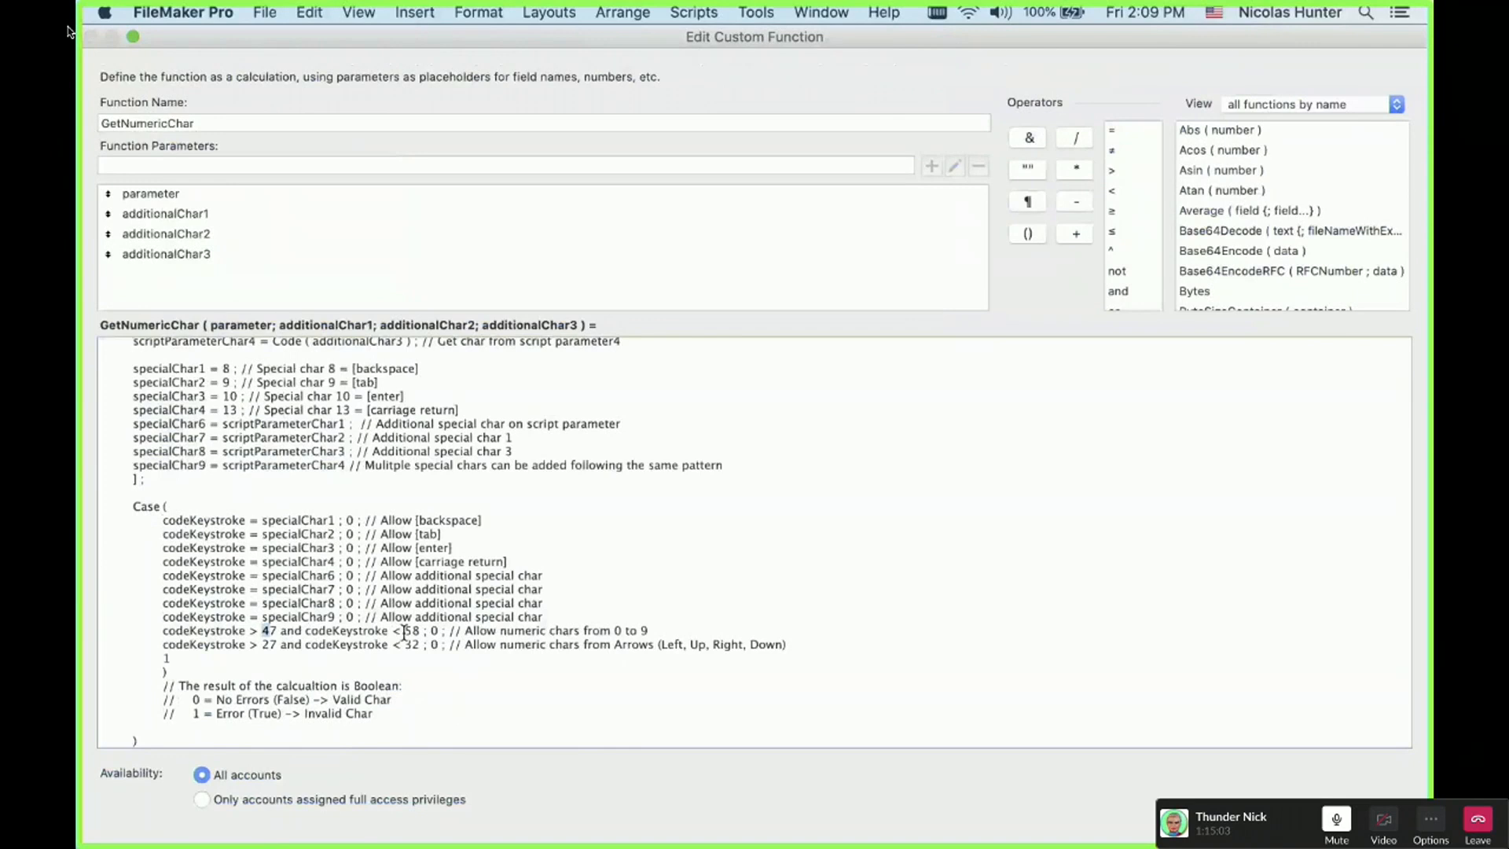
double_click(410, 631)
double_click(412, 644)
Step: Close both custom function dialogs and return to Browse mode
key("Escape")
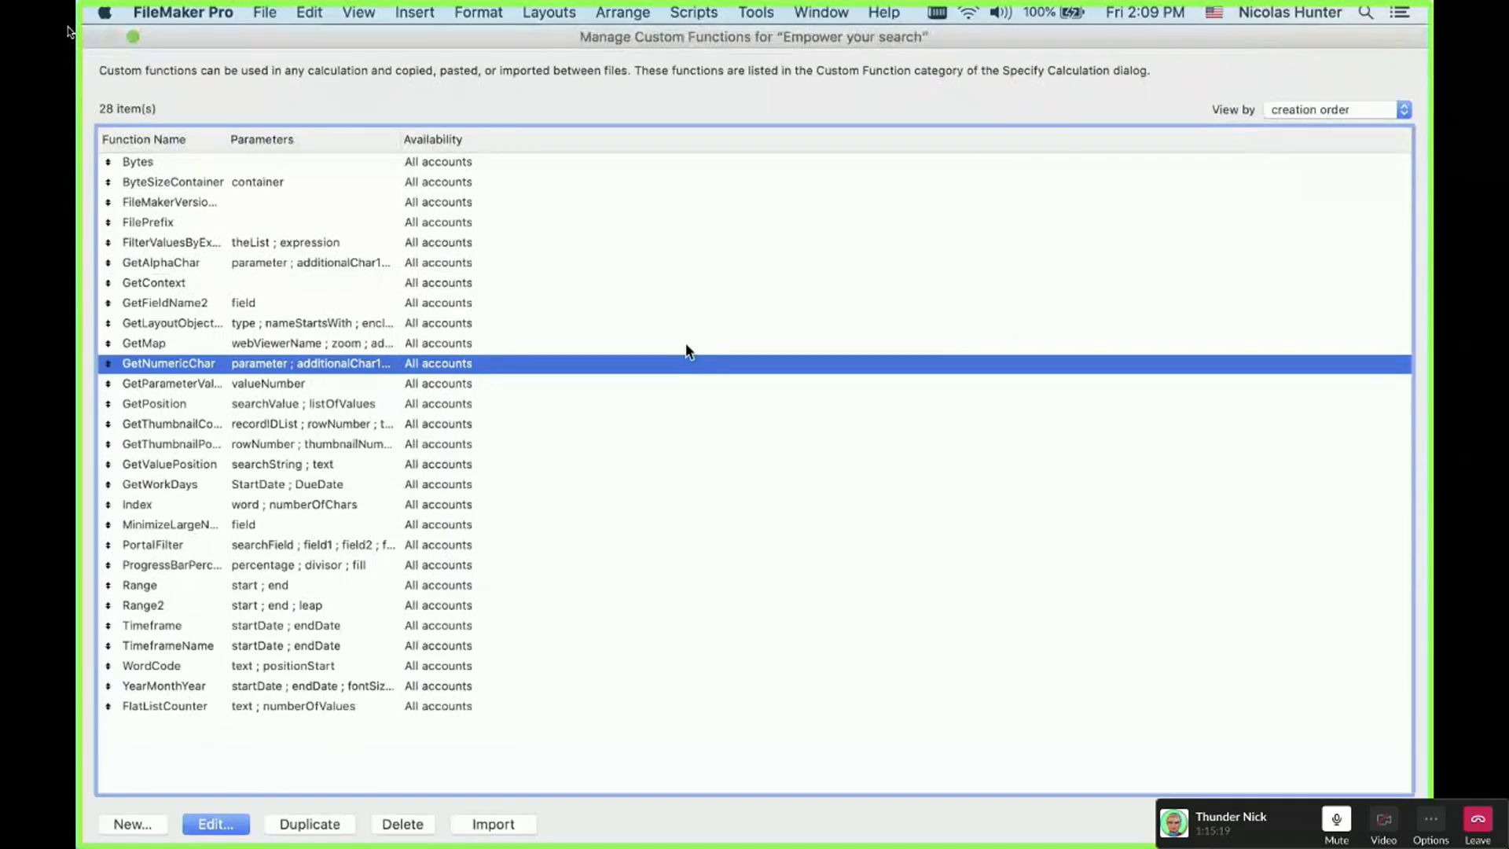
key("Escape")
key("super+b")
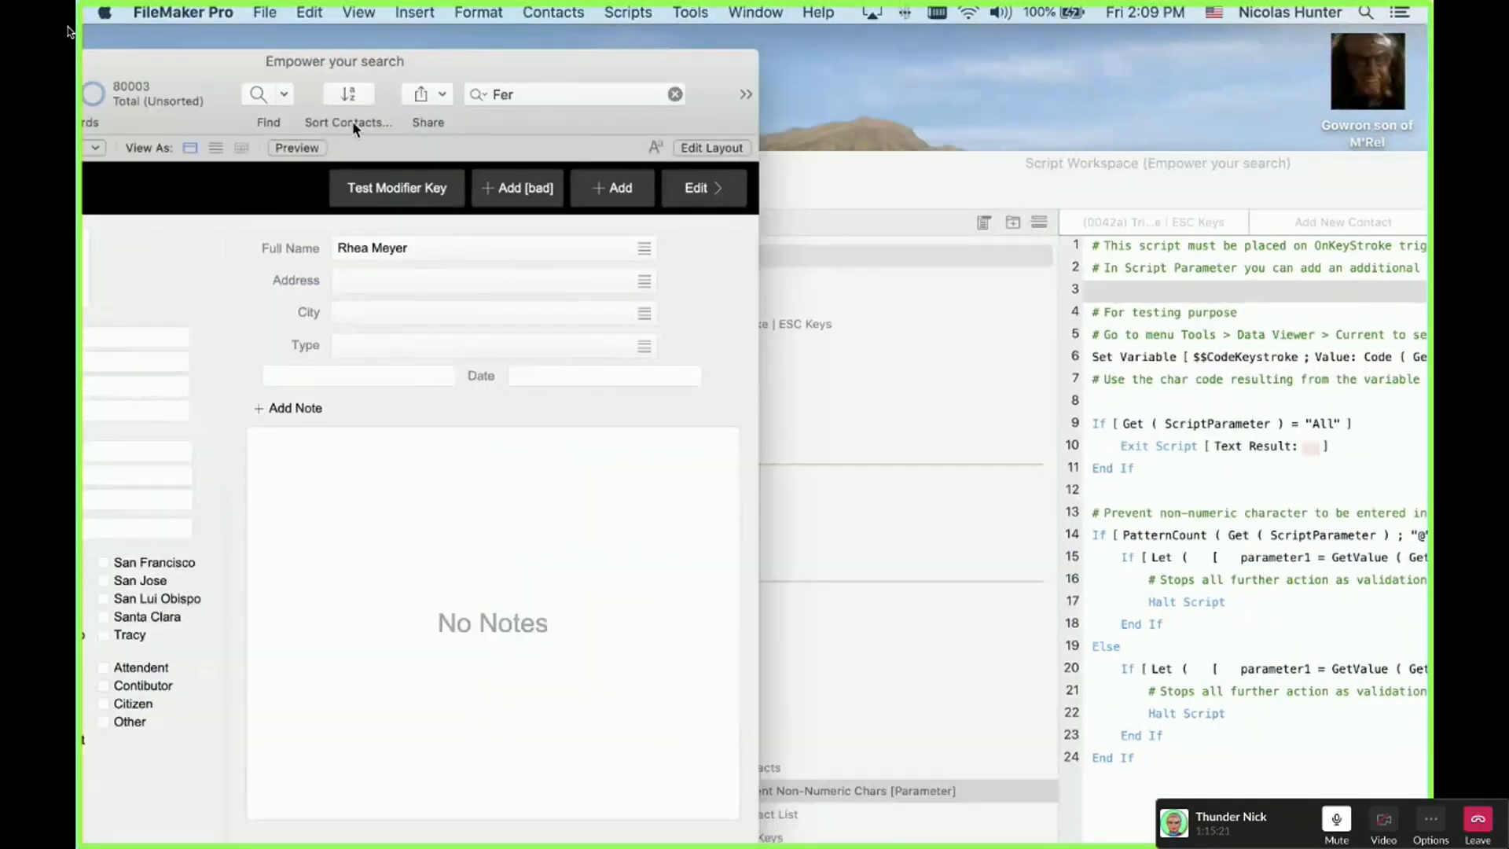
Step: Turn off the layout's OnLayoutKeystroke trigger in Layout Setup
left_click_drag(366, 59, 836, 31)
left_click(582, 389)
scroll(582, 389, "up", 1)
scroll(582, 389, "down", 2)
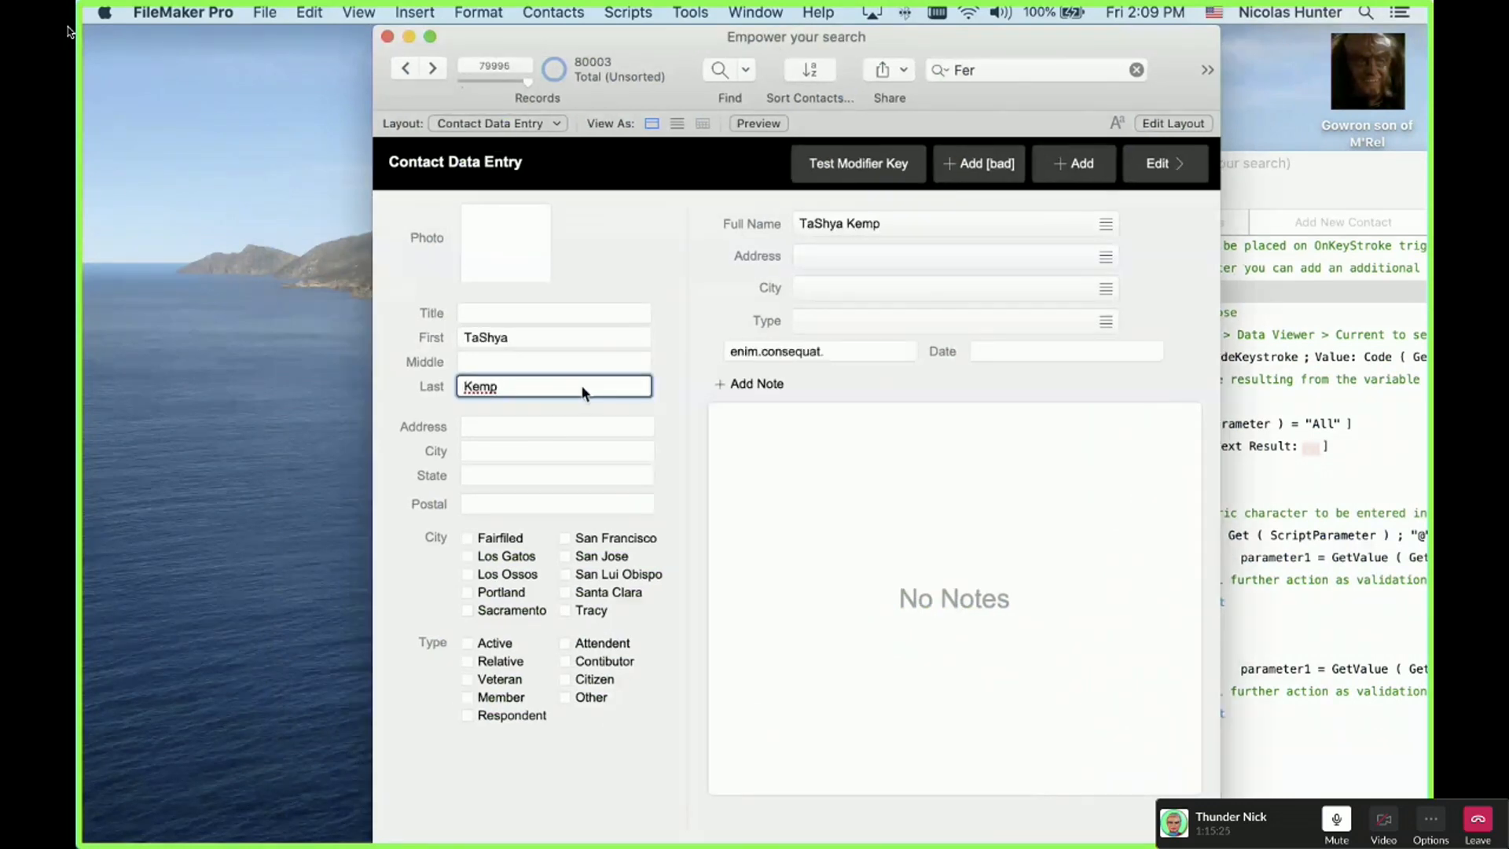
key("super+l")
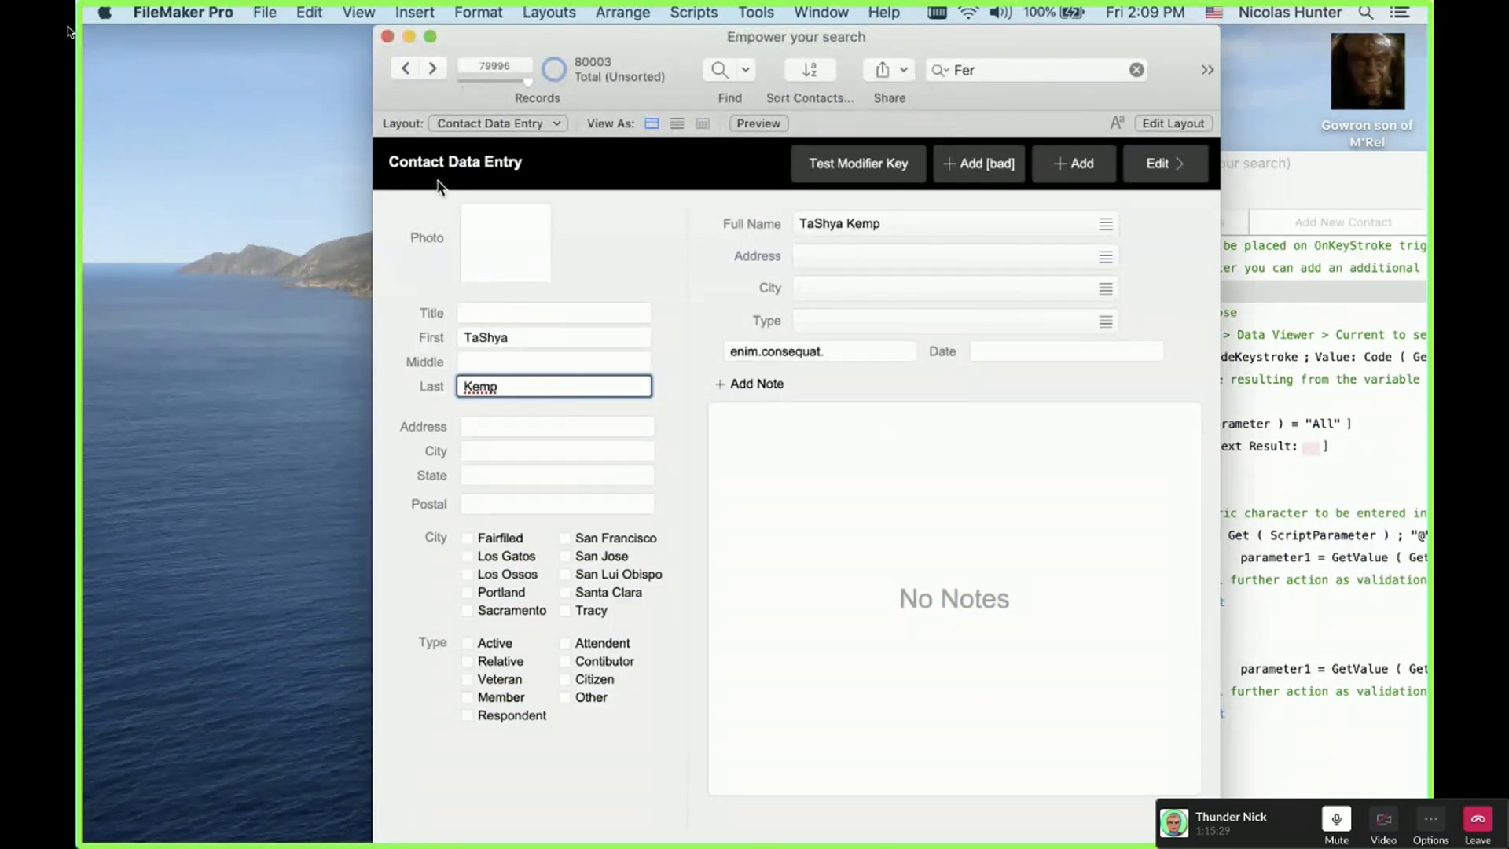
left_click(283, 124)
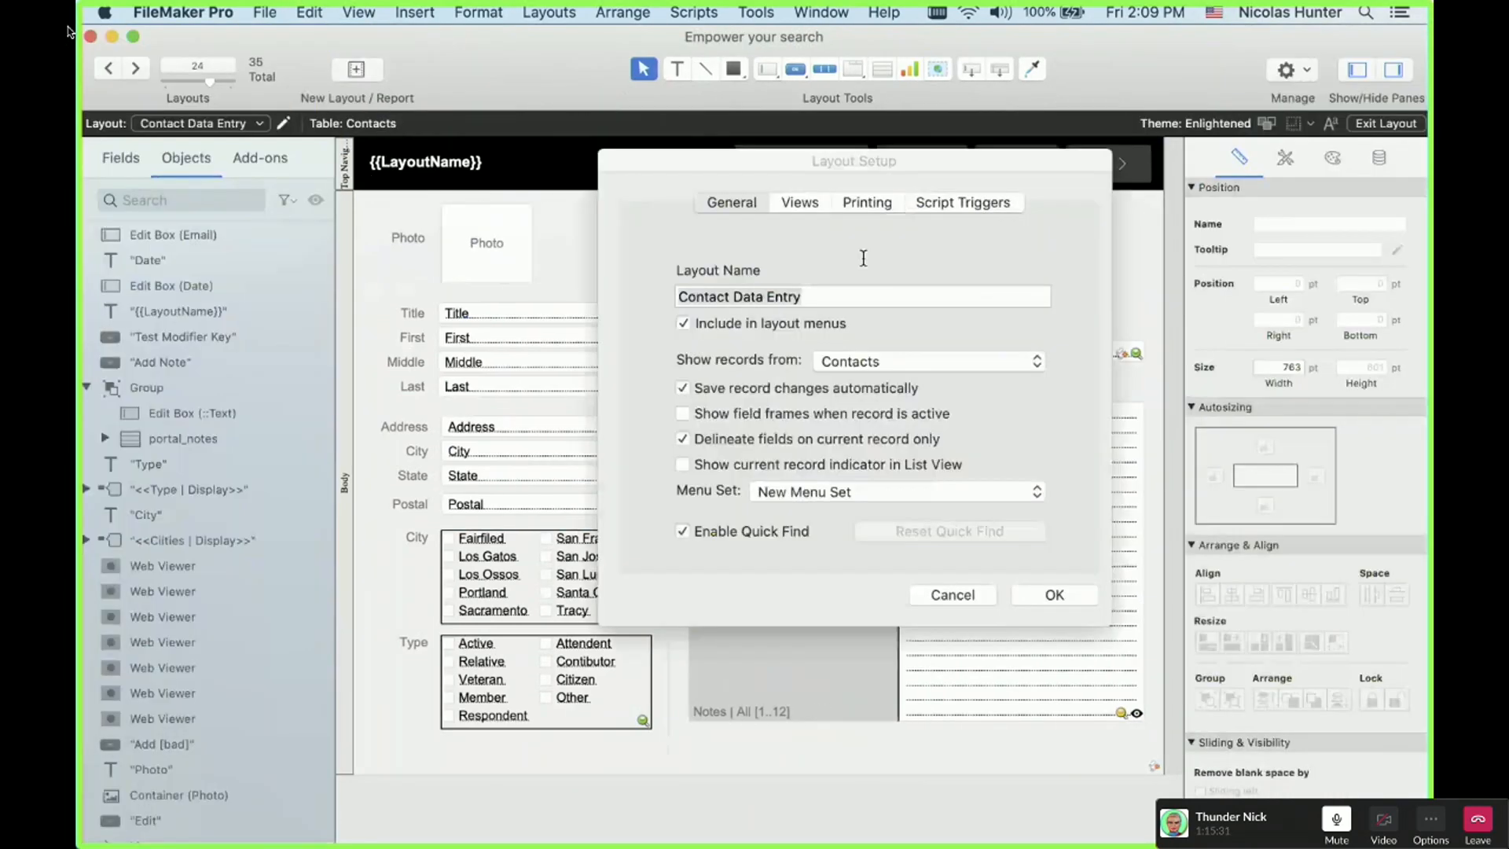
left_click(962, 203)
left_click(652, 343)
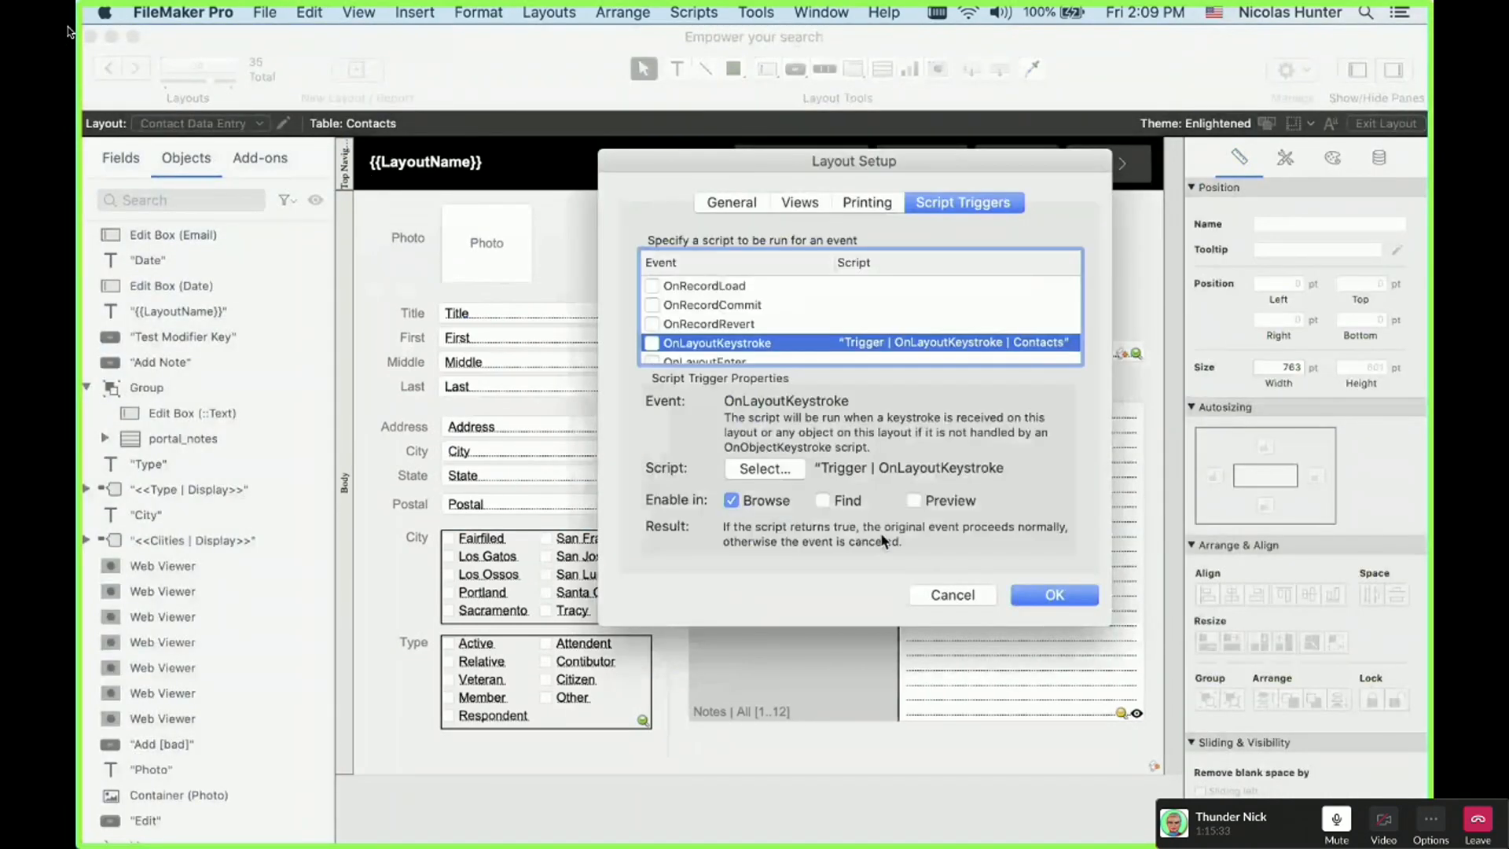
left_click(1053, 595)
Step: In Browse mode, move the cursor through the email address with the arrow keys to test navigation
key("super+b")
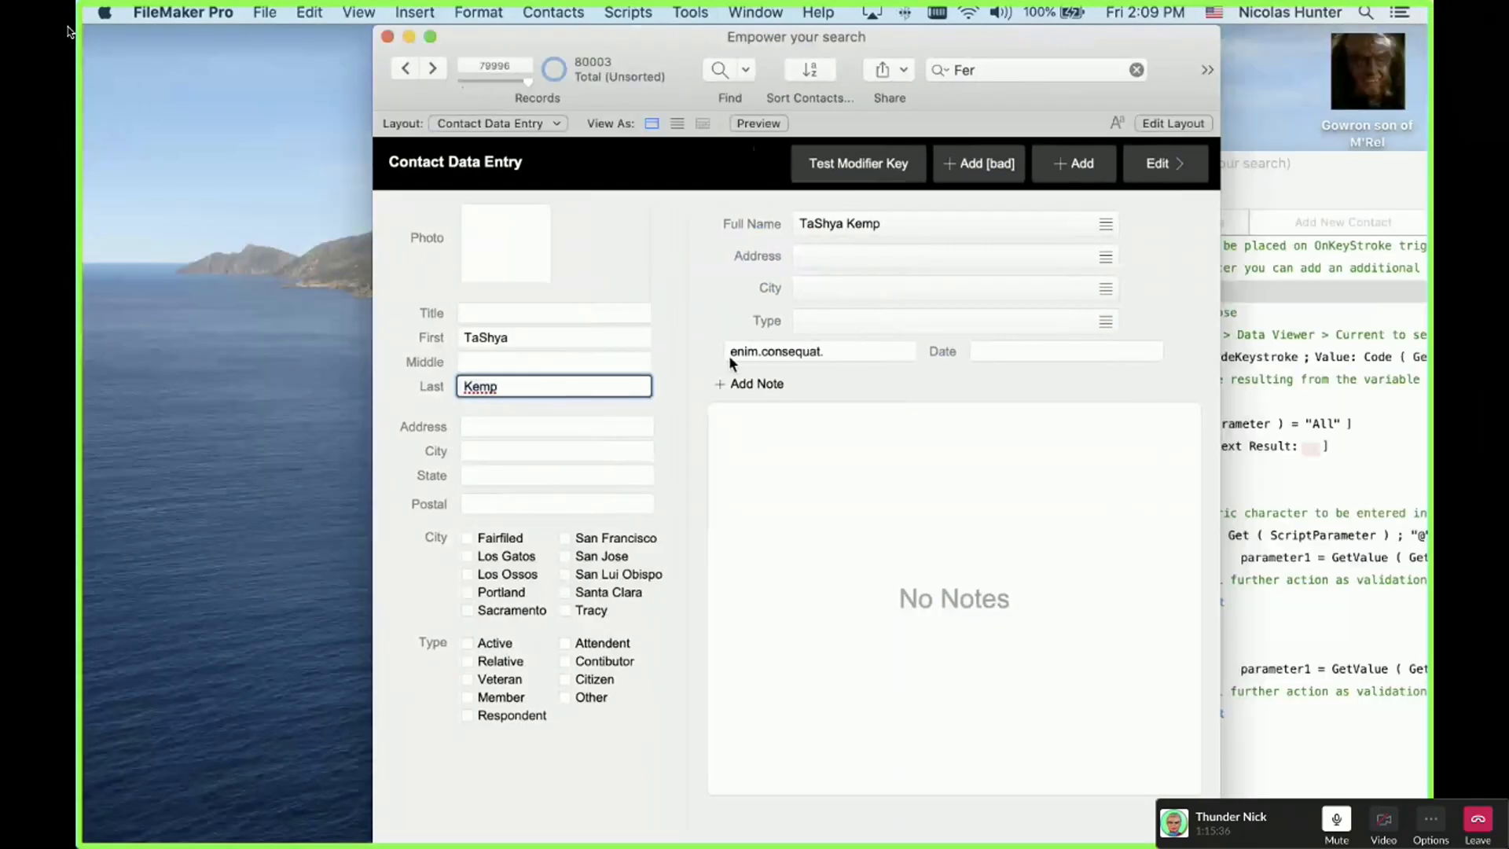
left_click(811, 356)
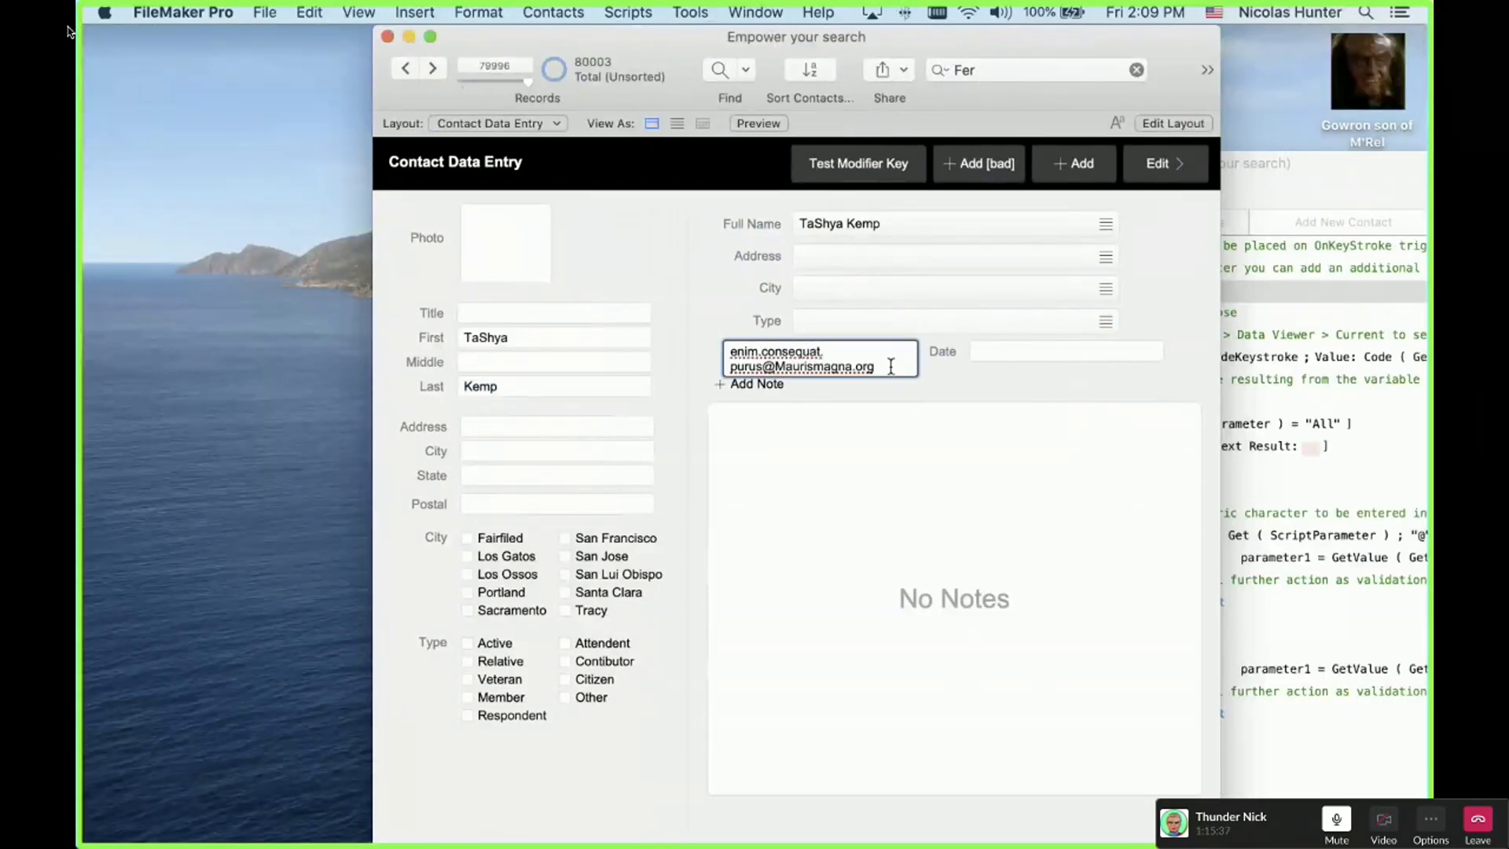
key("Left")
key("Left")
key("Left")
key("Left")
key("Left")
key("Left")
key("Left")
key("Left")
key("Left")
key("Right")
key("Up")
key("Down")
key("Left")
key("Right")
key("Right")
key("Right")
key("Right")
key("Right")
key("Right")
key("Right")
key("Left")
key("Left")
key("Left")
key("Left")
key("Left")
key("Left")
key("Left")
key("Left")
key("Left")
key("Left")
key("Left")
key("Left")
key("Left")
key("Left")
key("Left")
key("Left")
key("Left")
key("Left")
key("Right")
key("Right")
key("Right")
key("Right")
key("Right")
key("Right")
key("Right")
key("Right")
key("Right")
left_click(732, 291)
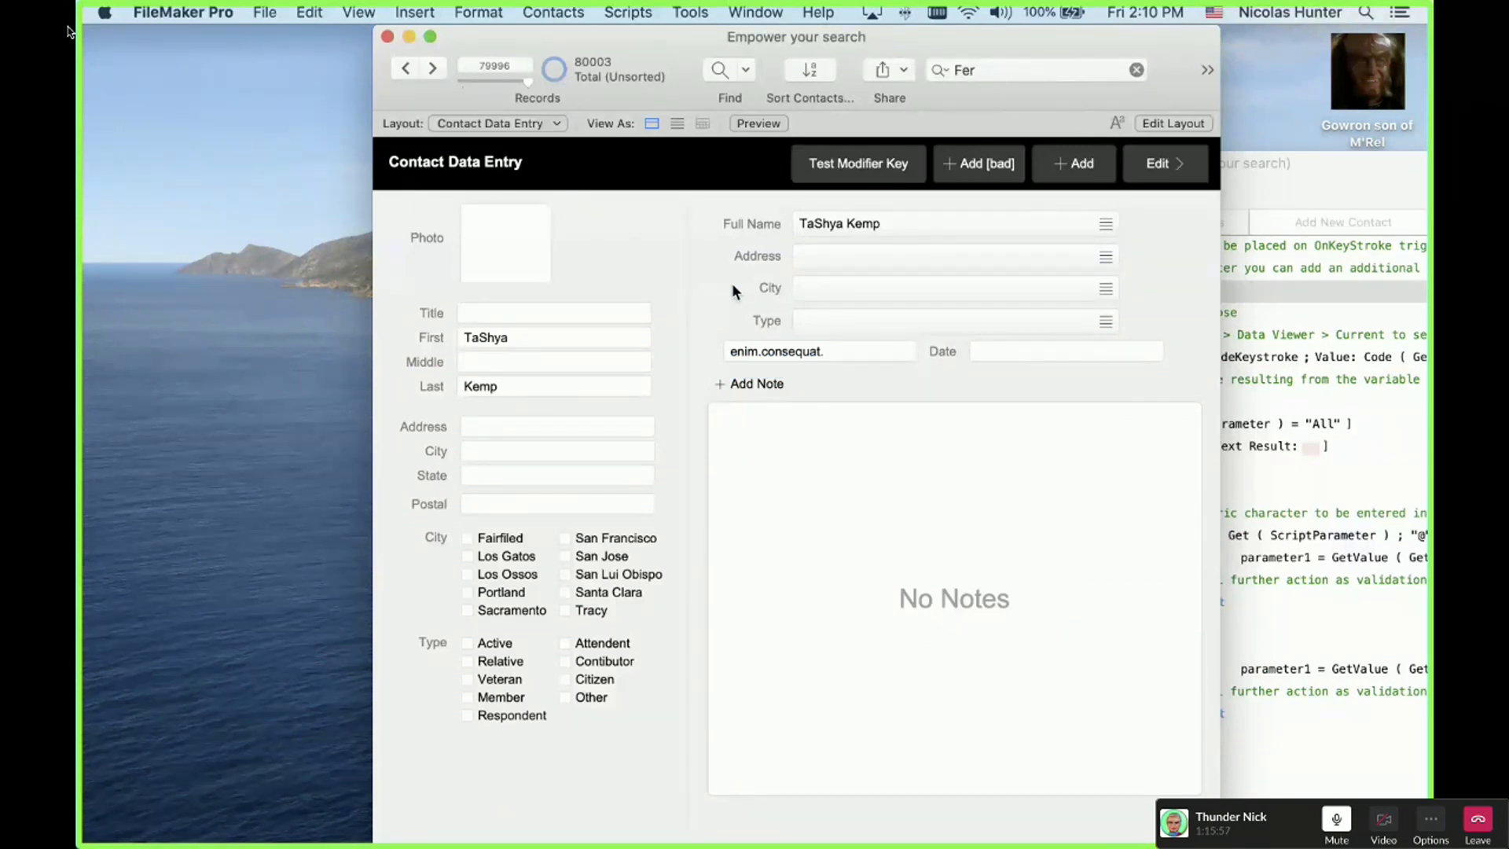
Step: Re-enable OnLayoutKeystroke with the Trigger | OnLayoutKeystroke | Contacts script and return to Browse mode
left_click_drag(806, 39, 522, 40)
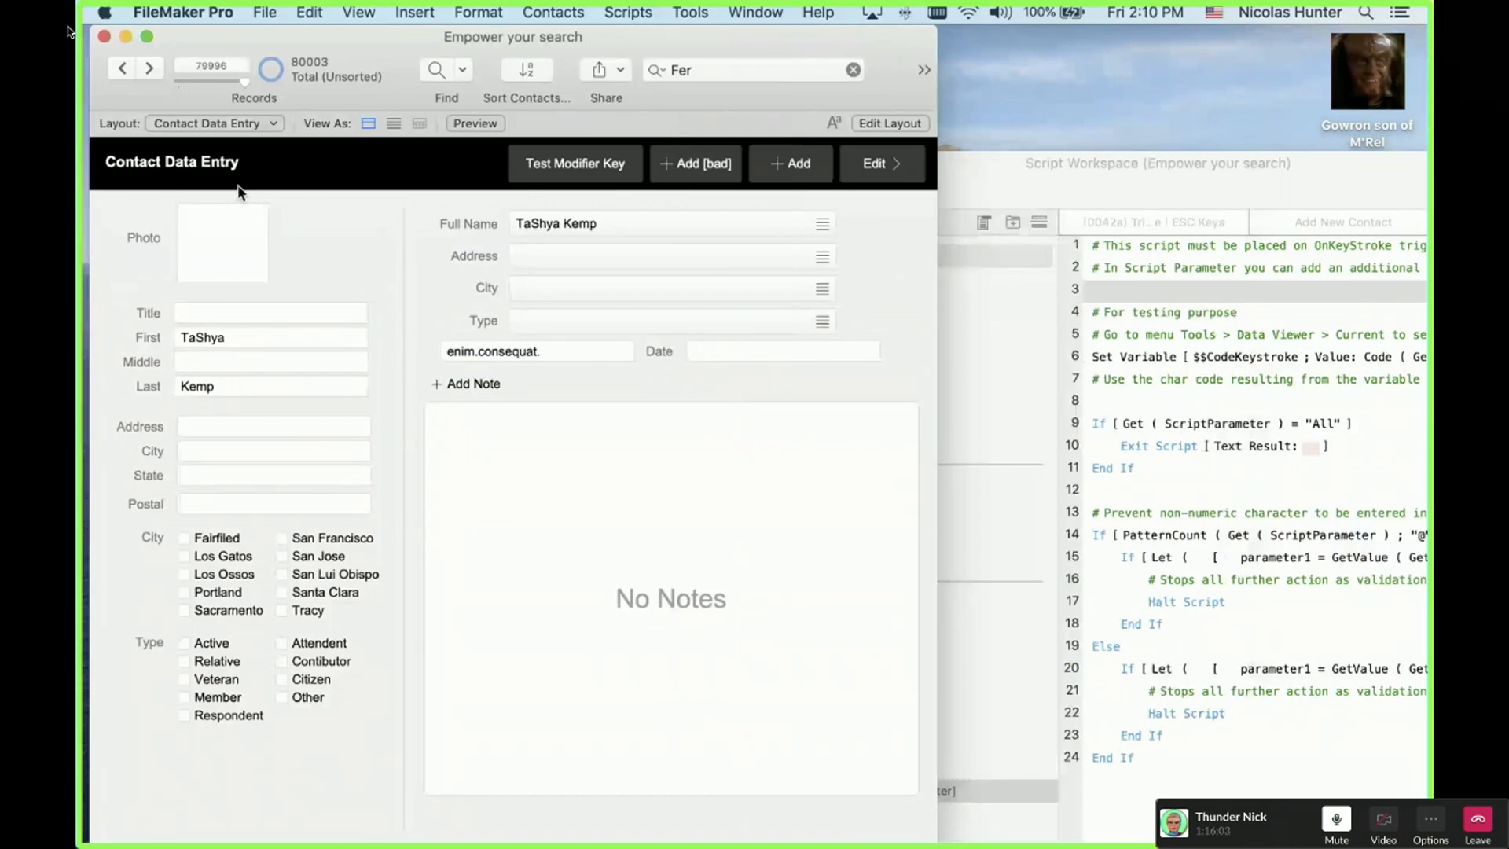
key("super+l")
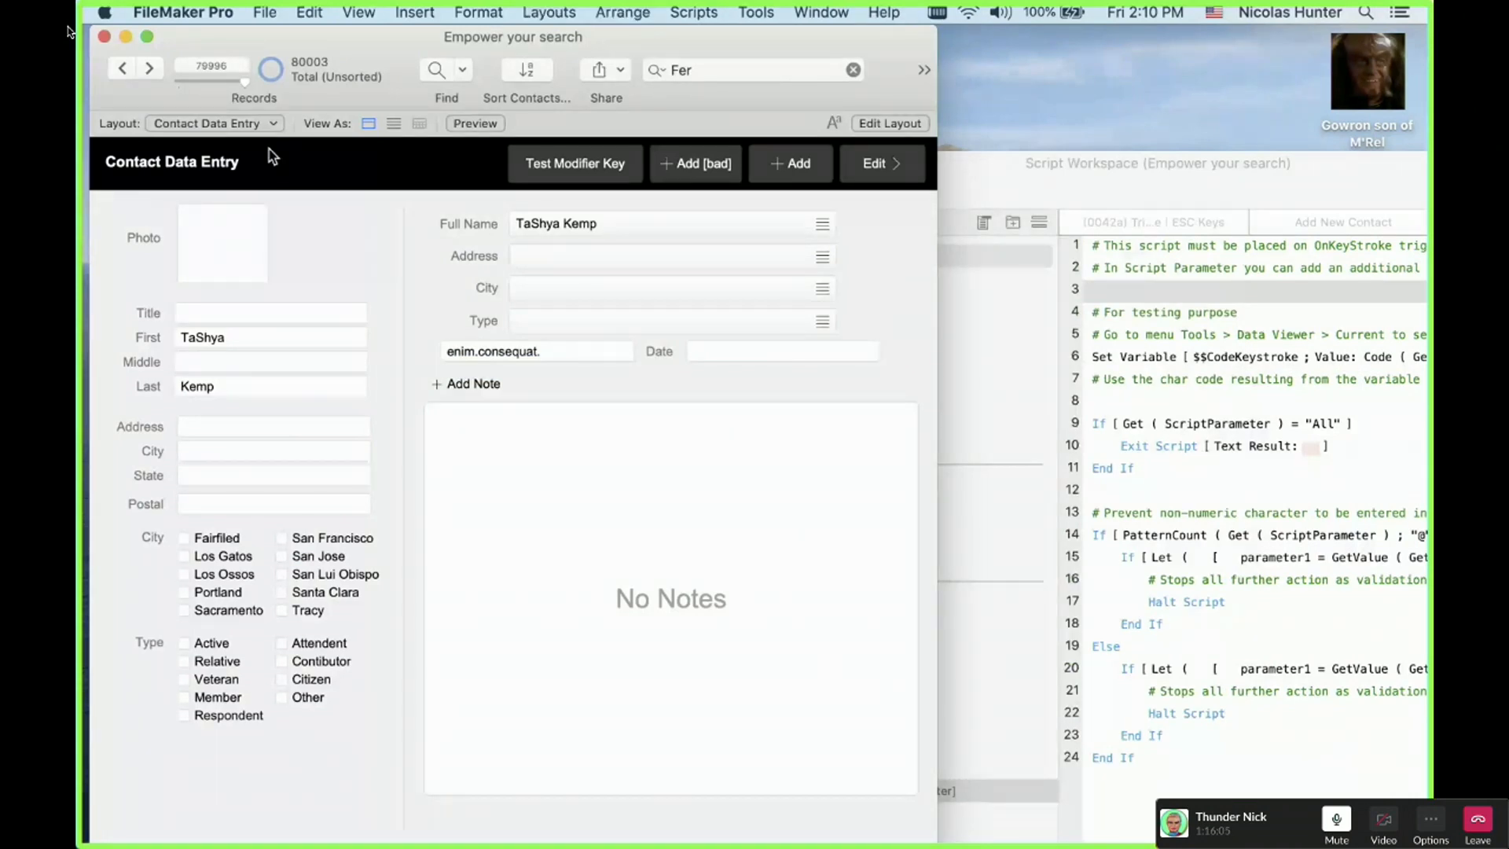
left_click(283, 123)
left_click(962, 203)
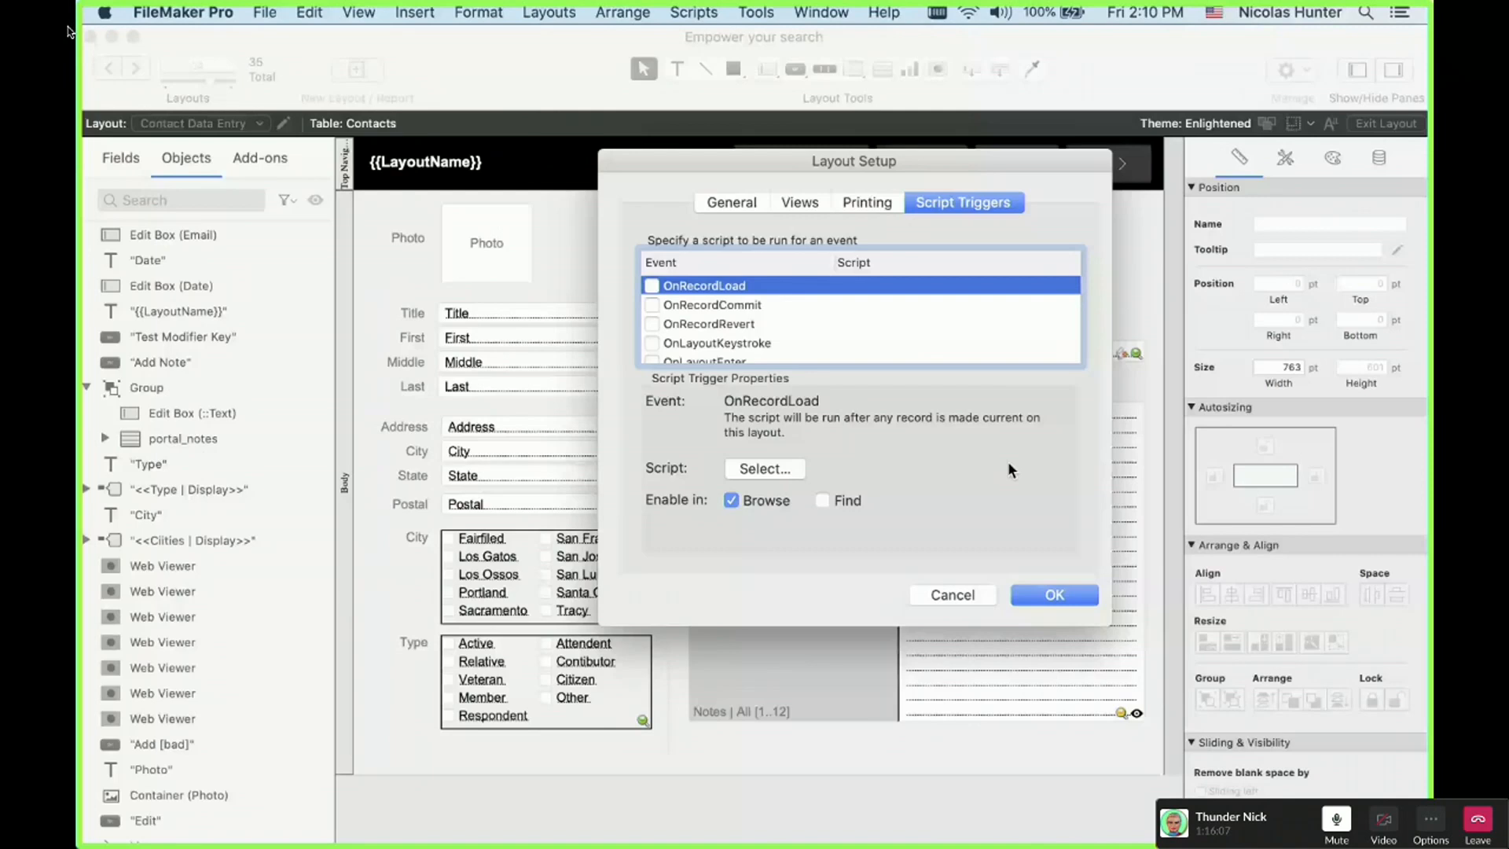
left_click(652, 343)
scroll(659, 629, "up", 5)
scroll(658, 640, "down", 10)
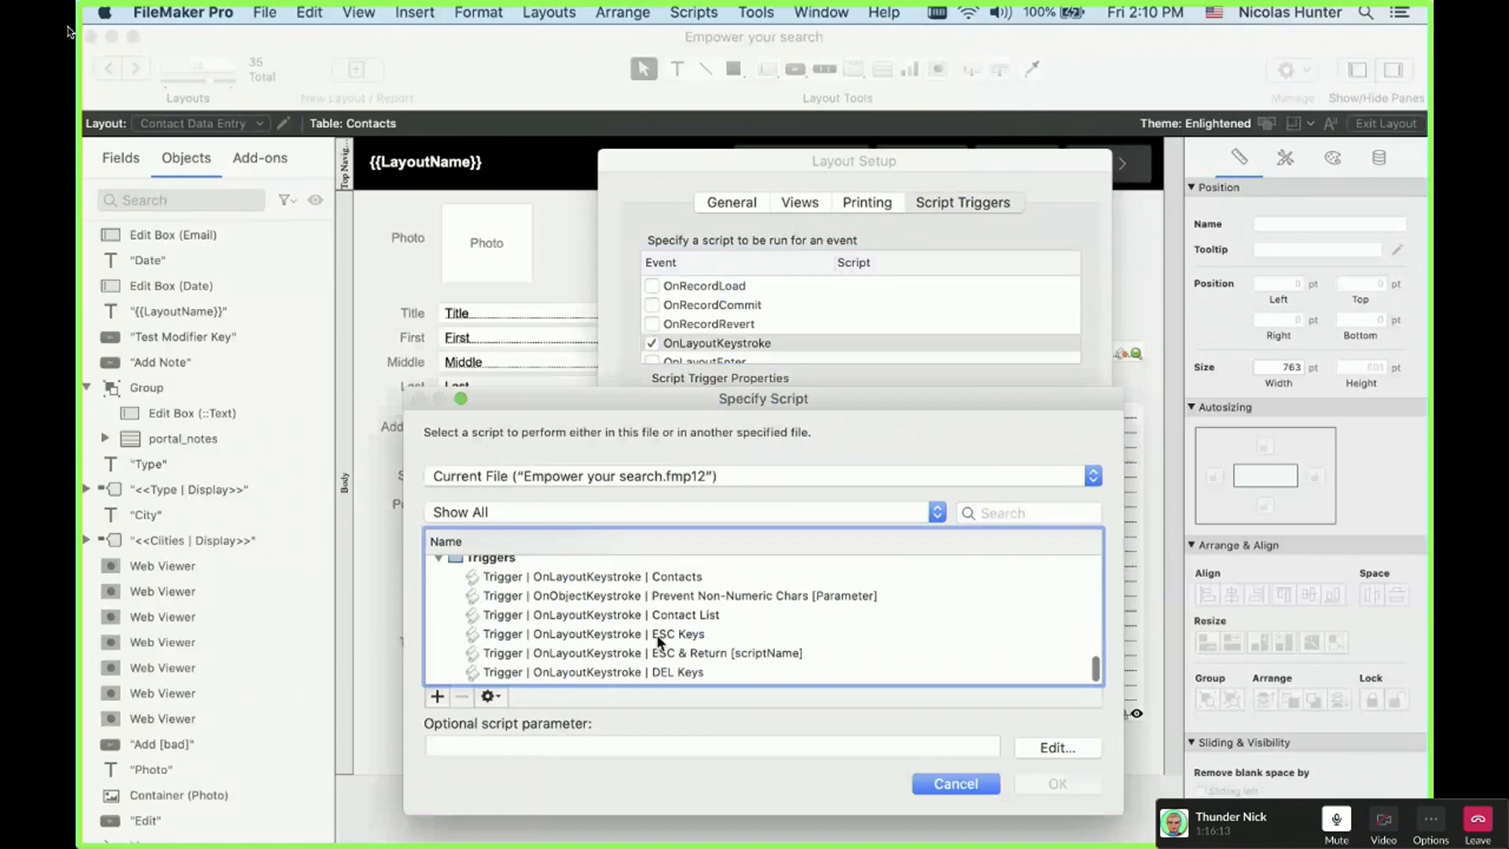
left_click(642, 579)
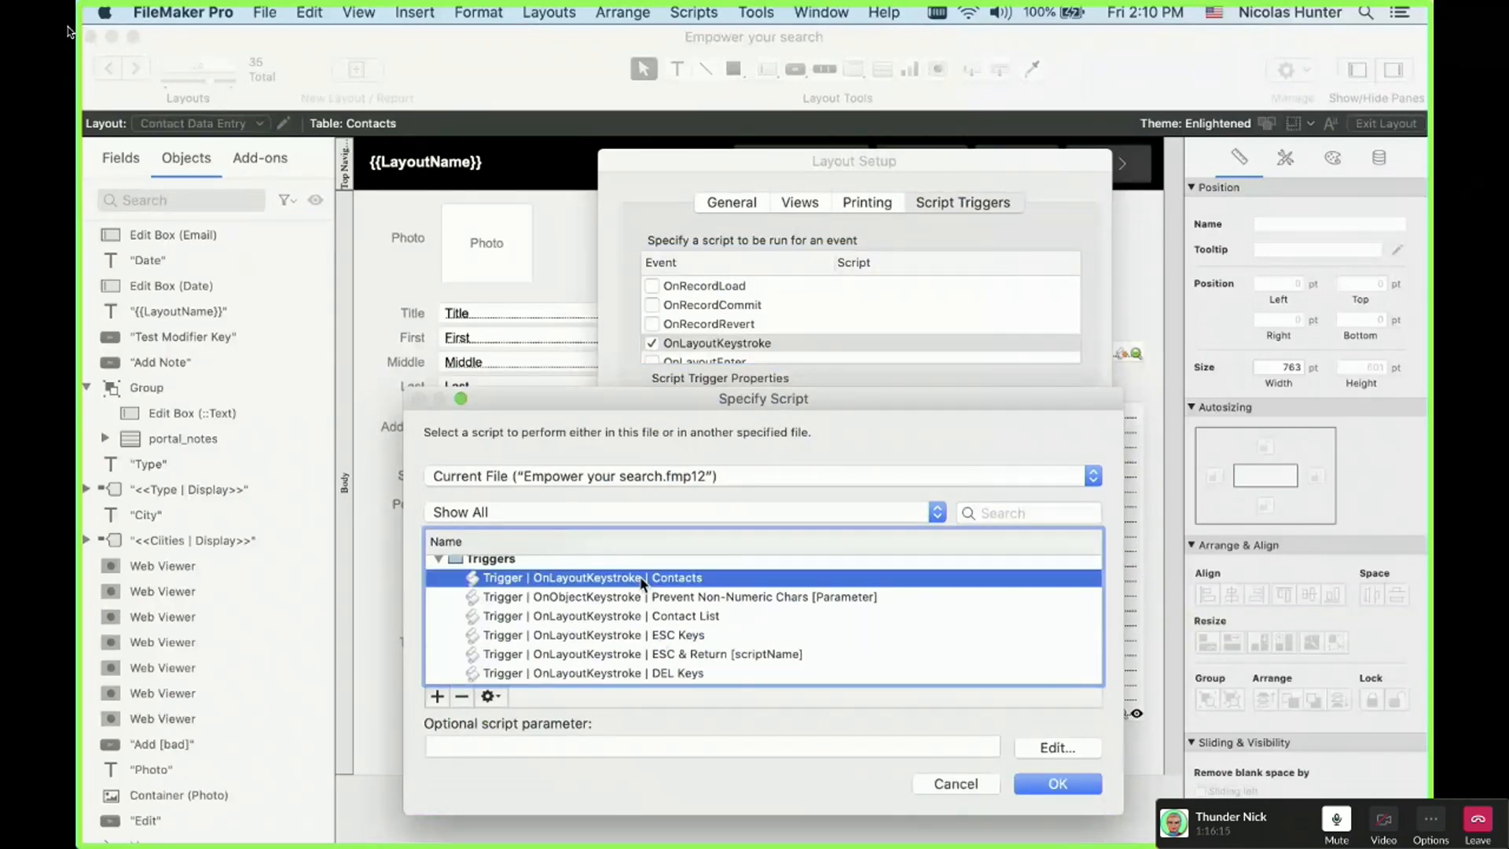
double_click(642, 579)
left_click(1018, 590)
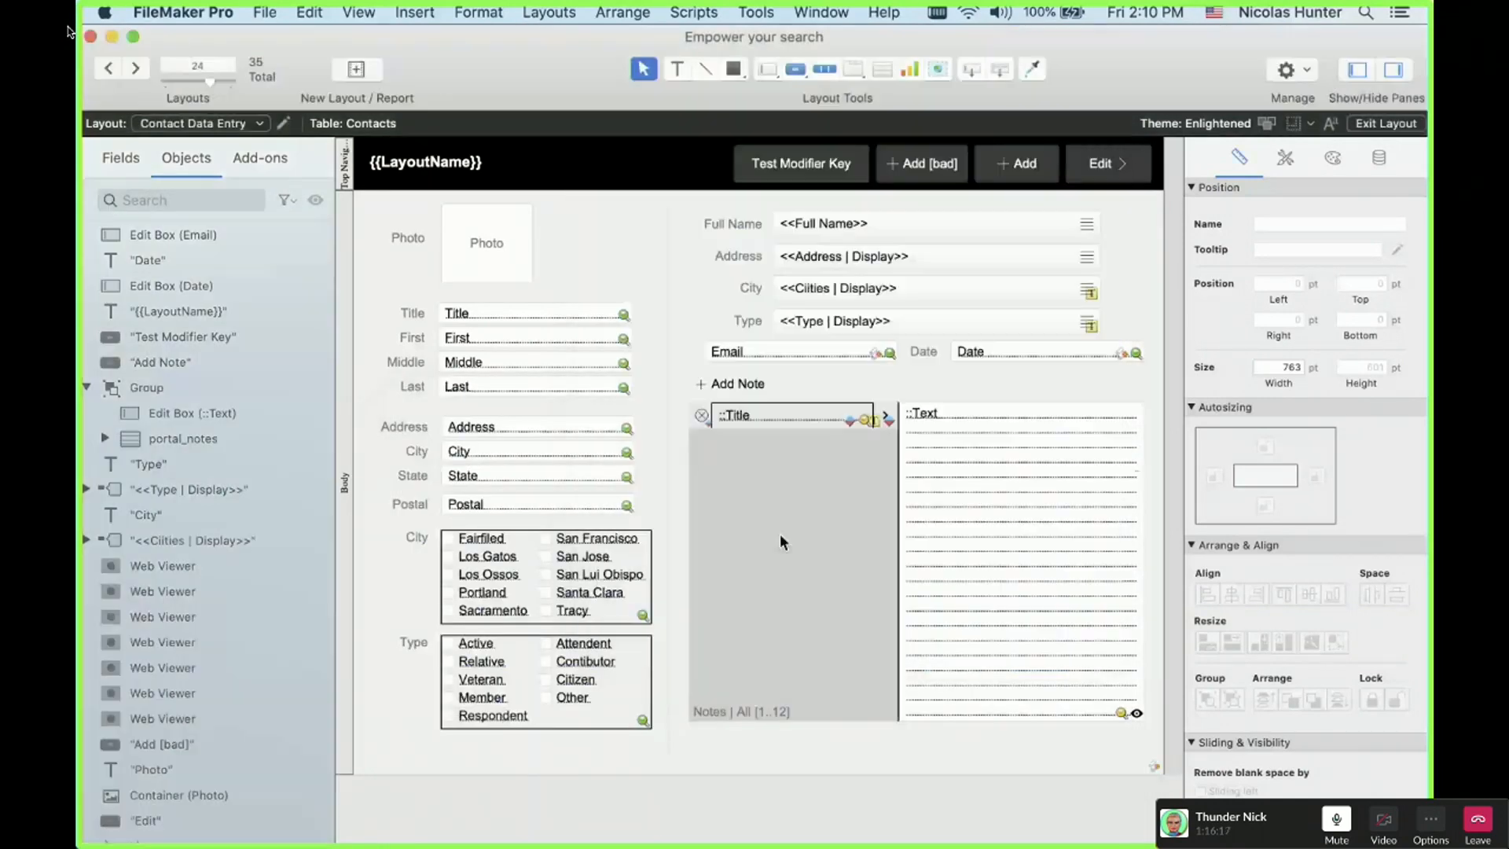
key("super+b")
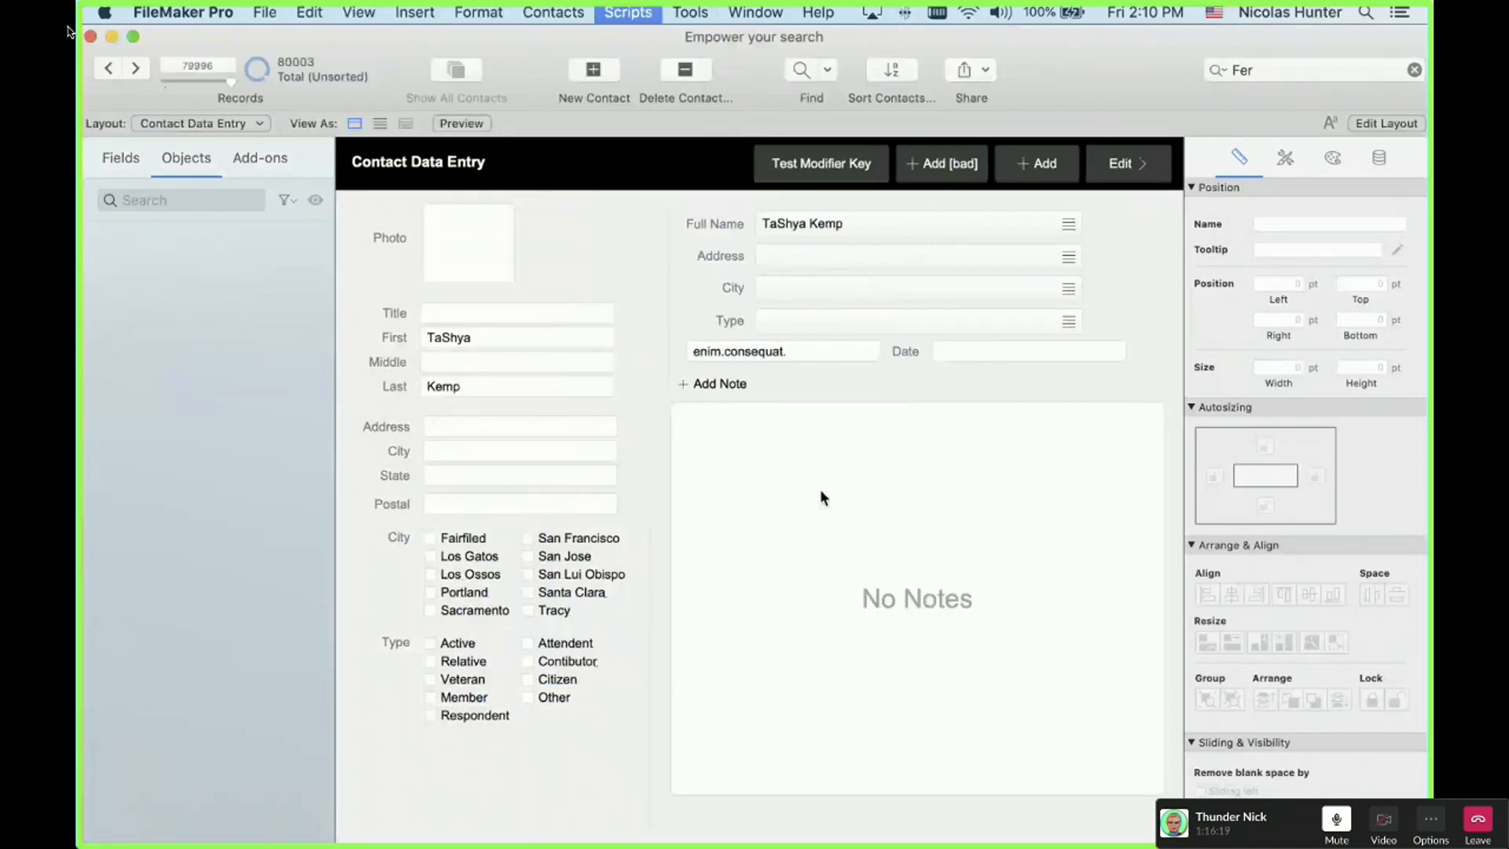
key("super+shift+s")
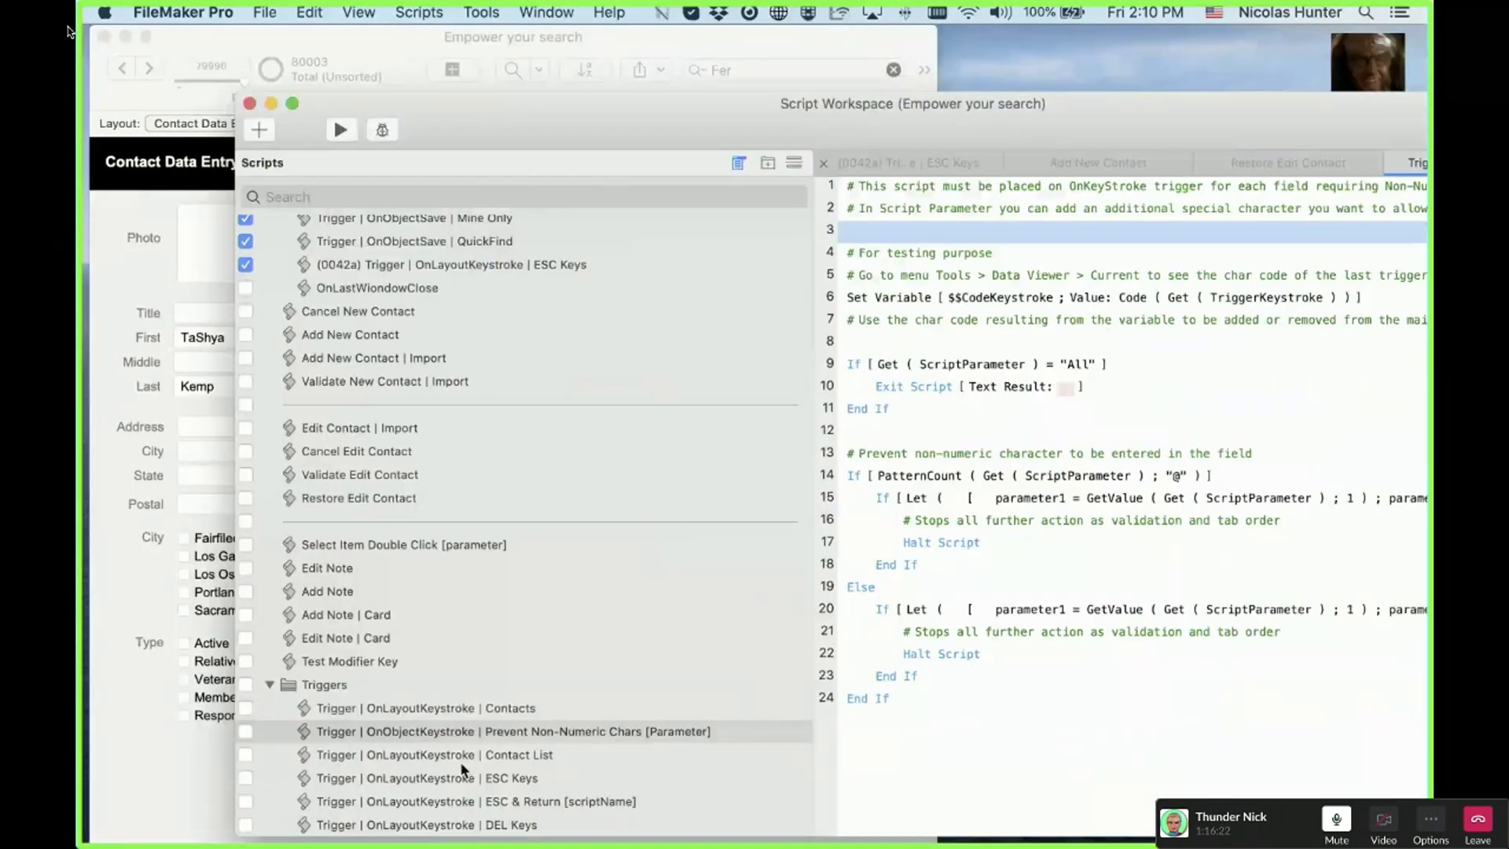
Step: In the OnLayoutKeystroke Contacts script, move the empty-field check up below the commented halt
left_click(464, 708)
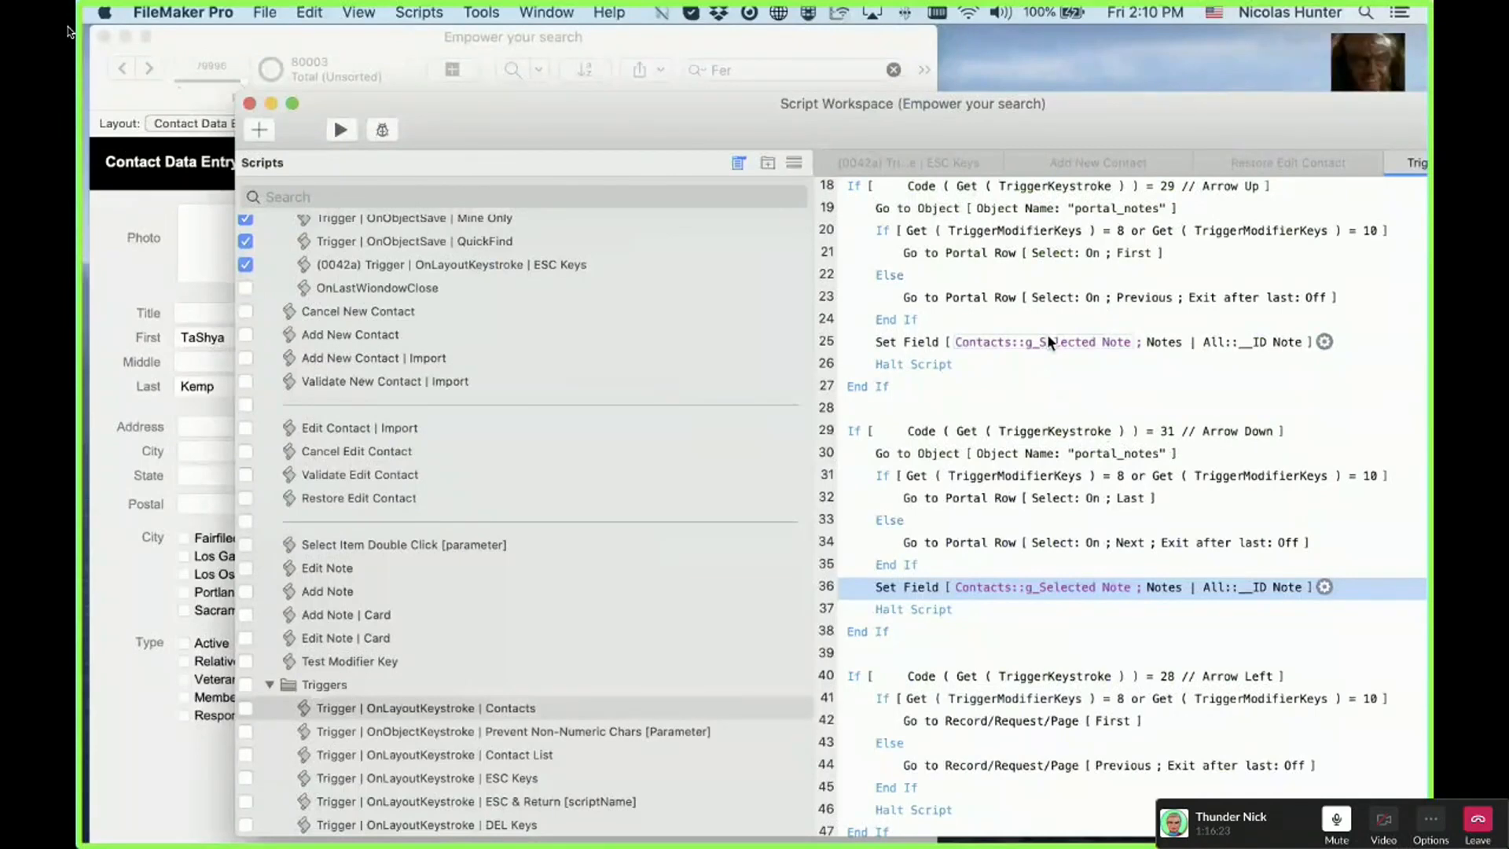
scroll(1046, 333, "up", 5)
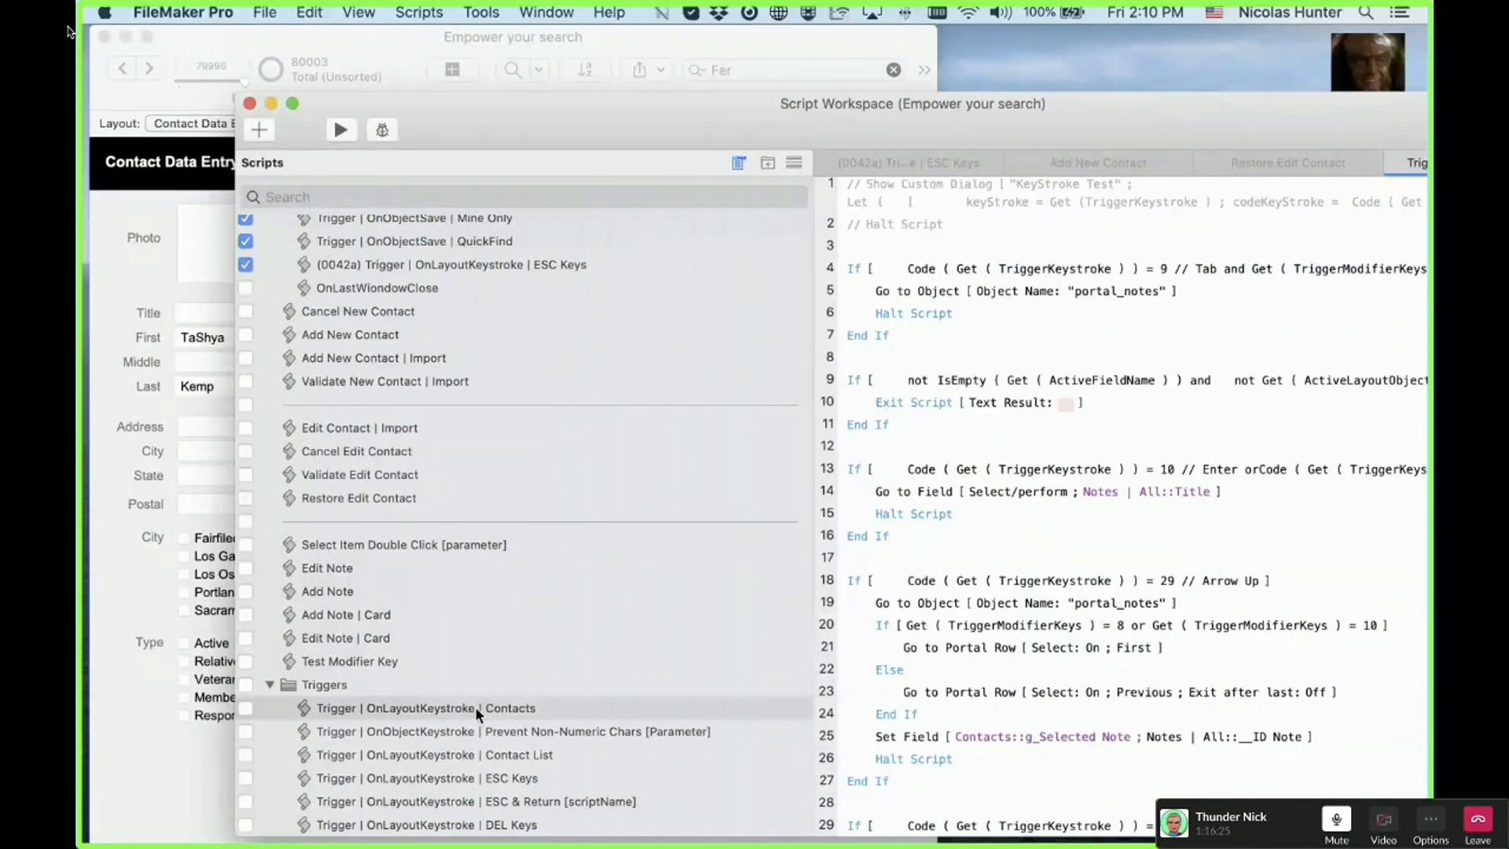
left_click(395, 656)
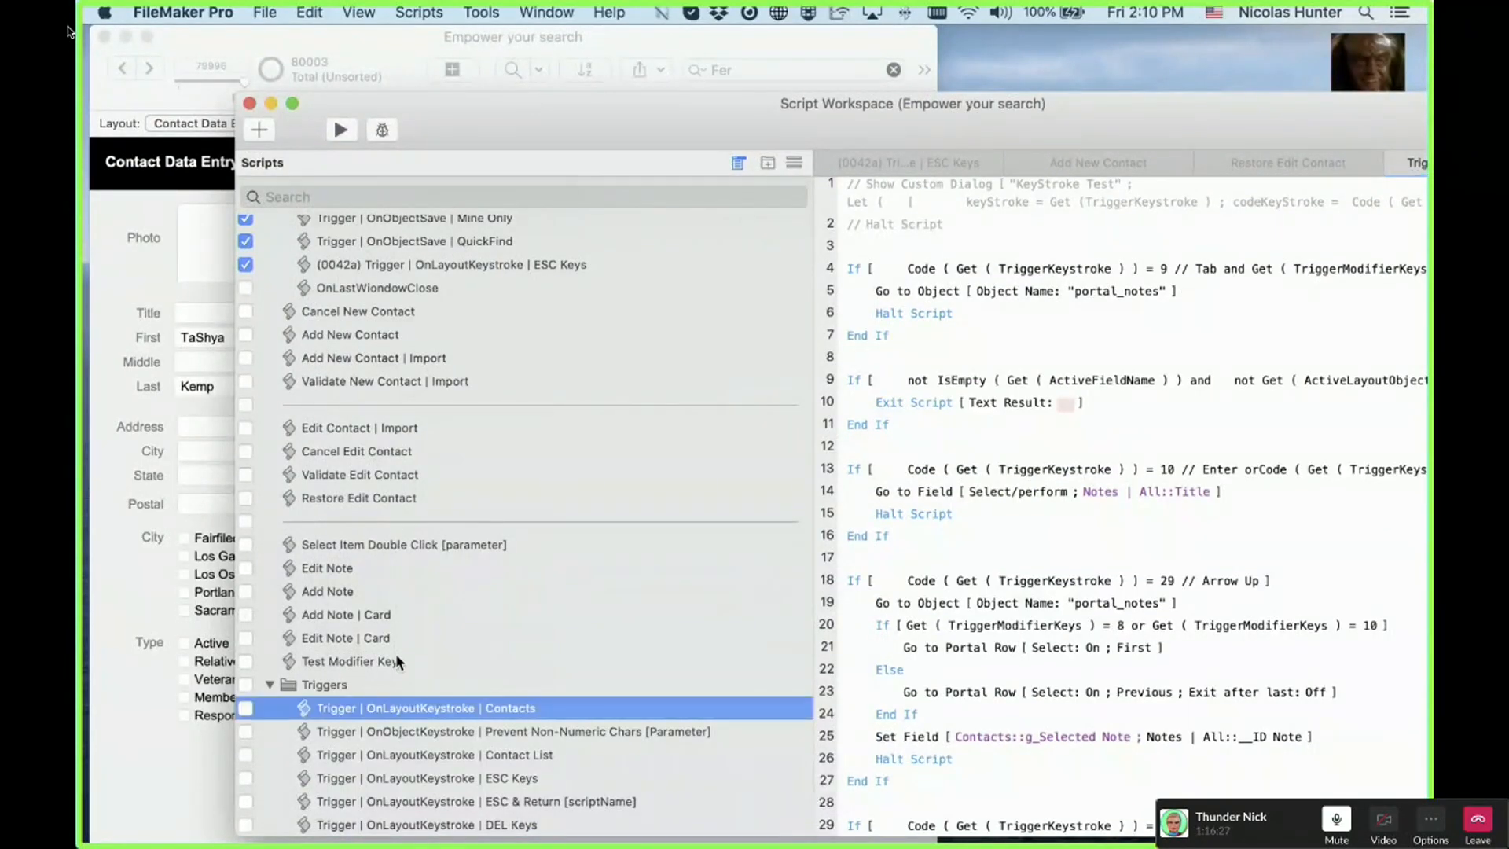
left_click(361, 705)
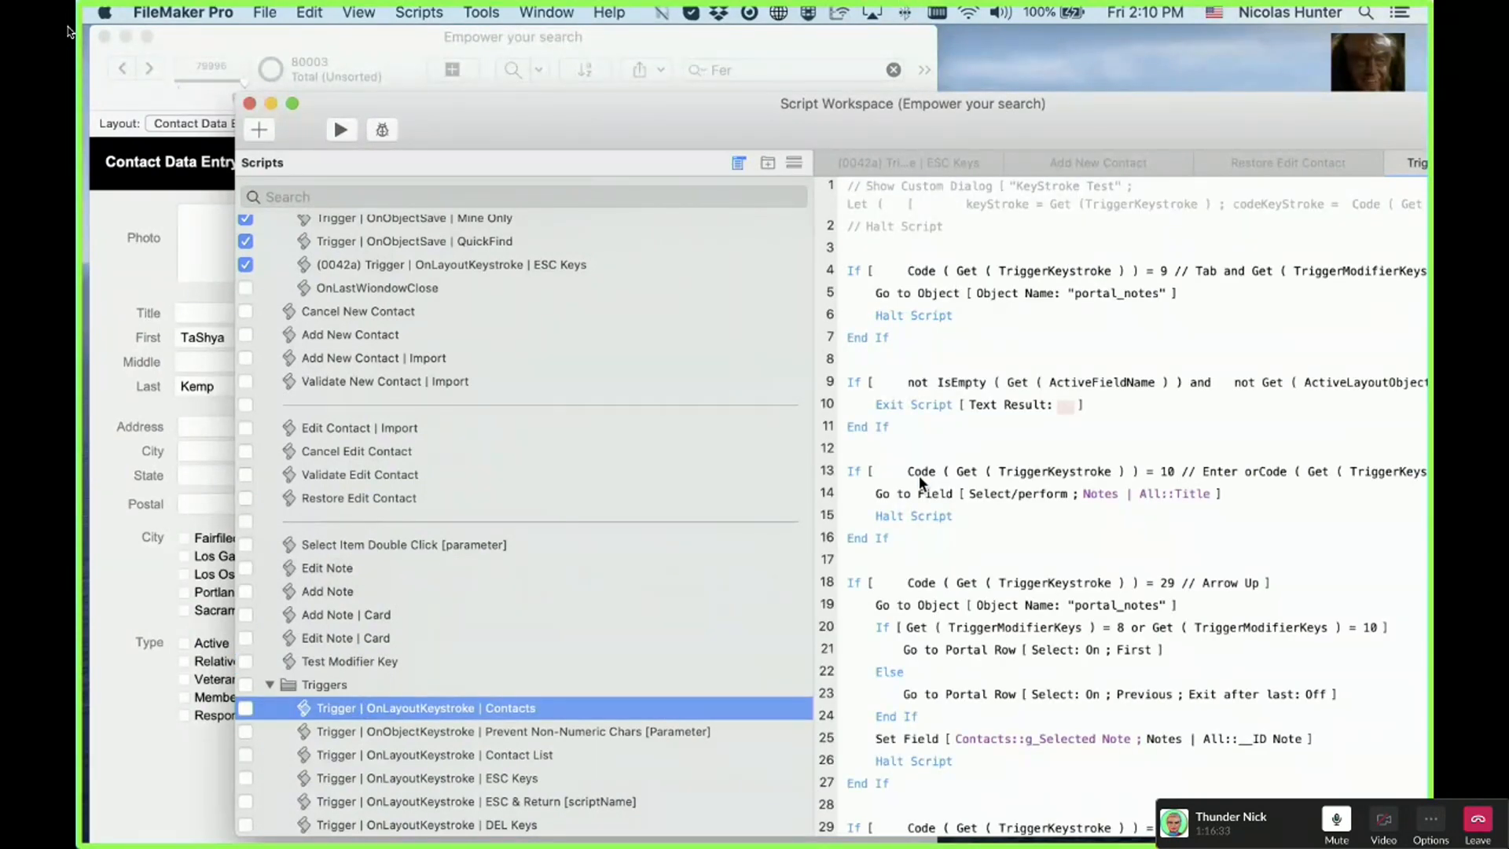
left_click(857, 374)
left_click_drag(858, 374, 880, 220)
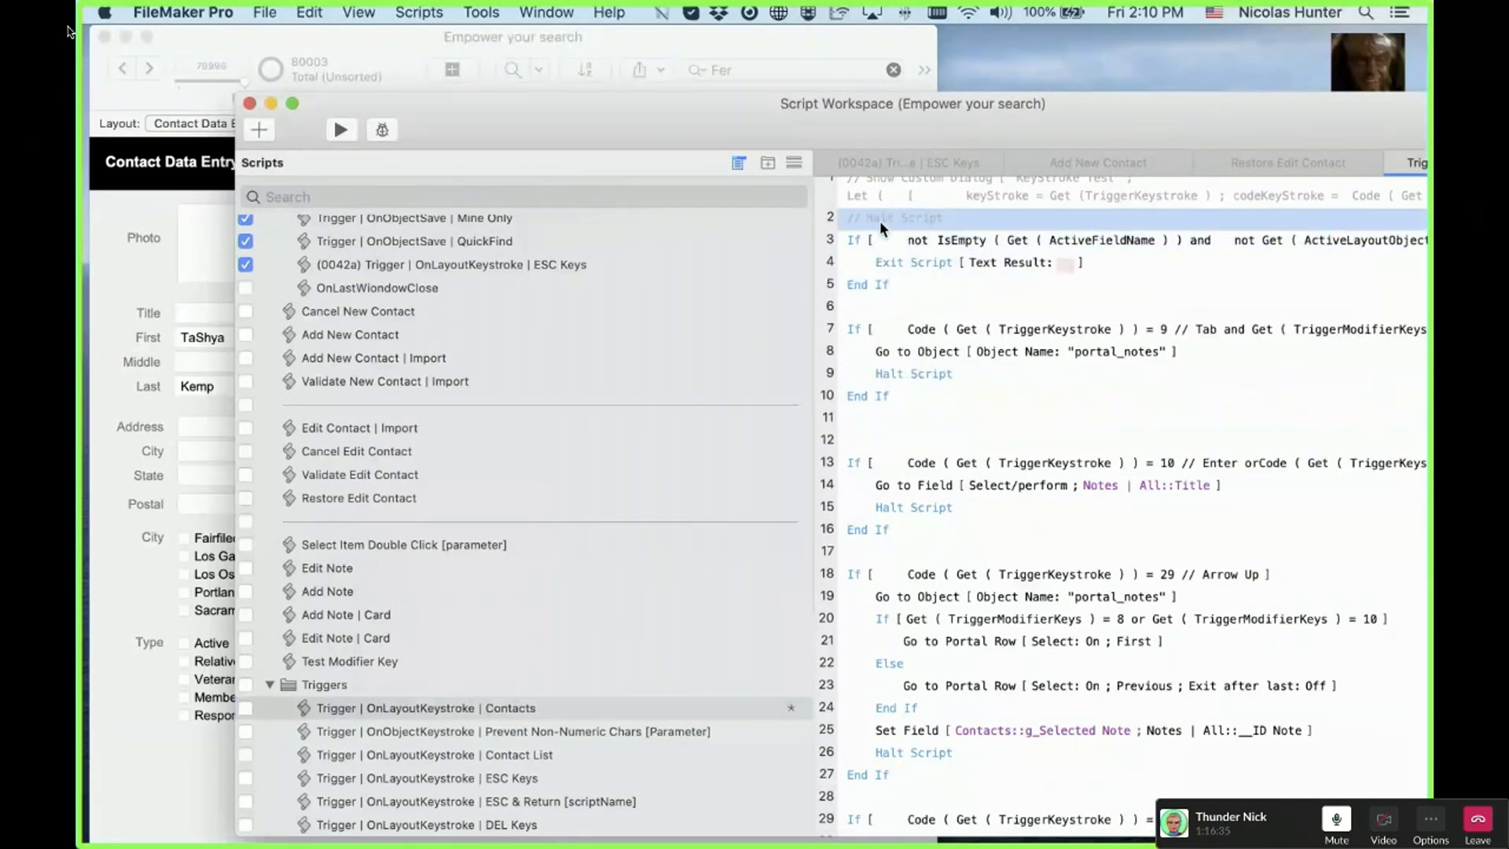
left_click(851, 264)
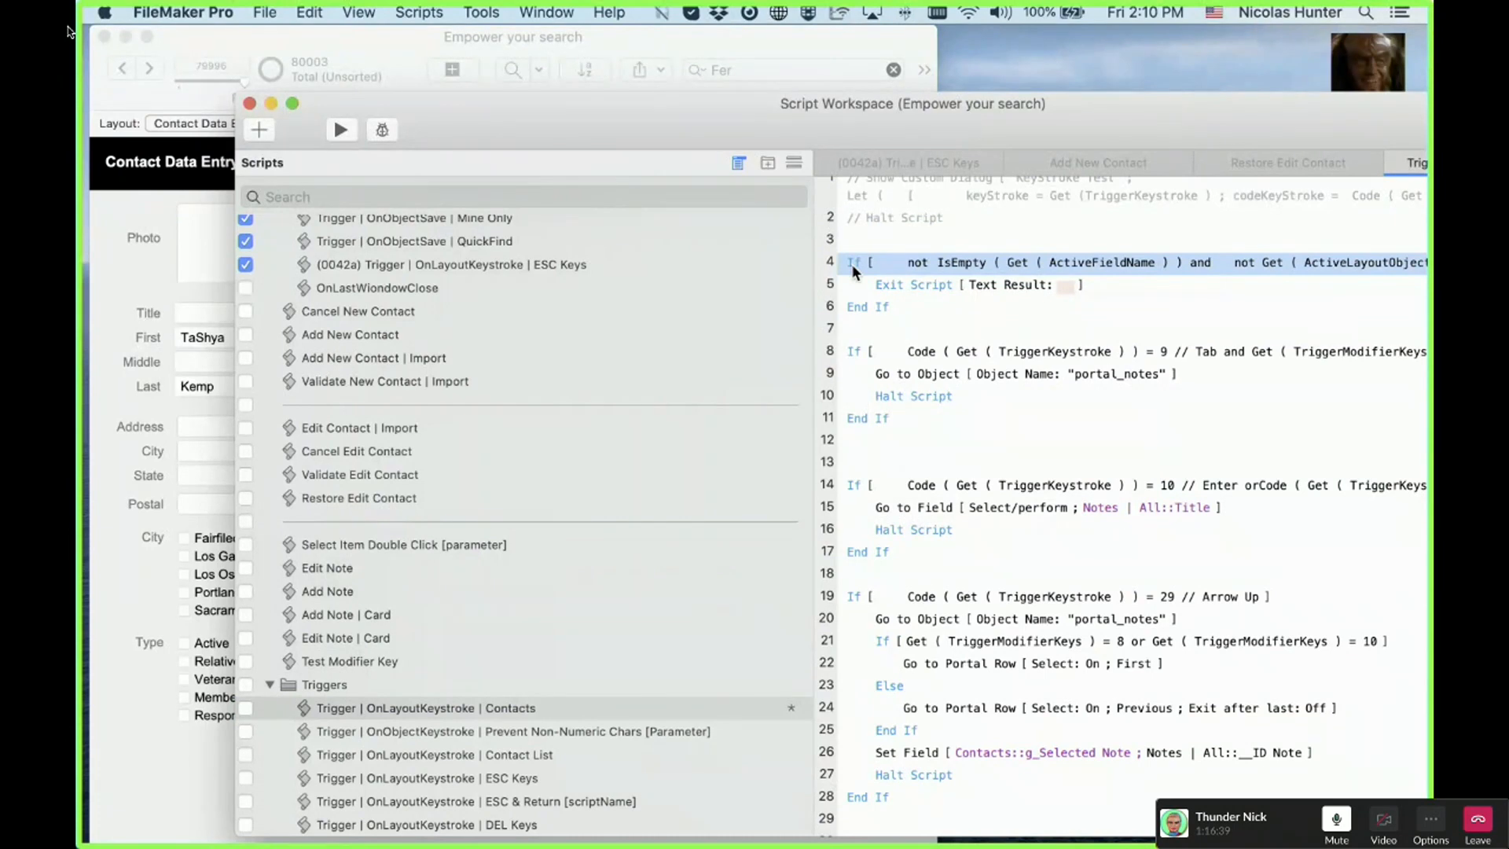
left_click(860, 283)
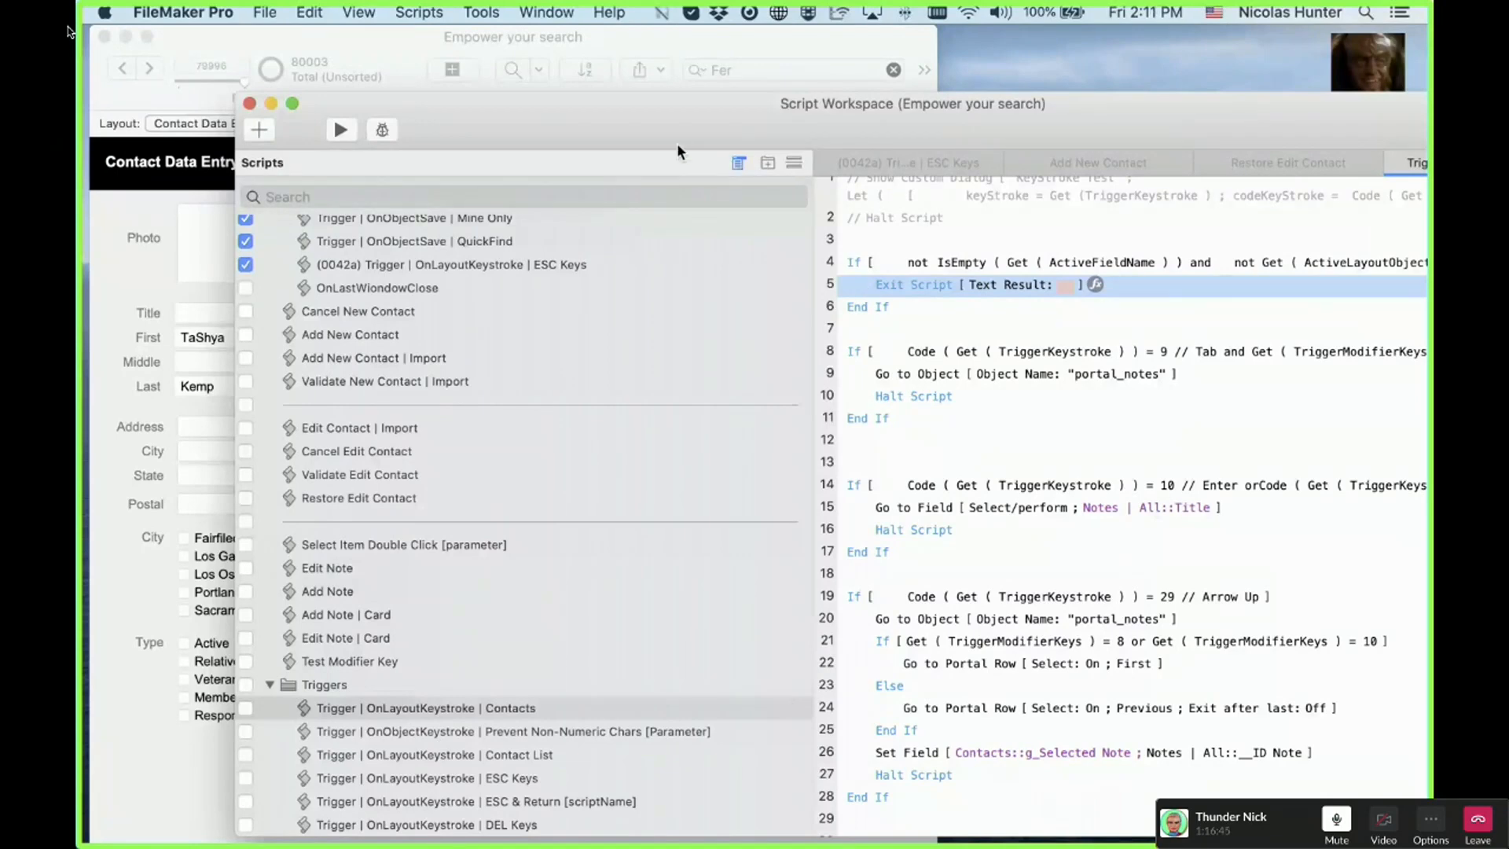
Step: Review the active-field If step alongside the layout, then close the script editor
left_click_drag(643, 132, 766, 152)
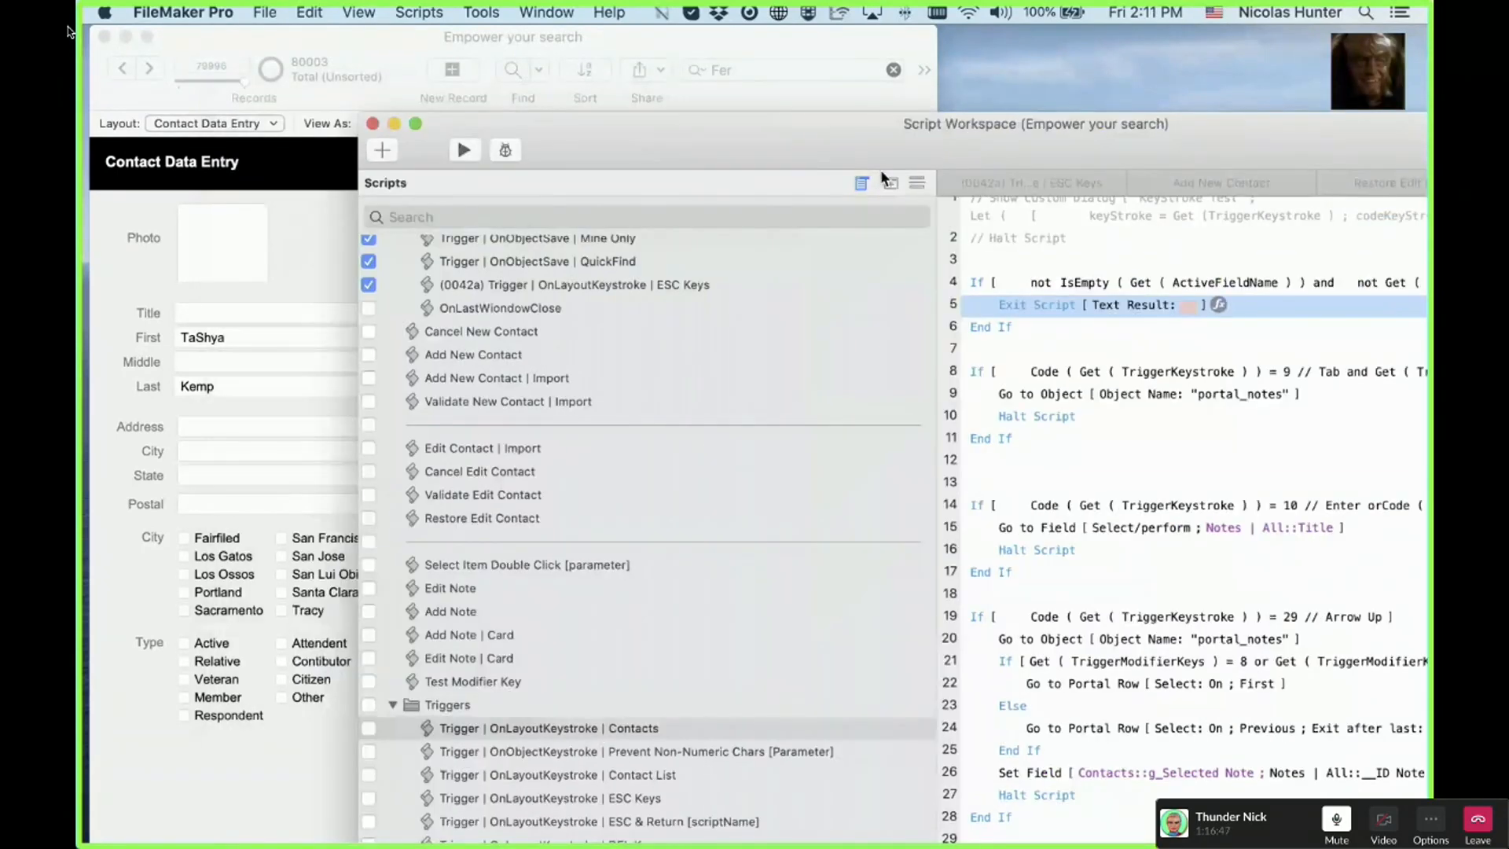
left_click(253, 387)
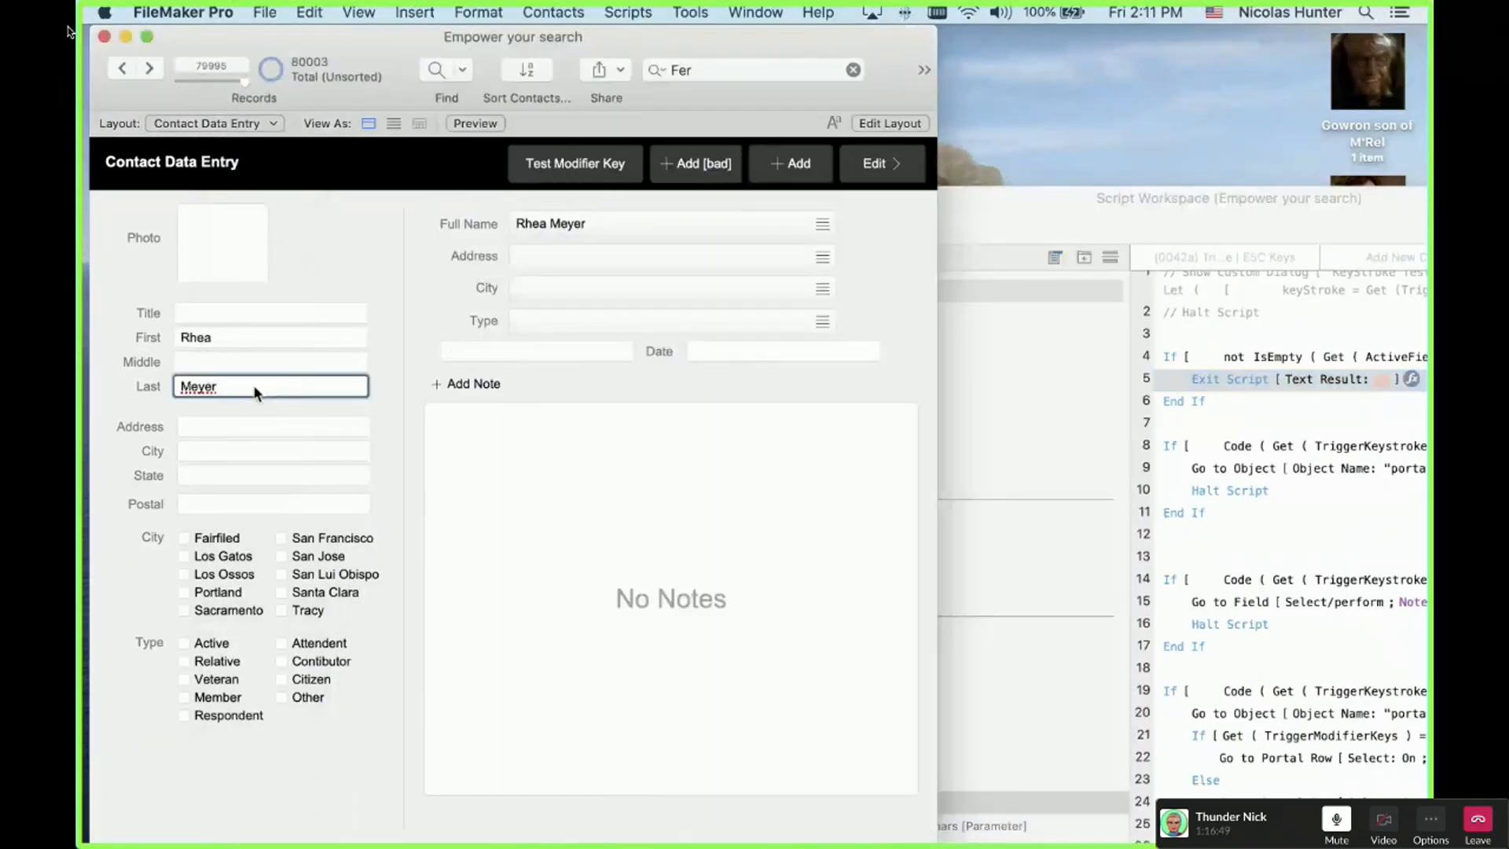
left_click(1264, 339)
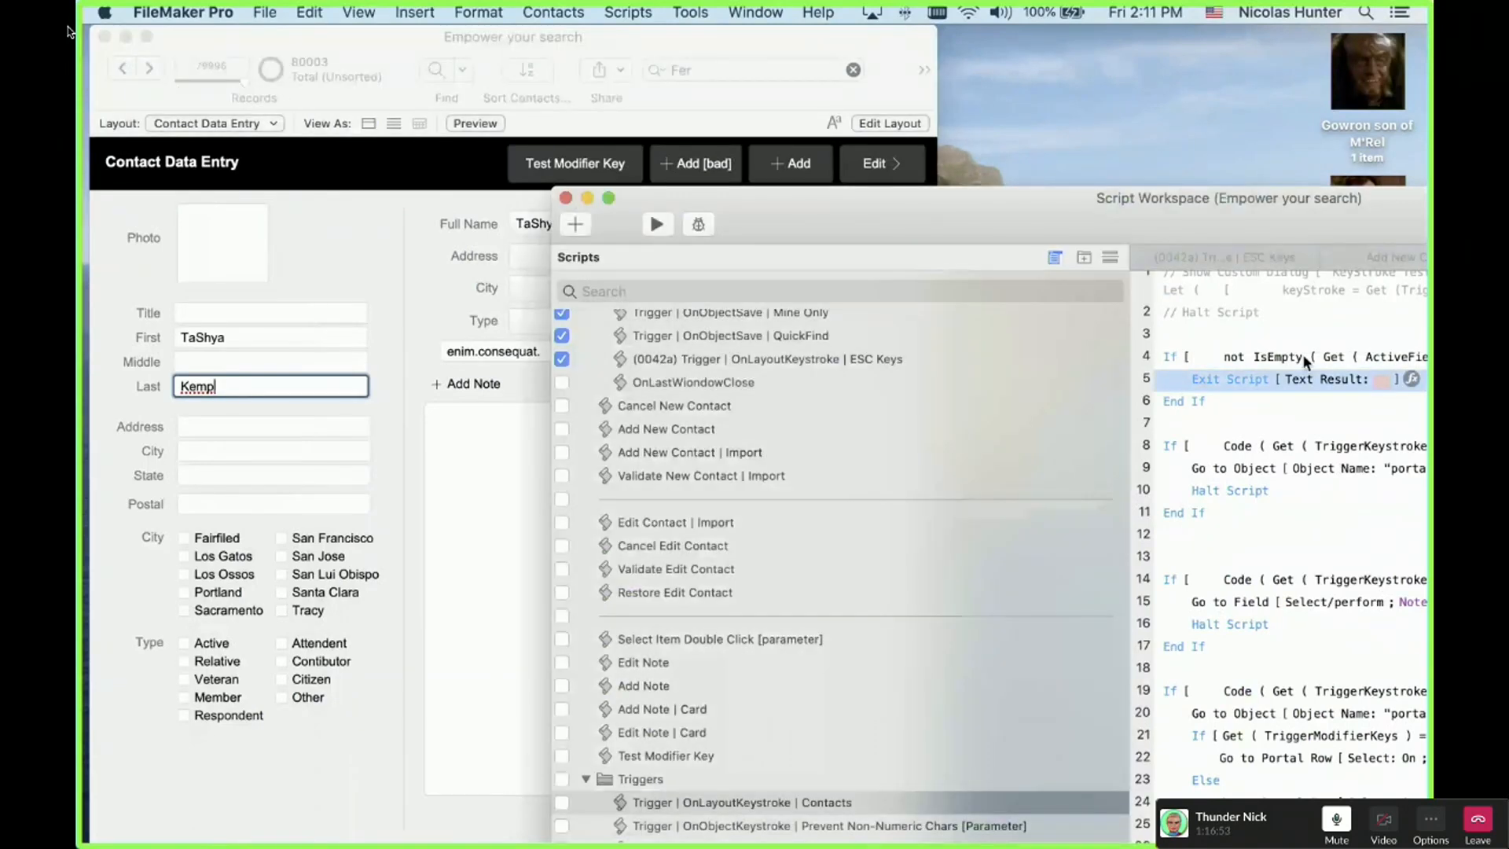
left_click(1303, 354)
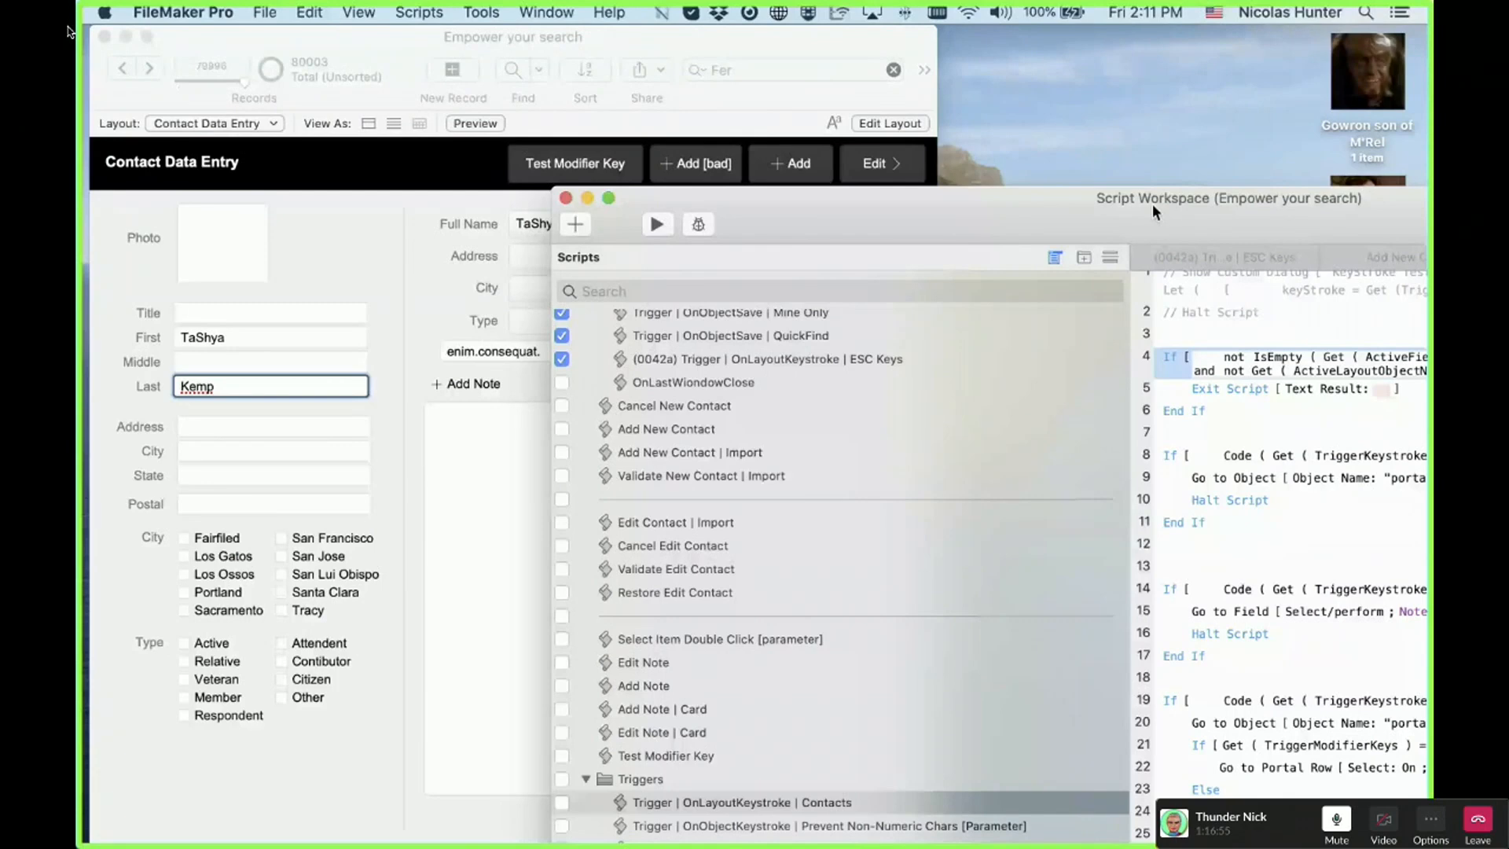
left_click_drag(1152, 204, 942, 206)
left_click(1100, 427)
left_click(355, 202)
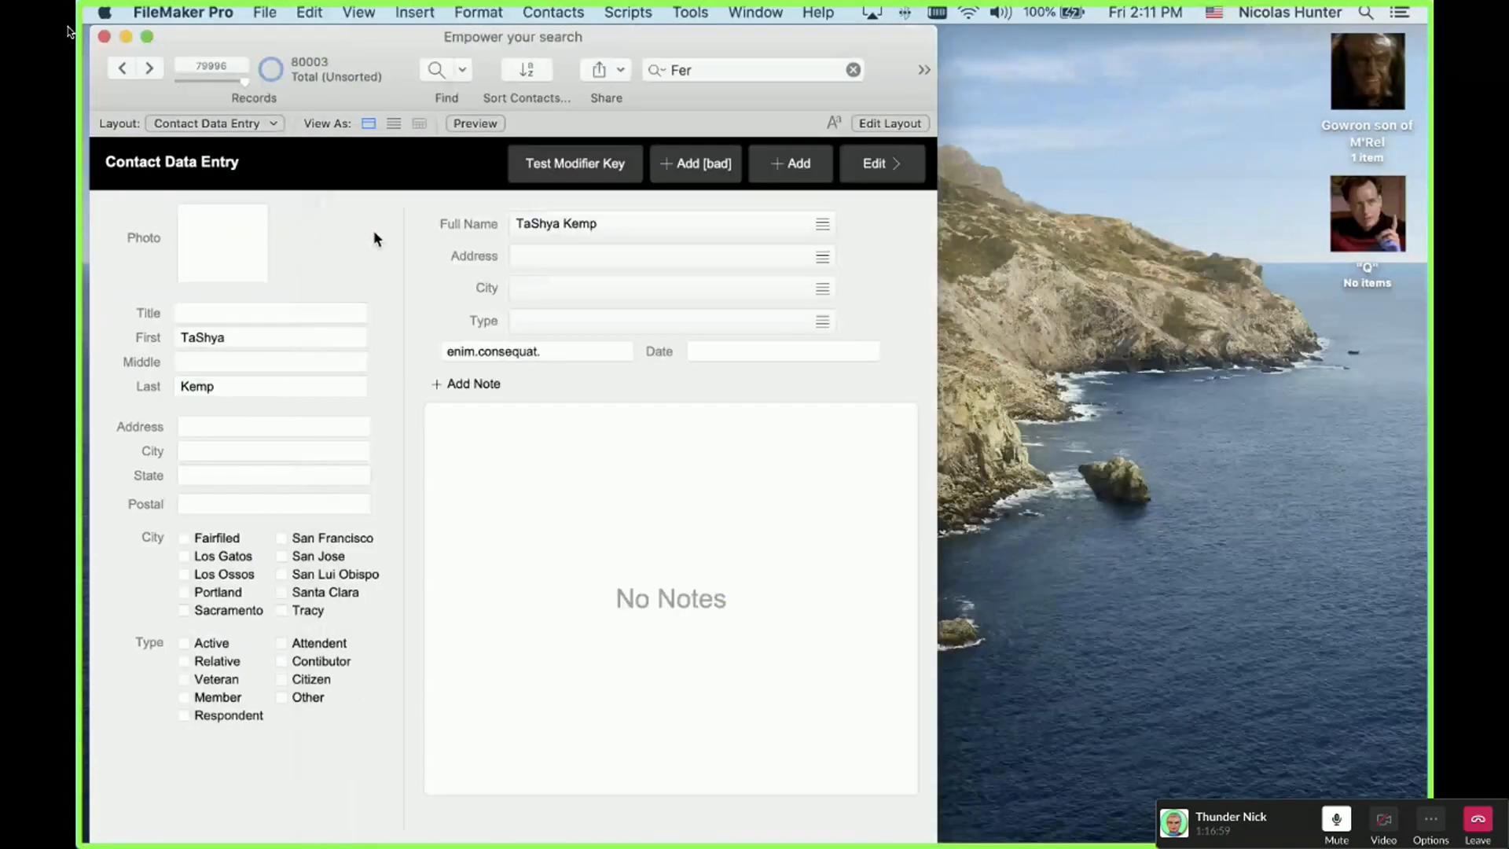
Step: In Layout mode, uncheck Return and Enter under Go to next object using for the First field
left_click(267, 336)
key("Tab")
key("Tab")
key("Tab")
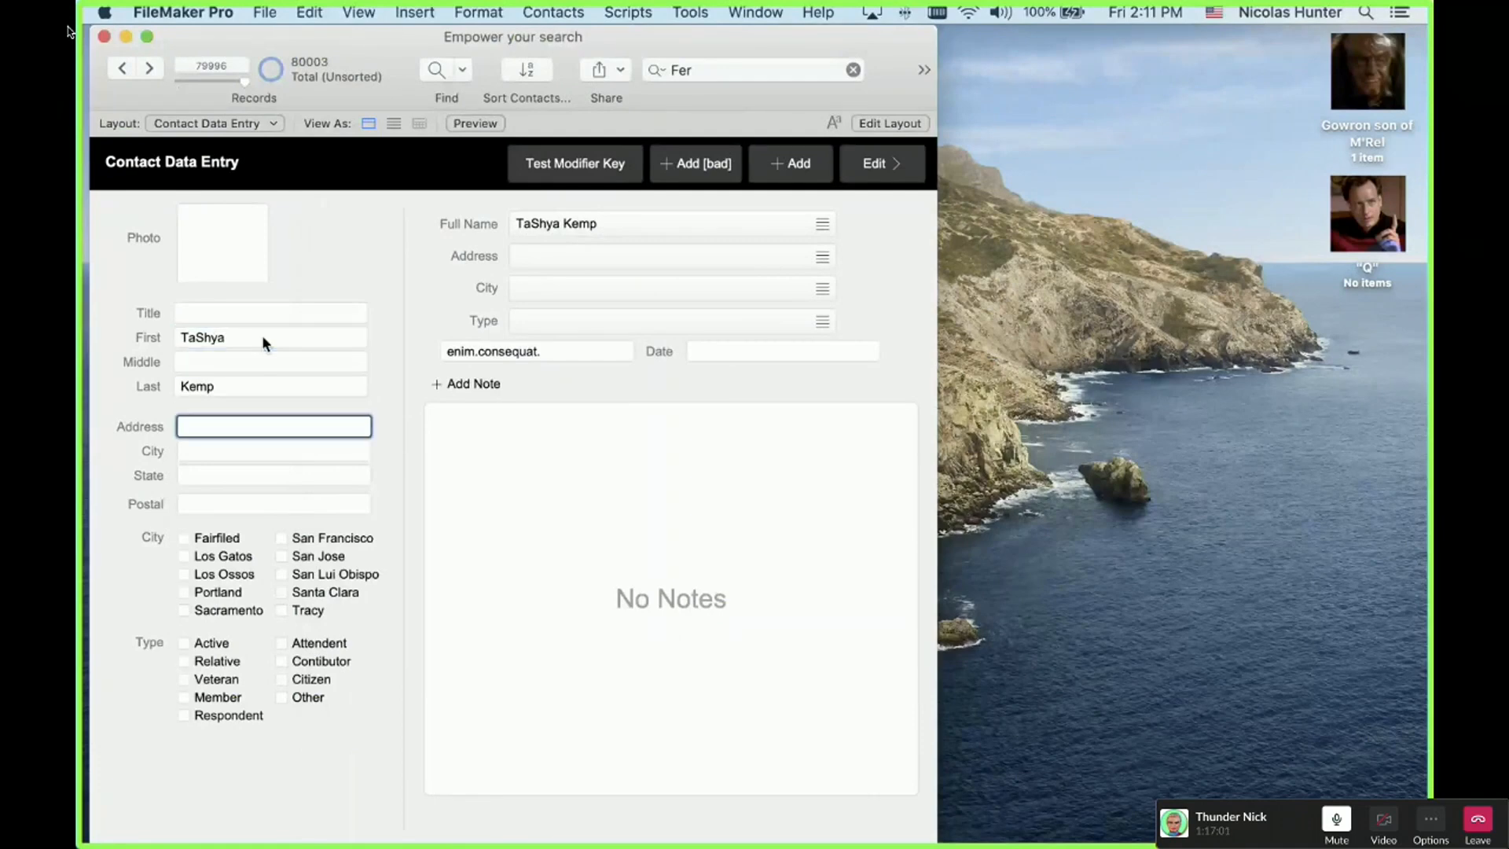
key("super+l")
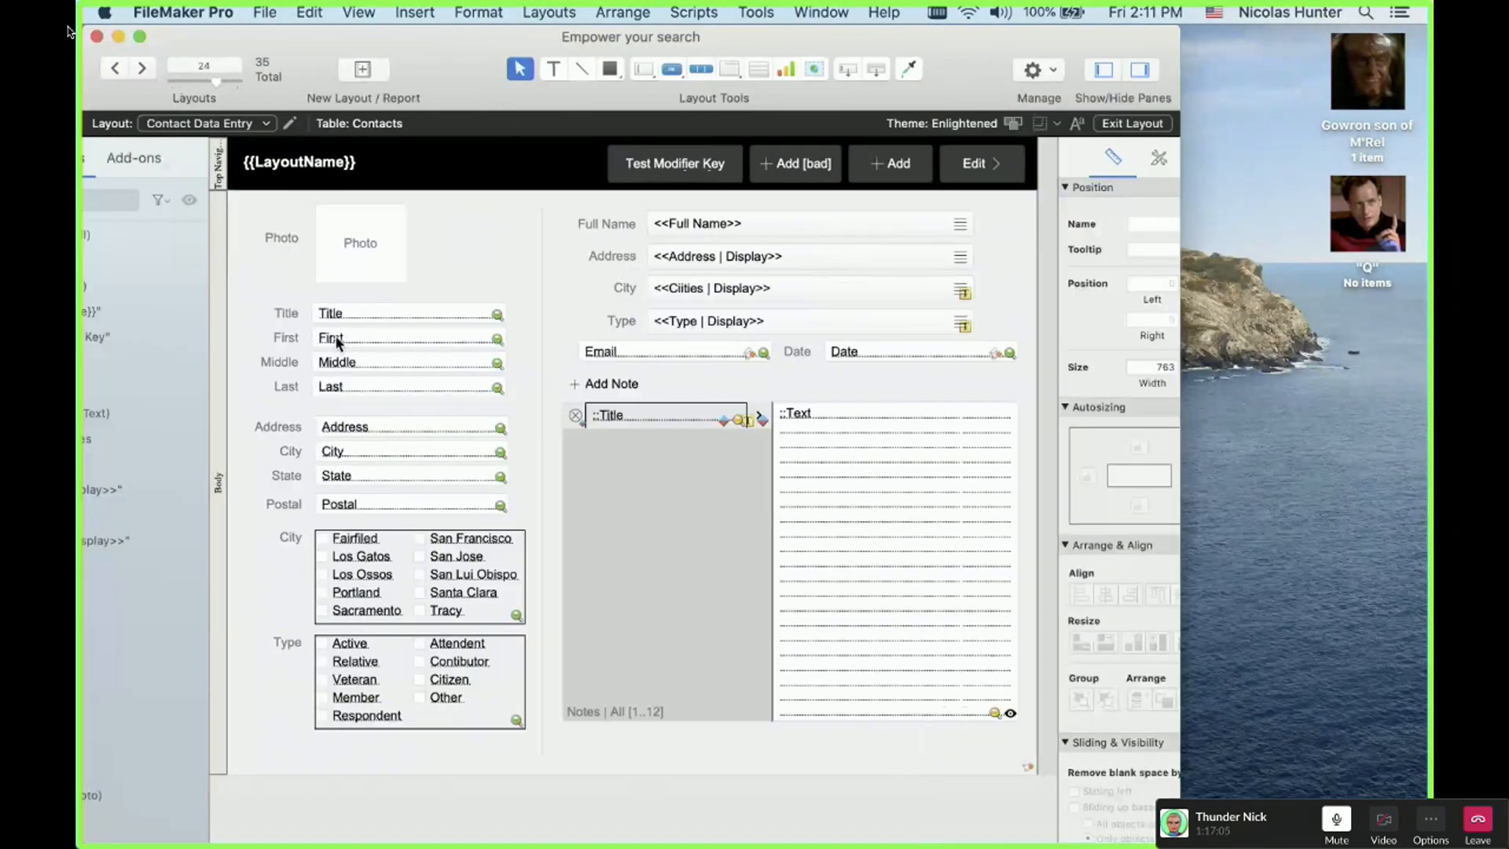
left_click(448, 338)
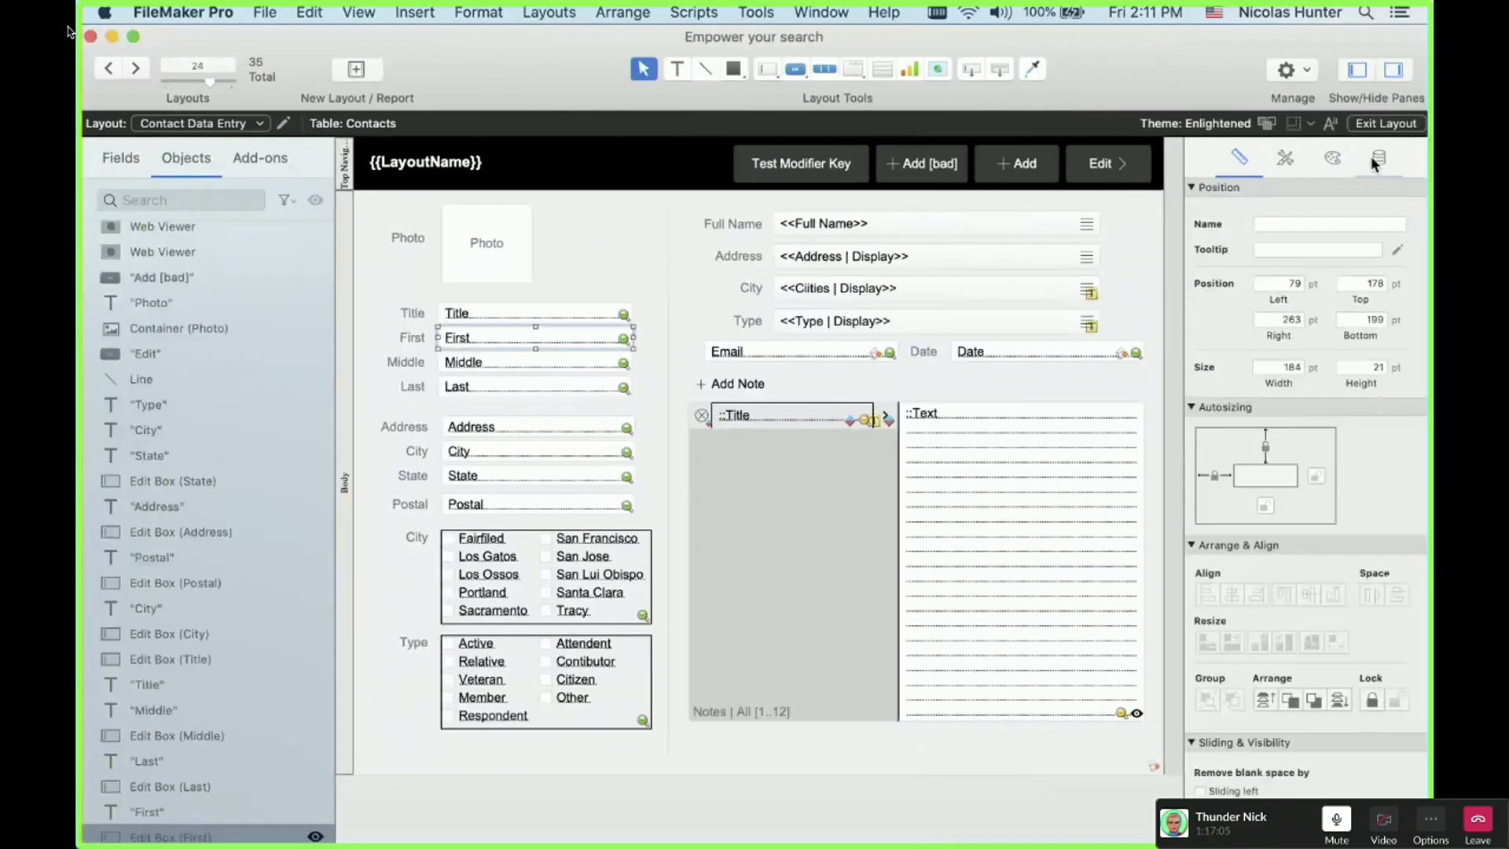
left_click(1377, 158)
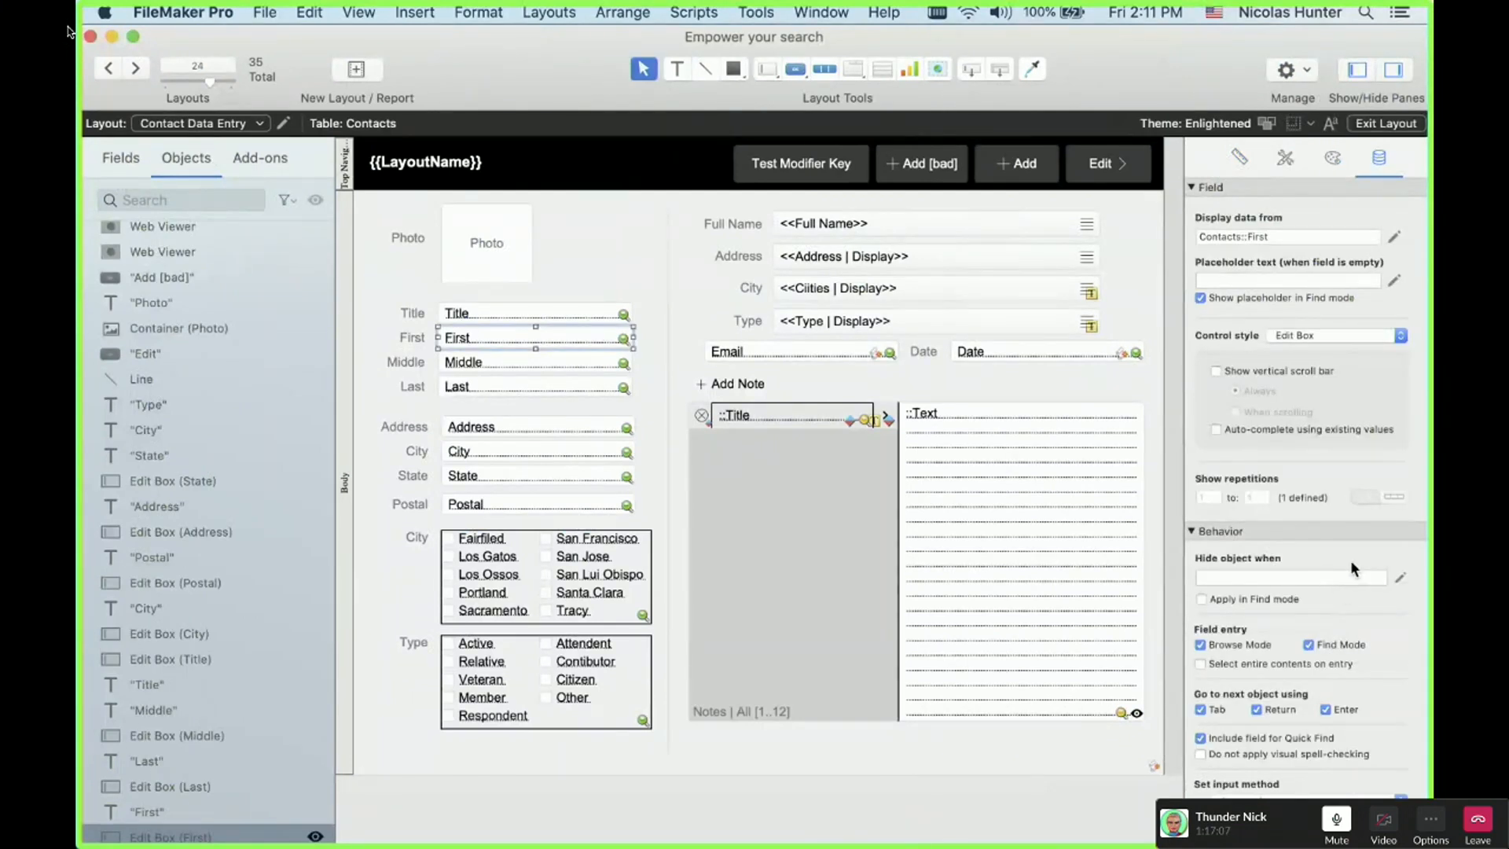
left_click(1255, 708)
left_click(1338, 709)
Step: Back in Browse mode, confirm Return adds a line break inside the First field
key("super+b")
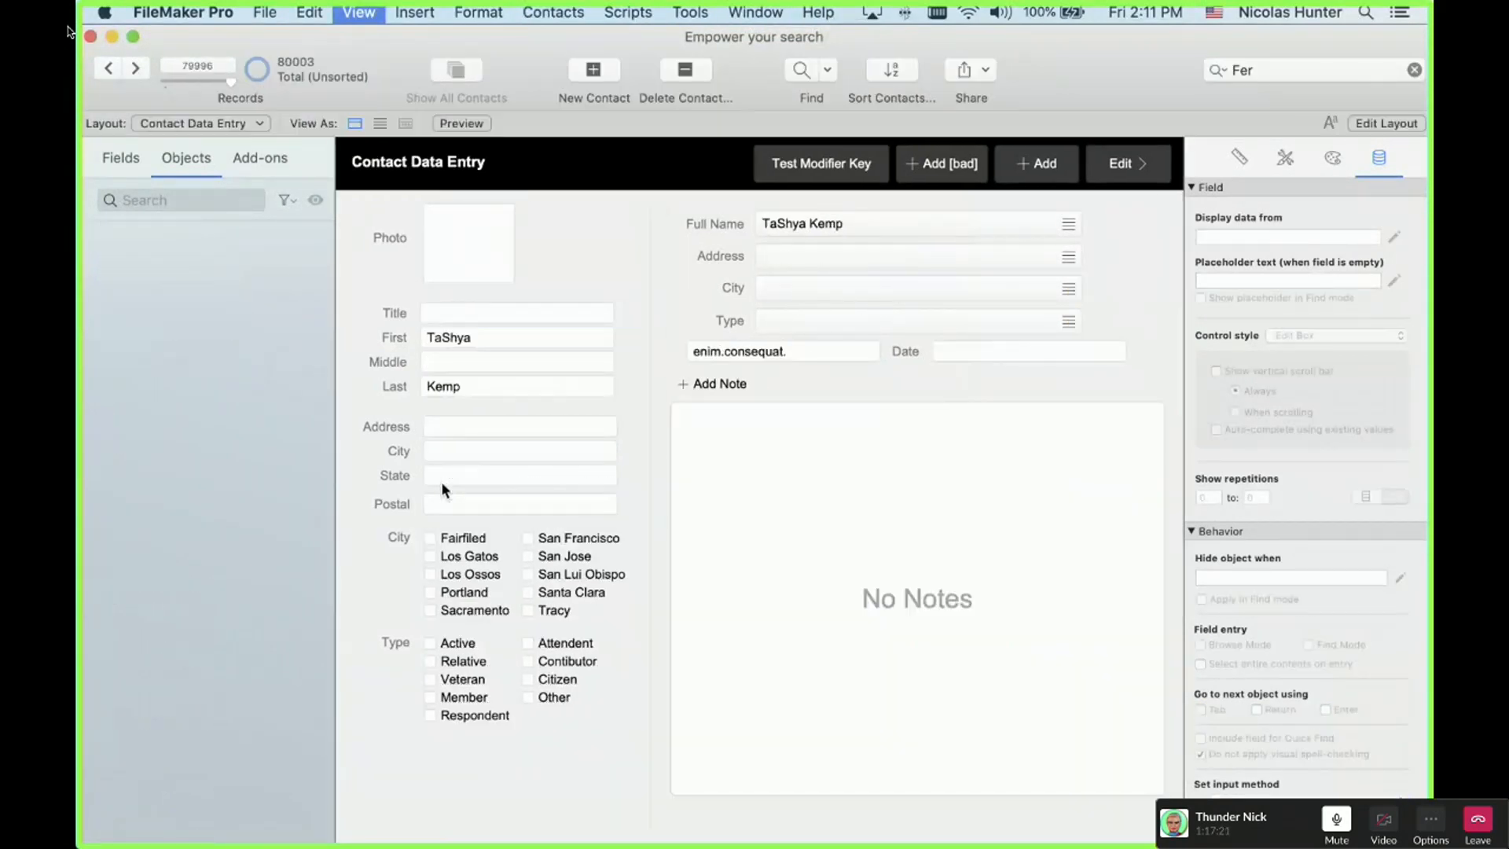
left_click(295, 341)
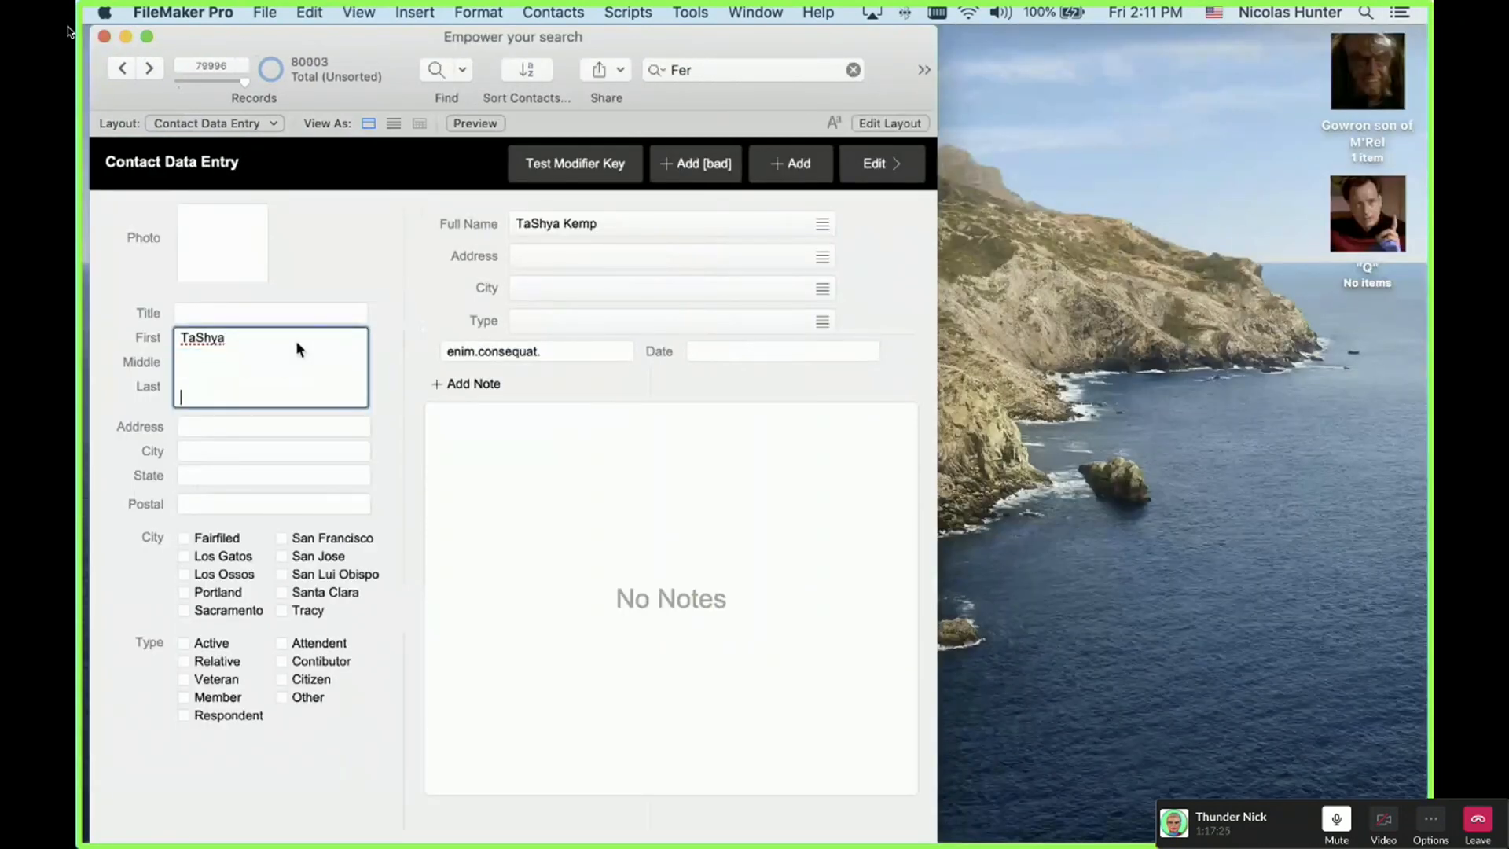
key("Return")
key("Return")
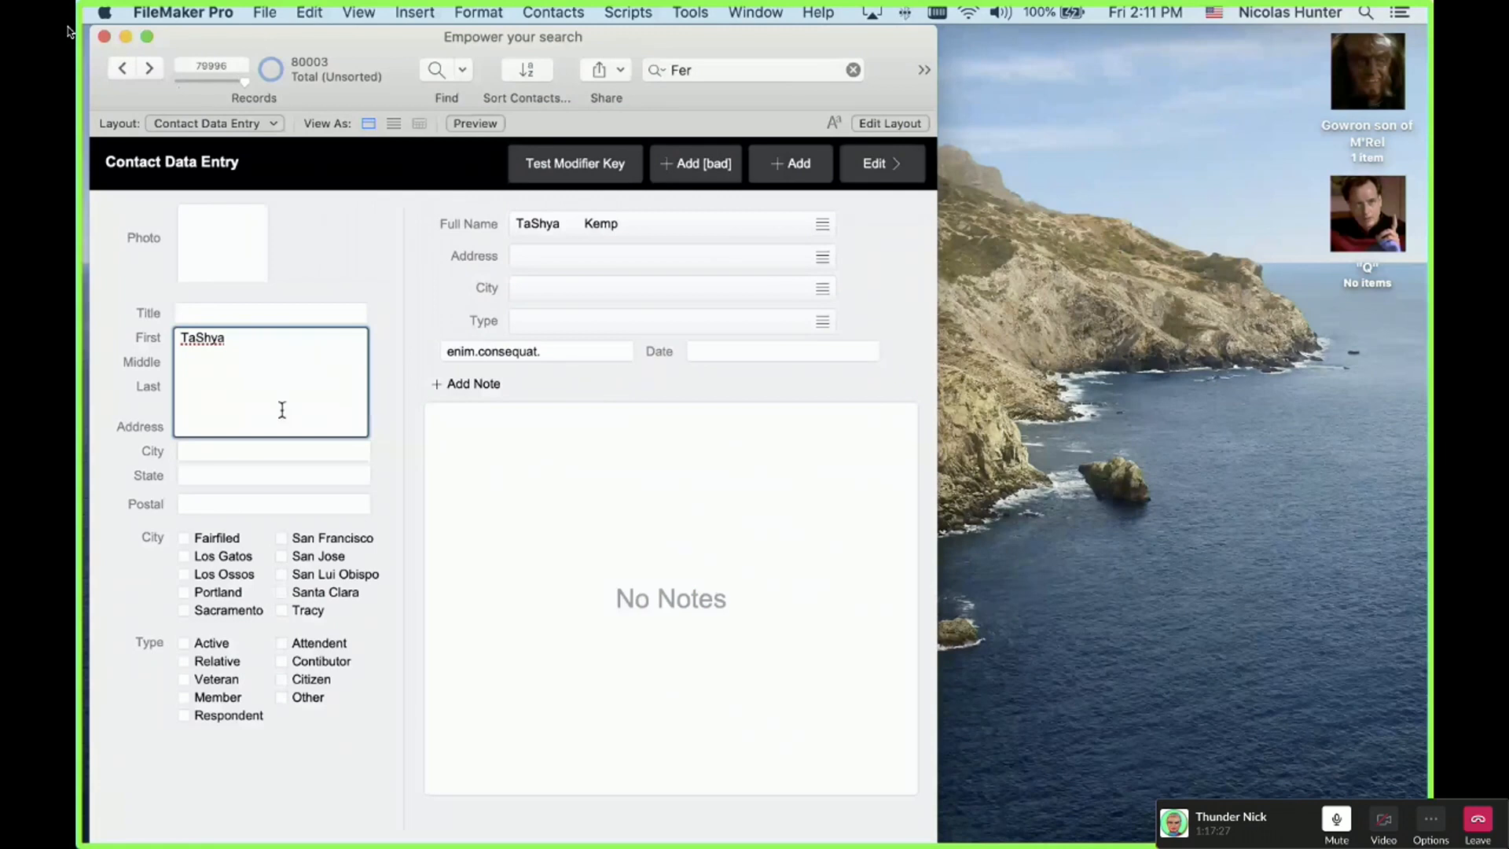
left_click(327, 252)
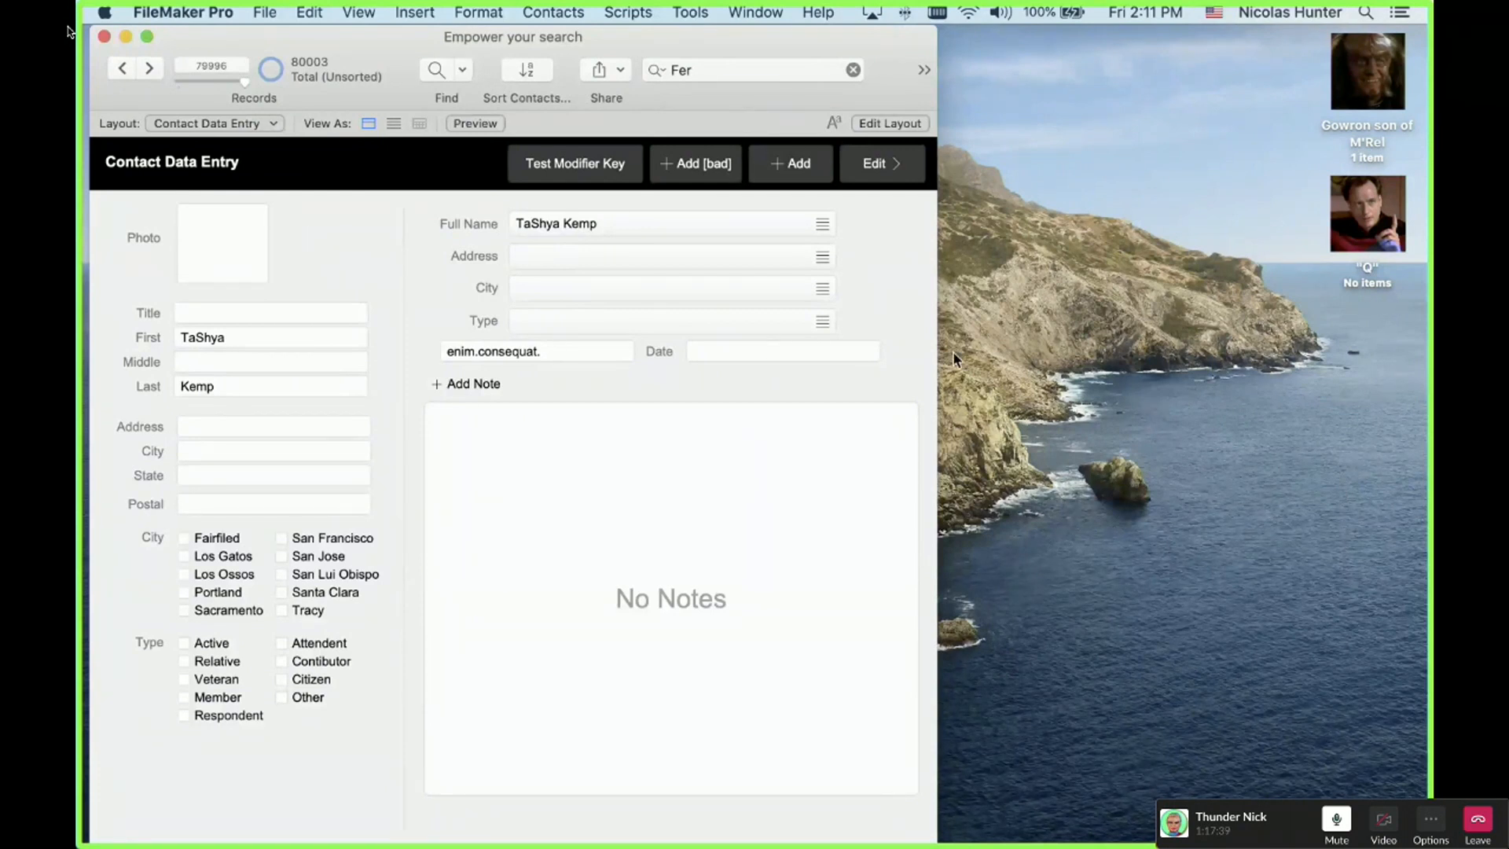
Step: Move the floating camera window and drag the record slider to the last record, 80003
left_click(68, 31)
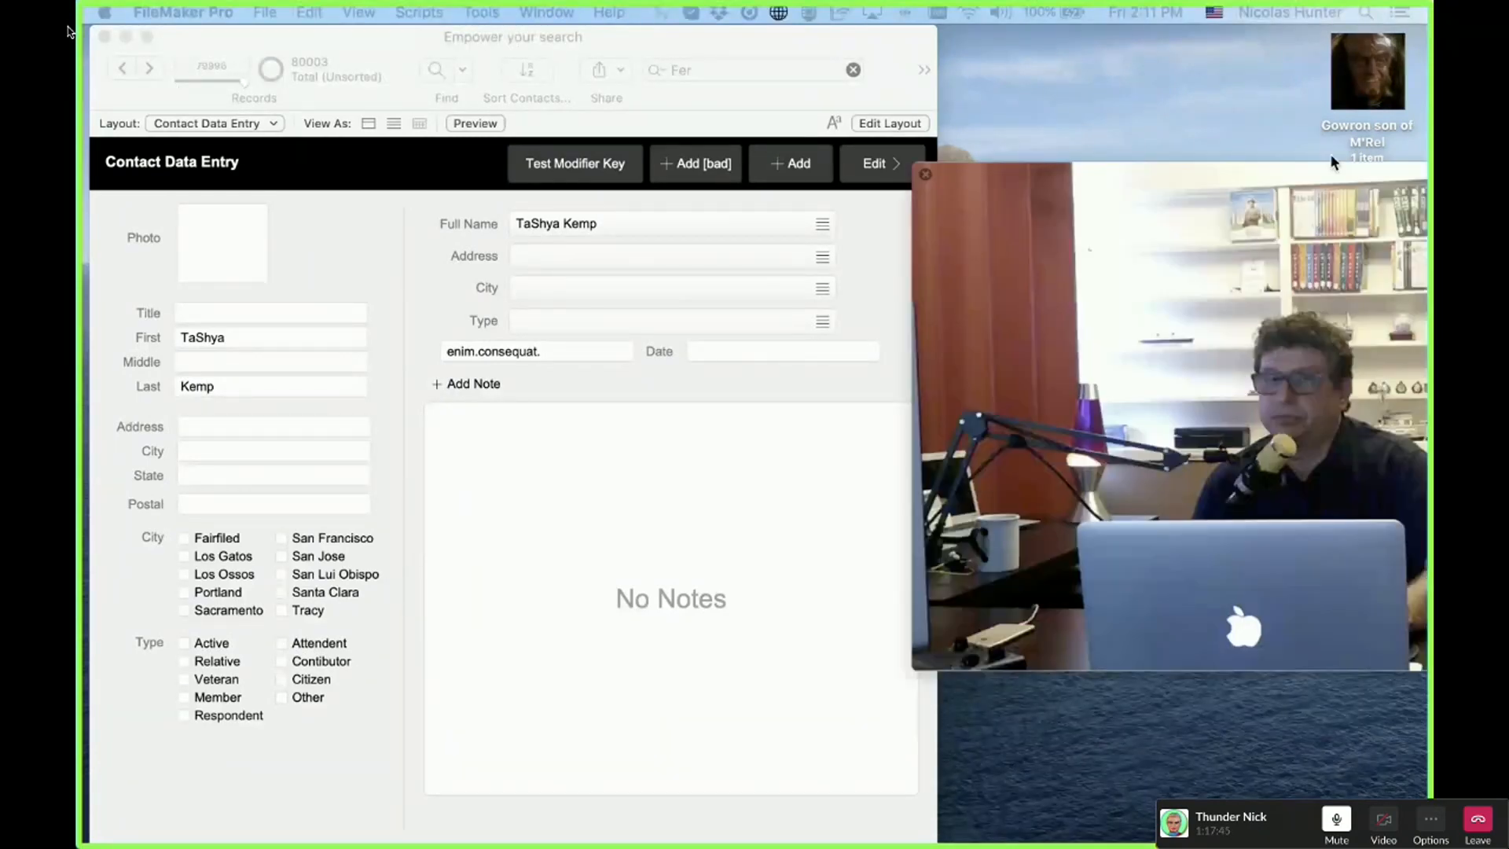
left_click_drag(1334, 167, 717, 111)
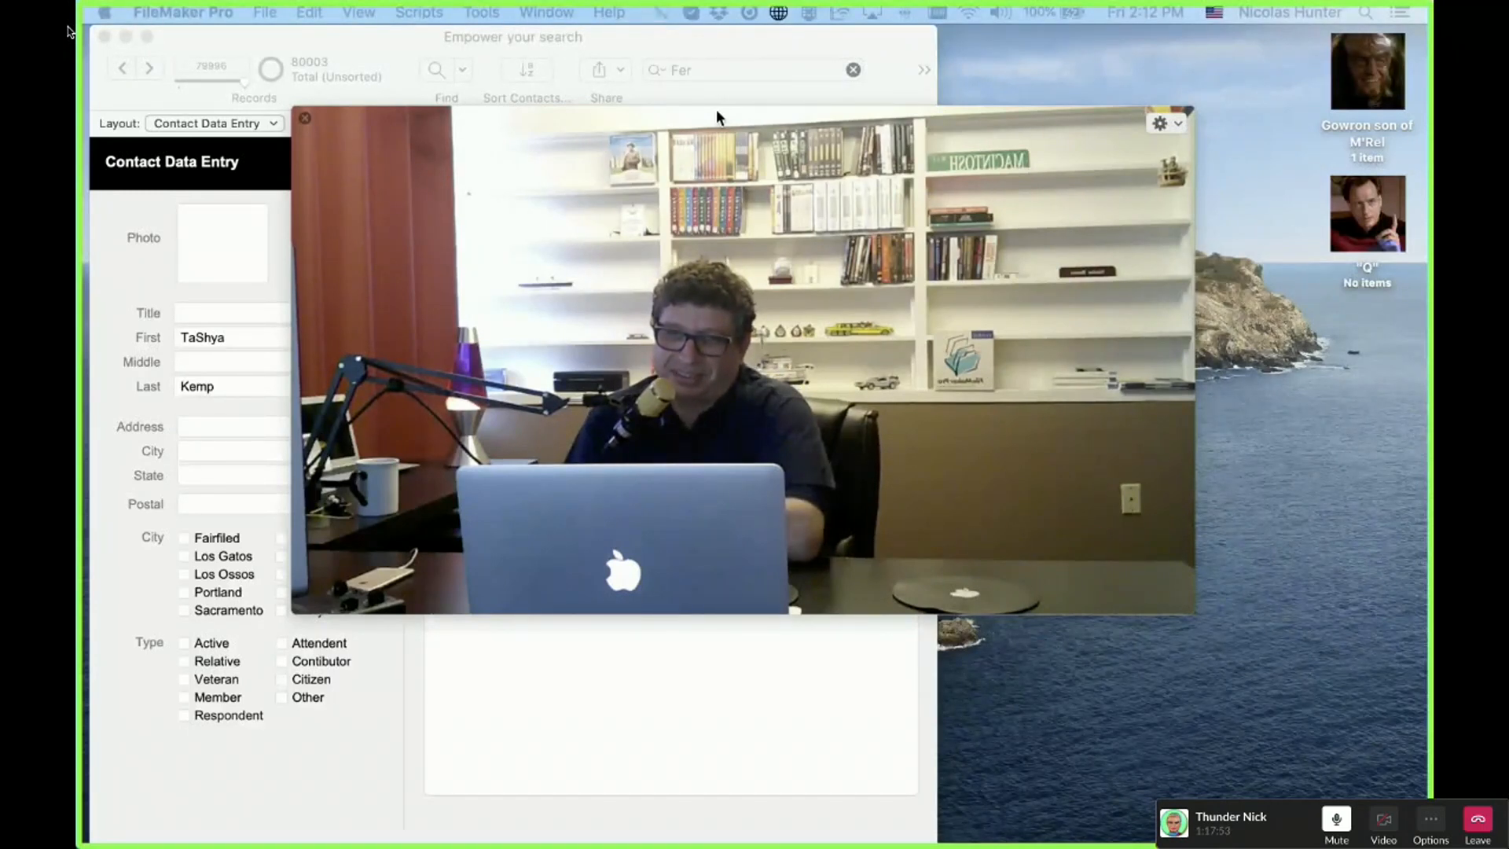
left_click_drag(245, 81, 279, 92)
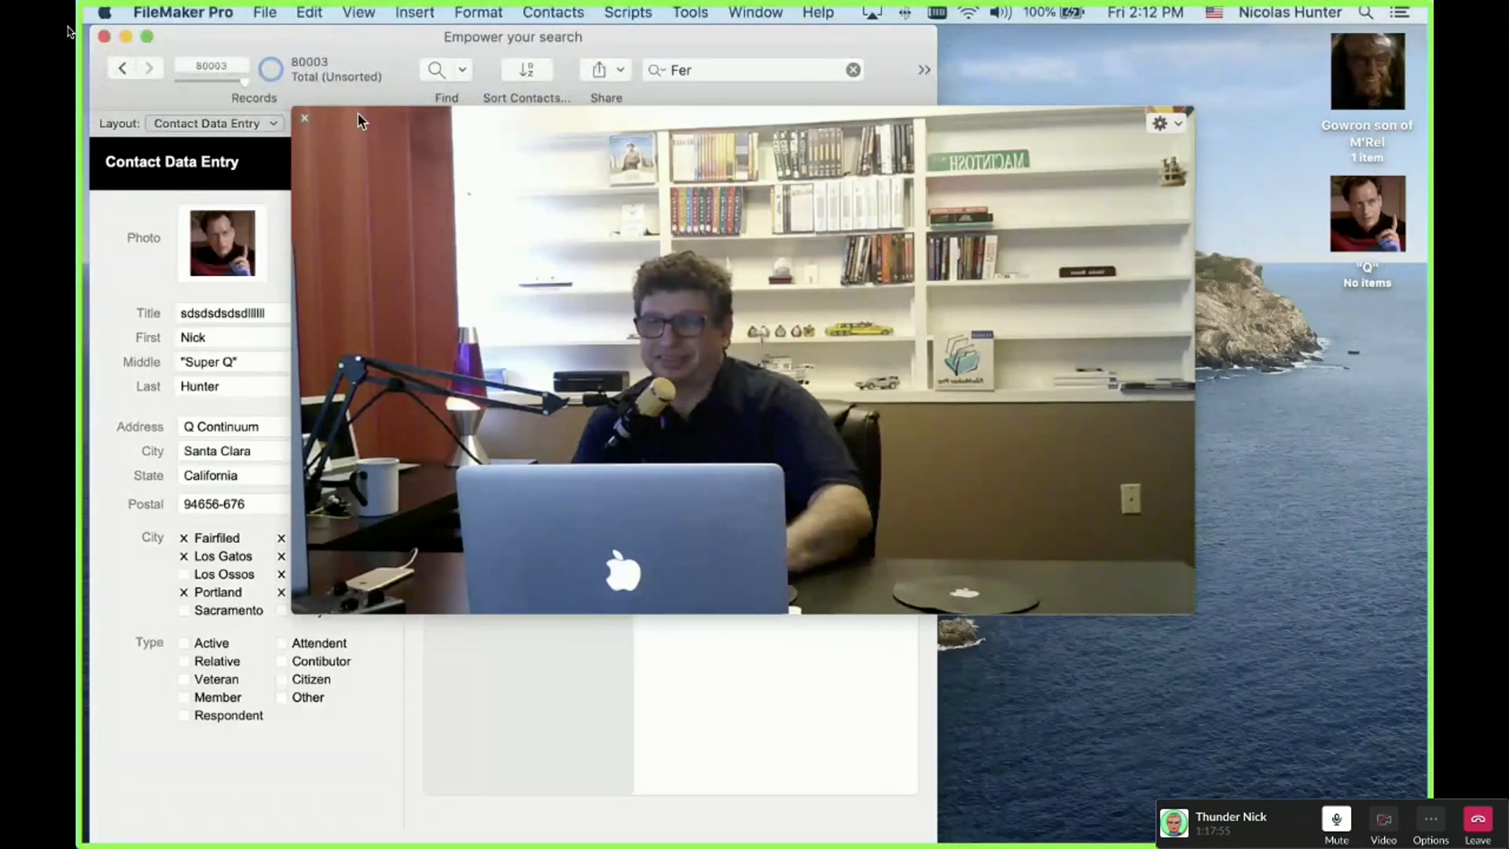
left_click_drag(365, 120, 407, 143)
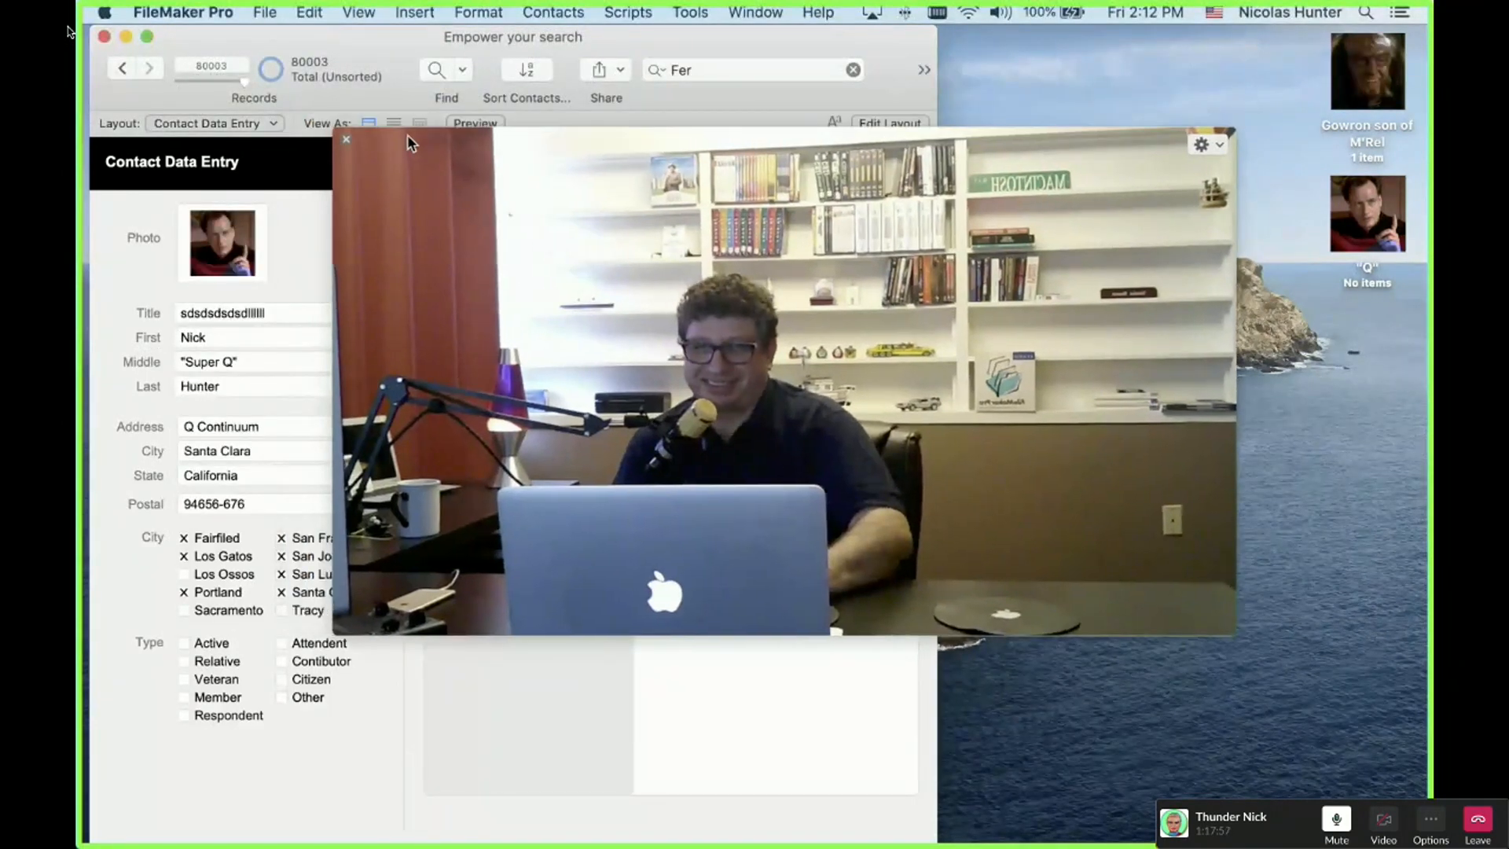
Step: Take the Slack call window out of full screen and bring the call to the front
key("super+Tab")
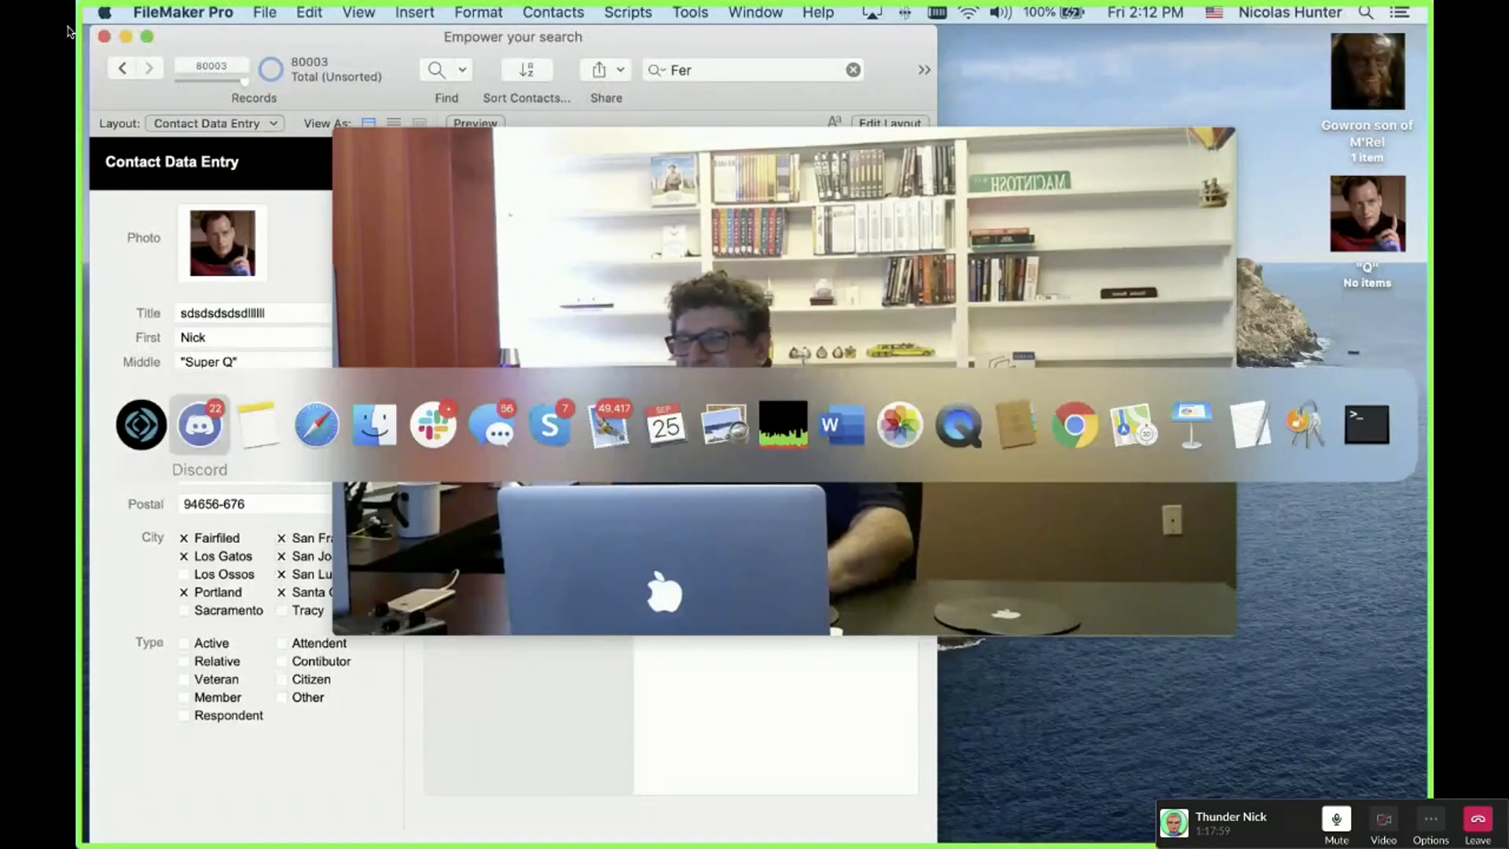
key("Escape")
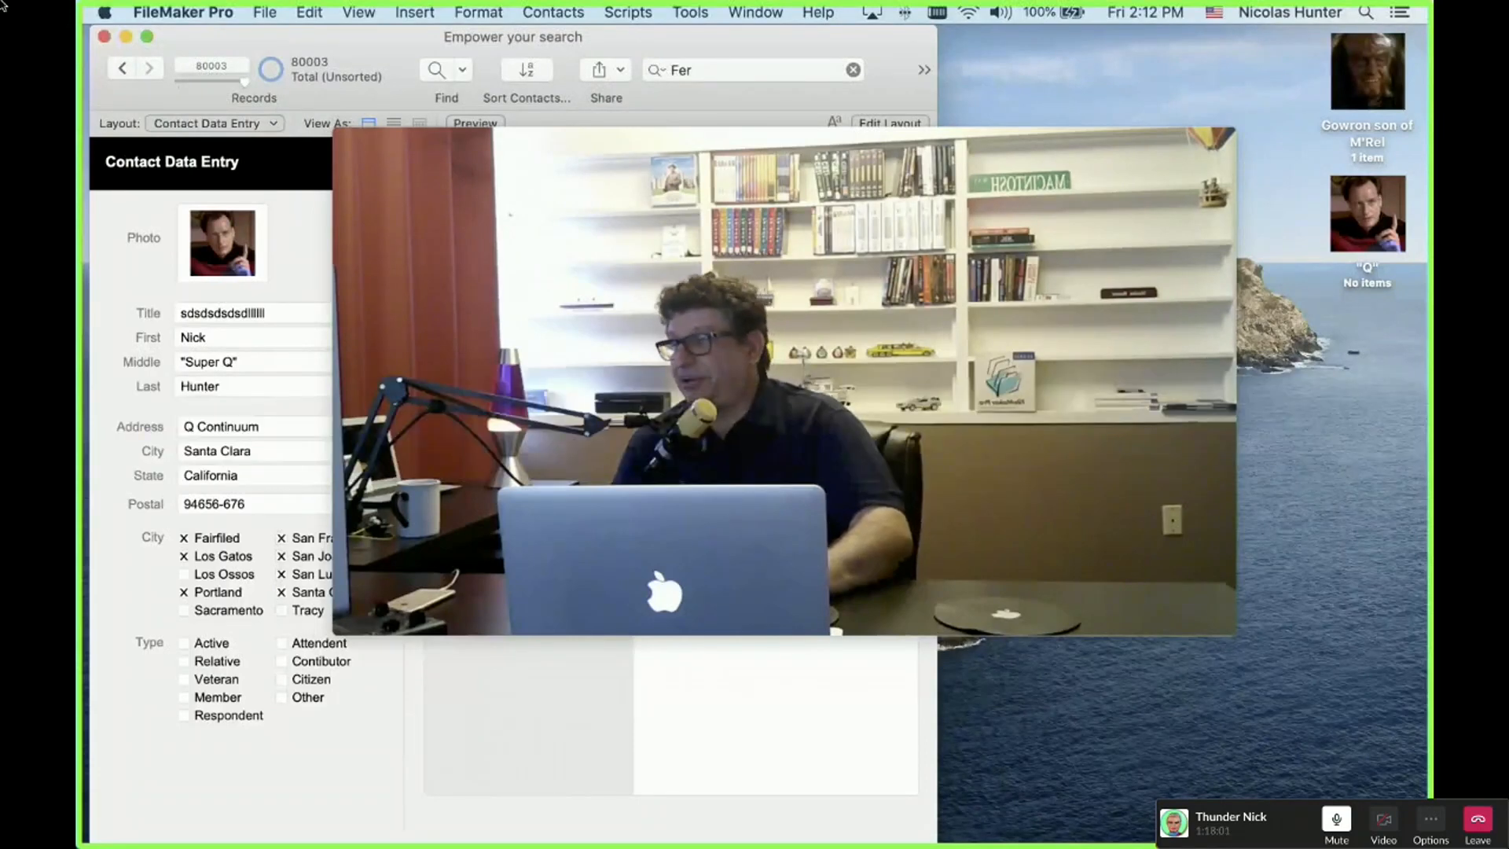
mouse_move(218, 2)
left_click(43, 27)
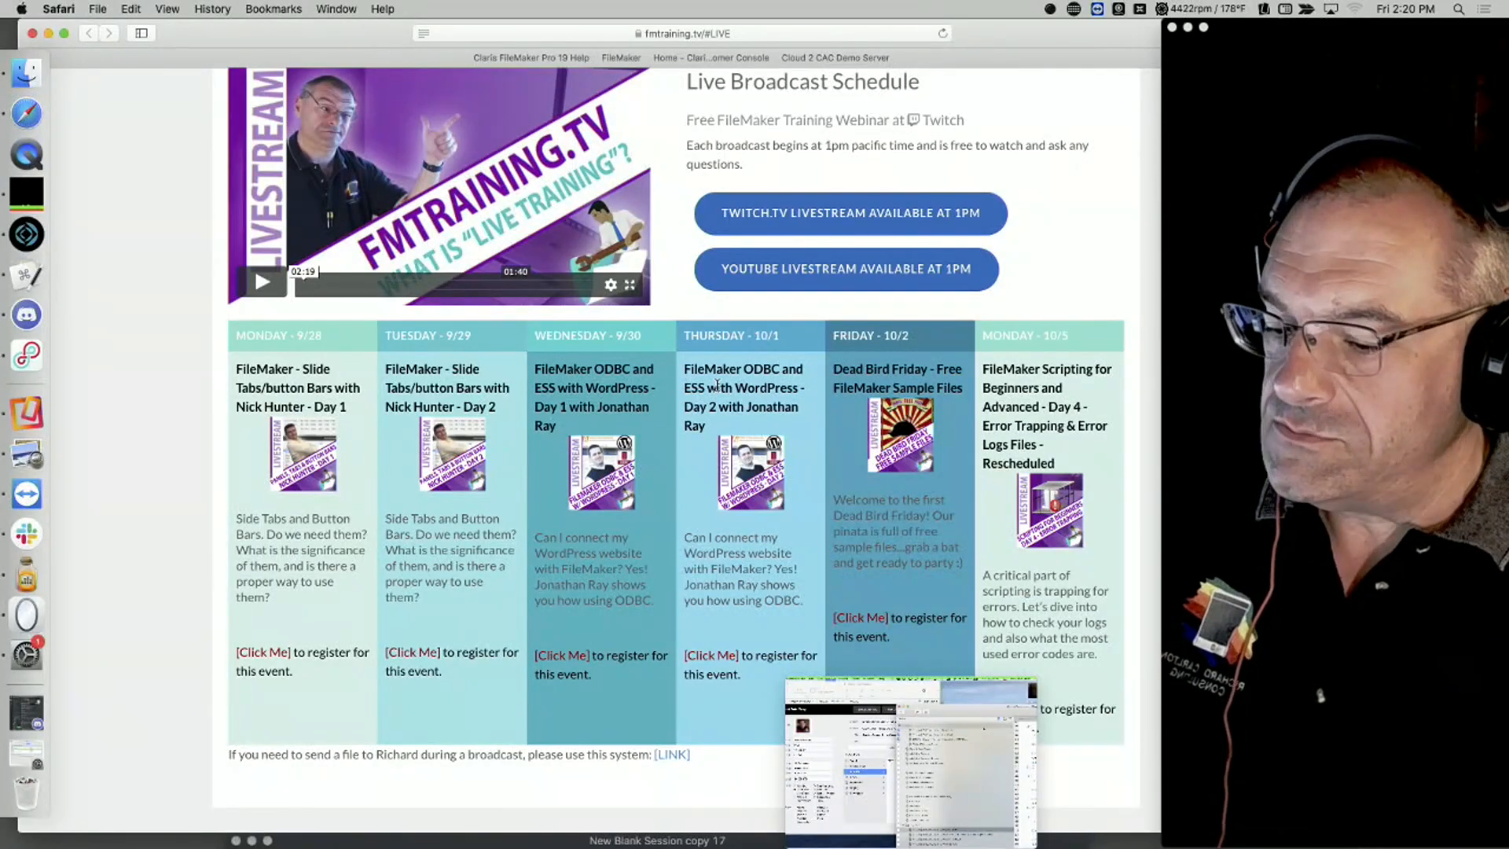
mouse_move(904, 770)
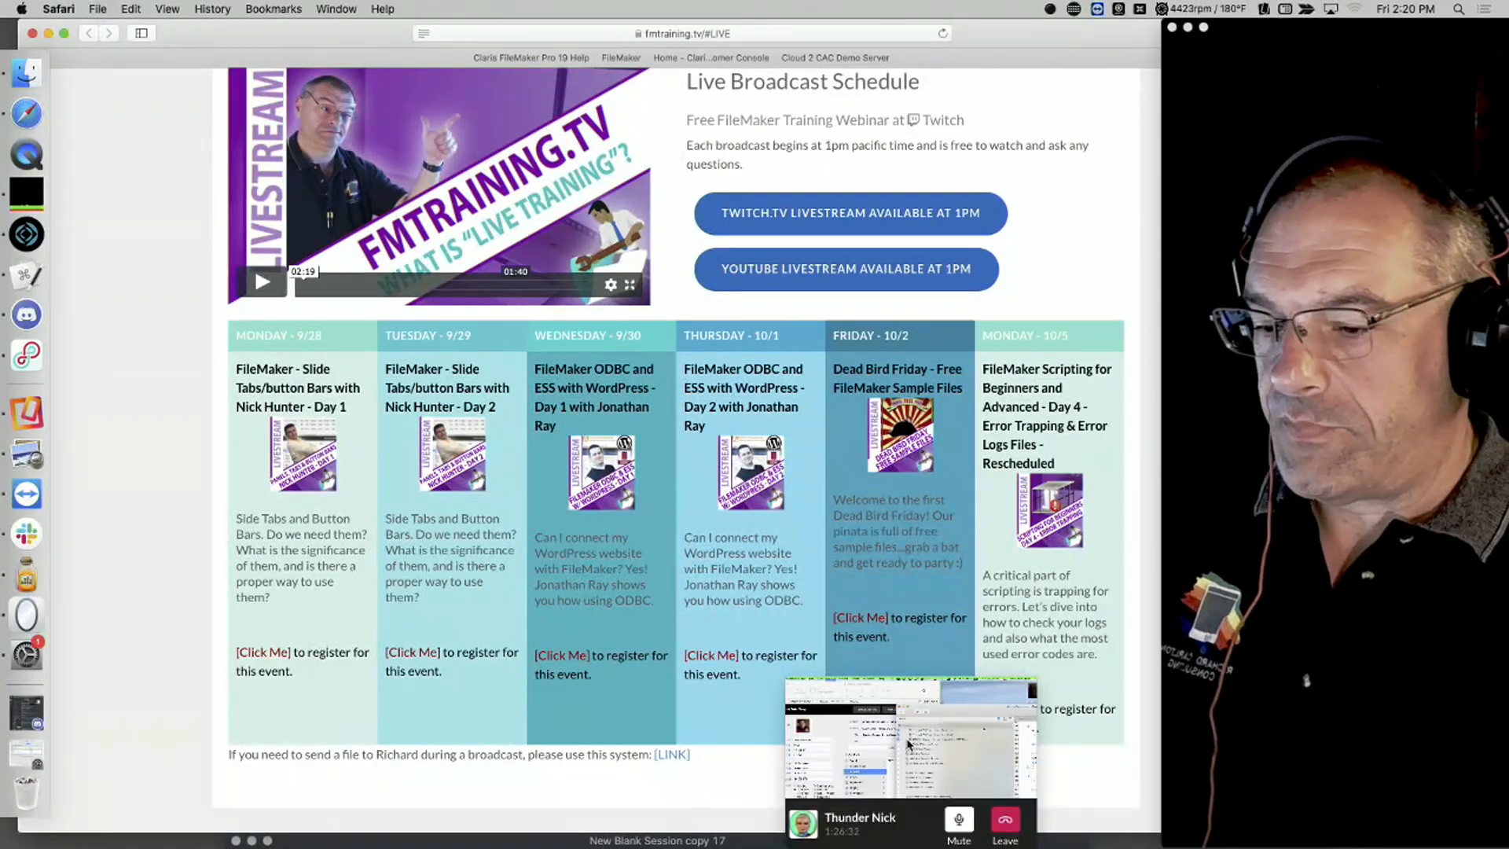
left_click(907, 744)
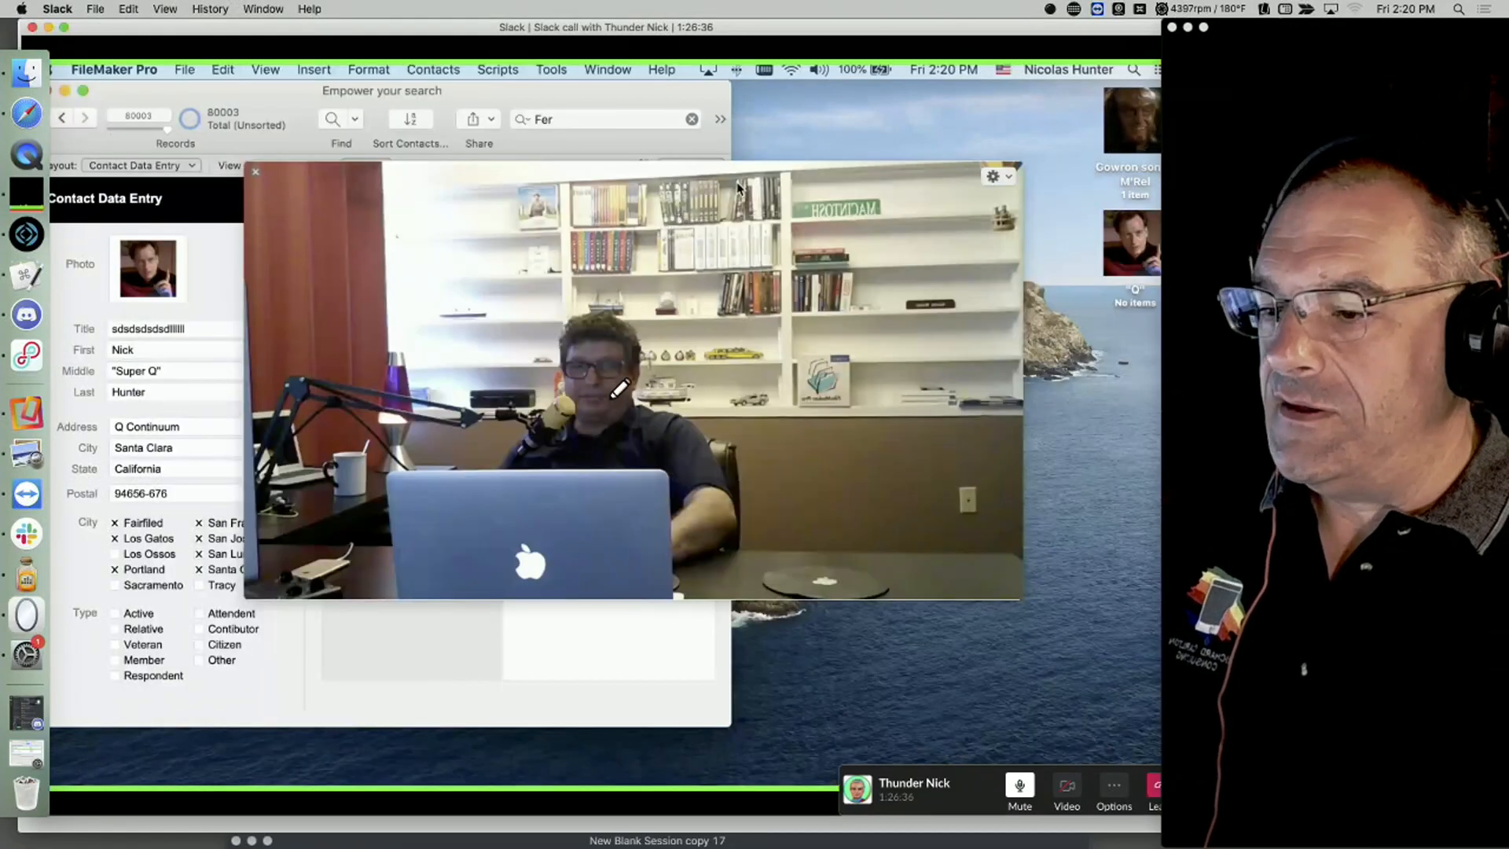
Step: Circle the presenter's head on the shared screen, then start the Twitch_Closing_Credits.mov closing-credits video
mouse_move(673, 391)
left_mouse_down()
mouse_move(560, 349)
mouse_move(507, 398)
mouse_move(641, 487)
mouse_move(729, 436)
mouse_move(669, 377)
left_mouse_up()
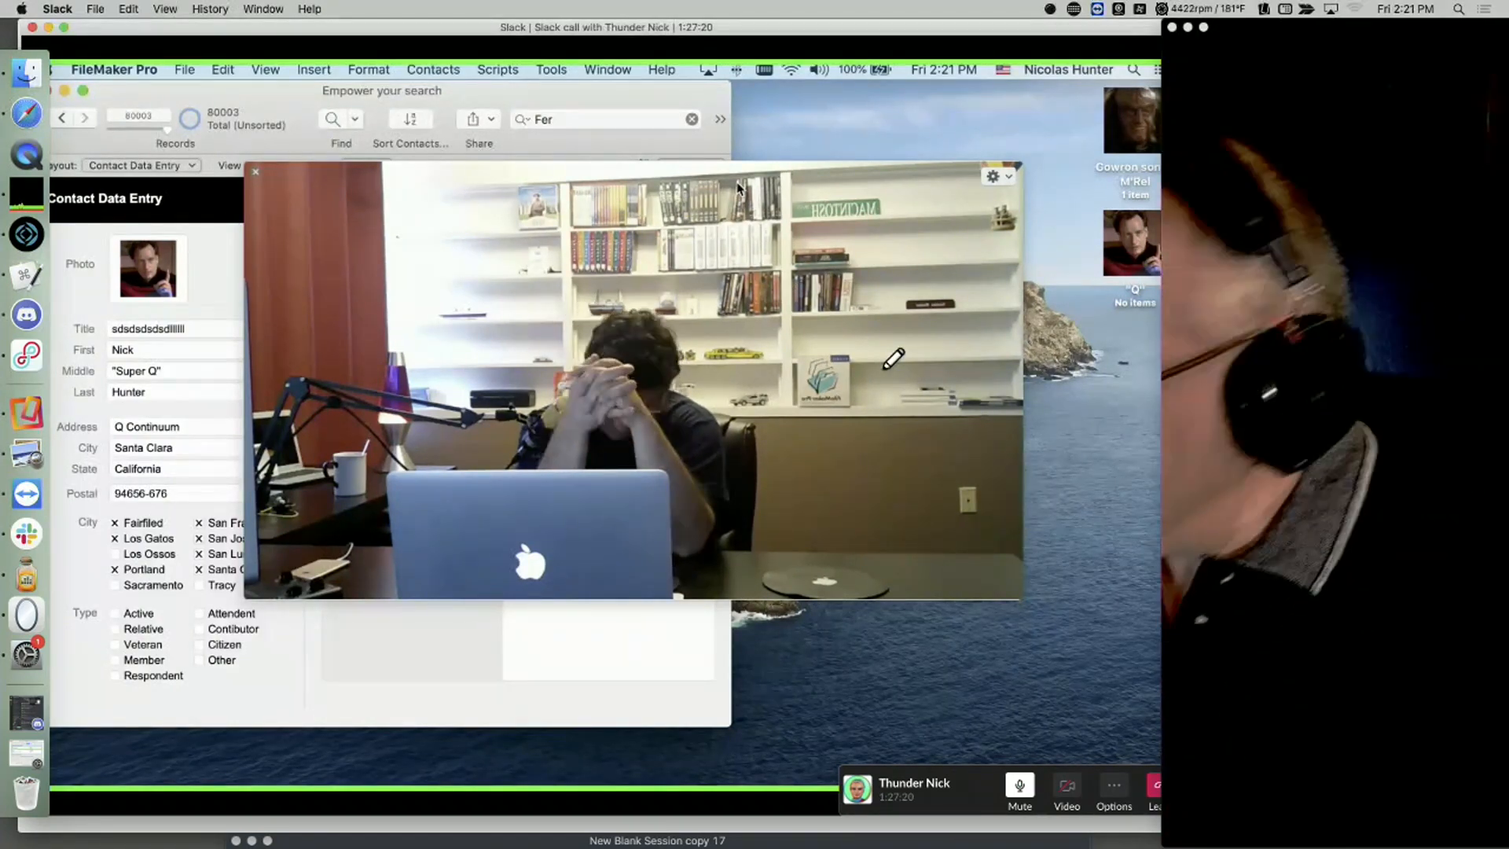
key("ctrl+alt+q")
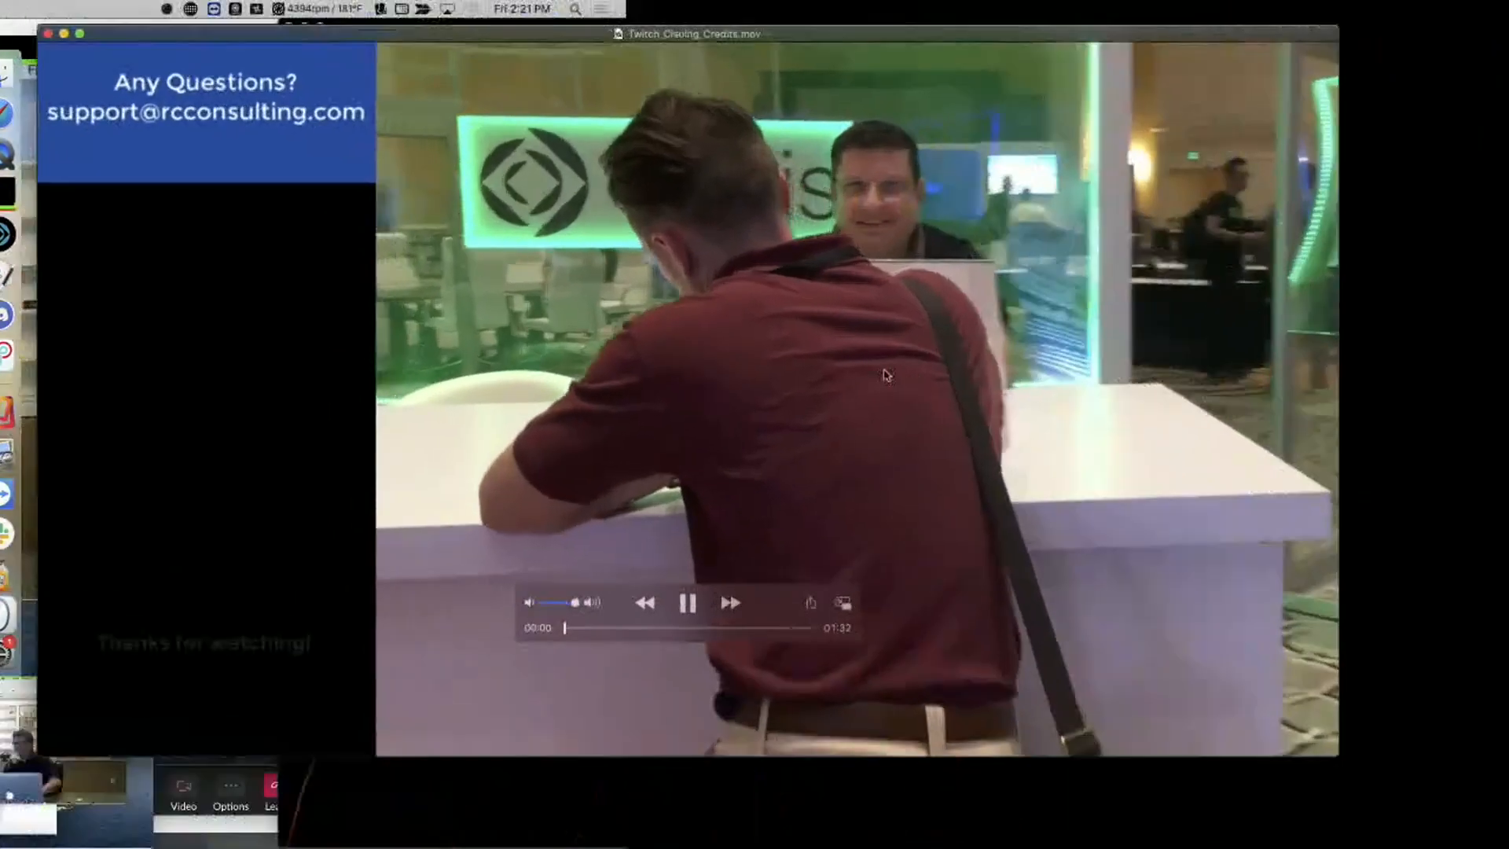